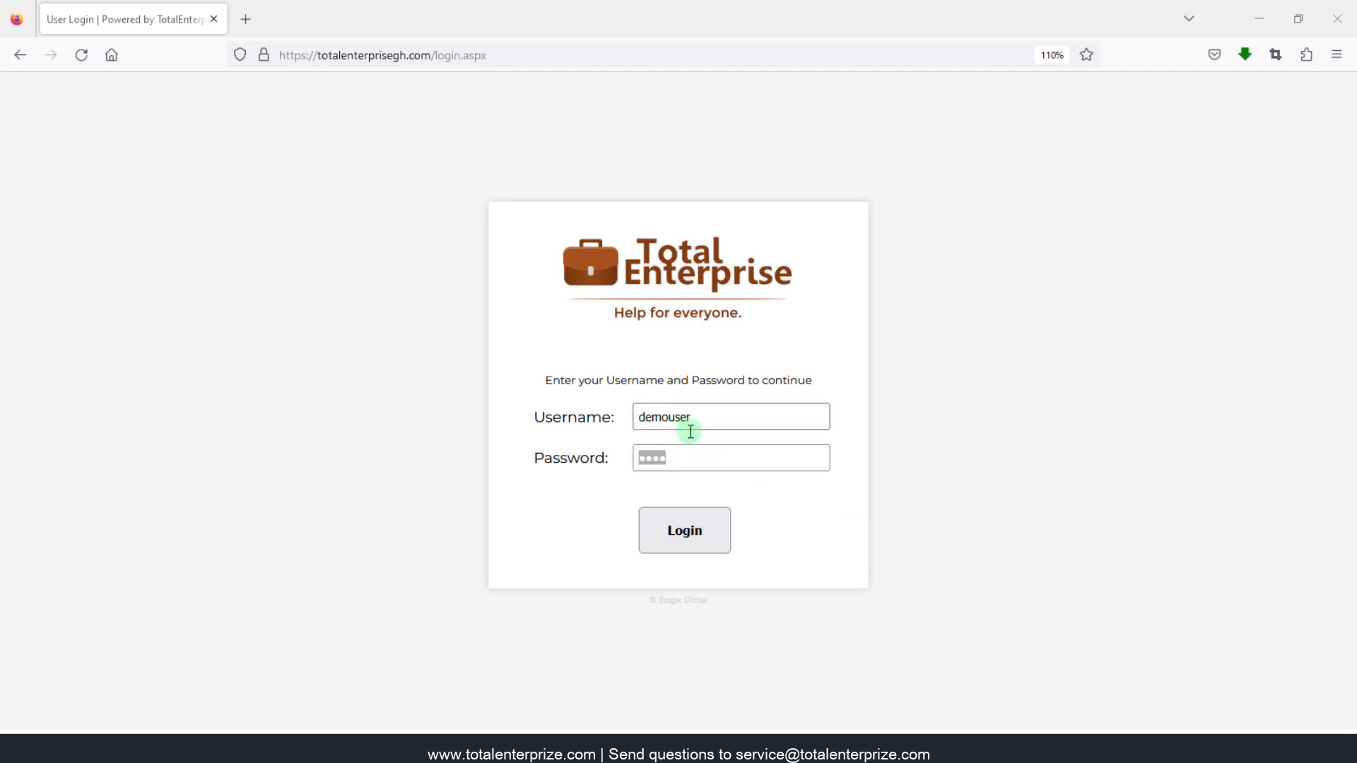
# - Sign in to TotalEnterprise with the pre-filled username and password
pyautogui.click(693, 528)
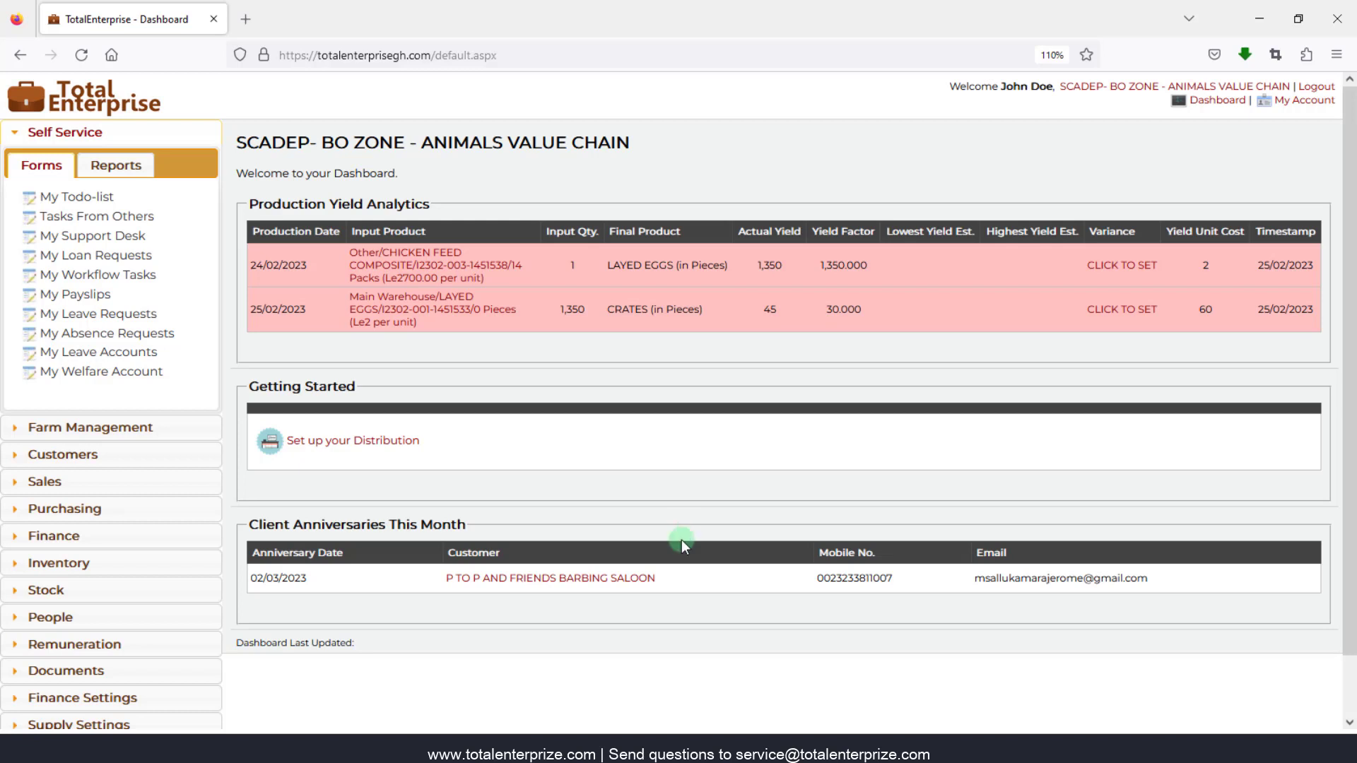
# - Open the Company list under General Settings > Forms to view the six companies
pyautogui.moveTo(684, 748)
pyautogui.scroll(-1, 287, 520)
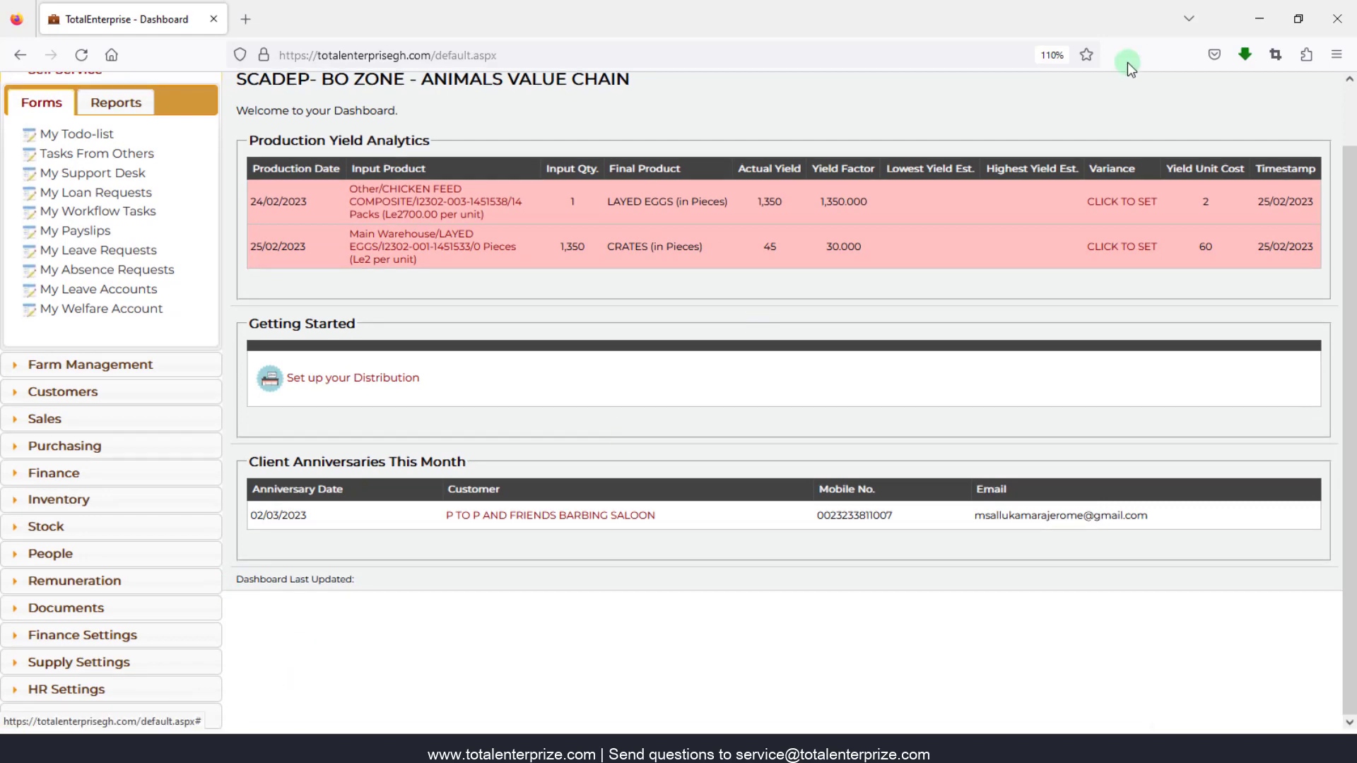
pyautogui.scroll(1, 1097, 168)
pyautogui.scroll(1, 1097, 168)
pyautogui.scroll(-1, 133, 182)
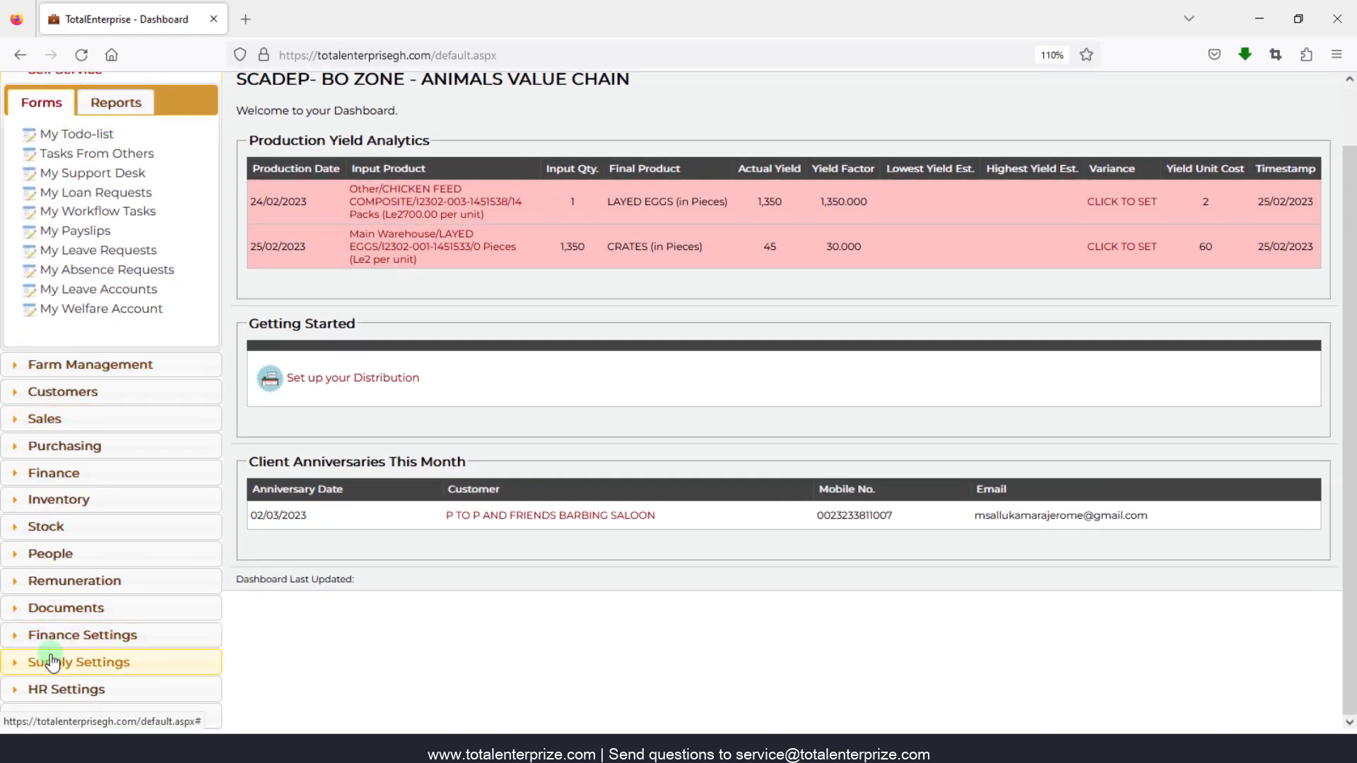
pyautogui.click(147, 715)
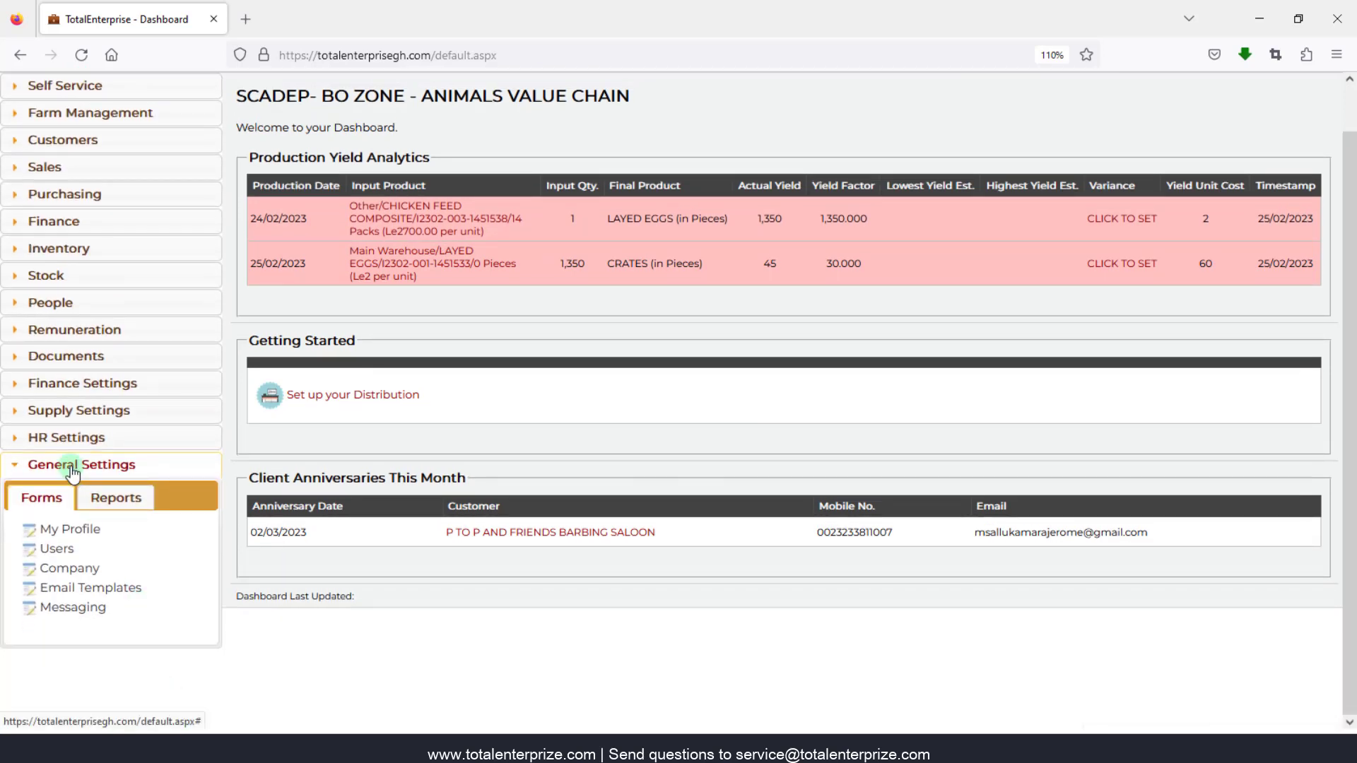
pyautogui.click(63, 577)
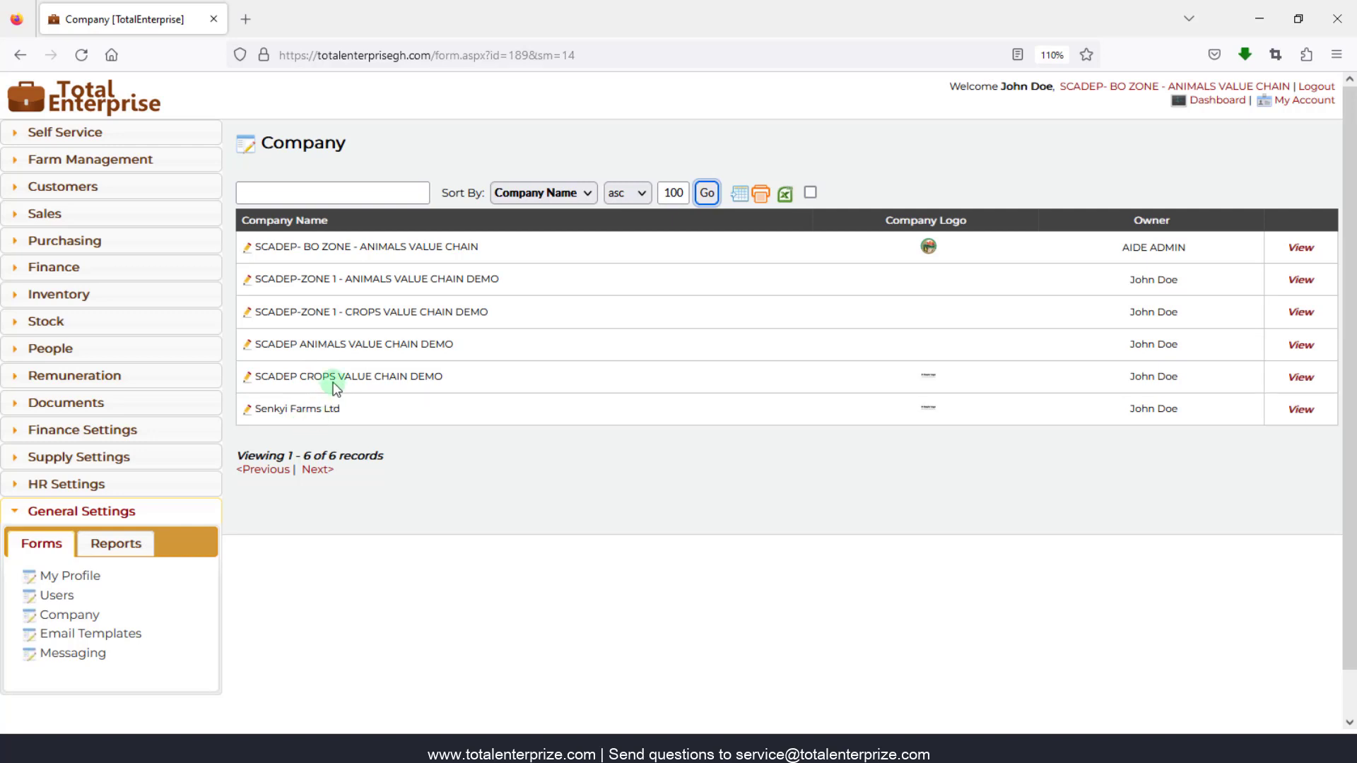
# - Switch the active company to SCADEP CROPS VALUE CHAIN DEMO and confirm the switch
pyautogui.click(1195, 91)
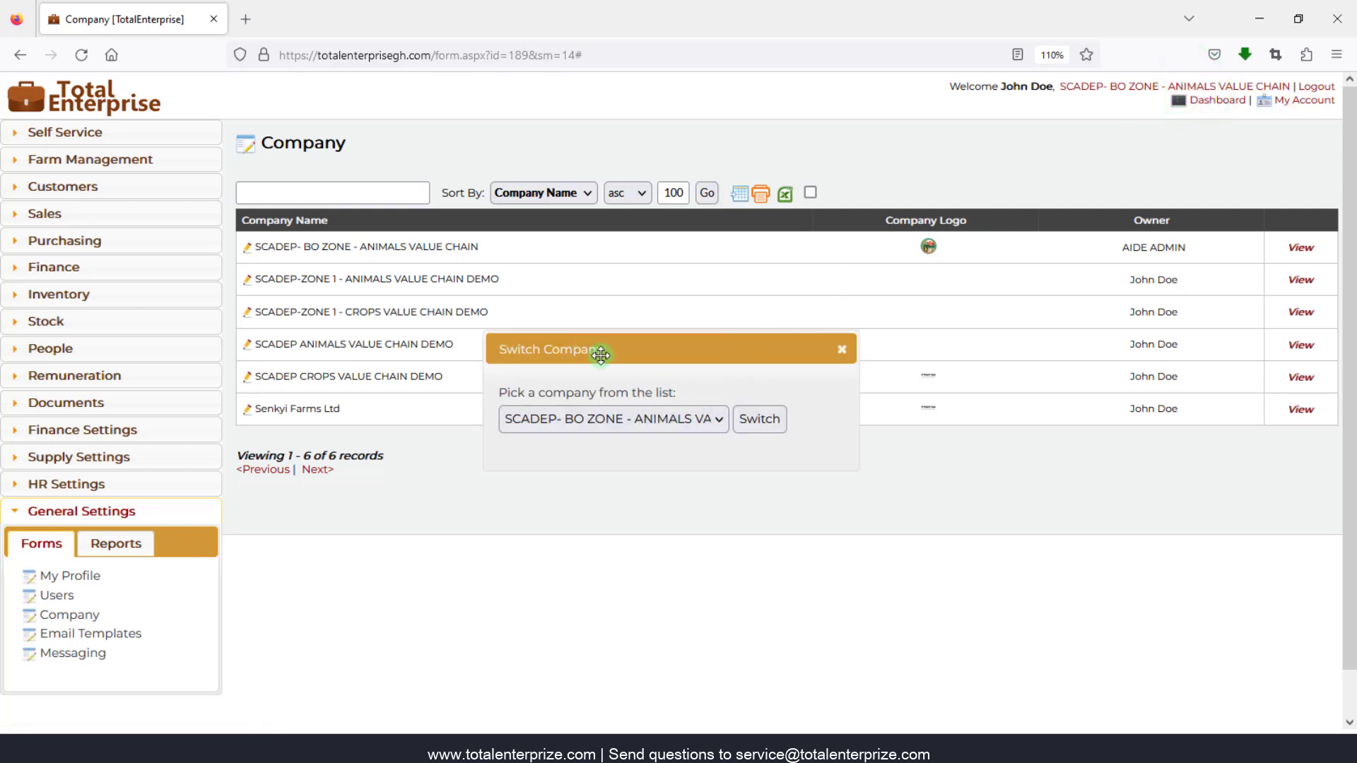
pyautogui.click(668, 418)
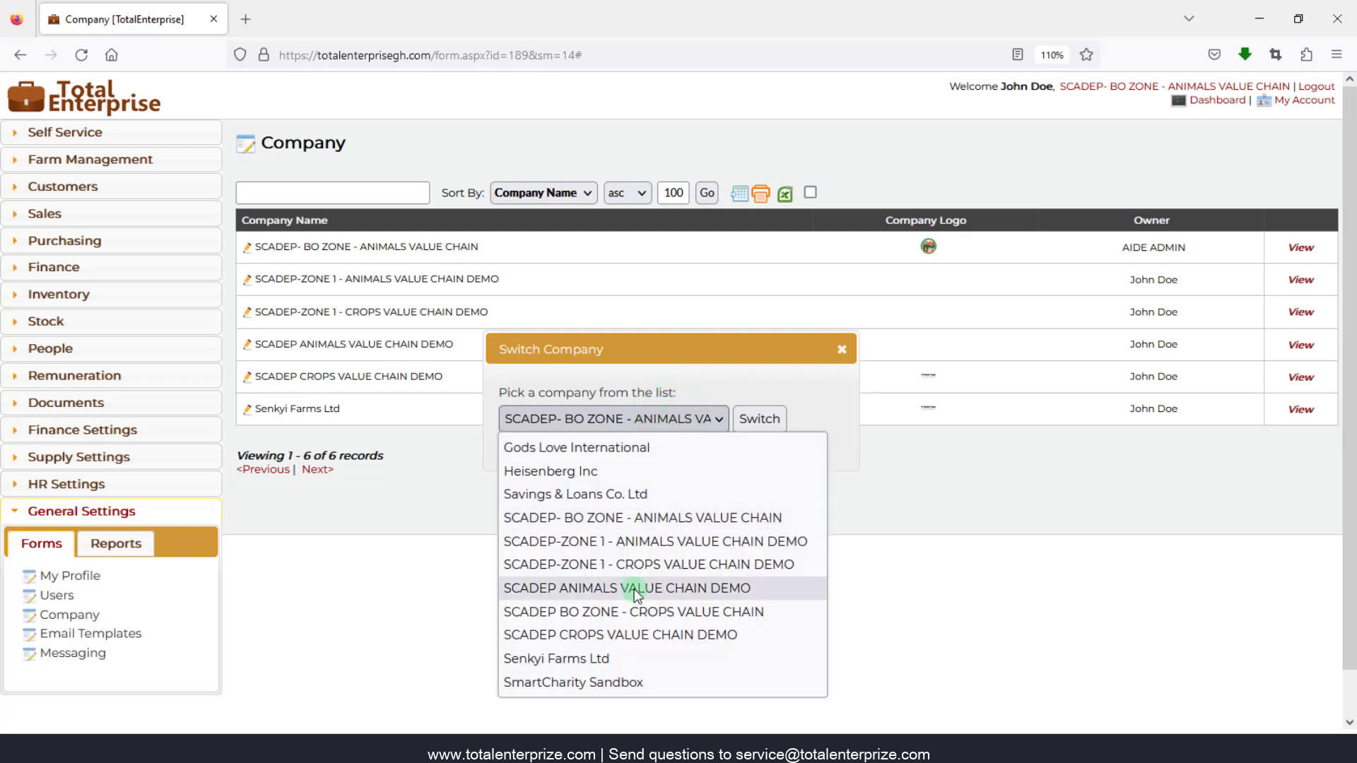
pyautogui.click(629, 634)
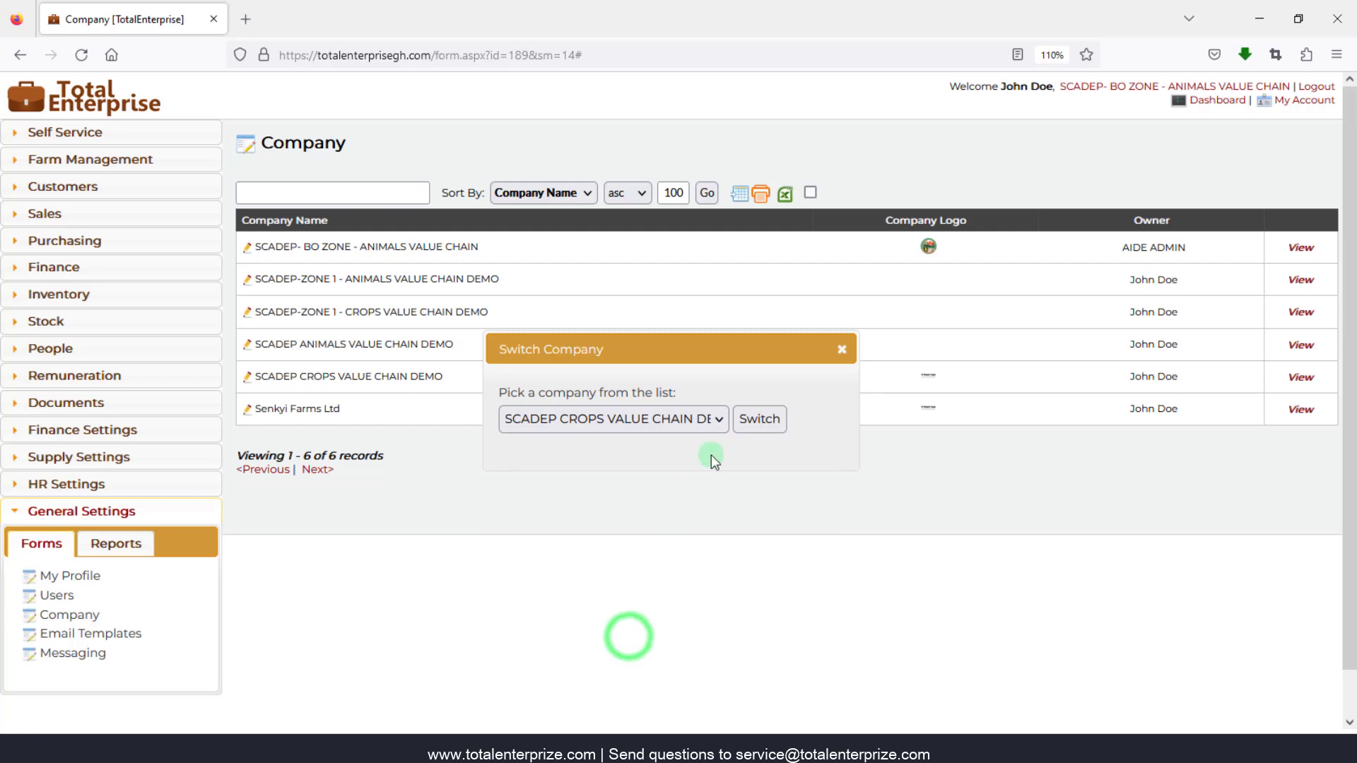
pyautogui.click(757, 424)
pyautogui.click(752, 437)
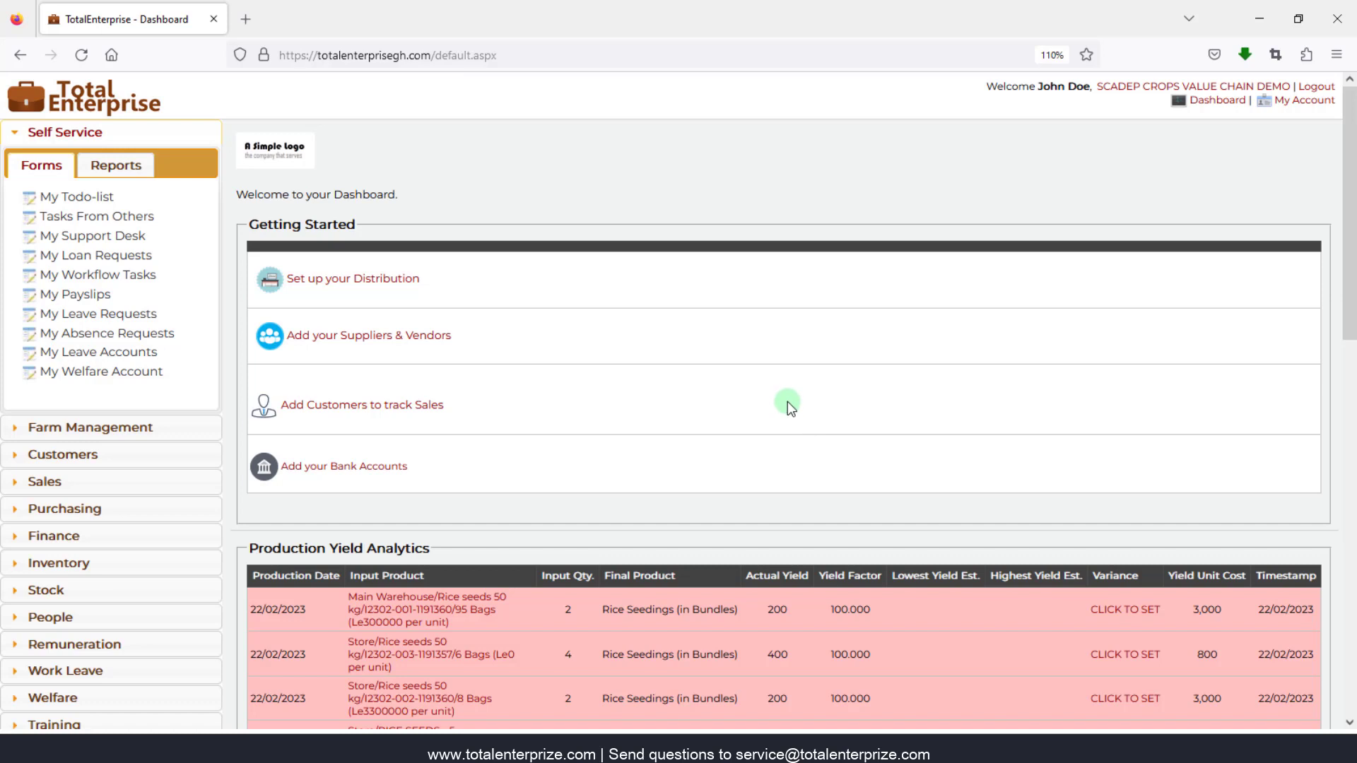
# - Log out and sign back in with the demo user's username and password
pyautogui.click(1319, 87)
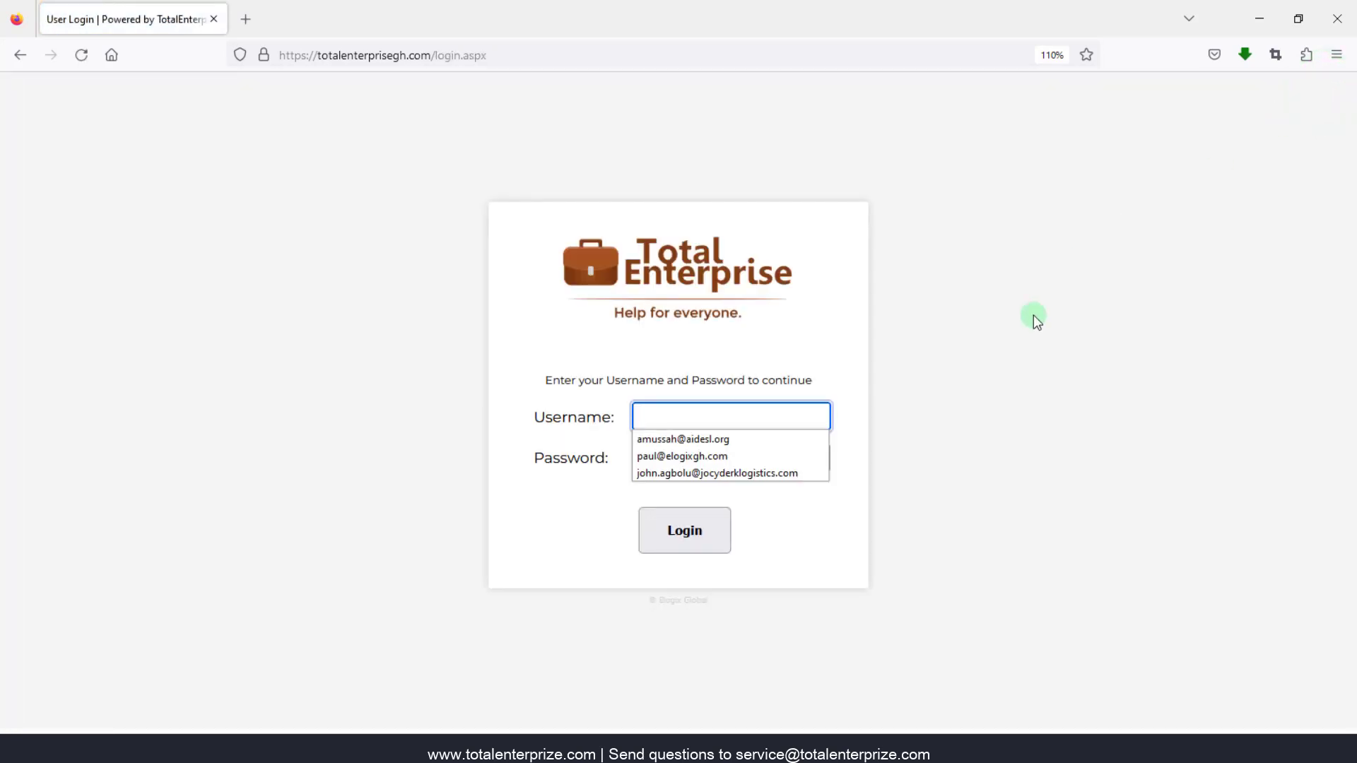
pyautogui.write('demouser')
pyautogui.press('Tab')
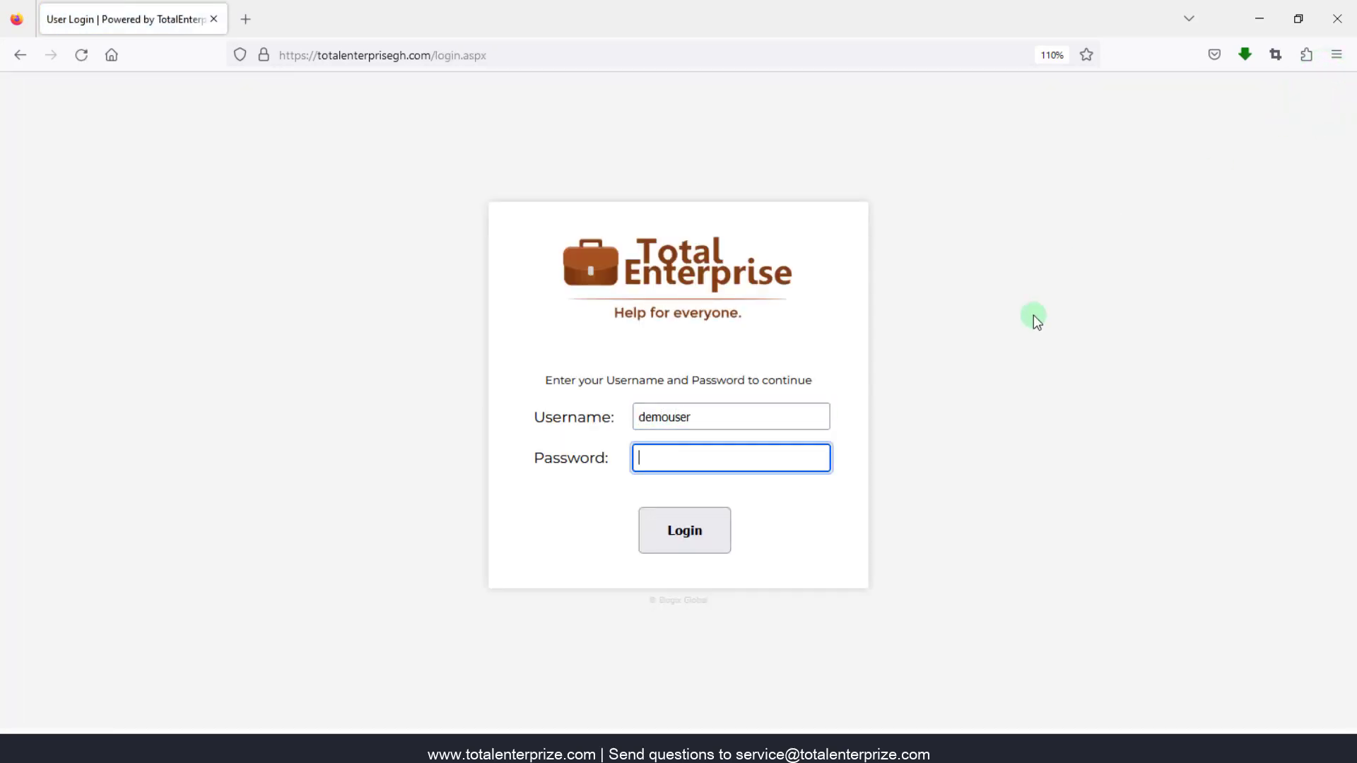
pyautogui.write('demo')
pyautogui.press('Return')
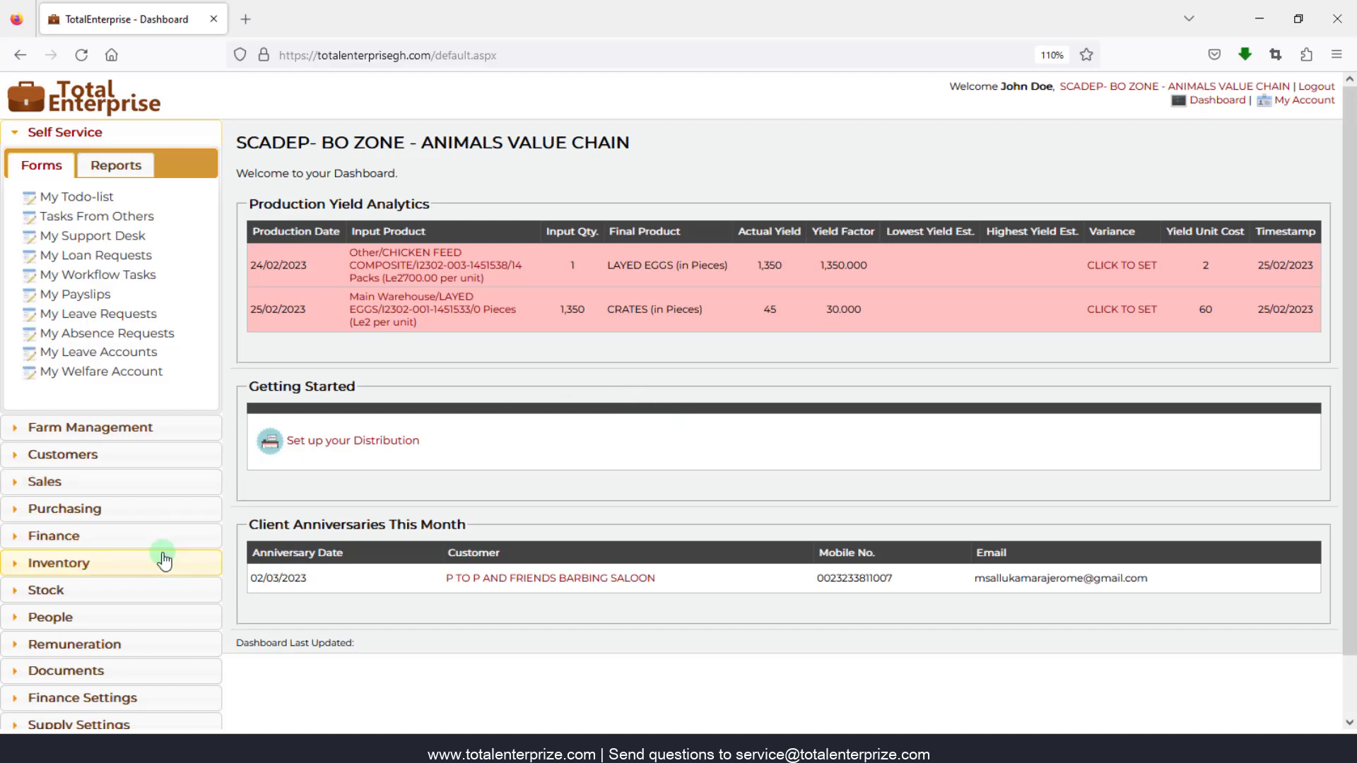
# - From General Settings > Users, open the demo user's account record for editing
pyautogui.scroll(-2, 149, 586)
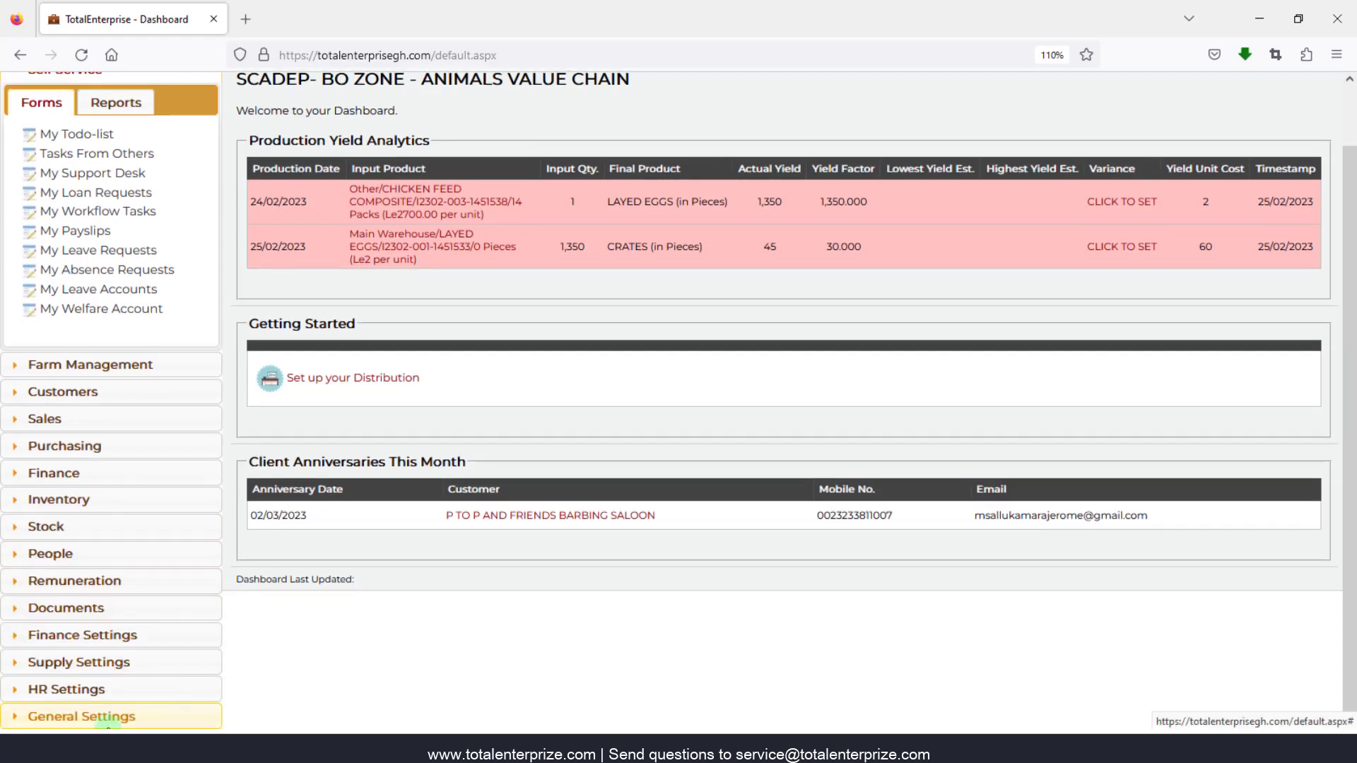
pyautogui.click(106, 717)
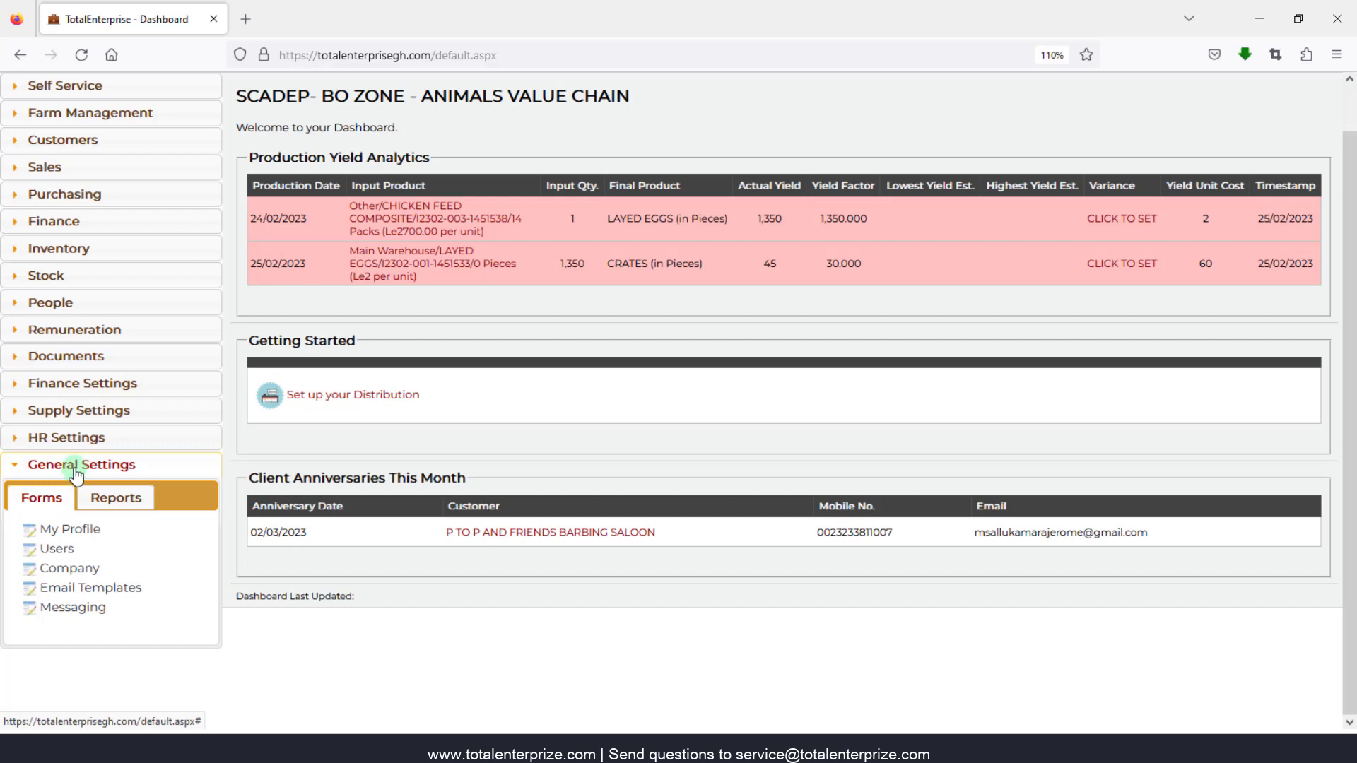
pyautogui.click(56, 550)
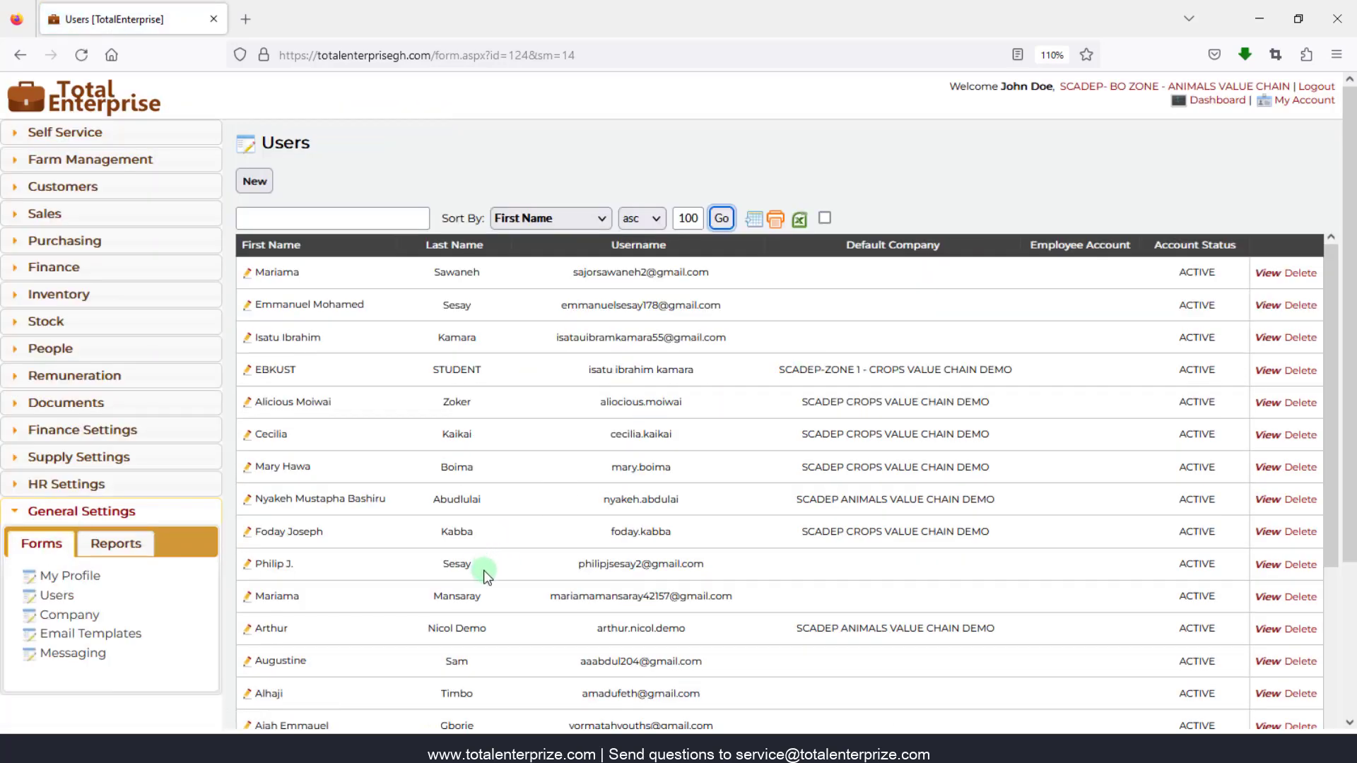
pyautogui.scroll(-5, 486, 574)
pyautogui.scroll(-3, 486, 574)
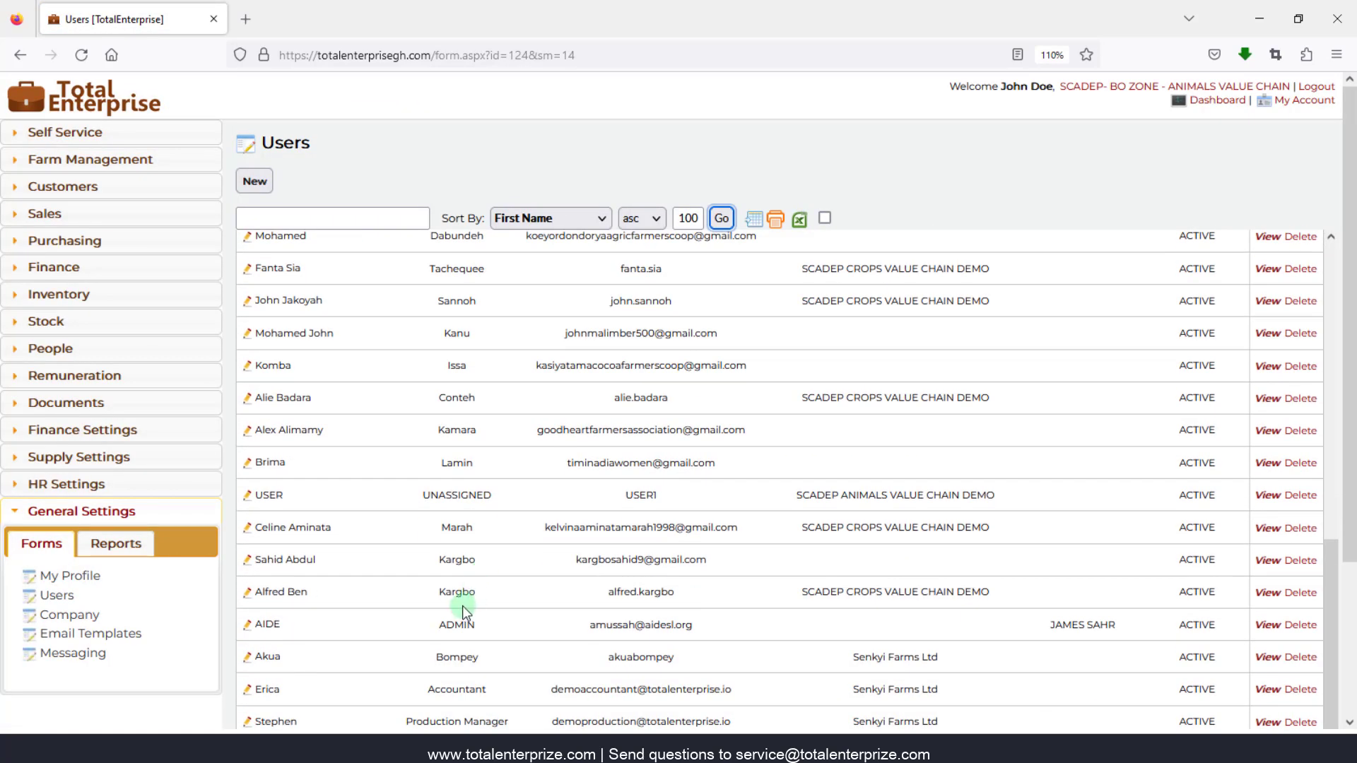
pyautogui.scroll(-3, 640, 508)
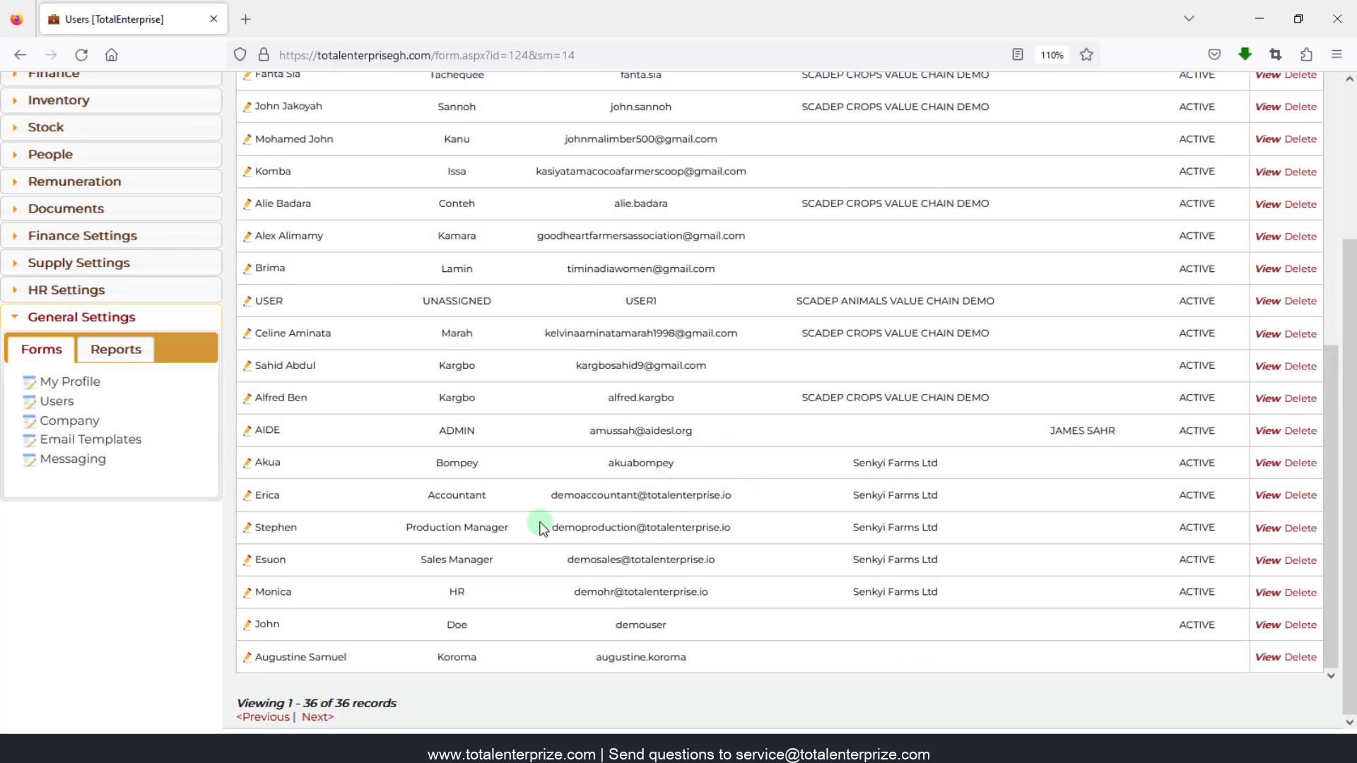
pyautogui.click(248, 625)
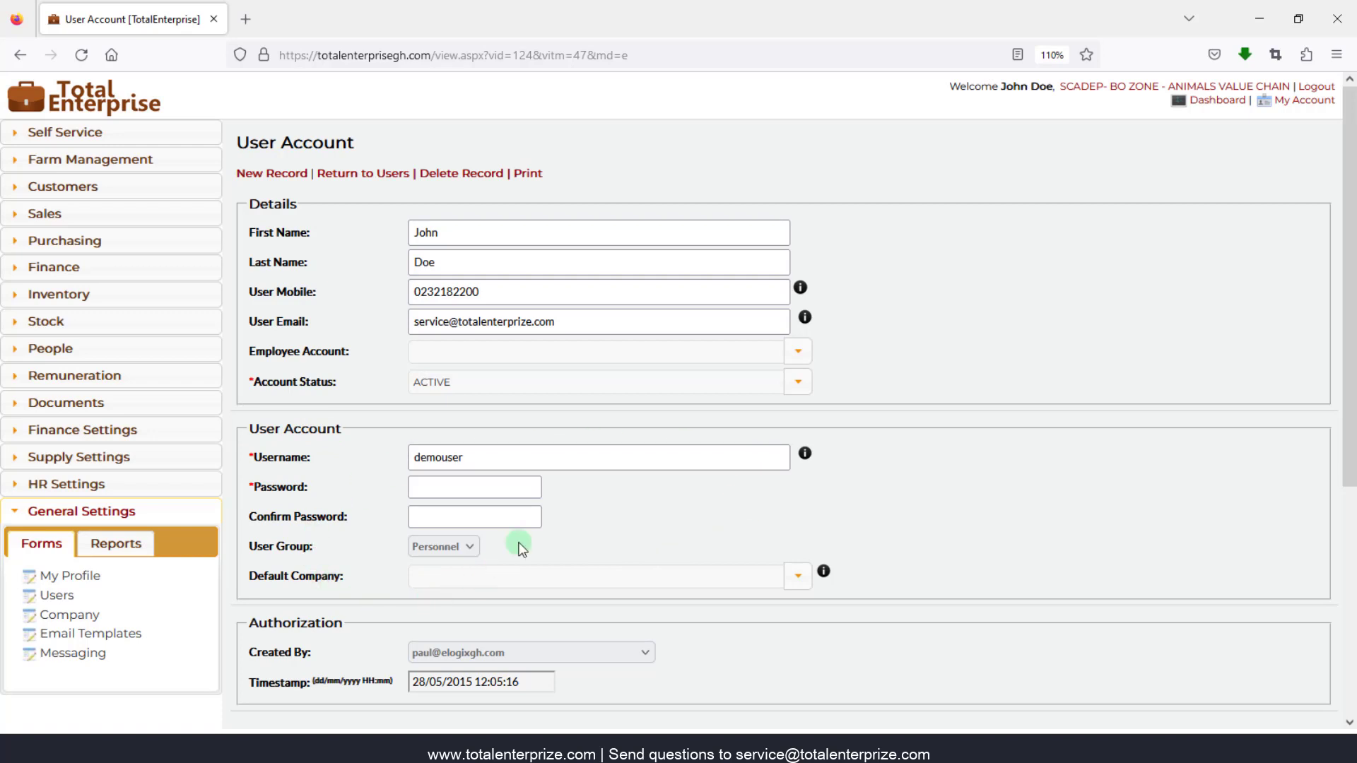
# - Set the demo user's Default Company to SCADEP CROPS VALUE CHAIN DEMO
pyautogui.click(798, 577)
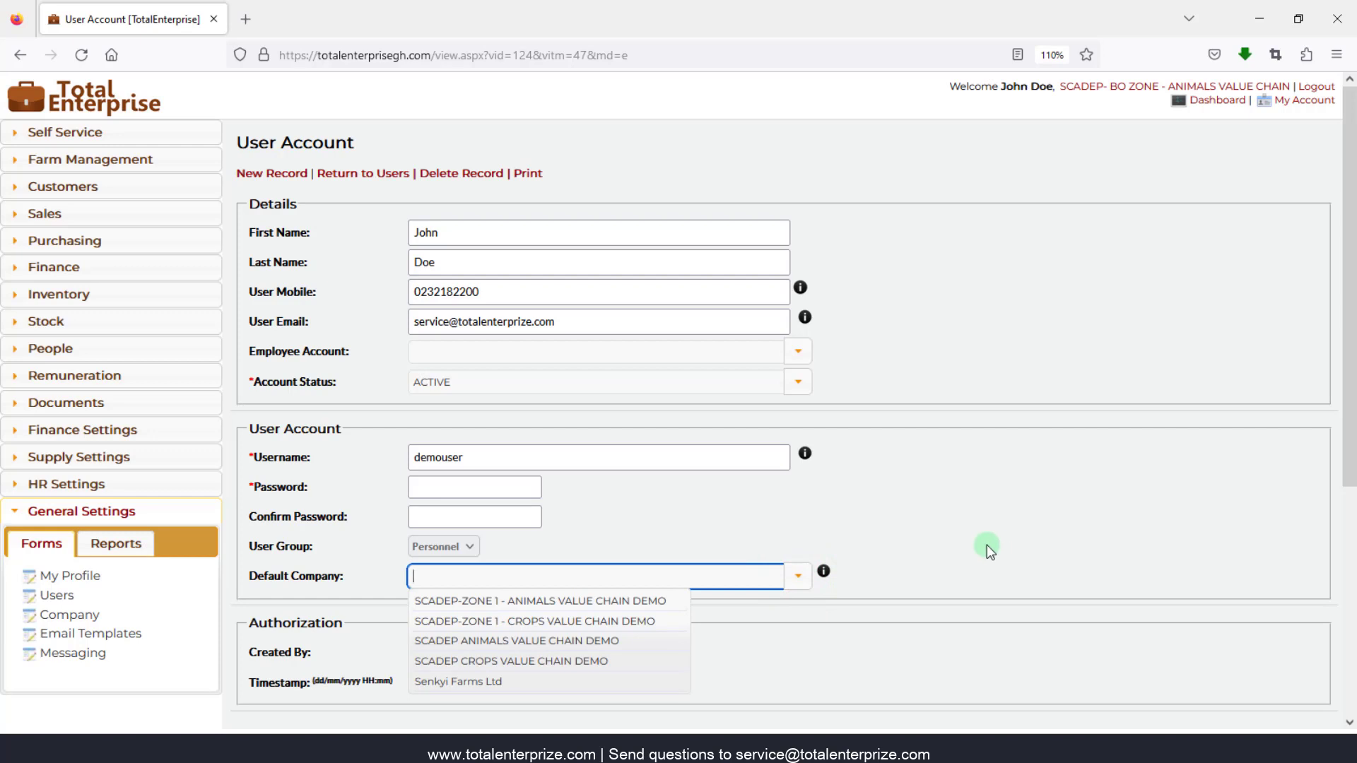
pyautogui.click(824, 571)
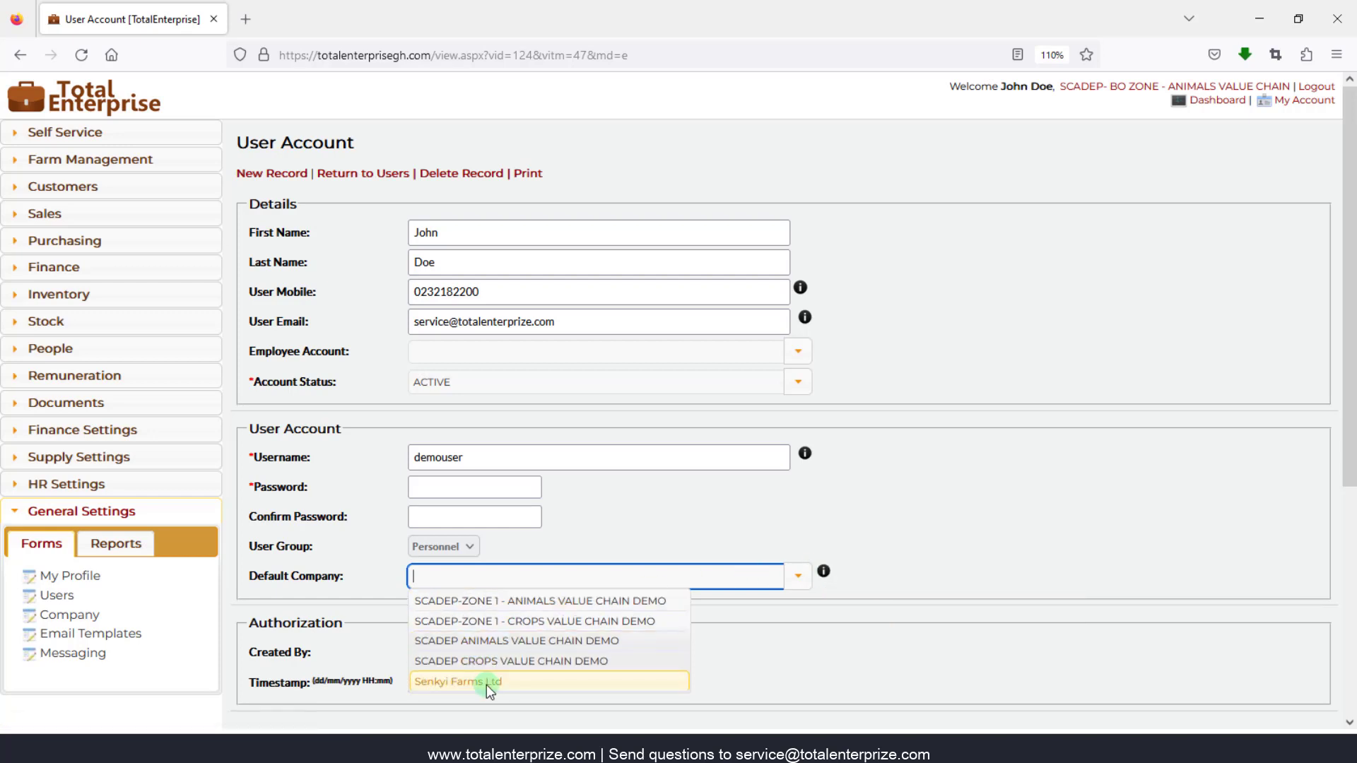
pyautogui.click(483, 661)
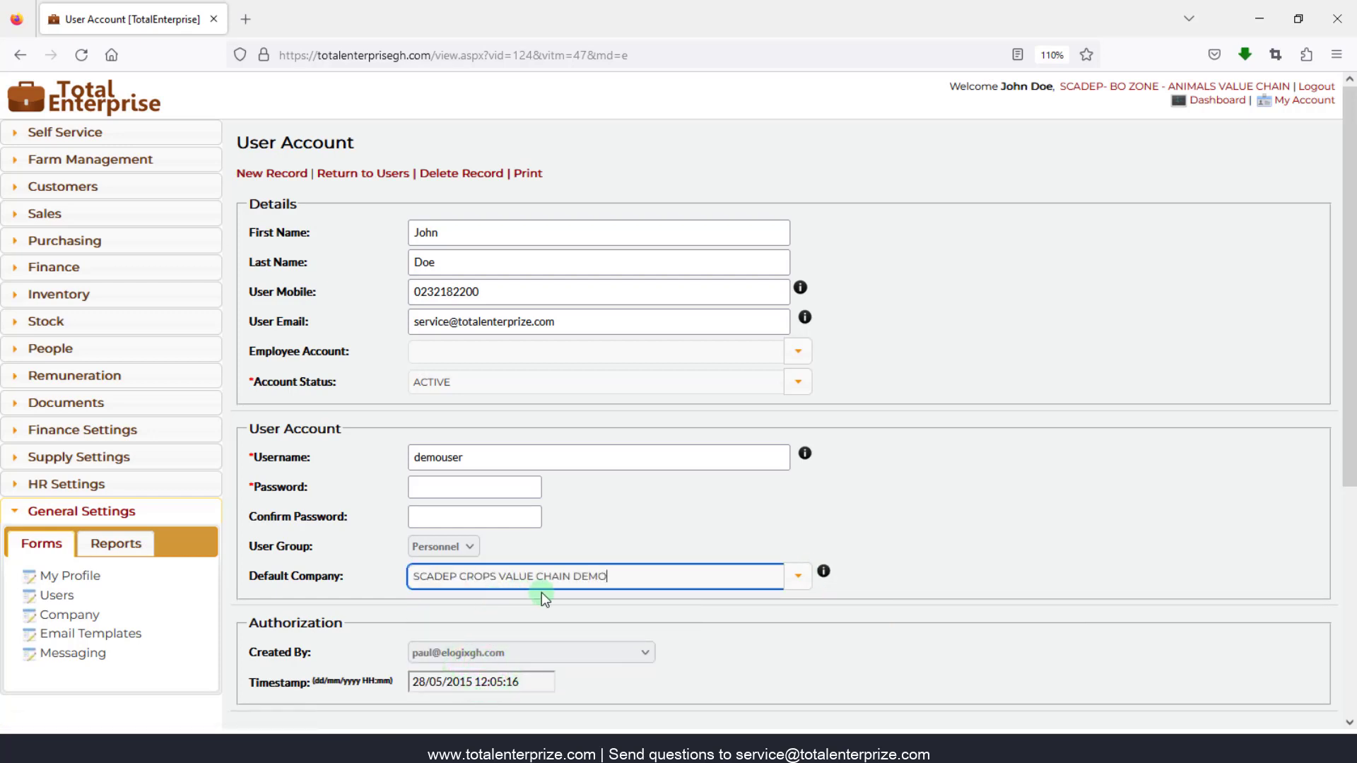
# - Enter and confirm the account password, save the user record, and dismiss the success notice
pyautogui.click(468, 489)
pyautogui.click(468, 489)
pyautogui.write('••')
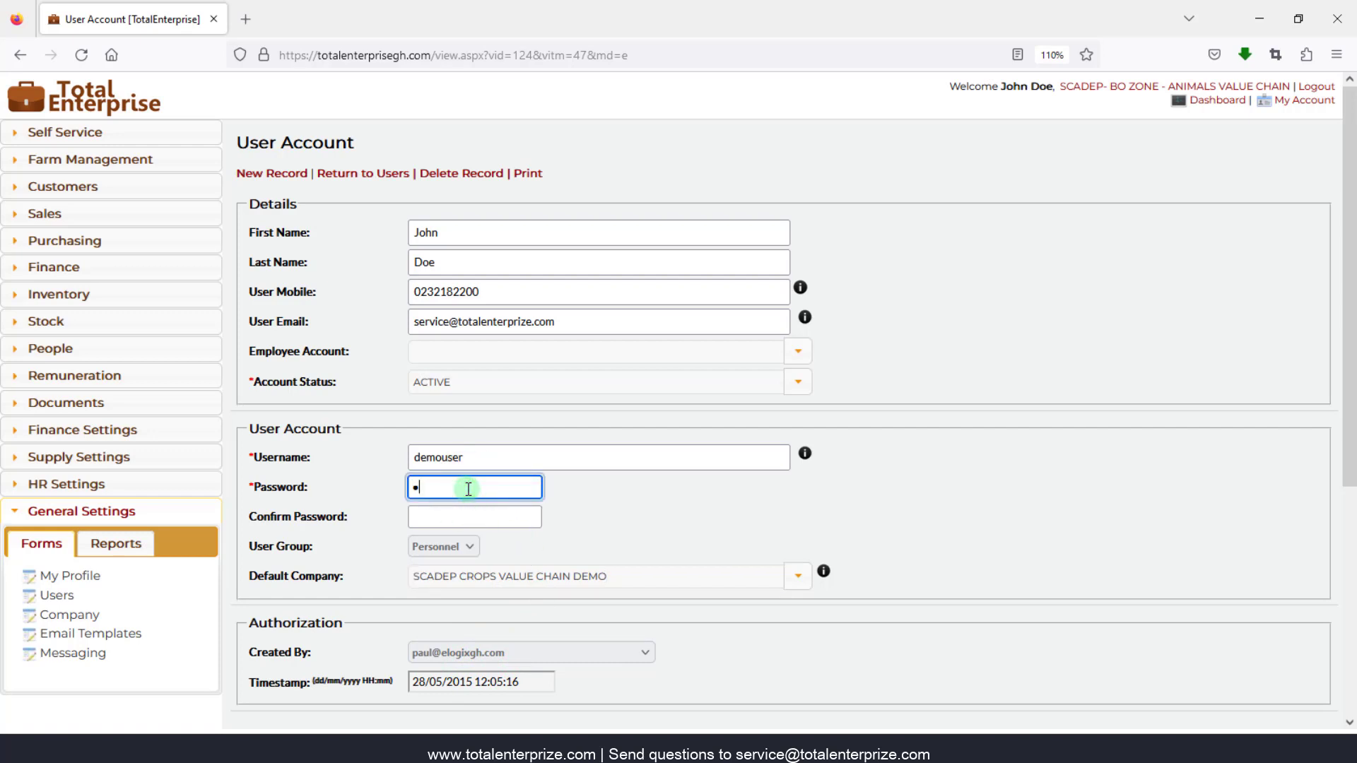
pyautogui.write('••')
pyautogui.click(449, 521)
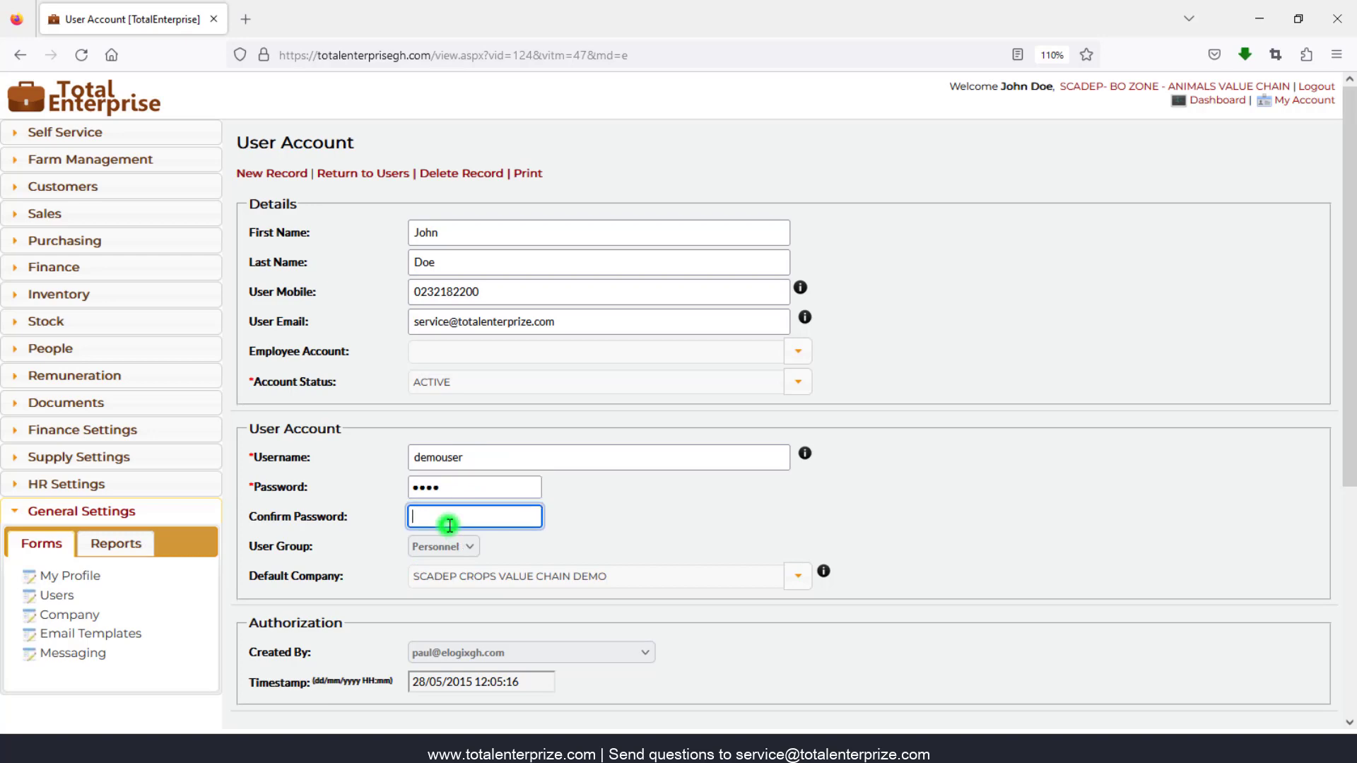
pyautogui.write('••••')
pyautogui.scroll(-4, 364, 597)
pyautogui.click(254, 464)
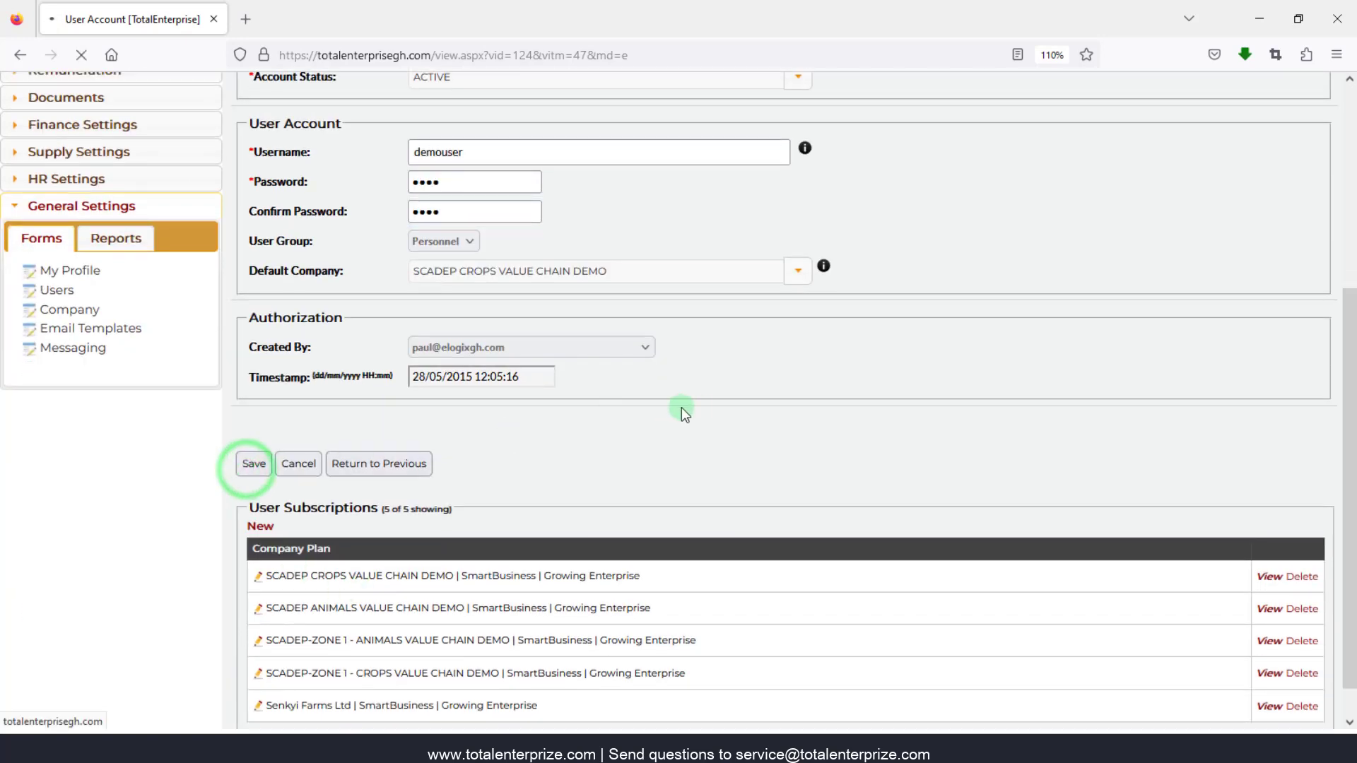
pyautogui.scroll(3, 707, 445)
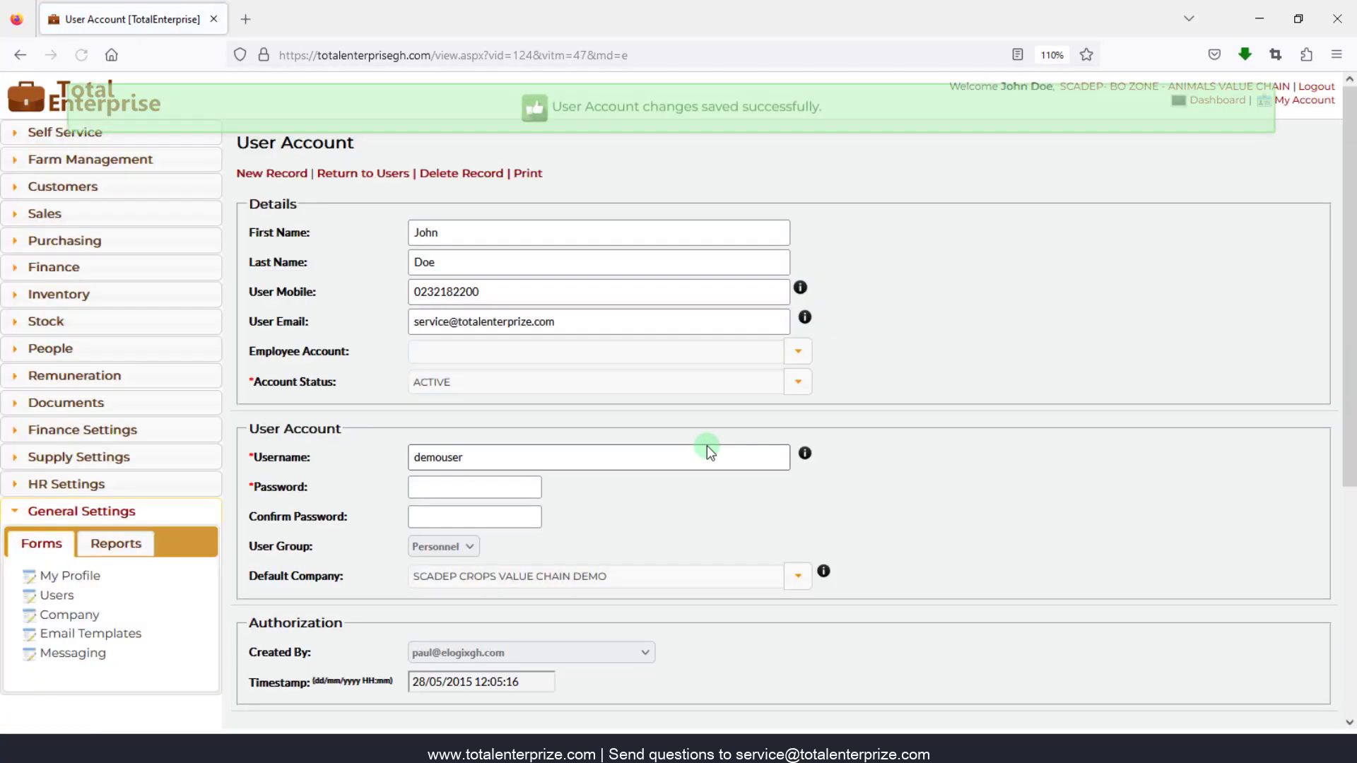
pyautogui.click(664, 110)
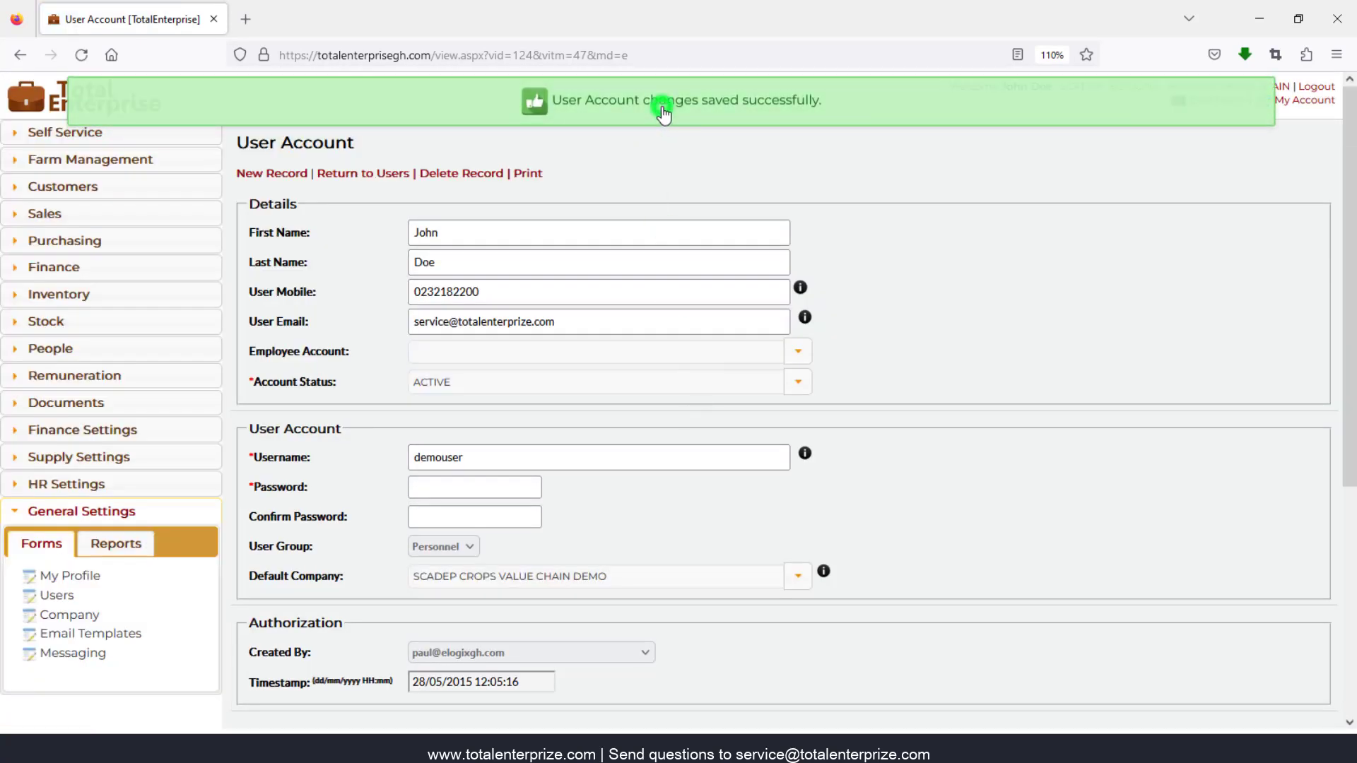
# - Log out and sign back in with the demo credentials to test the new default company
pyautogui.click(1314, 87)
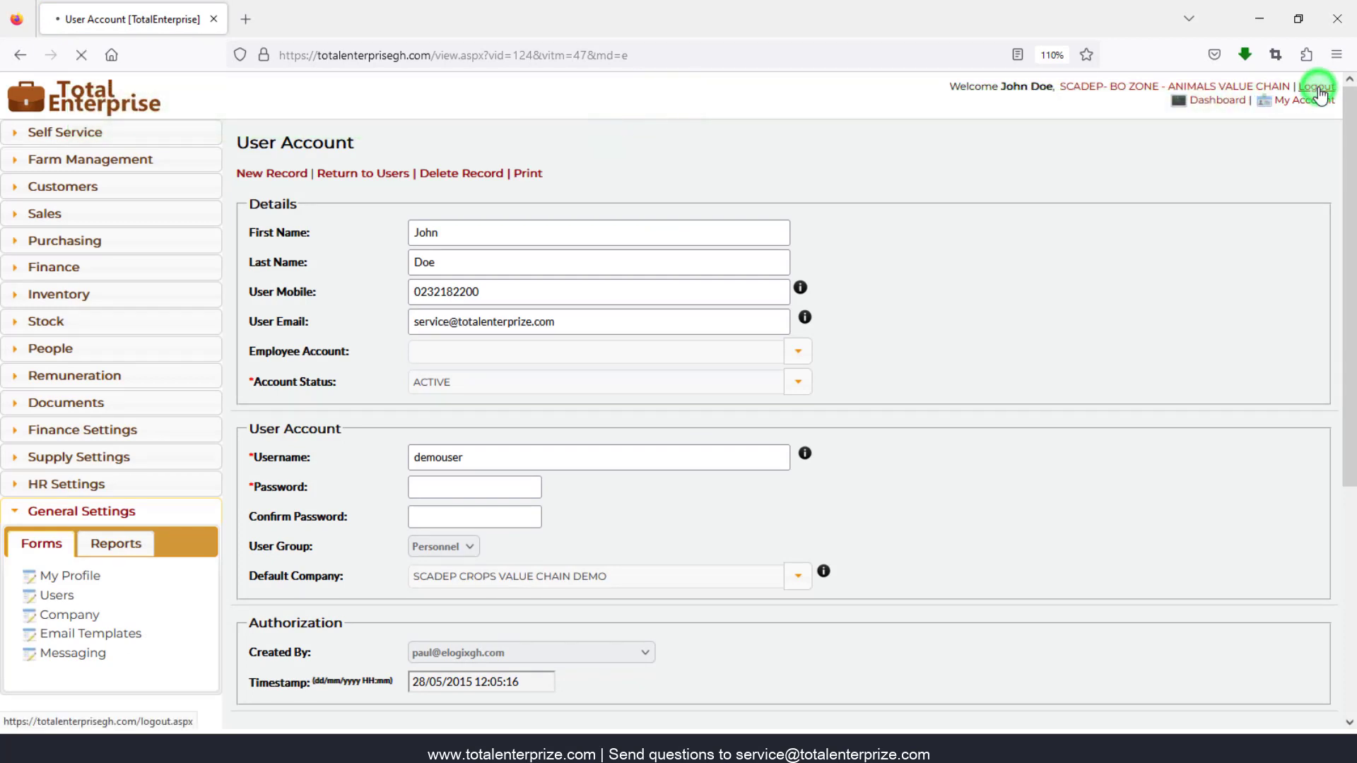
pyautogui.write('demouser')
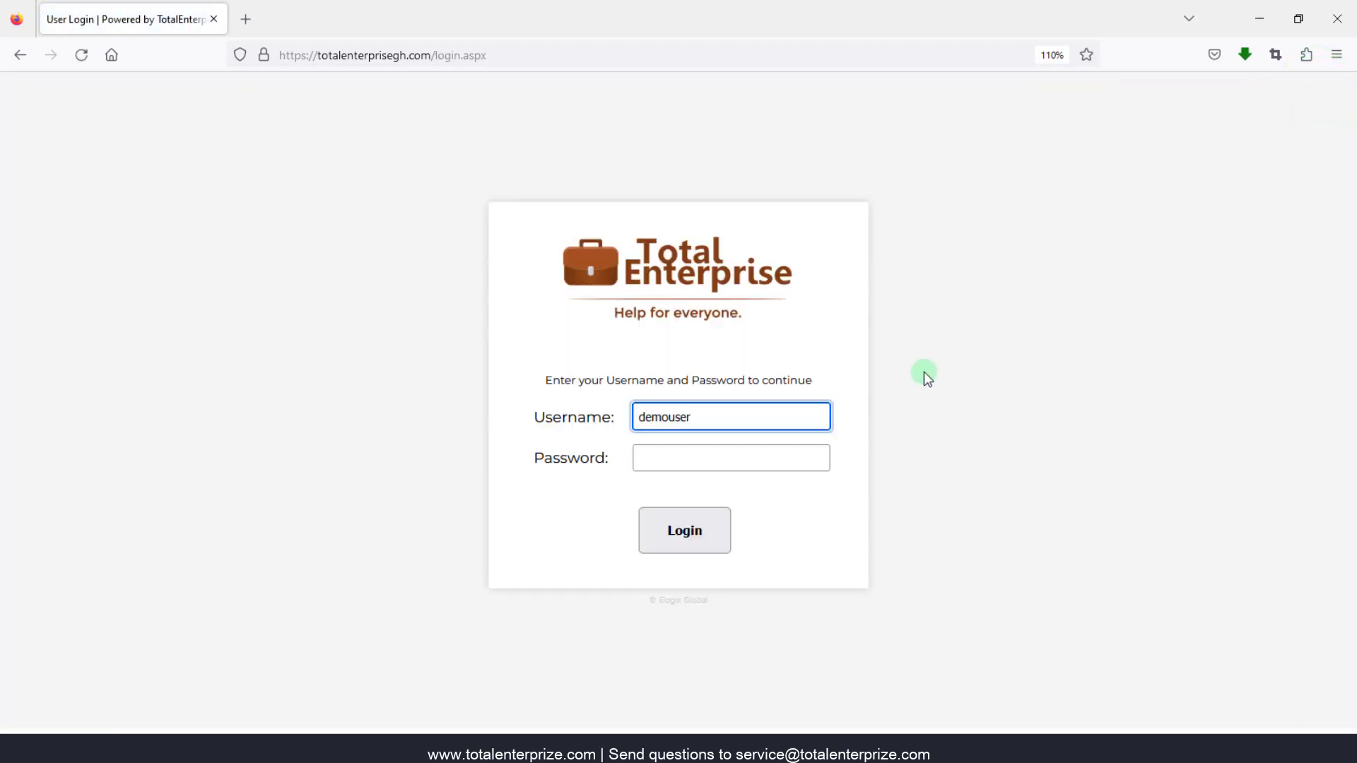
pyautogui.press('Tab')
pyautogui.write('demo')
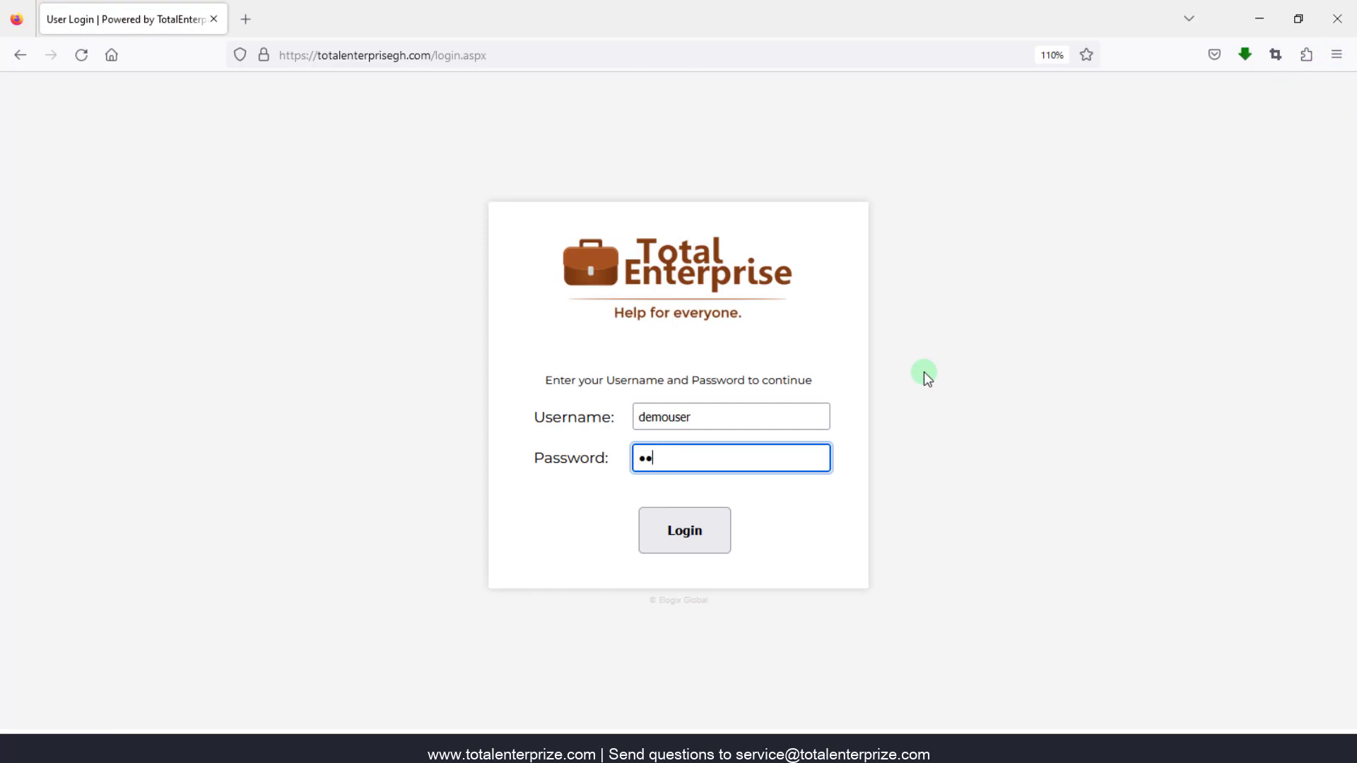
pyautogui.press('Return')
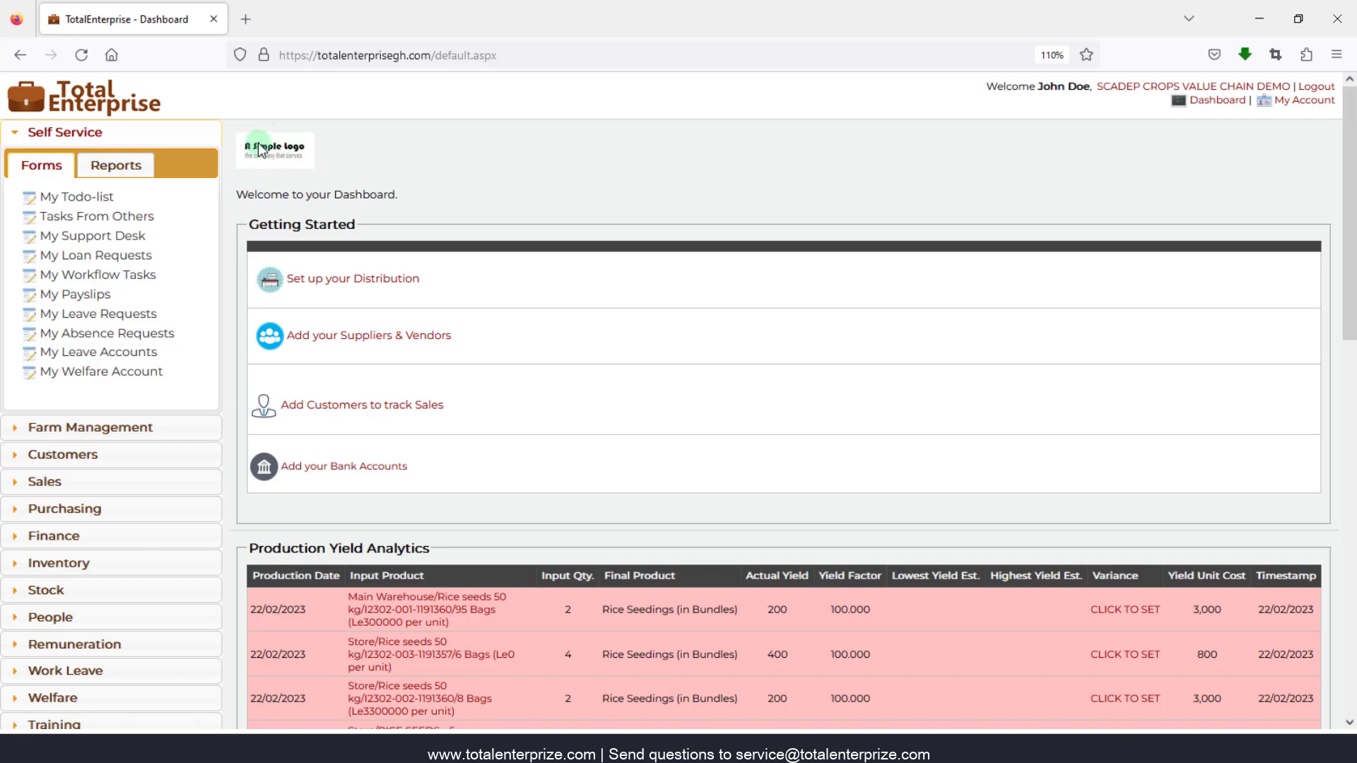
# - Open the SCADEP CROPS VALUE CHAIN DEMO record from the General Settings Company list
pyautogui.scroll(-1, 68, 516)
pyautogui.scroll(-5, 68, 515)
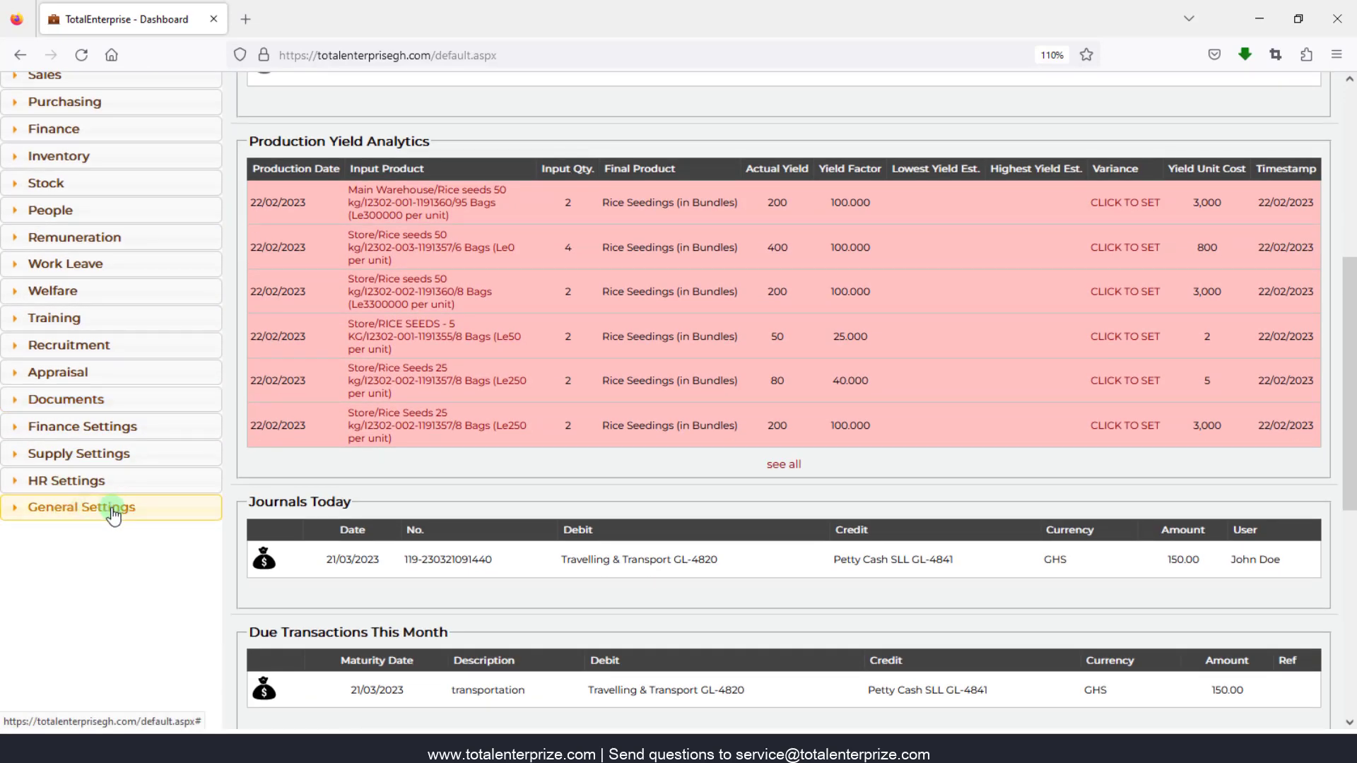
pyautogui.click(110, 507)
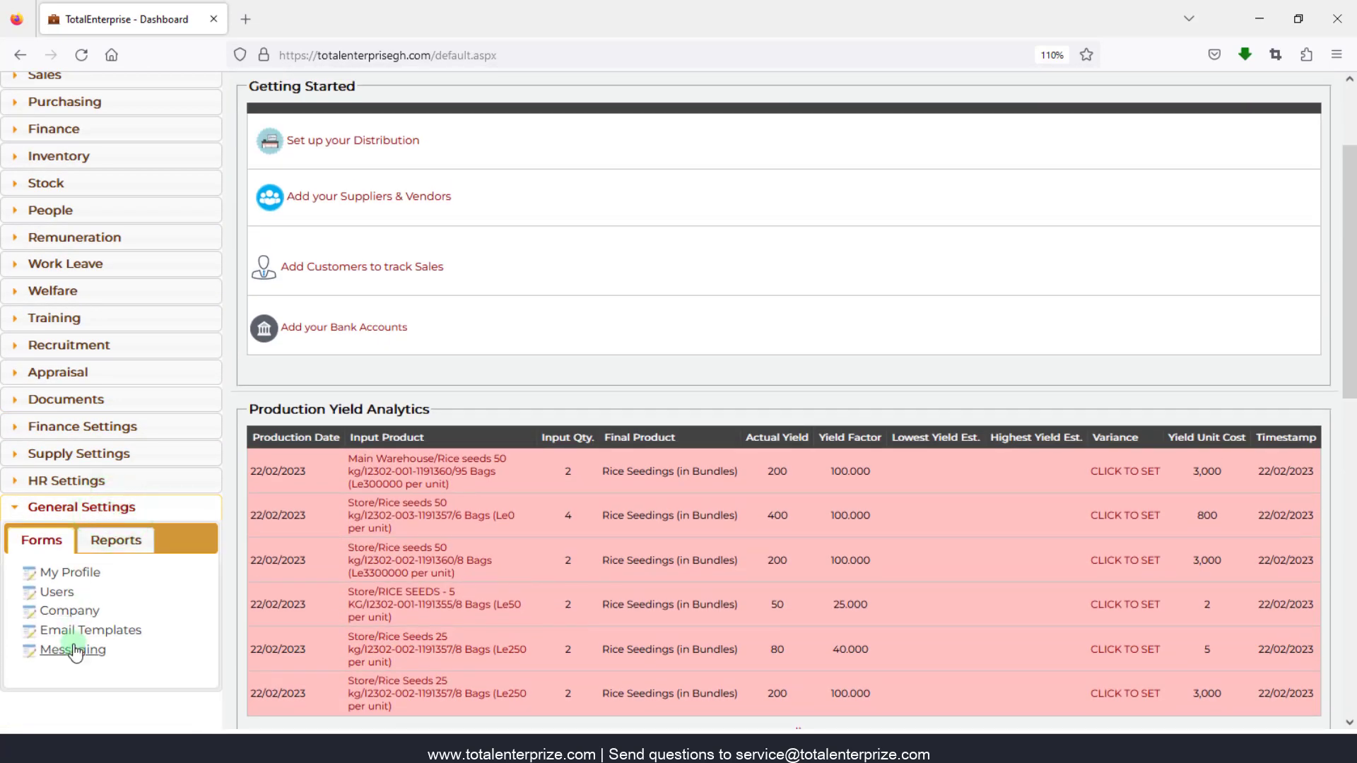
pyautogui.click(75, 614)
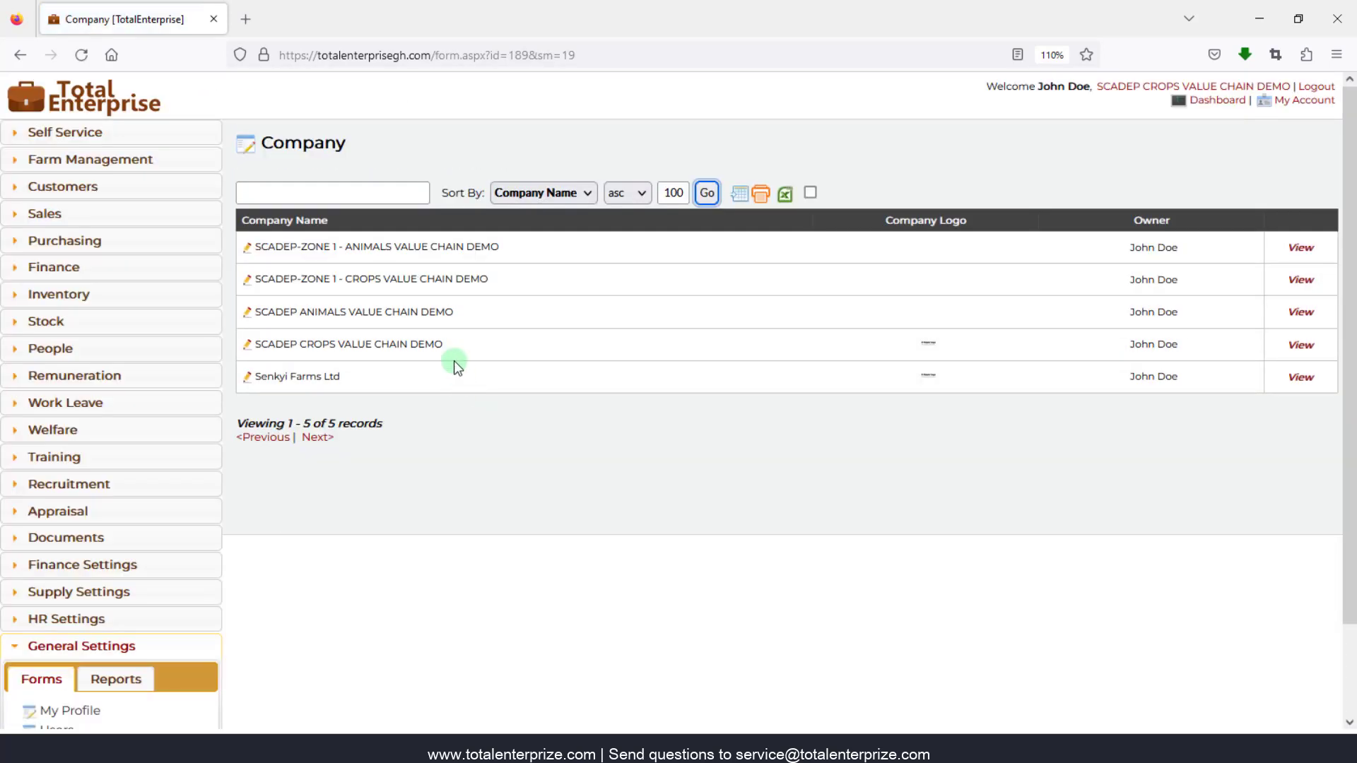
pyautogui.click(250, 349)
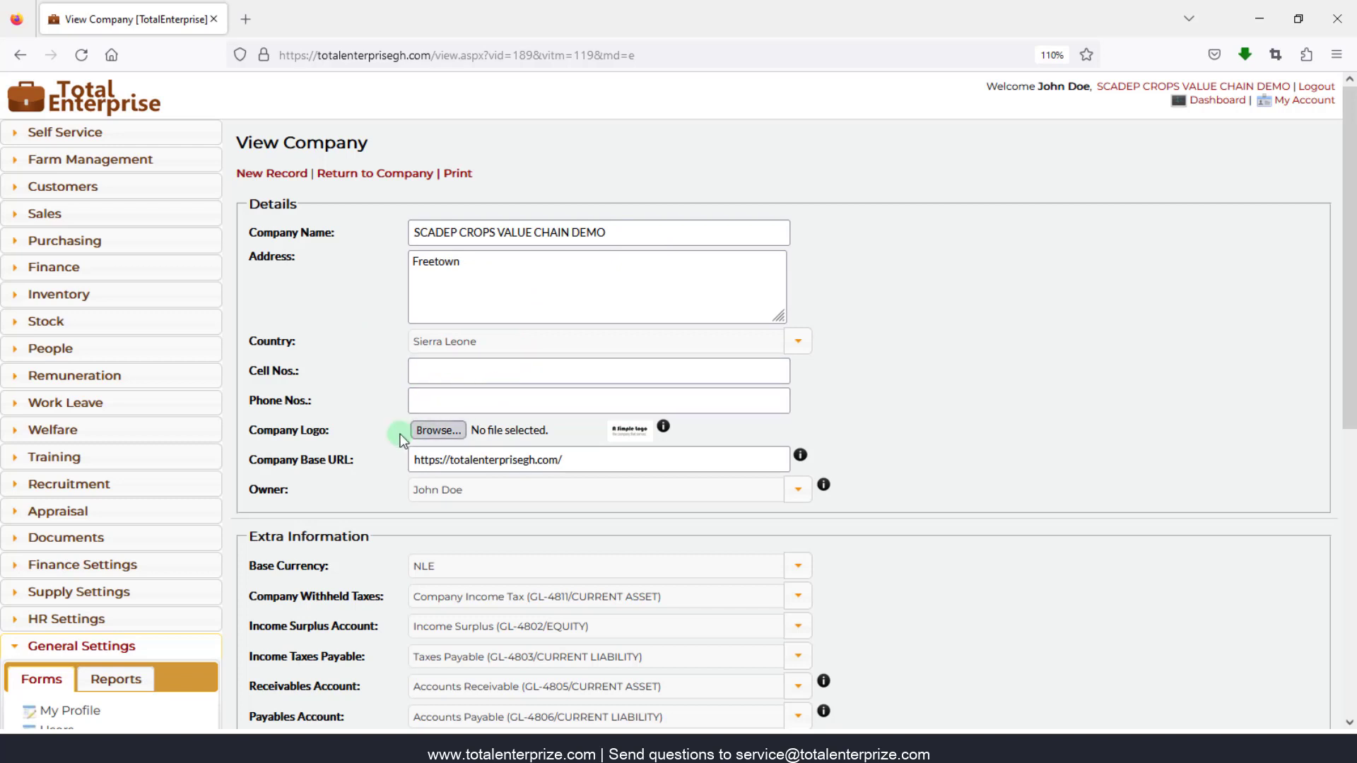
pyautogui.click(631, 431)
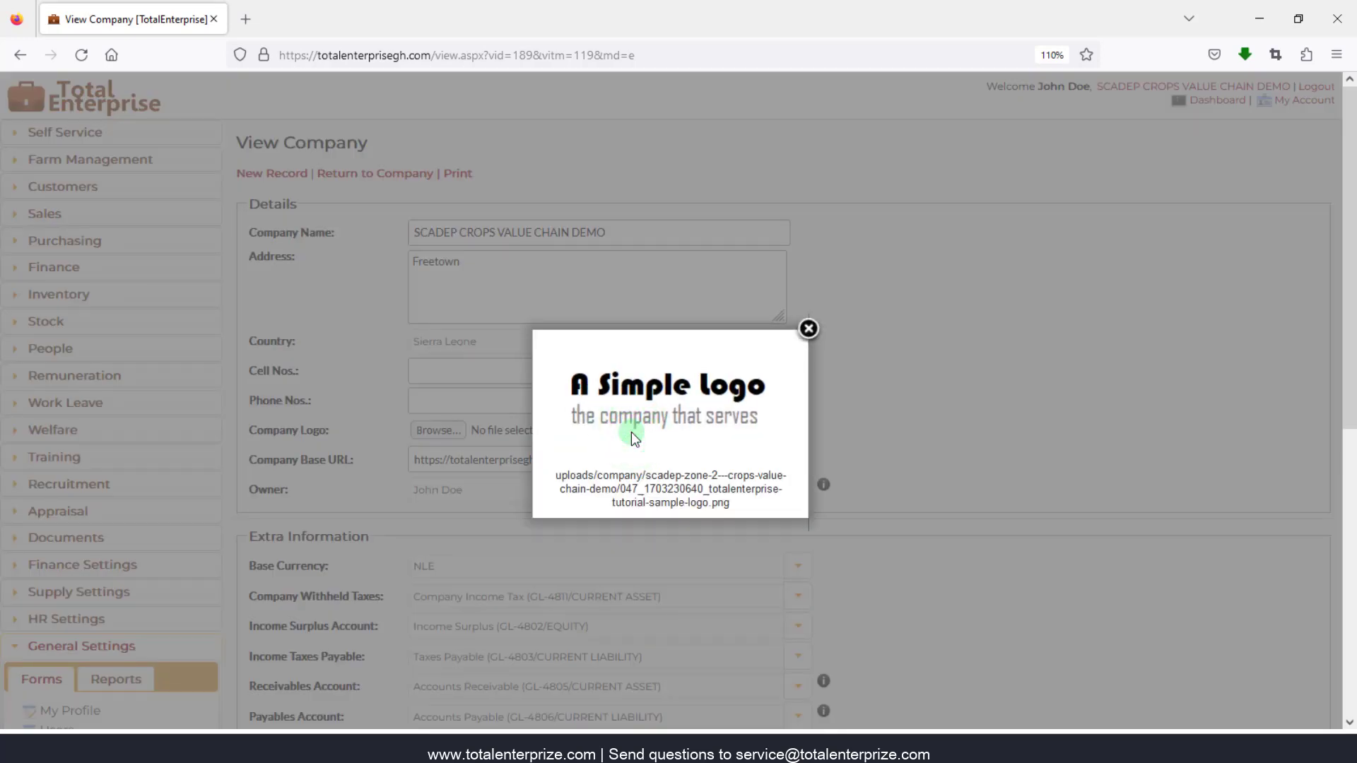
pyautogui.click(915, 433)
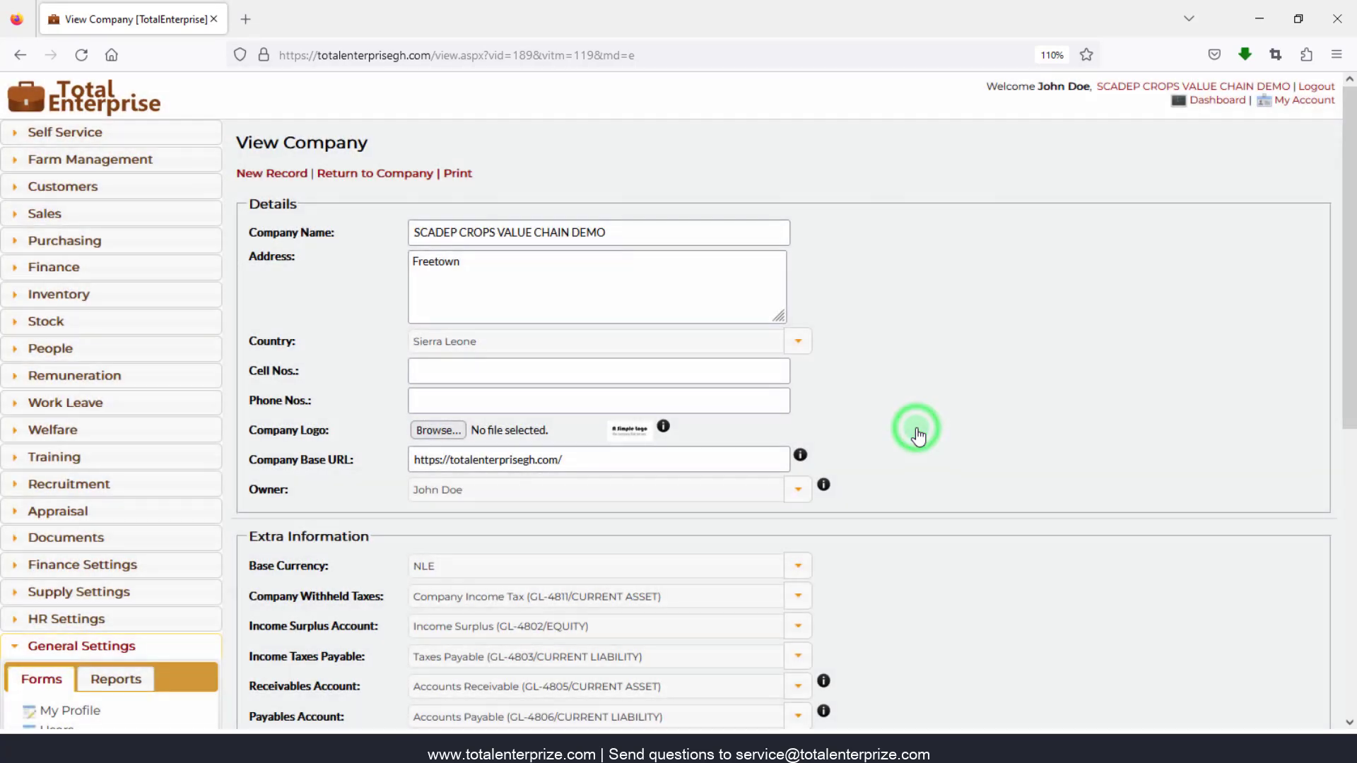
pyautogui.click(917, 431)
pyautogui.moveTo(427, 434)
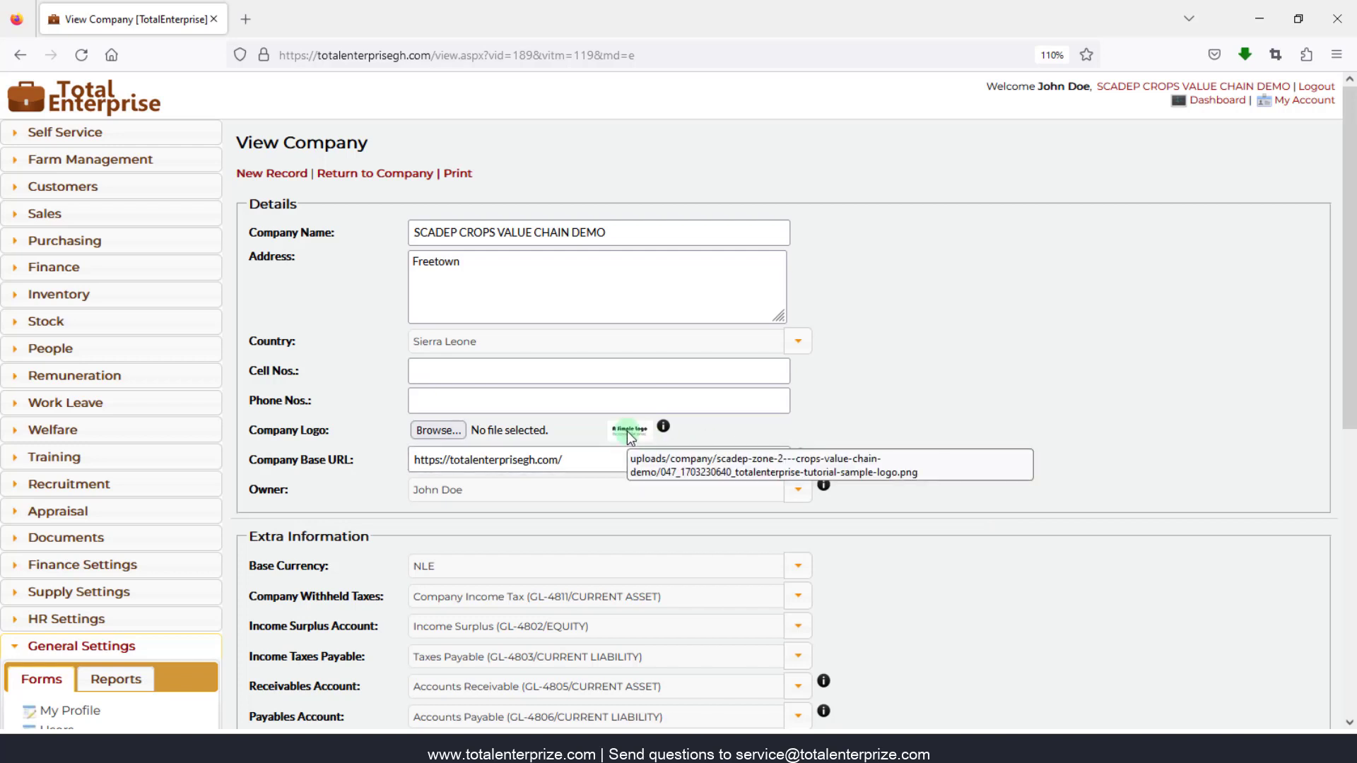
# - Open the Finance Income Report in a new browser tab from the Finance Reports list
pyautogui.click(104, 273)
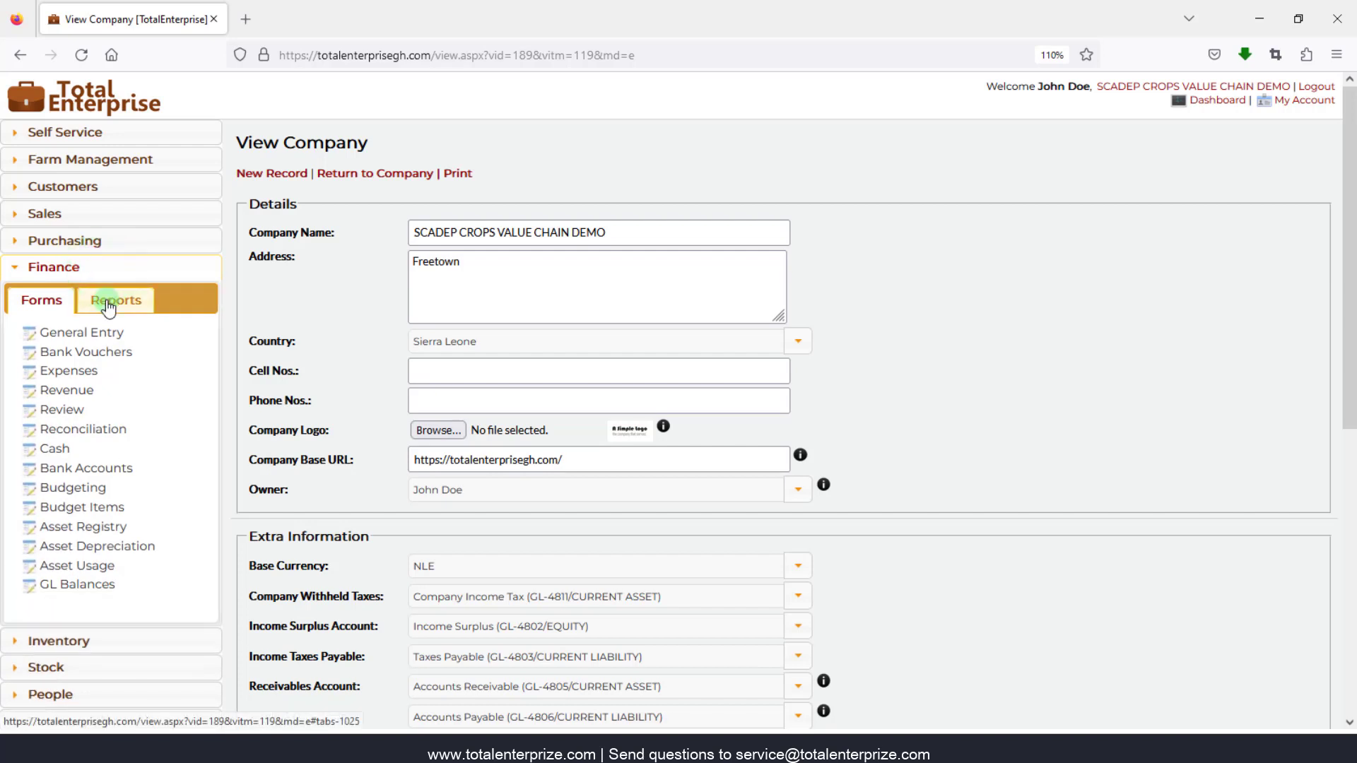
pyautogui.click(106, 302)
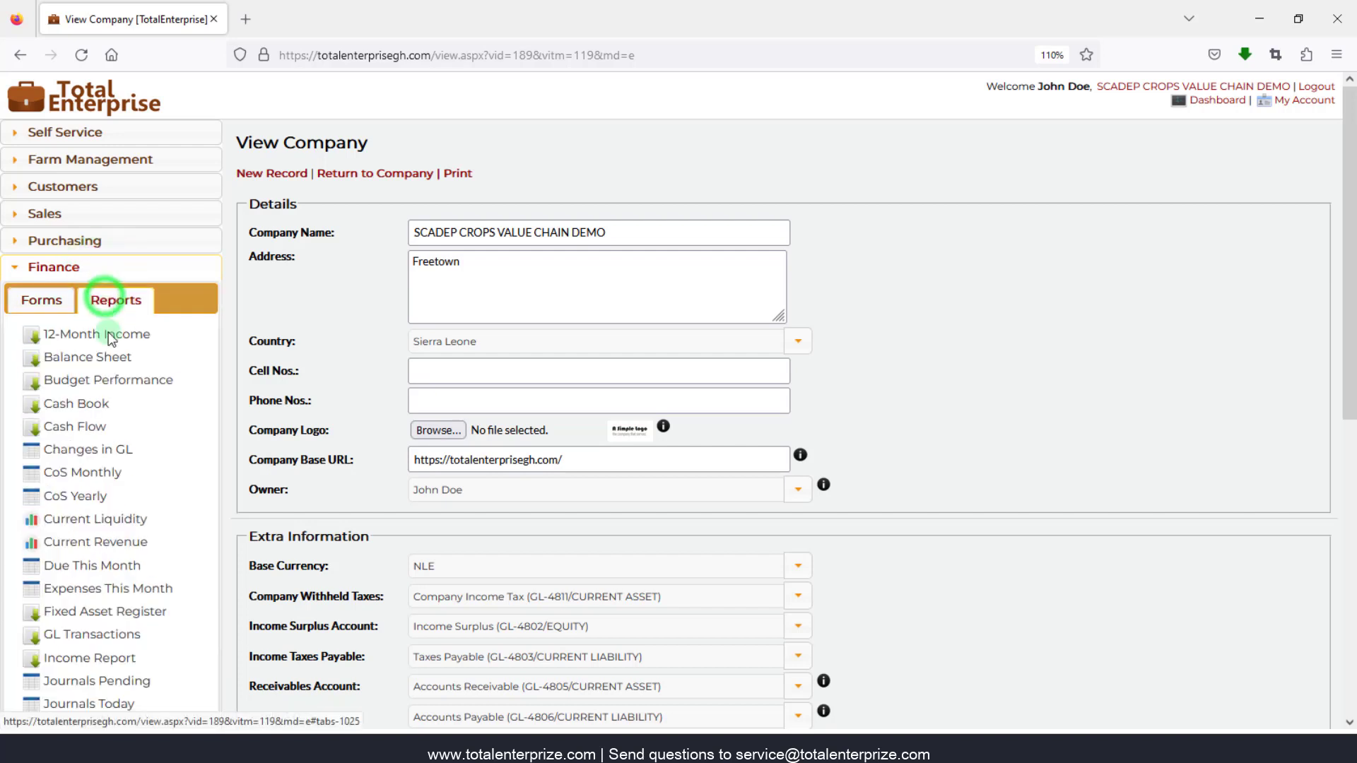
pyautogui.rightClick(85, 664)
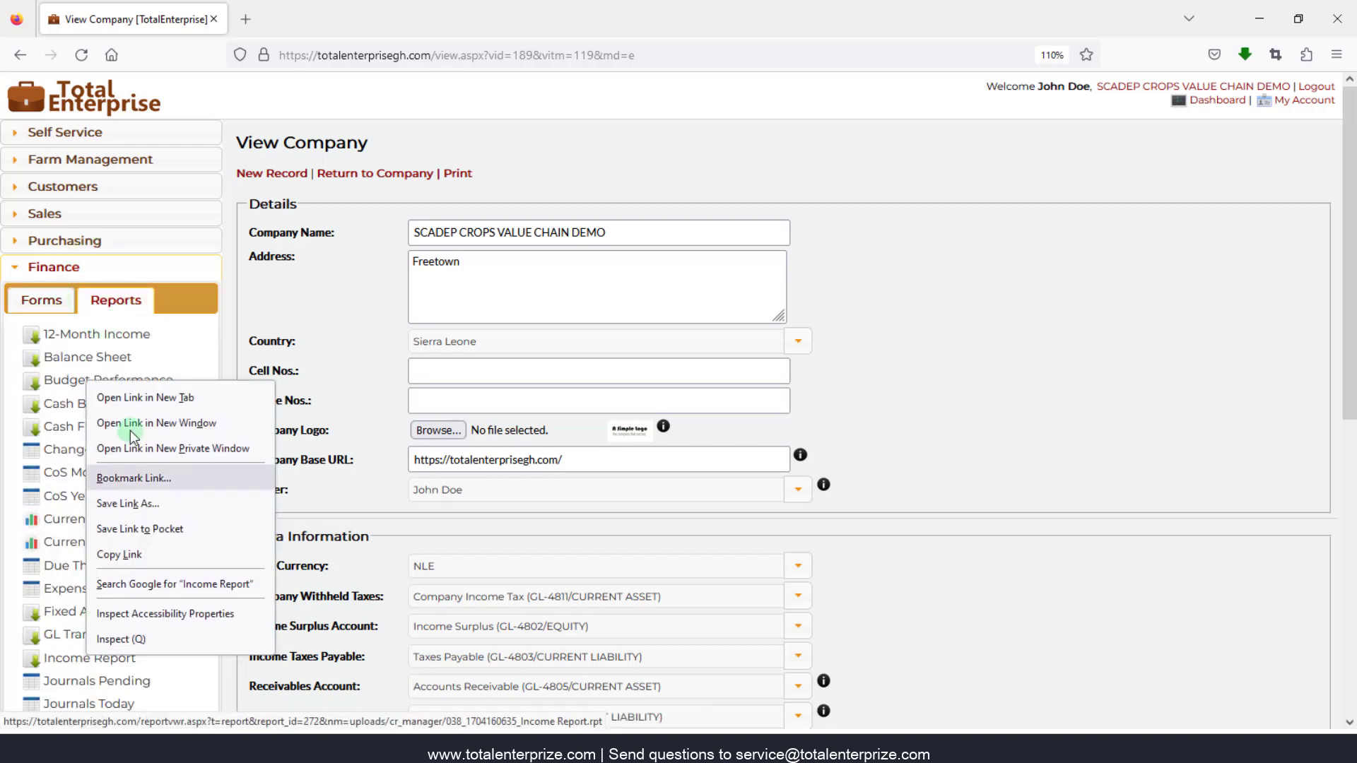
pyautogui.click(131, 395)
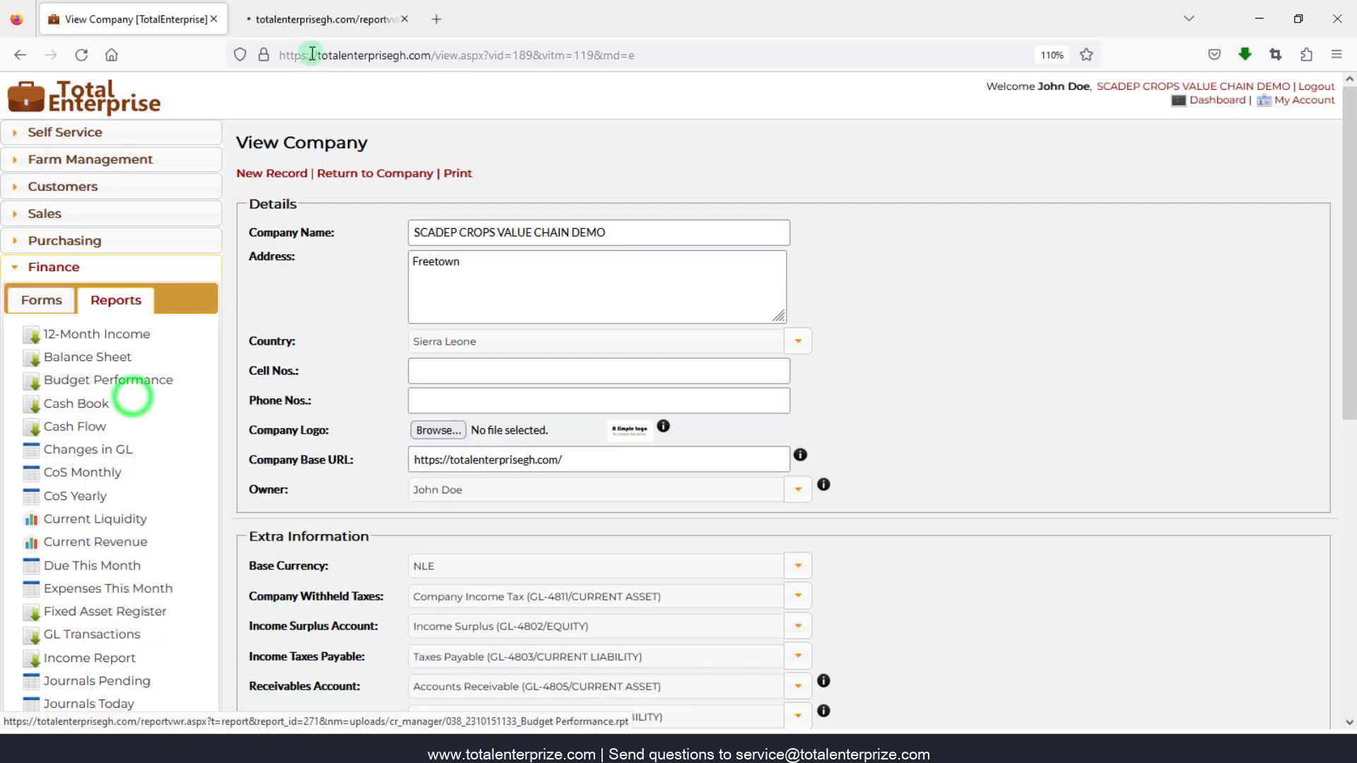
# - Generate the Income Report dated 21 March 2023, then return to the company record tab
pyautogui.click(312, 15)
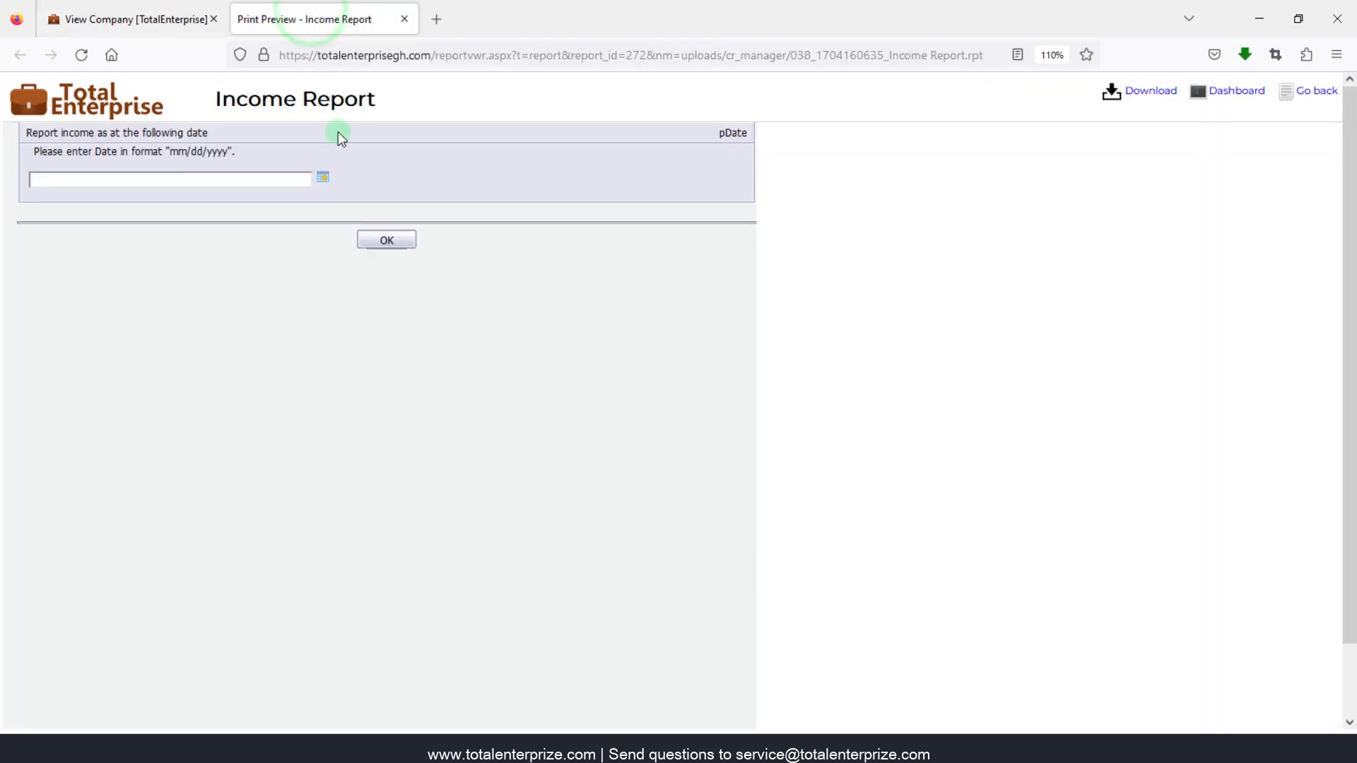
pyautogui.click(324, 180)
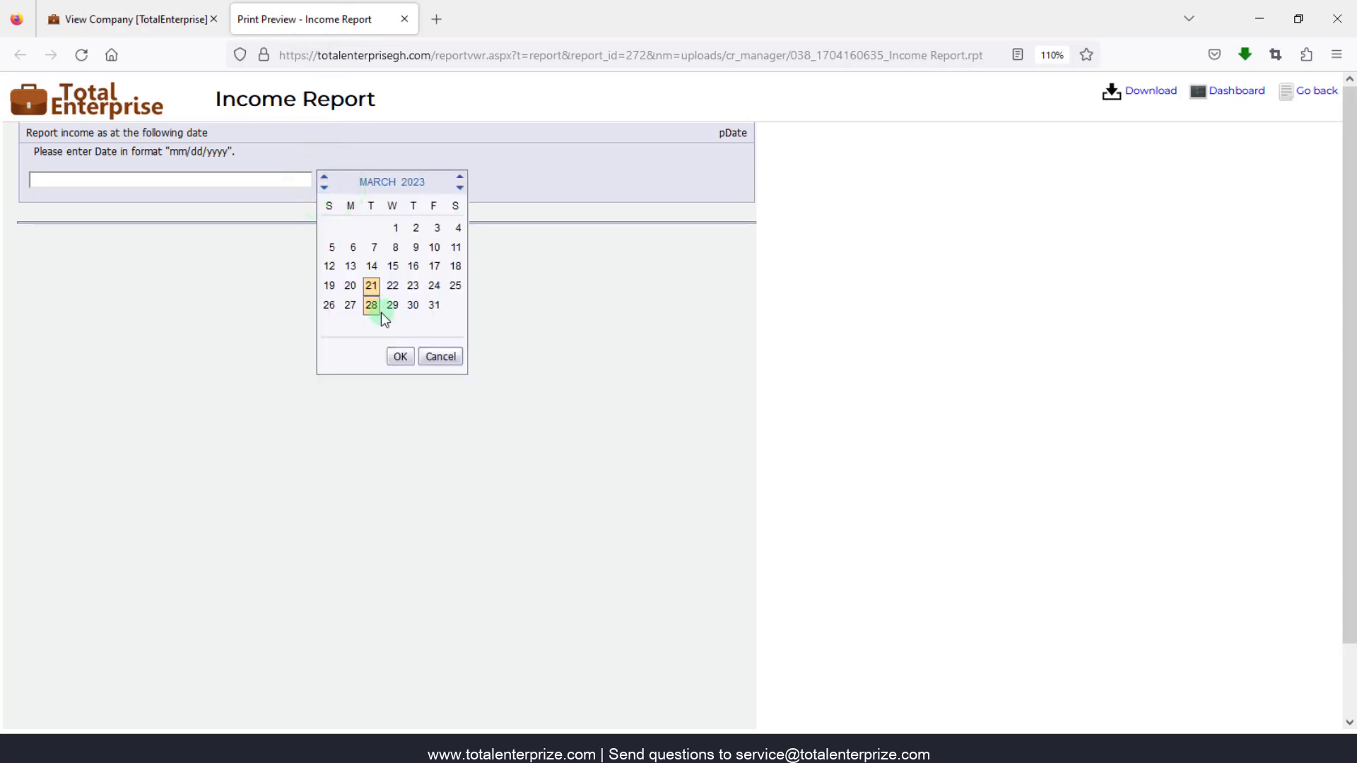
pyautogui.click(403, 359)
pyautogui.click(387, 240)
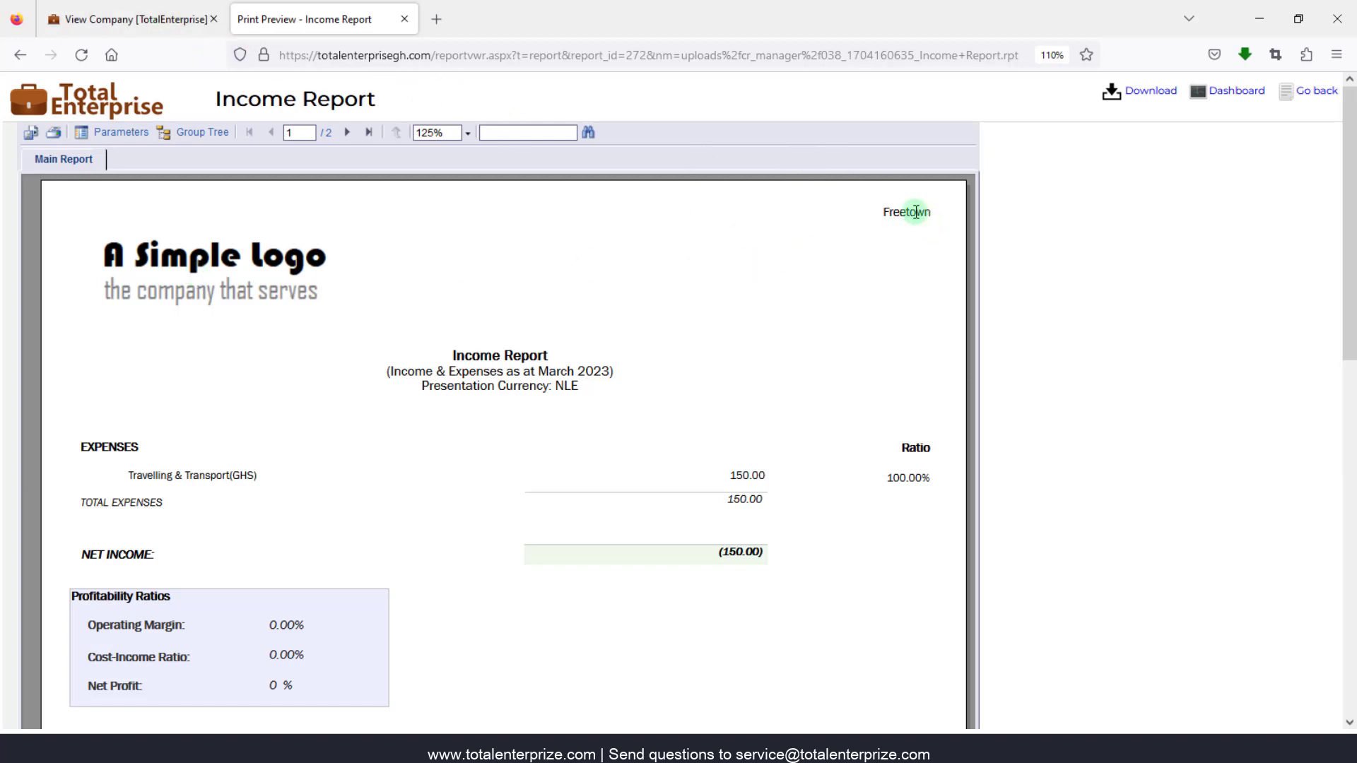
pyautogui.click(160, 13)
pyautogui.click(494, 265)
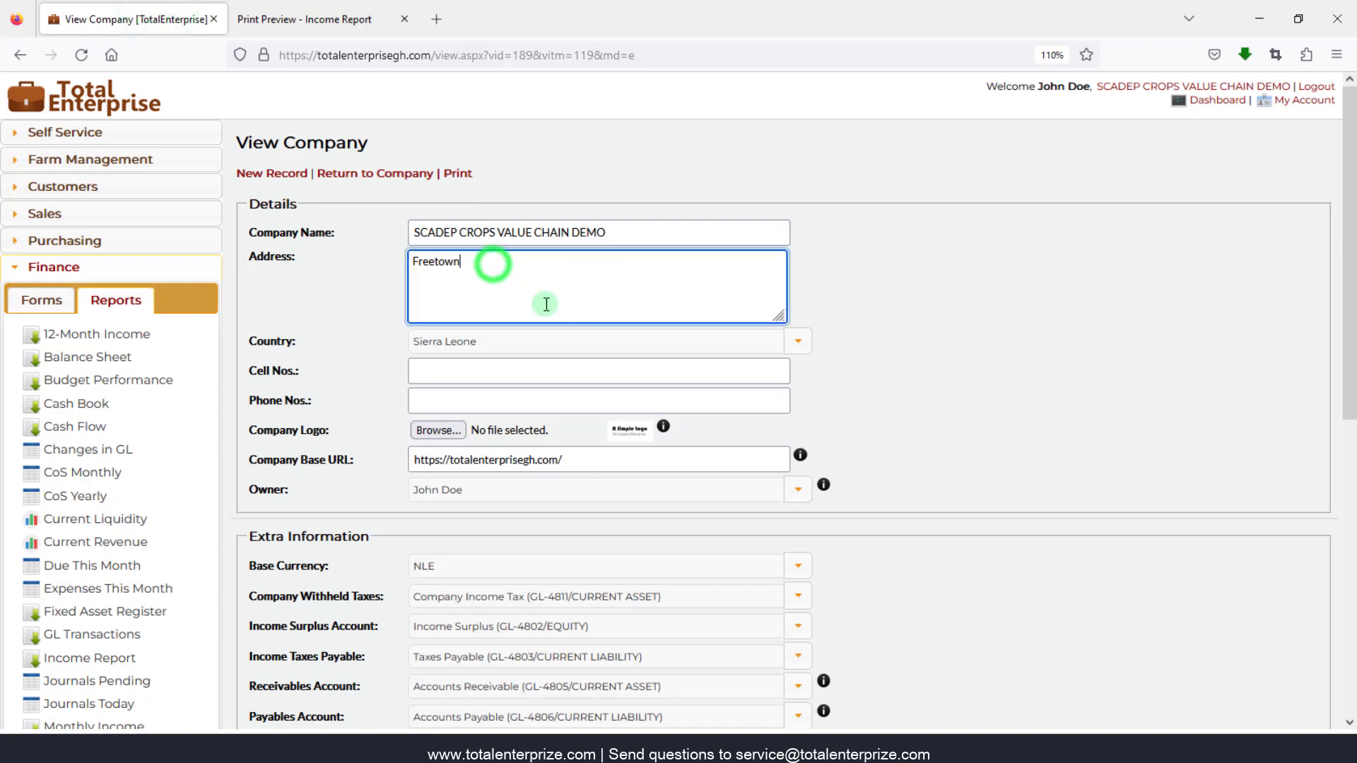
pyautogui.click(409, 264)
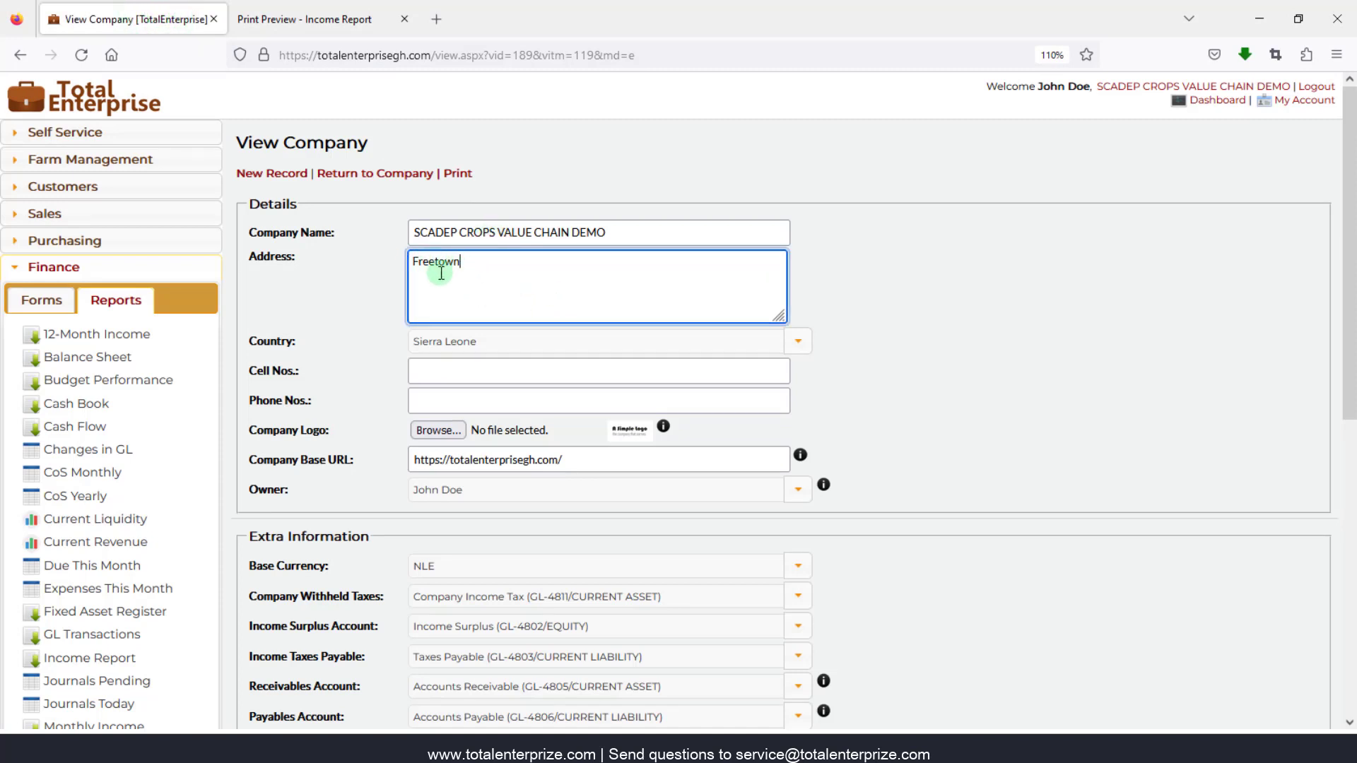
pyautogui.click(443, 363)
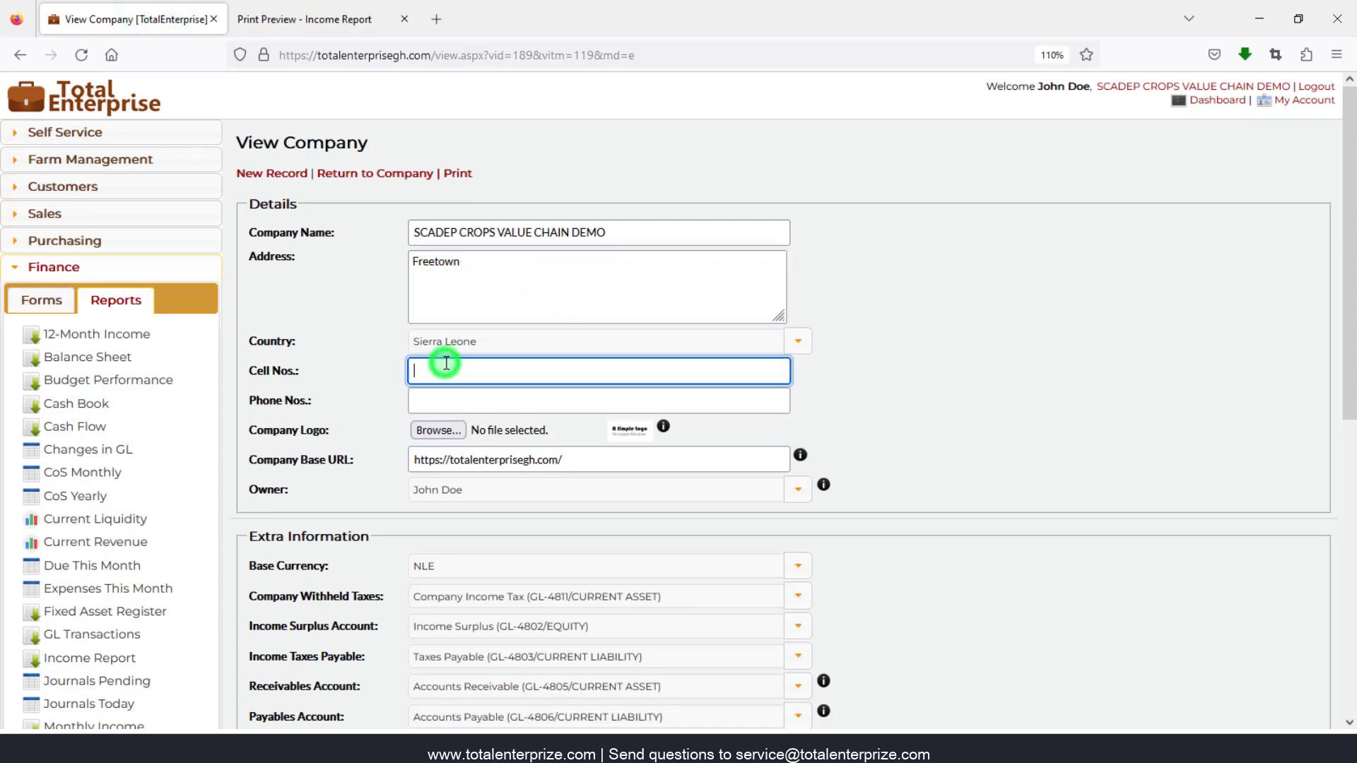
pyautogui.click(320, 17)
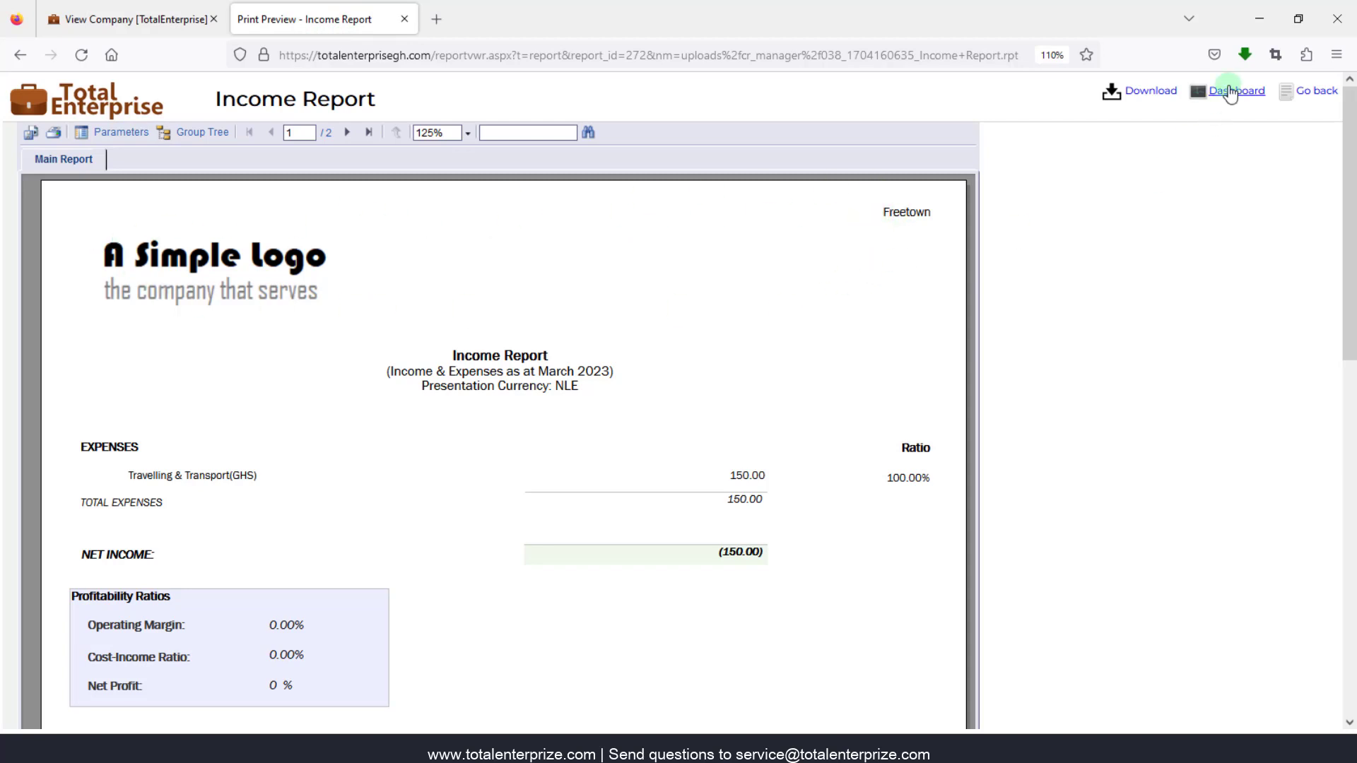
# - Download the Income Report as Income Report-1.pdf, review it, then return to the company record
pyautogui.click(1151, 92)
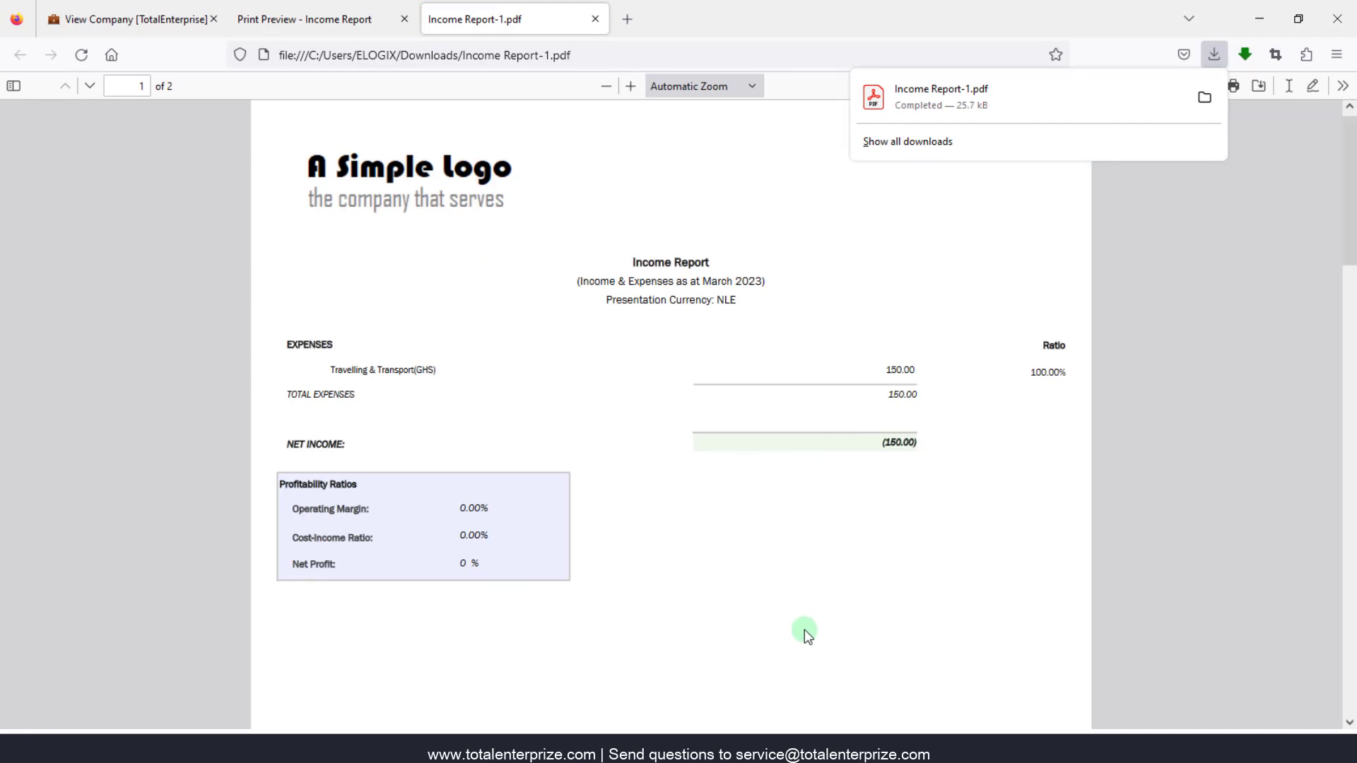
pyautogui.scroll(-10, 825, 643)
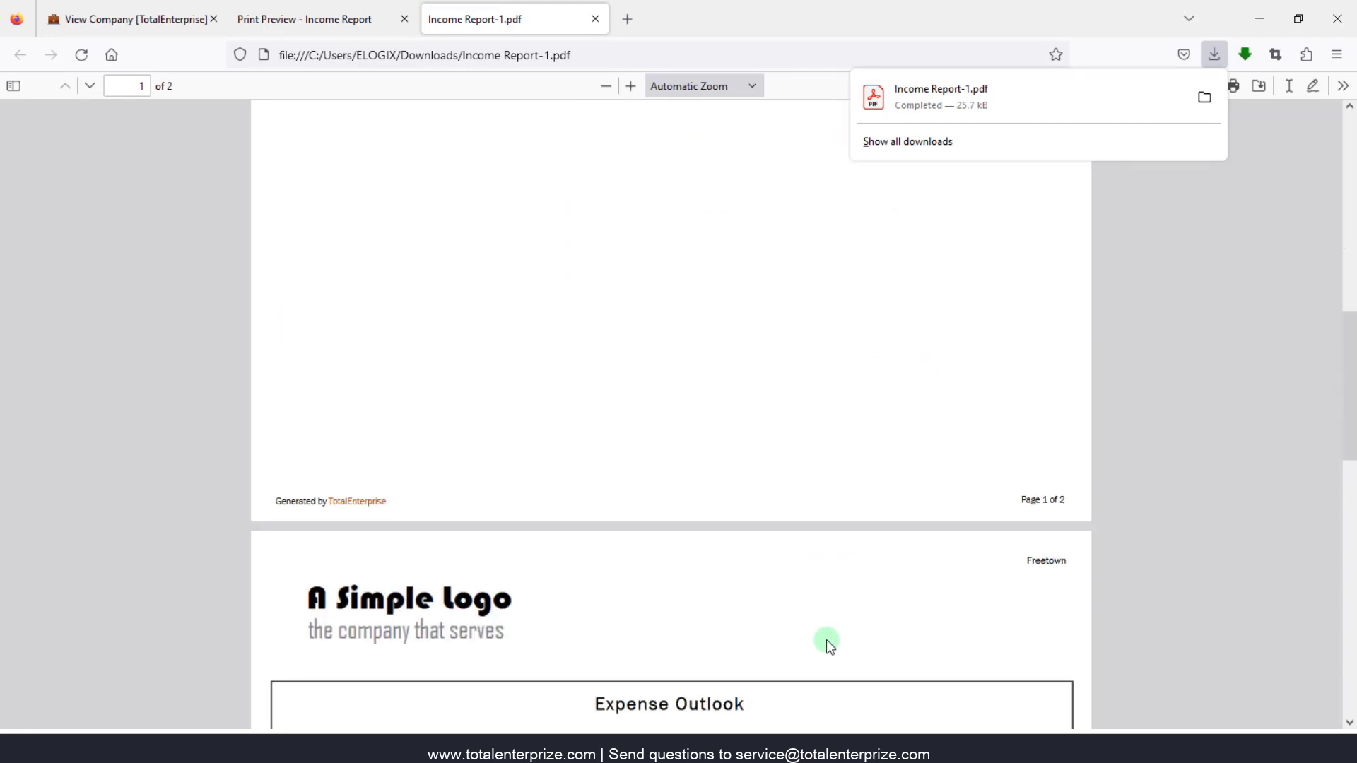
pyautogui.scroll(10, 825, 639)
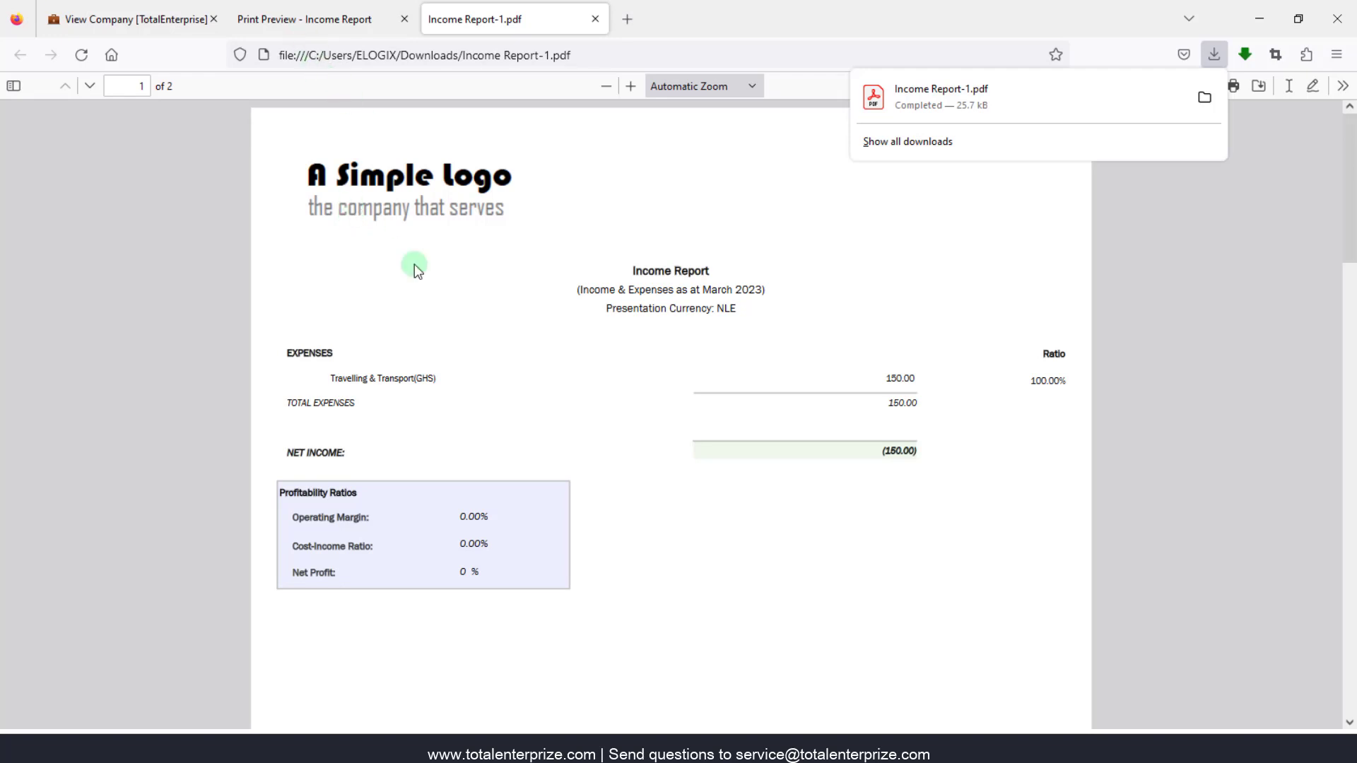
pyautogui.click(322, 17)
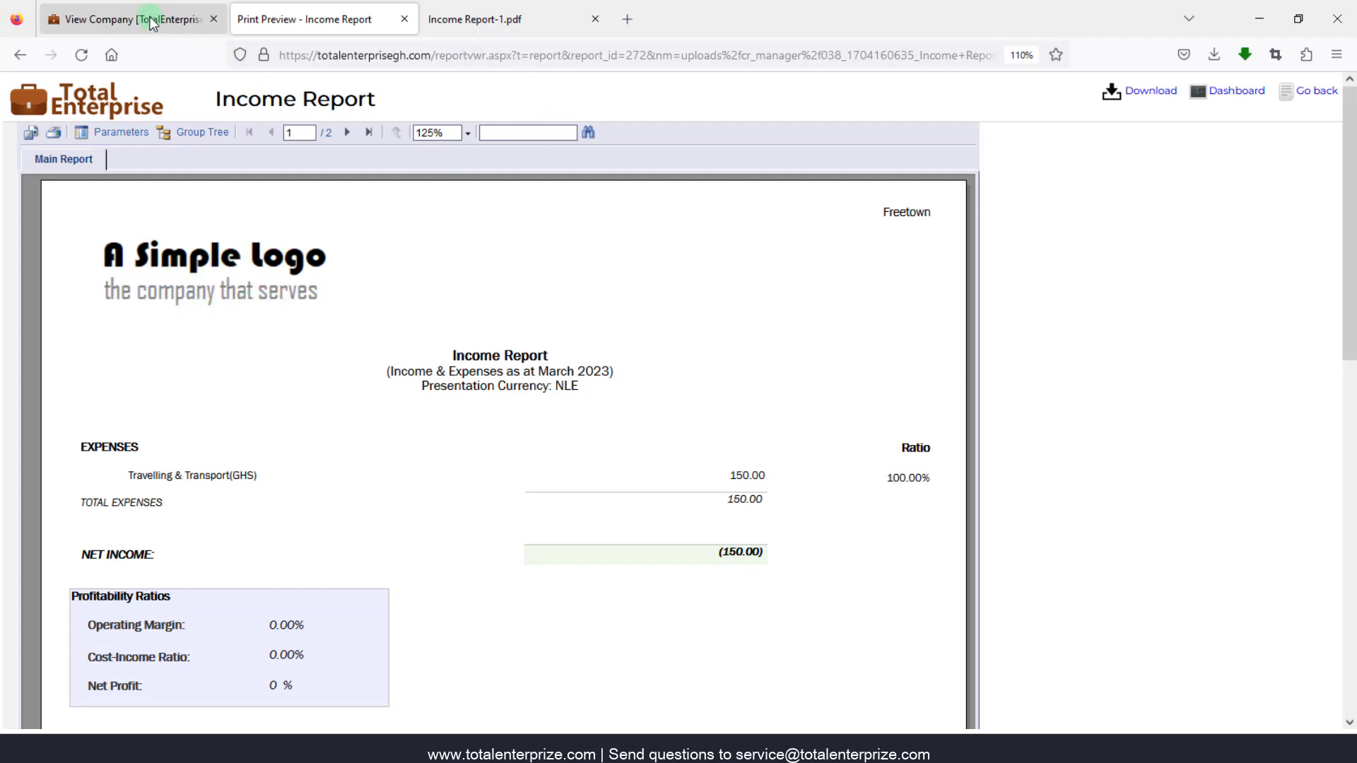
pyautogui.click(488, 18)
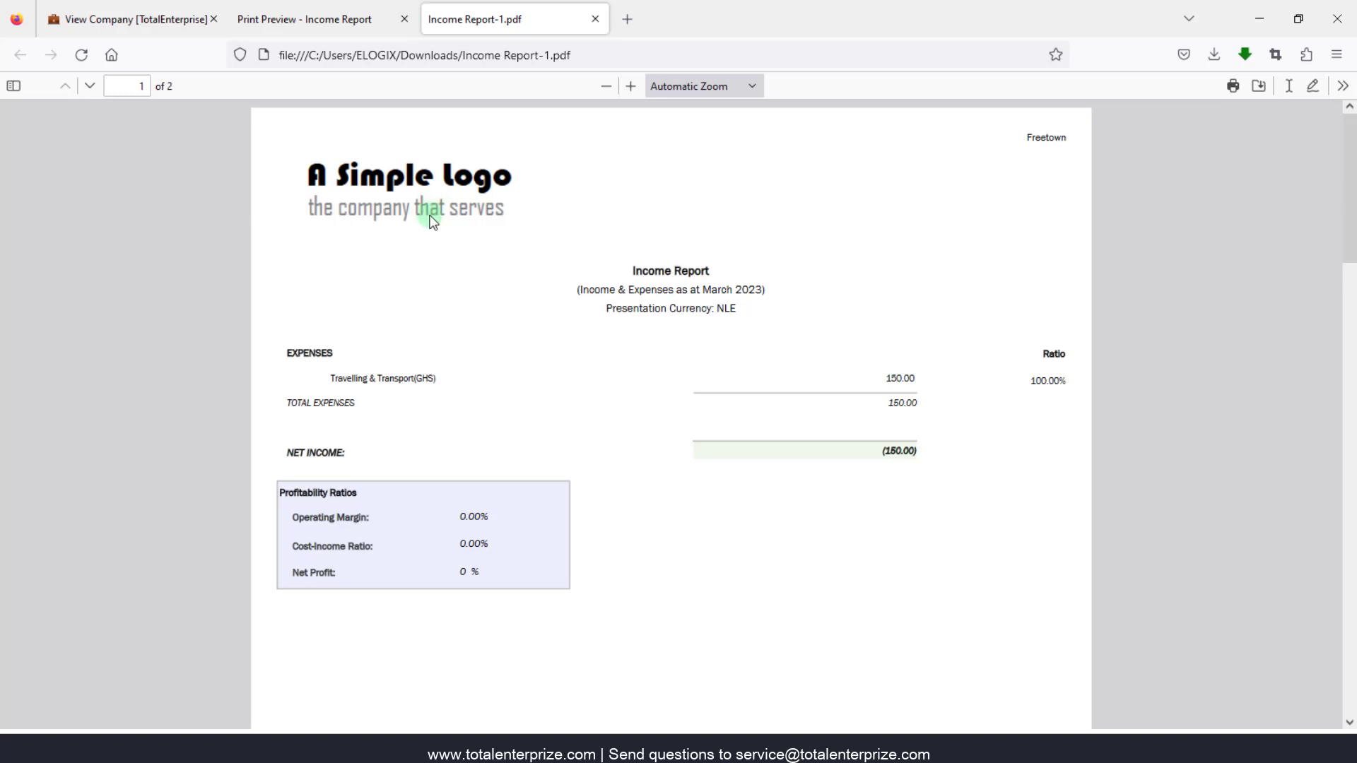
pyautogui.click(137, 10)
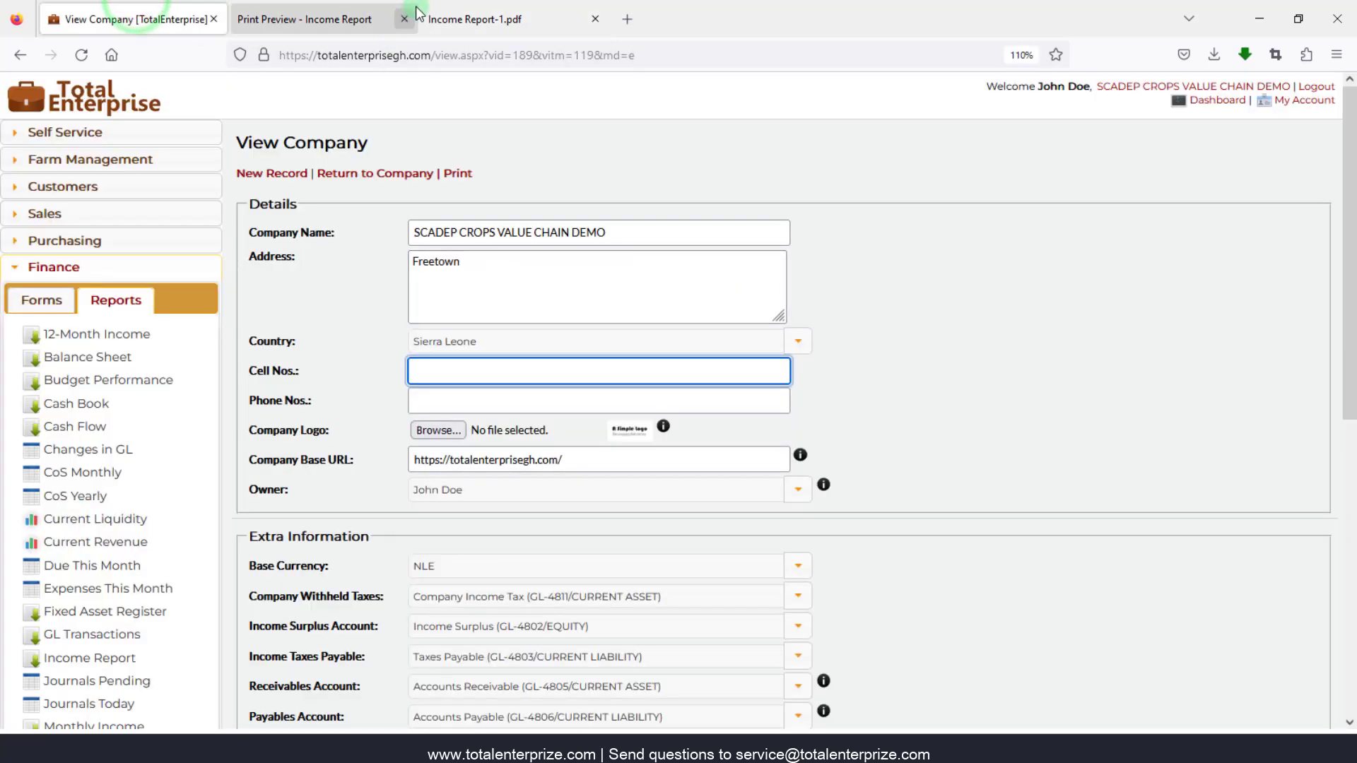
# - Show the Finance forms list and return to the list of companies
pyautogui.click(47, 299)
pyautogui.moveTo(565, 428)
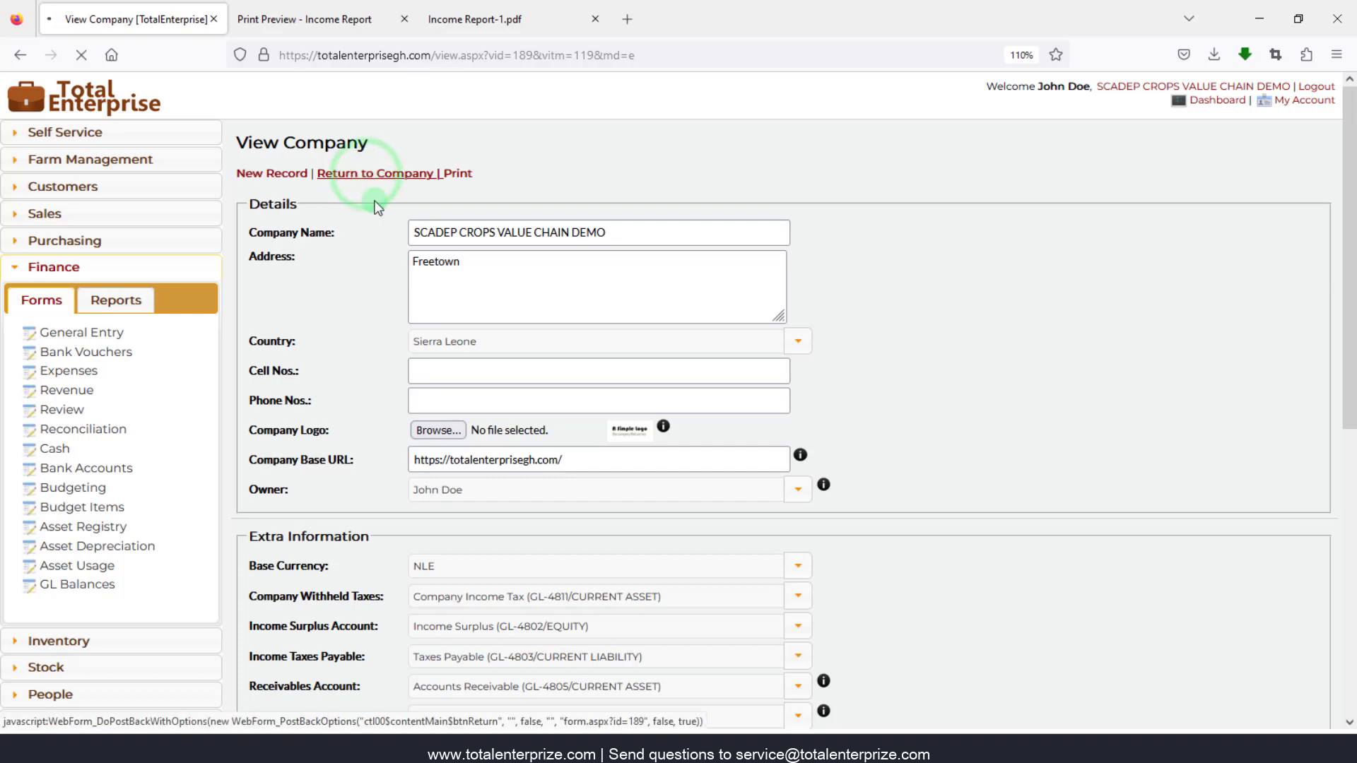
pyautogui.click(375, 174)
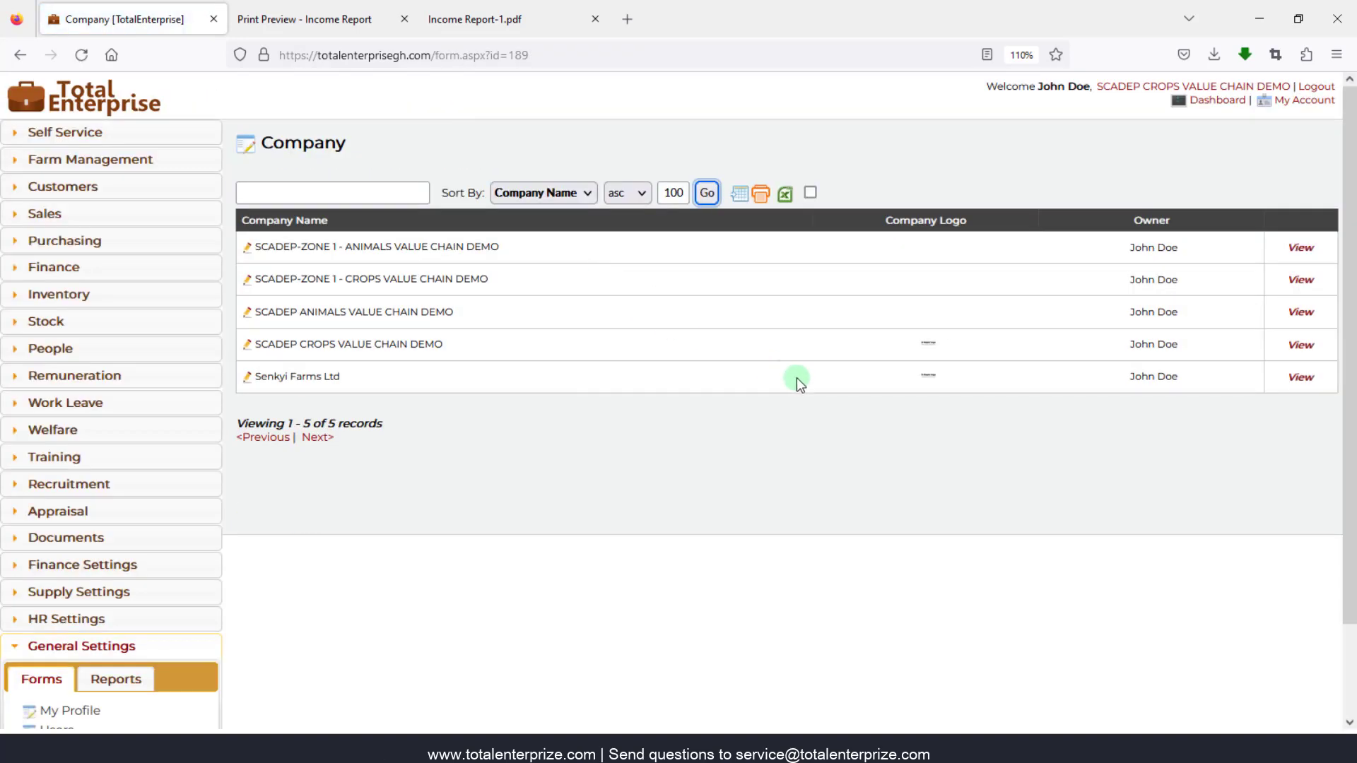
# - Reopen the SCADEP CROPS VALUE CHAIN DEMO record and load its Facebook page in a new tab
pyautogui.scroll(-3, 177, 516)
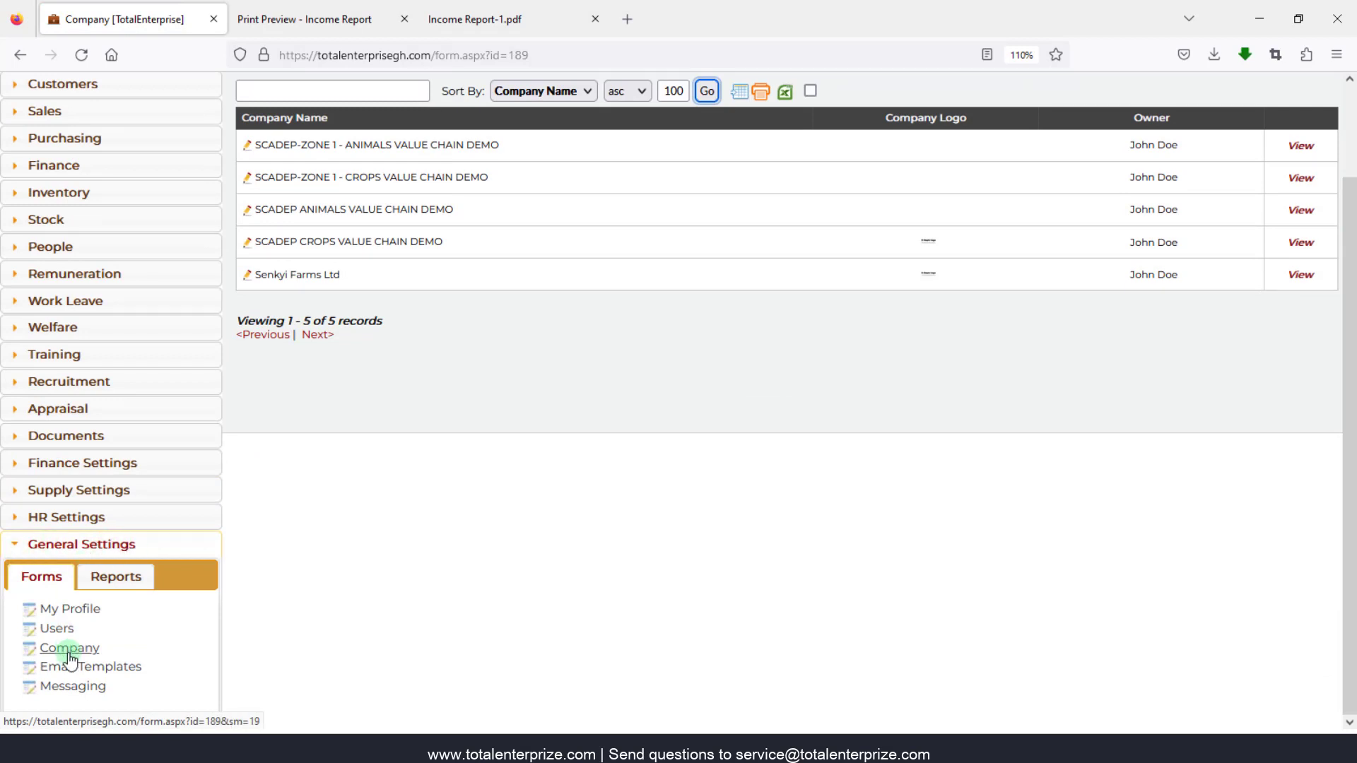
pyautogui.scroll(3, 505, 518)
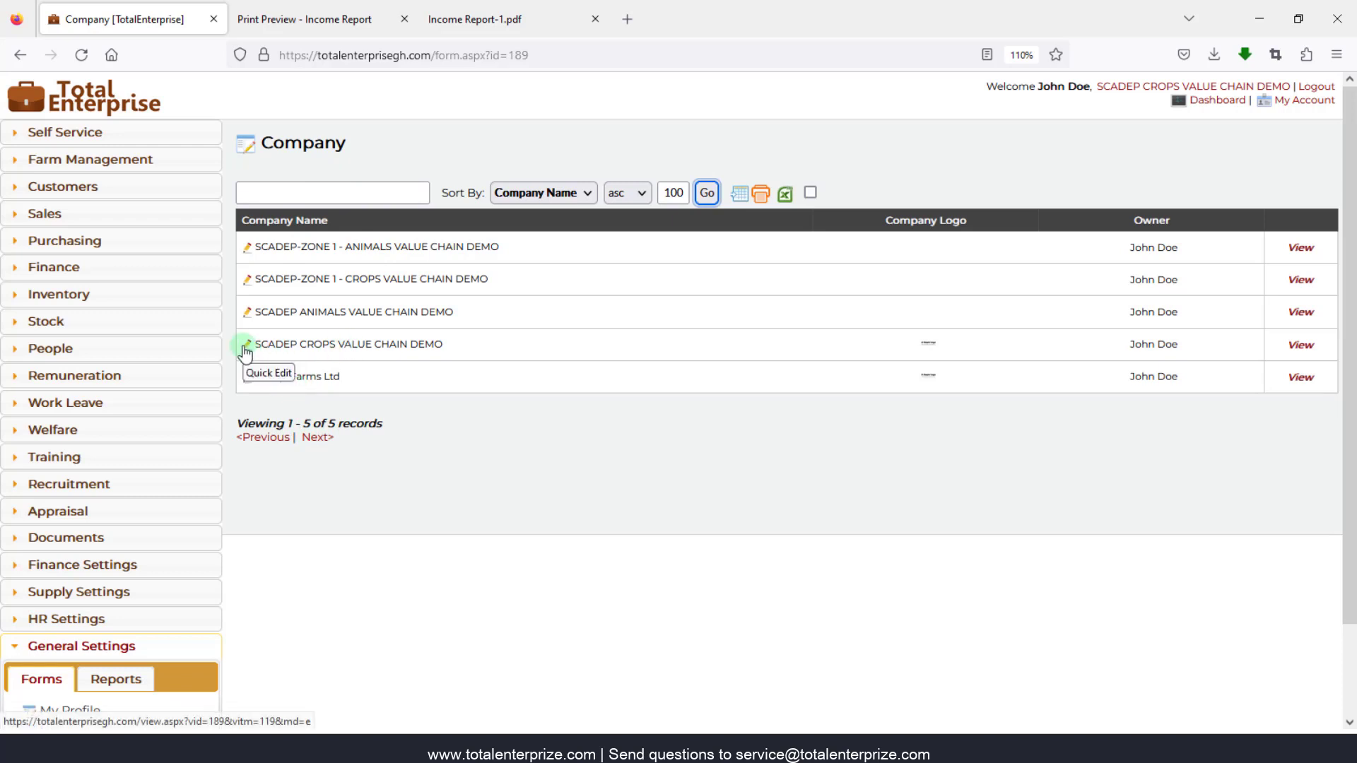
pyautogui.click(1309, 351)
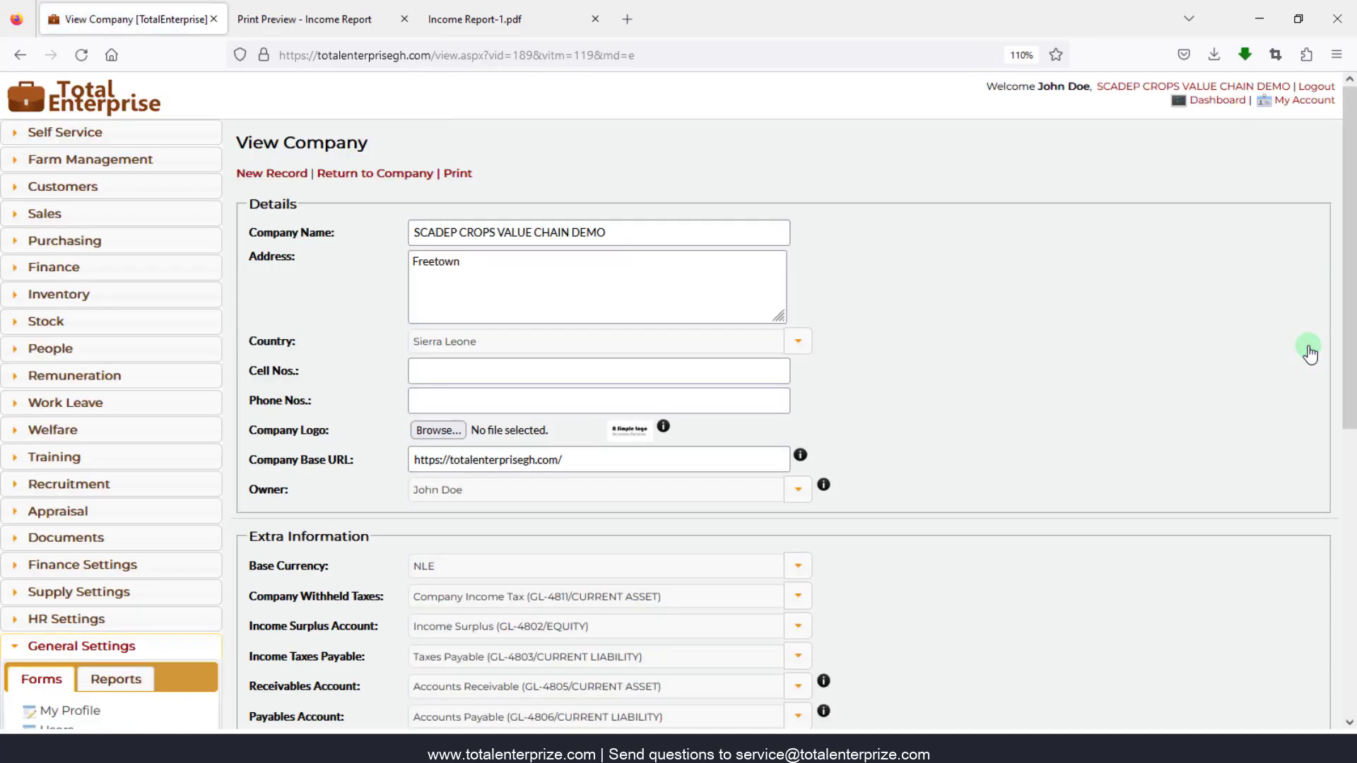
pyautogui.moveTo(433, 436)
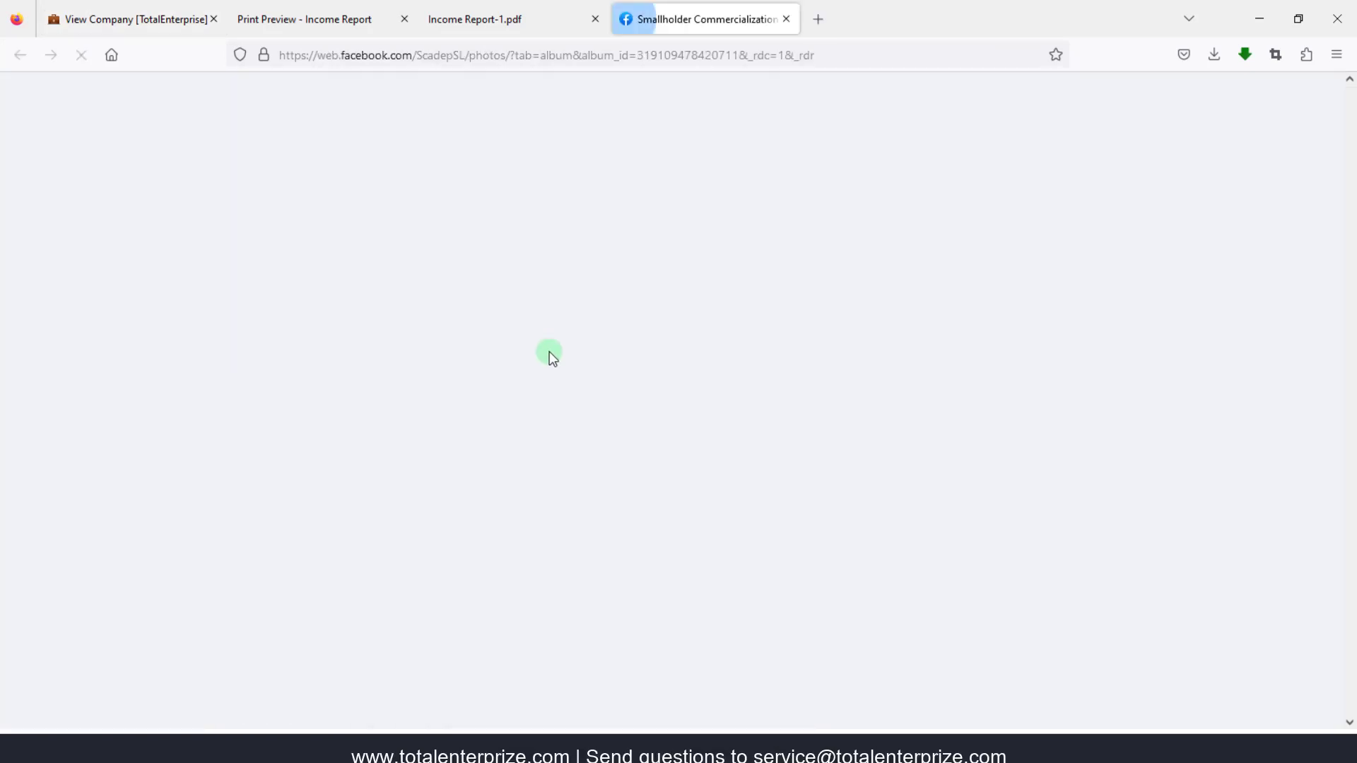
# - Save the SCADeP Facebook profile logo to Downloads as scadep-logo, then close the Facebook tab
pyautogui.scroll(-3, 541, 348)
pyautogui.rightClick(386, 224)
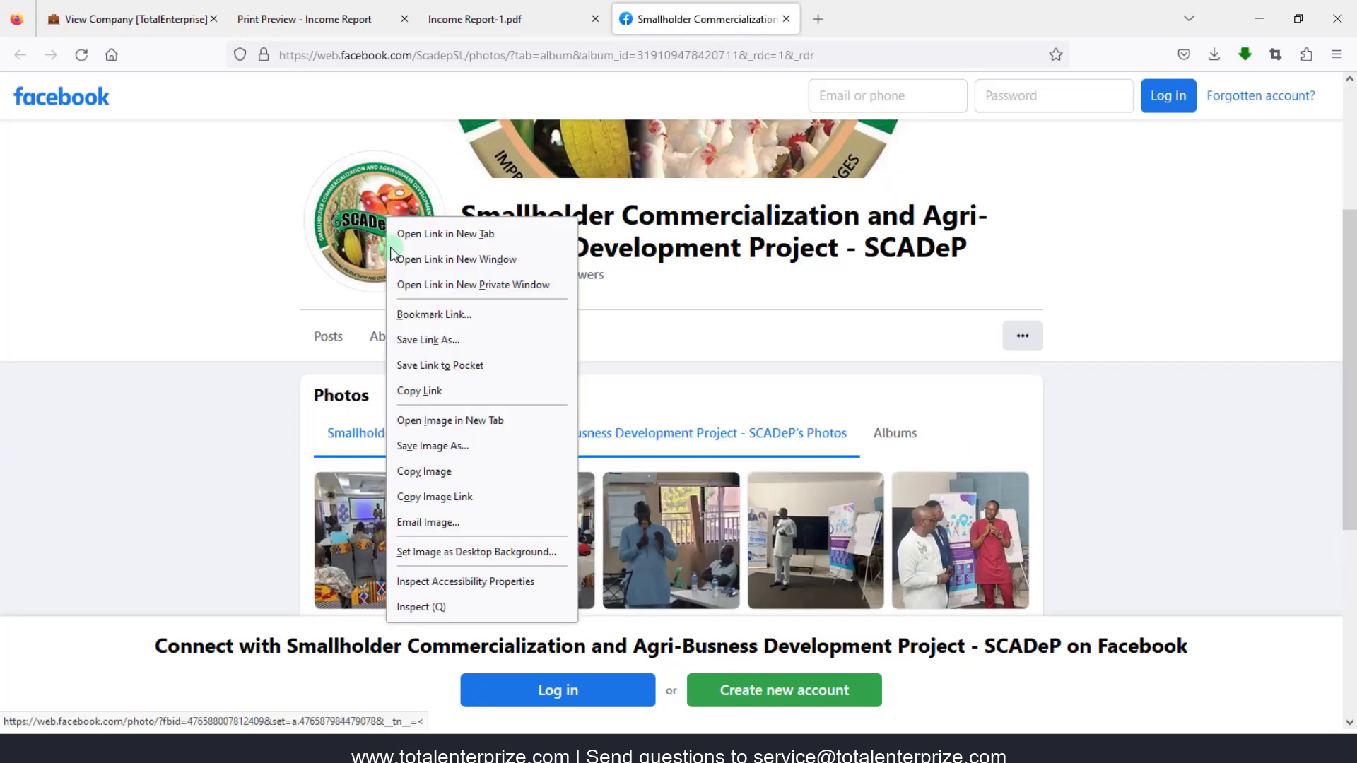
pyautogui.click(444, 455)
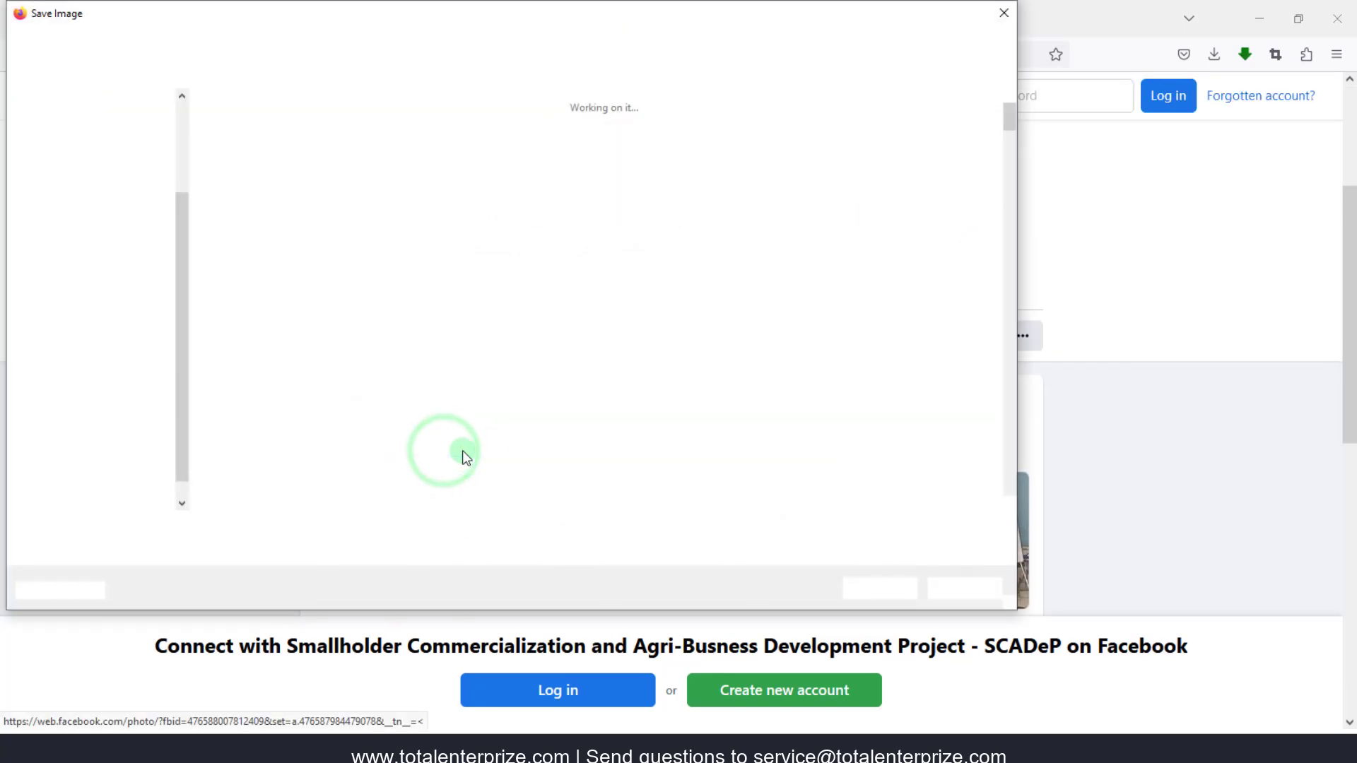
pyautogui.write('sca')
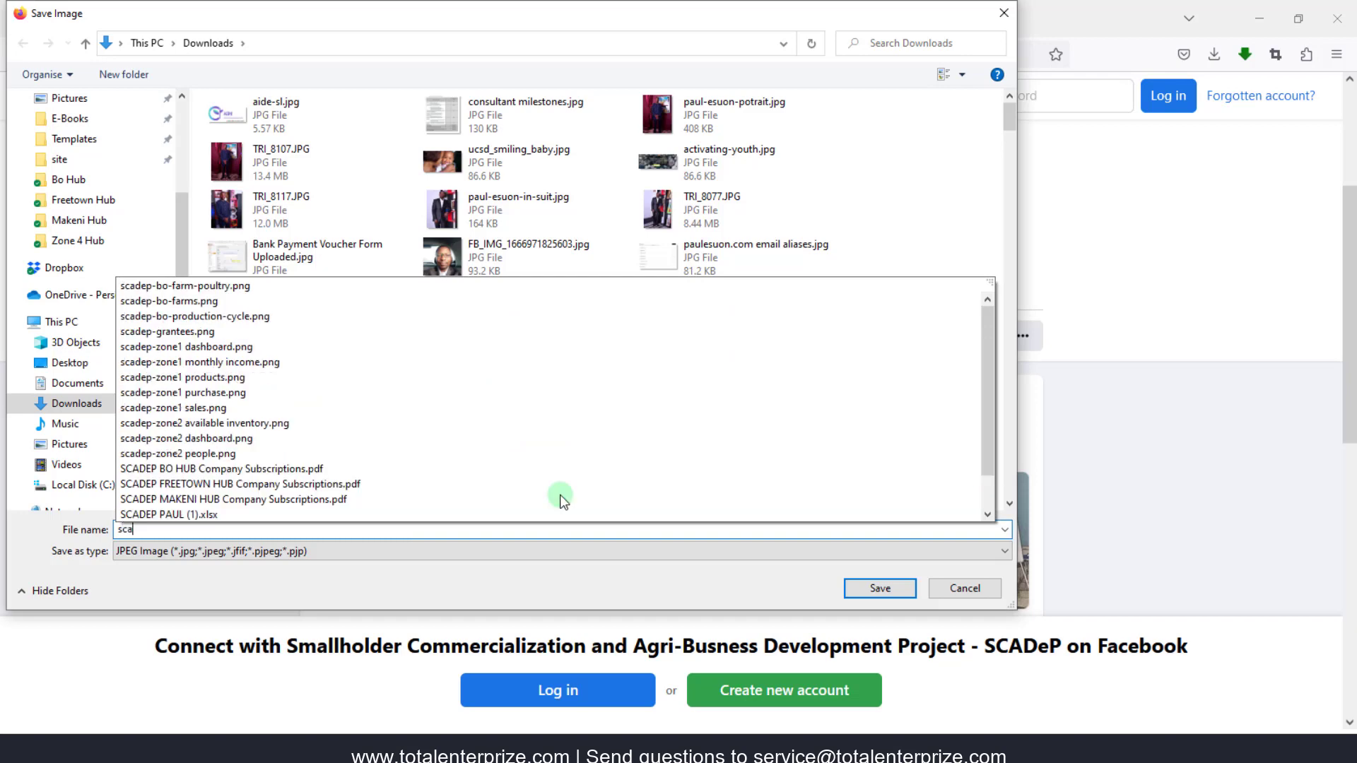
pyautogui.write('dep-logo')
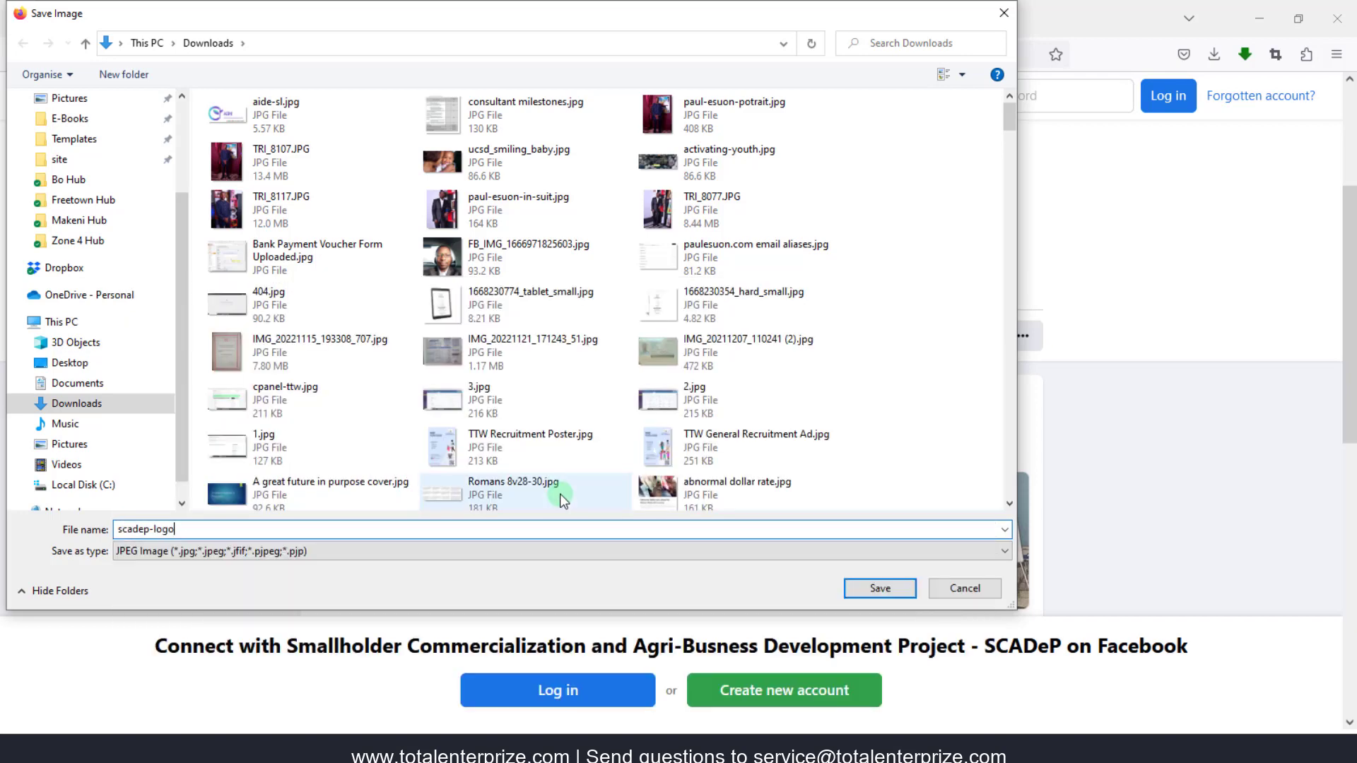
pyautogui.click(891, 591)
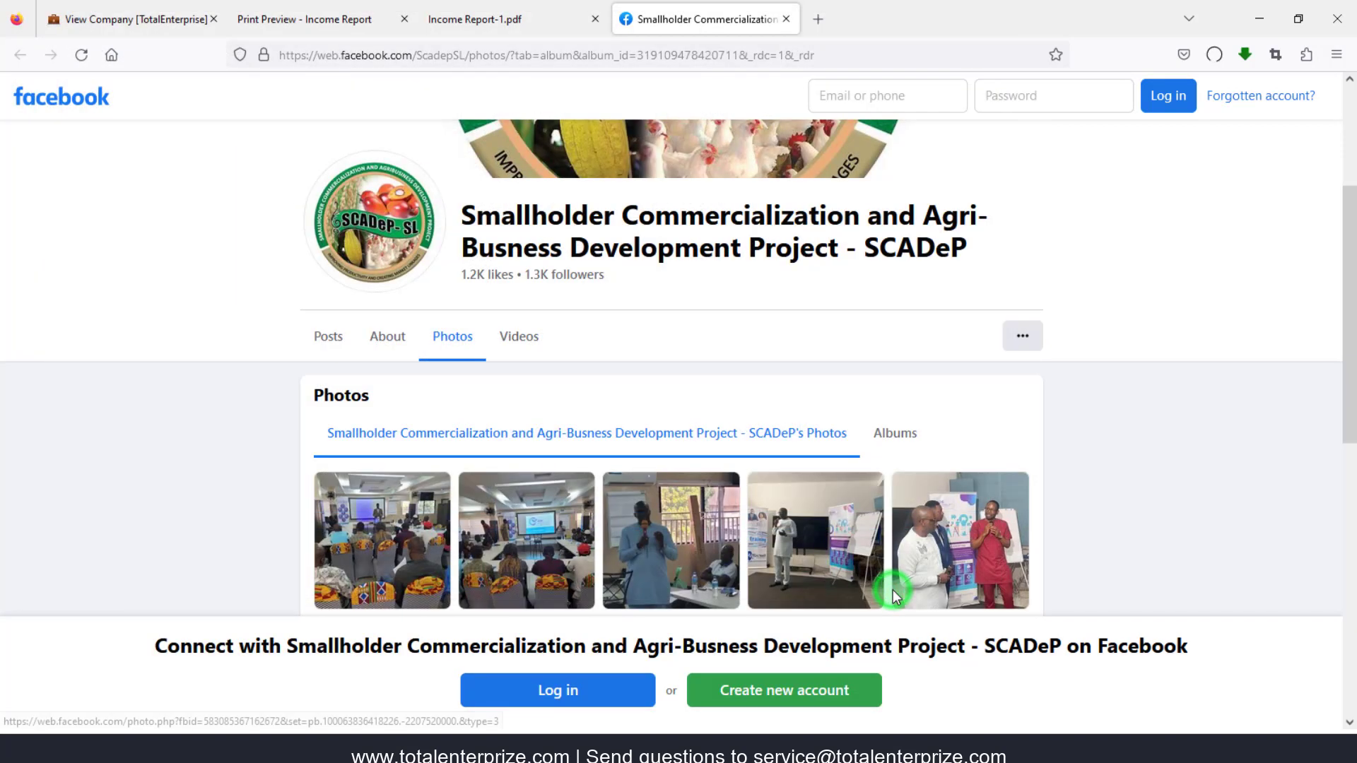
pyautogui.click(786, 19)
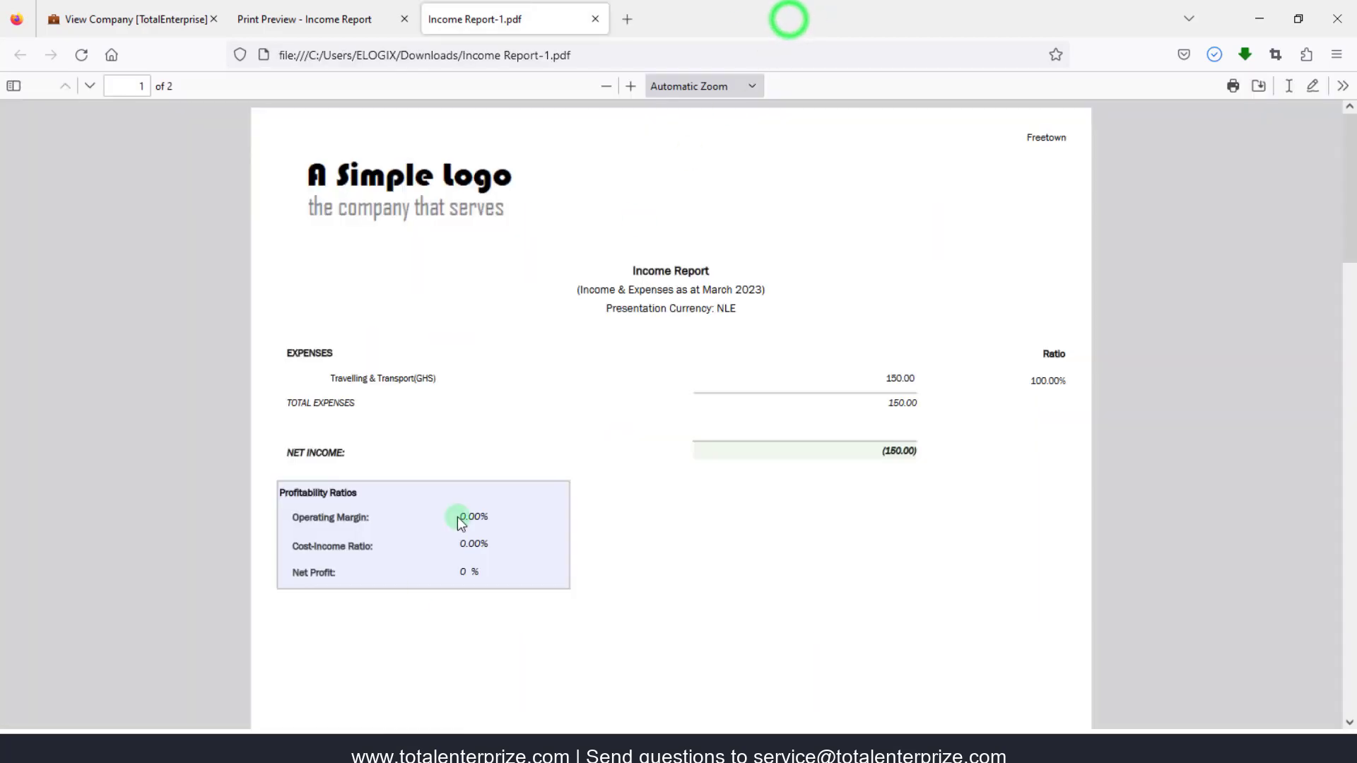
# - Check scadep-logo.jpg from Downloads in Photos, then close the Income Report-1.pdf tab
pyautogui.click(434, 747)
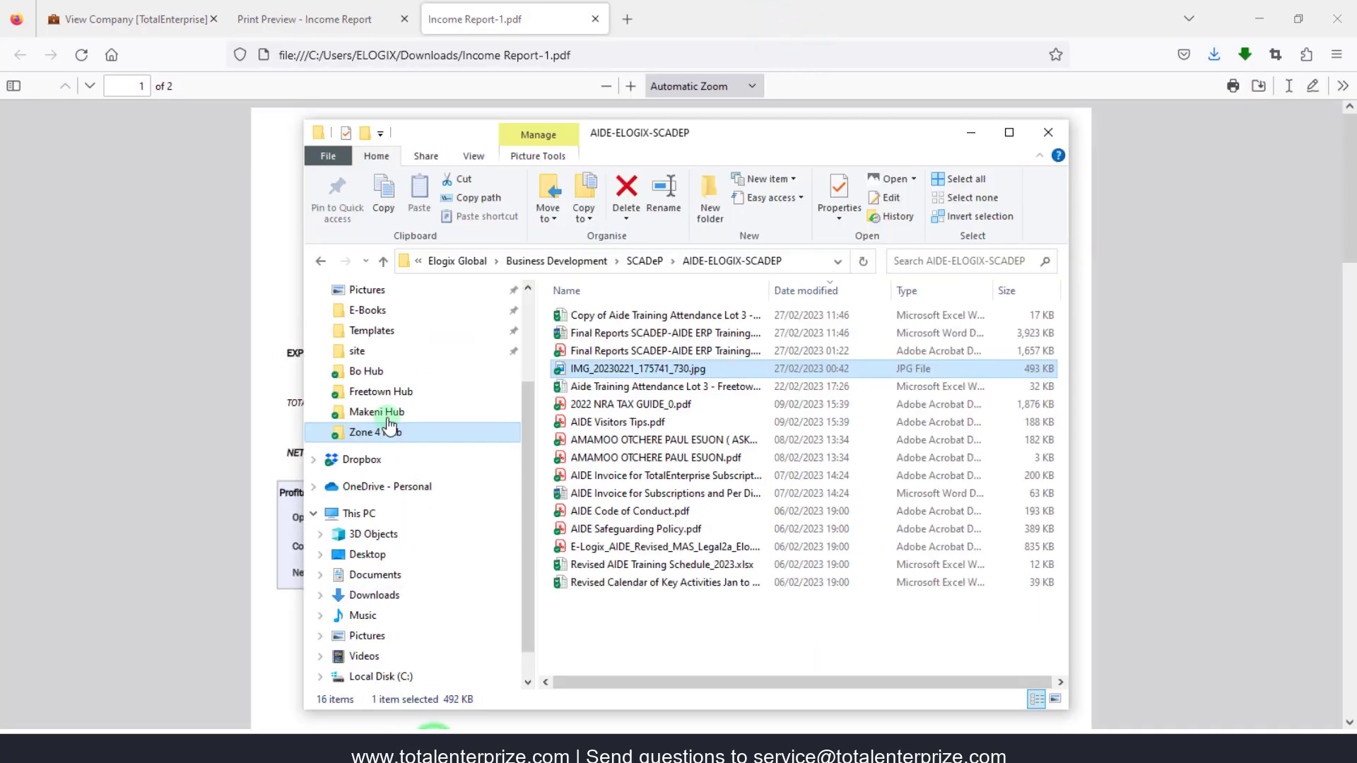
pyautogui.click(375, 595)
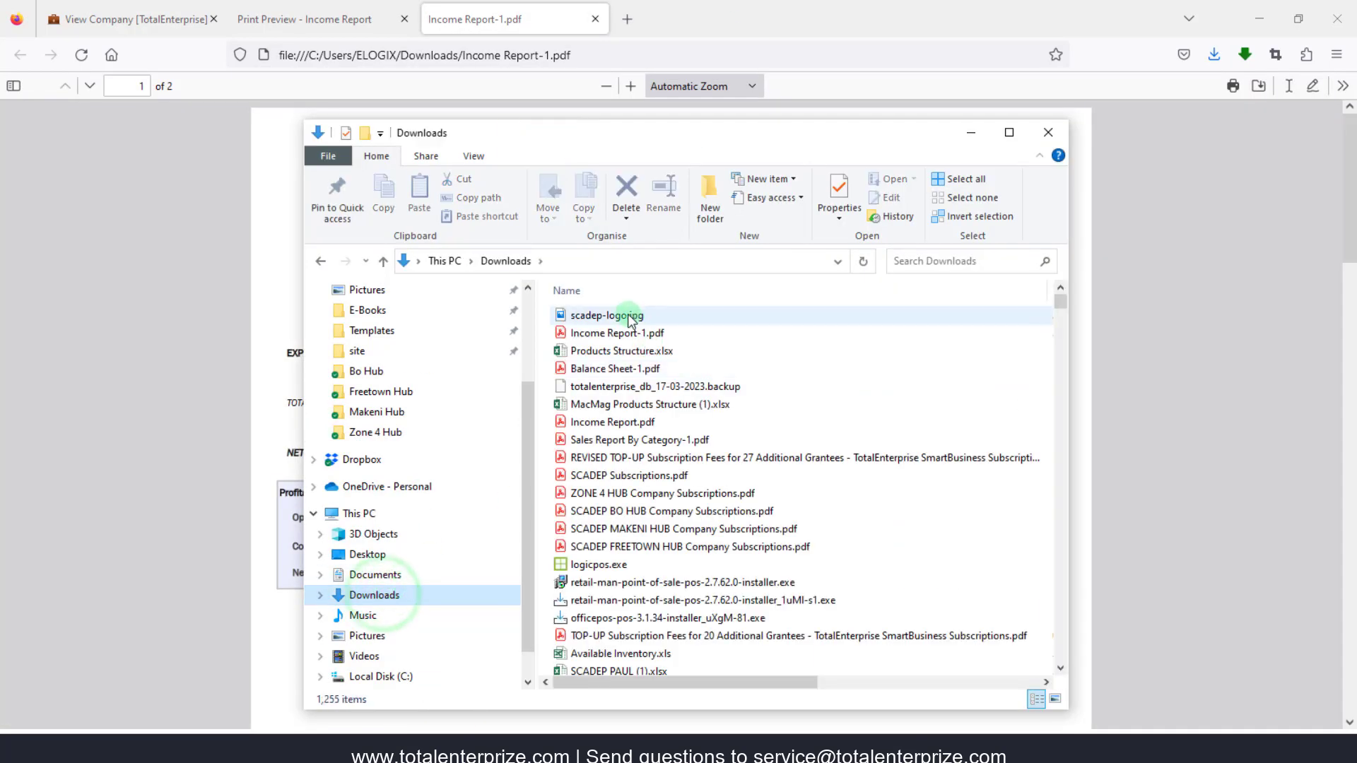
pyautogui.doubleClick(622, 315)
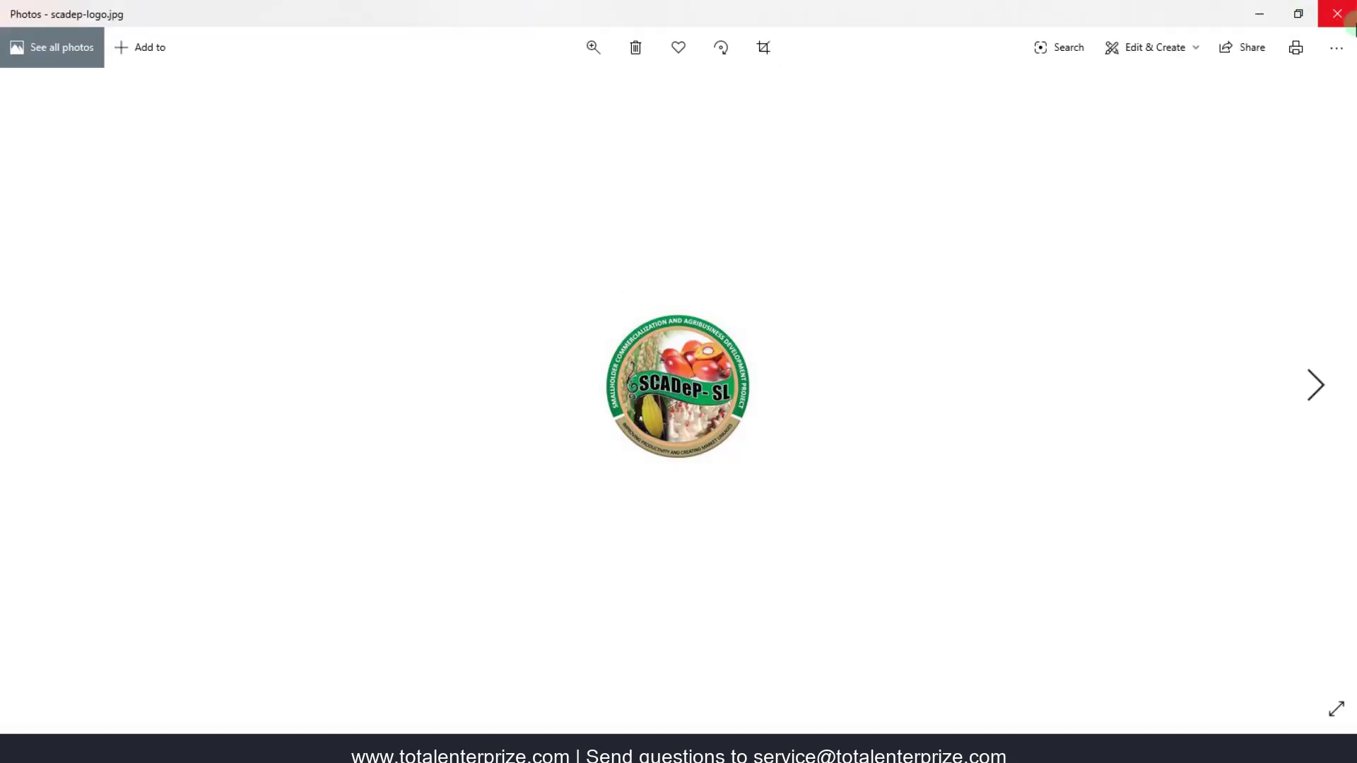
pyautogui.click(1337, 14)
pyautogui.click(982, 132)
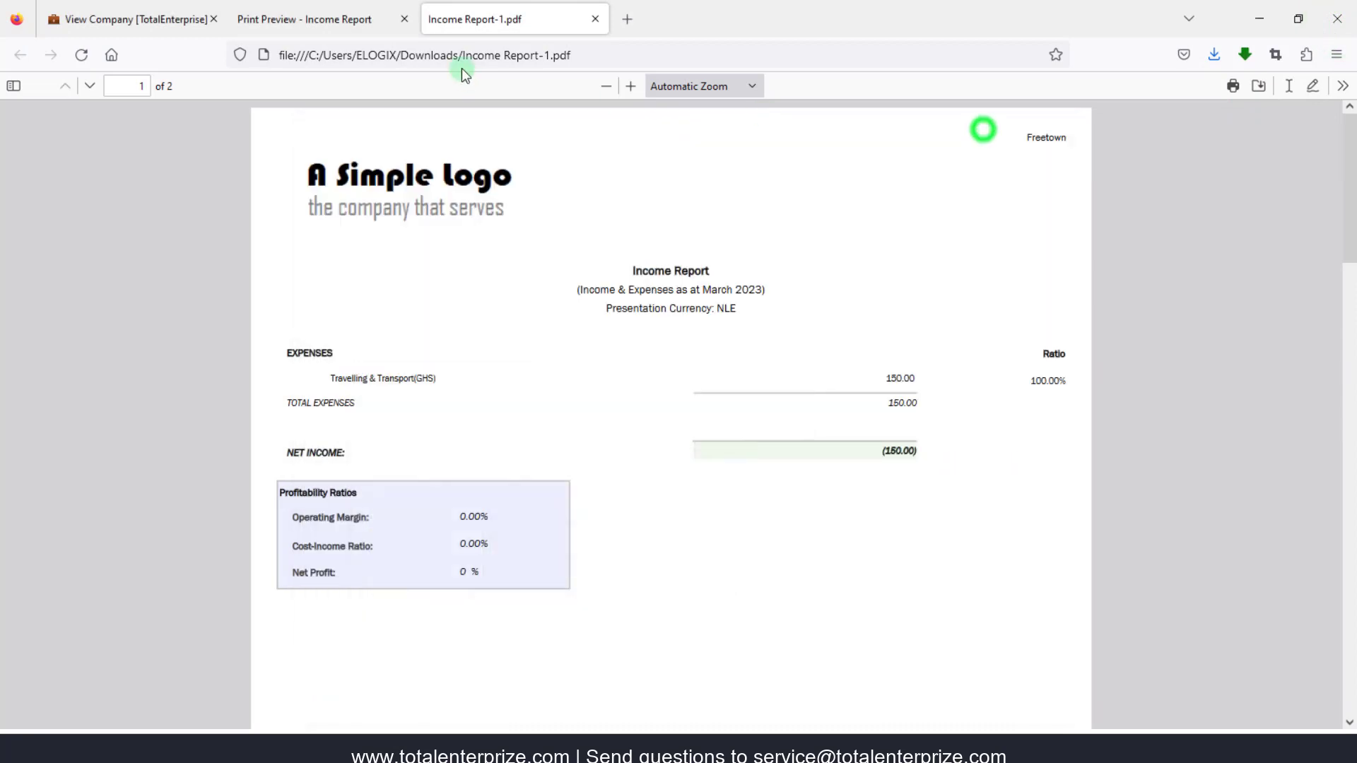
pyautogui.click(595, 19)
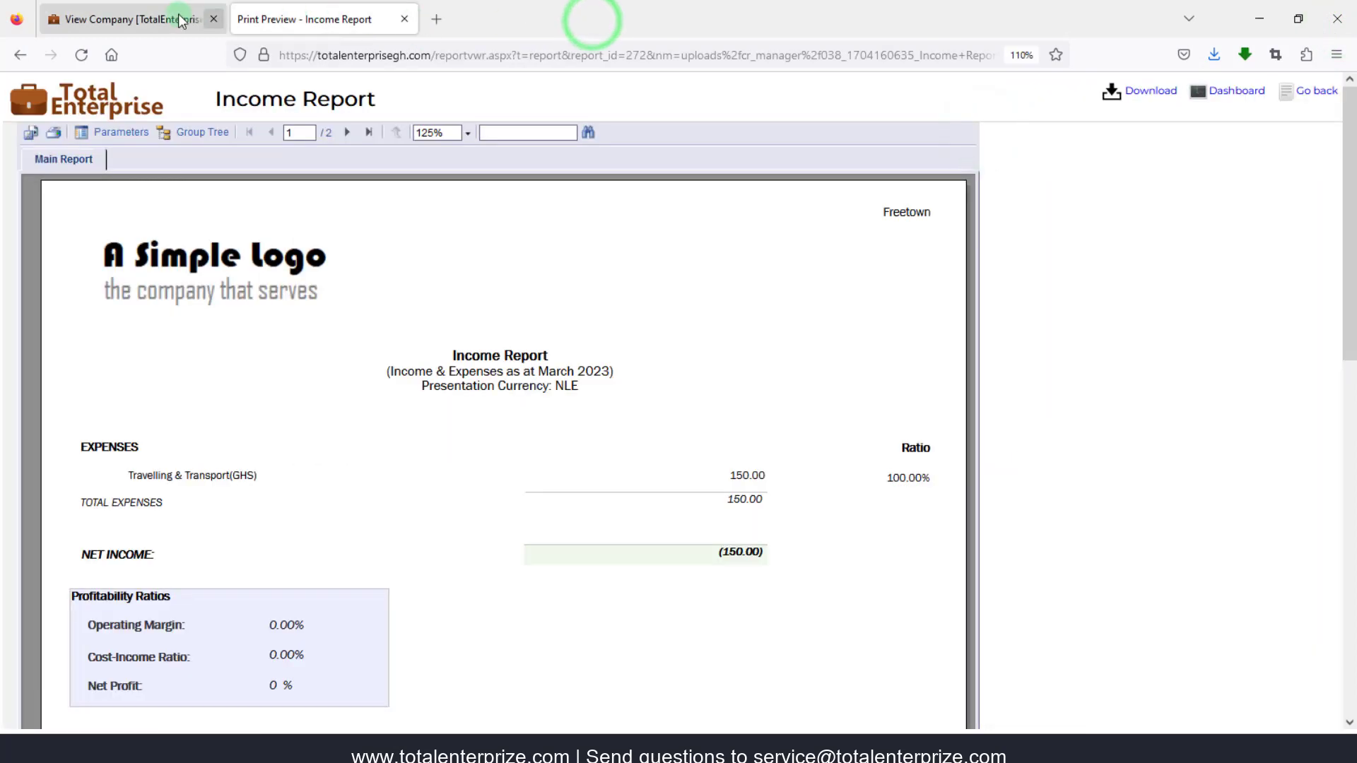
# - Set the company logo to Downloads' scadep-logo.jpg and save the company settings
pyautogui.click(404, 20)
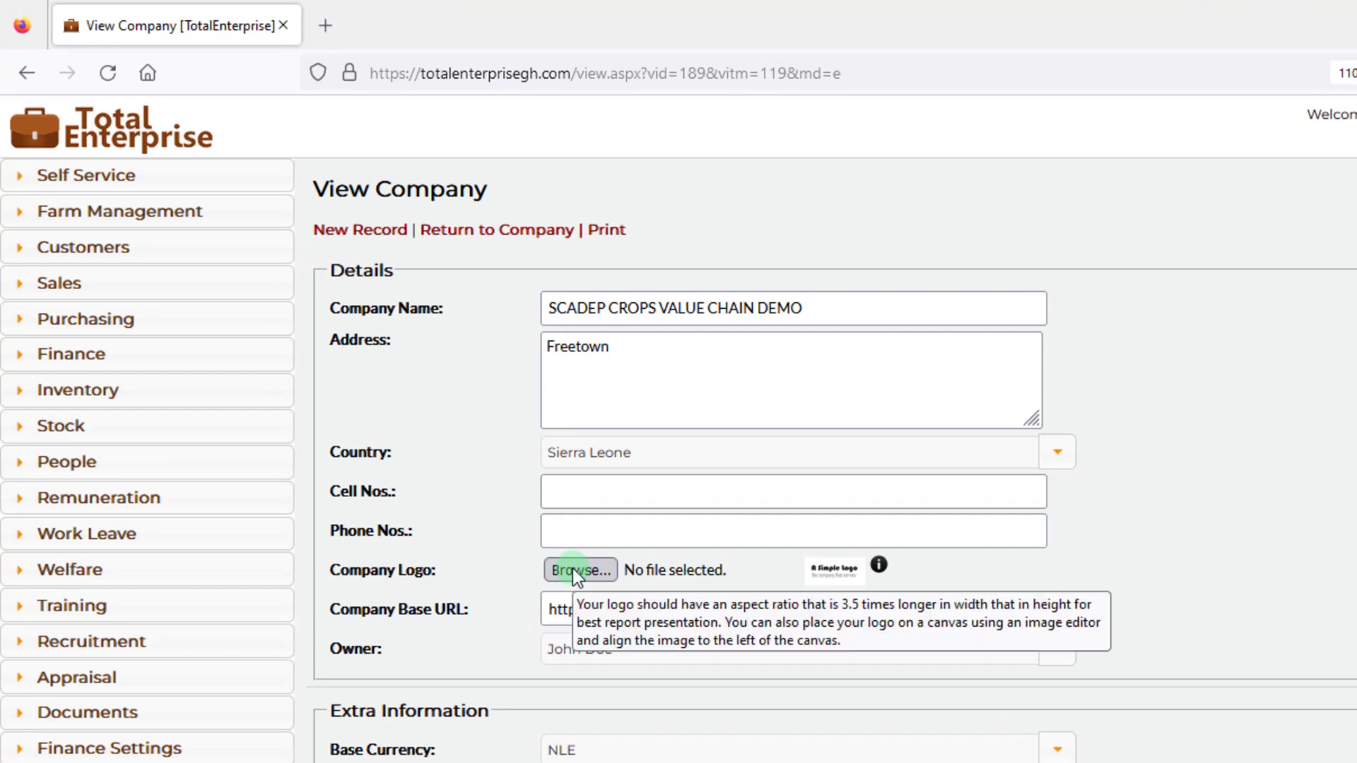
pyautogui.click(576, 571)
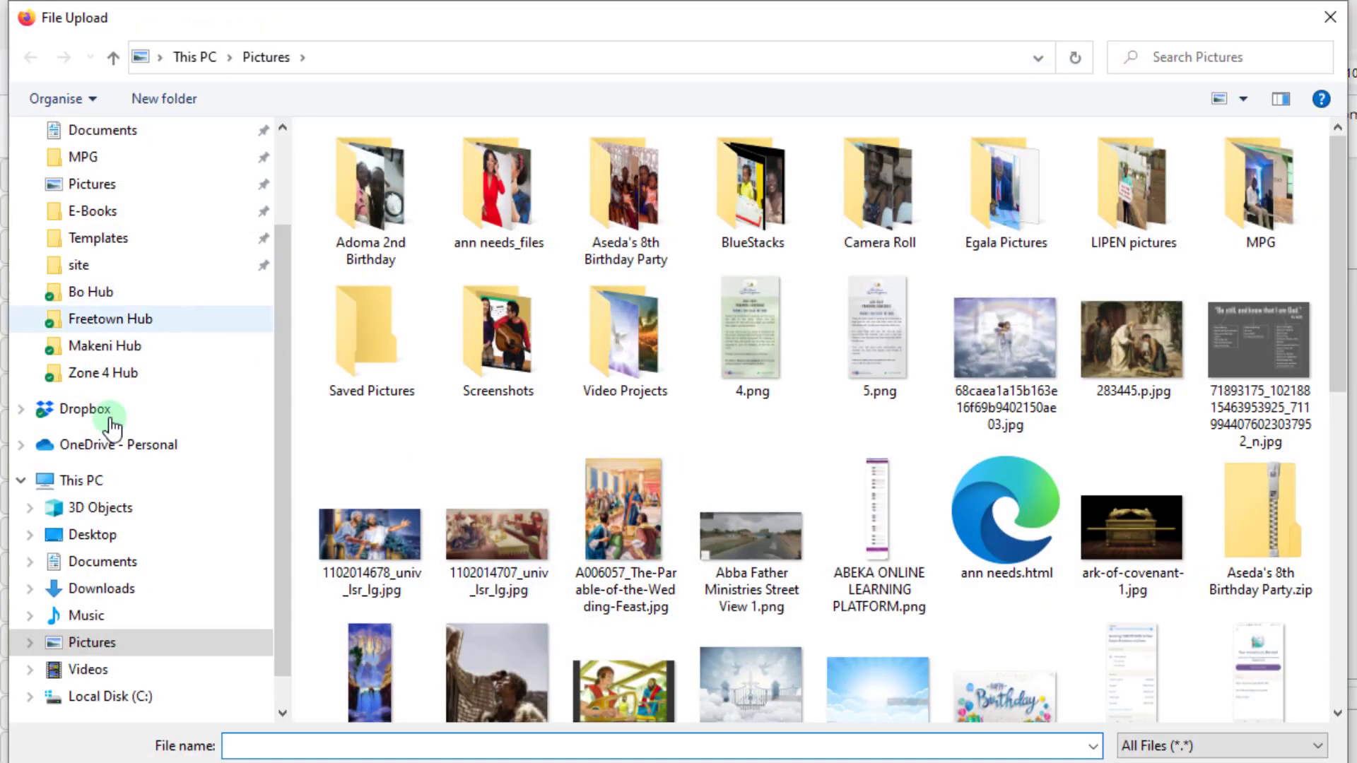
pyautogui.click(99, 589)
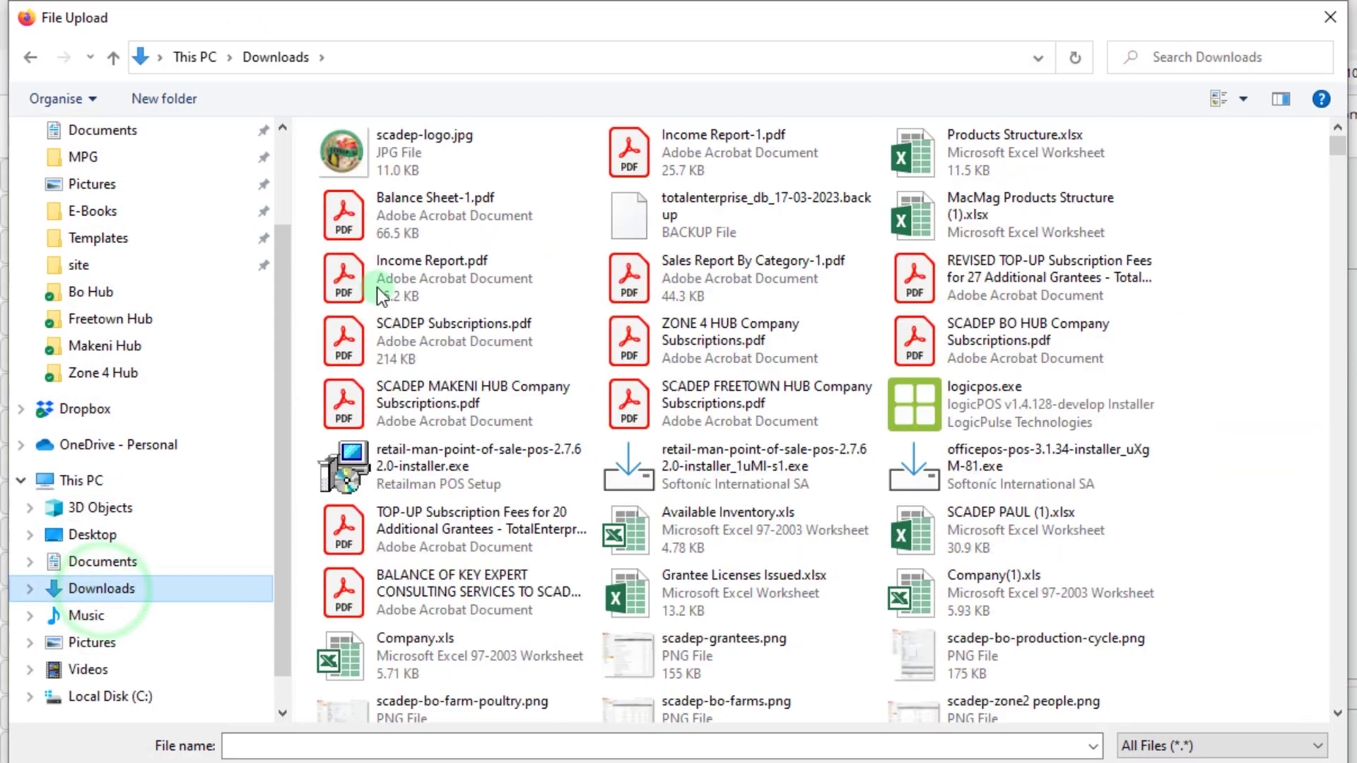
pyautogui.click(376, 167)
pyautogui.doubleClick(376, 167)
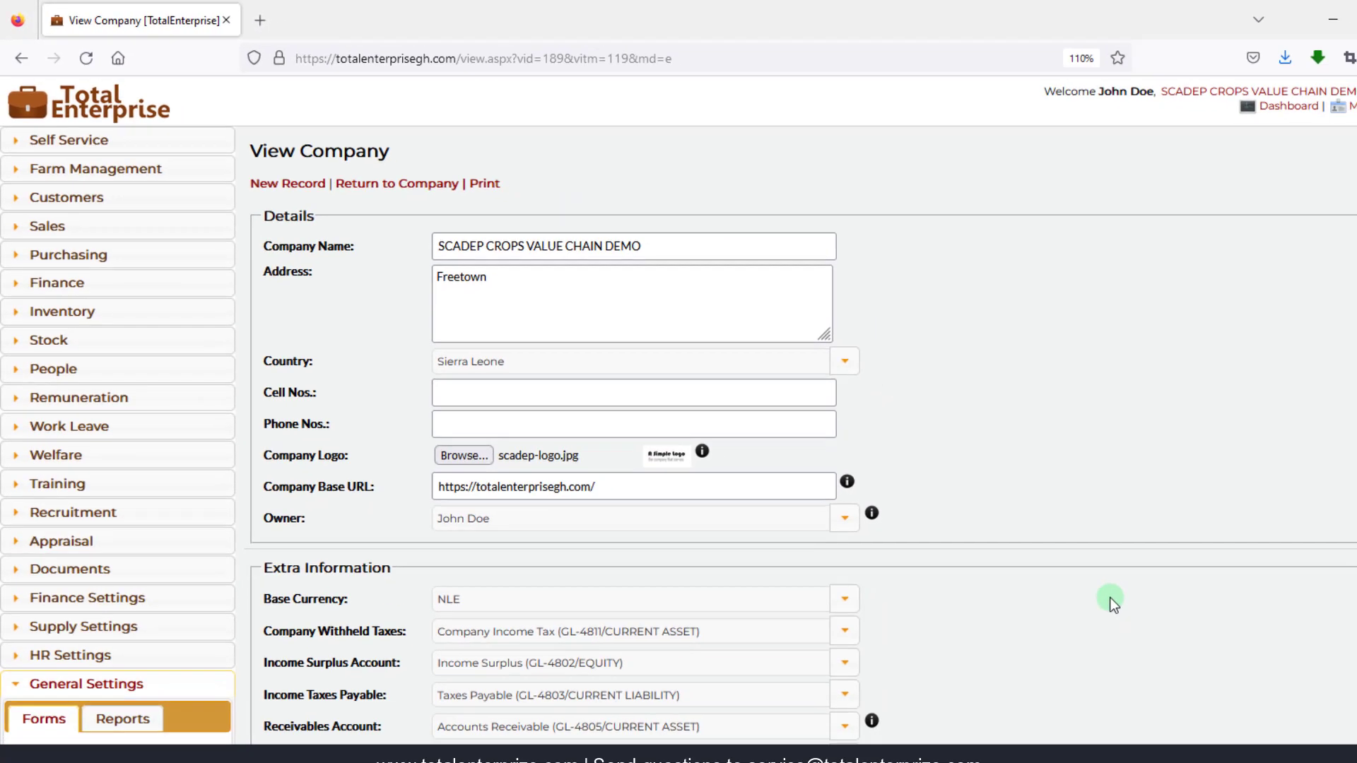
pyautogui.scroll(-10, 1278, 725)
pyautogui.click(247, 667)
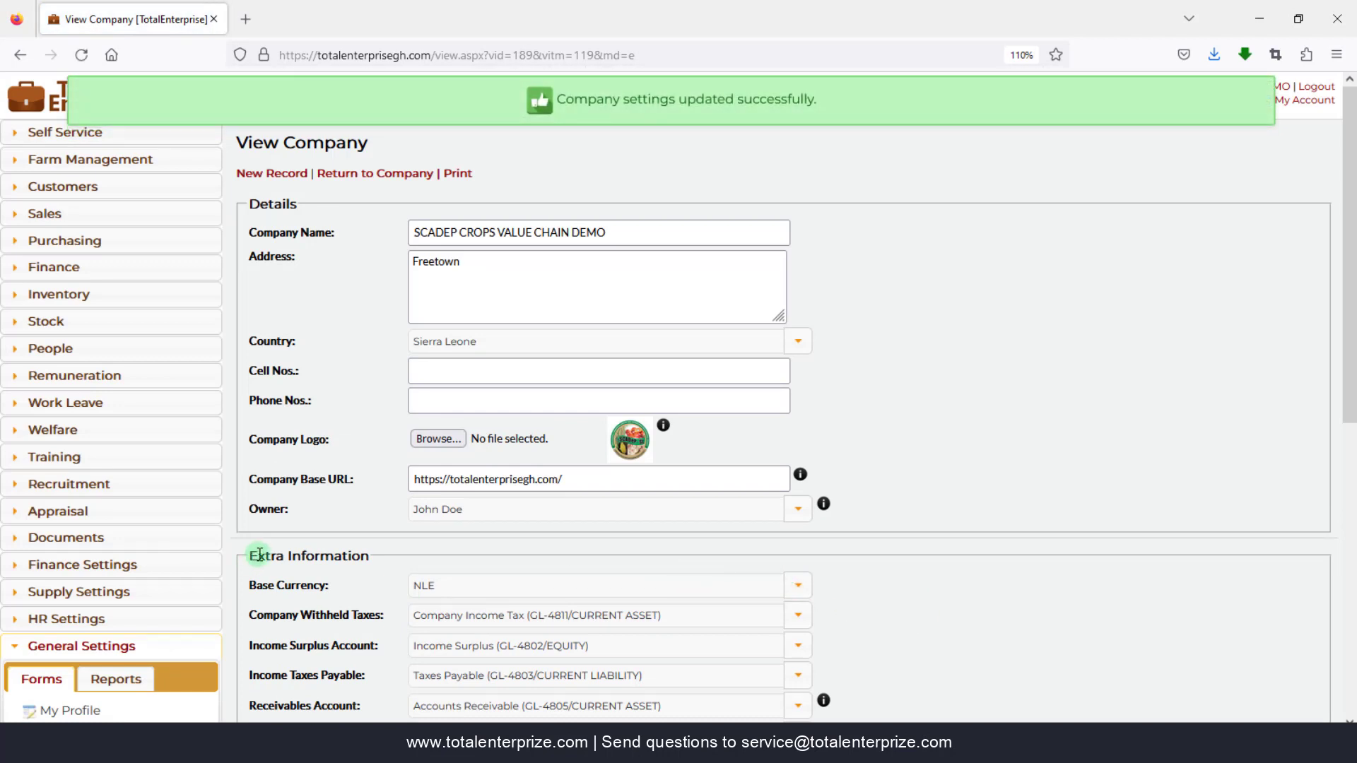
# - Open the Finance Income Report in a new tab
pyautogui.click(88, 267)
pyautogui.click(117, 300)
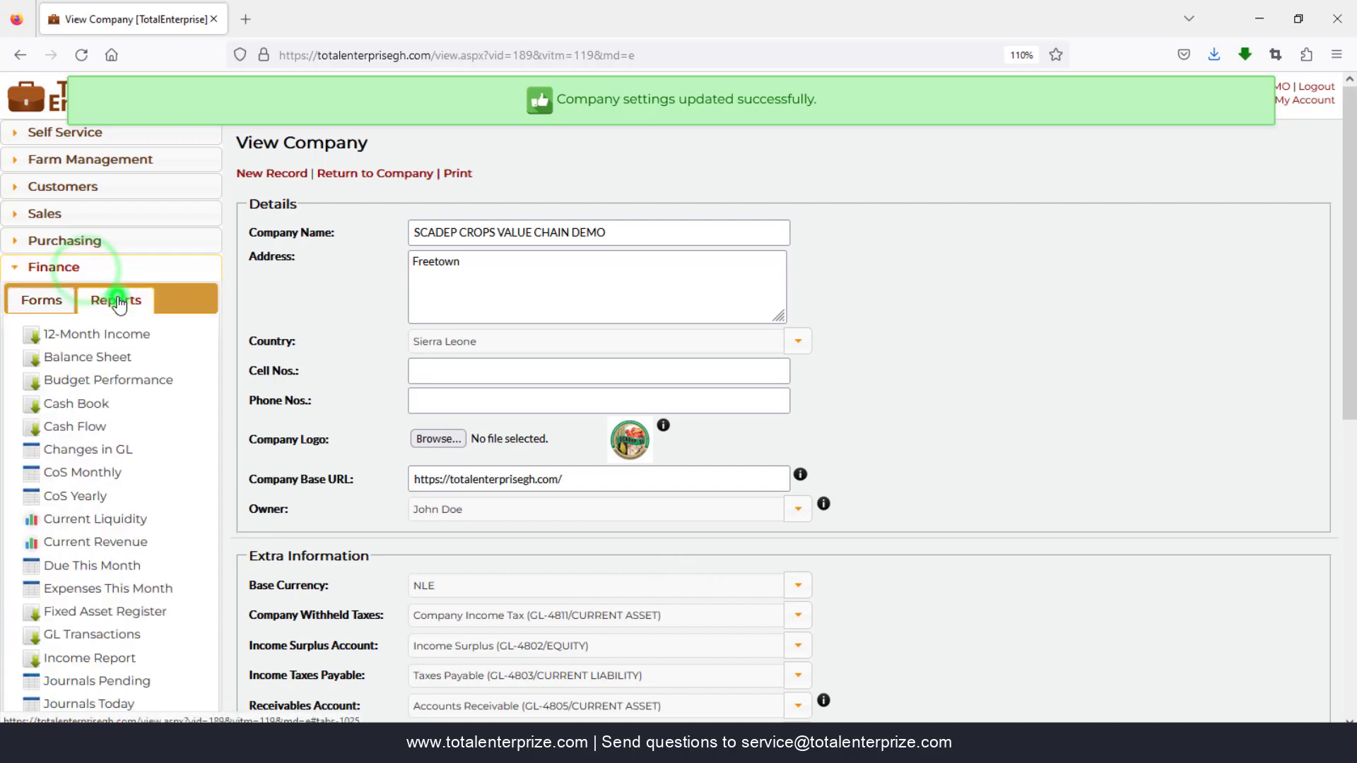
pyautogui.rightClick(63, 657)
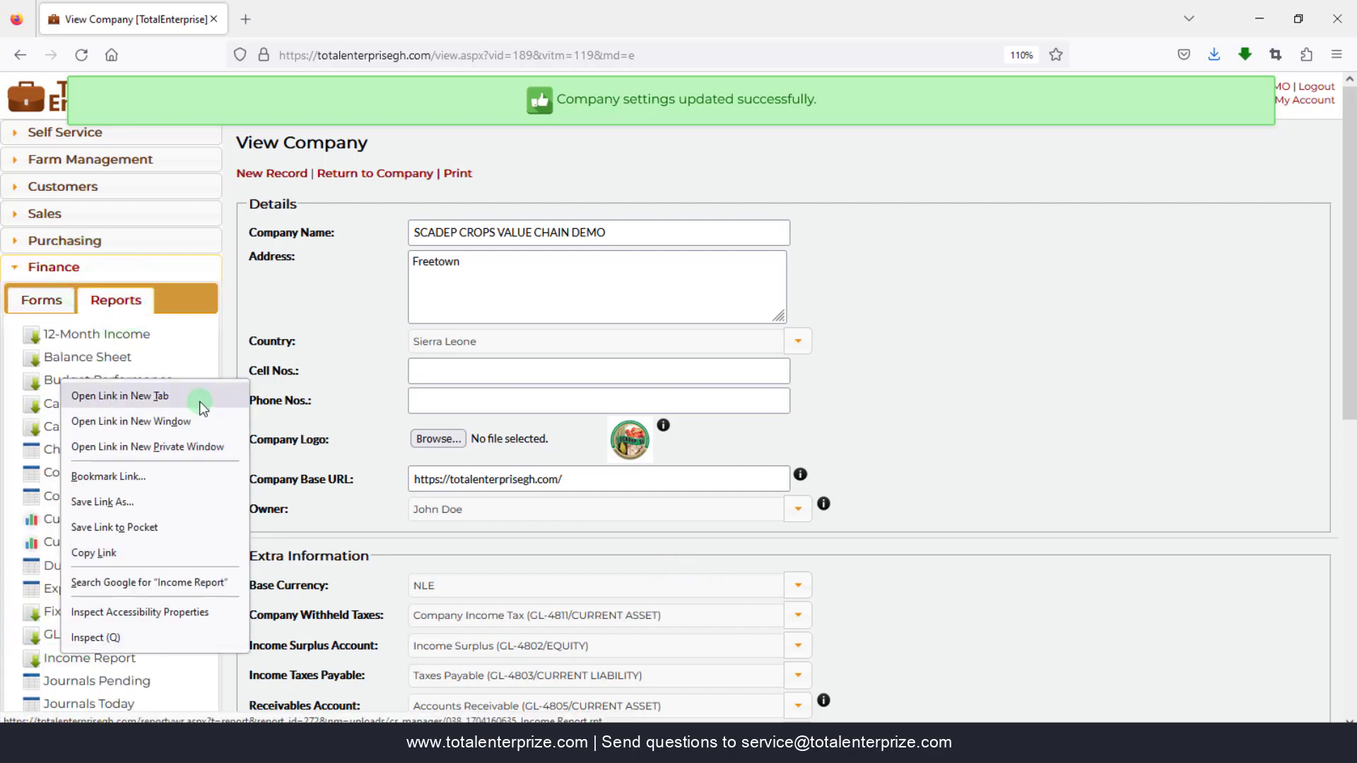
pyautogui.click(202, 408)
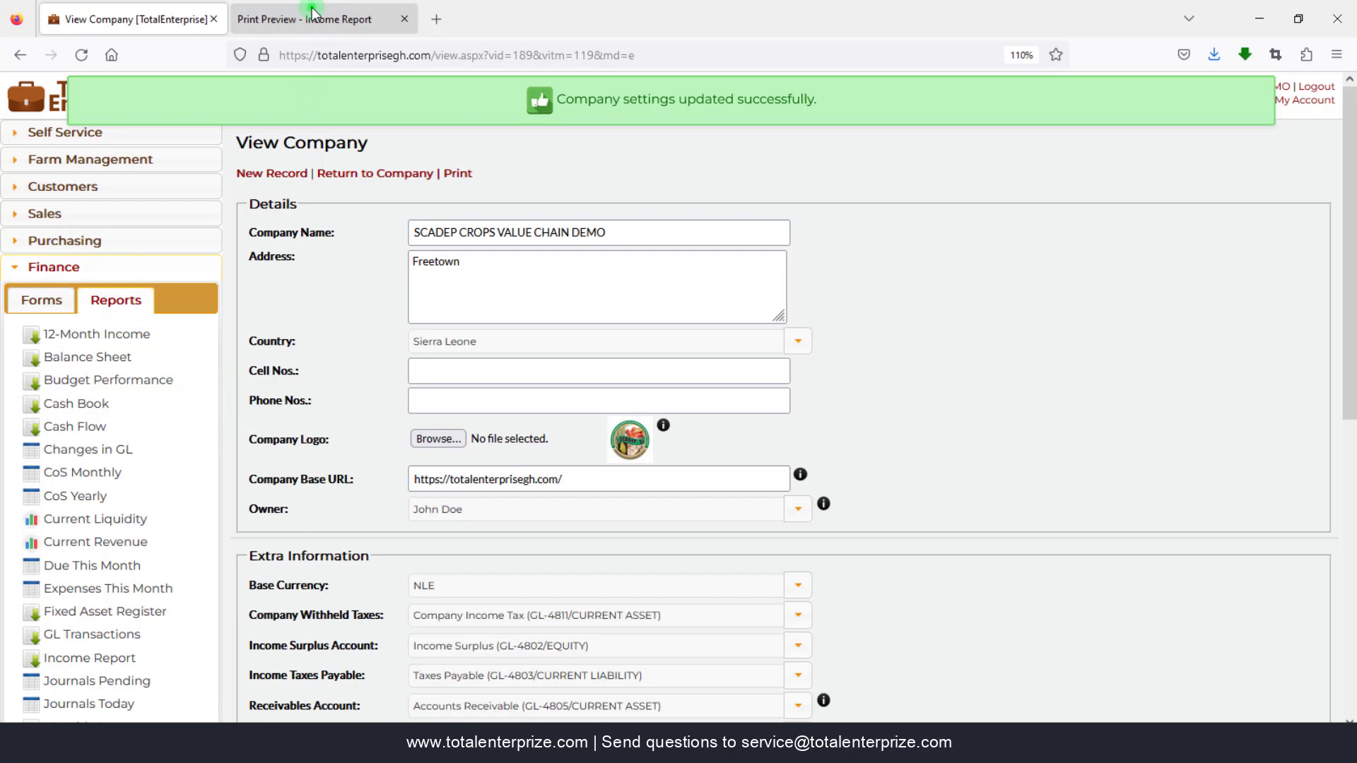
pyautogui.click(311, 12)
# - Run the Income Report for 3/21/2023 and download it as Income Report-2.pdf
pyautogui.click(323, 177)
pyautogui.click(409, 360)
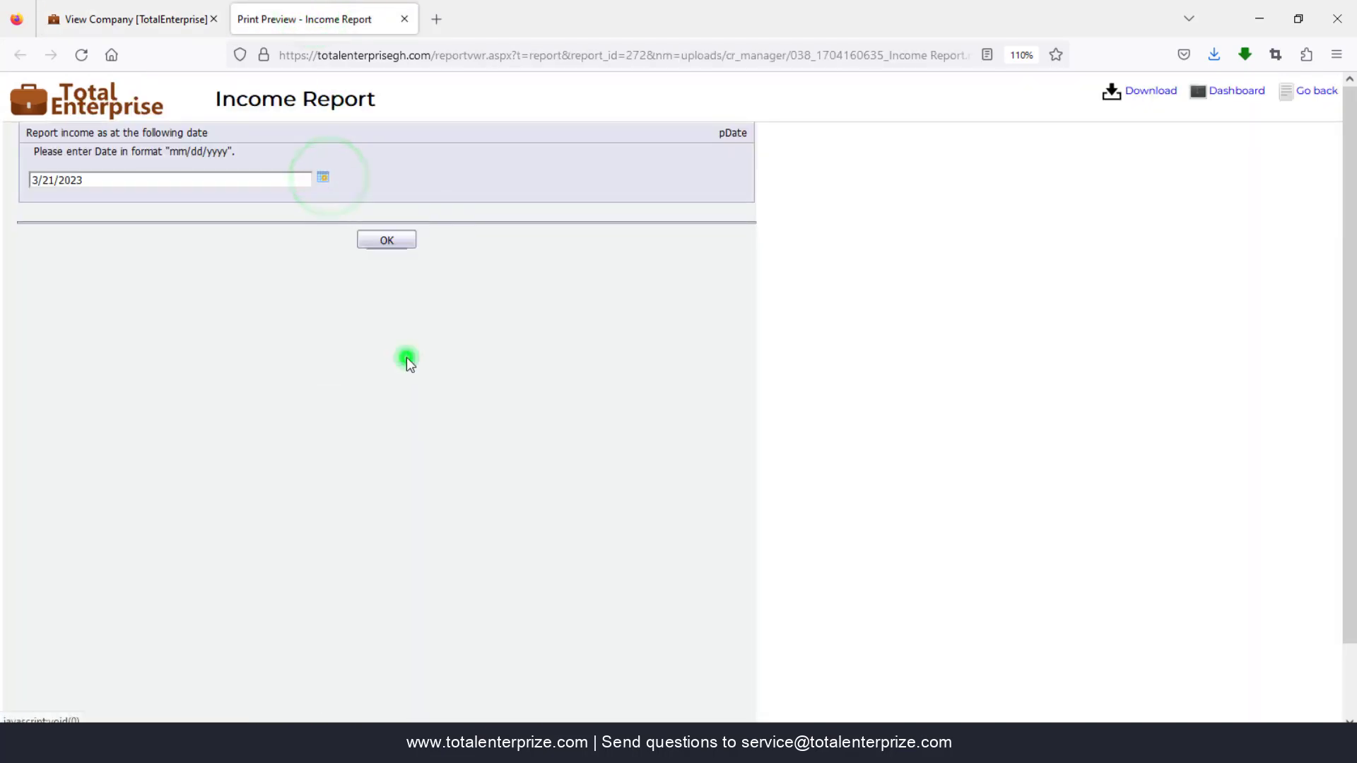
pyautogui.click(388, 239)
pyautogui.click(384, 243)
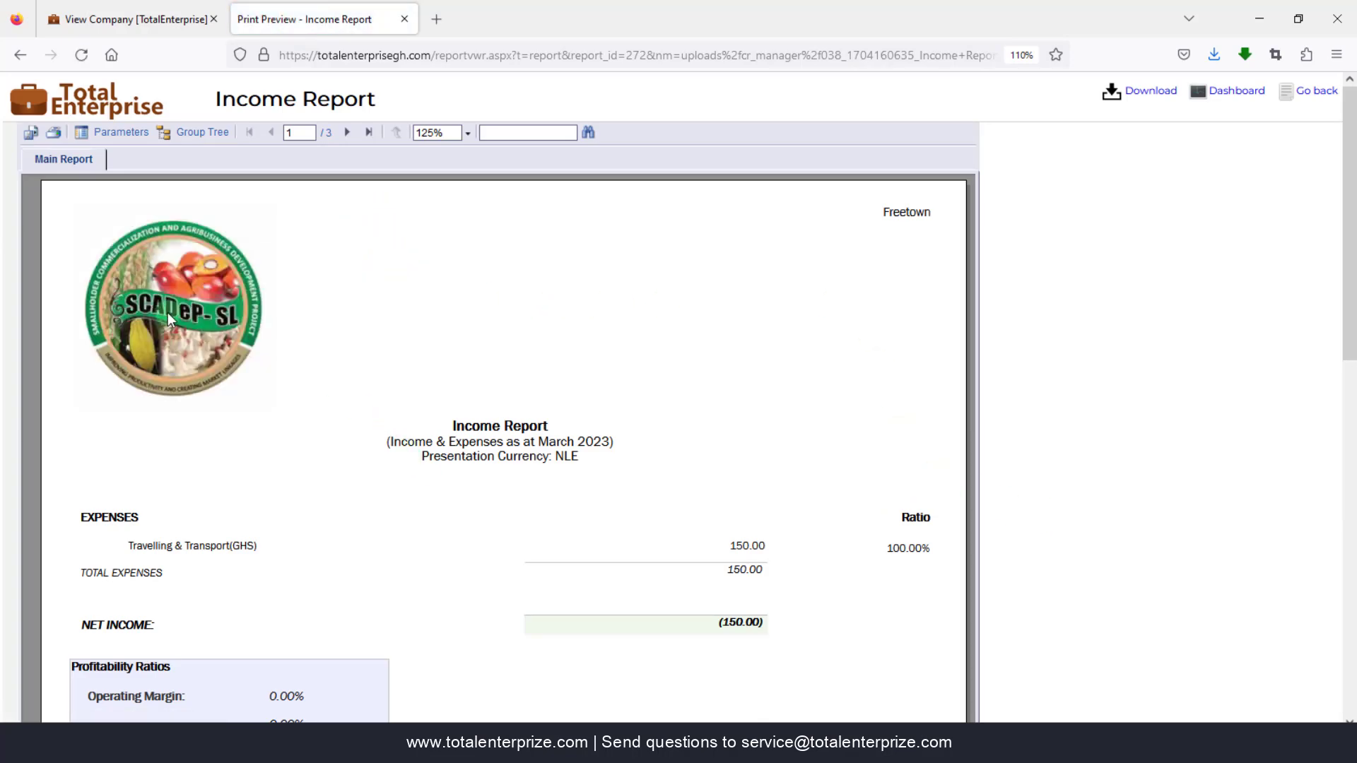
pyautogui.click(1154, 94)
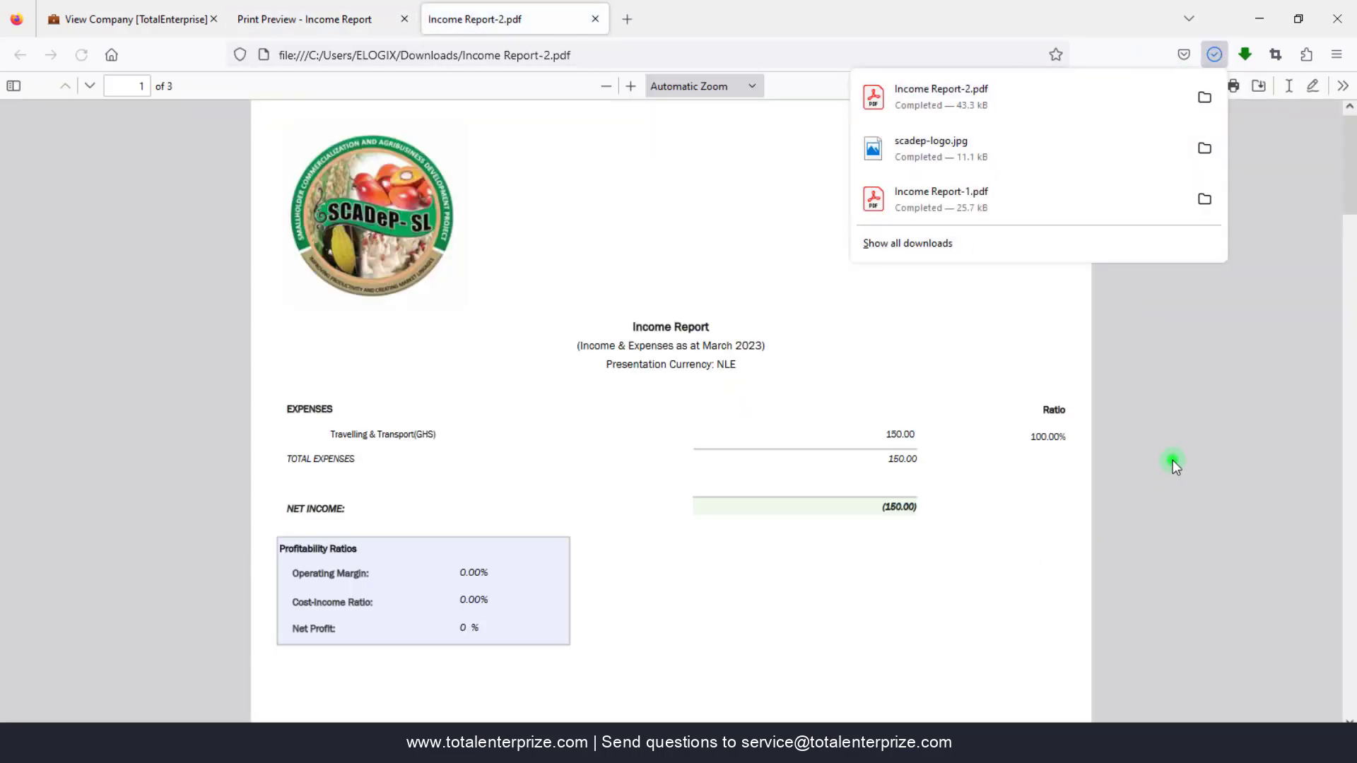
pyautogui.click(1173, 463)
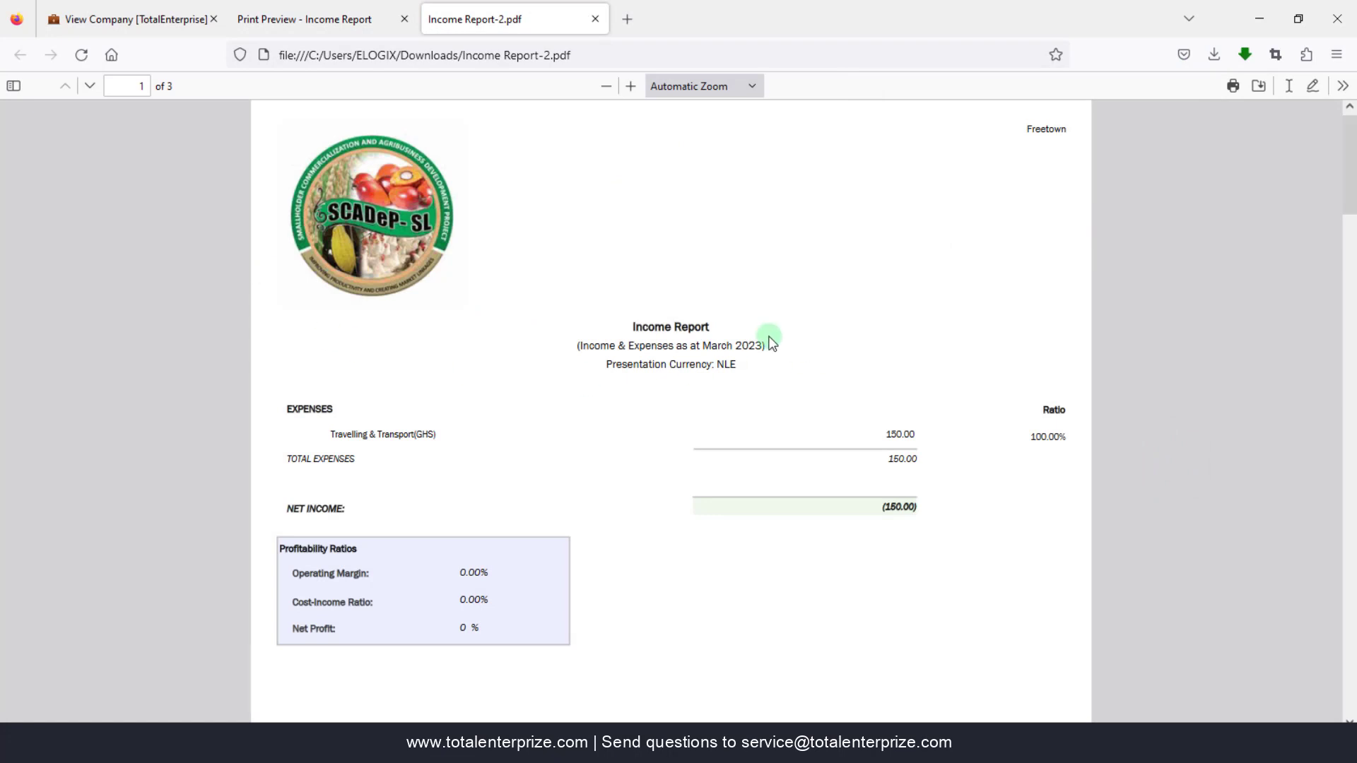
pyautogui.click(111, 20)
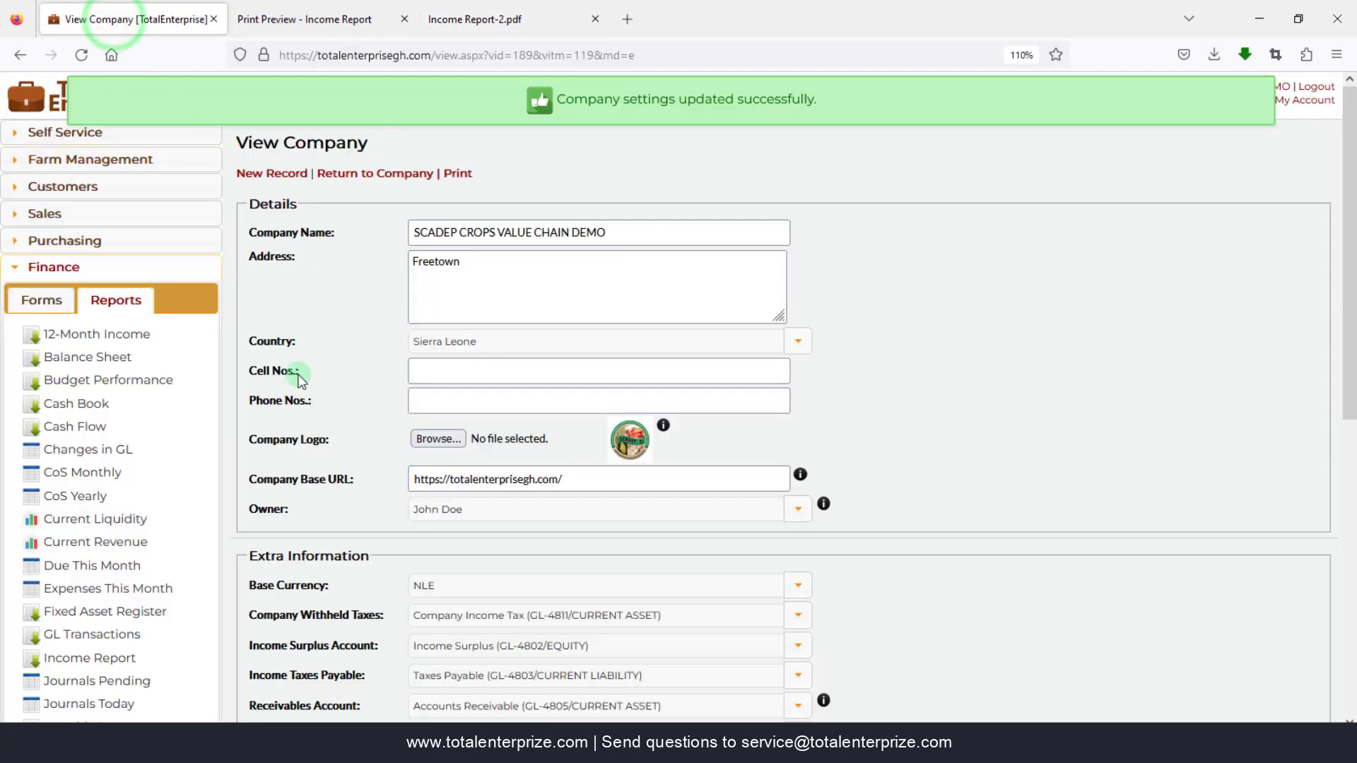
# - Show the Finance forms list and scroll to the active SmartBusiness Growing Enterprise plan
pyautogui.click(42, 300)
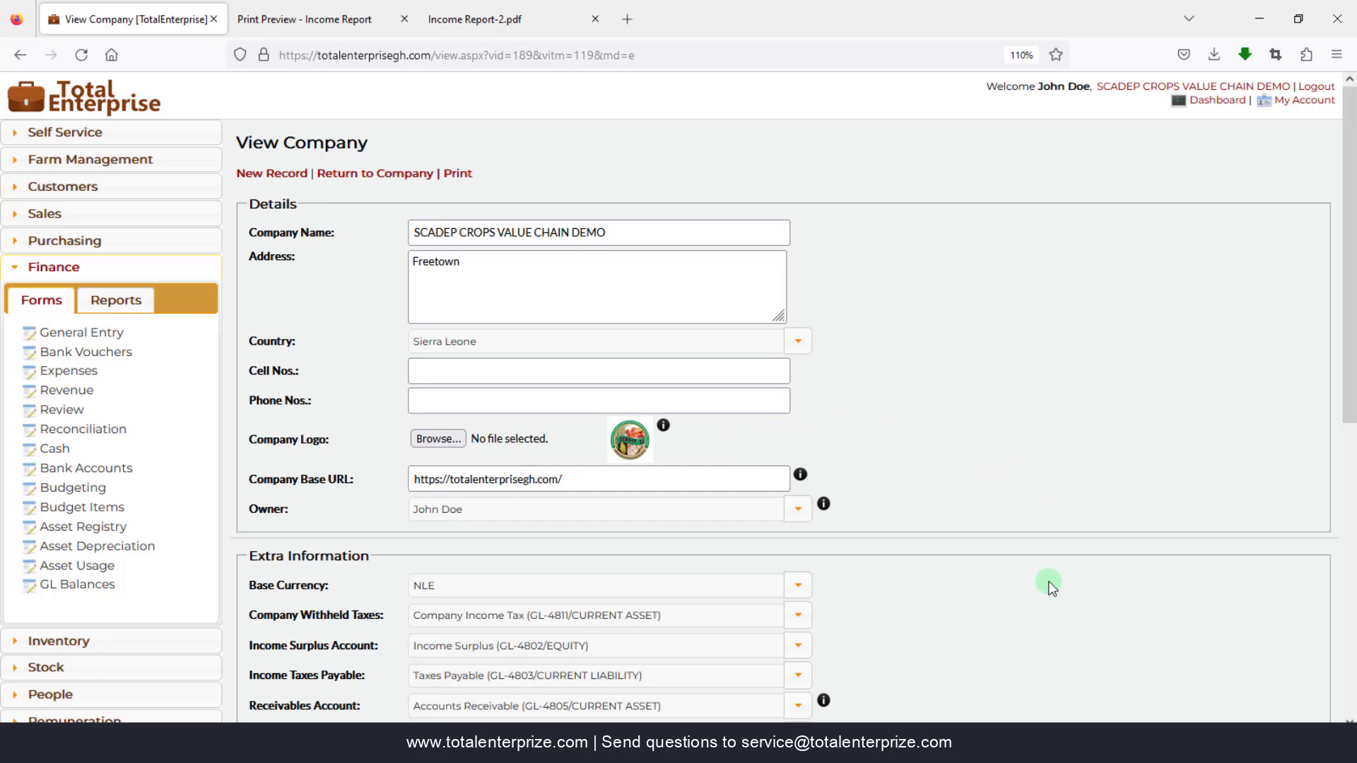
pyautogui.scroll(-2, 1051, 589)
pyautogui.scroll(-5, 1050, 589)
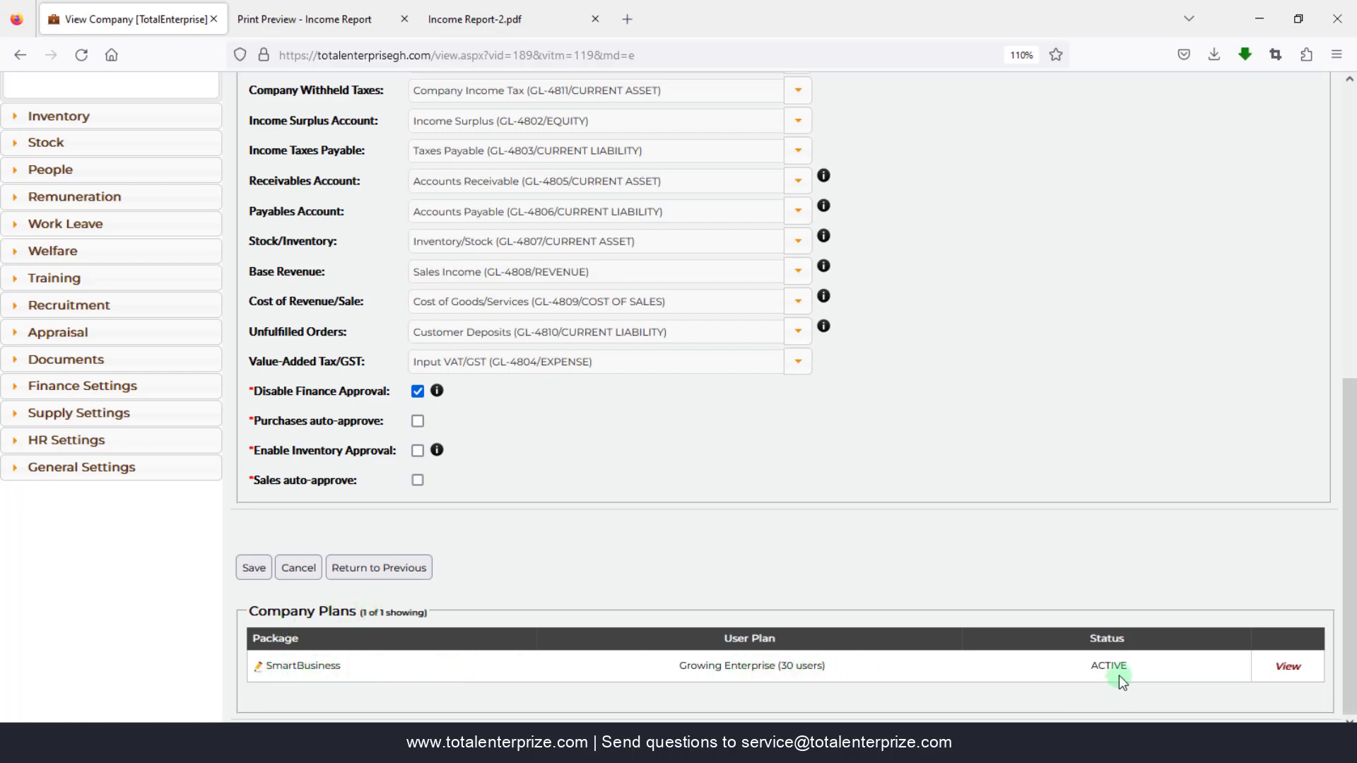
# - Open the SmartBusiness Growing Enterprise plan and review its 21 user subscriptions
pyautogui.click(1288, 668)
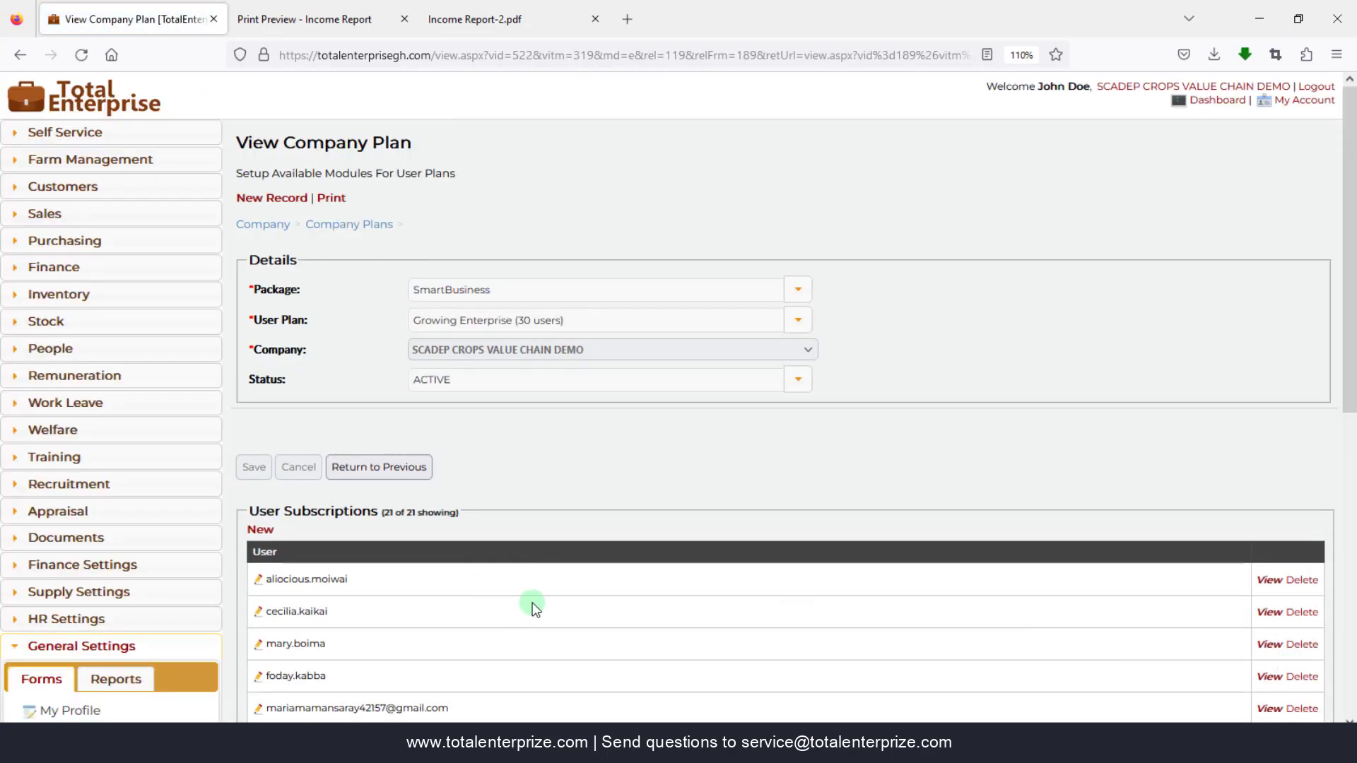
pyautogui.scroll(-3, 530, 602)
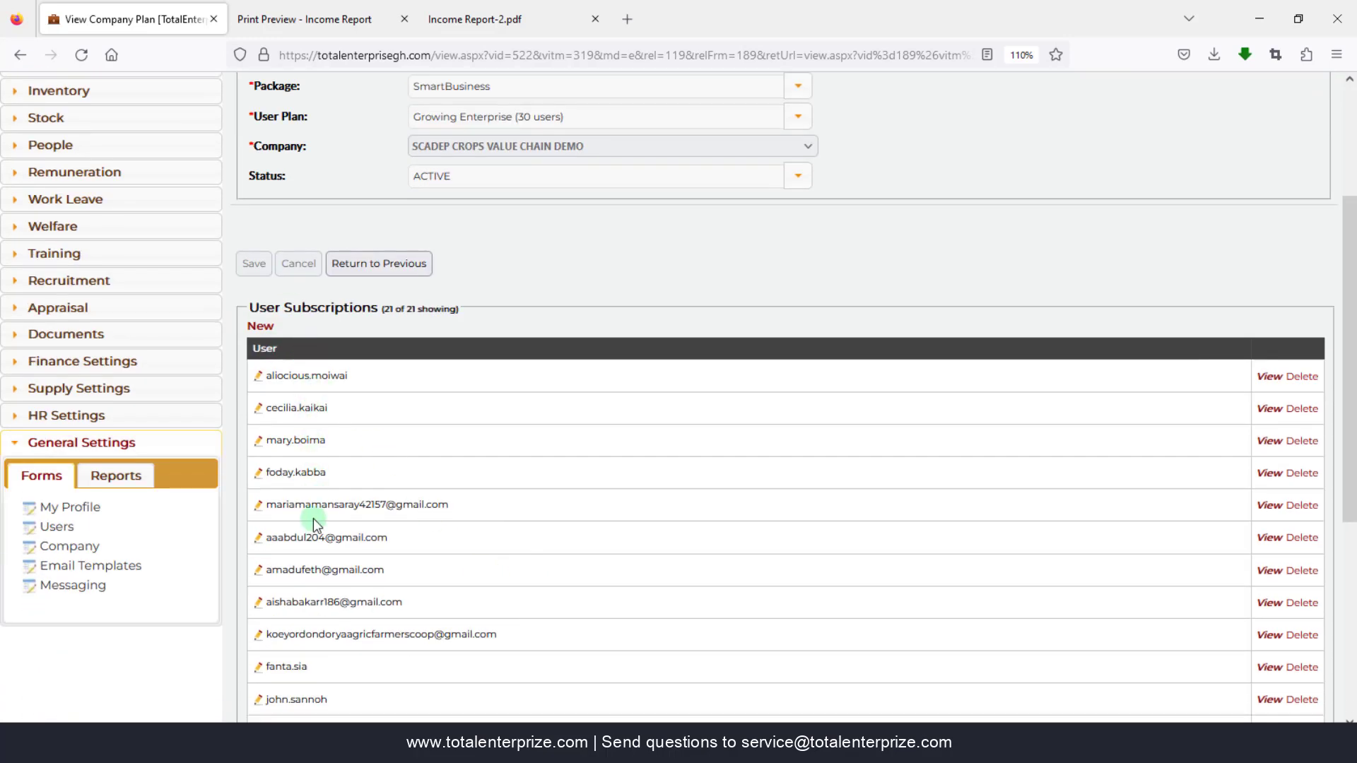
pyautogui.scroll(-5, 406, 689)
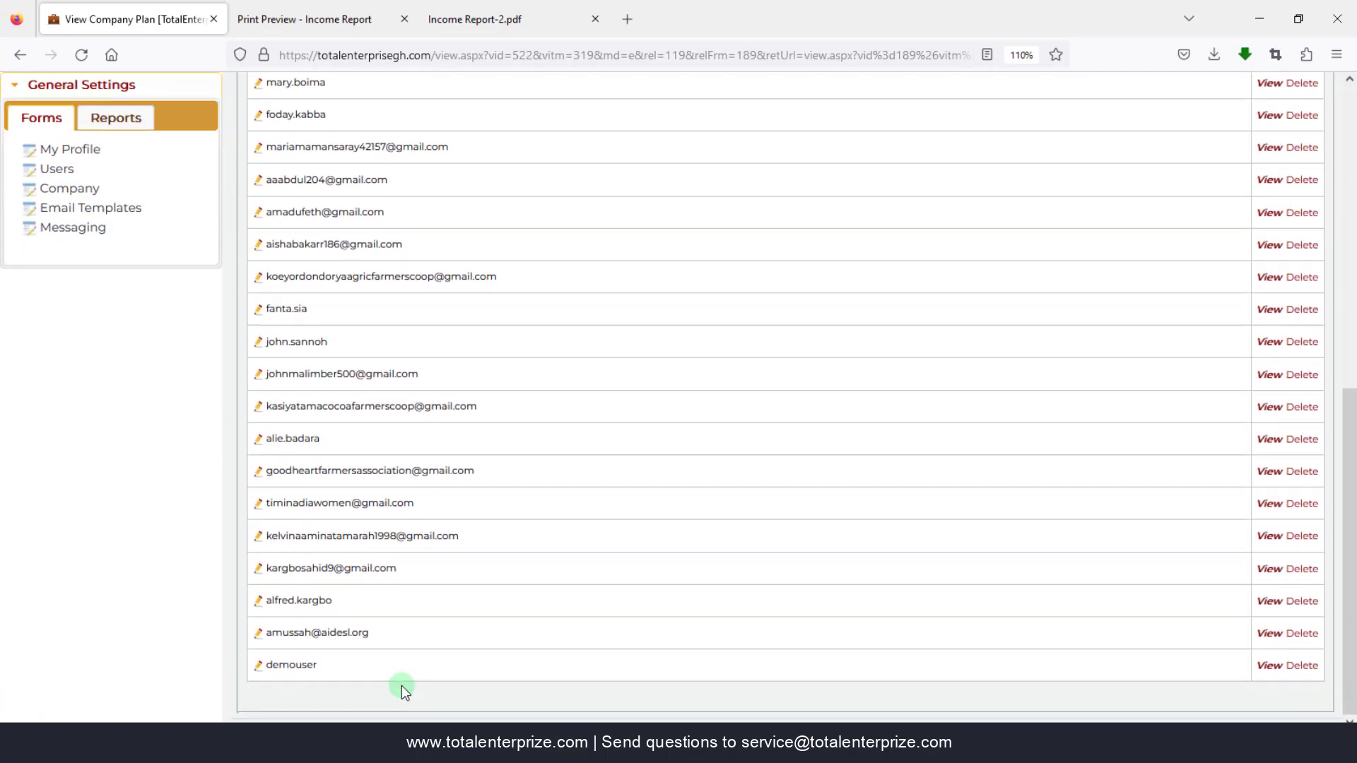
pyautogui.scroll(7, 402, 685)
pyautogui.scroll(2, 401, 685)
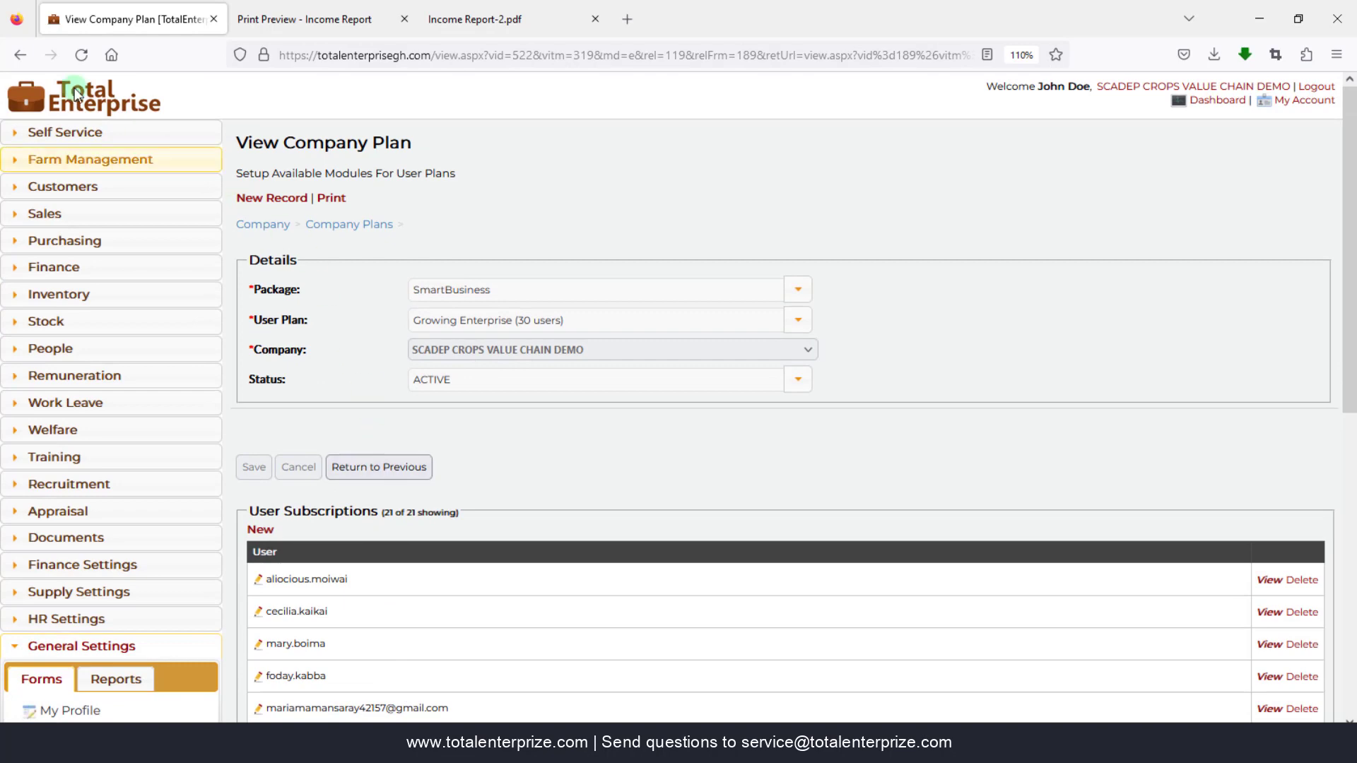
# - Return to the company record and request the subscription Print report with no date filter
pyautogui.click(24, 56)
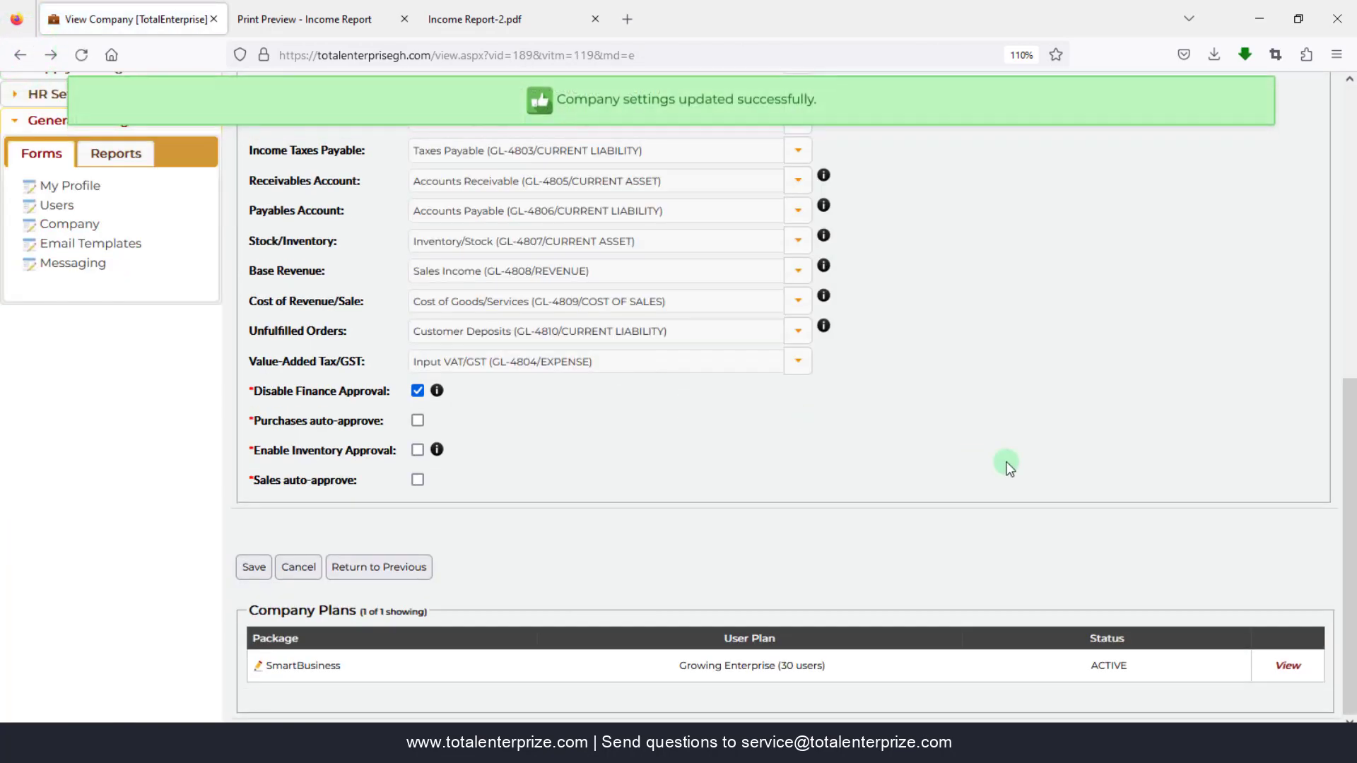
pyautogui.scroll(8, 979, 504)
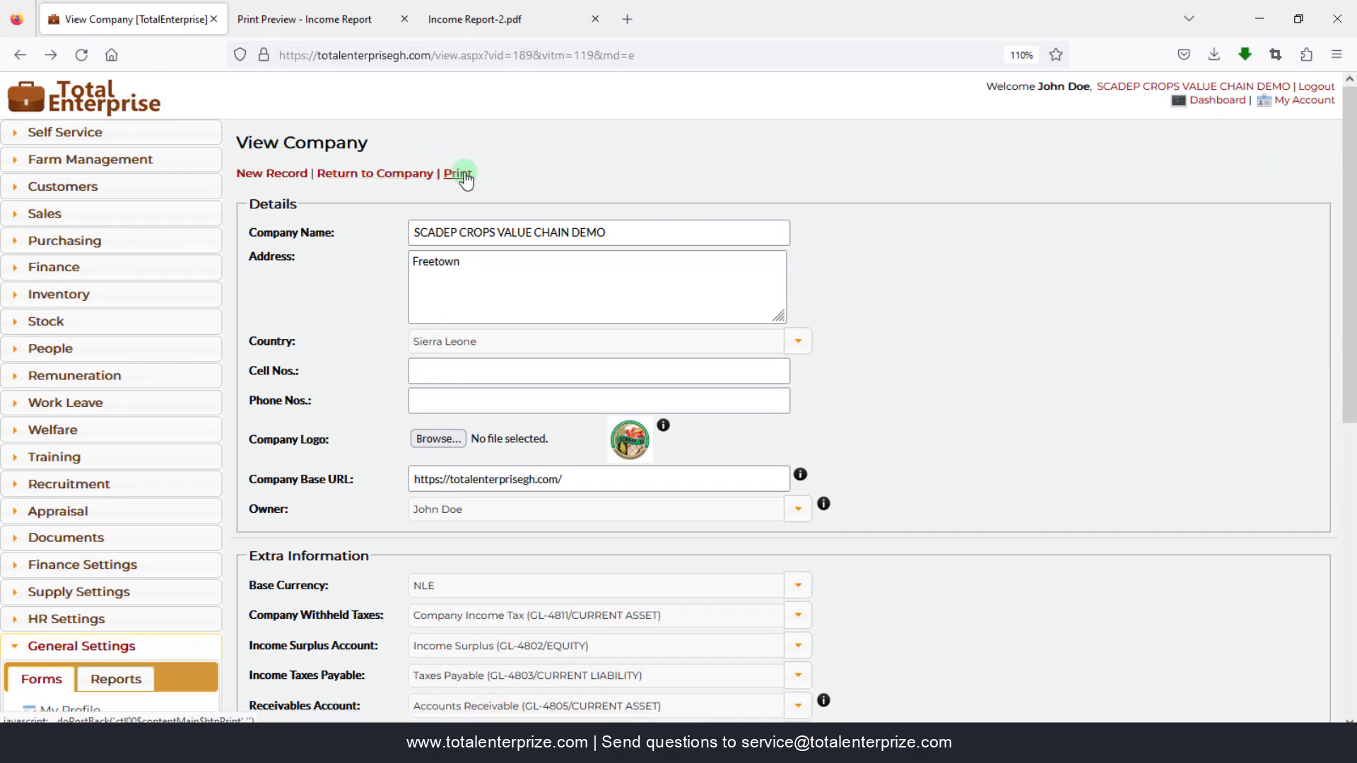
pyautogui.click(464, 175)
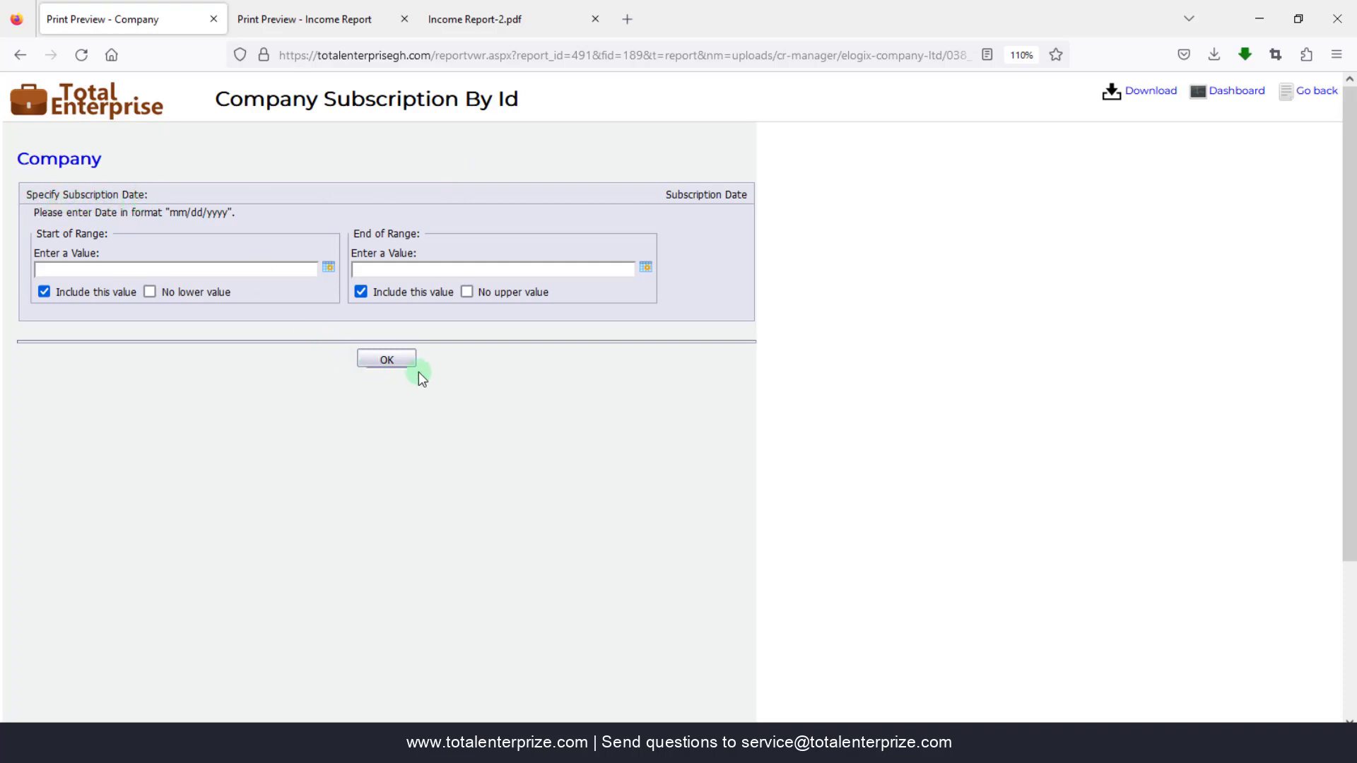
pyautogui.click(389, 362)
# - Run the Subscription Schedule report with empty date fields and scroll through its subscriptions
pyautogui.click(388, 361)
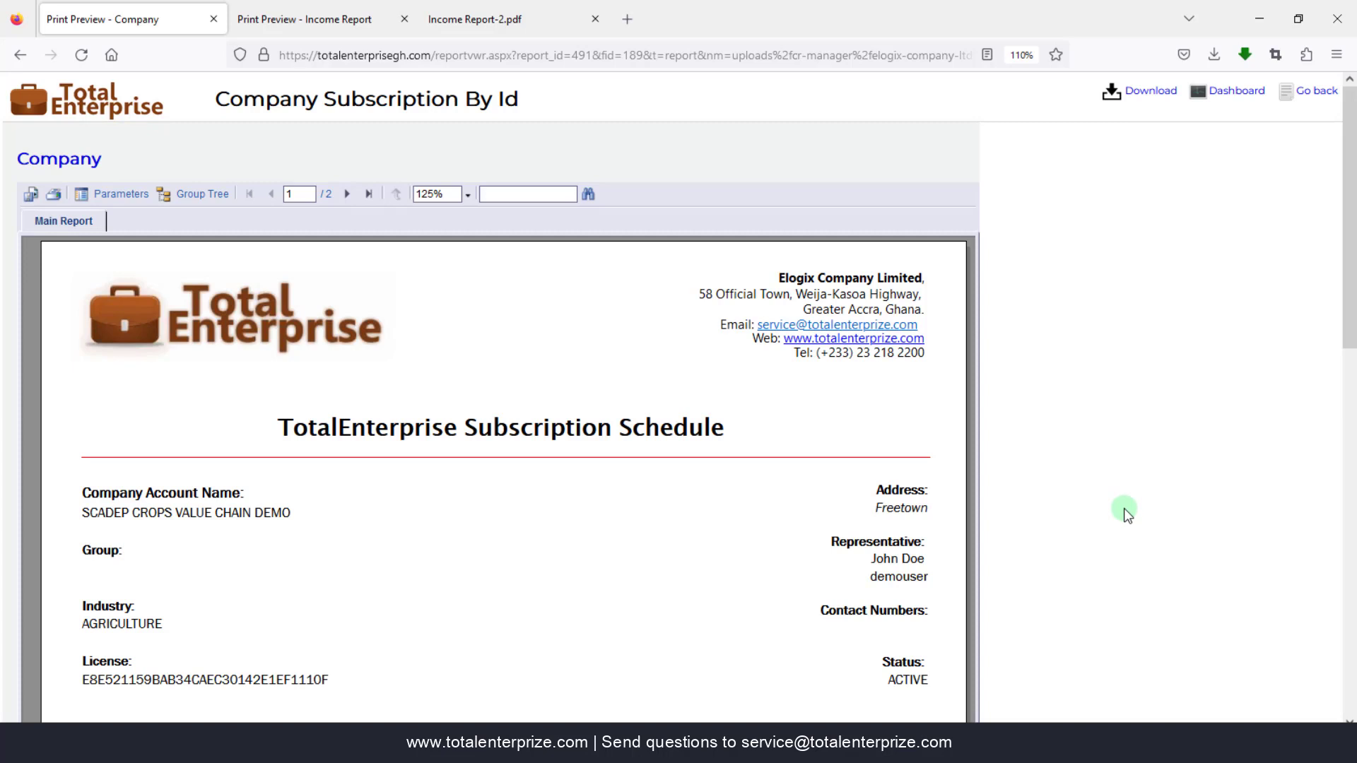
pyautogui.scroll(-2, 1123, 546)
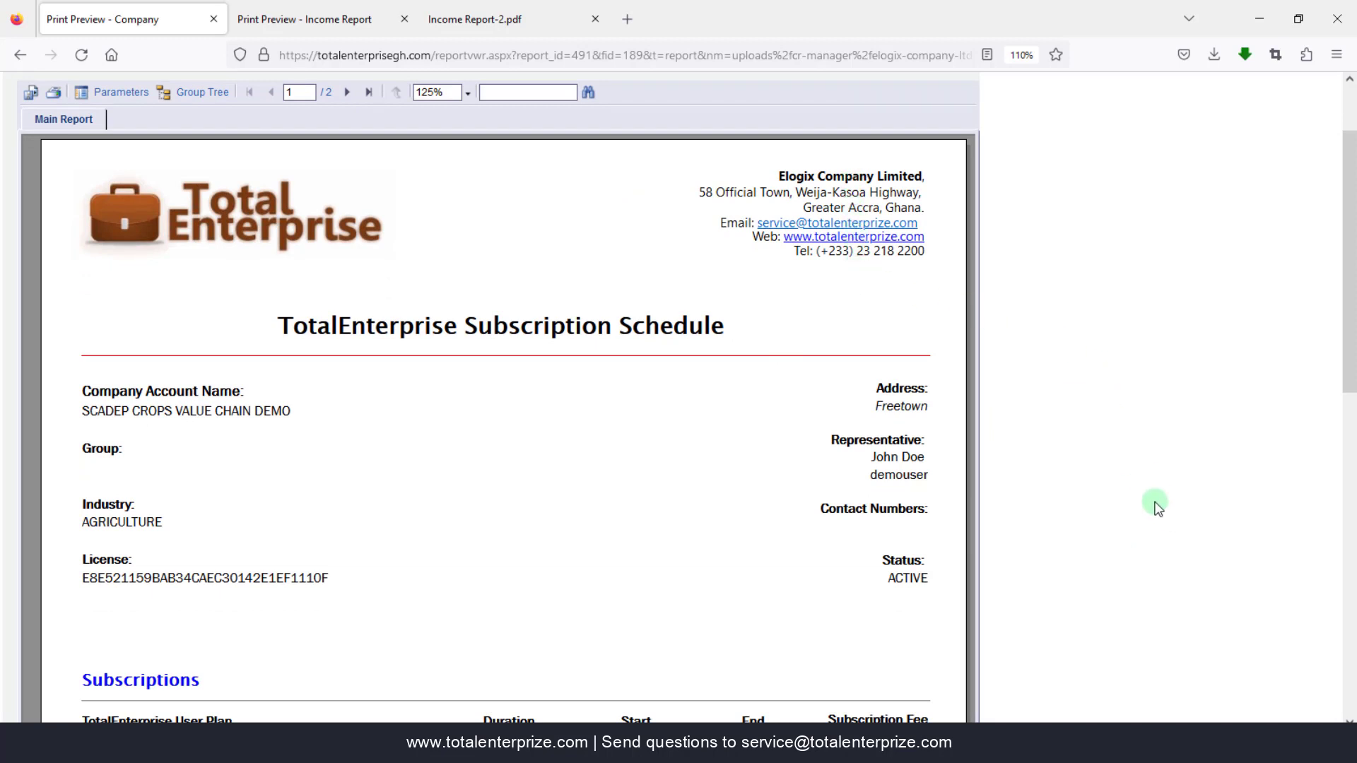
pyautogui.scroll(-2, 1163, 515)
pyautogui.scroll(-2, 1155, 507)
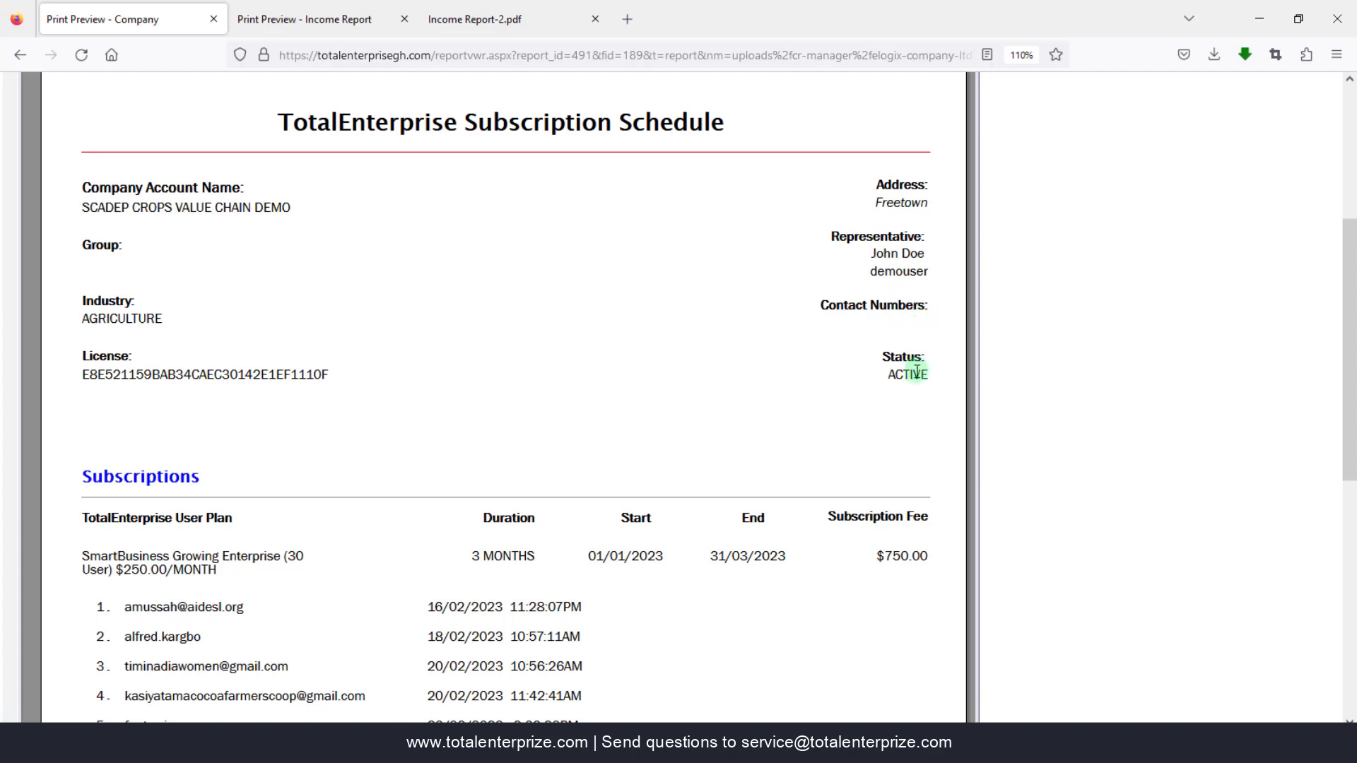
pyautogui.scroll(-4, 1082, 439)
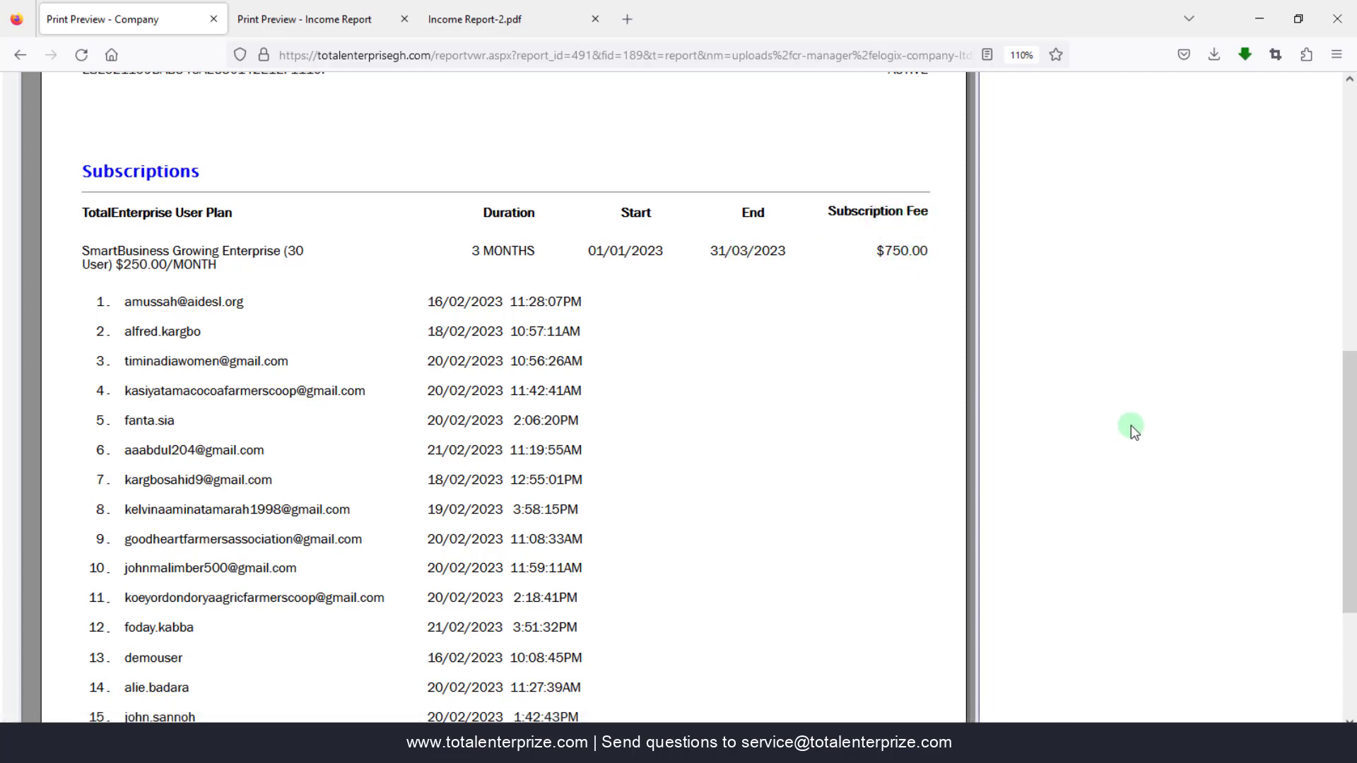
pyautogui.scroll(-3, 1129, 424)
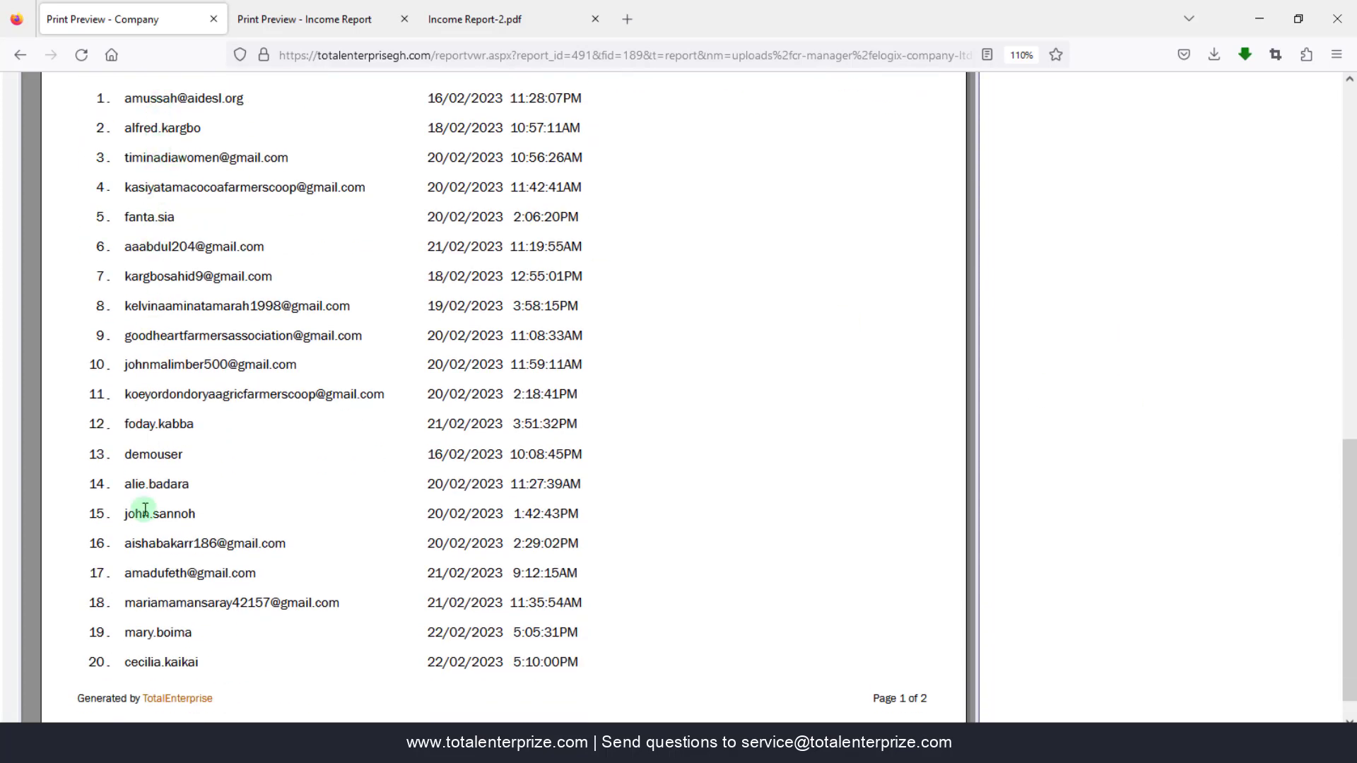
pyautogui.scroll(3, 1029, 400)
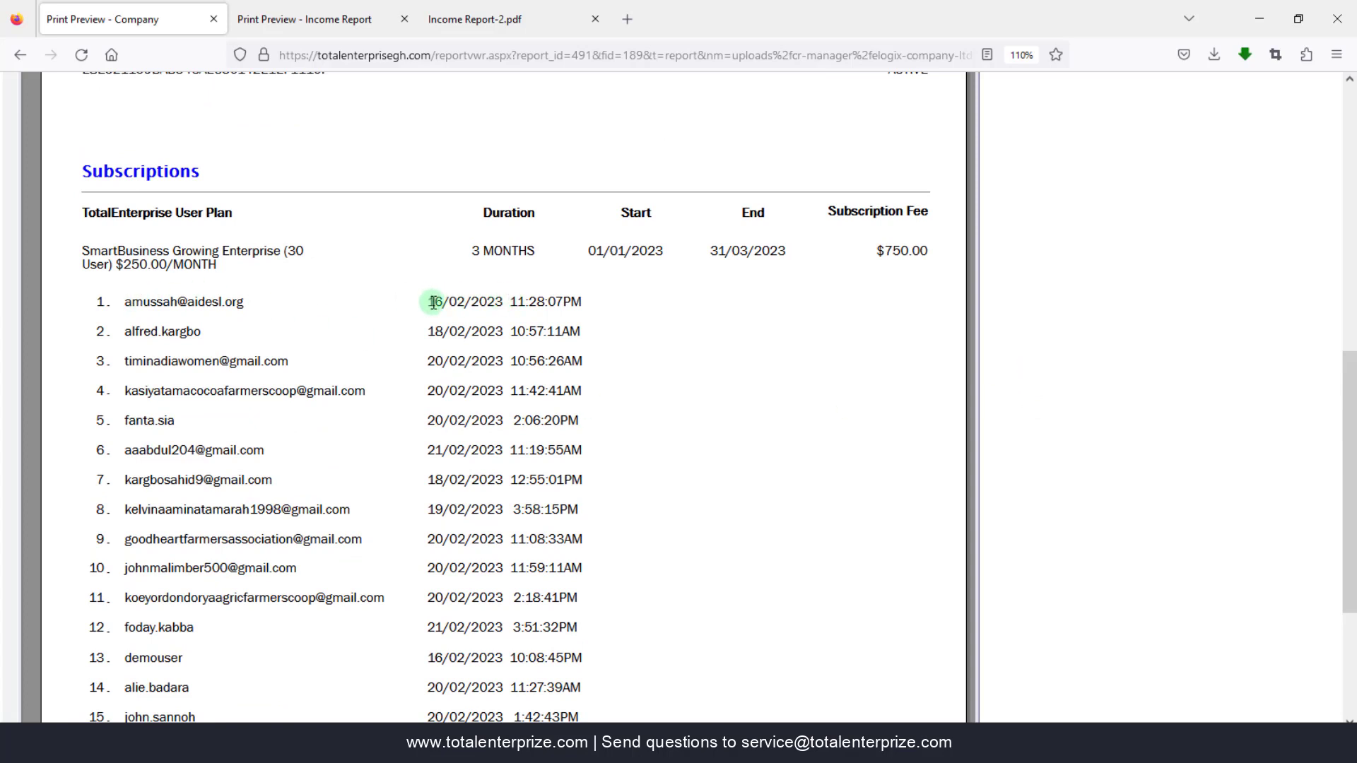
# - Highlight the first four users' subscription dates, then scroll on to page 2
pyautogui.moveTo(585, 303); pyautogui.dragTo(426, 302)
pyautogui.tripleClick(431, 332)
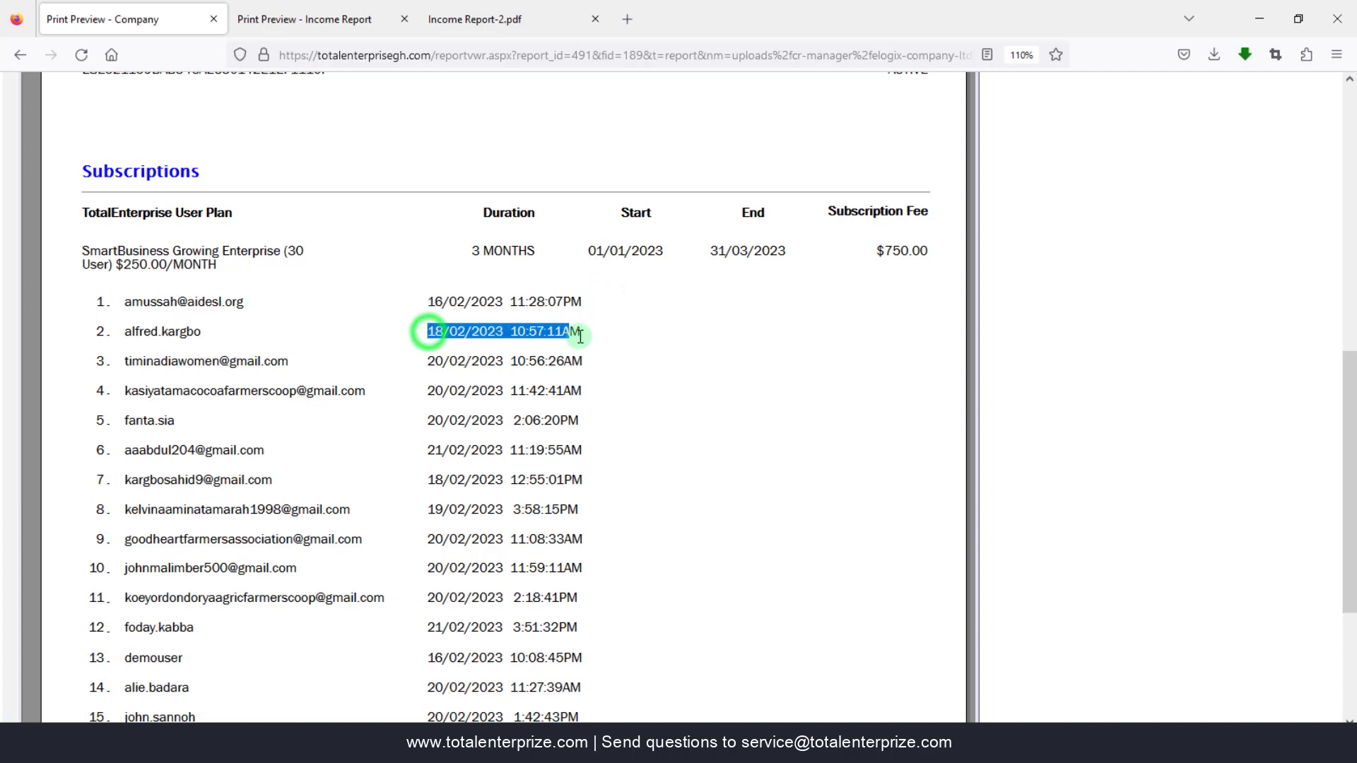
pyautogui.moveTo(428, 361); pyautogui.dragTo(584, 362)
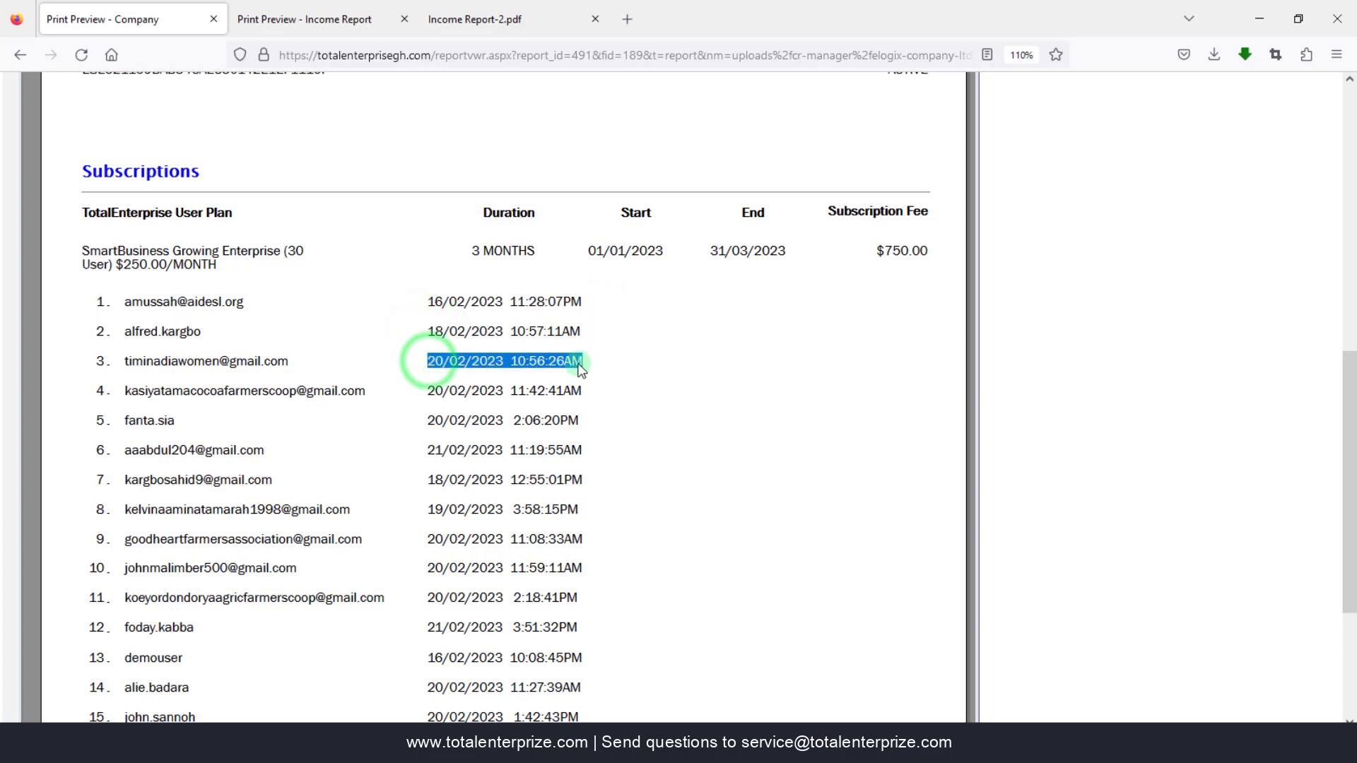
pyautogui.moveTo(427, 391); pyautogui.dragTo(578, 396)
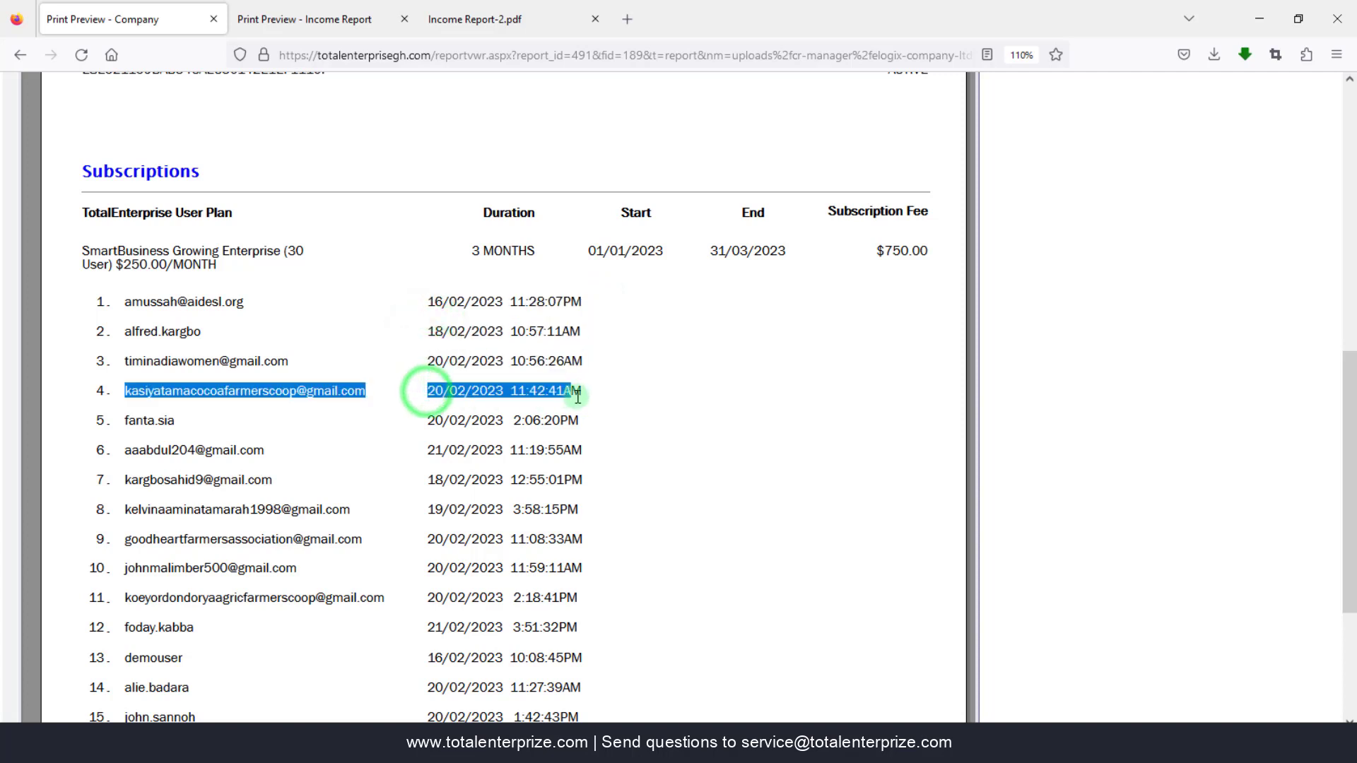
pyautogui.click(541, 387)
pyautogui.scroll(-1, 745, 510)
pyautogui.scroll(-1, 746, 510)
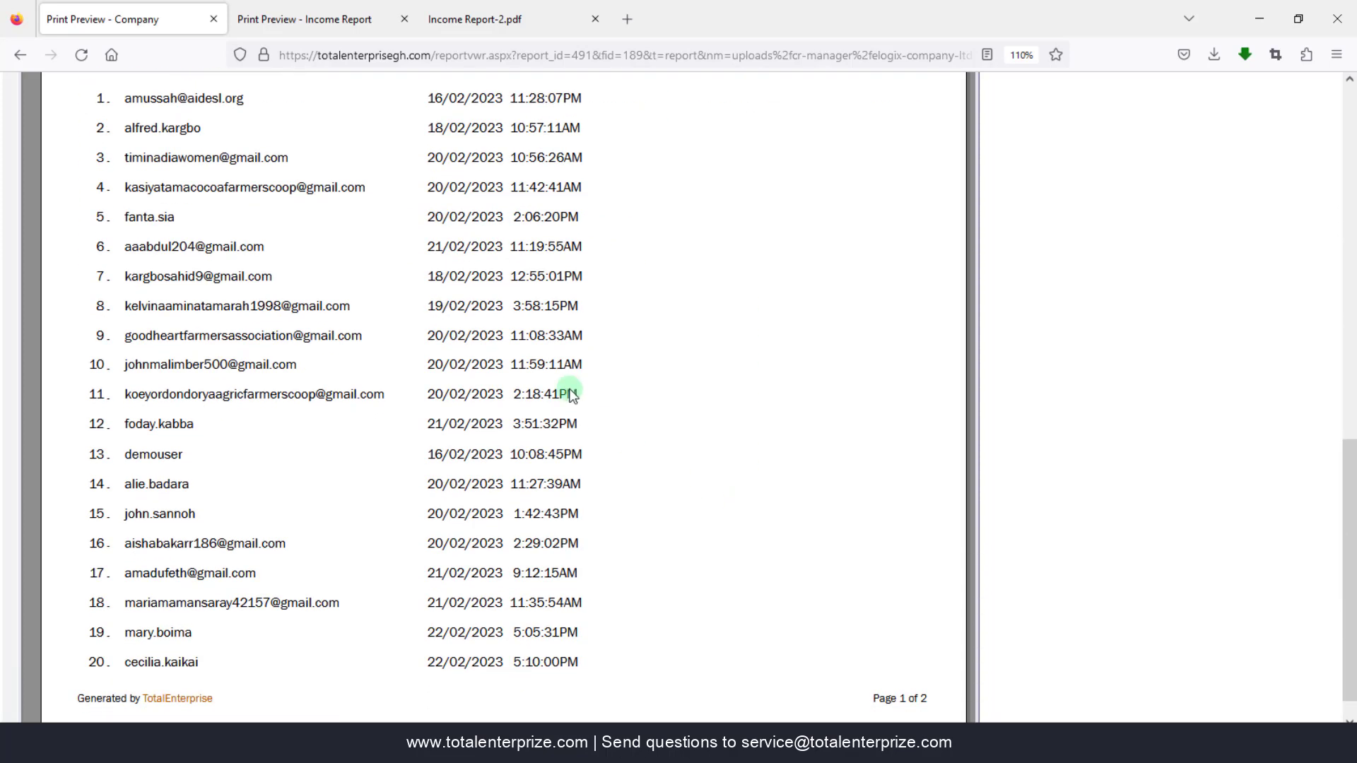
pyautogui.scroll(-1, 515, 560)
pyautogui.scroll(4, 515, 560)
pyautogui.scroll(6, 515, 560)
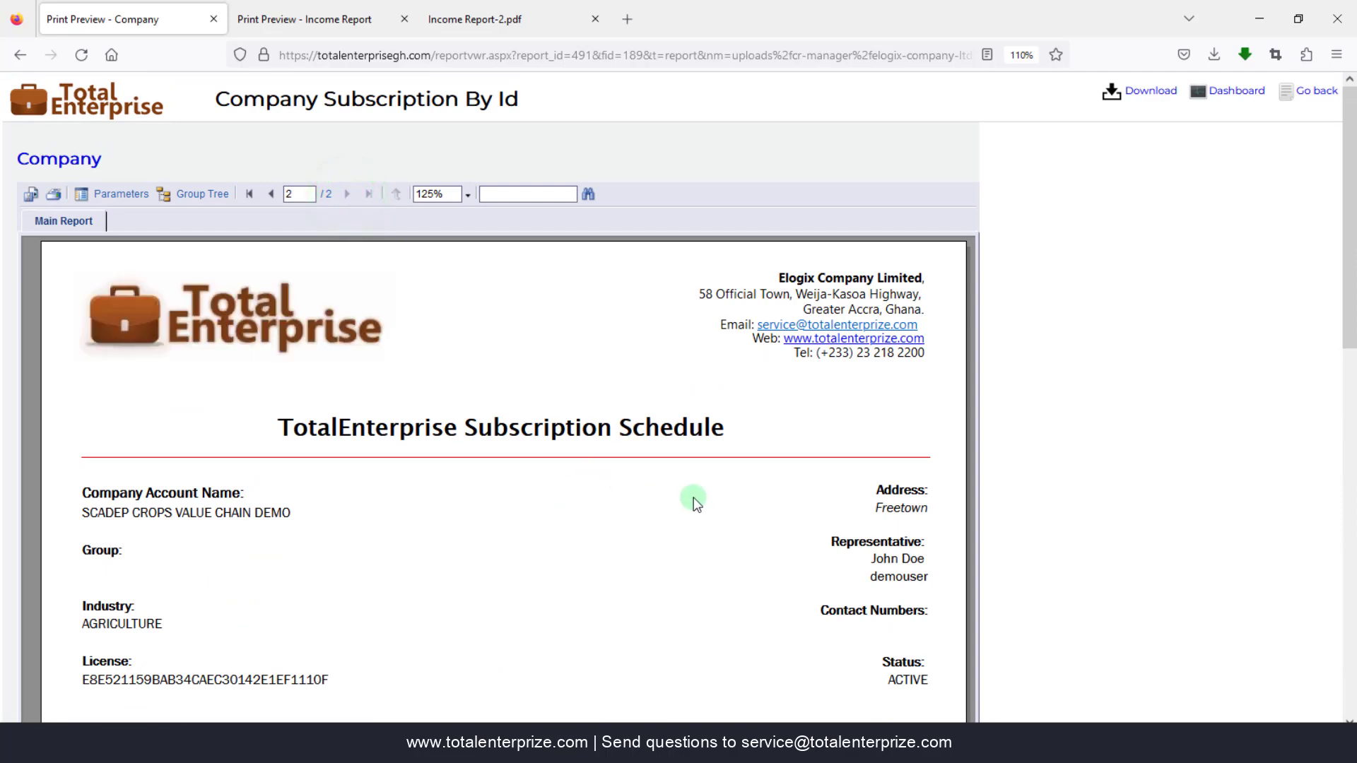
pyautogui.scroll(-6, 709, 535)
pyautogui.scroll(-1, 713, 532)
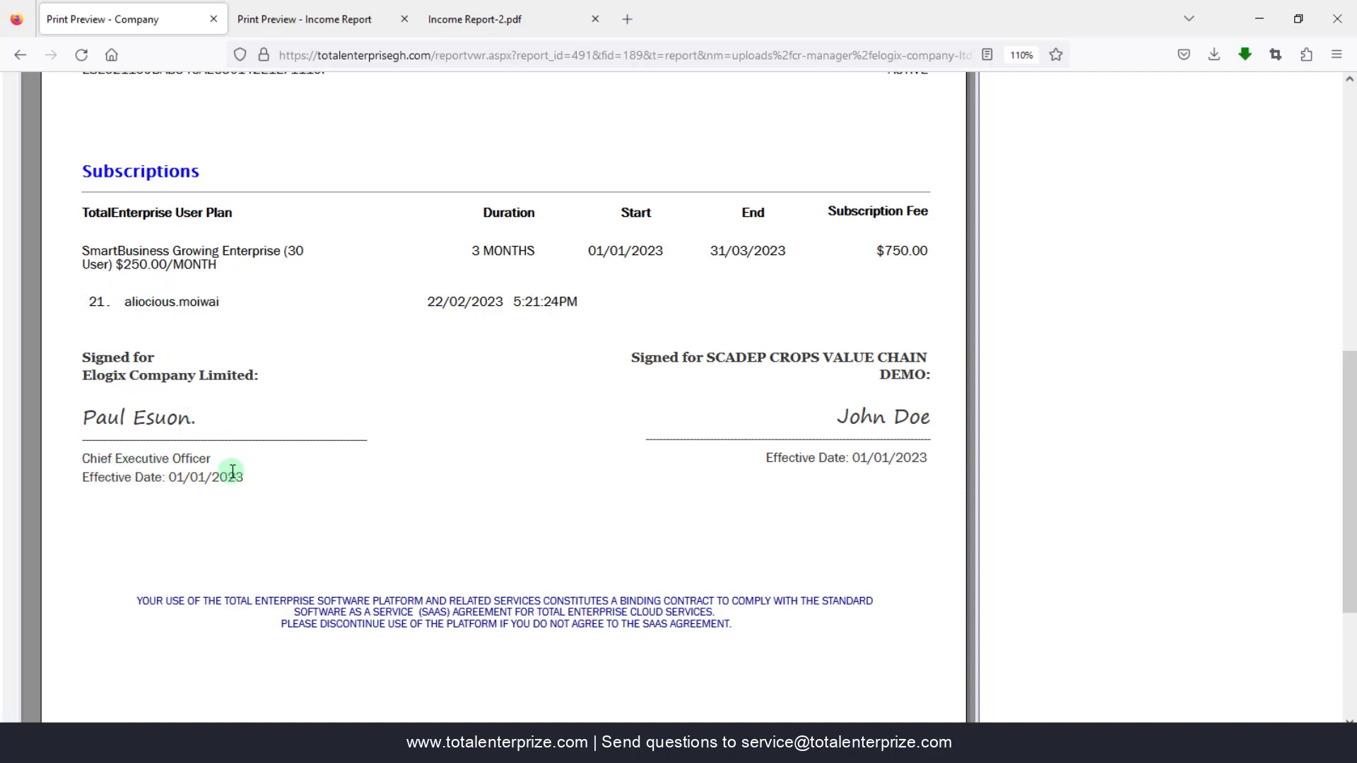
pyautogui.scroll(3, 231, 478)
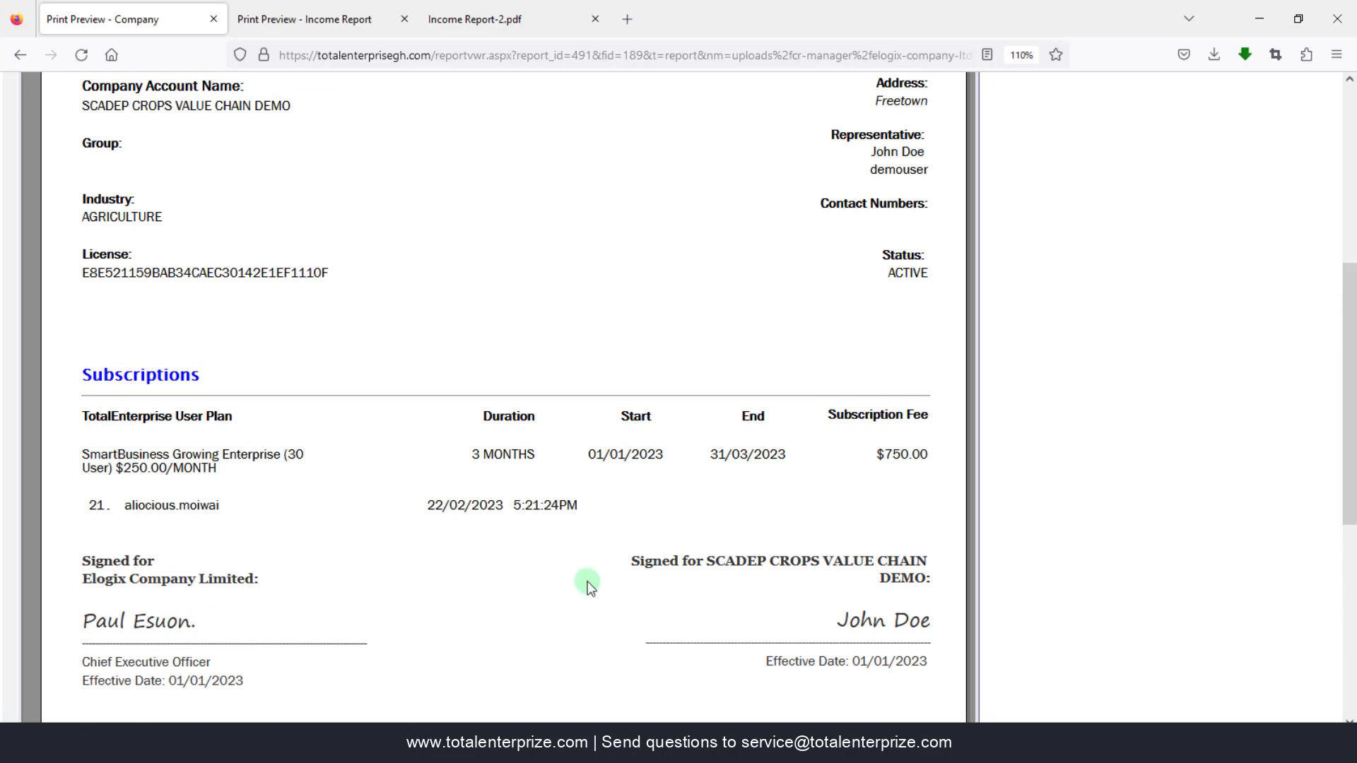
pyautogui.scroll(-3, 707, 599)
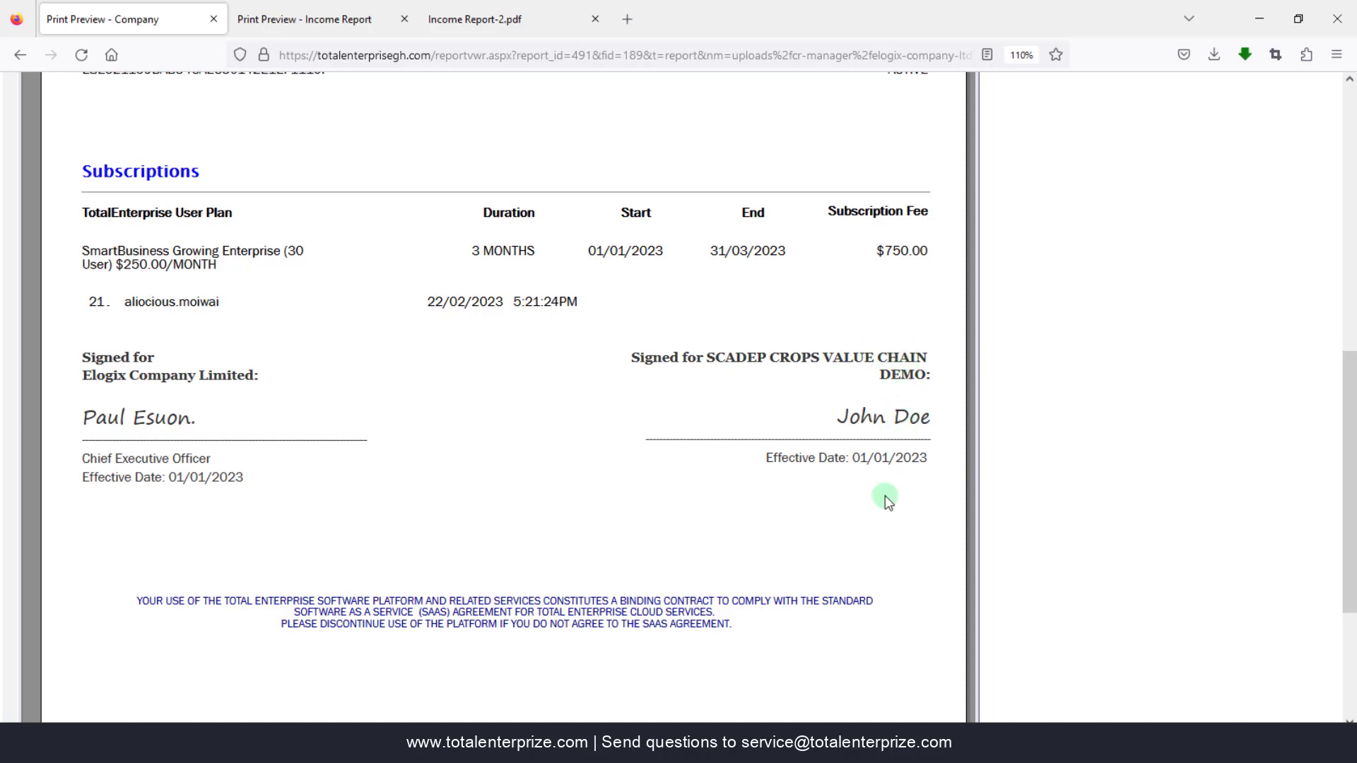
pyautogui.scroll(-2, 888, 499)
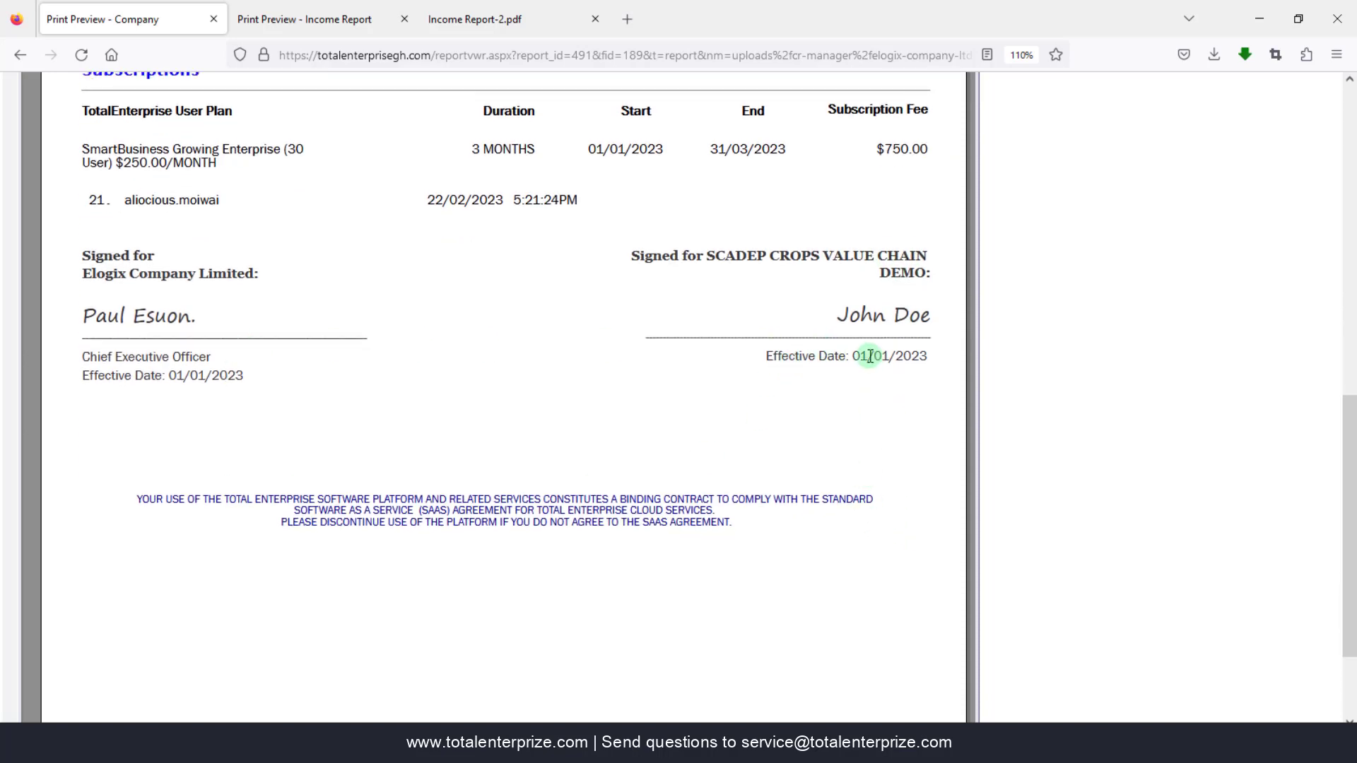
pyautogui.scroll(-2, 838, 360)
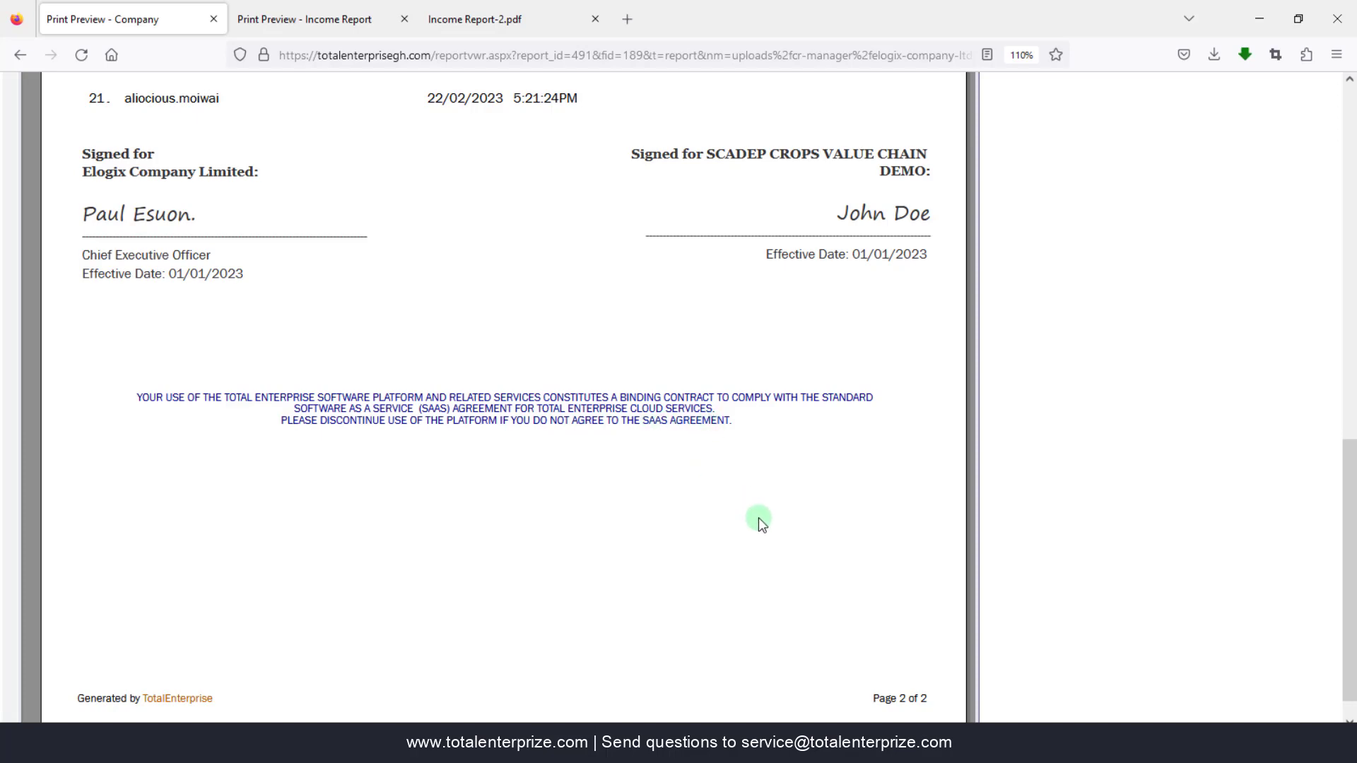
pyautogui.scroll(-1, 757, 517)
pyautogui.scroll(10, 758, 517)
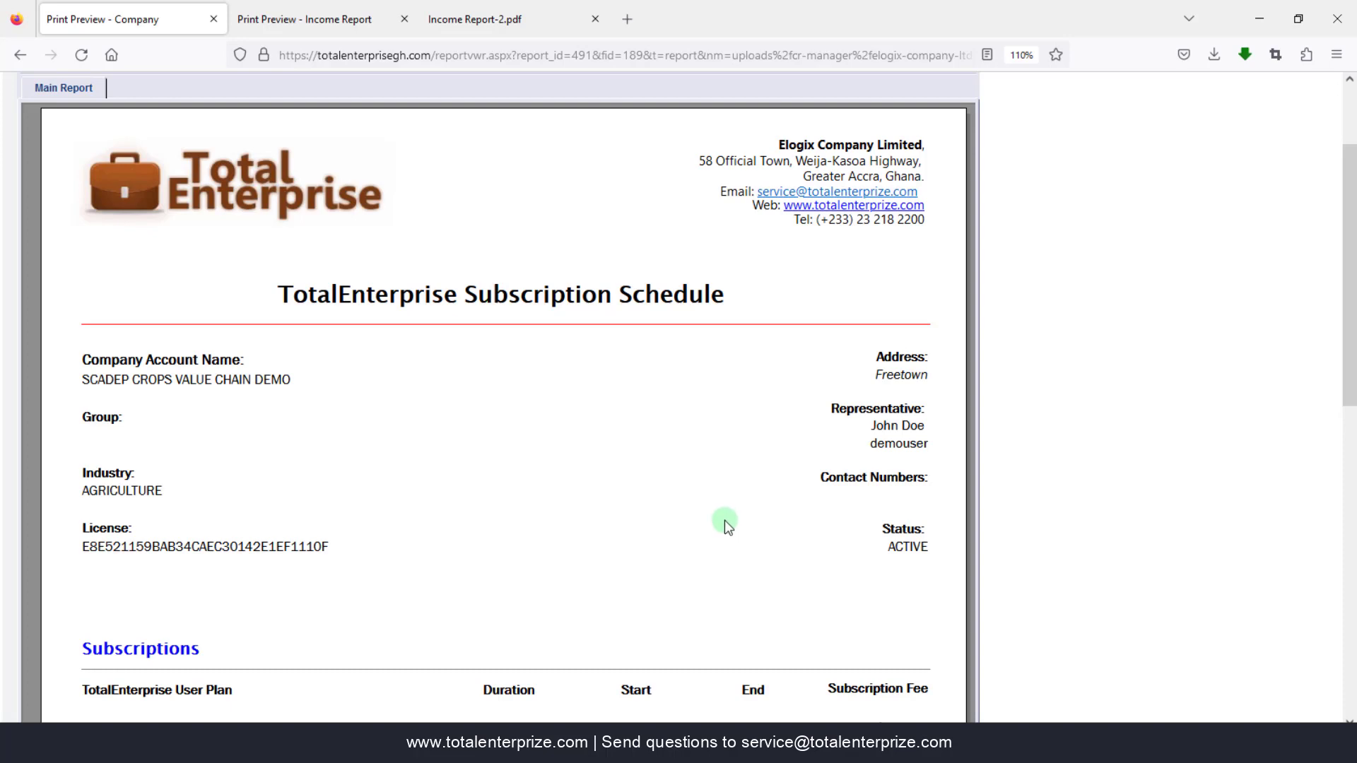
pyautogui.scroll(-5, 725, 522)
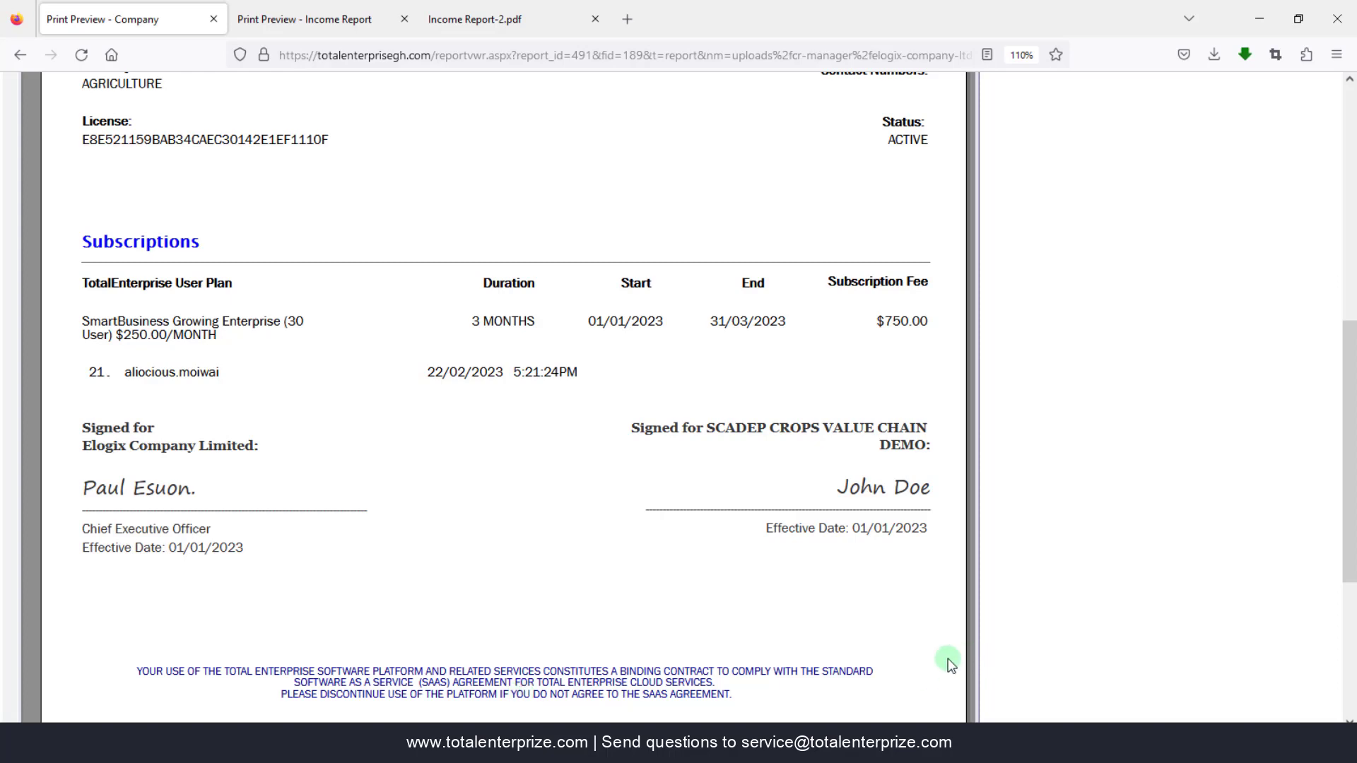
pyautogui.scroll(-3, 889, 666)
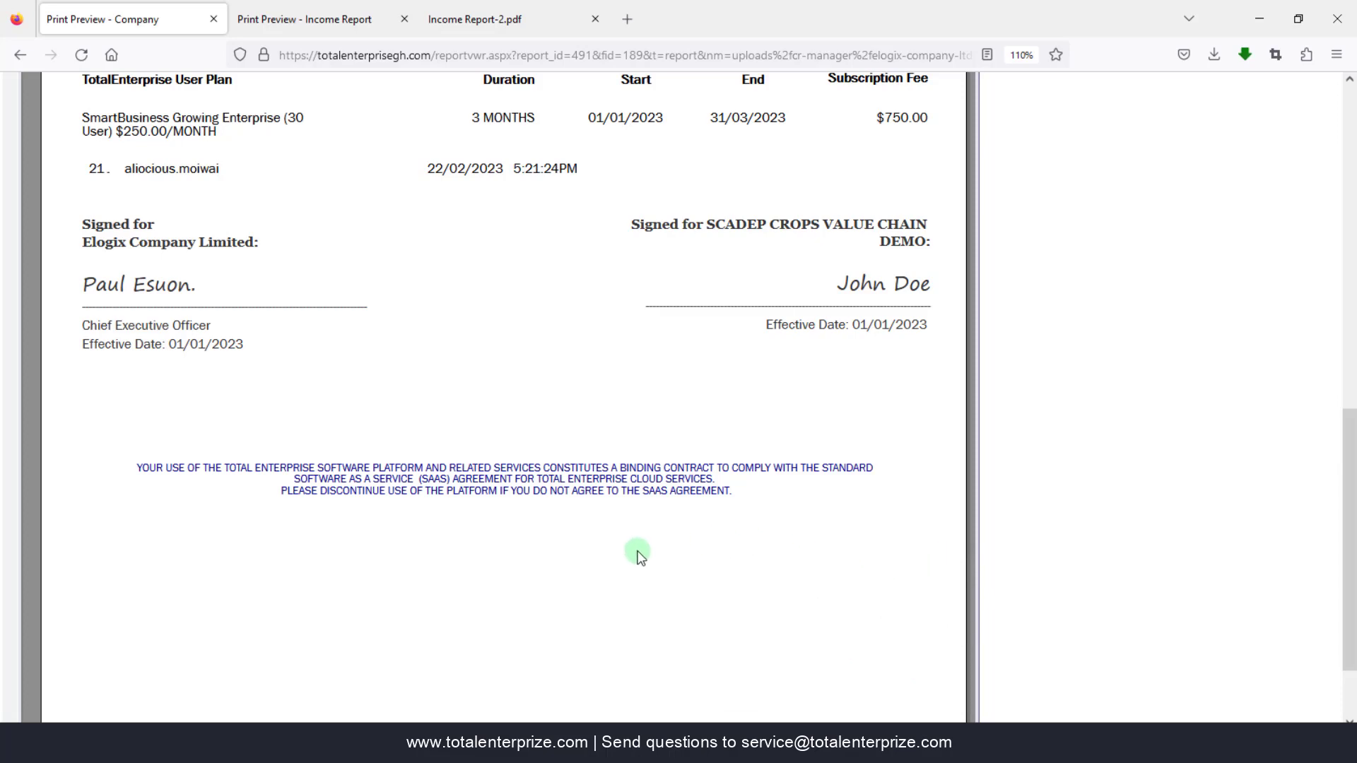
pyautogui.scroll(7, 640, 556)
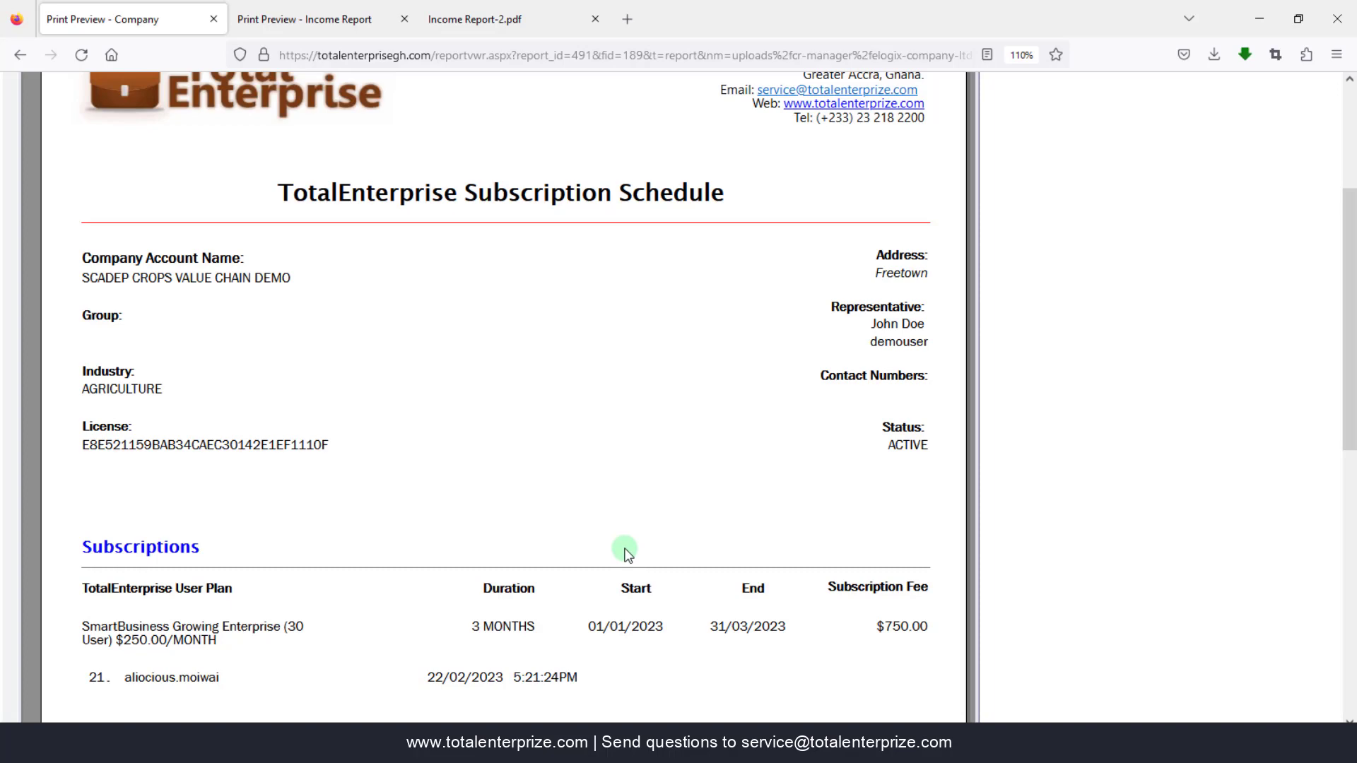
pyautogui.scroll(-5, 628, 553)
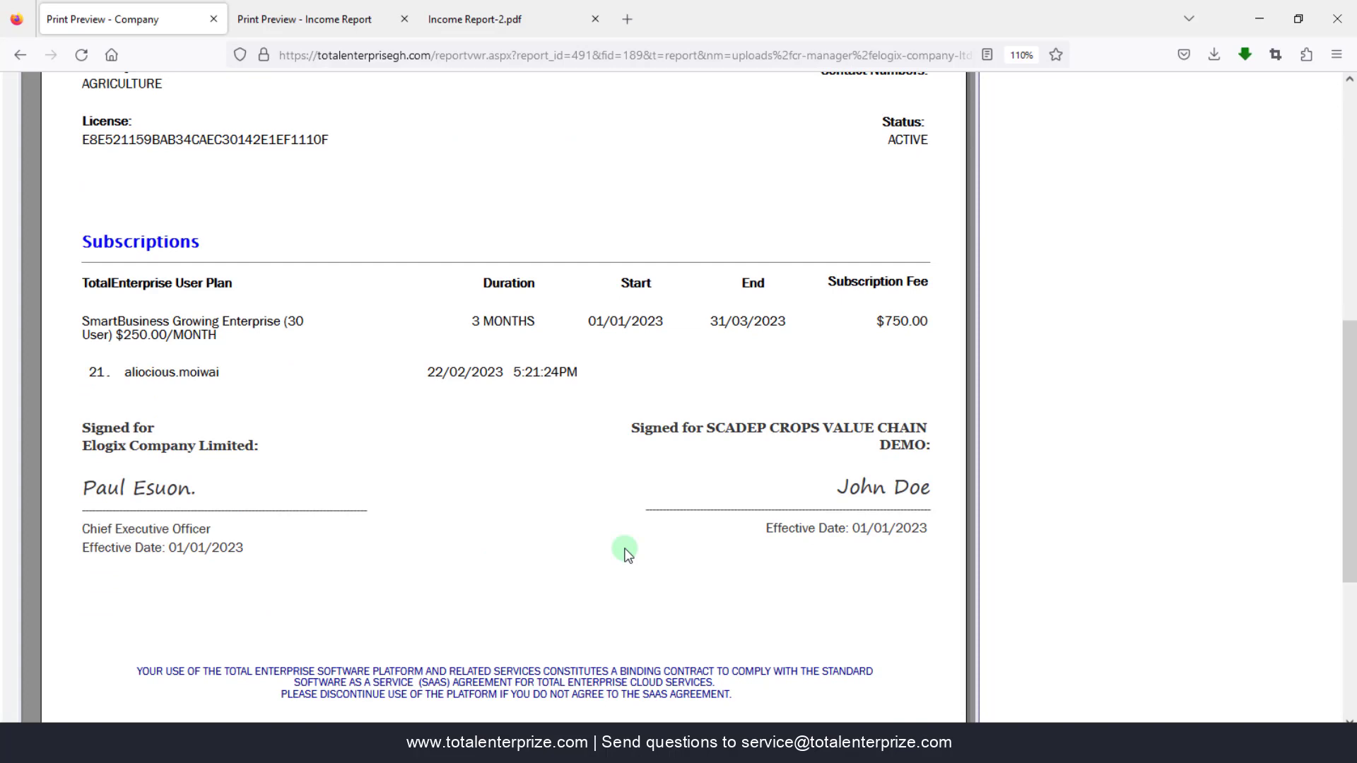
pyautogui.scroll(8, 625, 549)
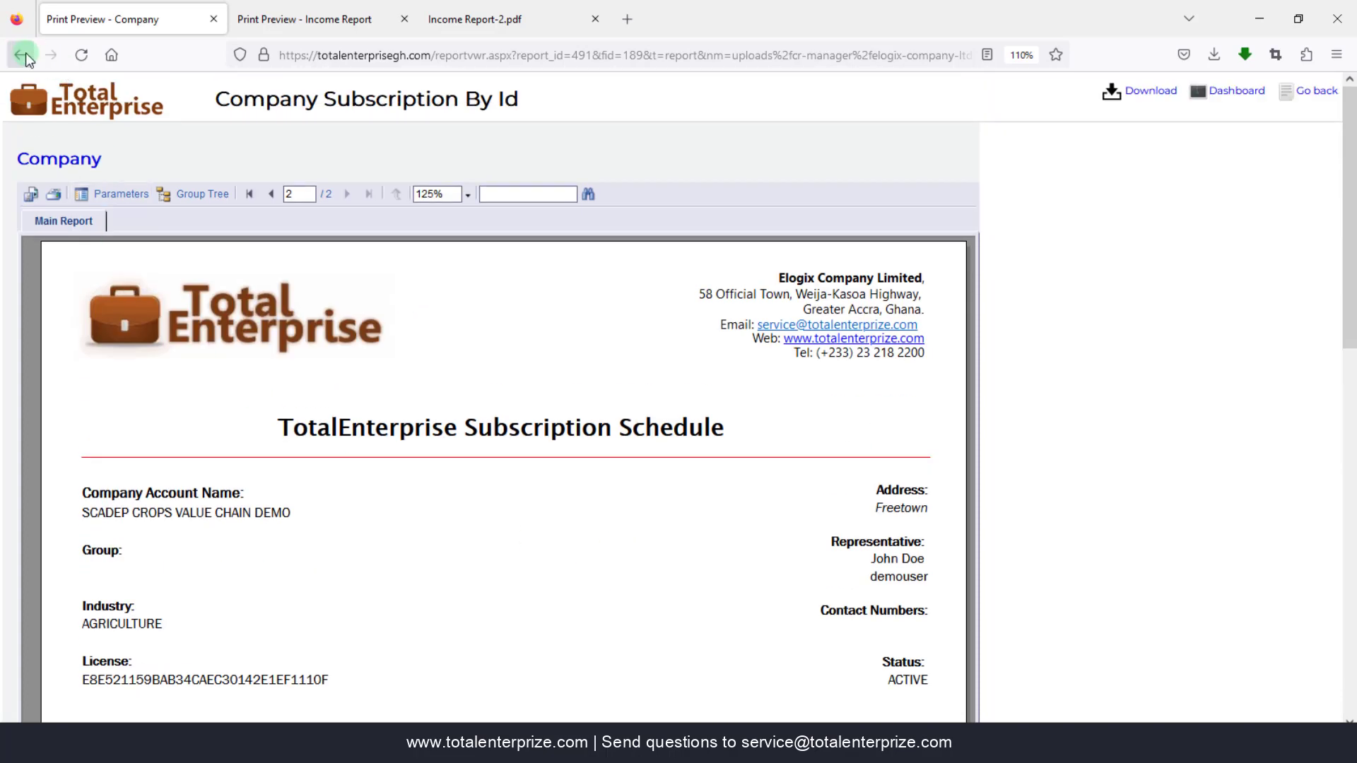
# - Go back to the company list and open the SCADEP ANIMALS VALUE CHAIN DEMO record
pyautogui.click(16, 55)
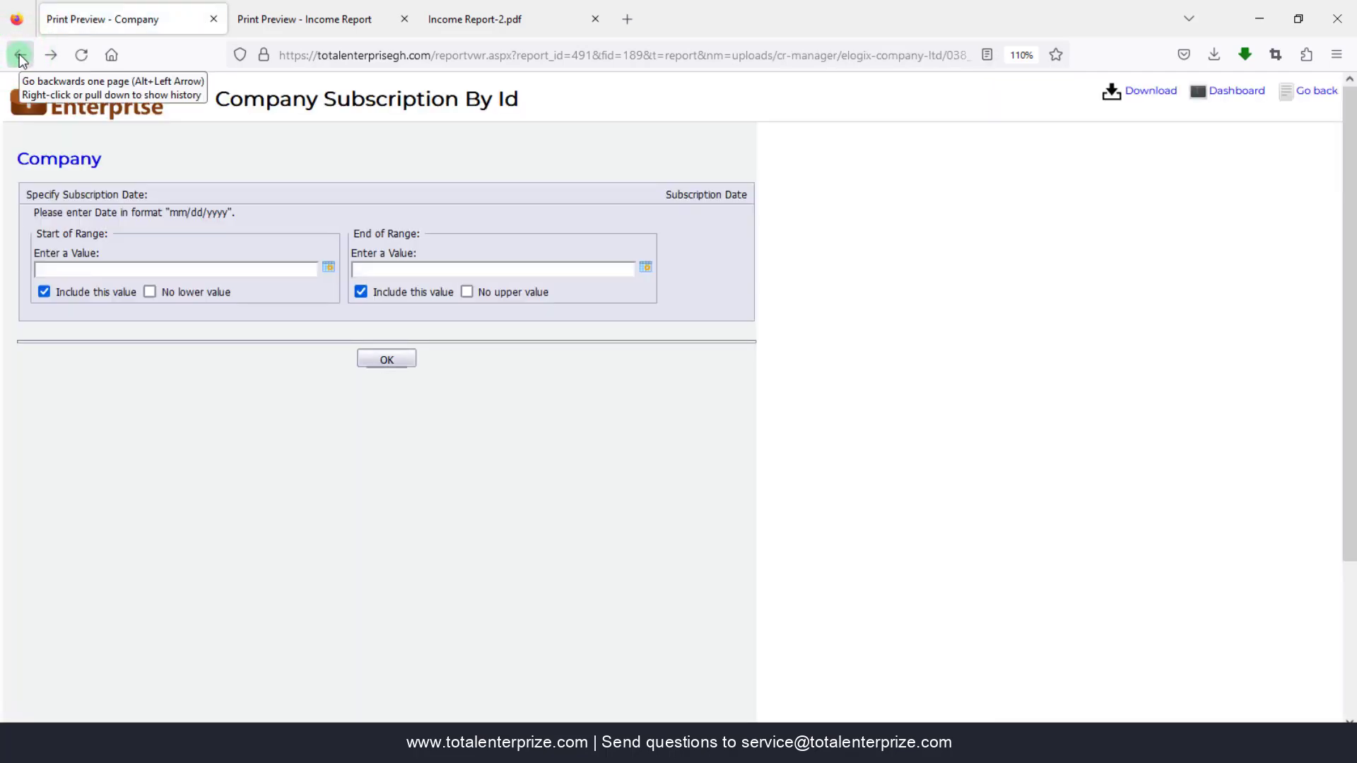
pyautogui.click(21, 56)
pyautogui.click(414, 203)
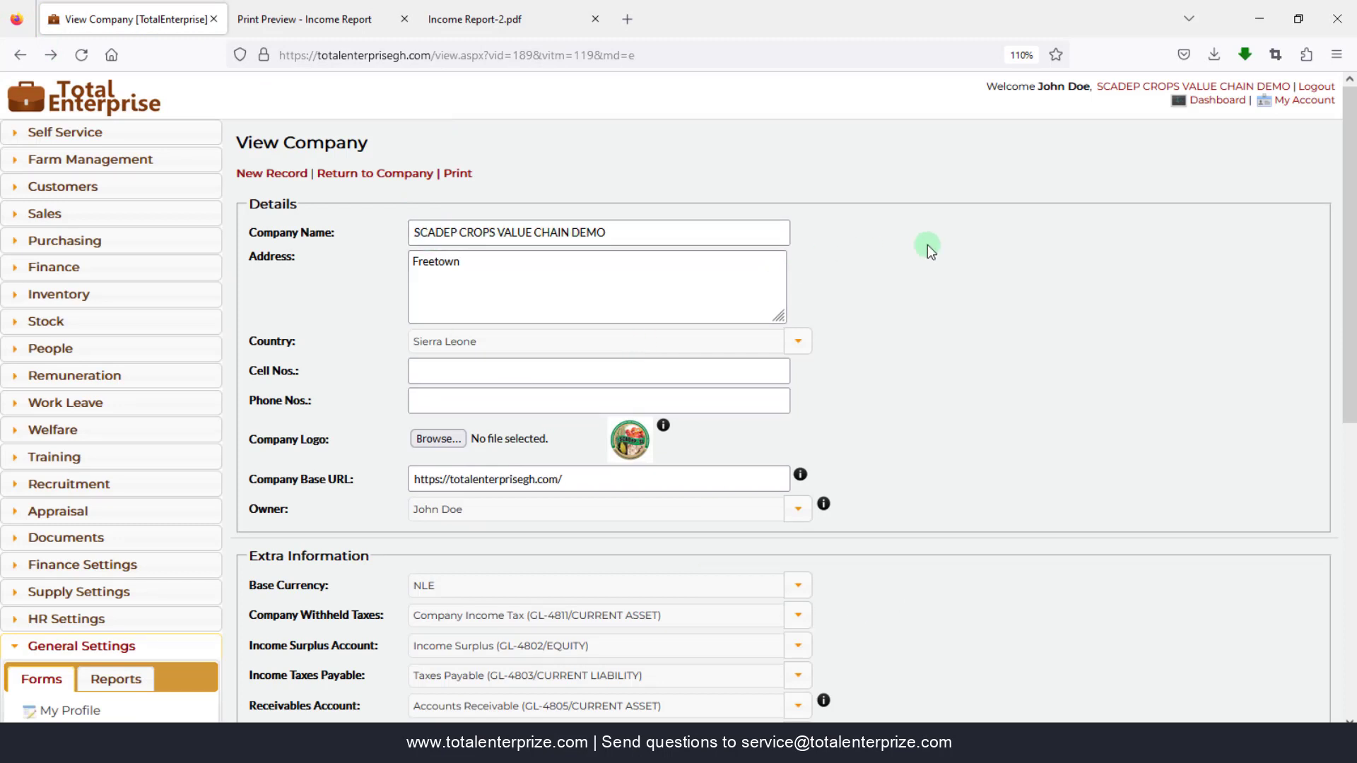
pyautogui.click(372, 177)
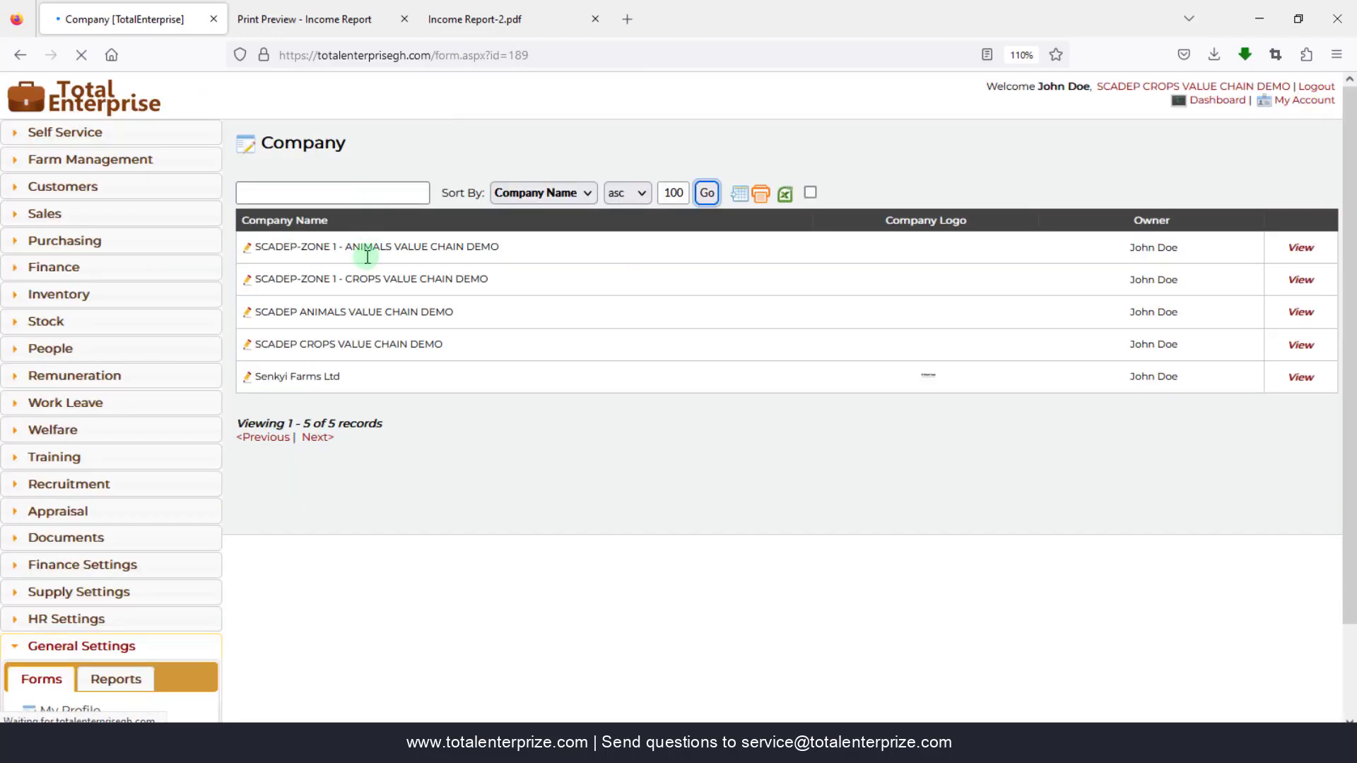
pyautogui.click(245, 315)
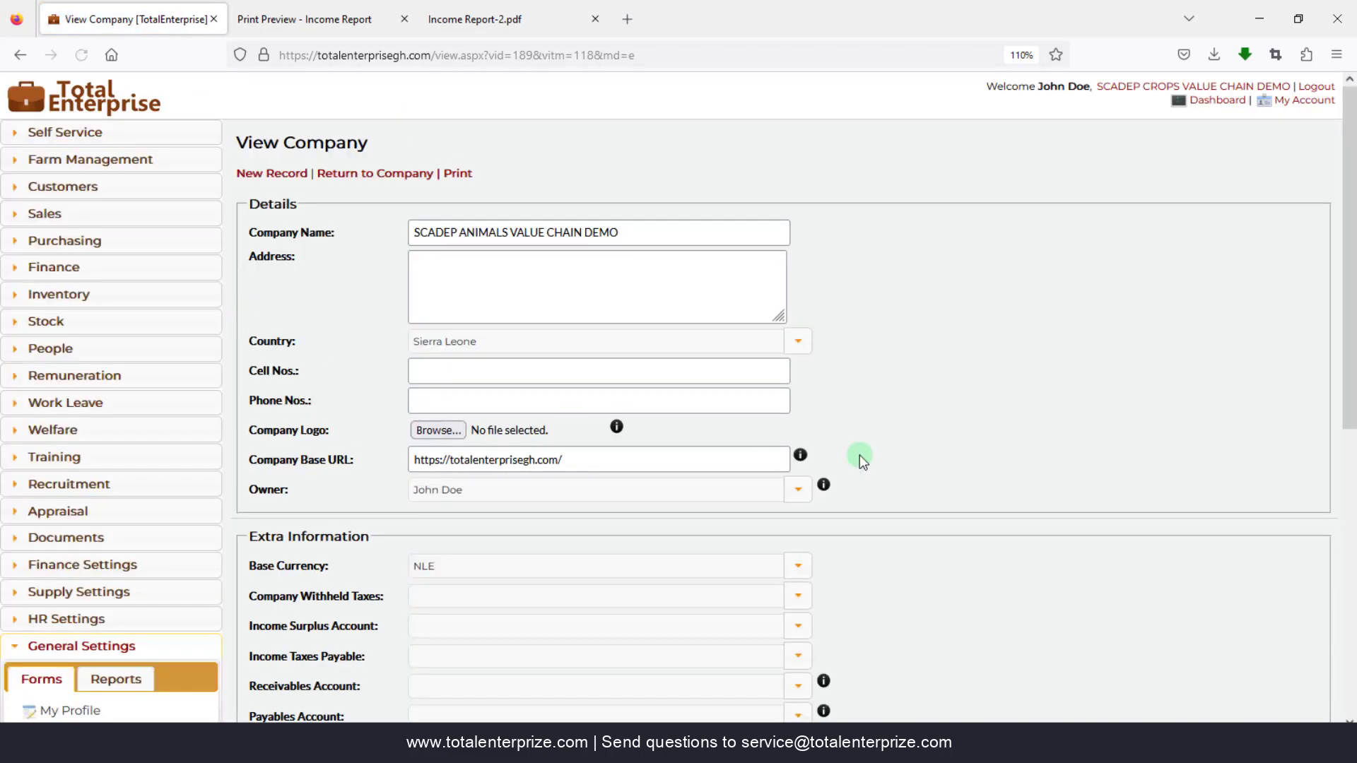
# - Open the printable Company Subscription By Id report from the company record
pyautogui.scroll(-6, 925, 602)
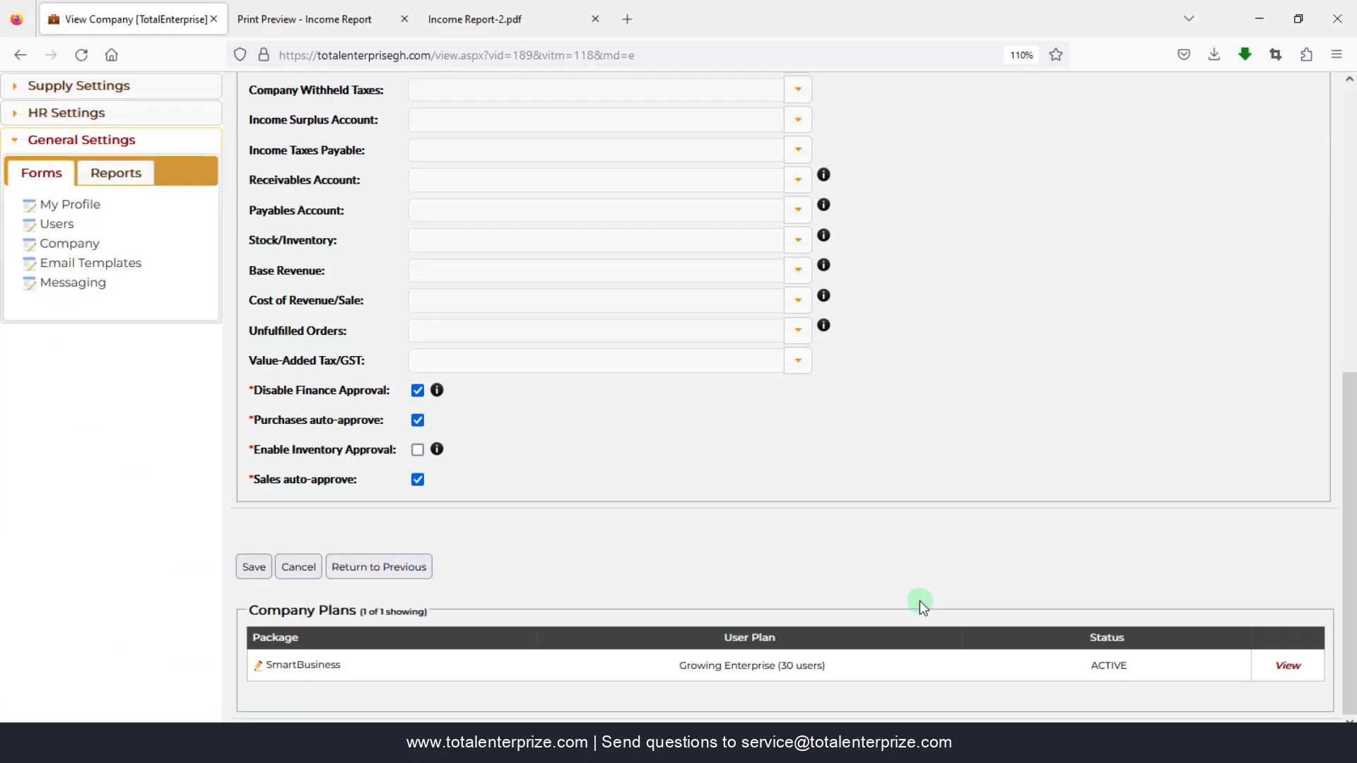
pyautogui.scroll(6, 906, 600)
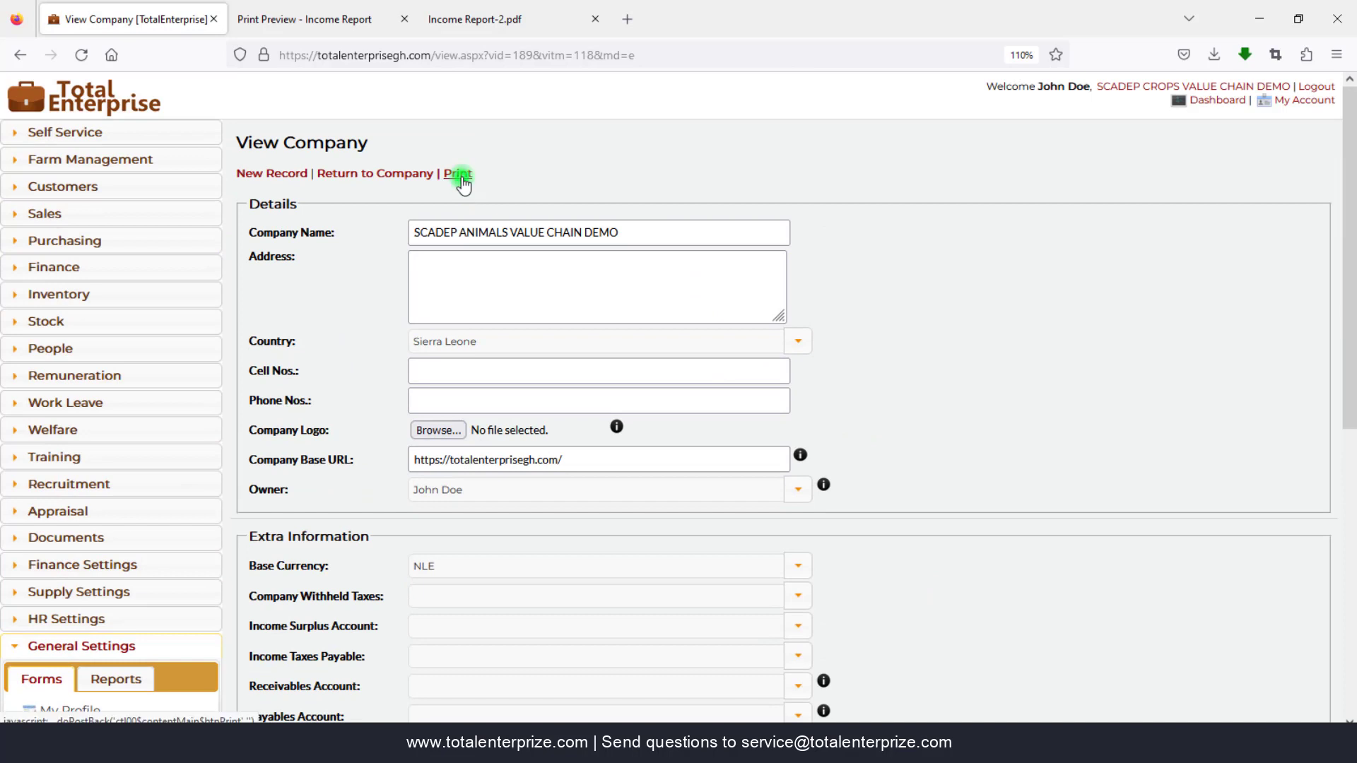
pyautogui.click(458, 174)
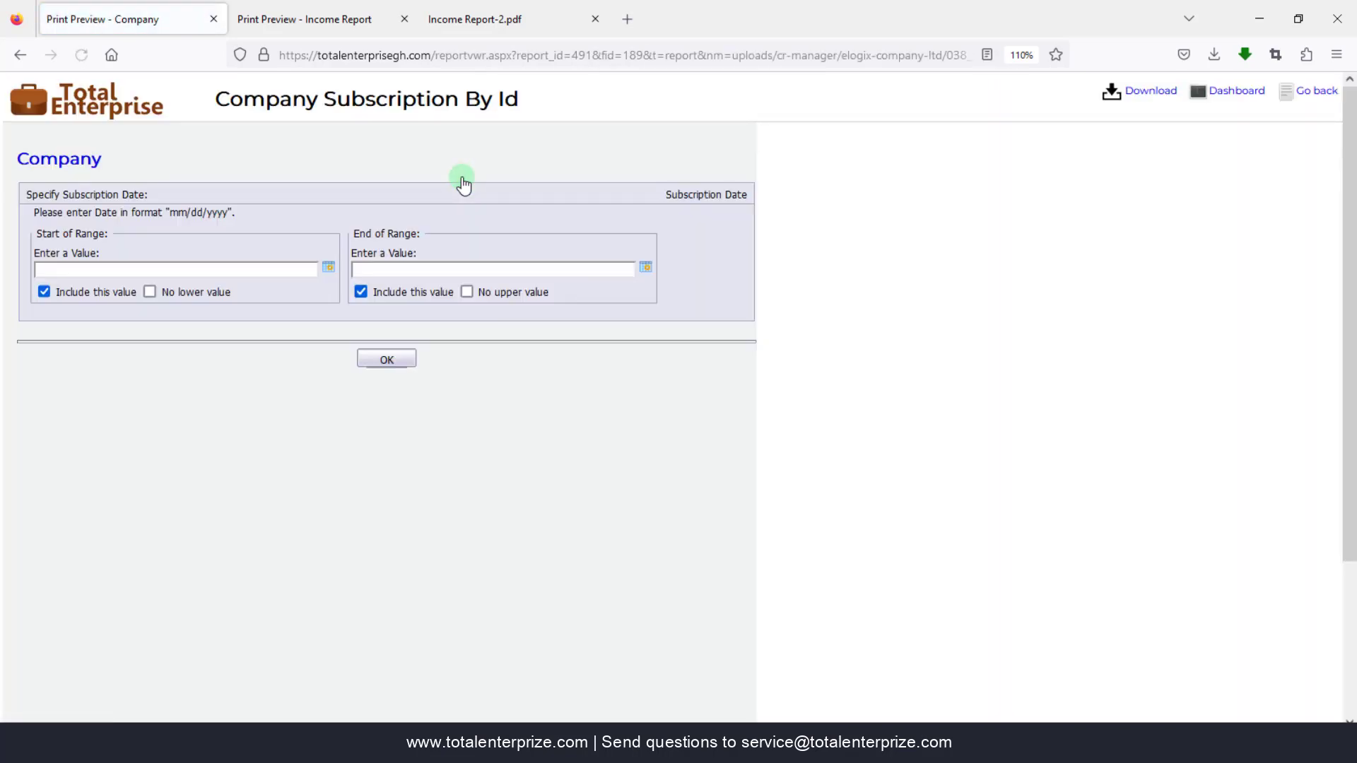
pyautogui.click(386, 358)
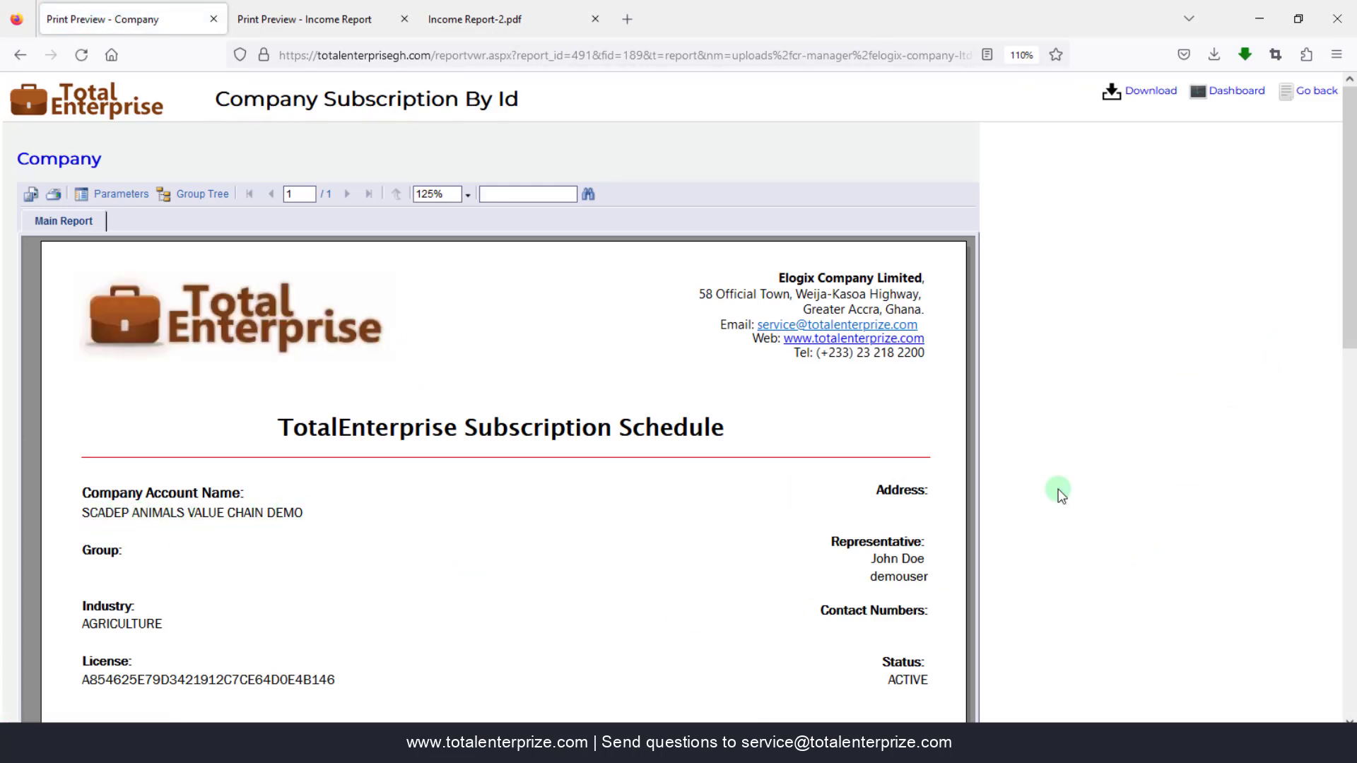
pyautogui.scroll(-5, 1148, 614)
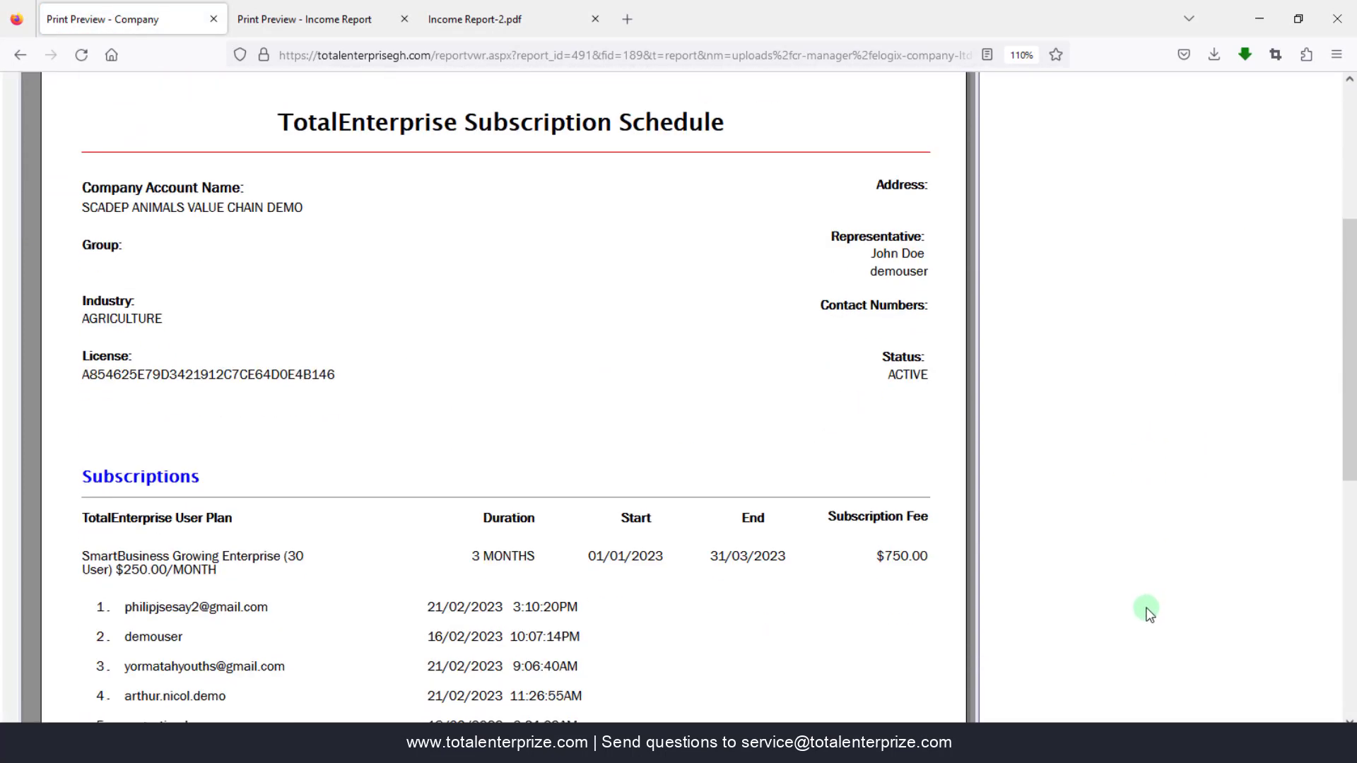
pyautogui.scroll(-1, 1148, 612)
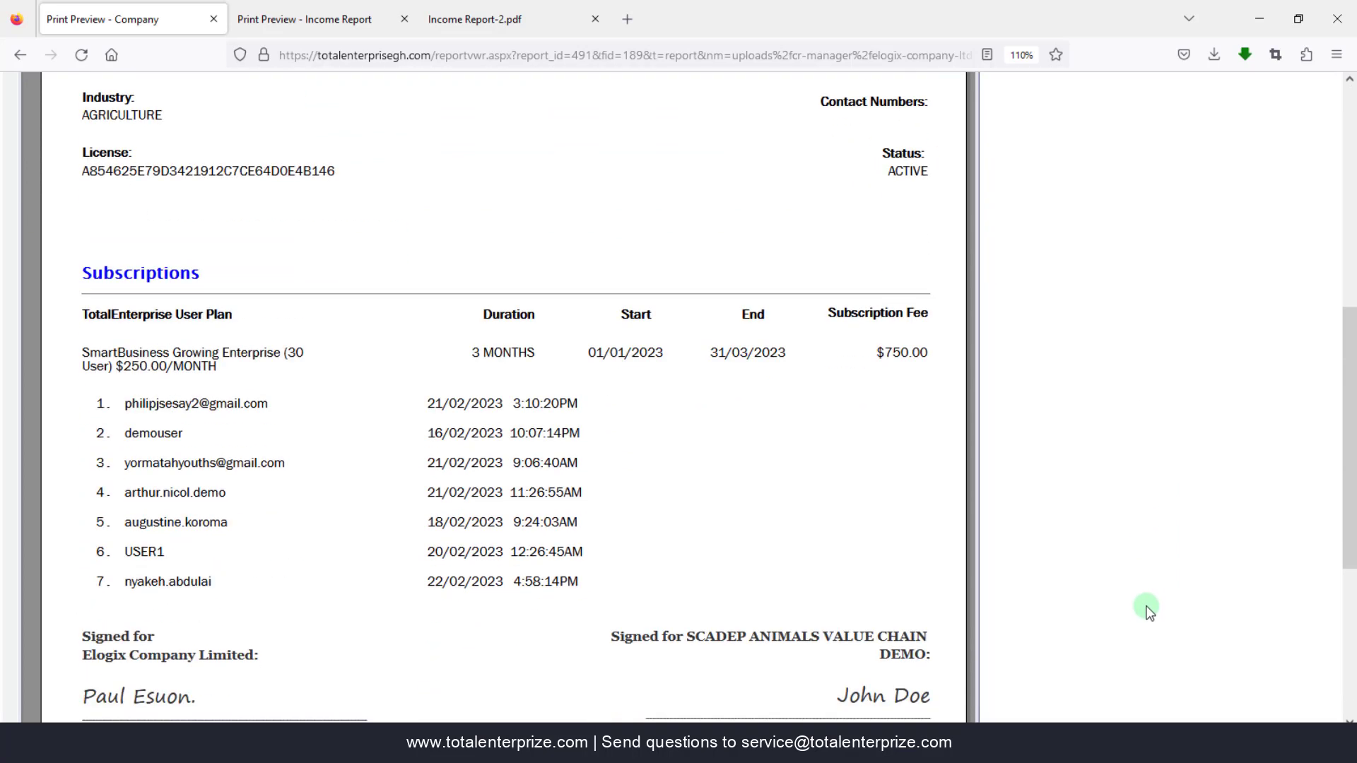
pyautogui.scroll(-1, 1148, 612)
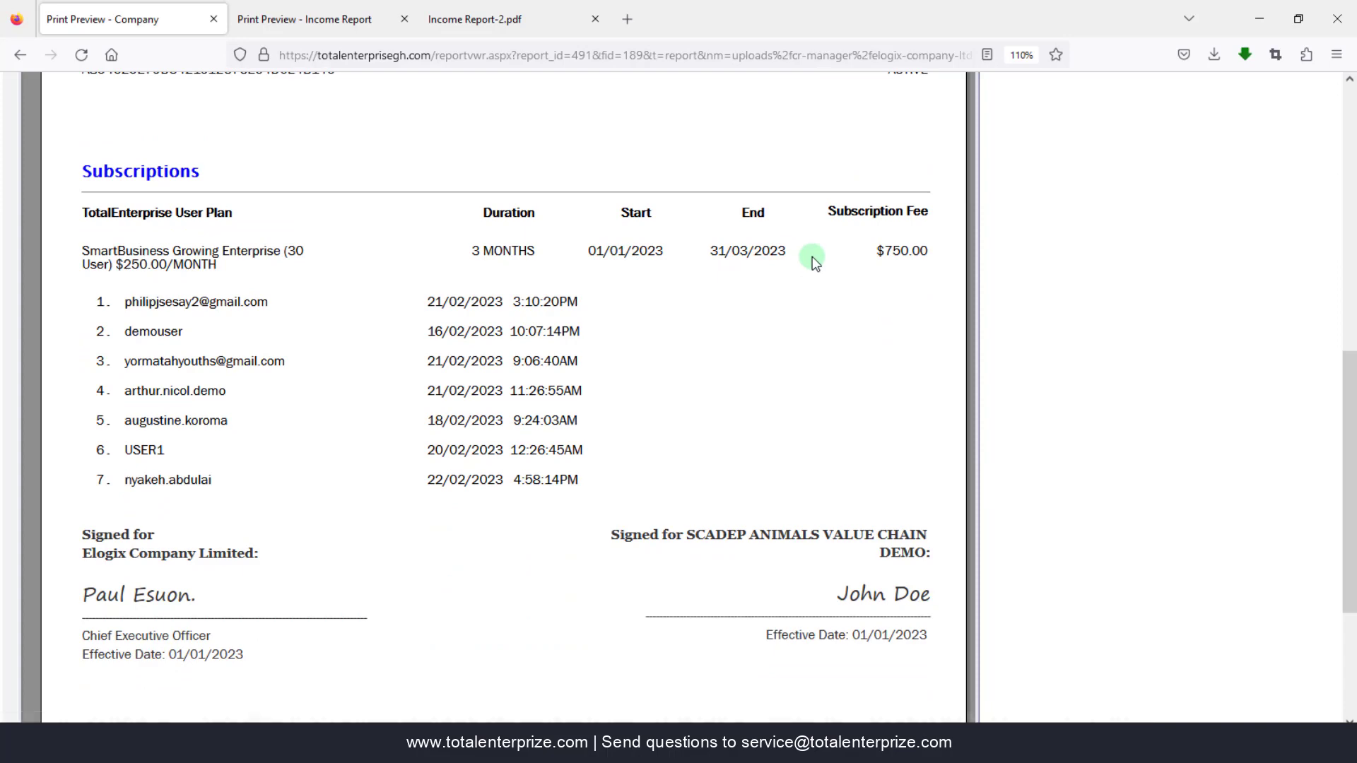
pyautogui.scroll(-3, 1097, 562)
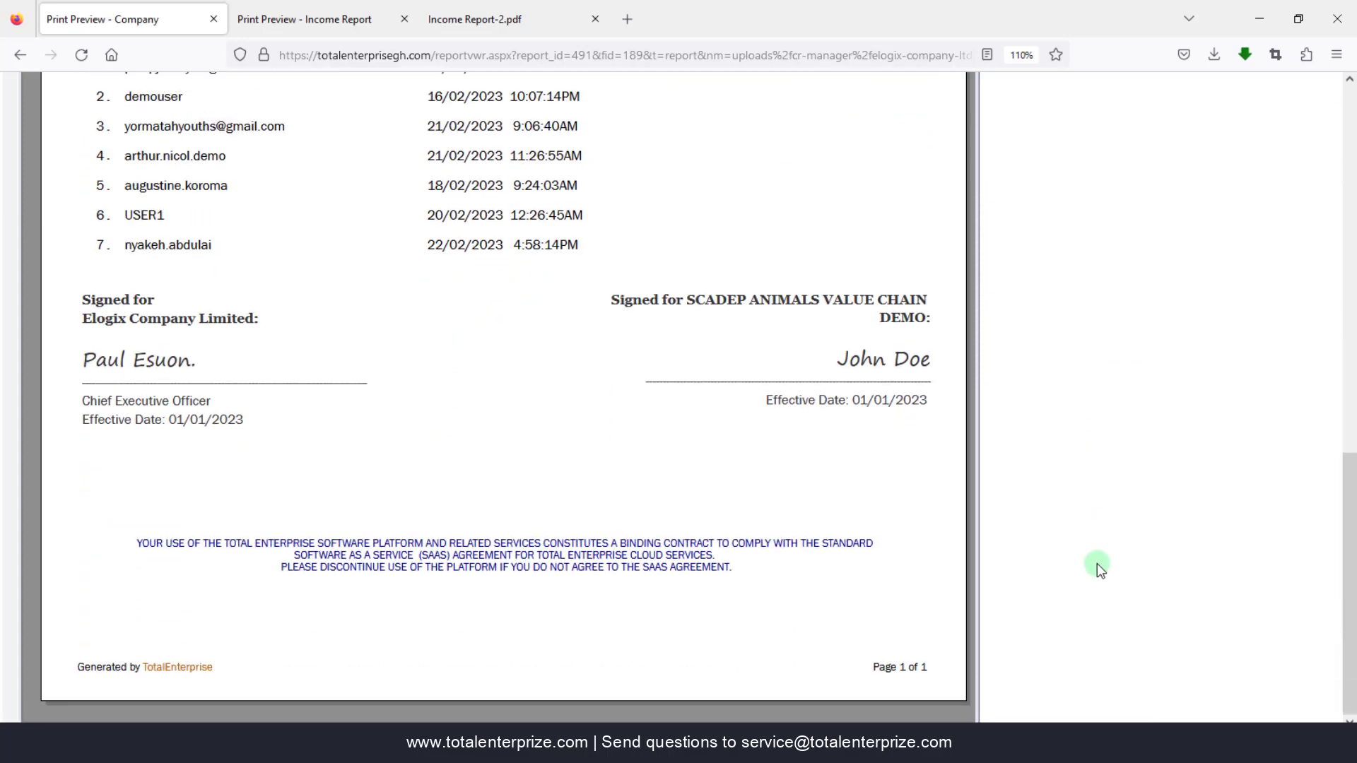
pyautogui.scroll(8, 1097, 562)
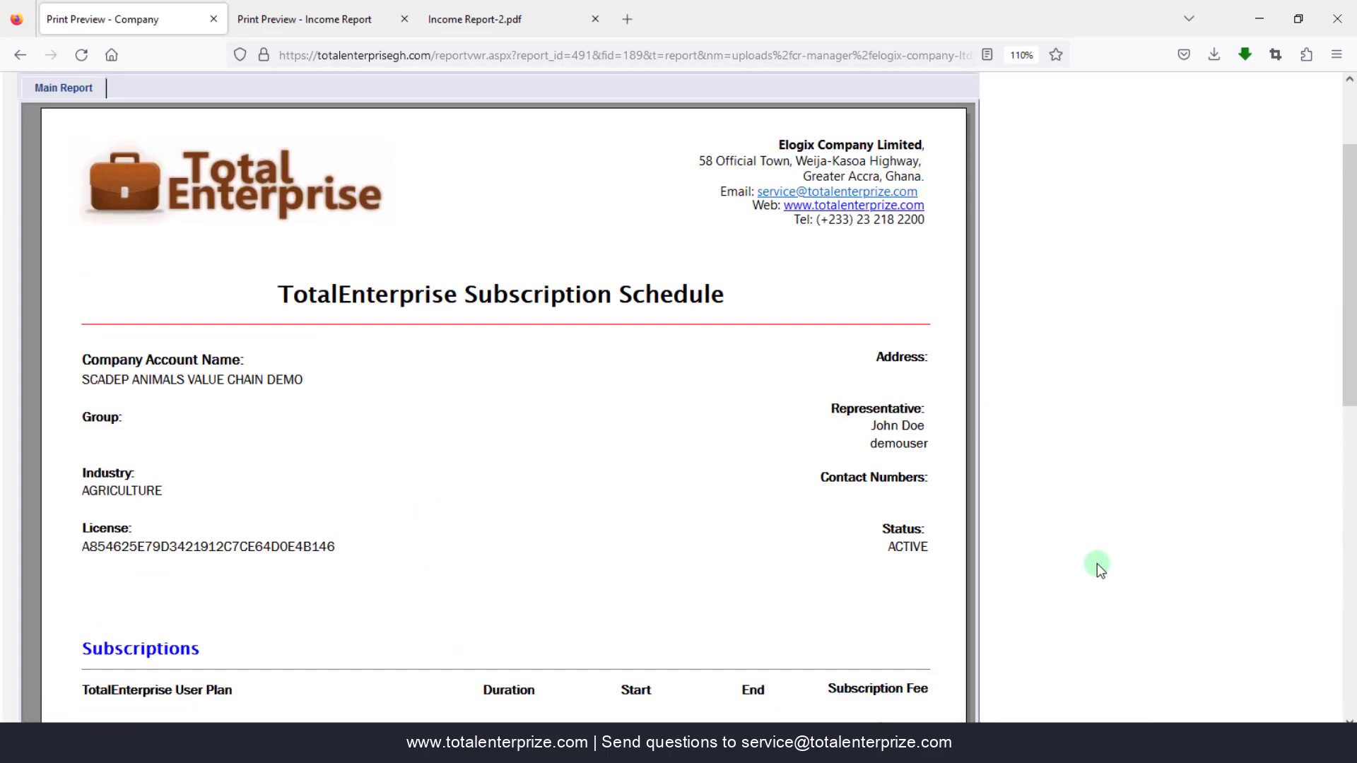
pyautogui.scroll(-3, 1097, 563)
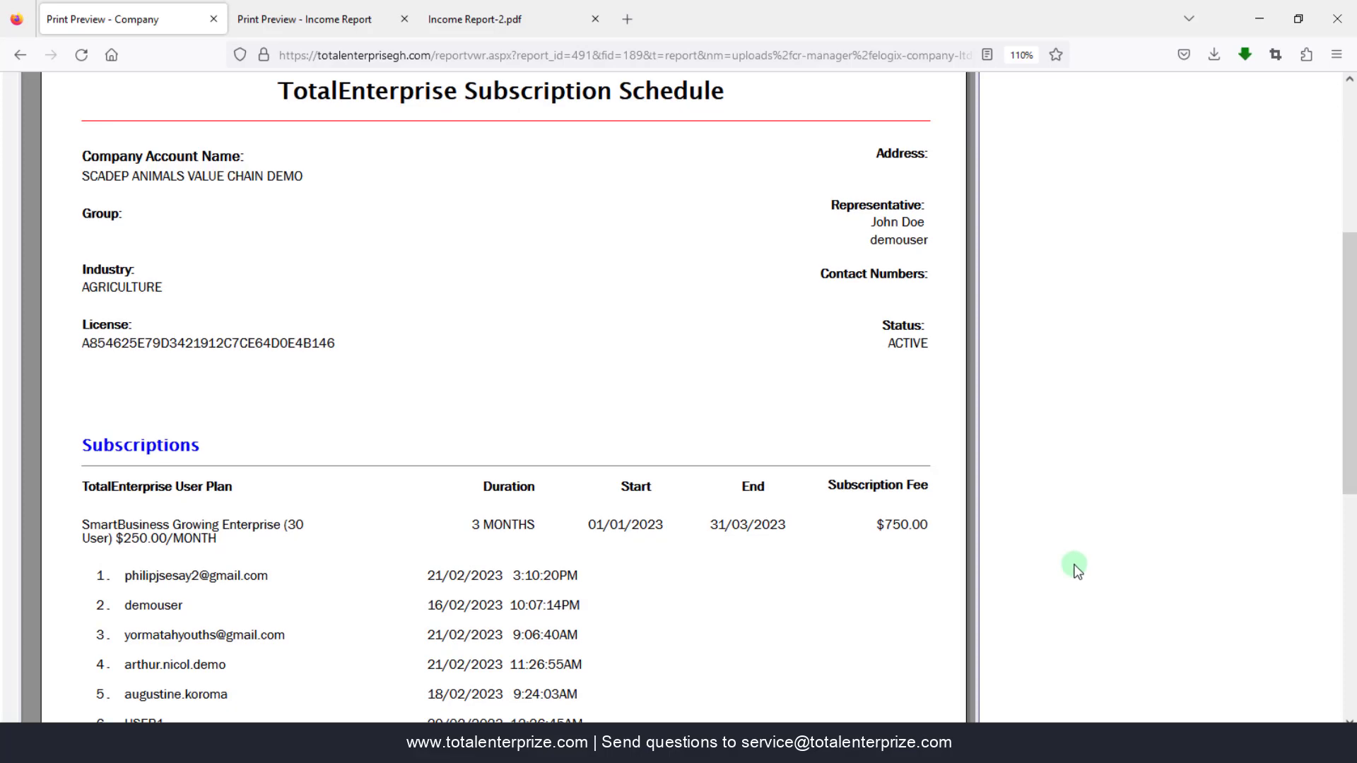
pyautogui.scroll(5, 1076, 569)
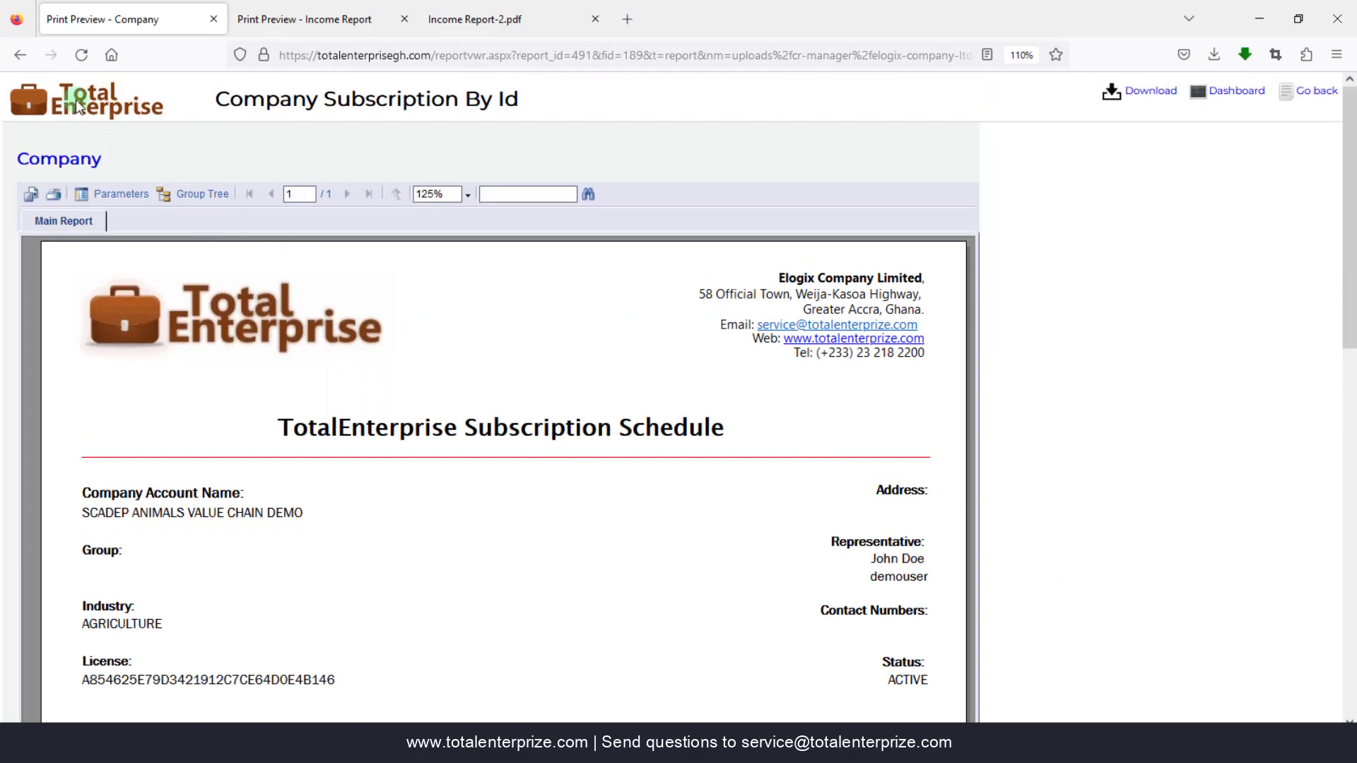
pyautogui.click(17, 56)
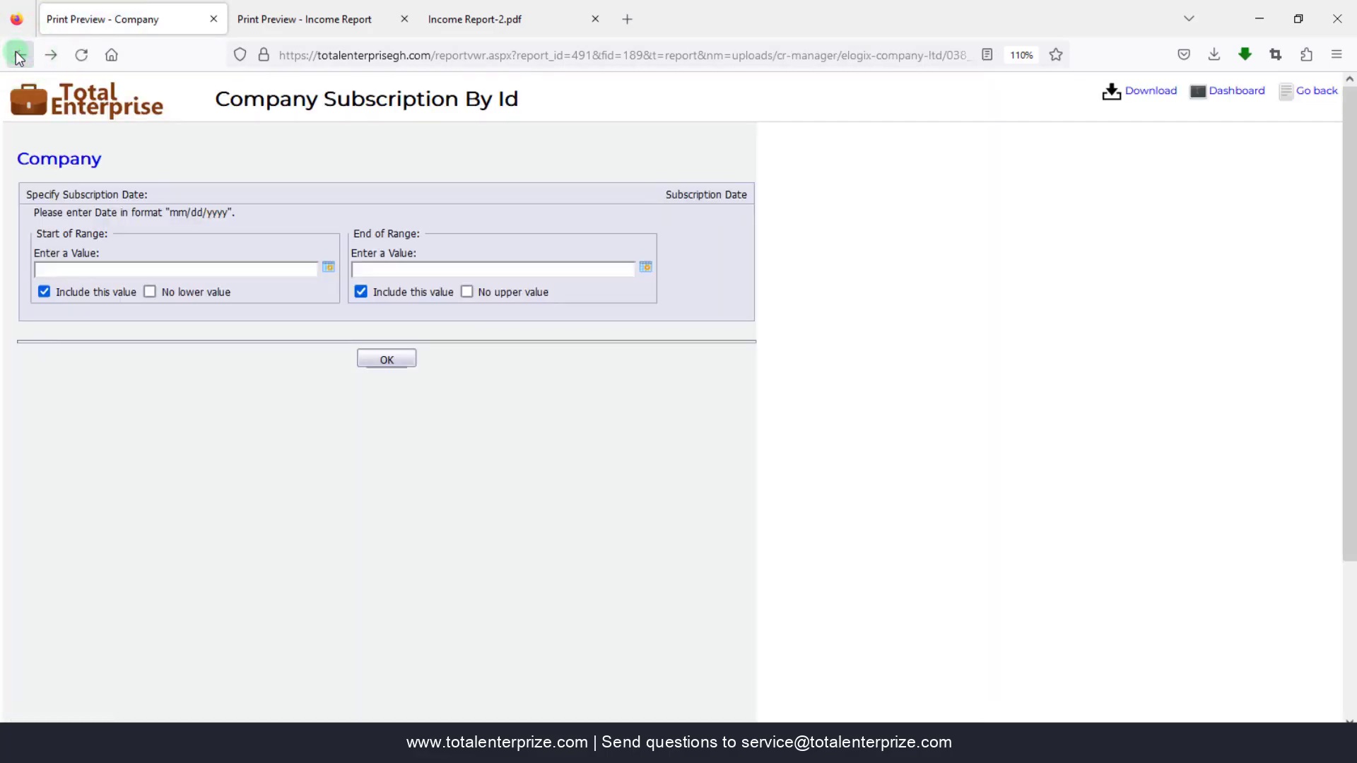
# - Return to the TotalEnterprise dashboard and bring the MacMag products workbook forward in Excel
pyautogui.click(17, 57)
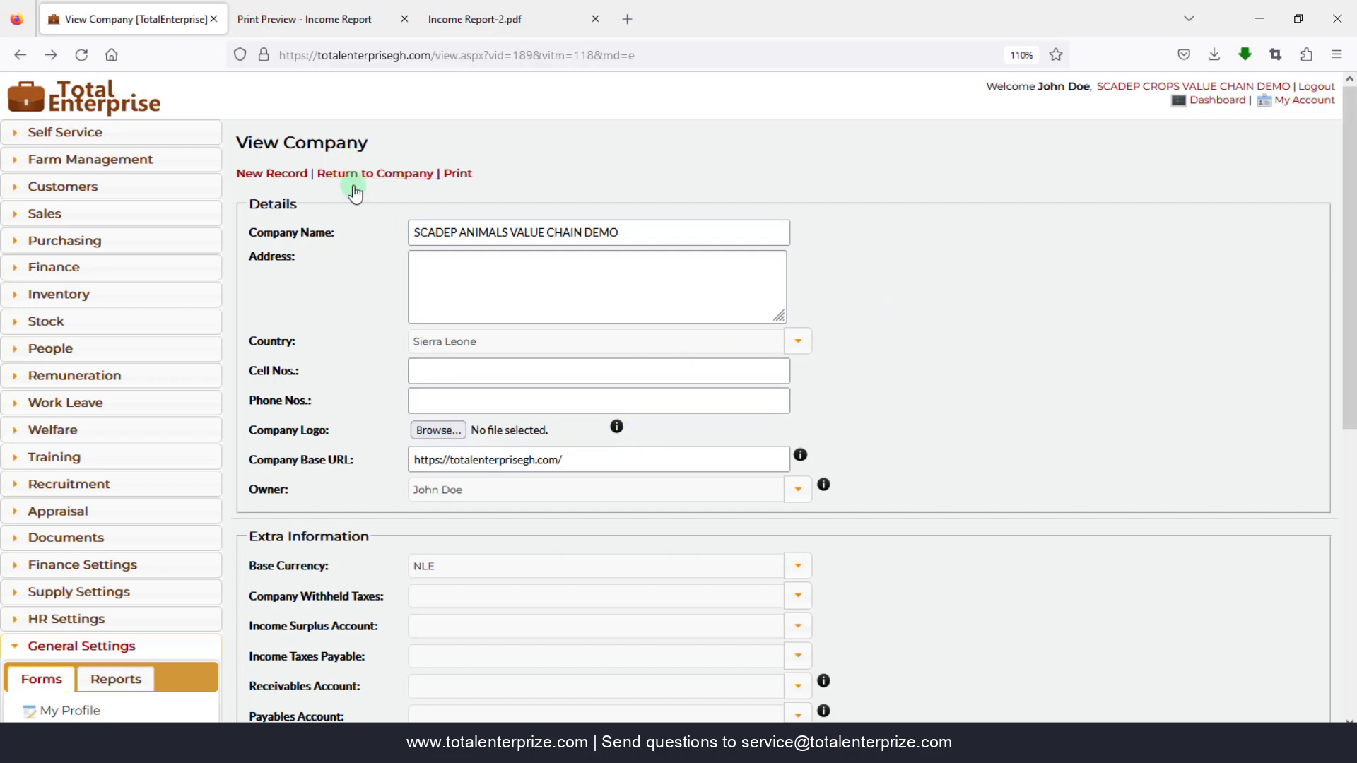
pyautogui.click(1210, 100)
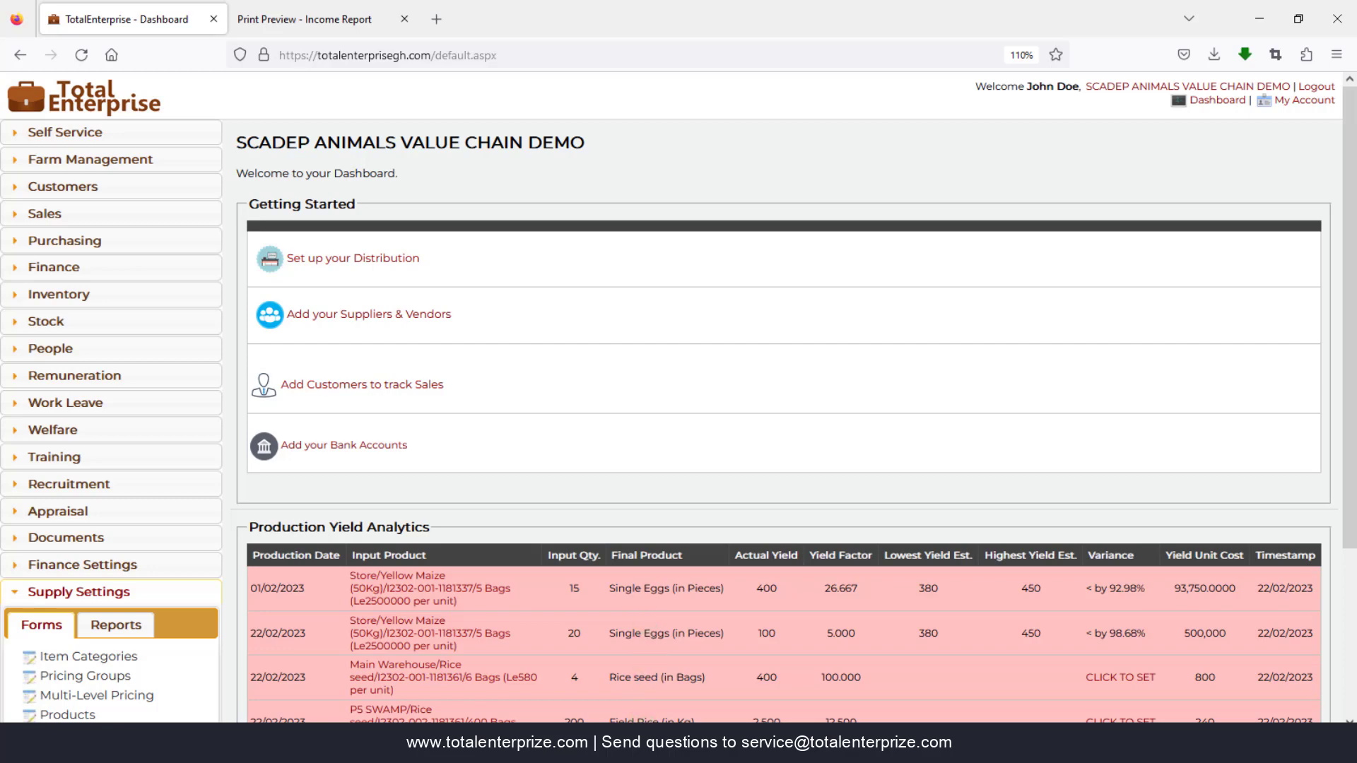
pyautogui.moveTo(639, 749)
pyautogui.click(730, 671)
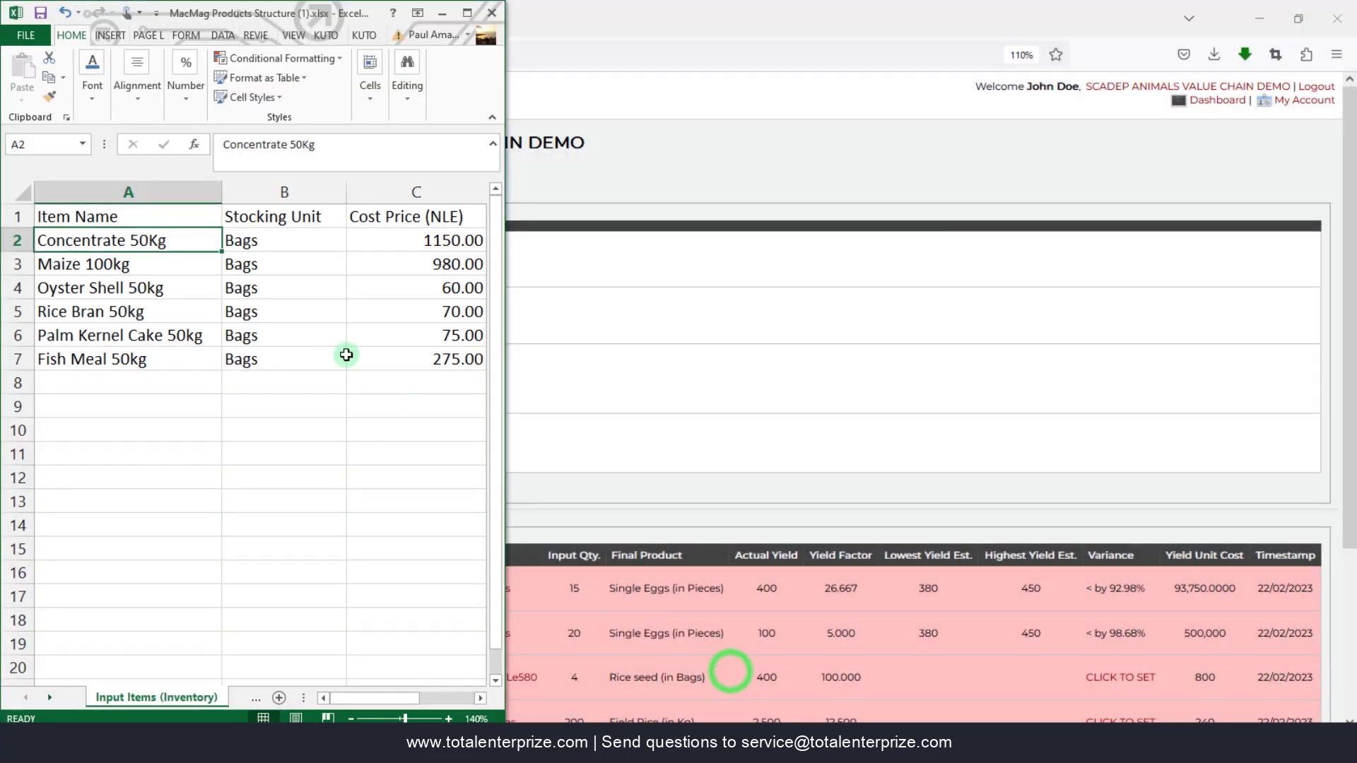
# - Widen the MacMag workbook and switch to the Products Structure (version 1) workbook
pyautogui.moveTo(505, 448); pyautogui.dragTo(798, 454)
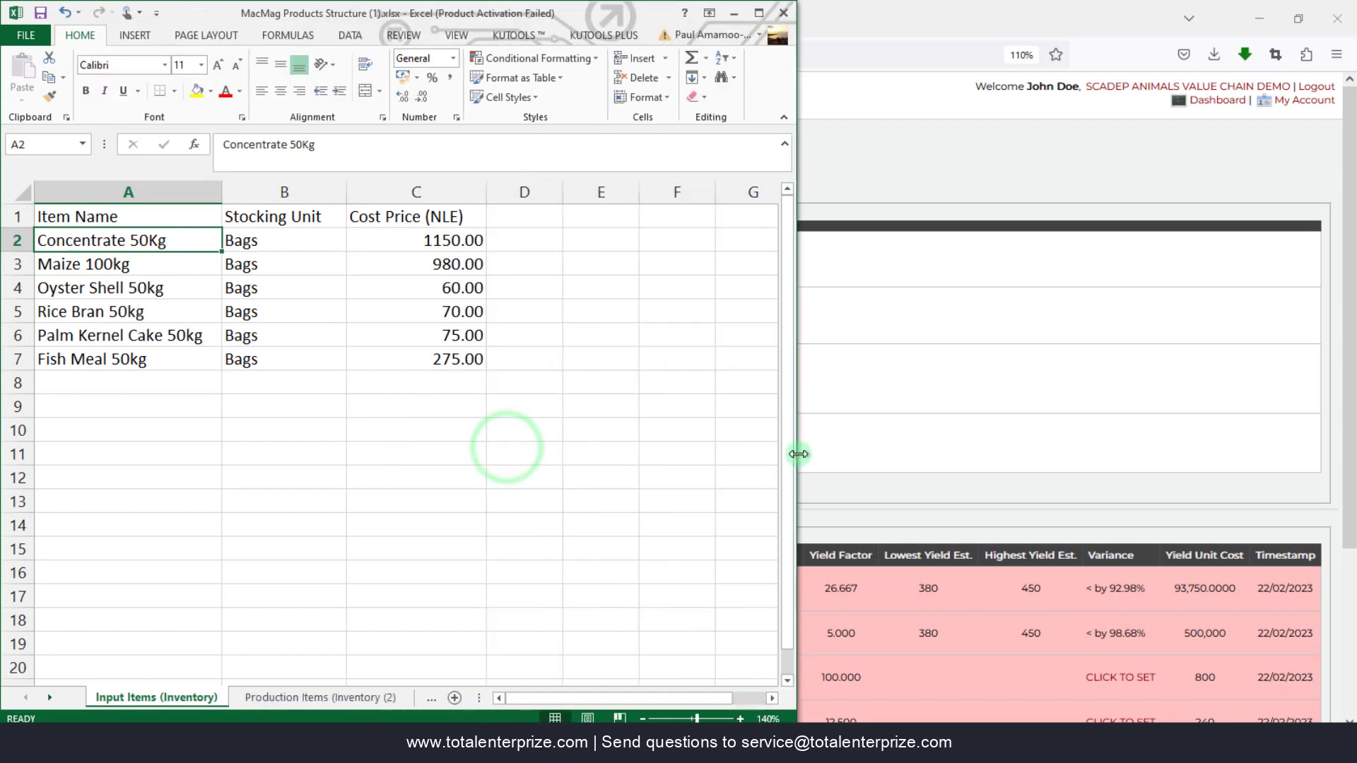
pyautogui.moveTo(639, 749)
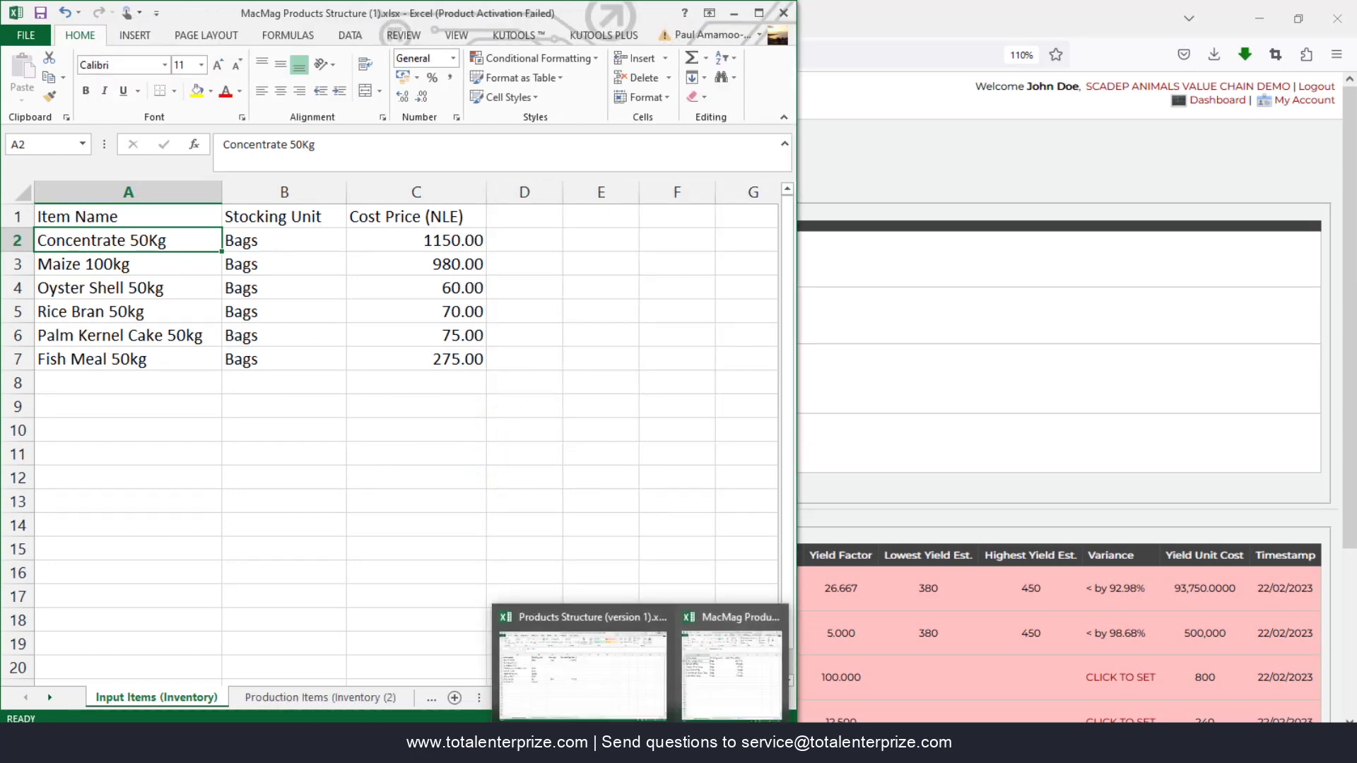
pyautogui.click(563, 676)
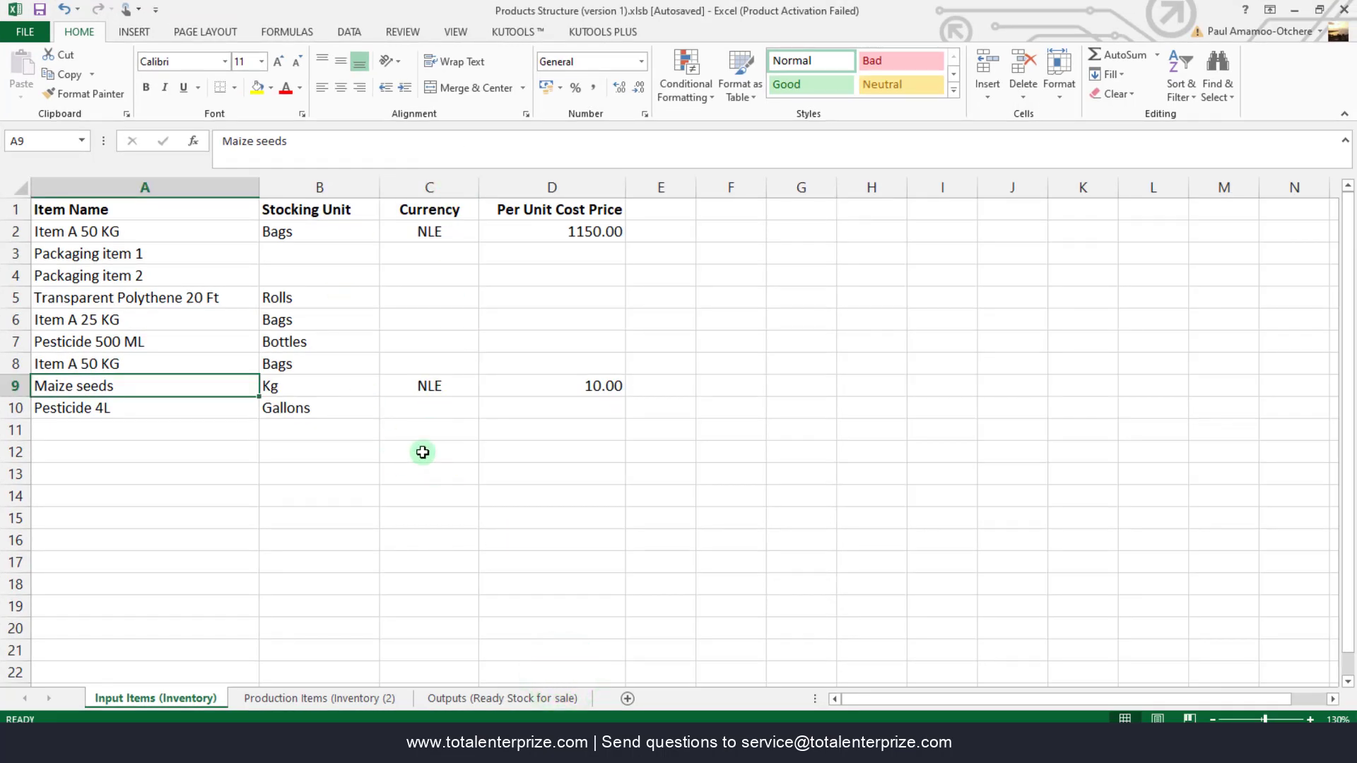
# - Review the Outputs currencies (USD, GBP) and Production Items sheets, then bring MacMag forward again
pyautogui.click(485, 700)
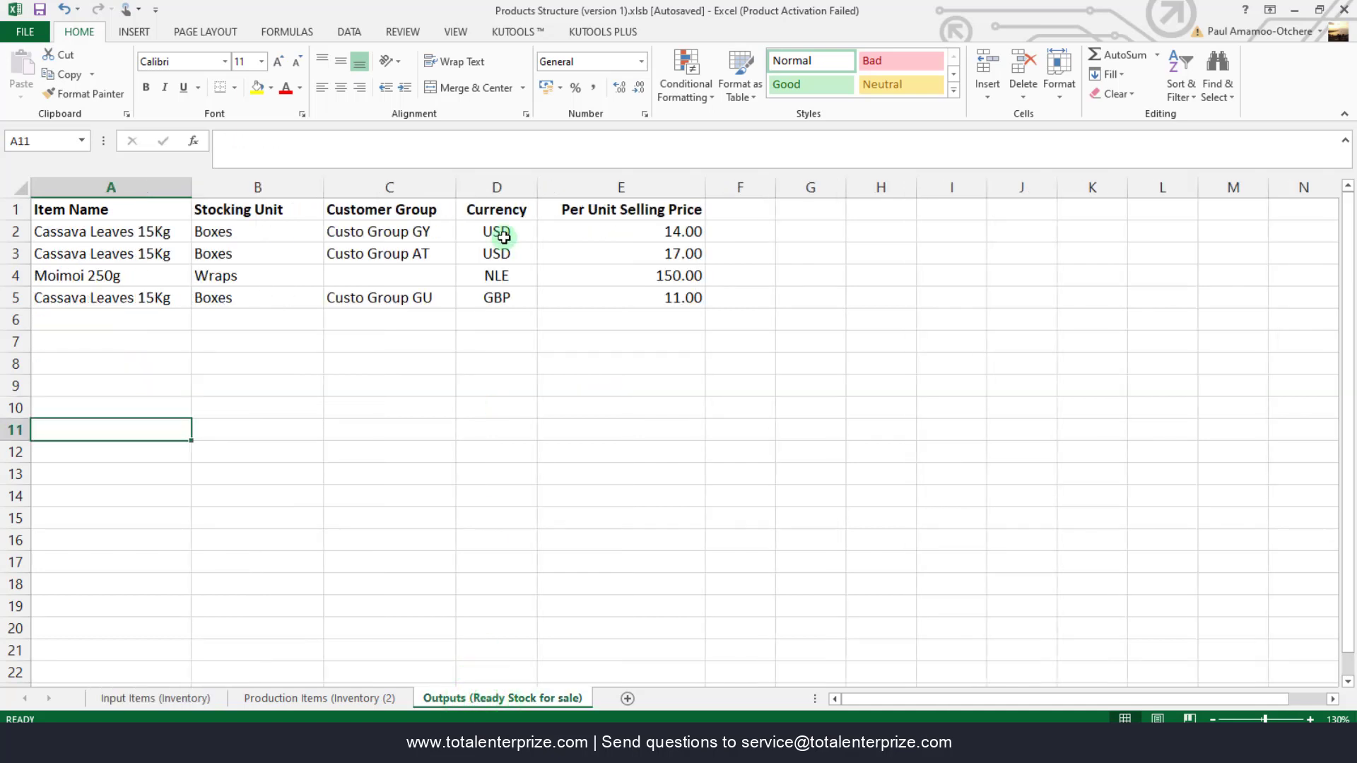
pyautogui.click(509, 296)
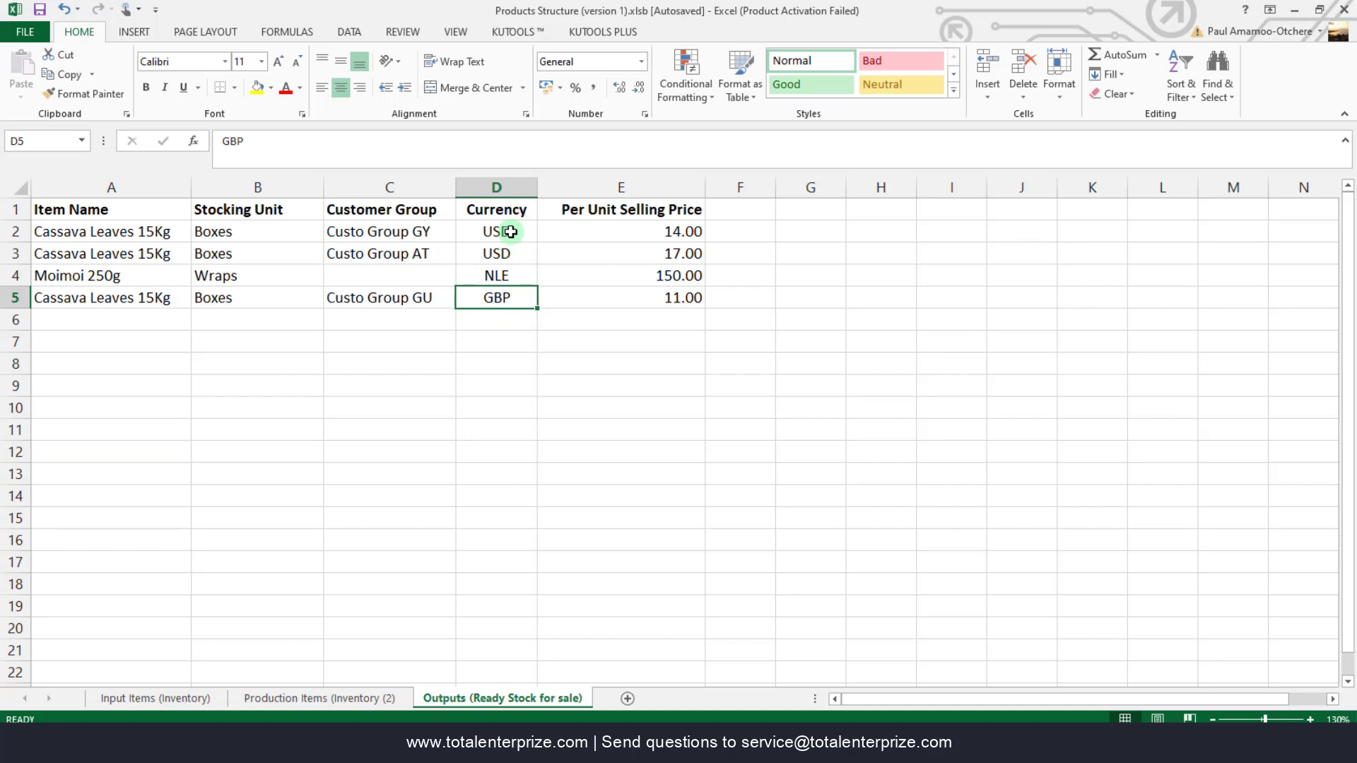
pyautogui.click(510, 231)
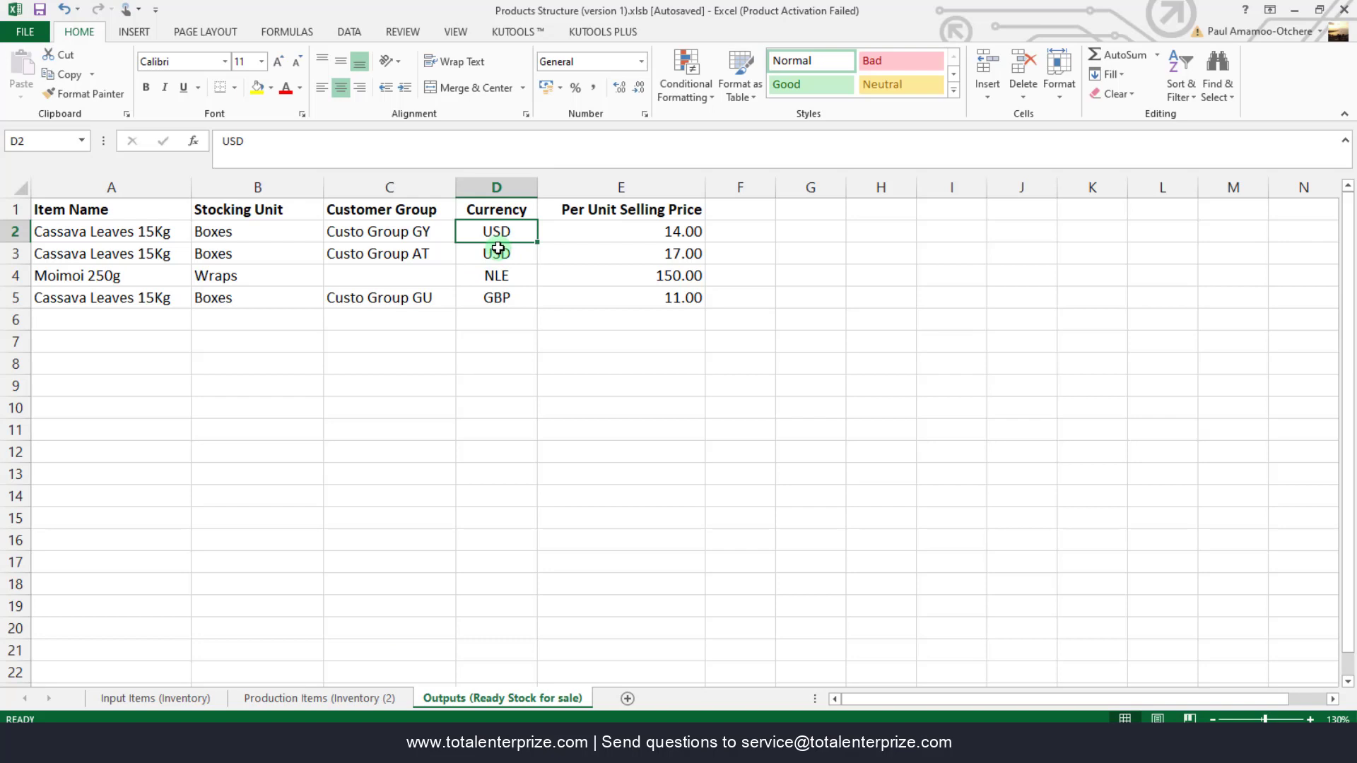
pyautogui.click(340, 699)
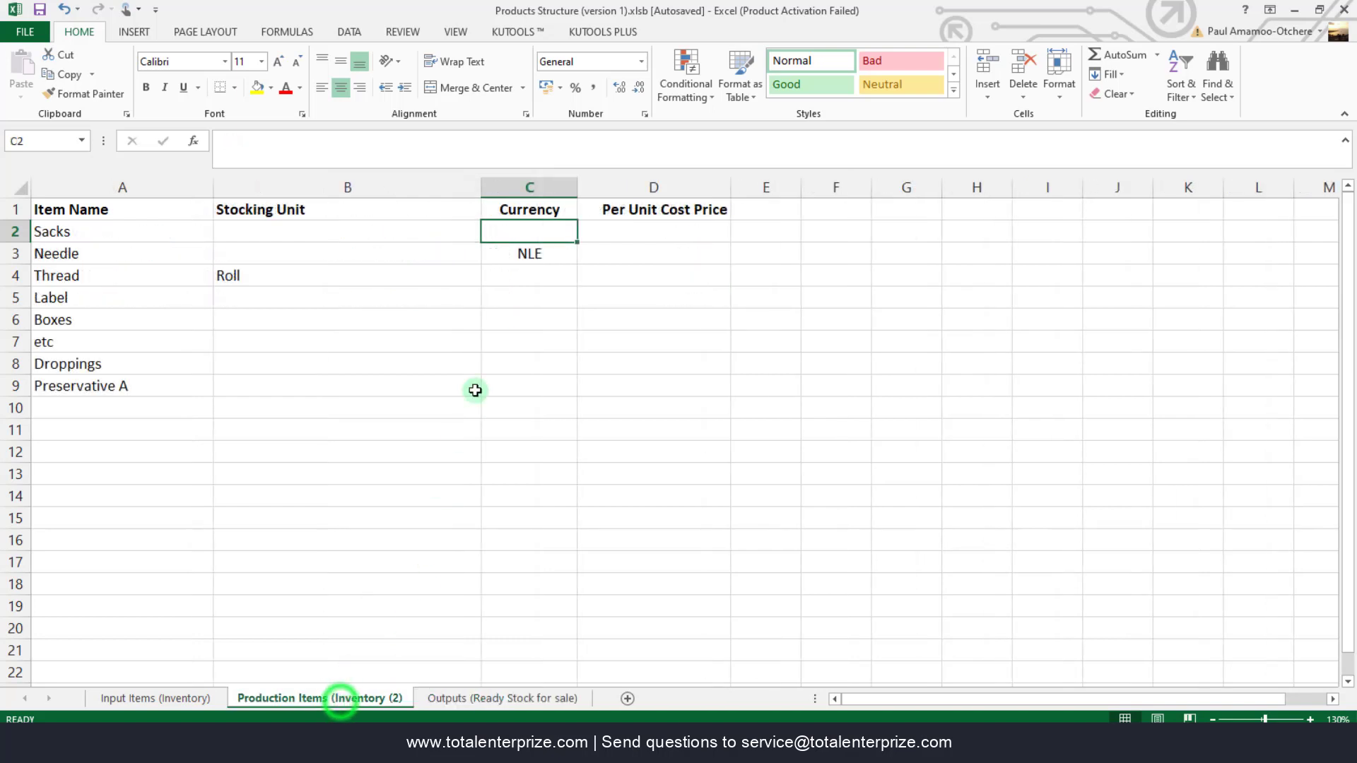
pyautogui.click(198, 699)
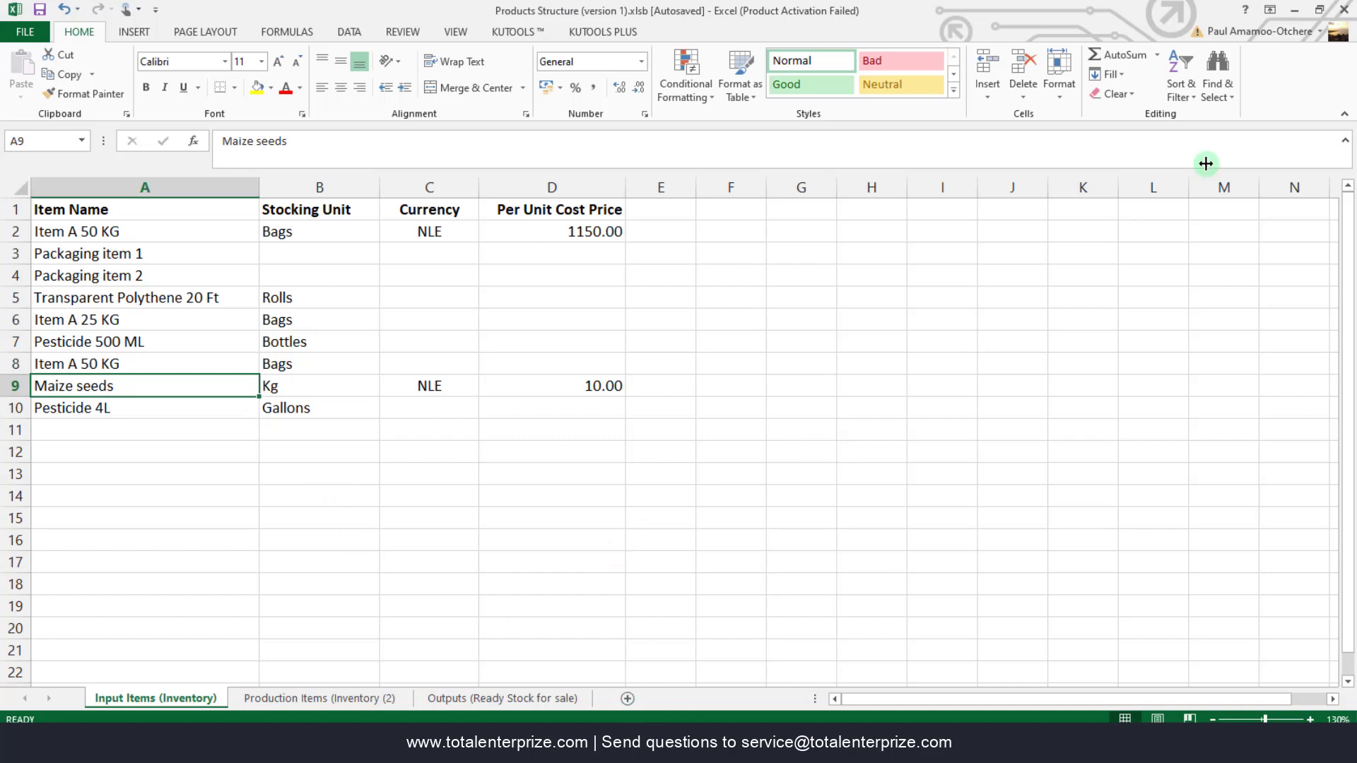
pyautogui.moveTo(643, 749)
pyautogui.click(735, 671)
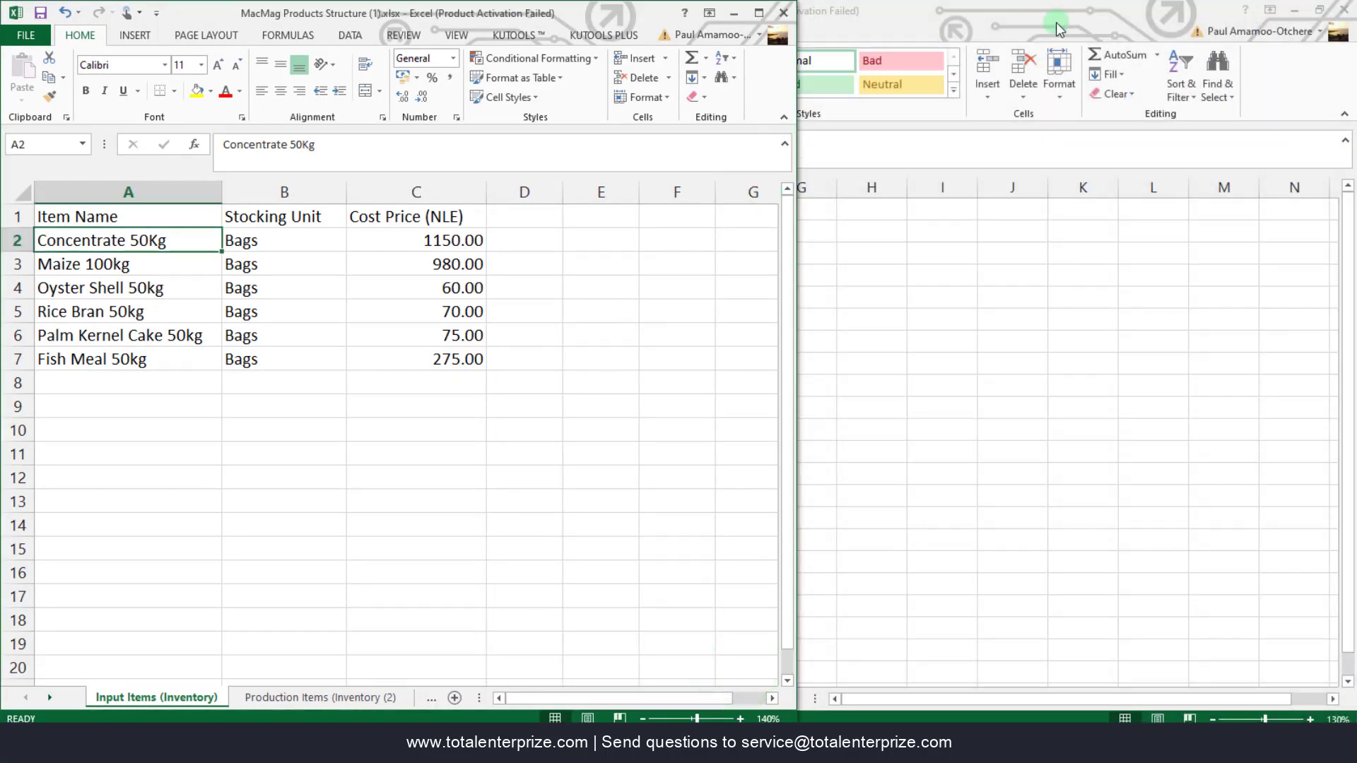
# - Minimize Products Structure, narrow the MacMag window, and bring the TotalEnterprise dashboard forward
pyautogui.click(1070, 24)
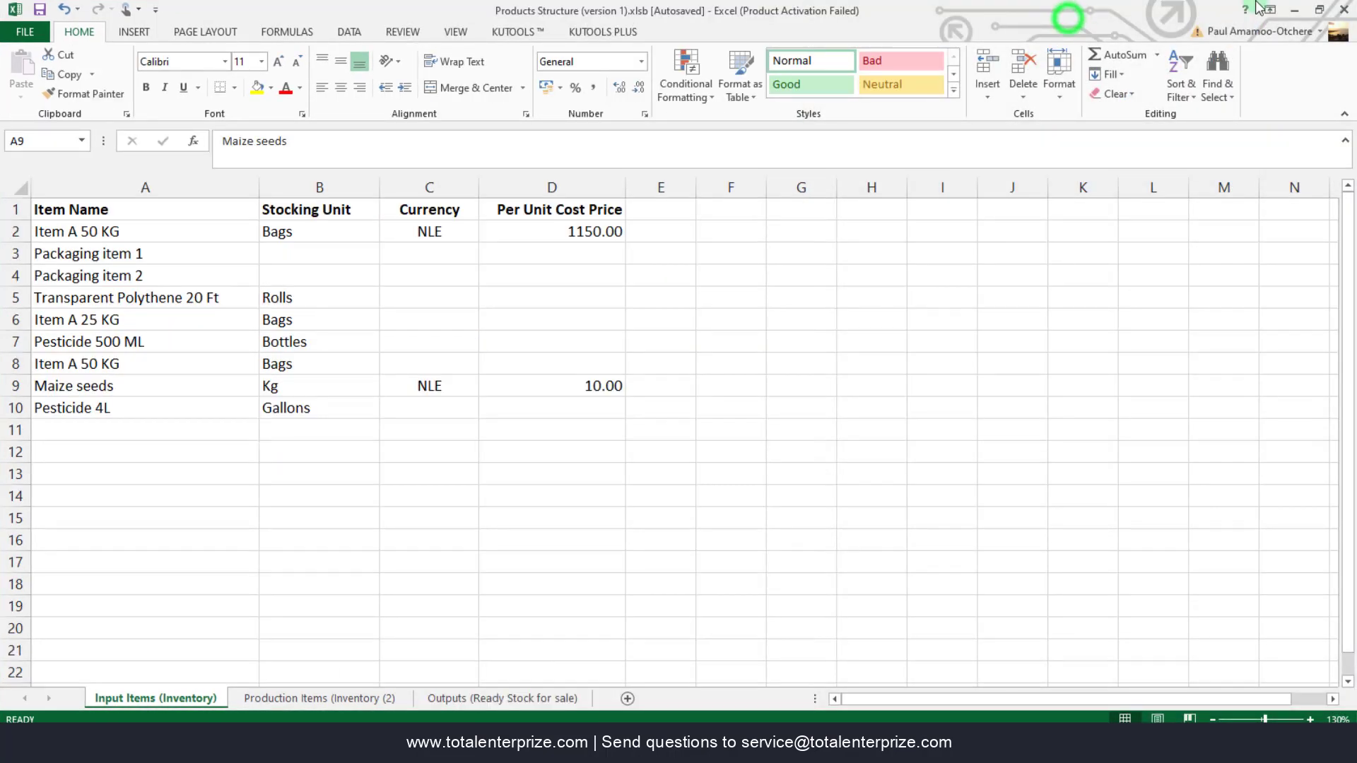
pyautogui.click(1299, 12)
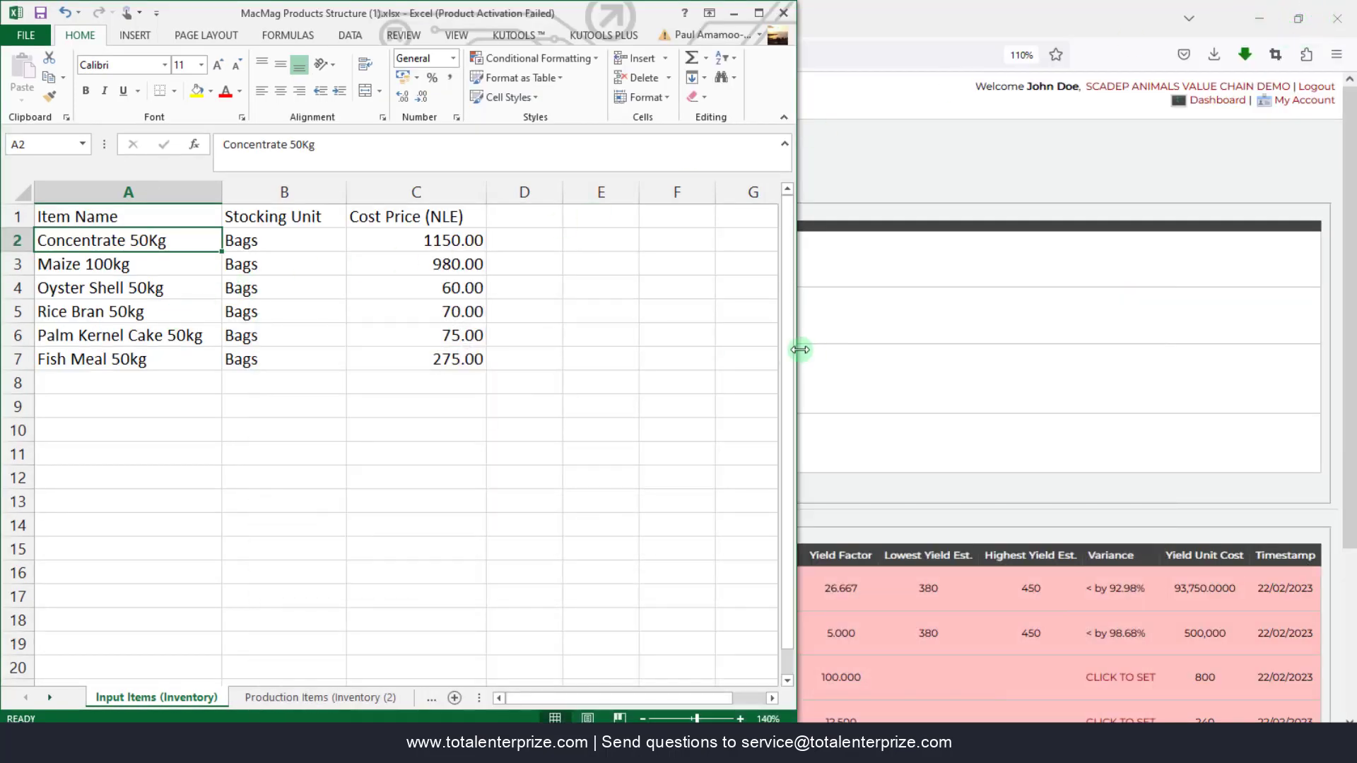
pyautogui.moveTo(799, 349); pyautogui.dragTo(758, 349)
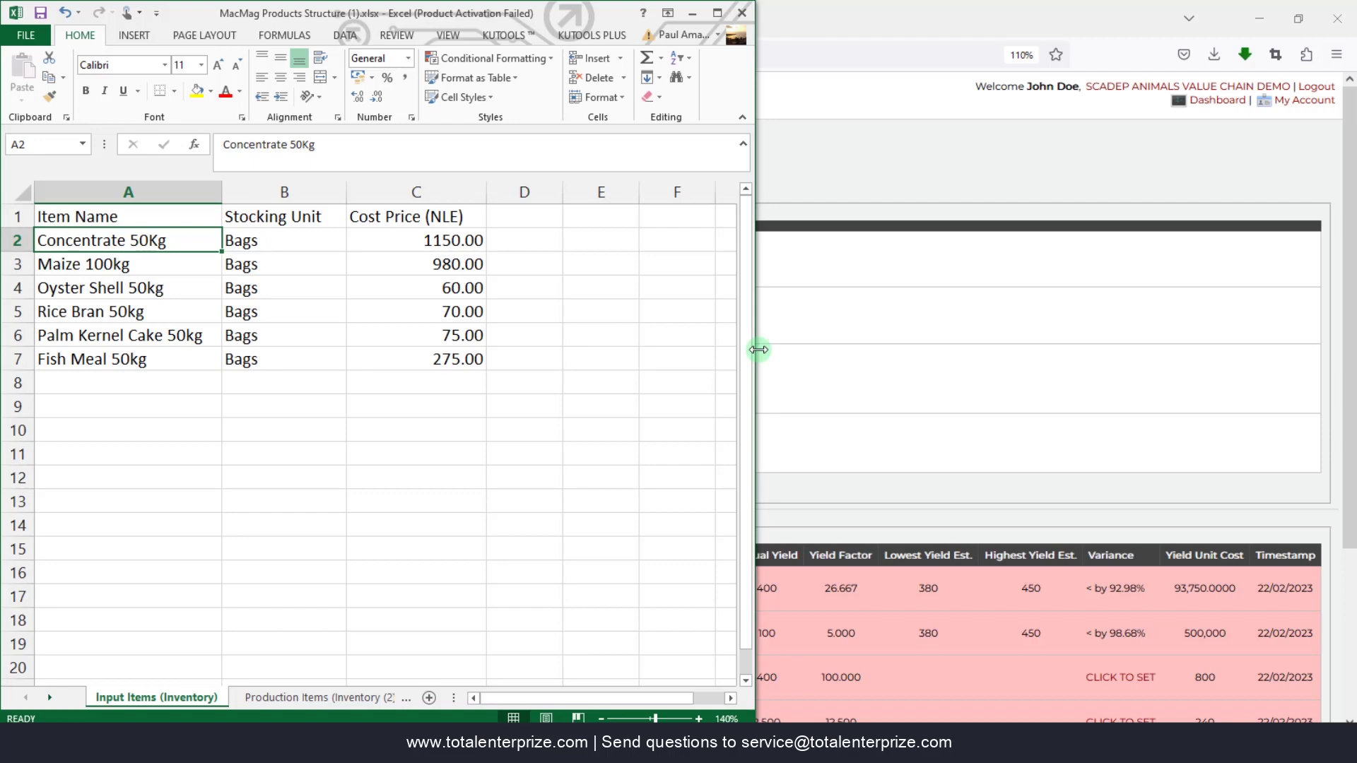
pyautogui.click(959, 300)
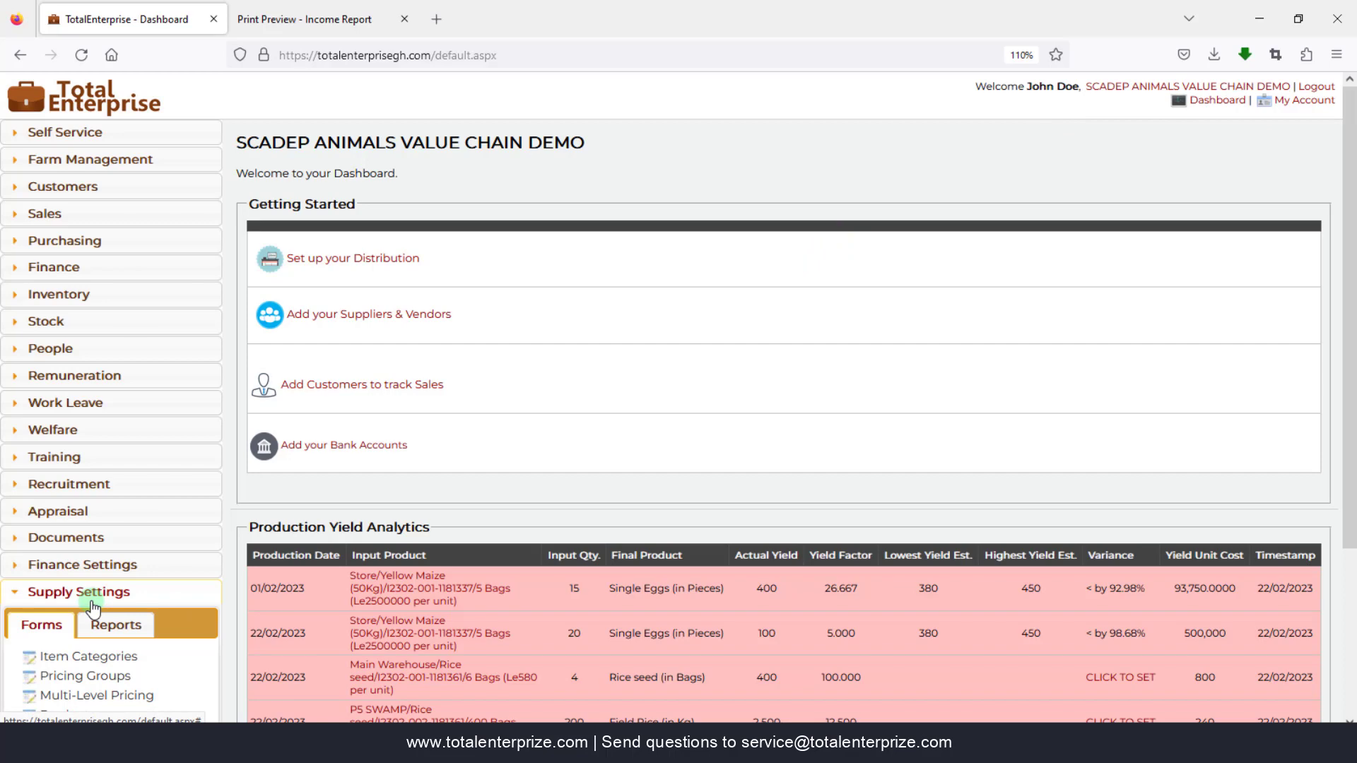
# - Open the Products list under supply settings and start a new product record
pyautogui.scroll(-2, 71, 551)
pyautogui.scroll(-2, 58, 505)
pyautogui.click(66, 498)
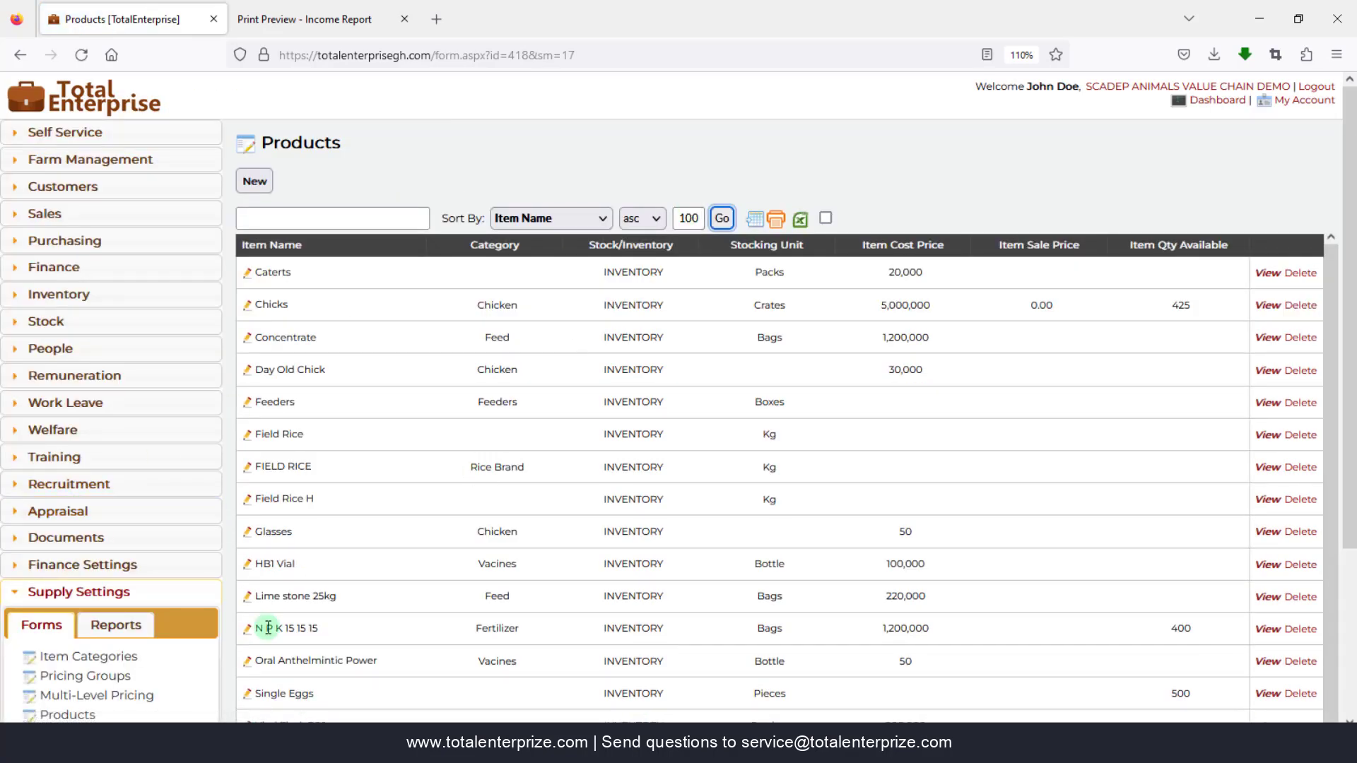
pyautogui.click(255, 183)
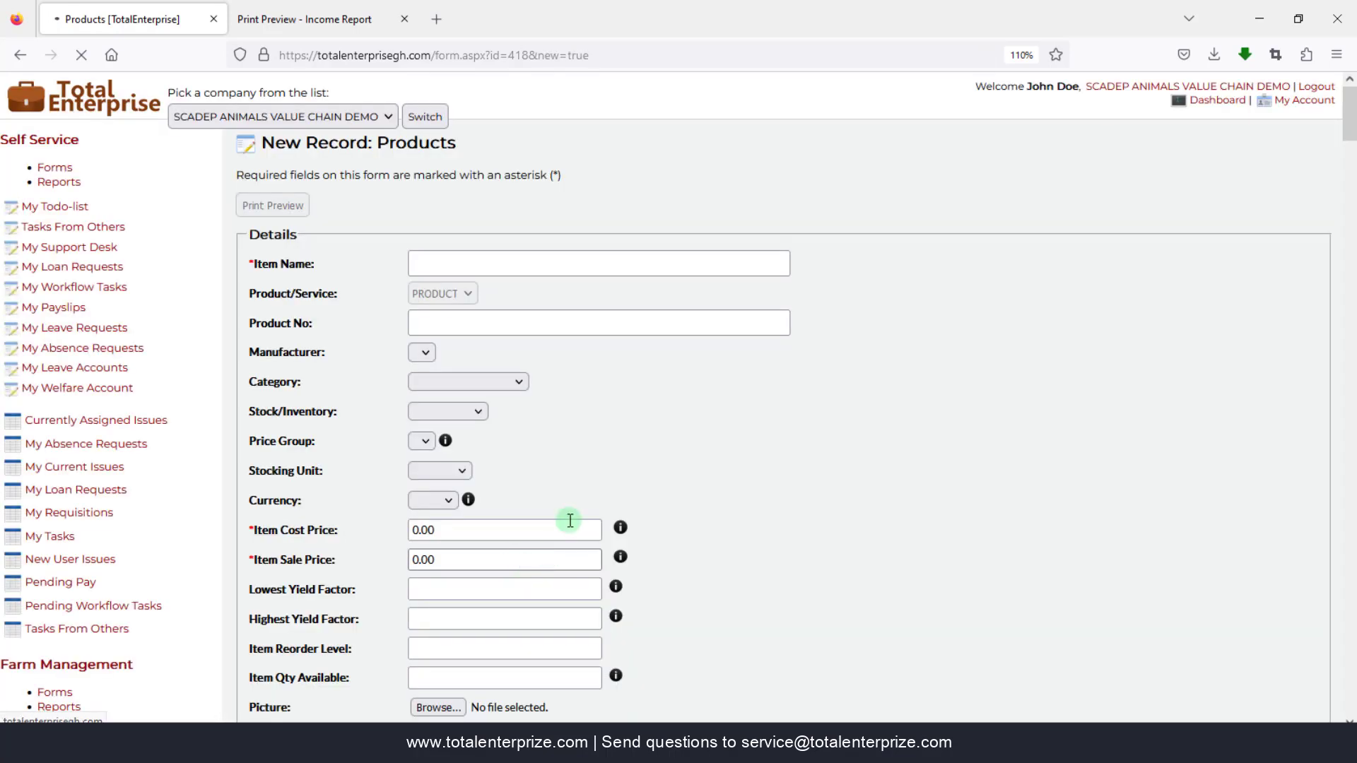
pyautogui.click(484, 255)
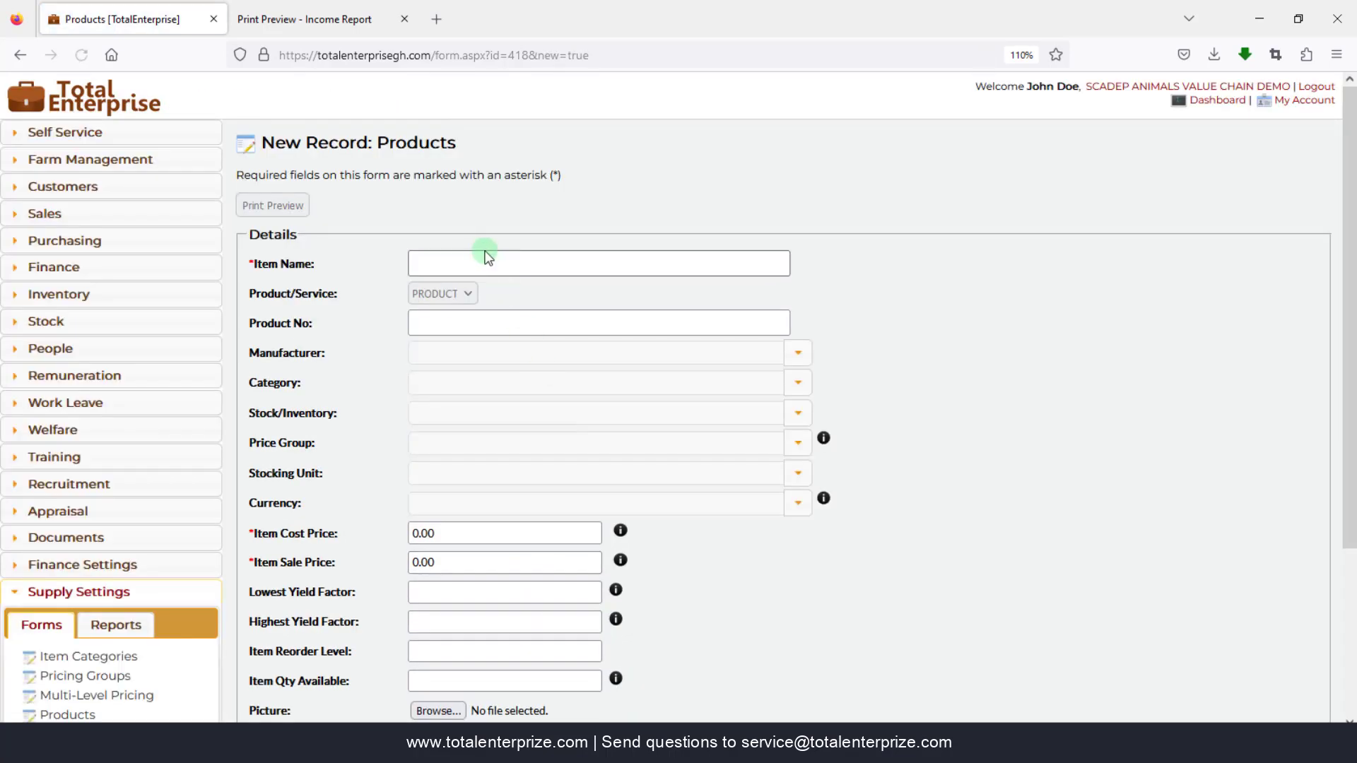
# - Arrange the browser and the Excel sheet side by side on screen
pyautogui.moveTo(548, 10); pyautogui.dragTo(1355, 5)
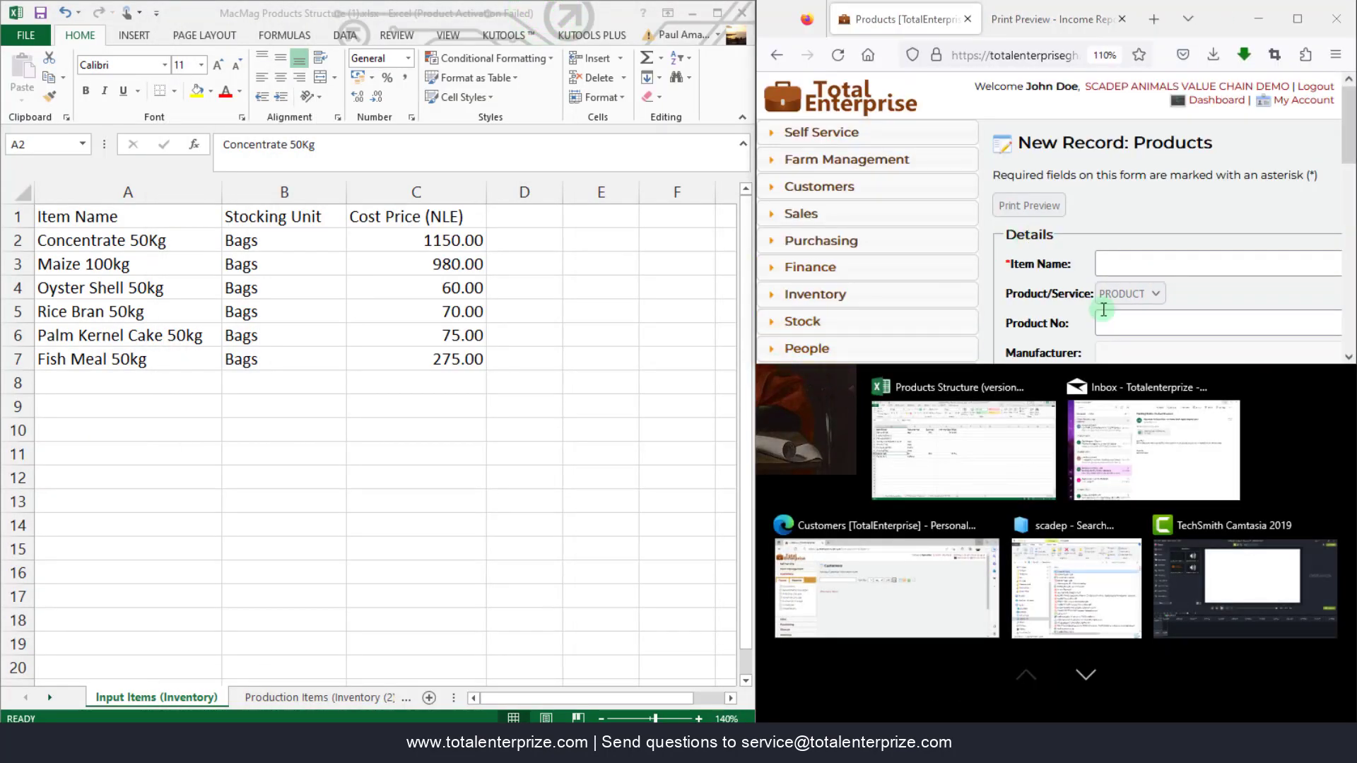
pyautogui.click(1016, 266)
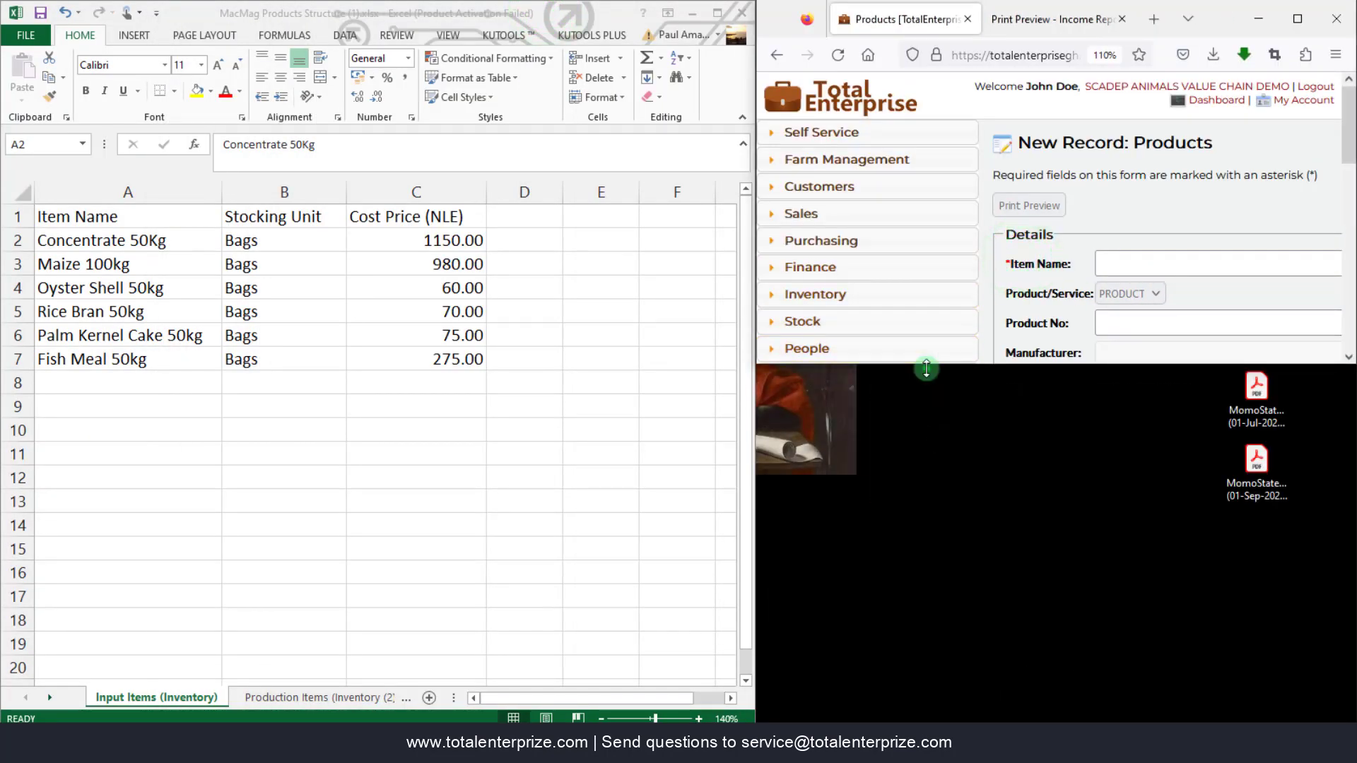
pyautogui.moveTo(919, 365); pyautogui.dragTo(928, 718)
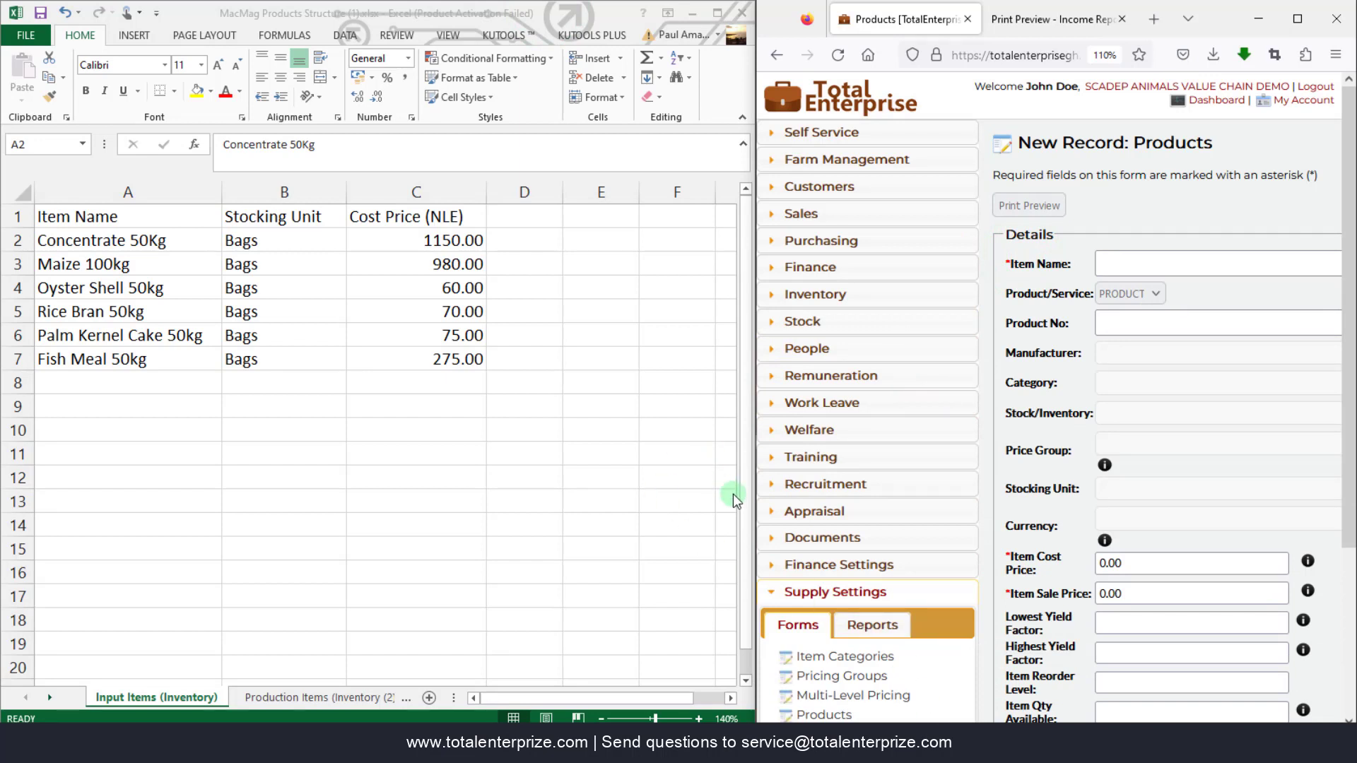
pyautogui.click(692, 492)
pyautogui.moveTo(754, 486); pyautogui.dragTo(507, 494)
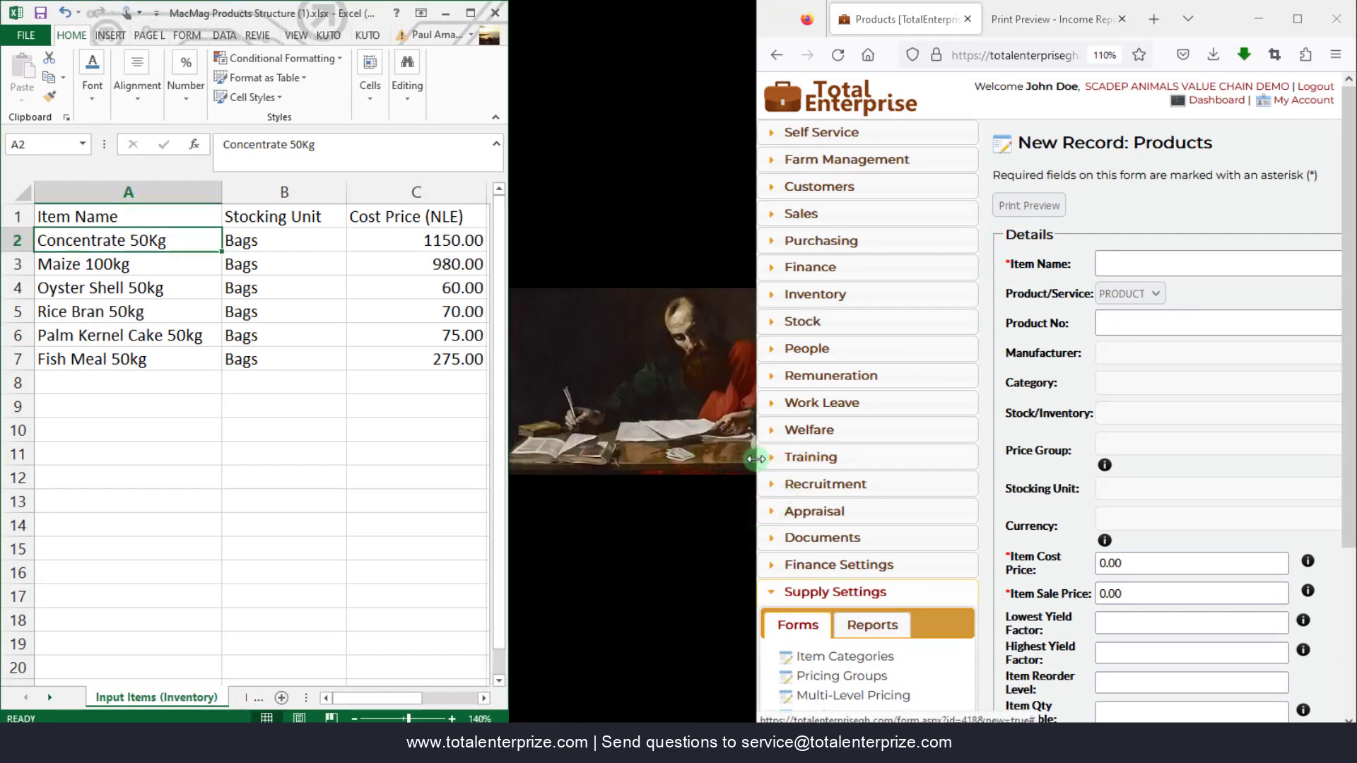
pyautogui.moveTo(753, 459); pyautogui.dragTo(498, 469)
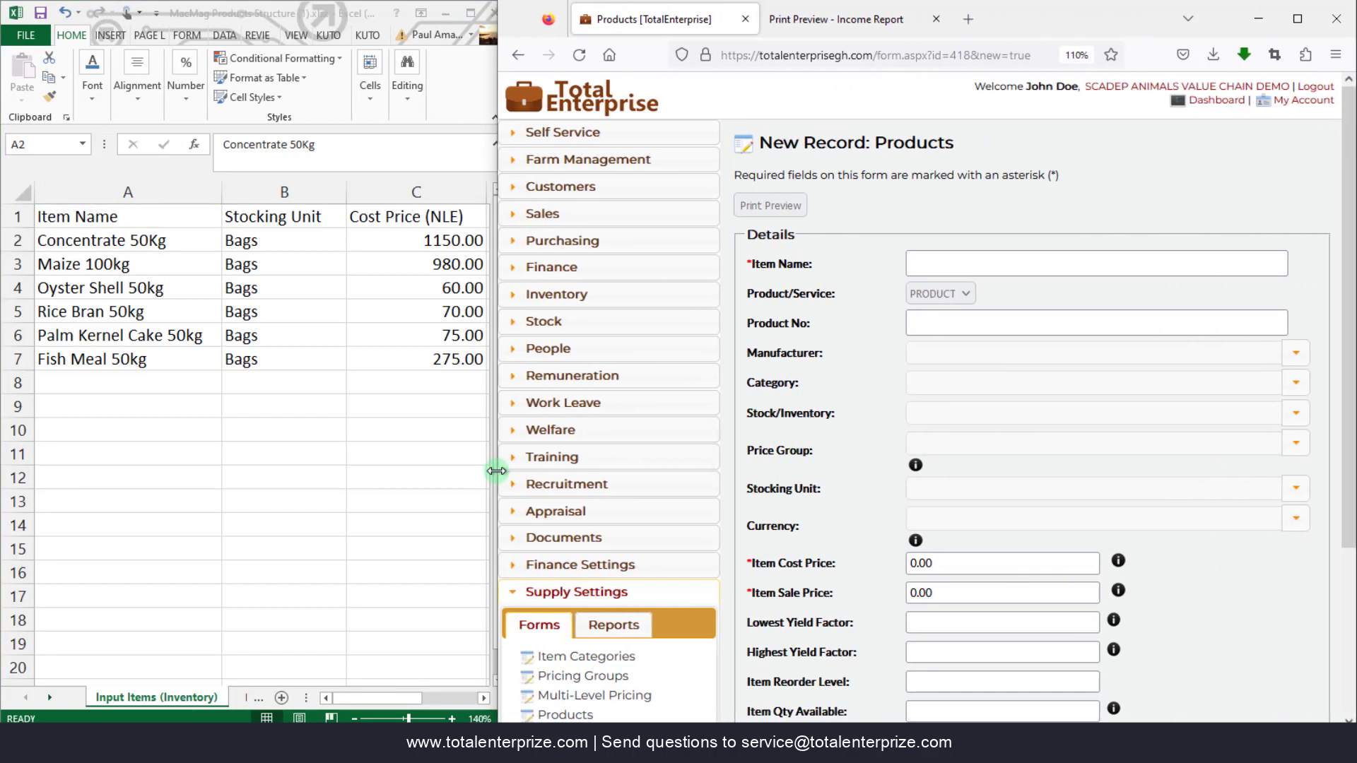
# - Add Concentrate 50Kg as an INVENTORY product in Bags costing 1,150, then Save & New
pyautogui.click(953, 265)
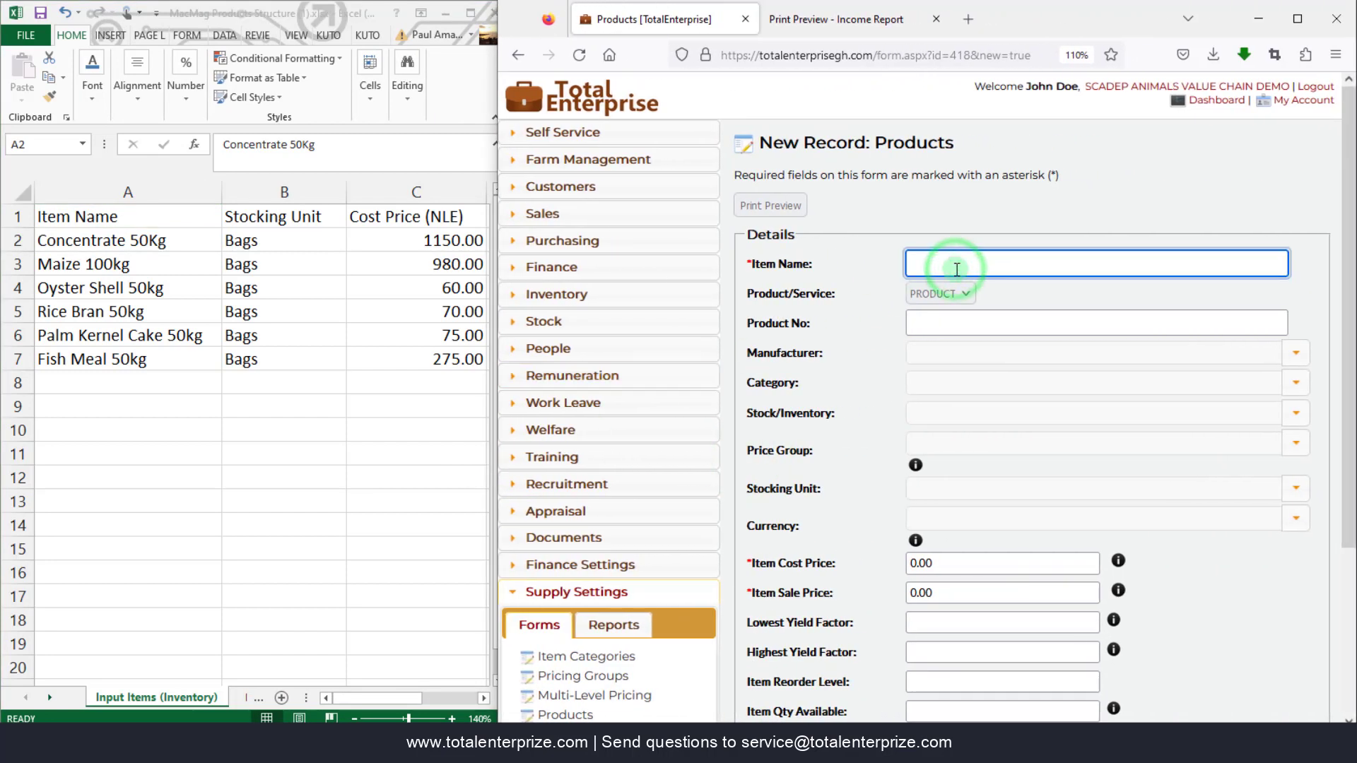
pyautogui.write('Conc')
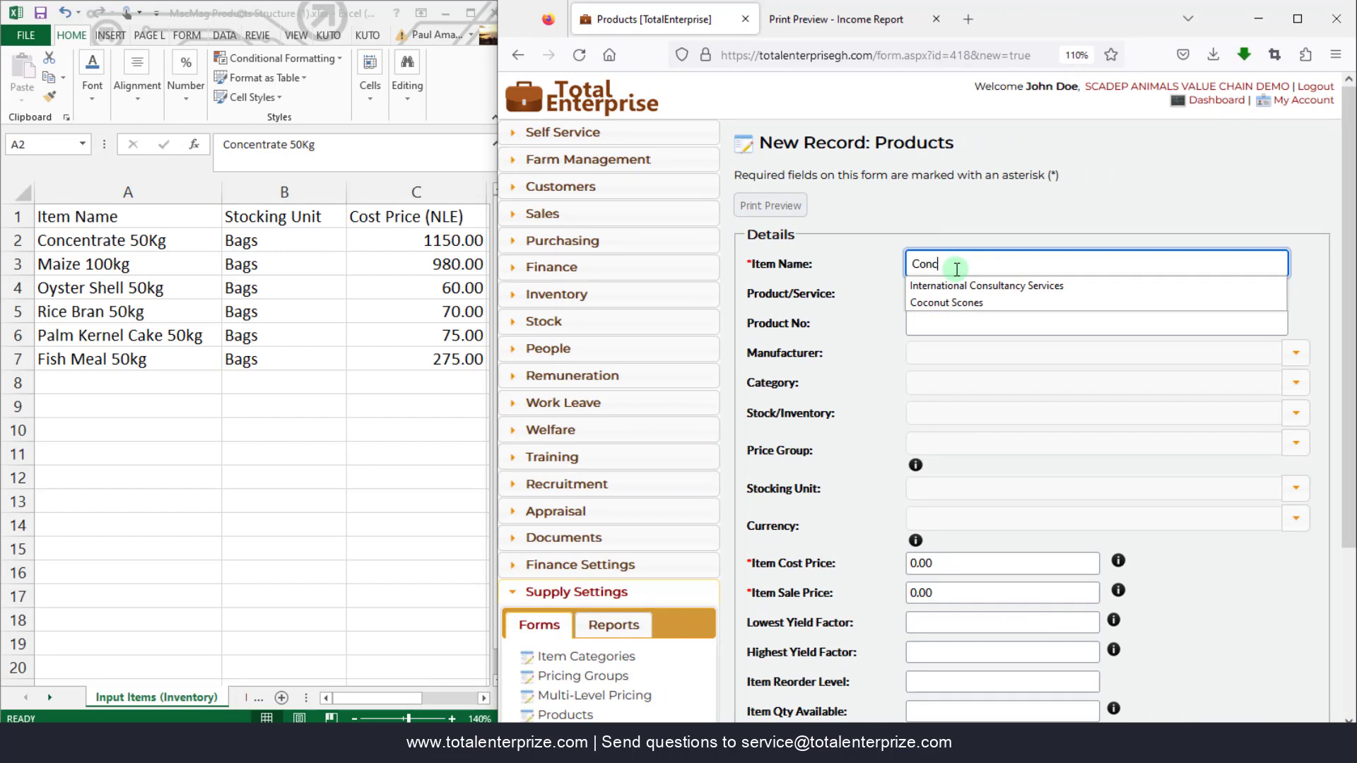
pyautogui.write('entrate 50Kg')
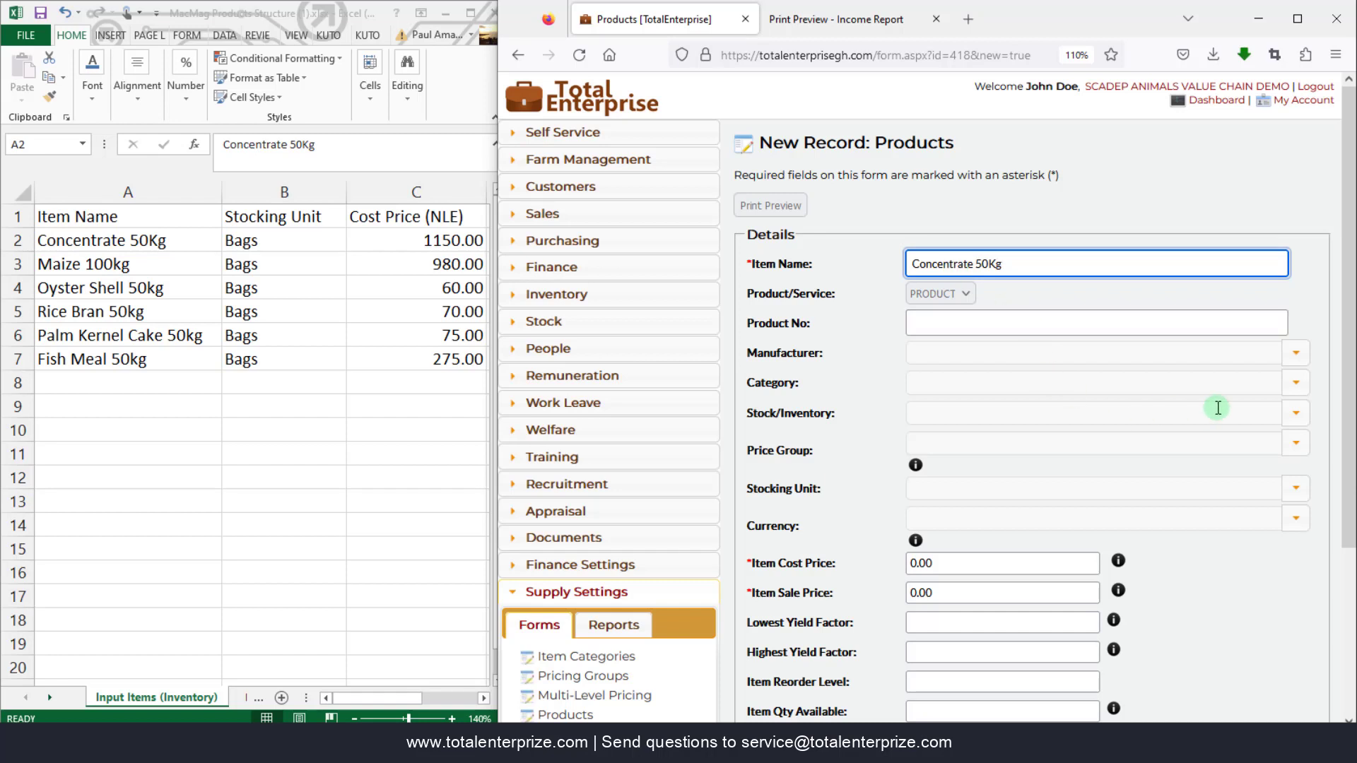
pyautogui.click(1298, 417)
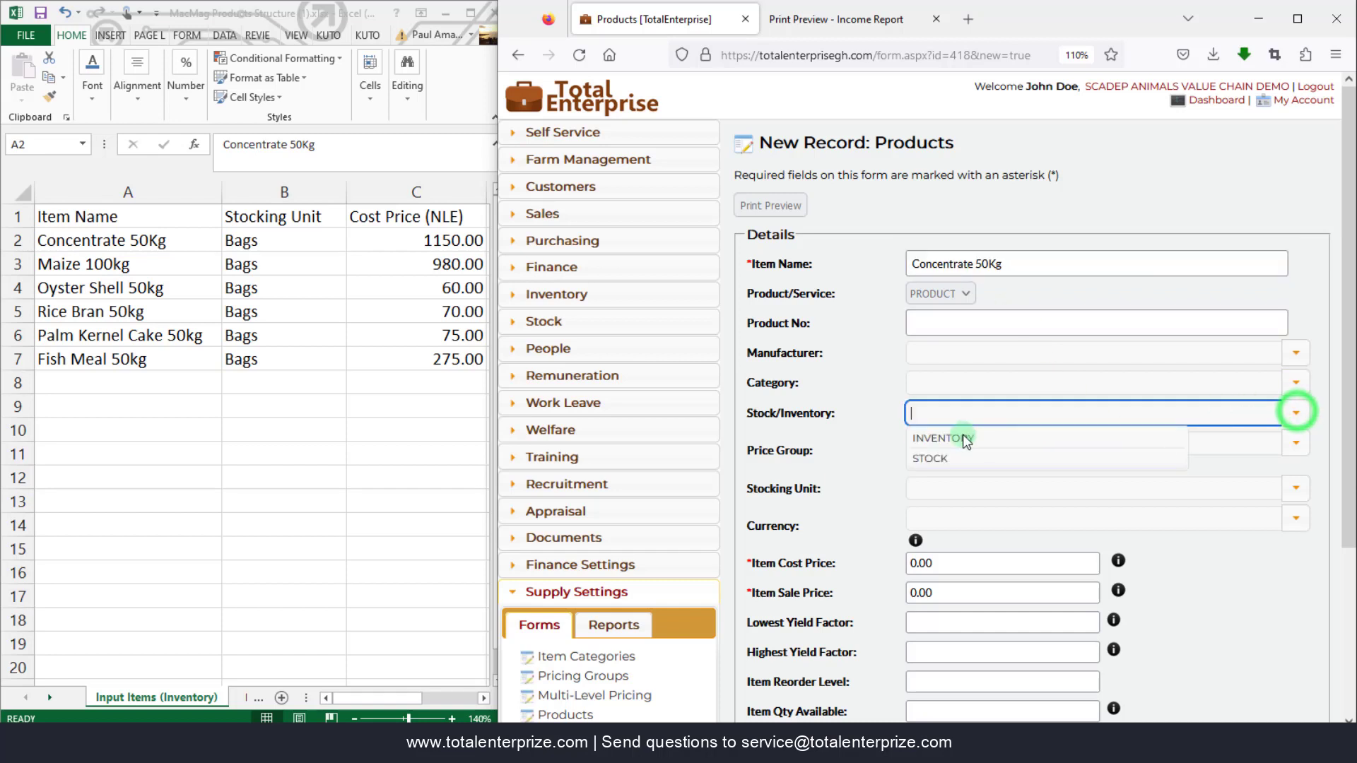
pyautogui.click(945, 437)
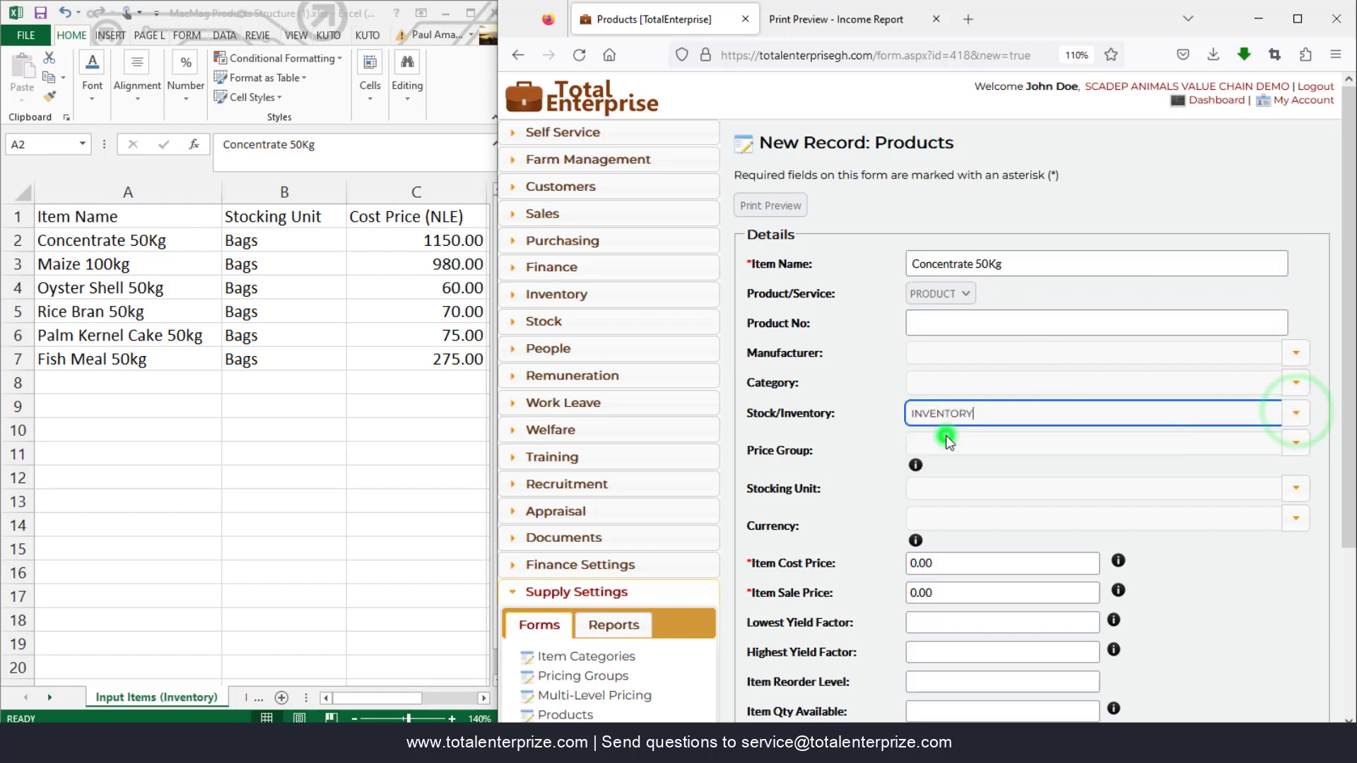
pyautogui.click(1297, 495)
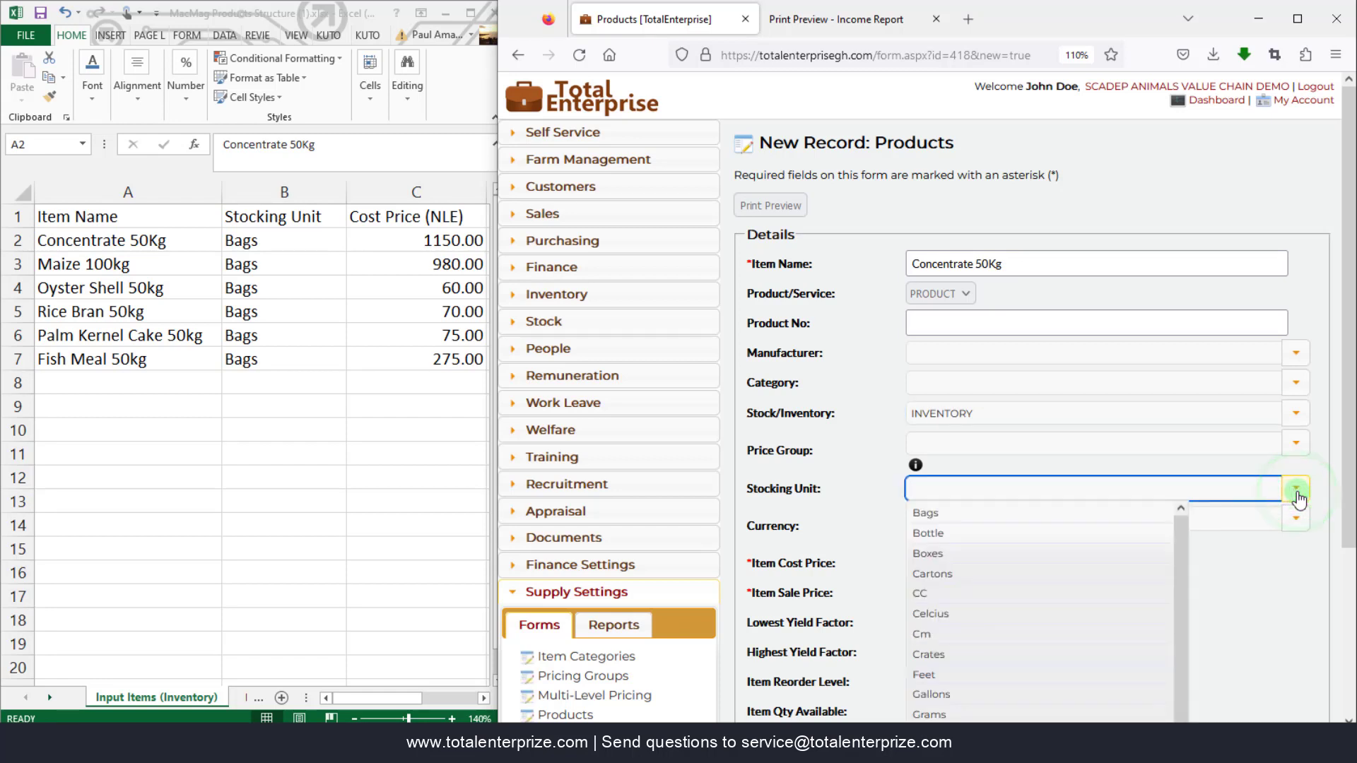
pyautogui.click(976, 513)
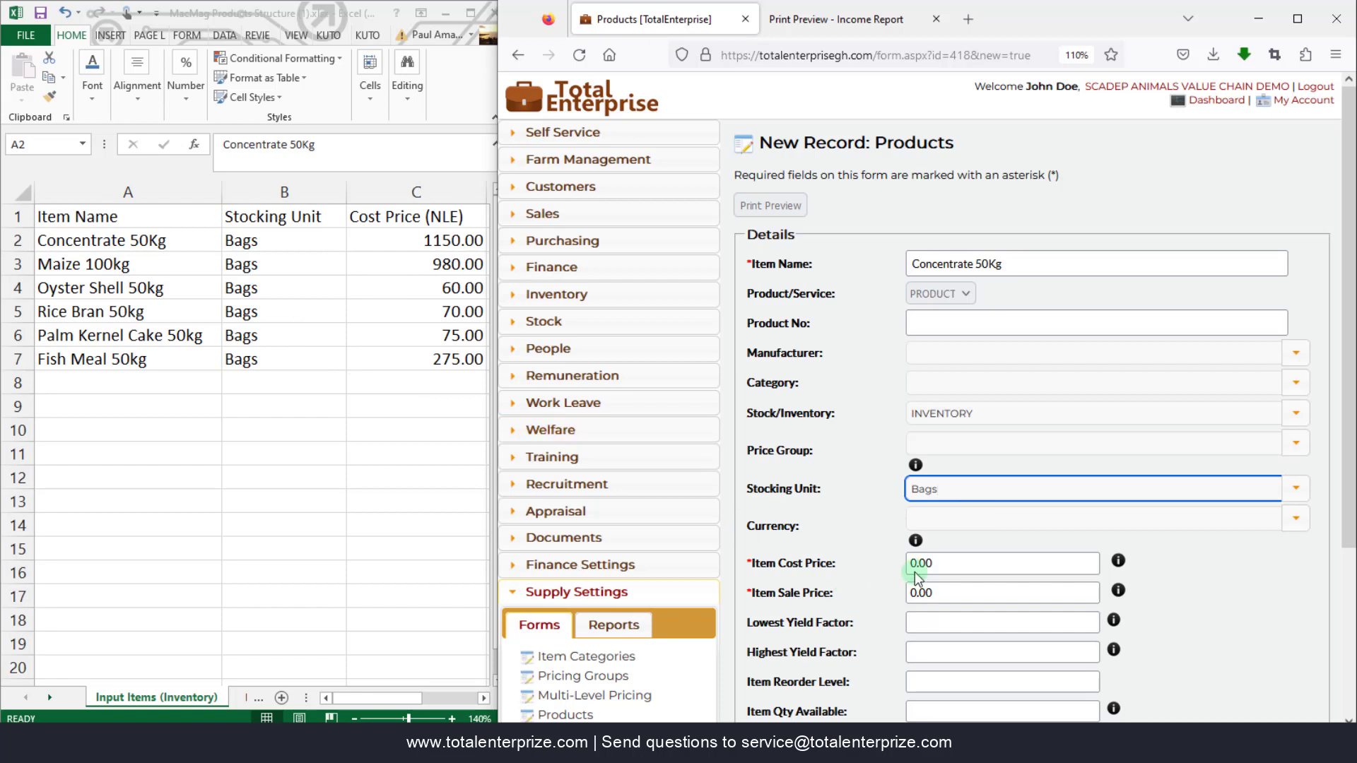
pyautogui.click(952, 563)
pyautogui.write('1,150')
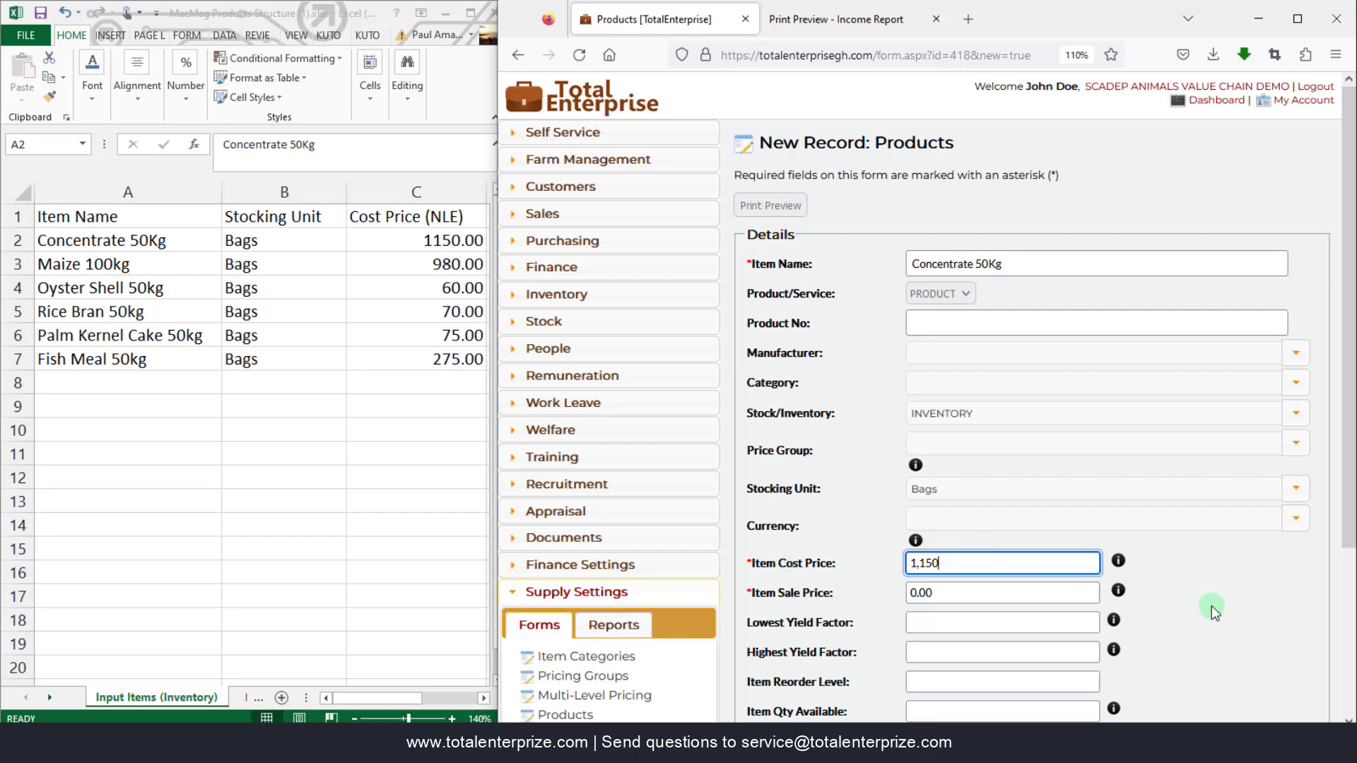
pyautogui.scroll(-3, 1203, 622)
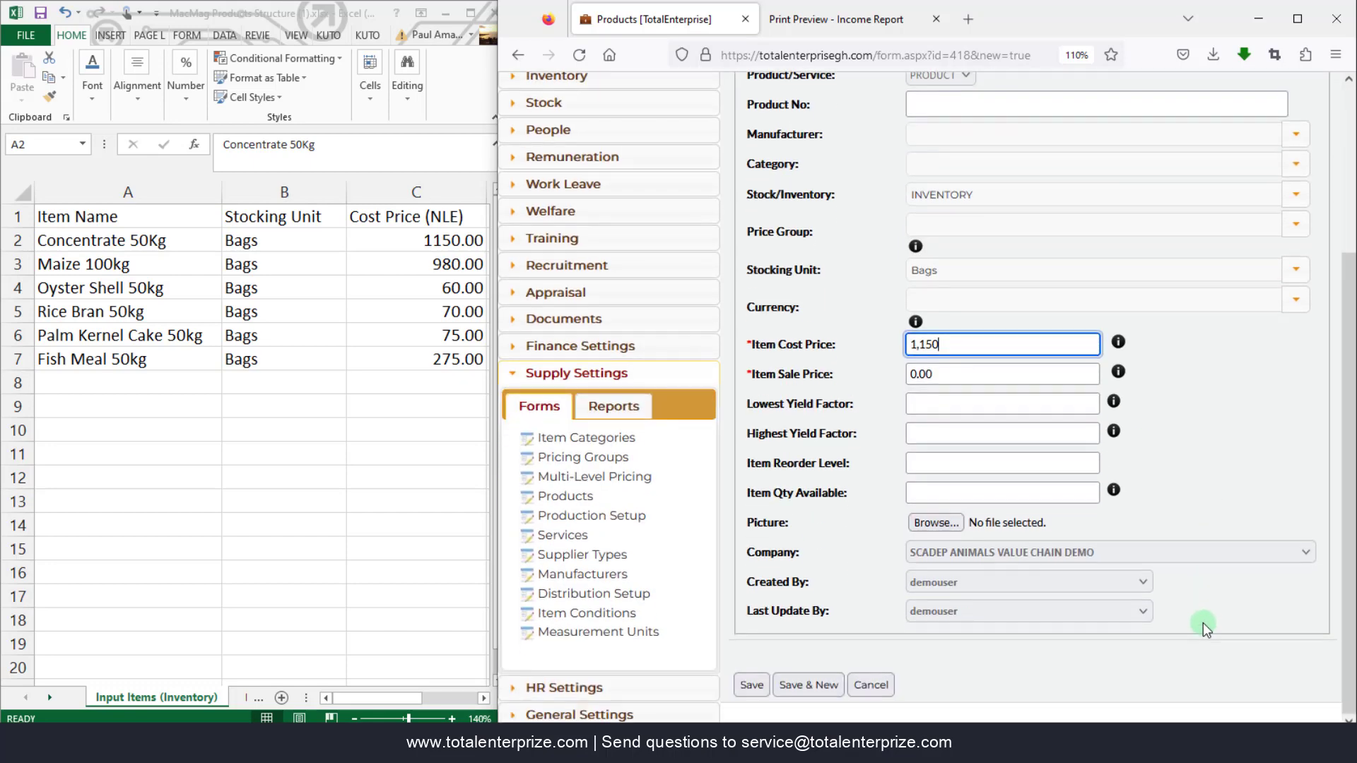
pyautogui.click(806, 685)
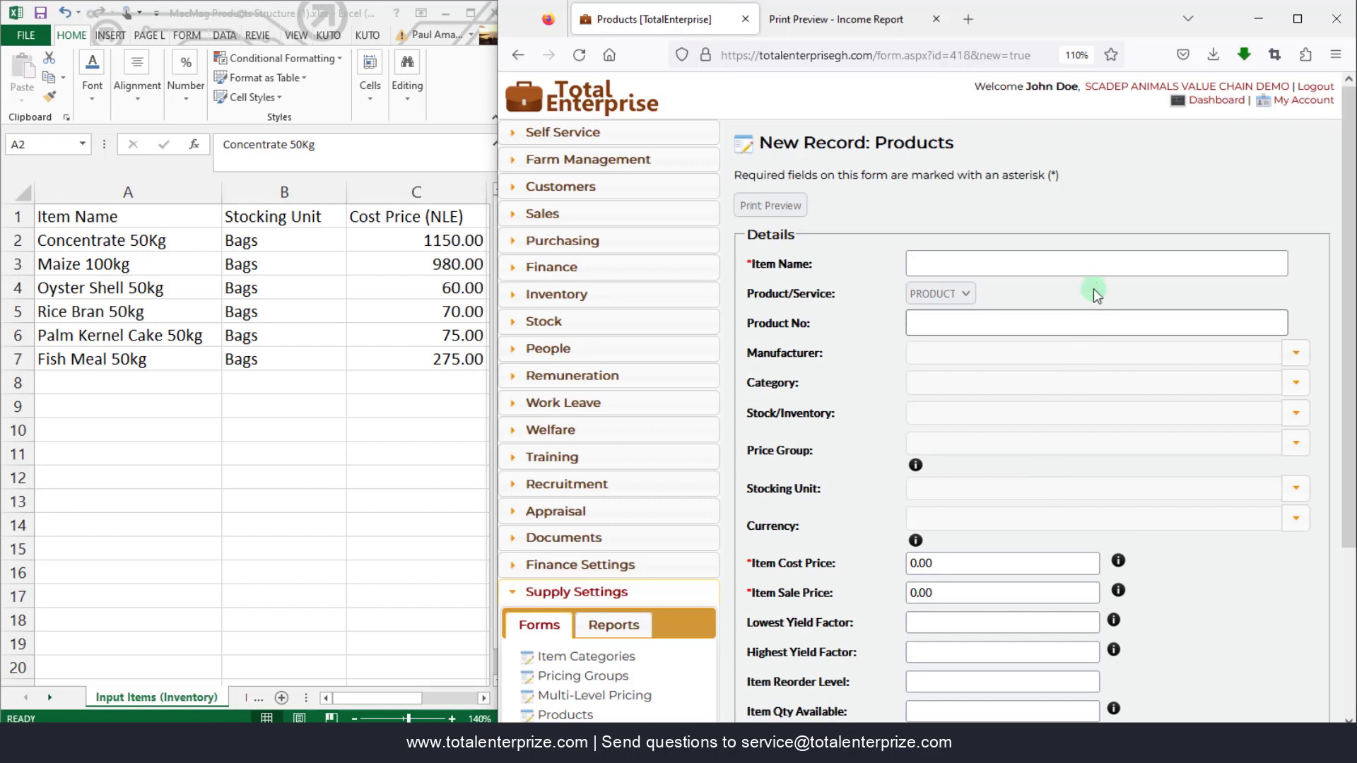
# - Save Maize 100Kg as an INVENTORY product in Bags costing 980.00, then Save & New
pyautogui.click(1021, 258)
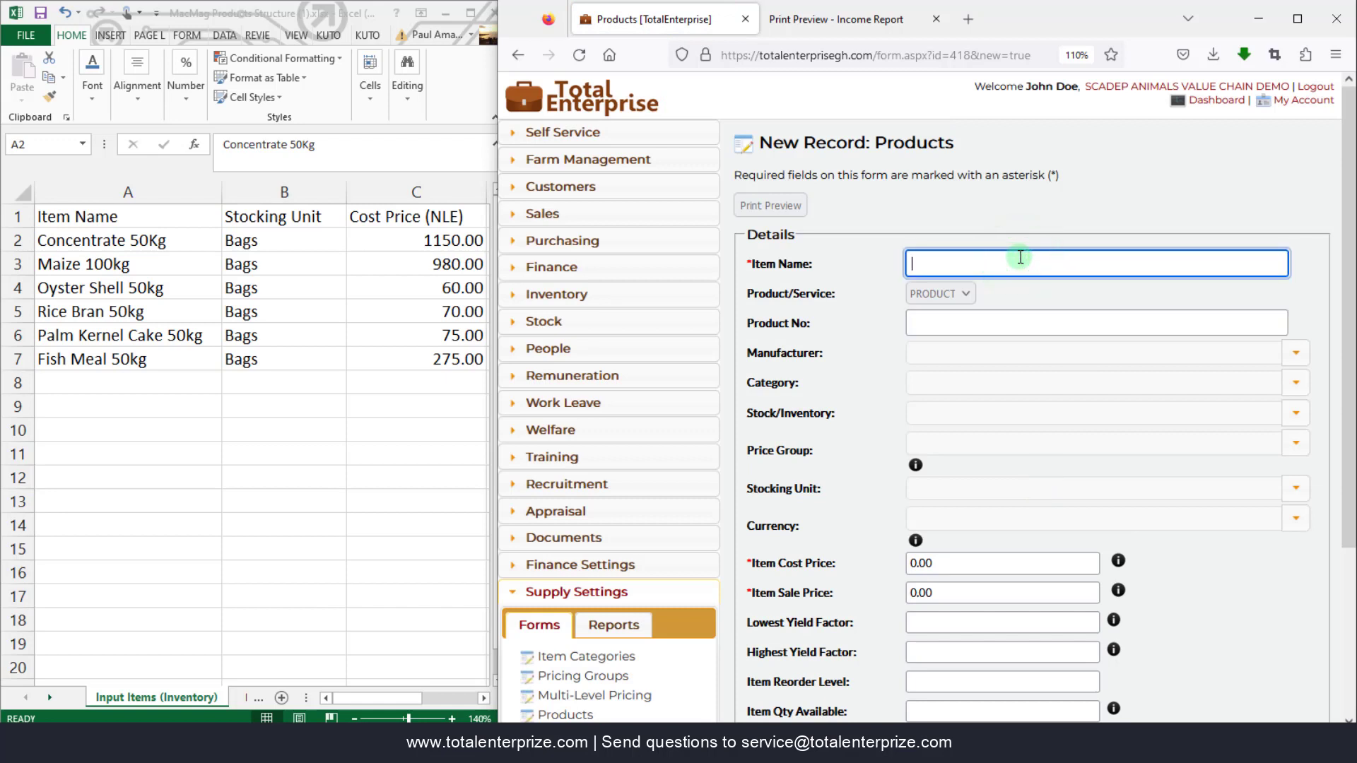
pyautogui.write('Ma')
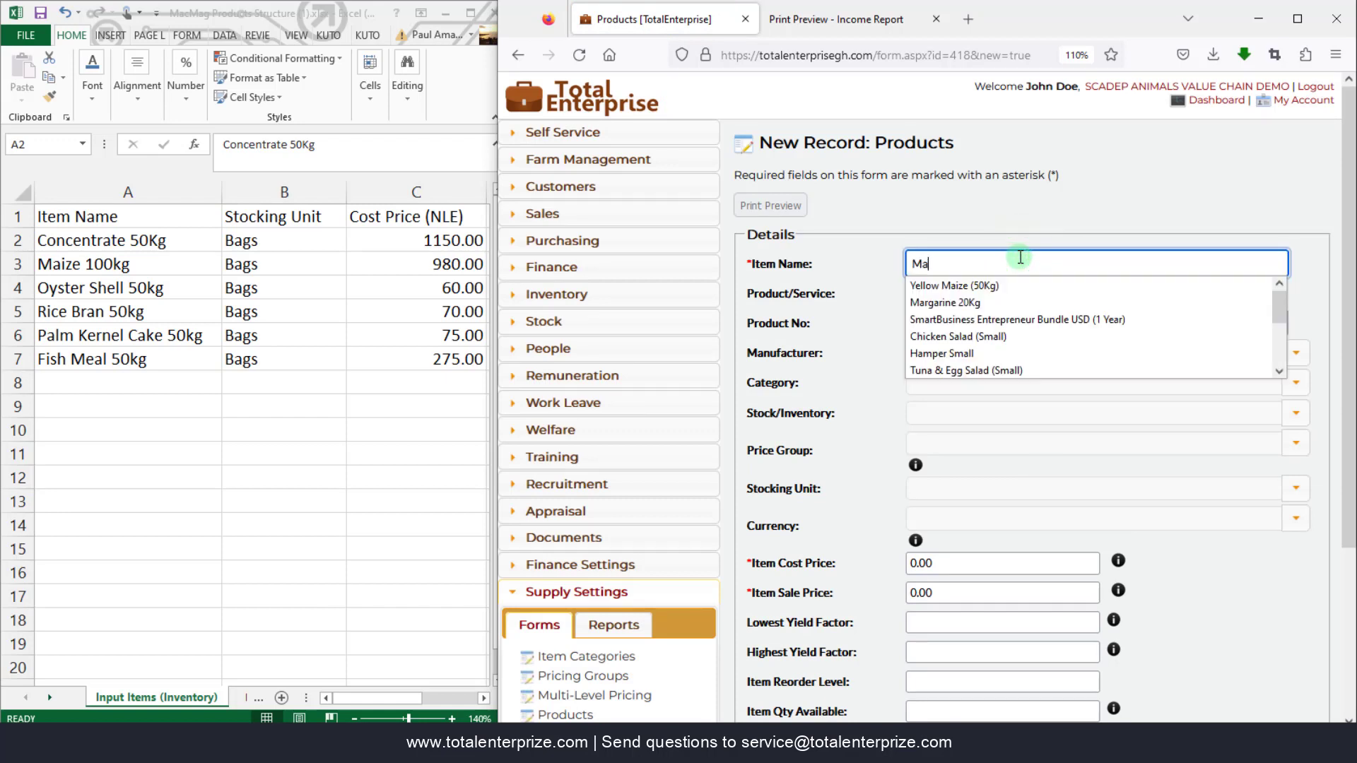
pyautogui.write('ize 100Kg')
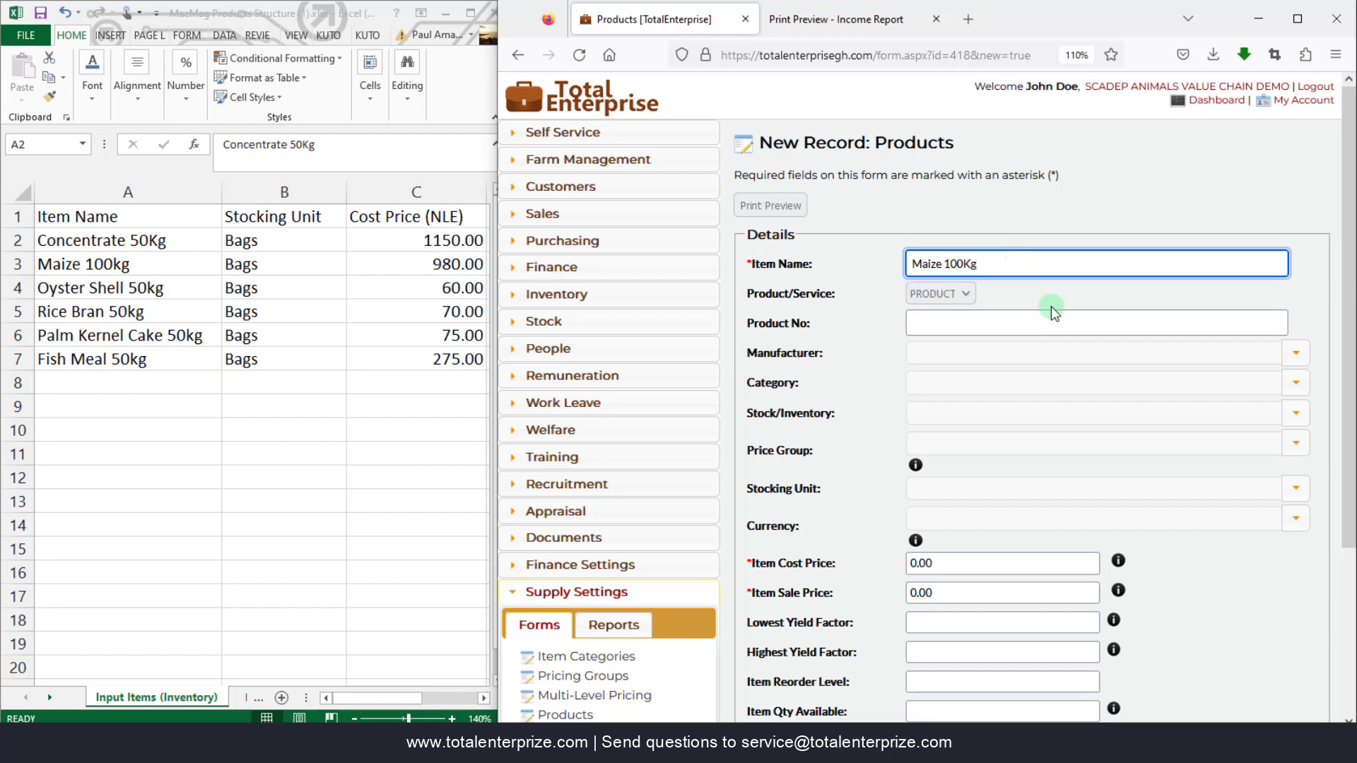
pyautogui.click(1293, 417)
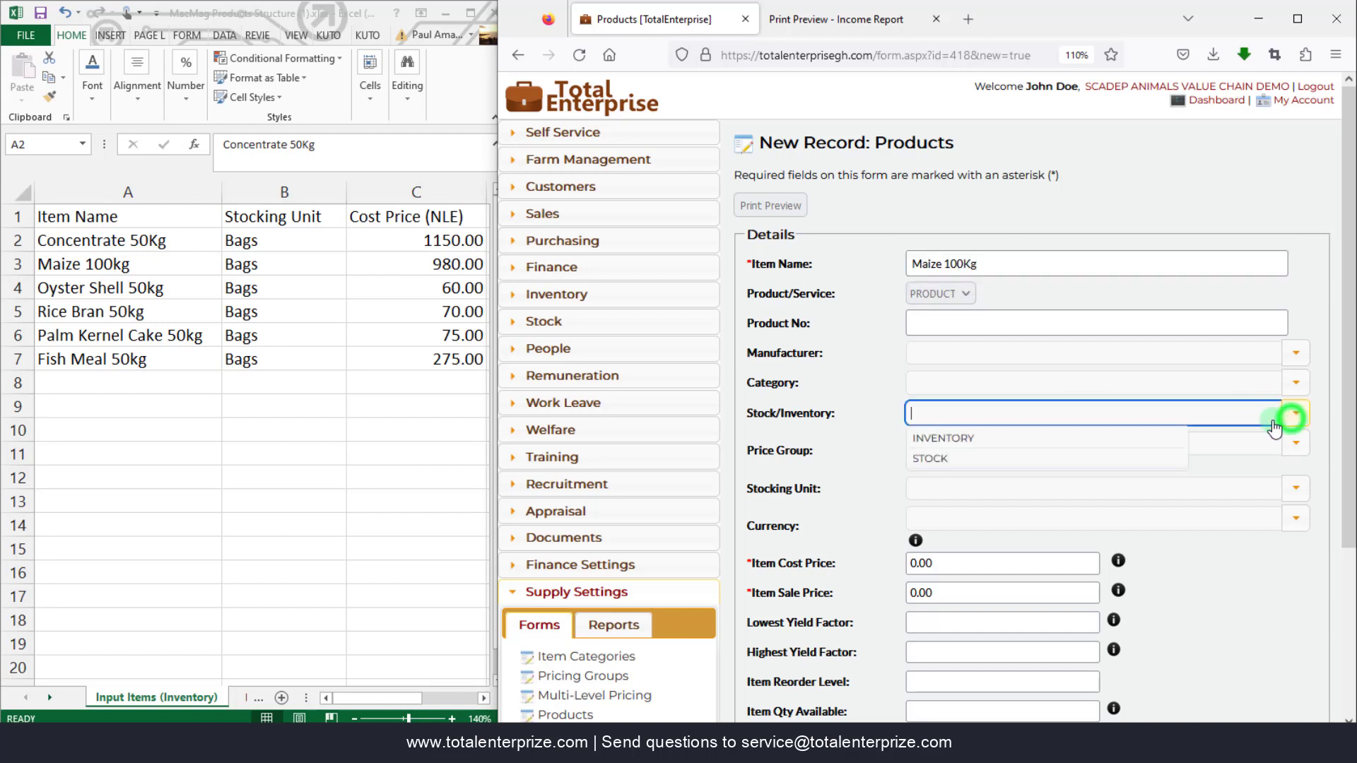
pyautogui.click(942, 438)
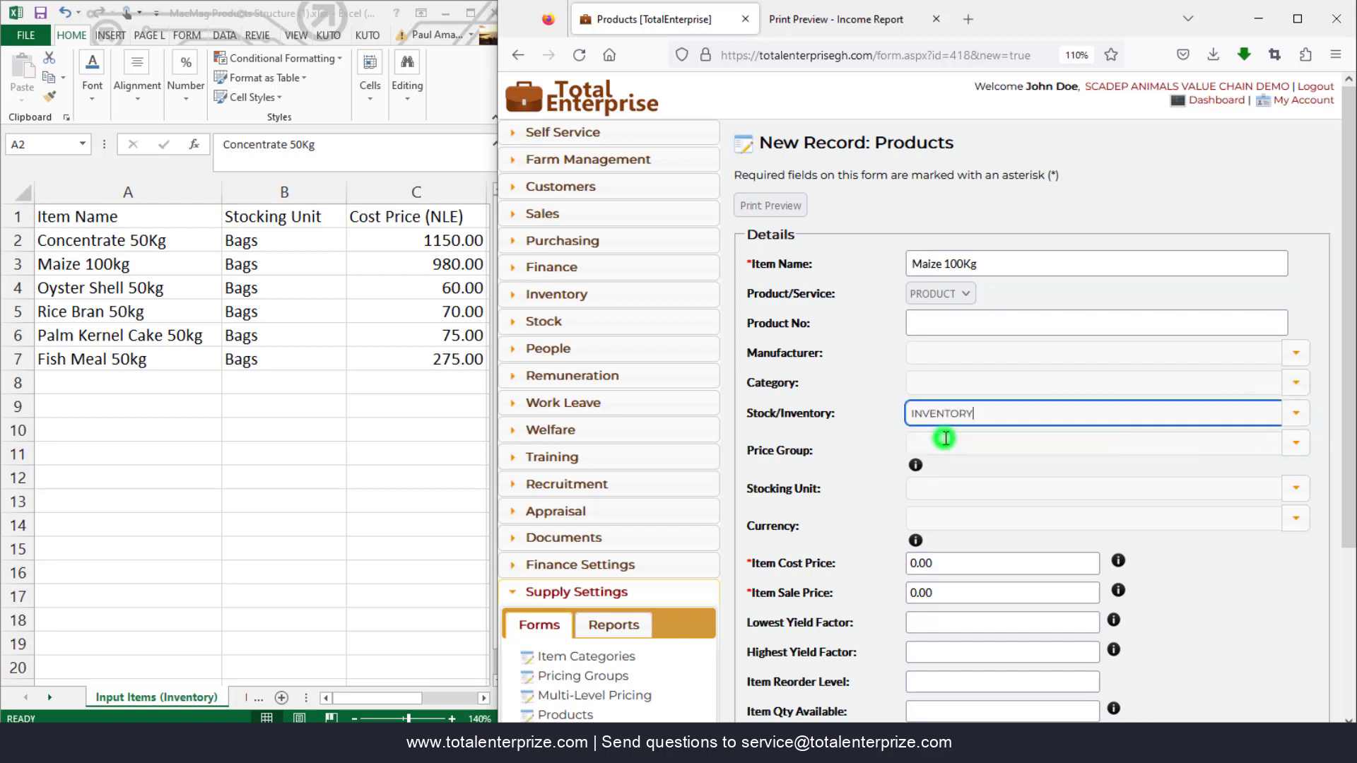
pyautogui.click(1296, 487)
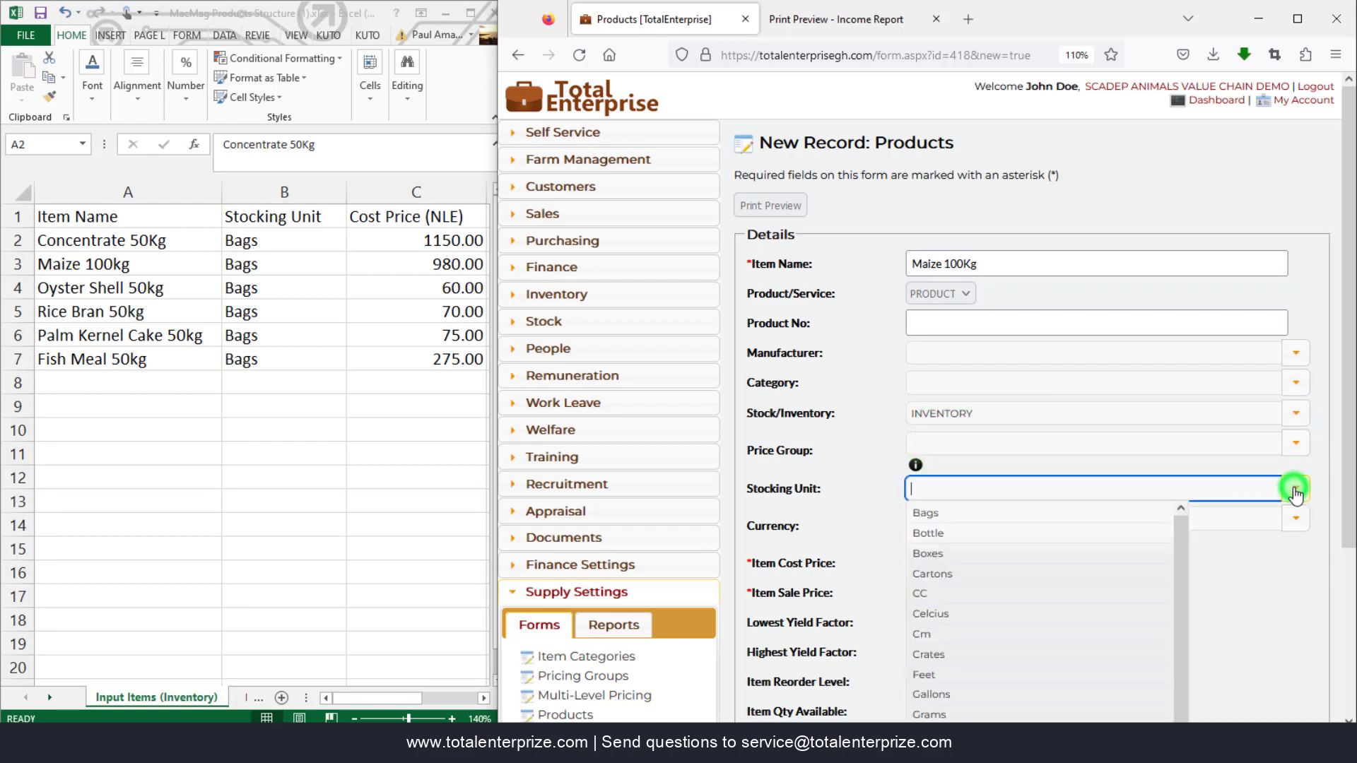
pyautogui.click(942, 514)
pyautogui.doubleClick(939, 563)
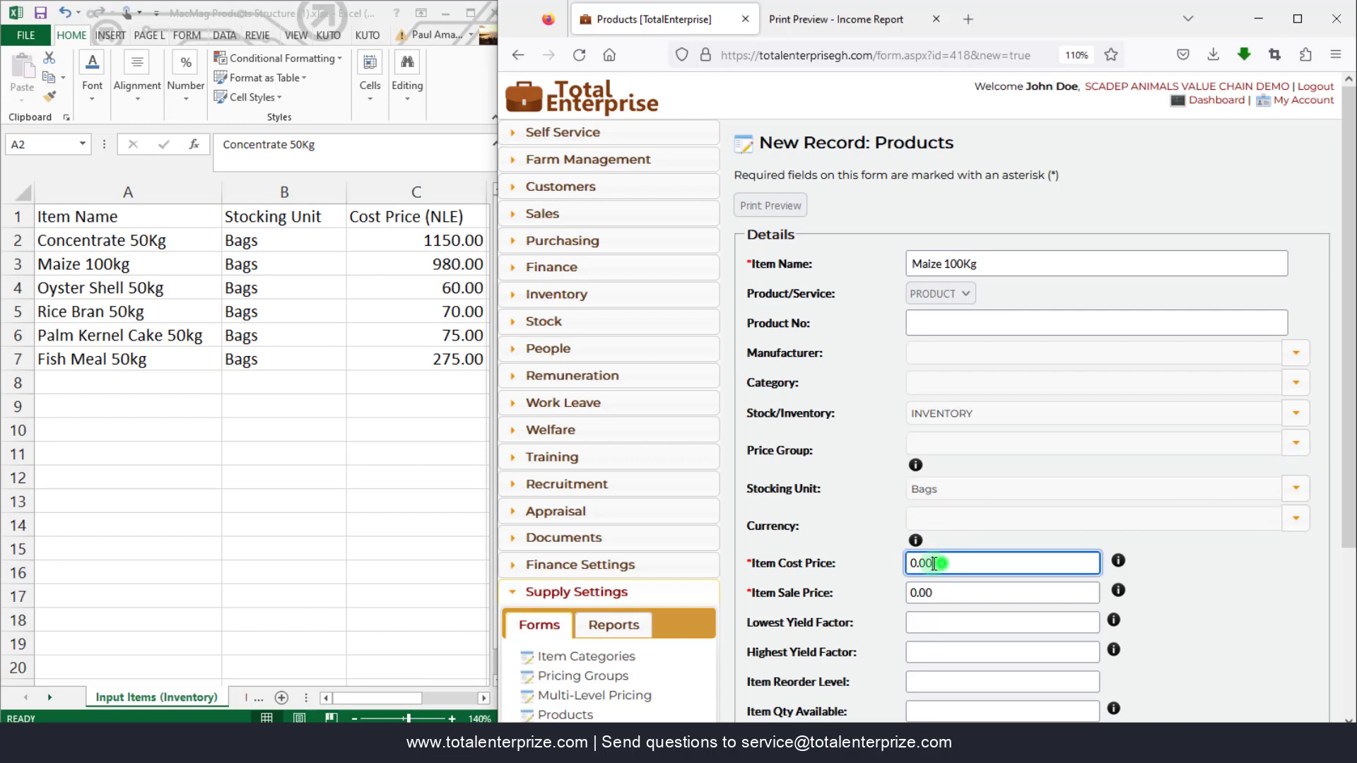
pyautogui.write('980.00')
pyautogui.scroll(-3, 974, 553)
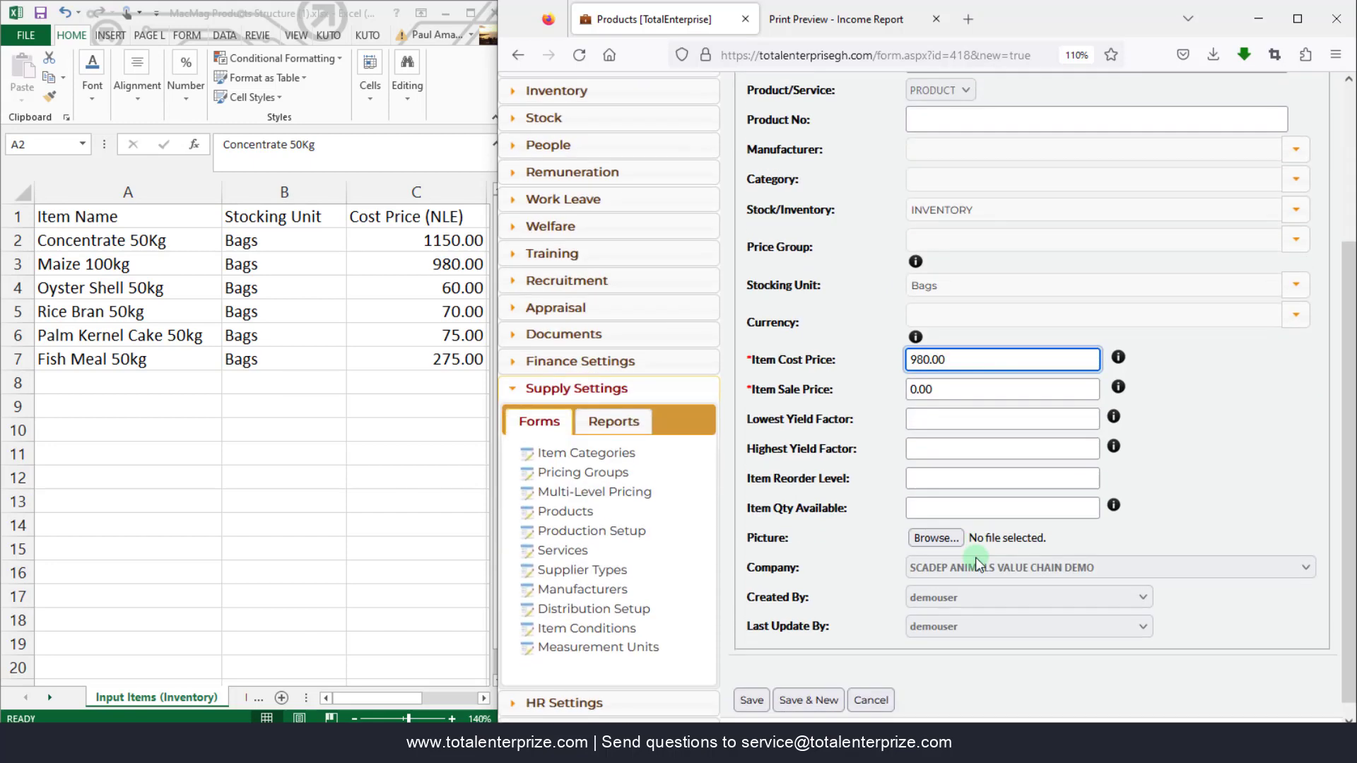
pyautogui.click(809, 685)
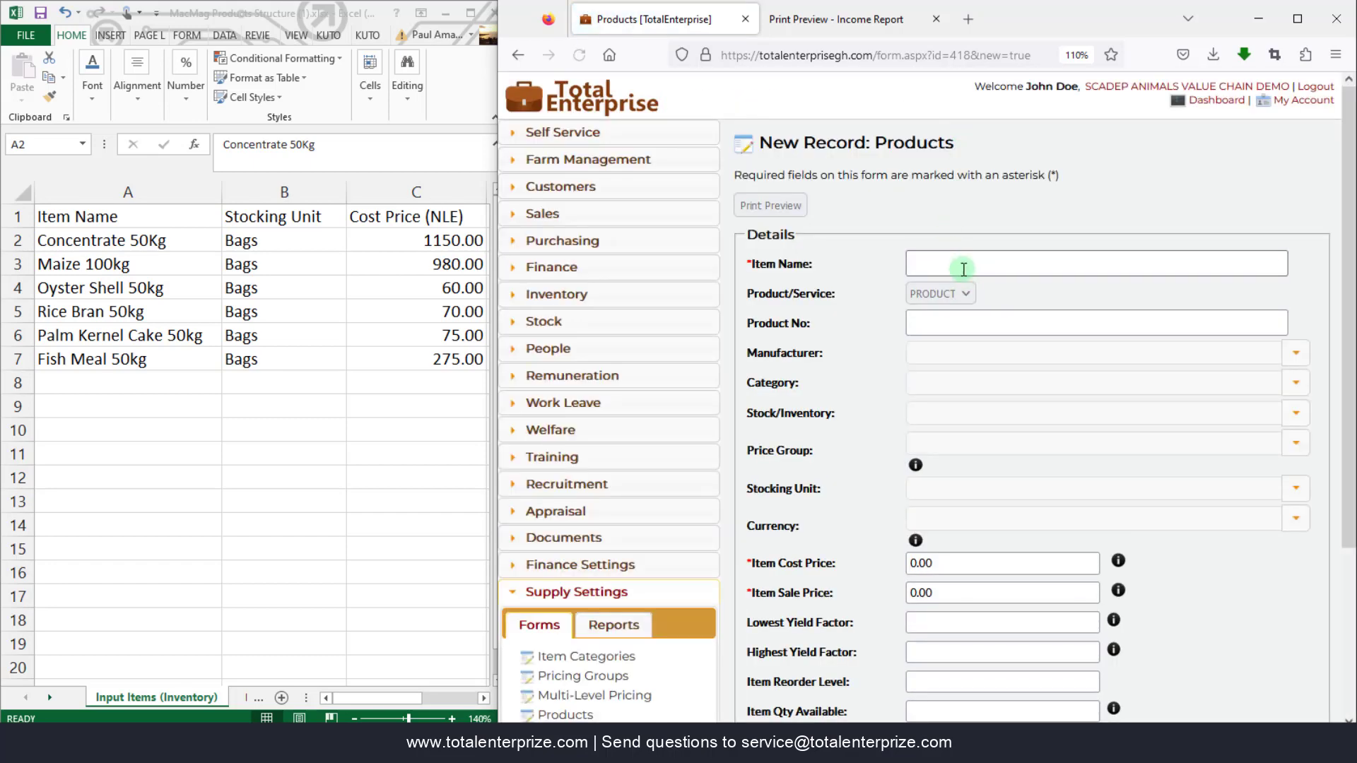
# - Fill the new form with Maize 100Kg, INVENTORY and Bags, and select the cost field
pyautogui.click(959, 264)
pyautogui.write('Maize')
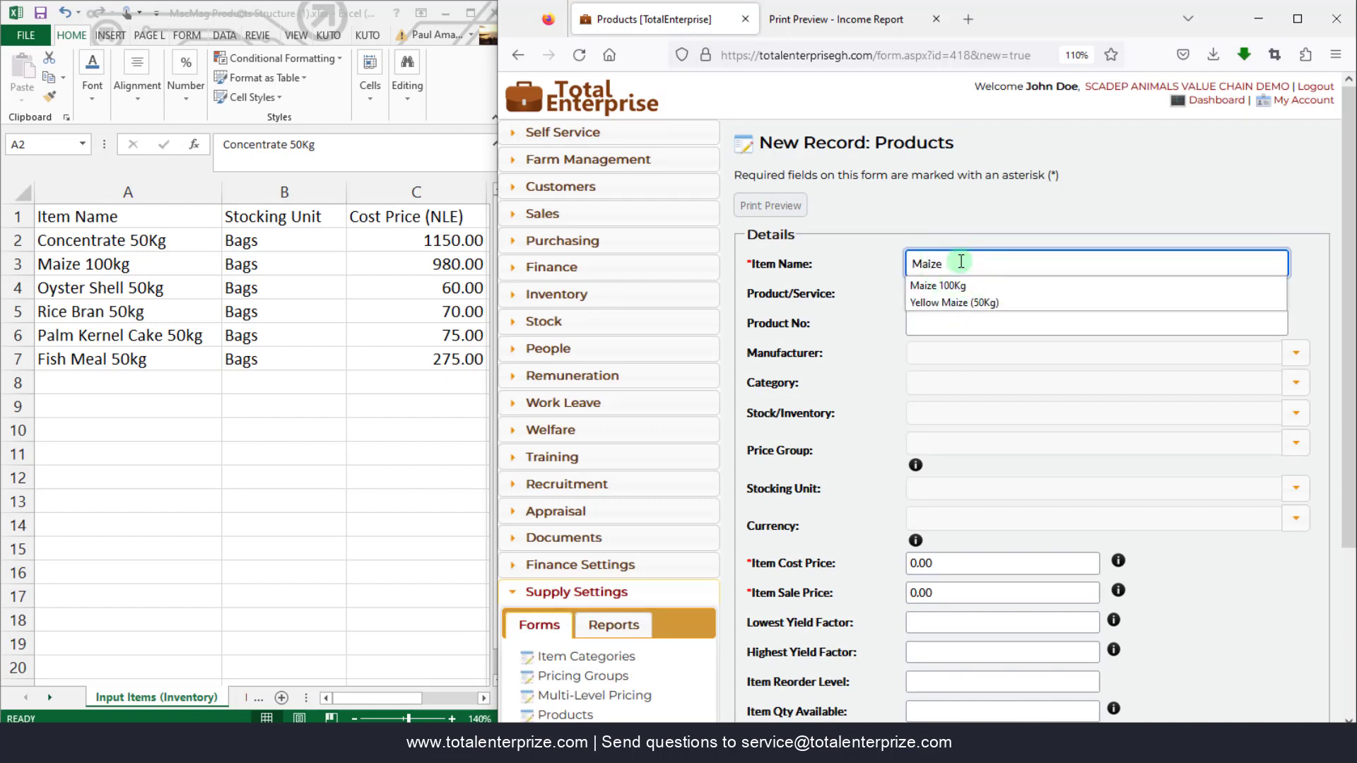
pyautogui.write(' 100')
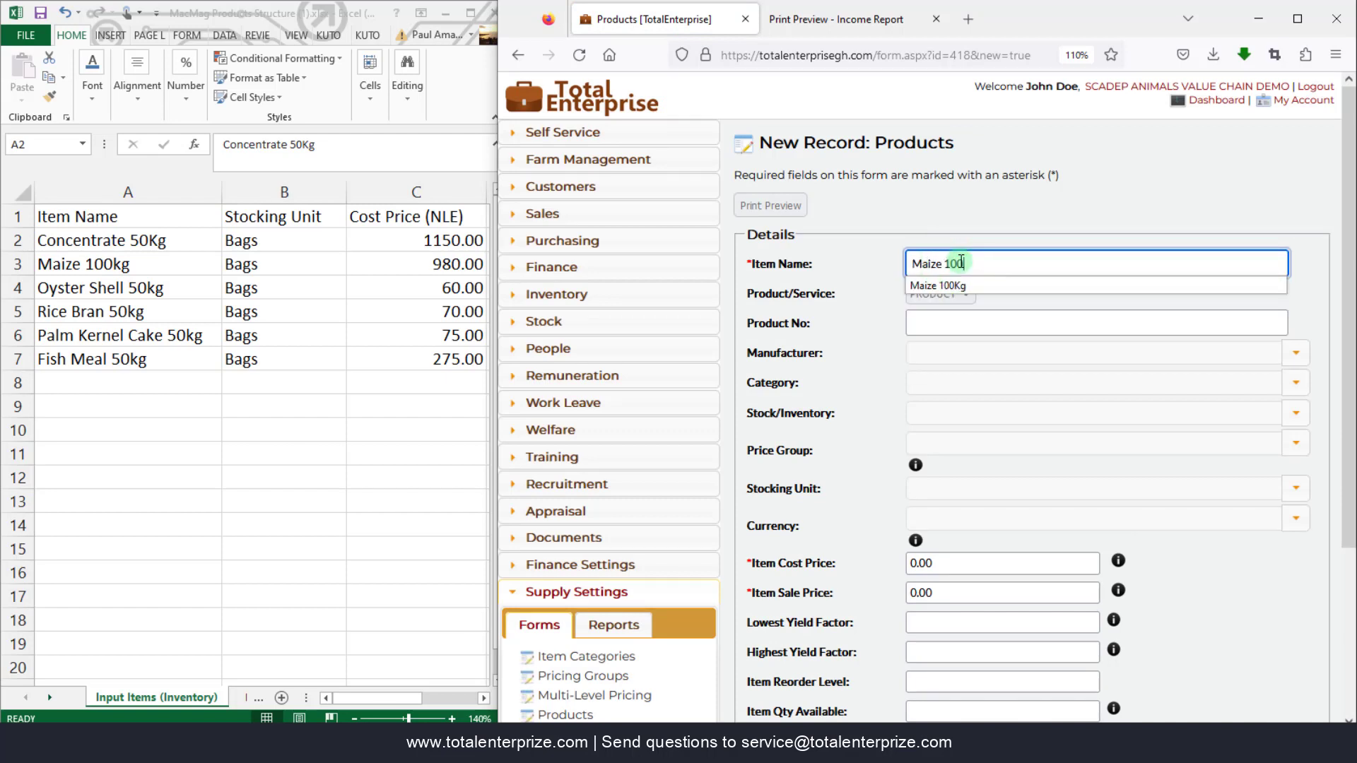
pyautogui.write('Kg')
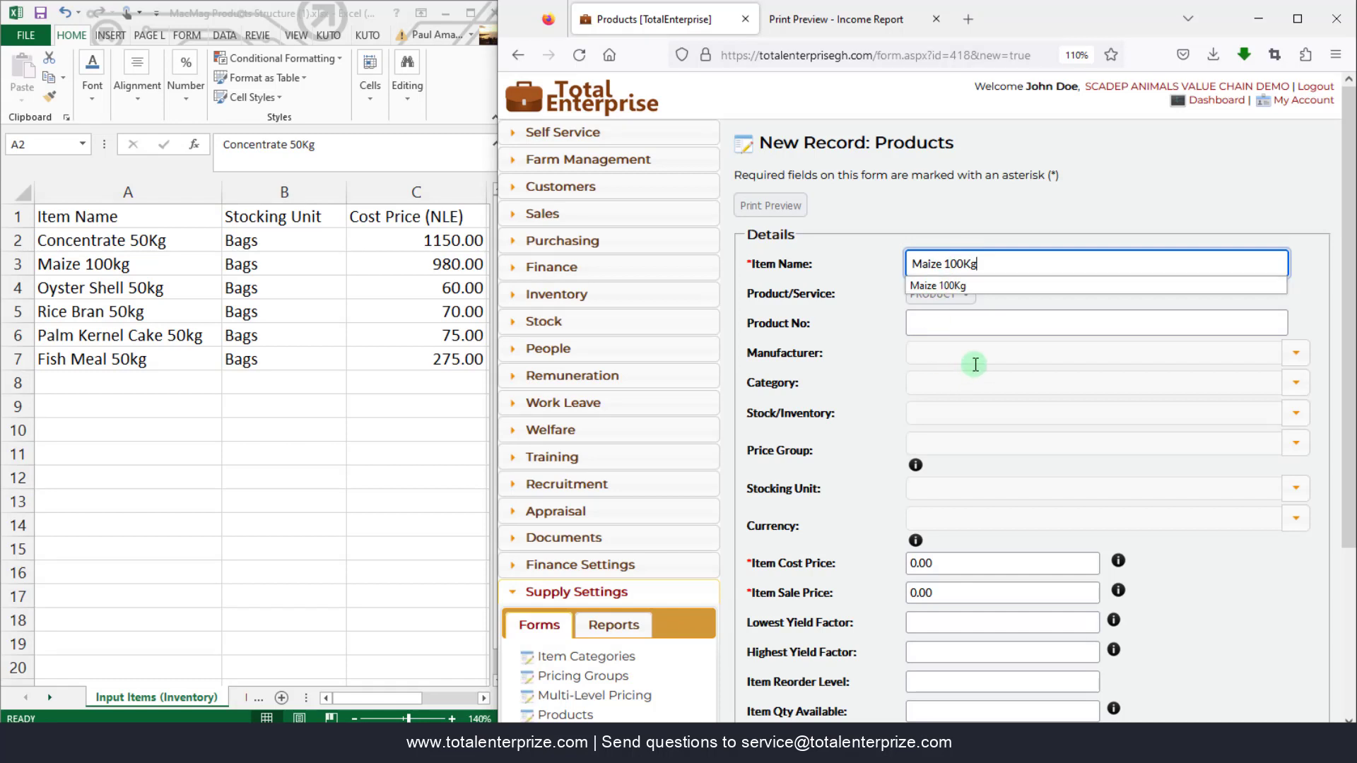
pyautogui.click(1295, 413)
pyautogui.click(994, 440)
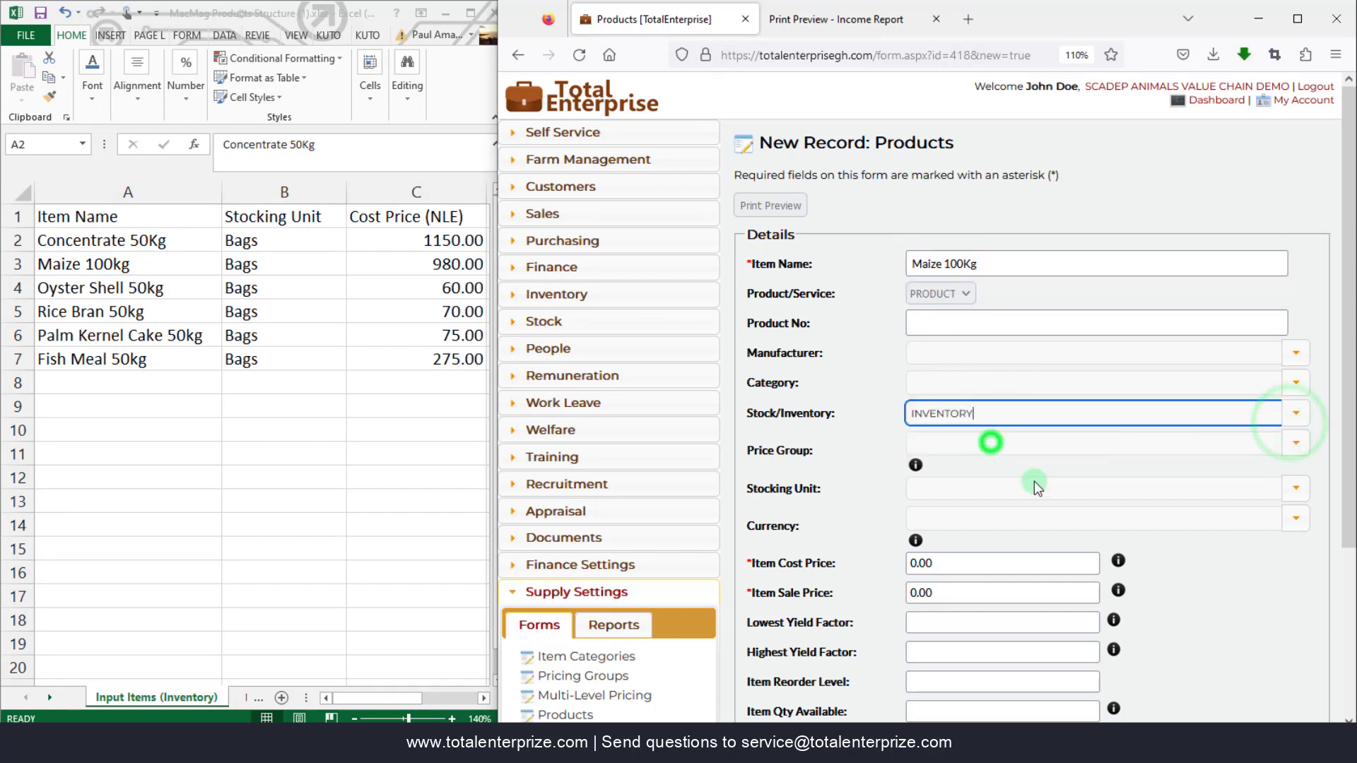
pyautogui.click(1295, 488)
pyautogui.click(1014, 522)
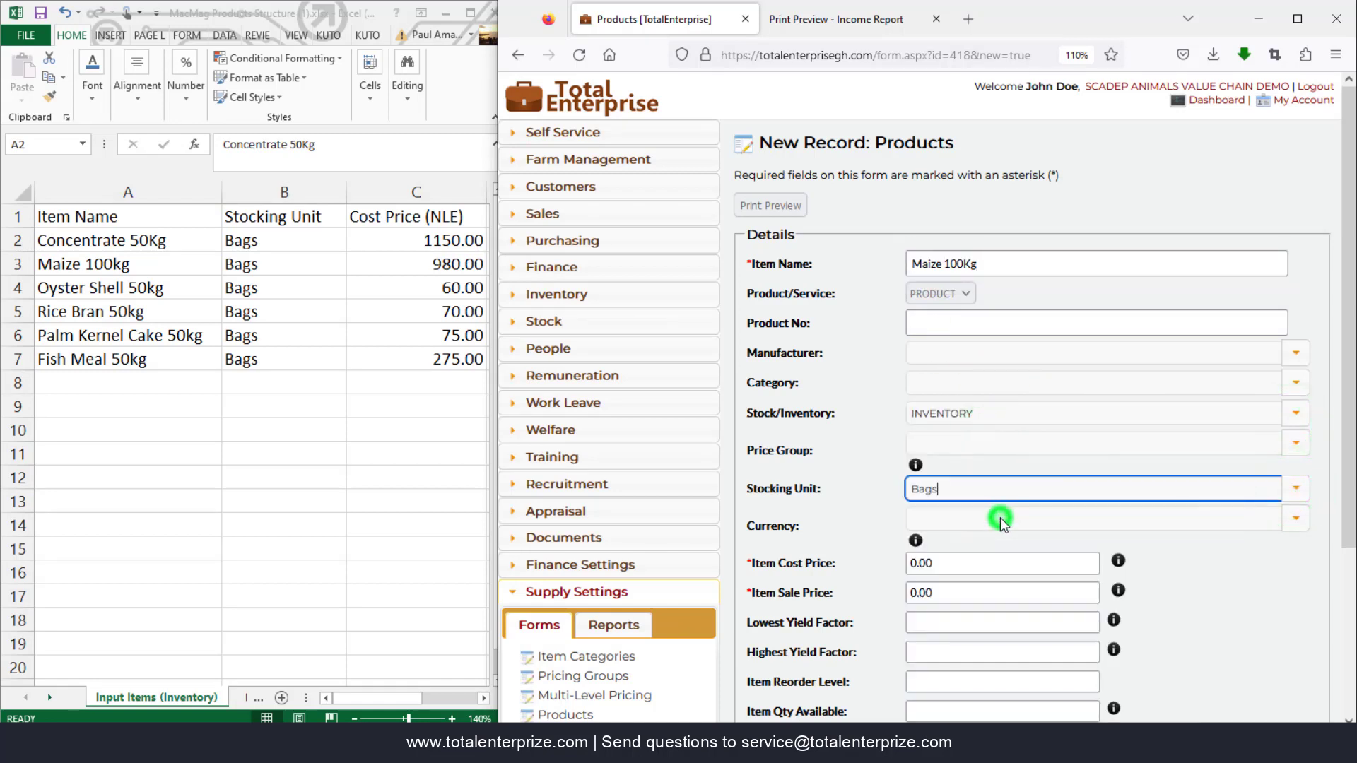
pyautogui.click(954, 562)
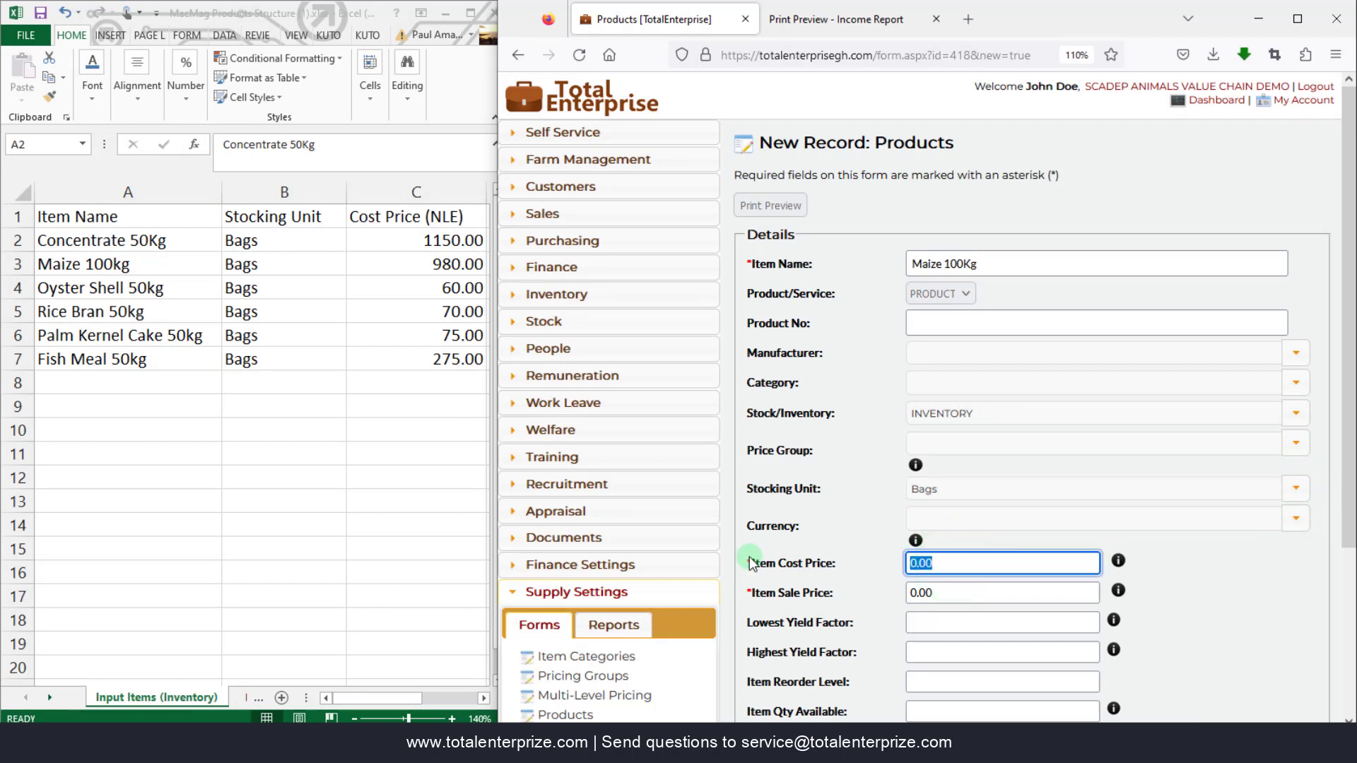
# - Change the item to Oyster Shell 50Kg with cost price 60, then Save & New
pyautogui.tripleClick(995, 264)
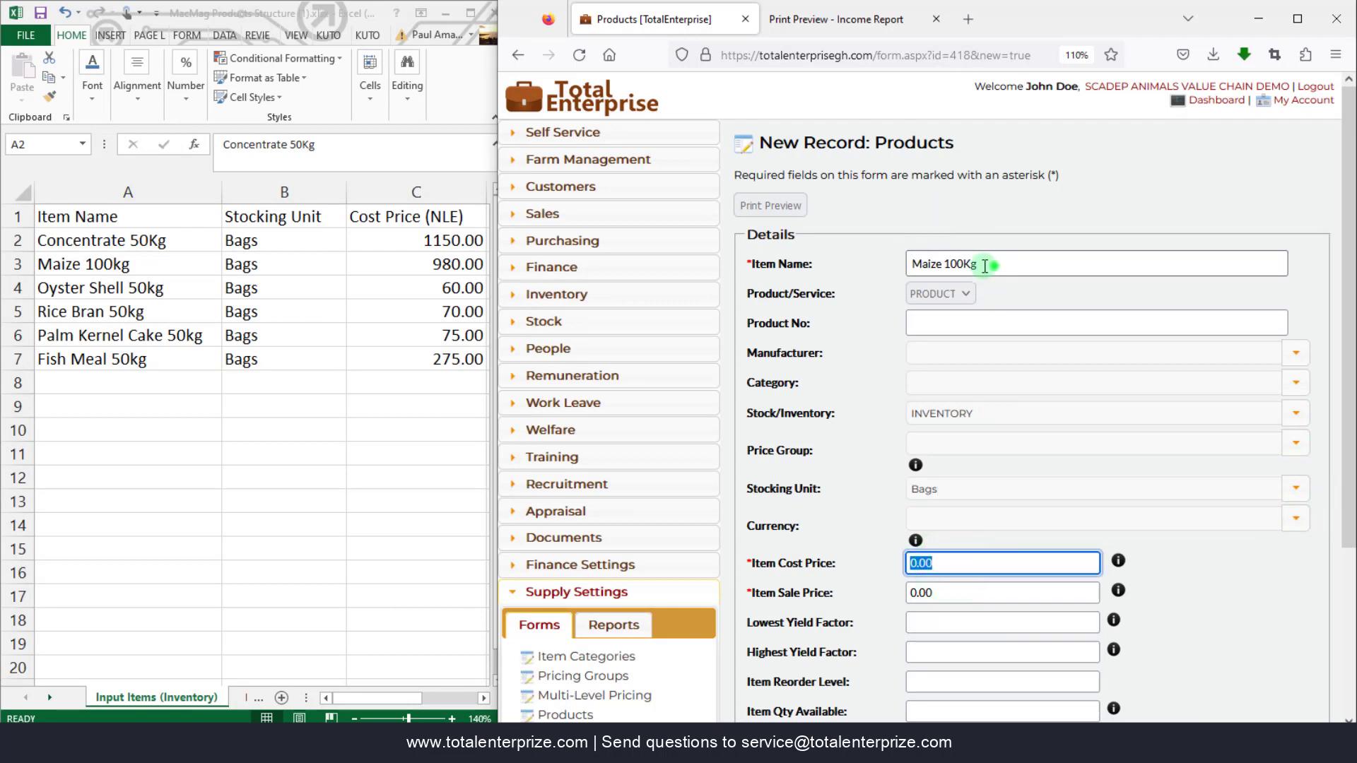
pyautogui.write('Oyster Shell 50Kg')
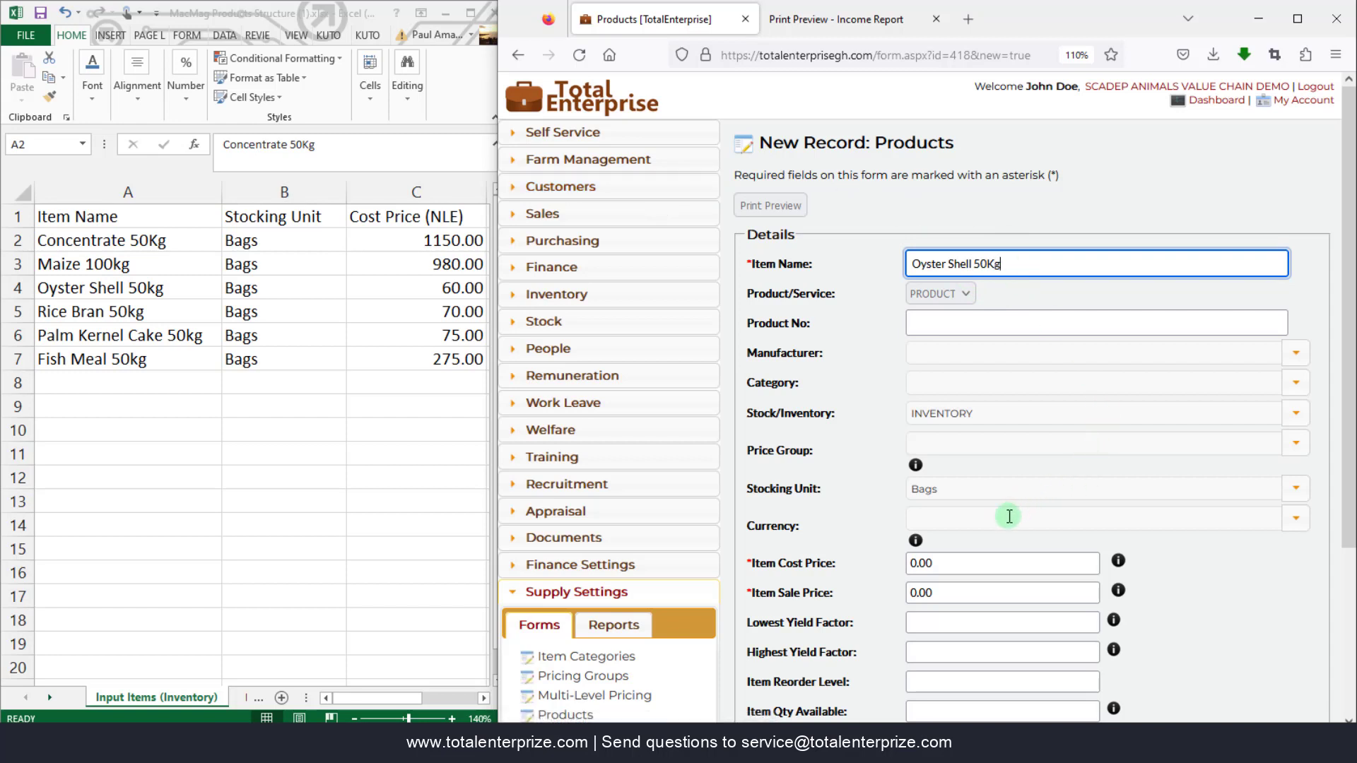
pyautogui.click(948, 563)
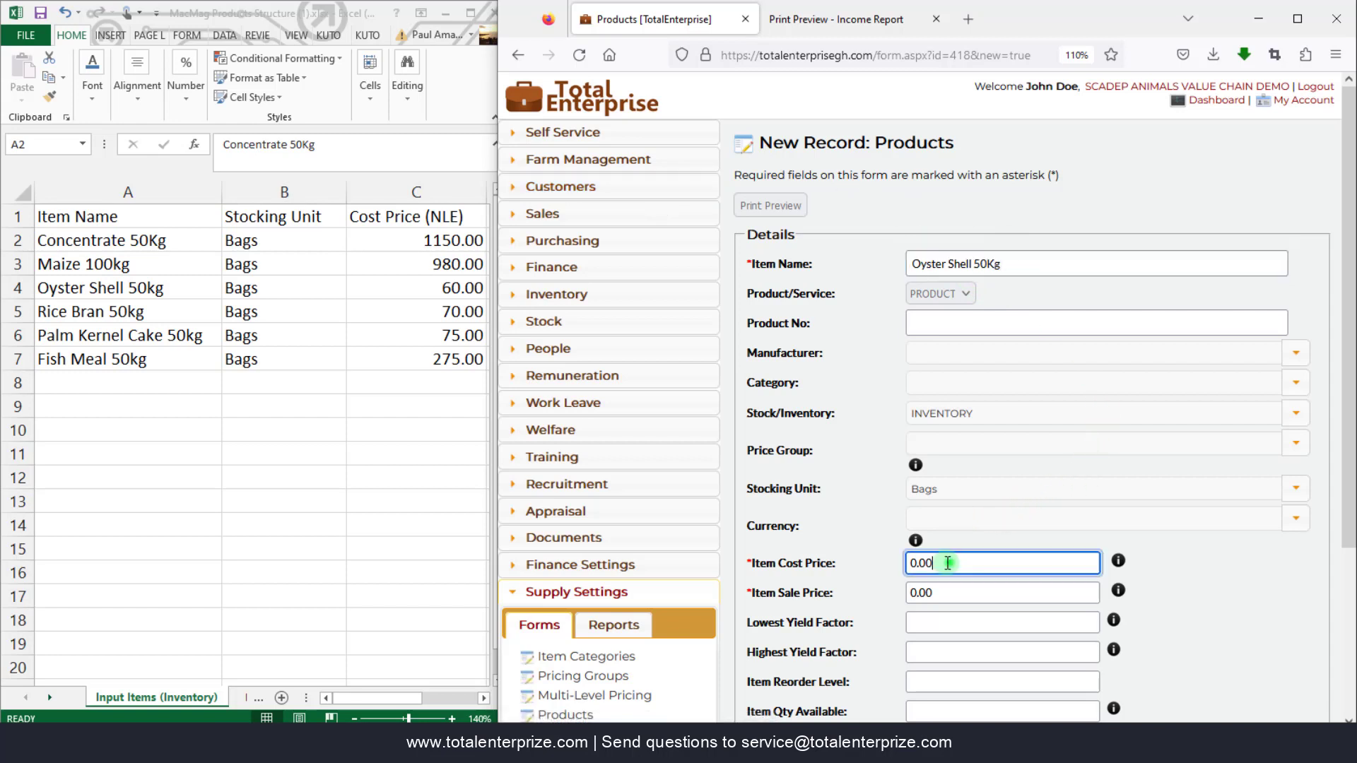
pyautogui.write('60')
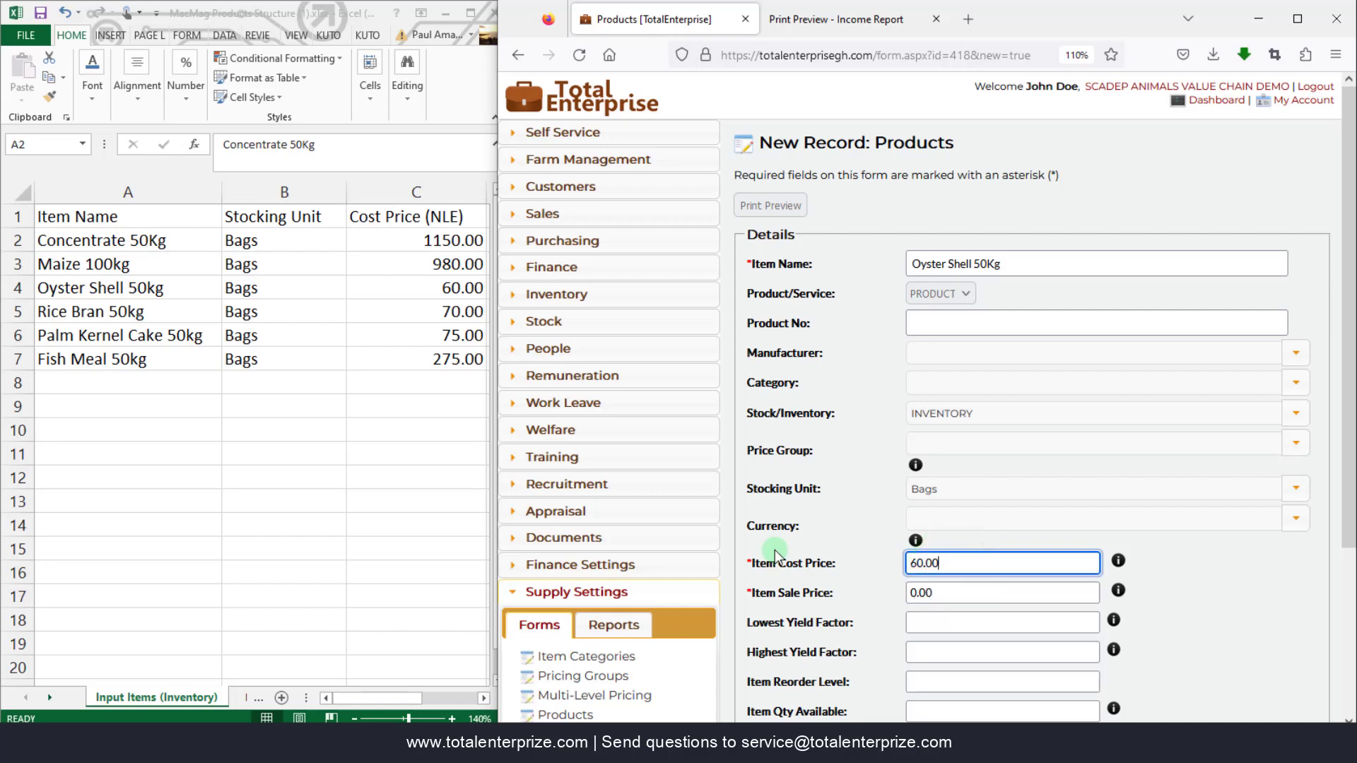
pyautogui.scroll(-3, 873, 371)
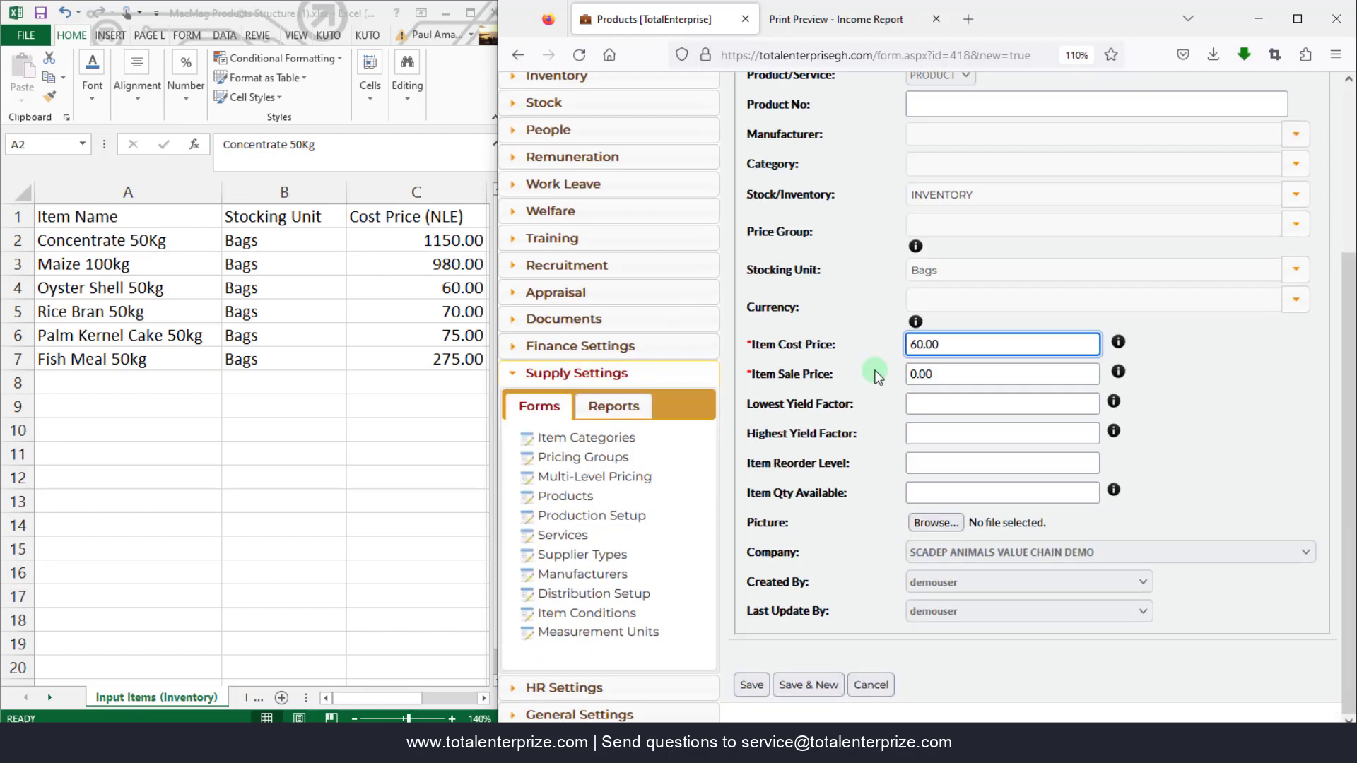
pyautogui.click(808, 684)
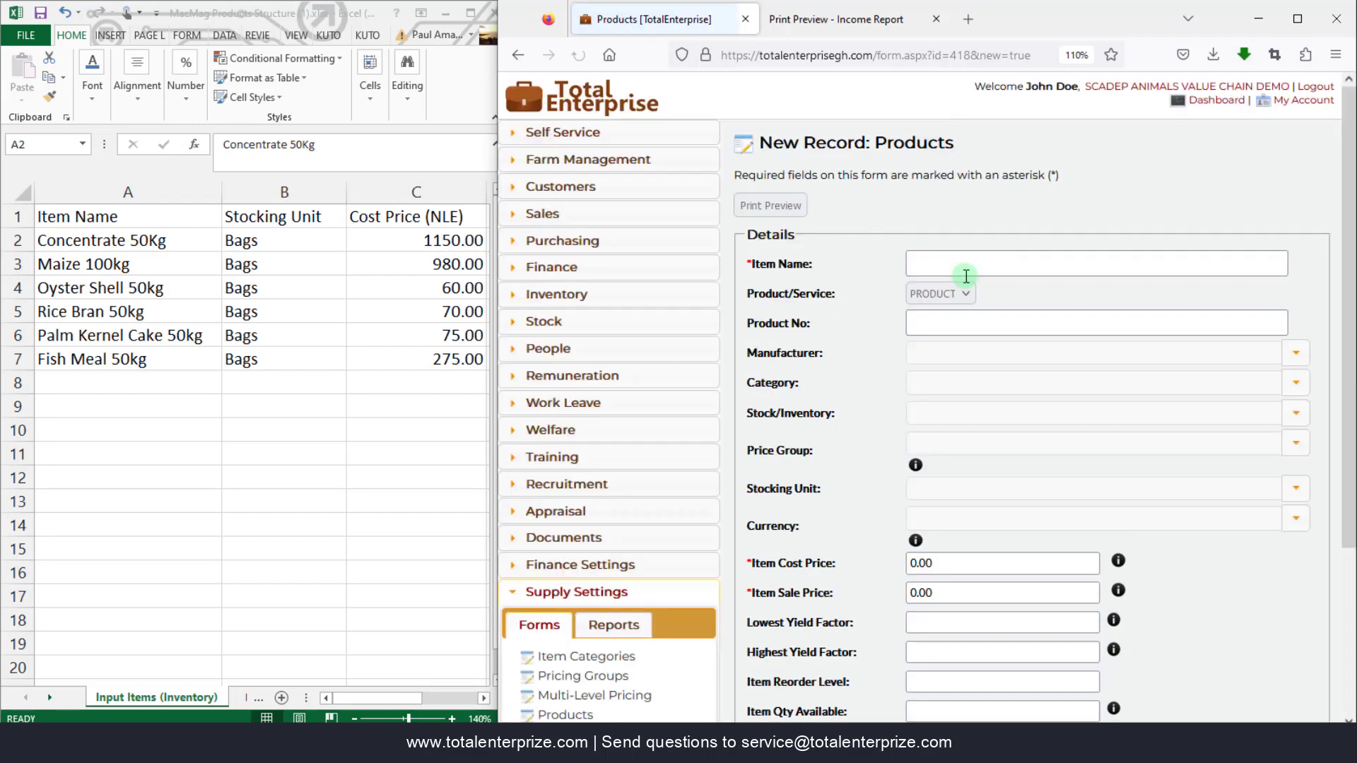
# - Add Rice Bran 50Kg as an INVENTORY product costing 70.00, then Save & New
pyautogui.click(955, 265)
pyautogui.write('R')
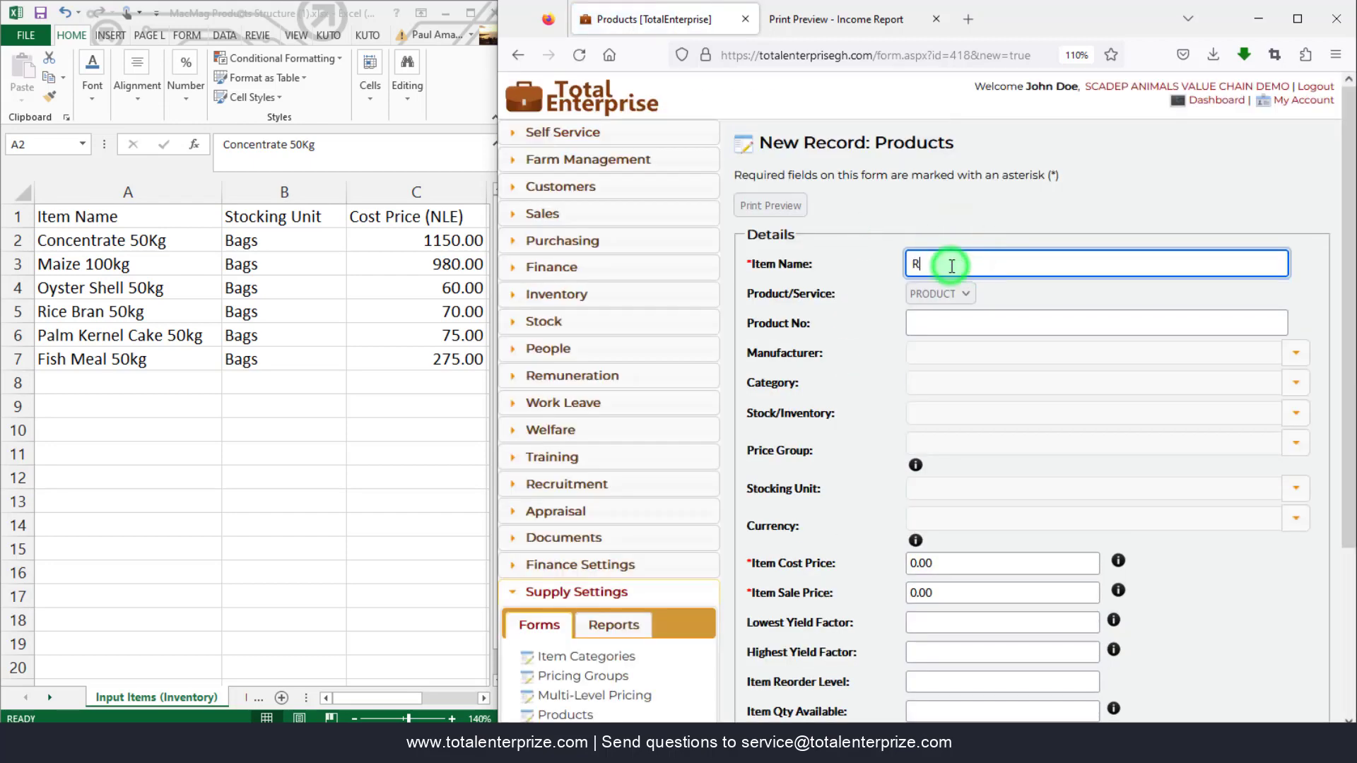
pyautogui.write('ice Bran 50Kg')
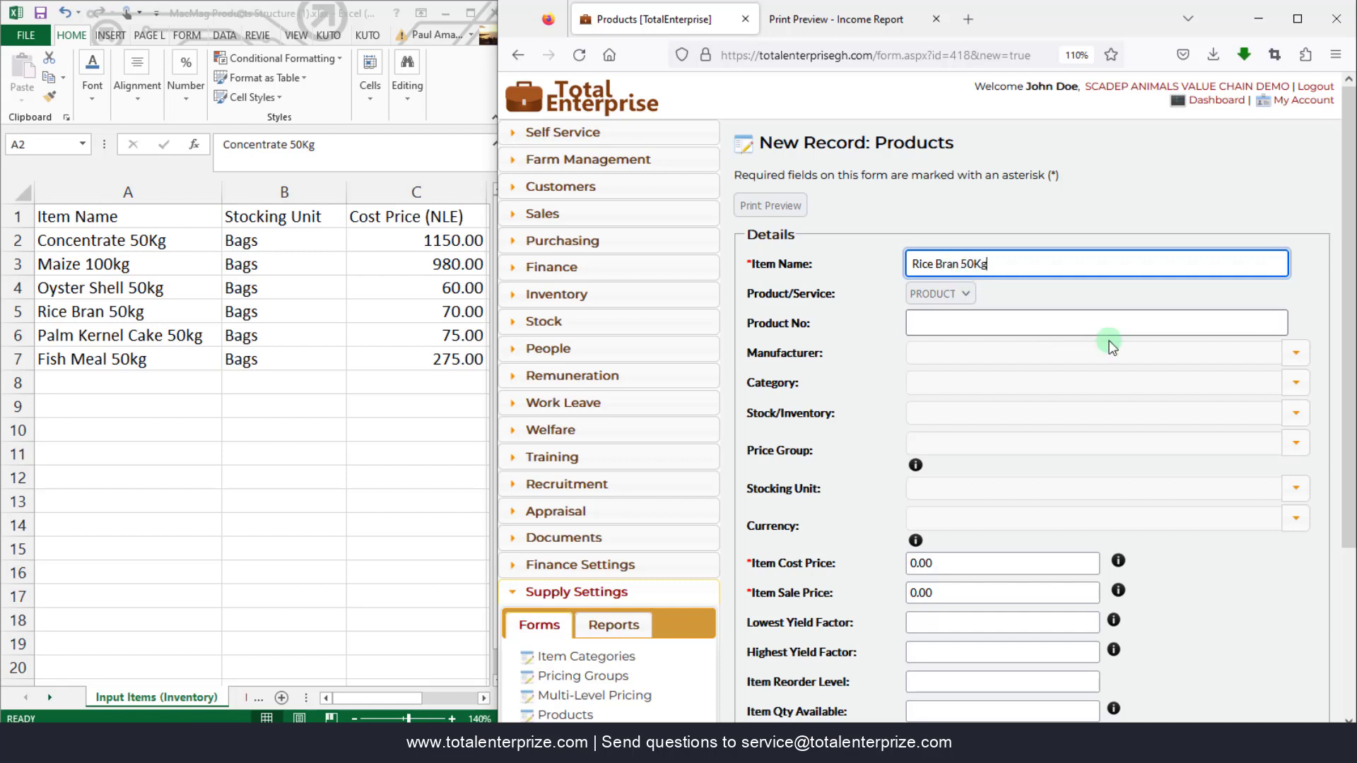
pyautogui.click(1299, 415)
pyautogui.click(978, 438)
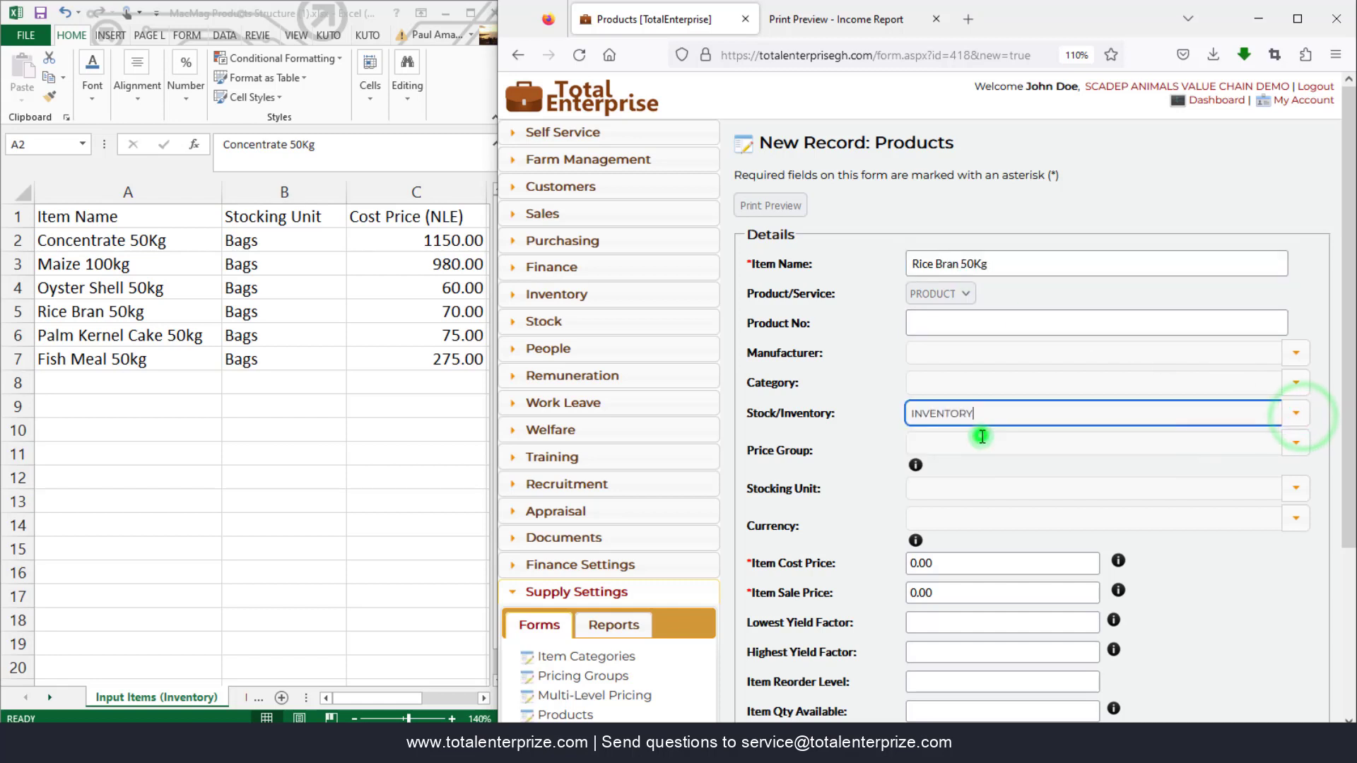
pyautogui.click(955, 563)
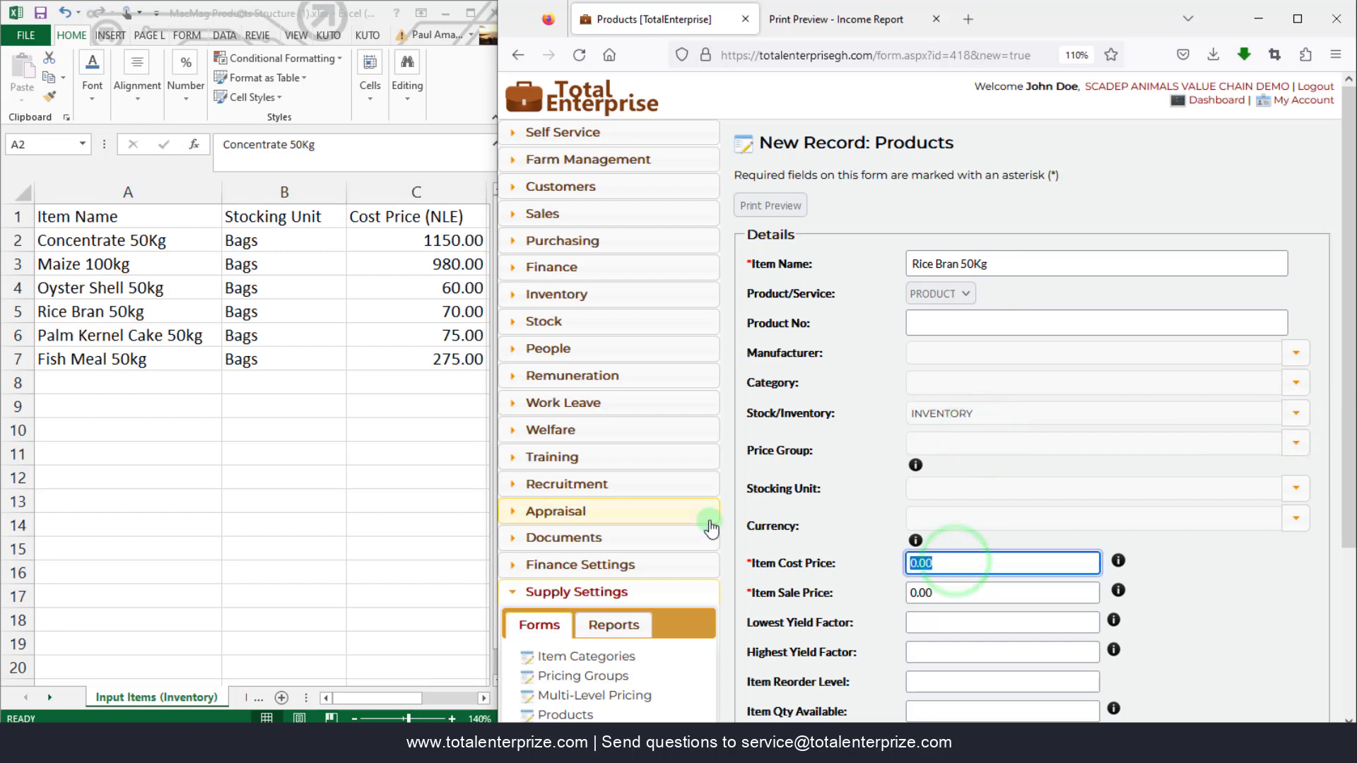
pyautogui.write('70.00')
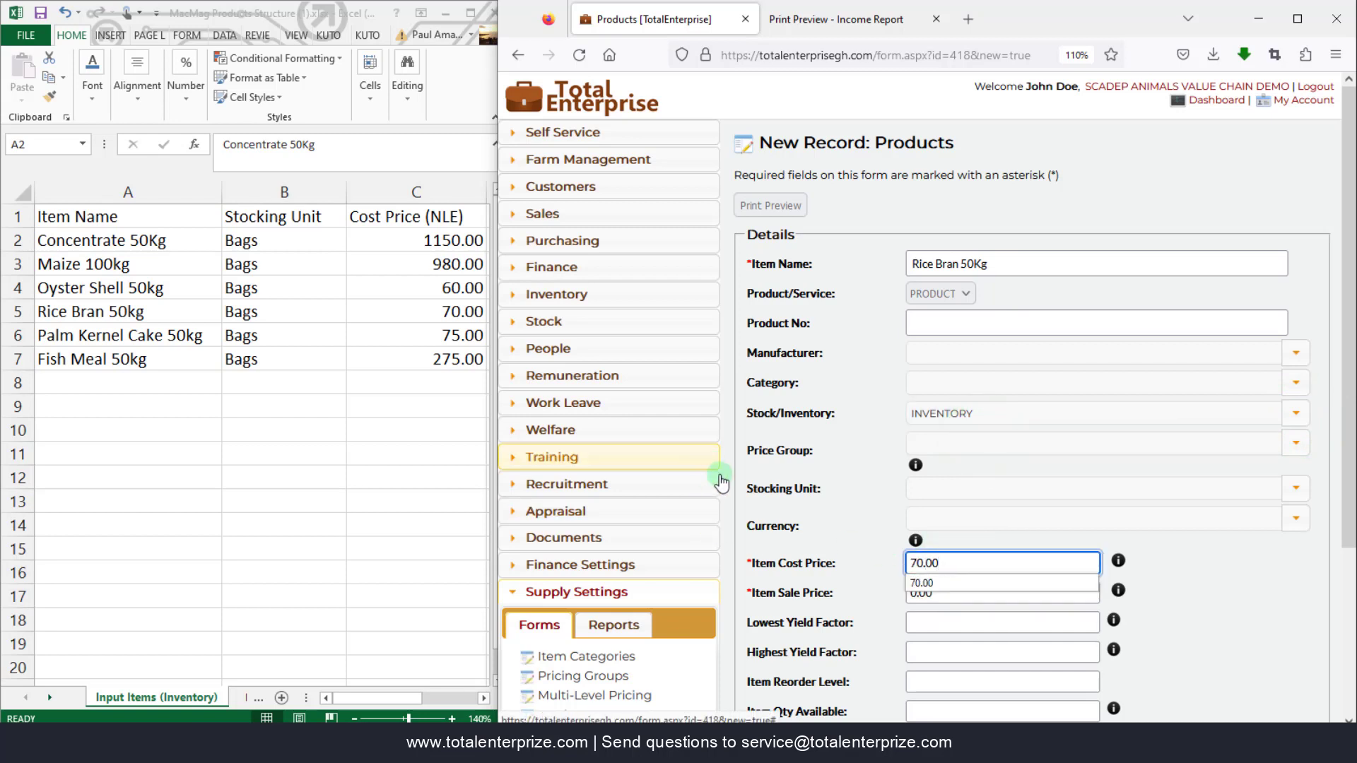
pyautogui.click(838, 566)
pyautogui.scroll(-3, 985, 650)
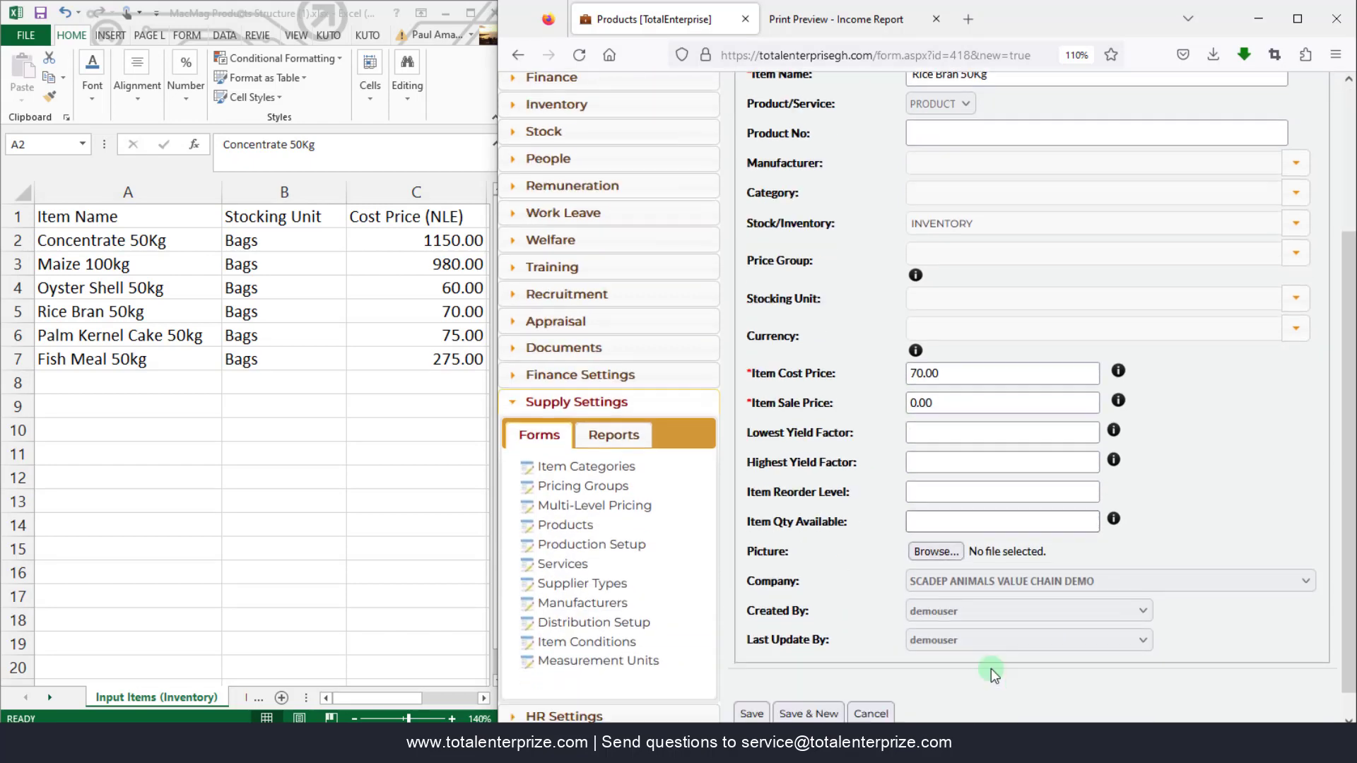
pyautogui.click(812, 684)
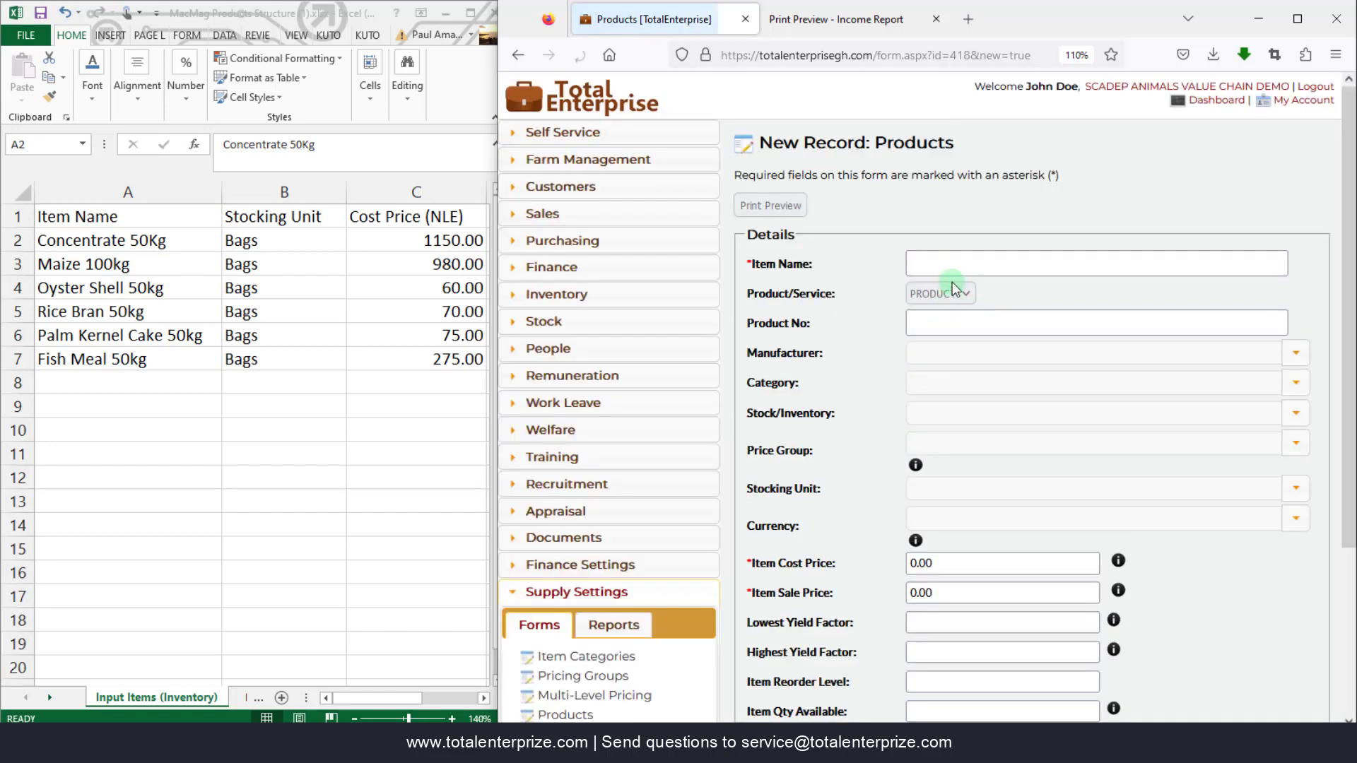
# - Add Palm Kernel Cake 50Kg as INVENTORY in Bags costing 75, then Save & New
pyautogui.click(951, 263)
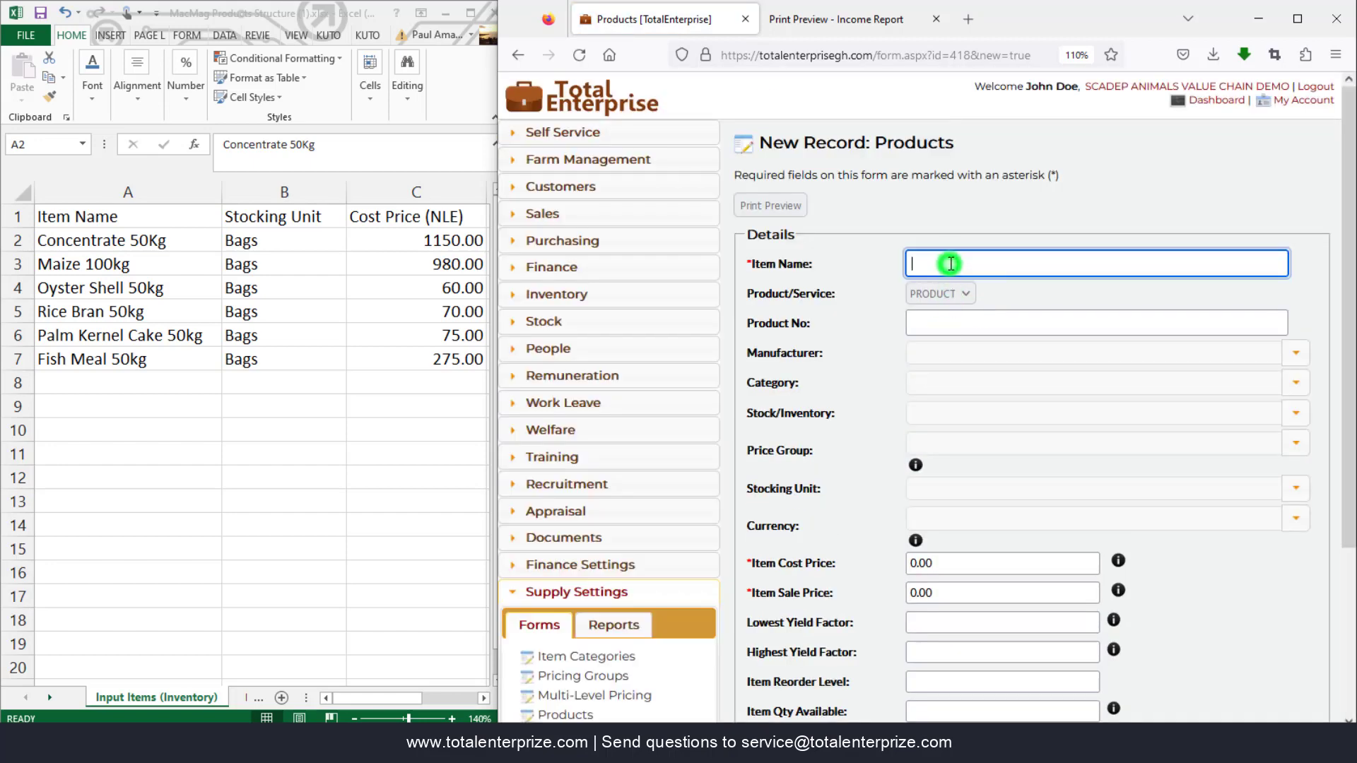
pyautogui.write('Palm Kernel Cake 50Kg')
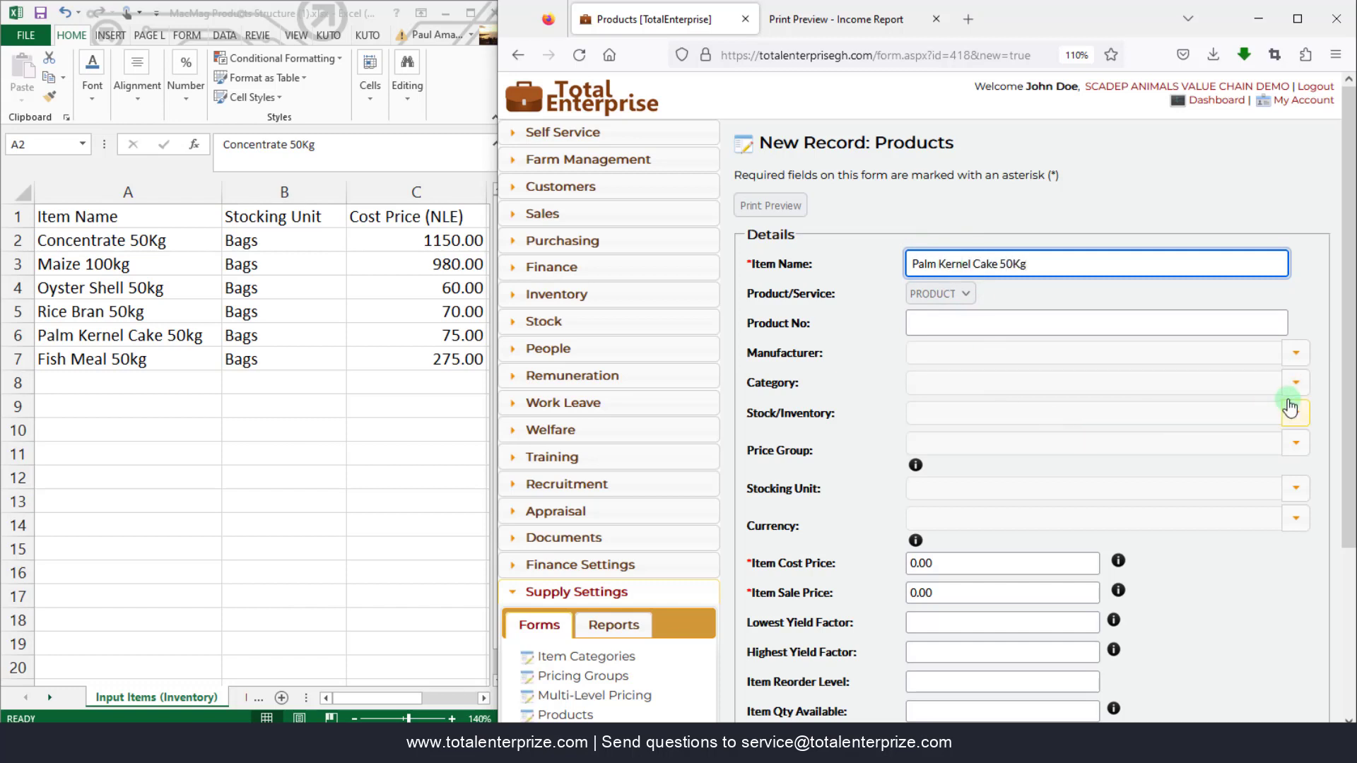
pyautogui.click(1296, 417)
pyautogui.click(926, 427)
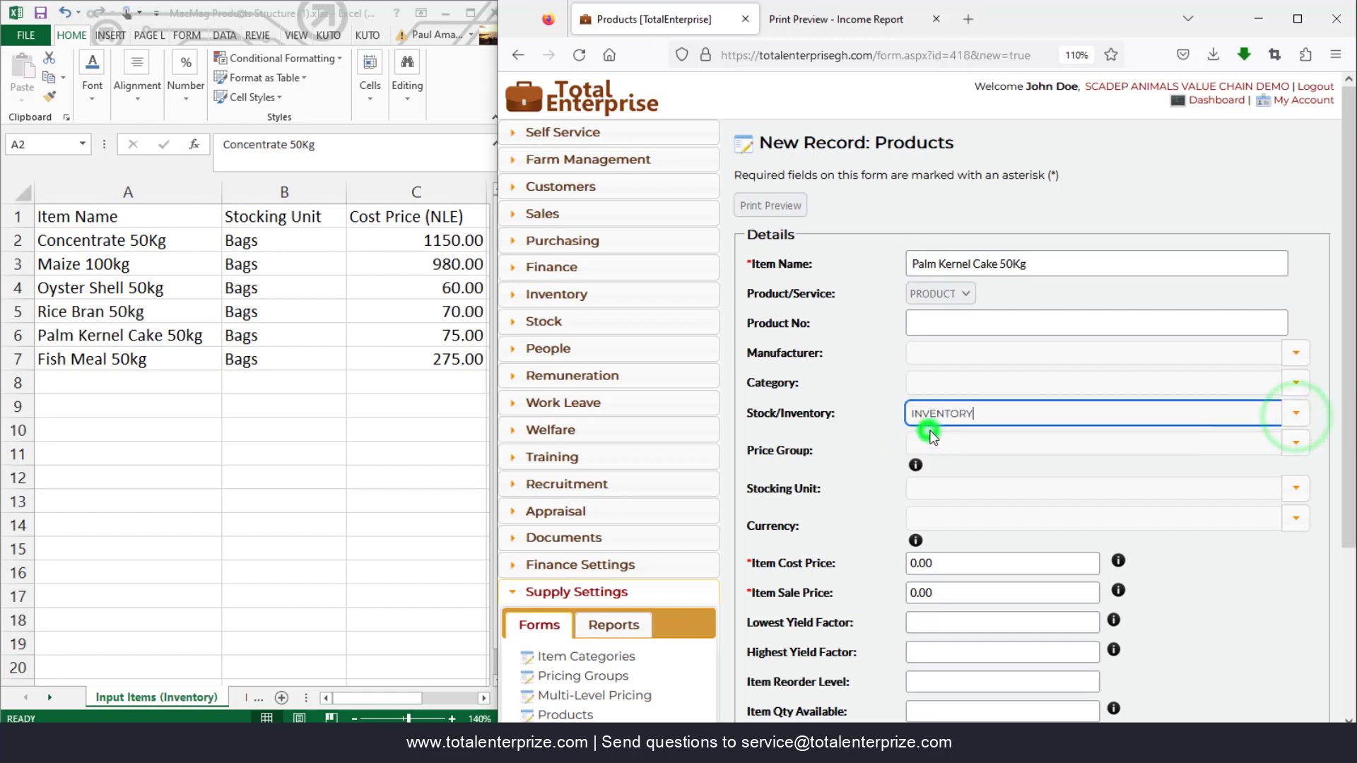
pyautogui.click(1297, 489)
pyautogui.click(997, 514)
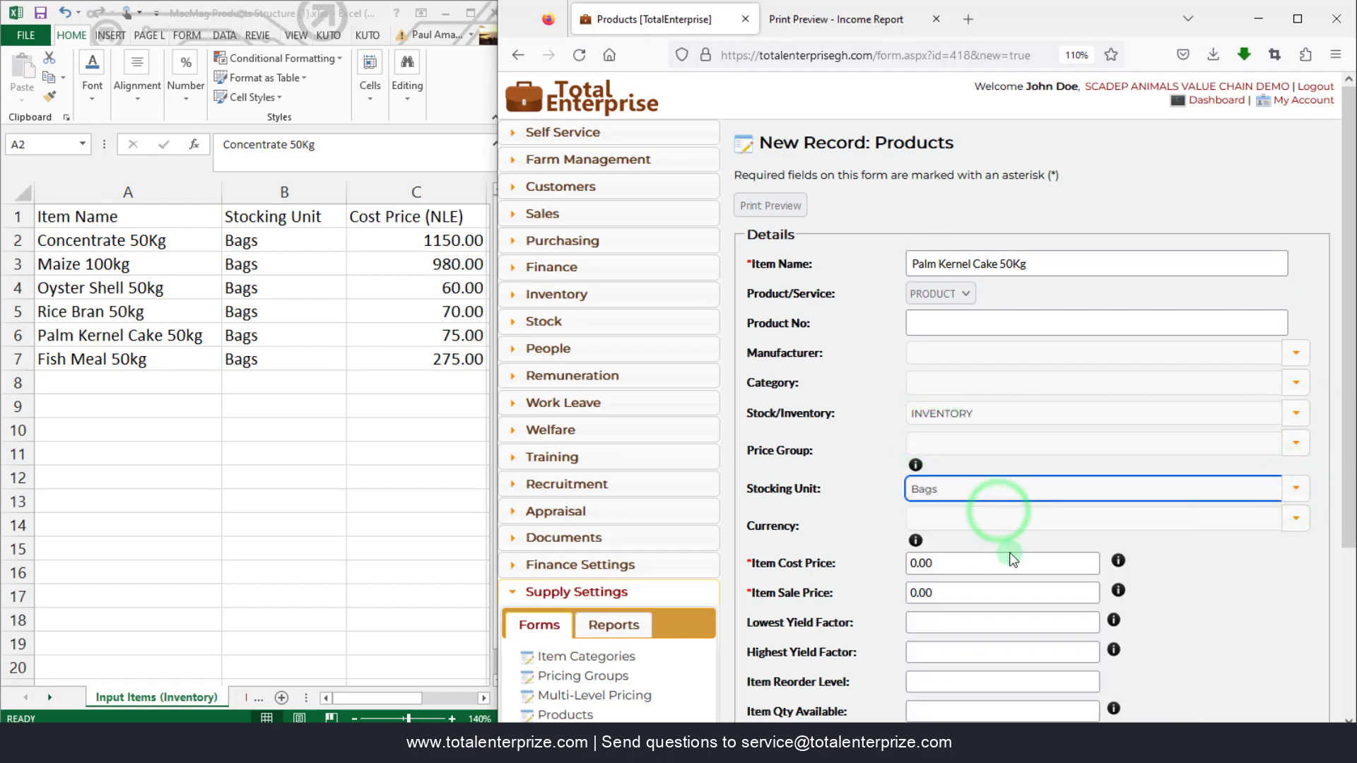
pyautogui.click(966, 565)
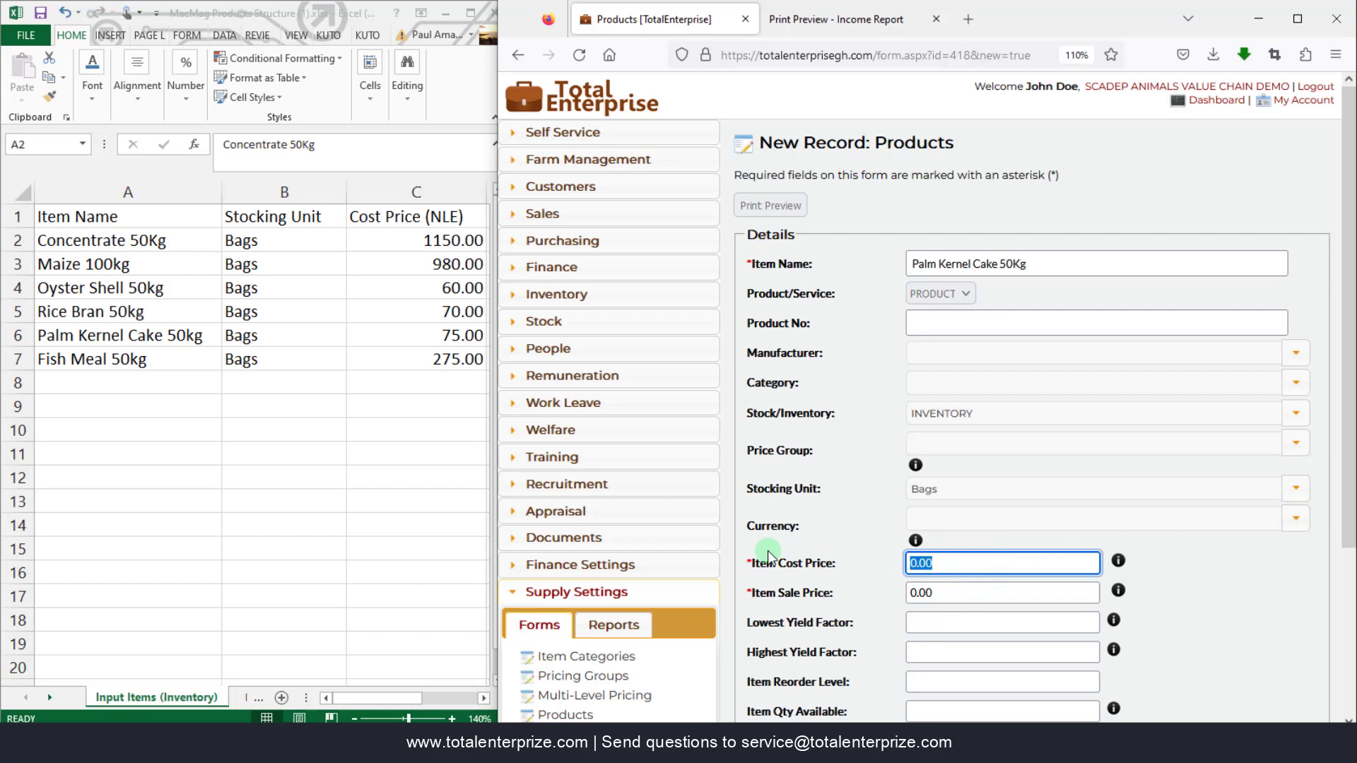
pyautogui.write('75')
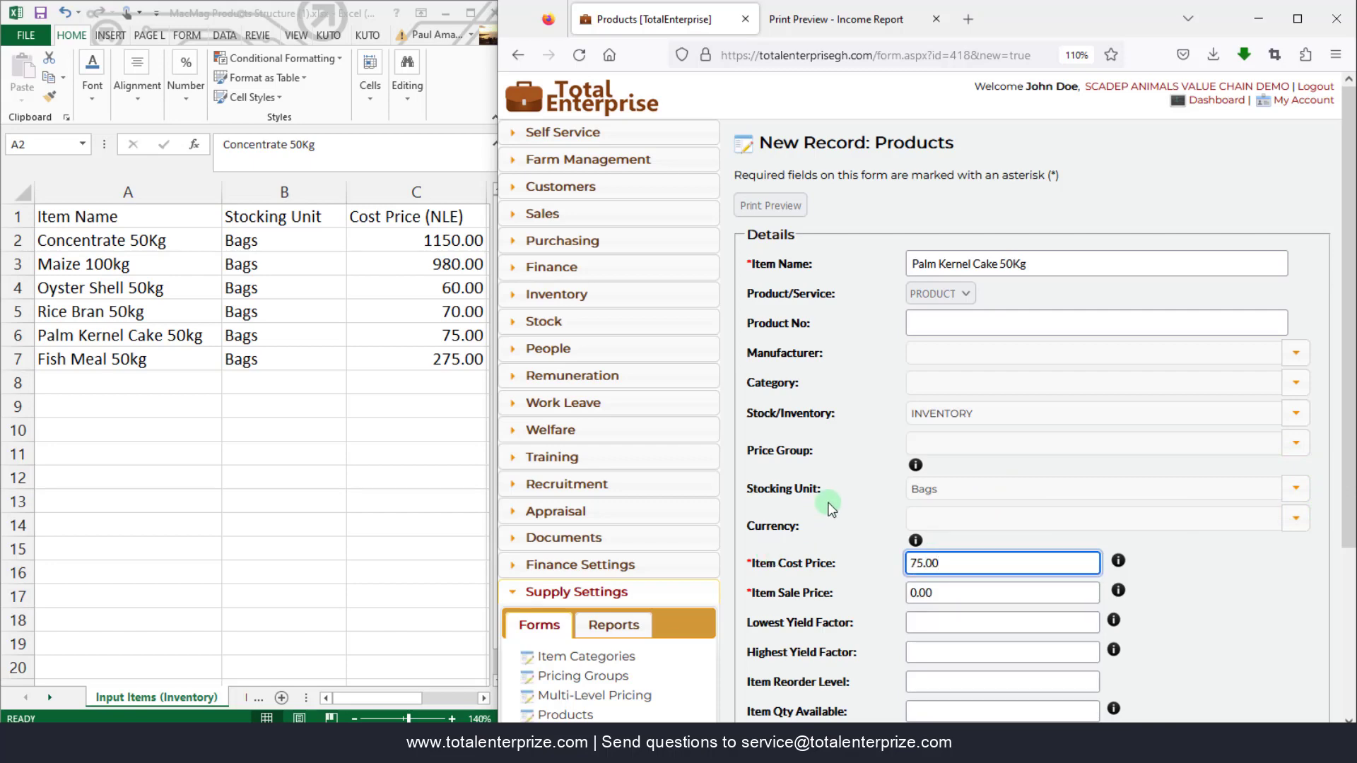
pyautogui.scroll(-3, 860, 626)
pyautogui.click(809, 686)
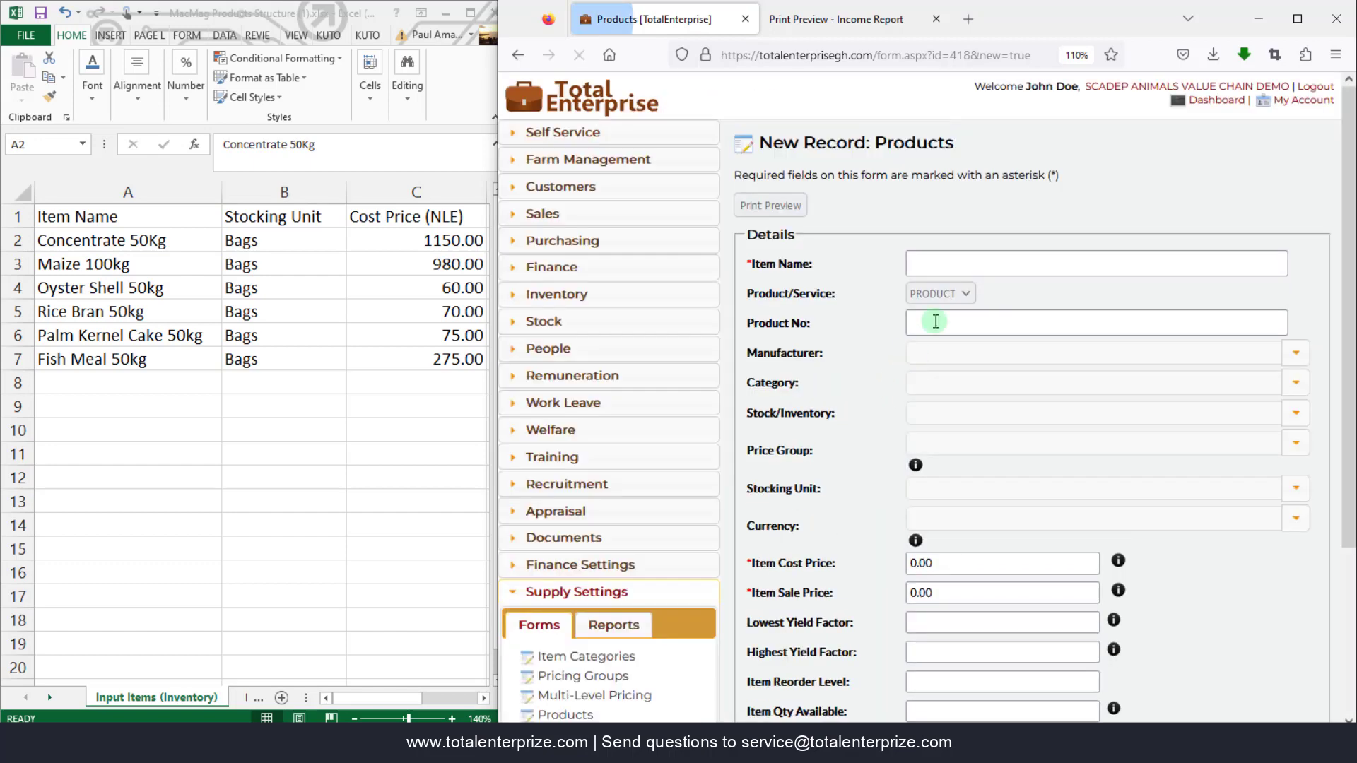
# - Create product Fish Meal 50Kg as INVENTORY, stocked in Bags, item cost price 275, and save it
pyautogui.click(965, 266)
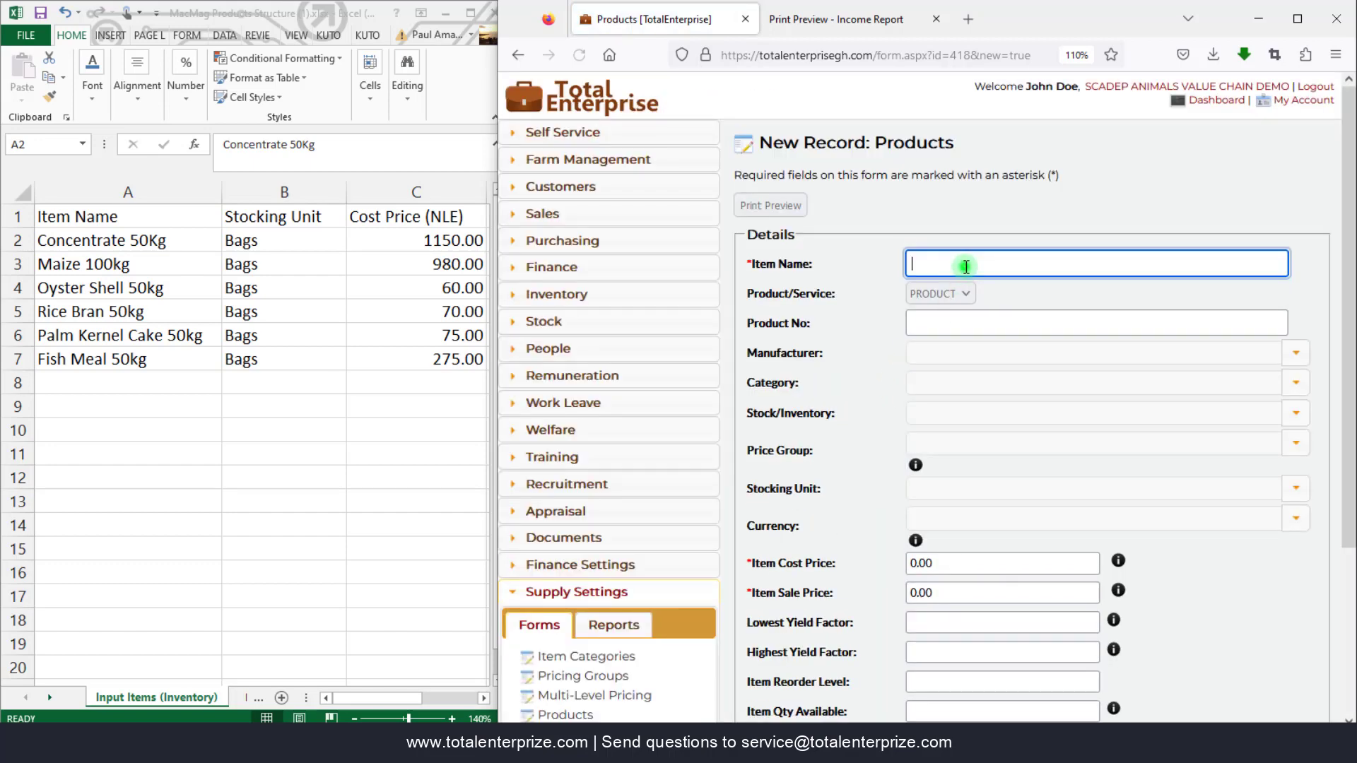
pyautogui.write('Fish Meal 50Kg')
pyautogui.click(1302, 424)
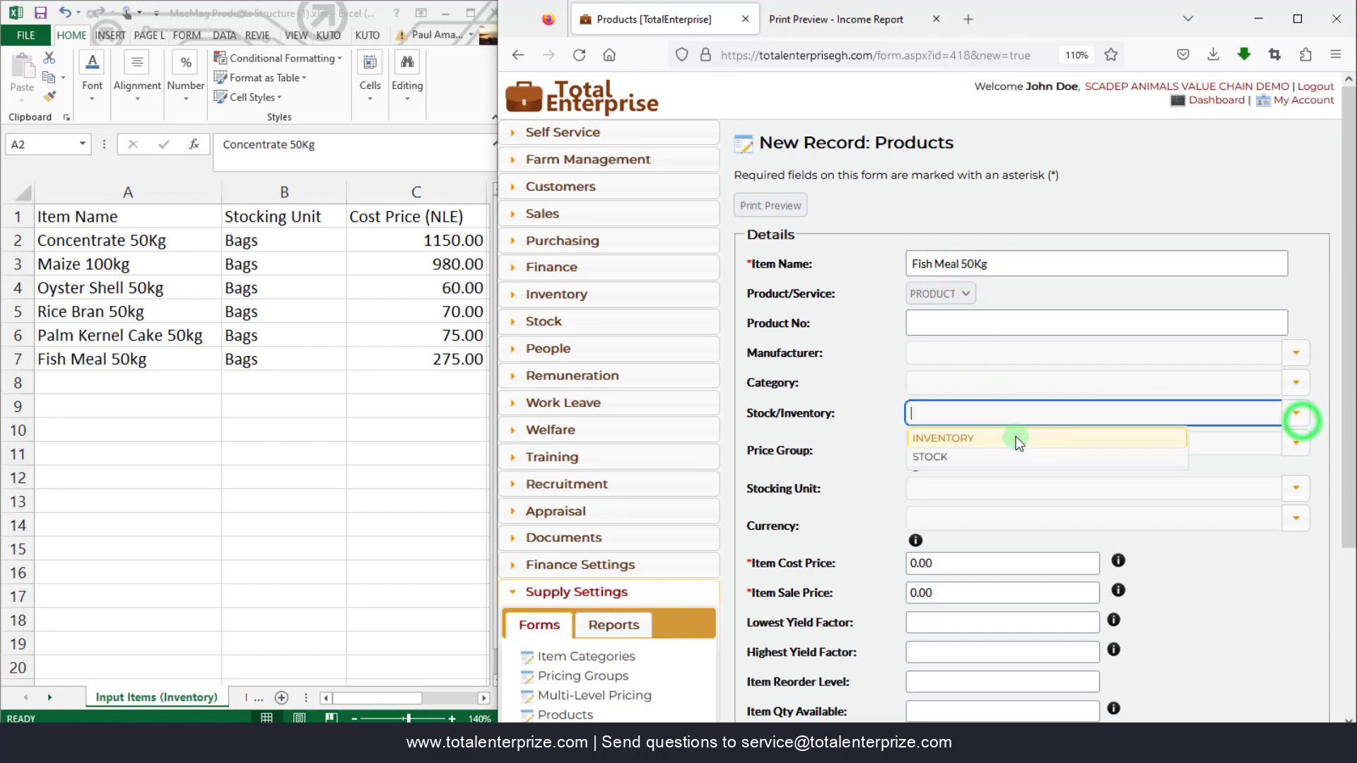
pyautogui.click(1016, 436)
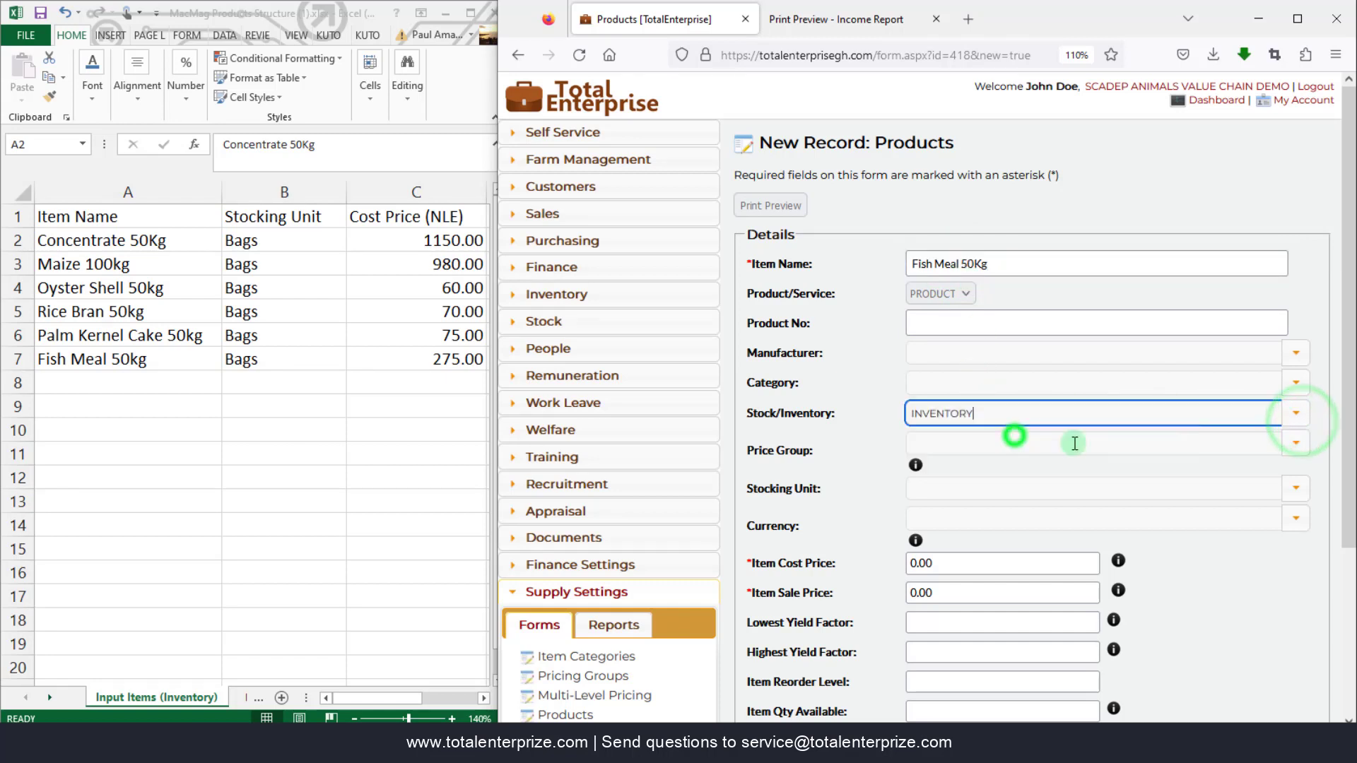
pyautogui.click(1293, 491)
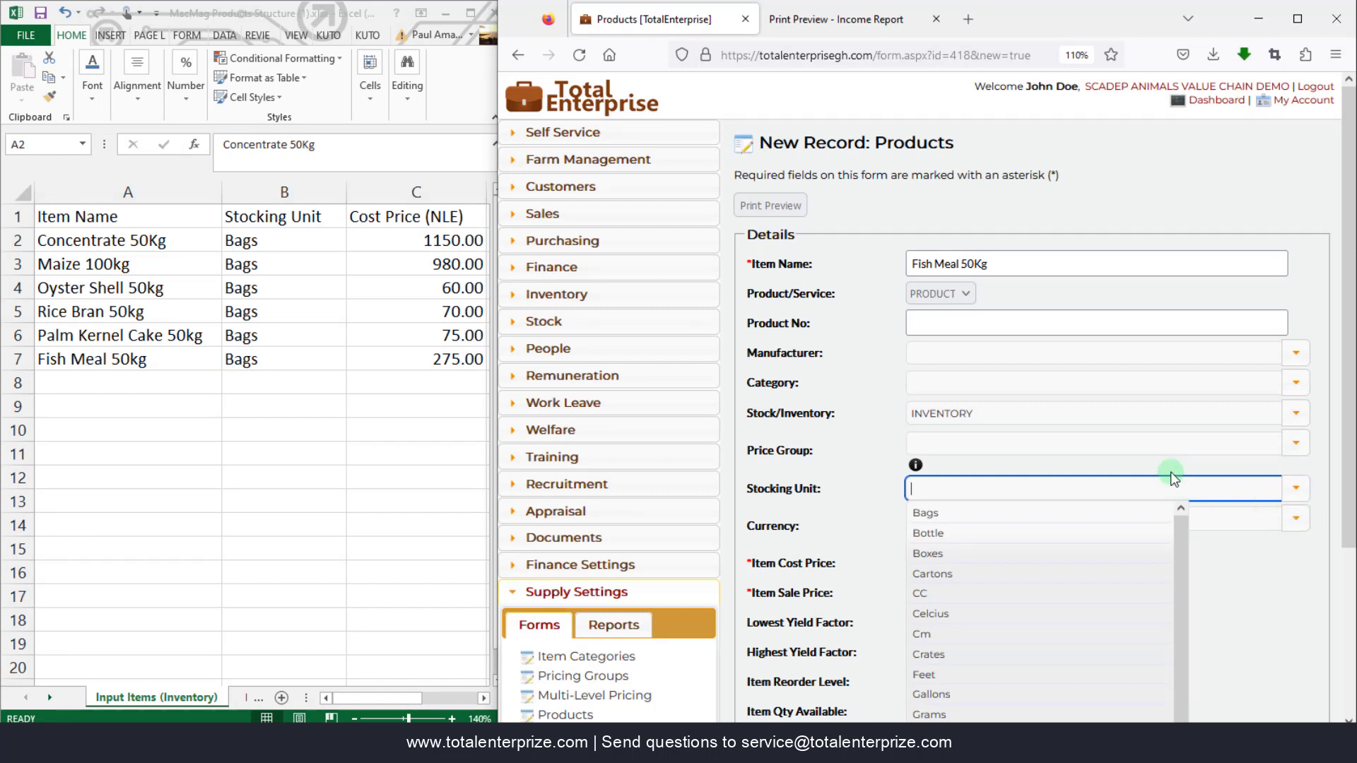
pyautogui.click(940, 517)
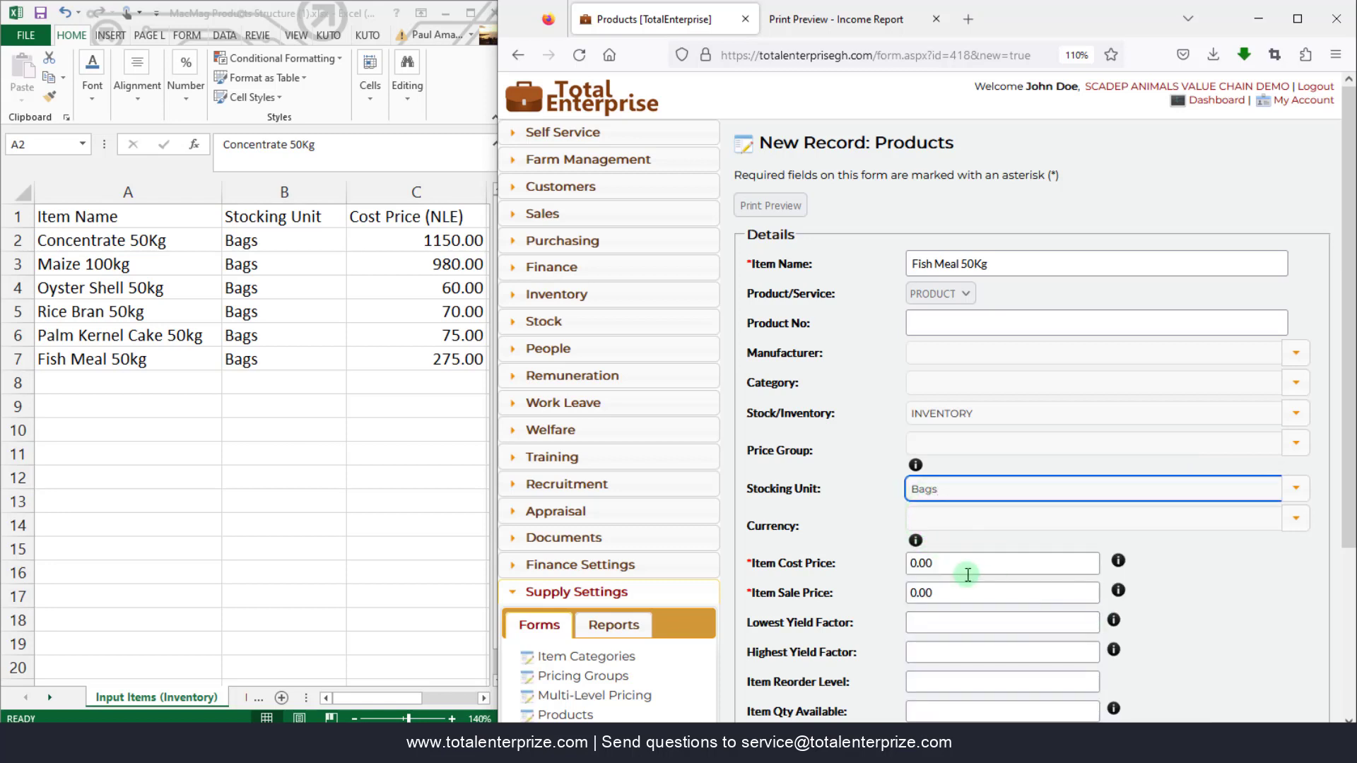
pyautogui.moveTo(908, 563); pyautogui.dragTo(948, 563)
pyautogui.write('275')
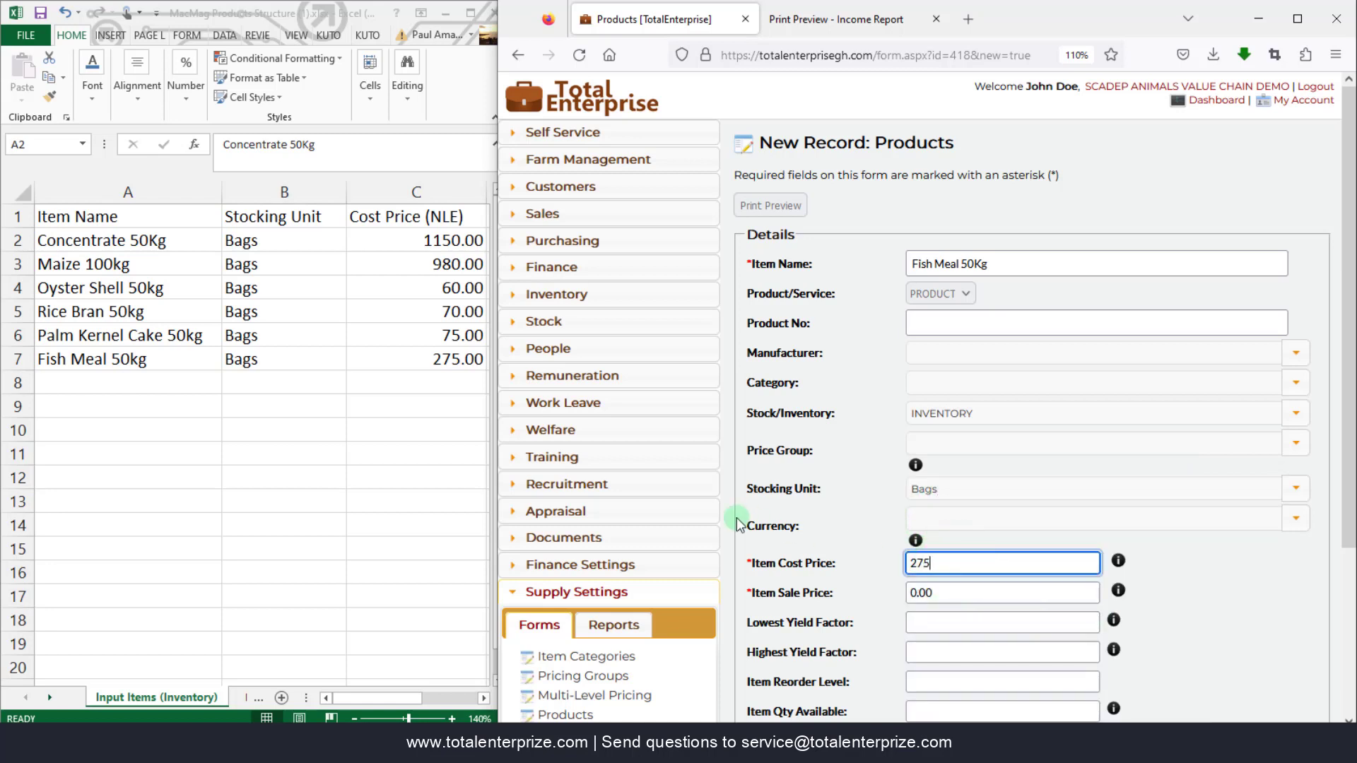
pyautogui.scroll(-3, 737, 525)
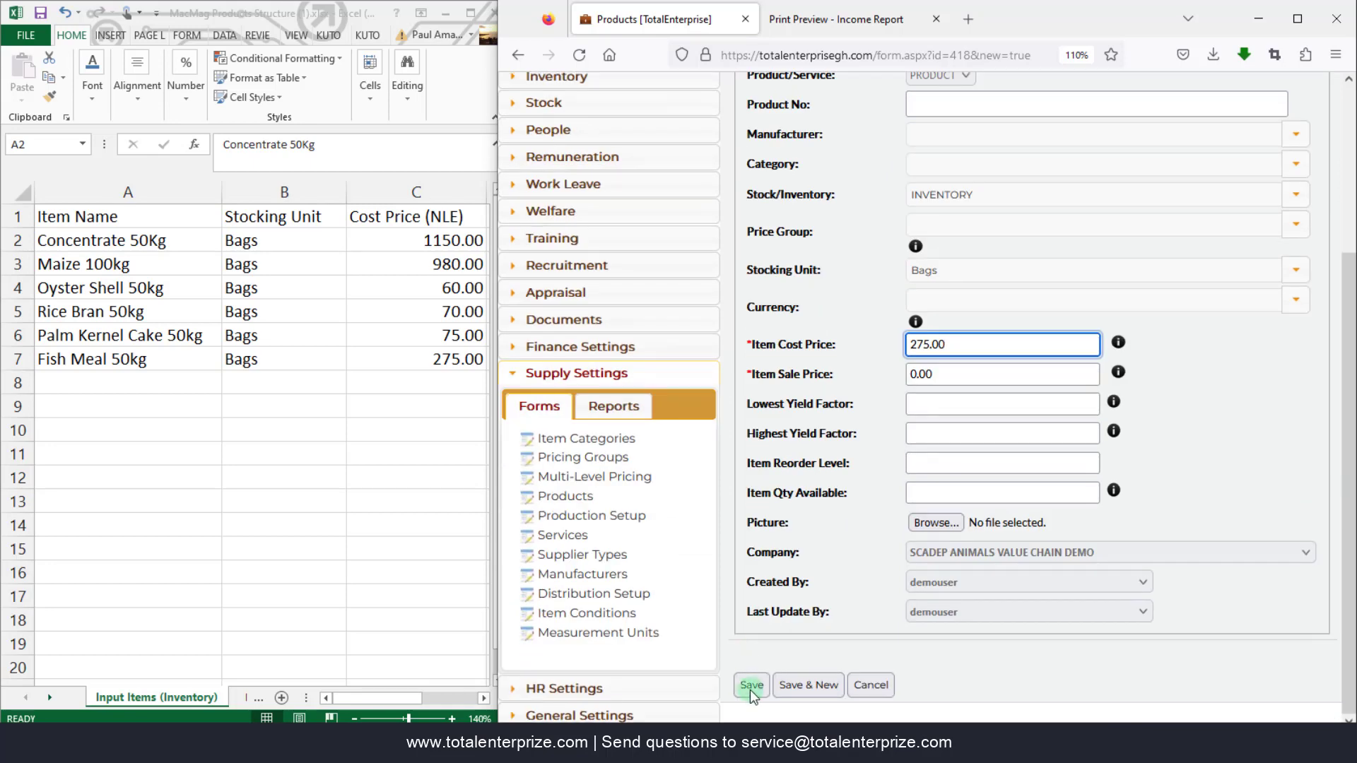
pyautogui.click(750, 685)
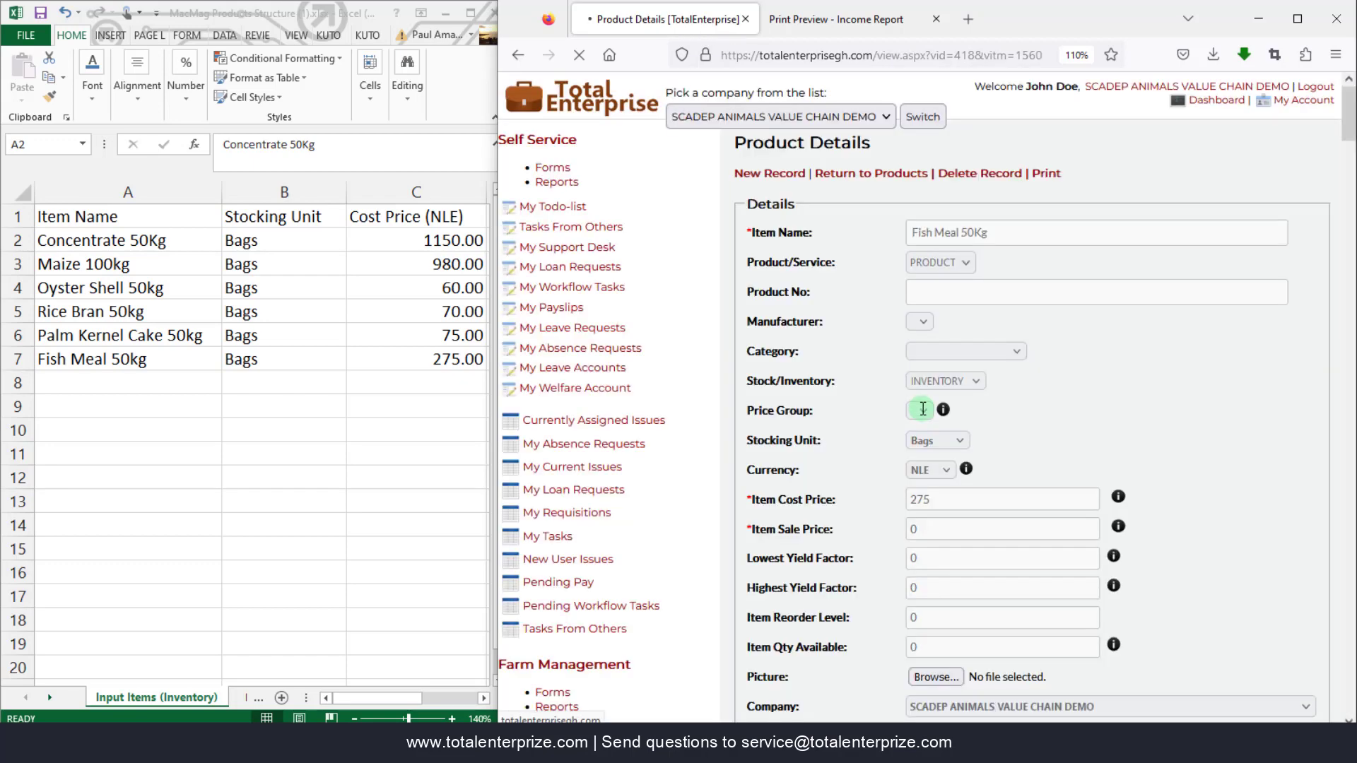
# - Leave the product record and open Item Categories under Supply Settings > Forms
pyautogui.click(893, 176)
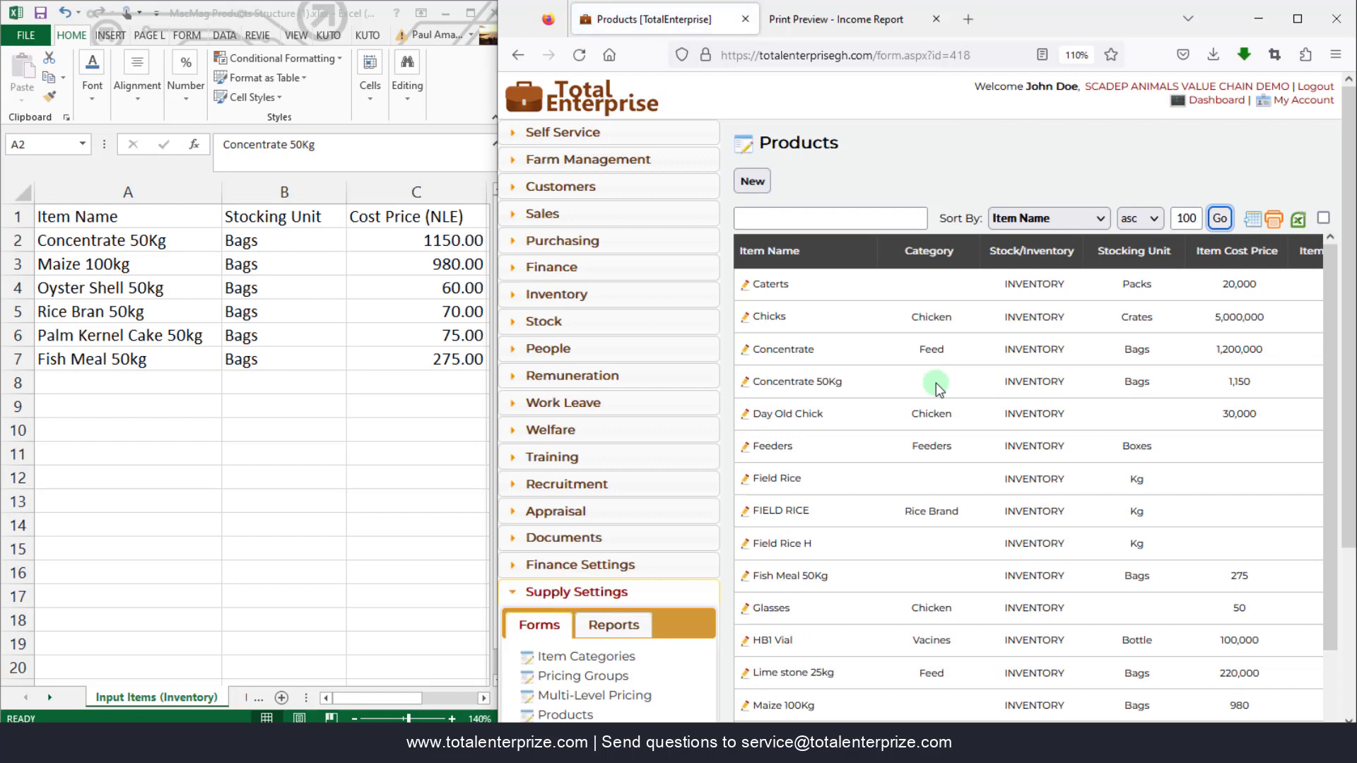
pyautogui.scroll(-4, 937, 391)
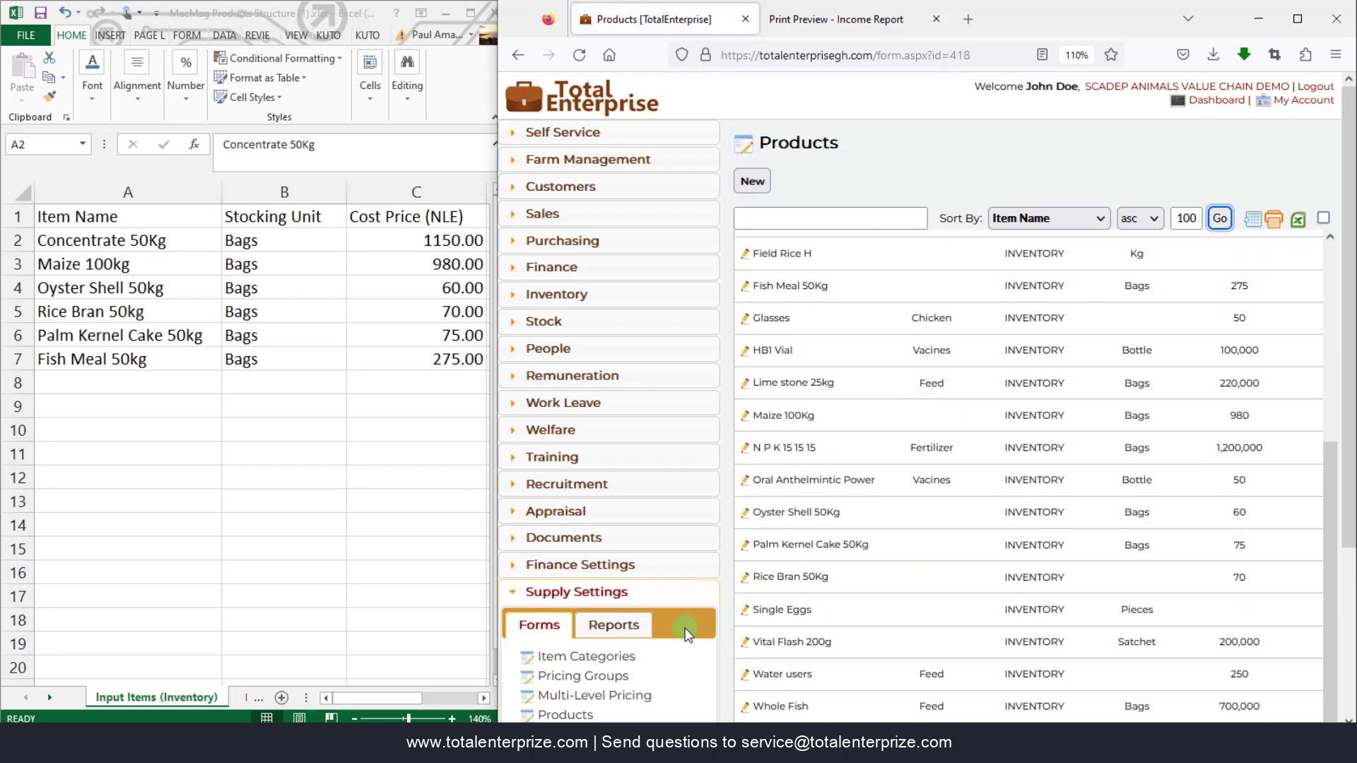
pyautogui.click(592, 664)
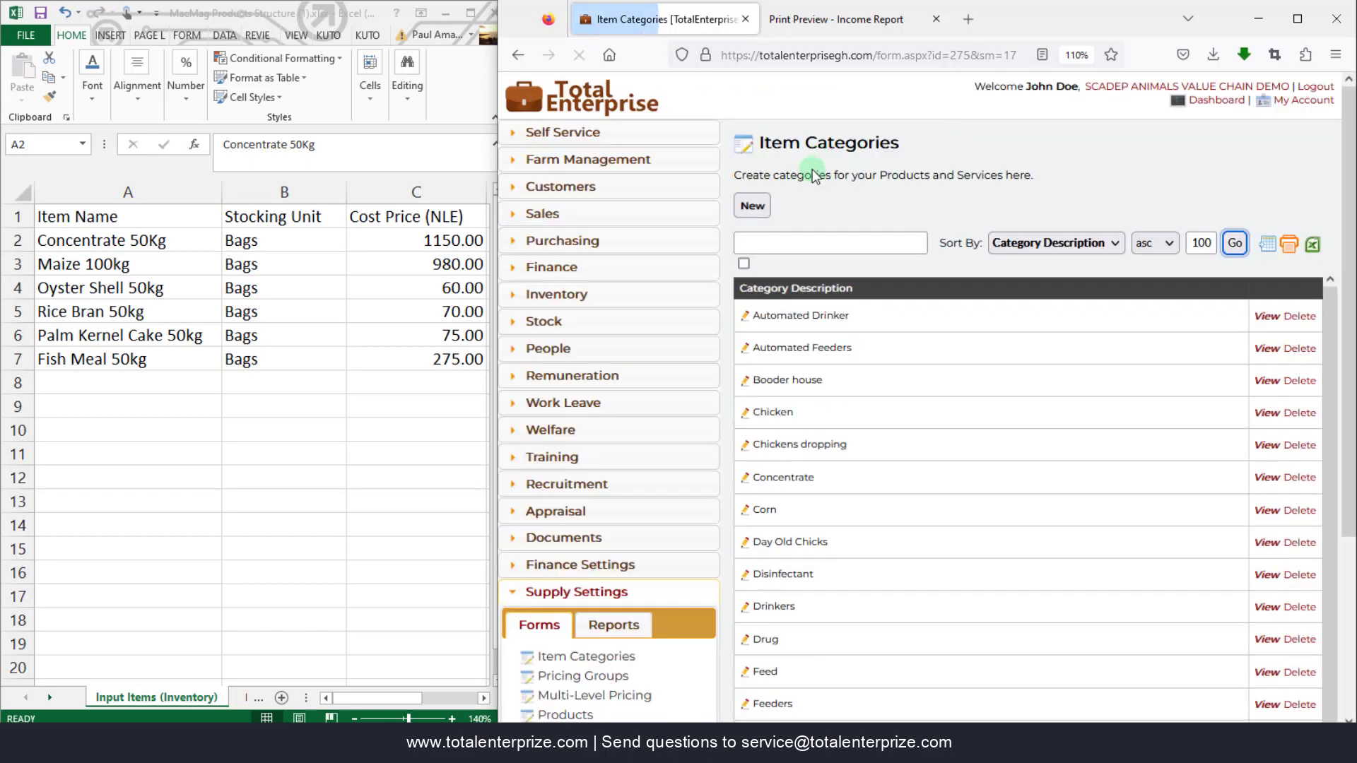
# - Create and save a new item category described as 'Input Items', then go to Products
pyautogui.click(752, 206)
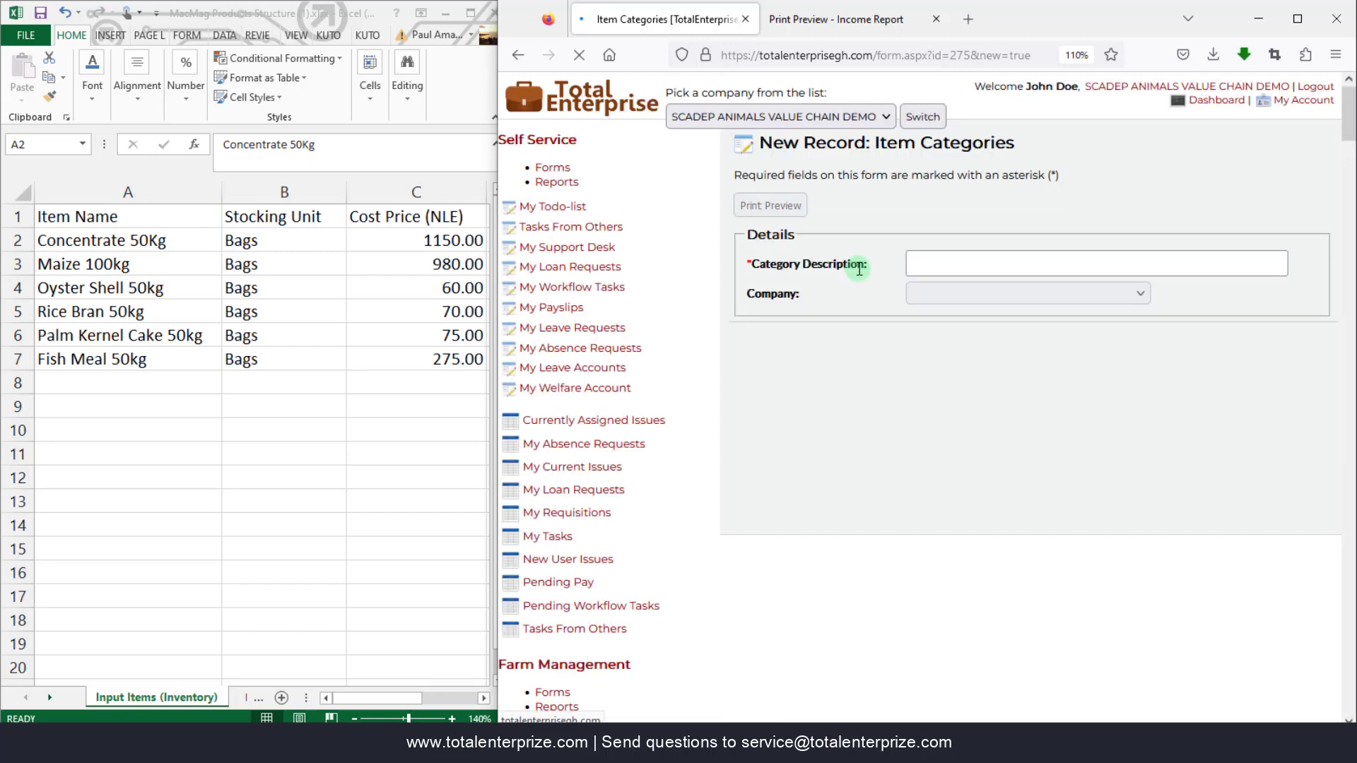
pyautogui.click(933, 262)
pyautogui.write('Input Items')
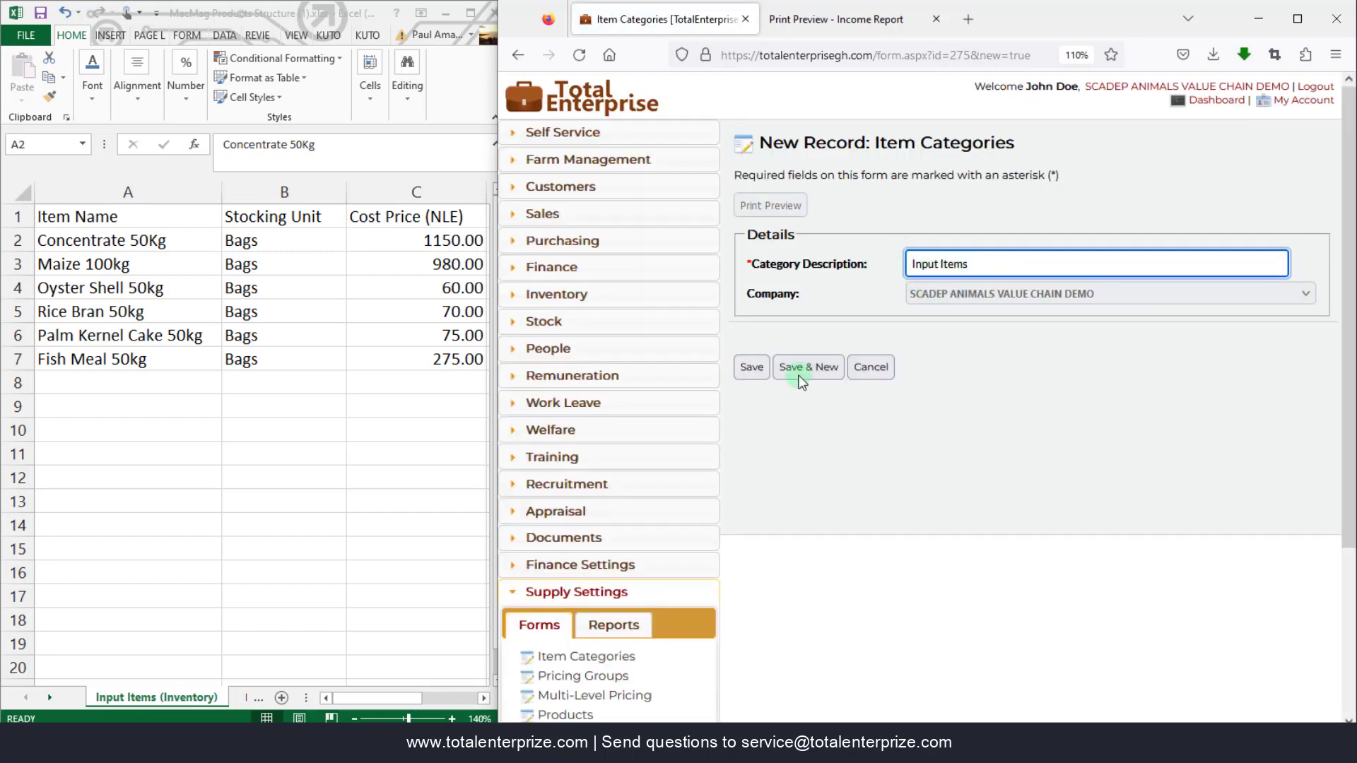
pyautogui.click(750, 367)
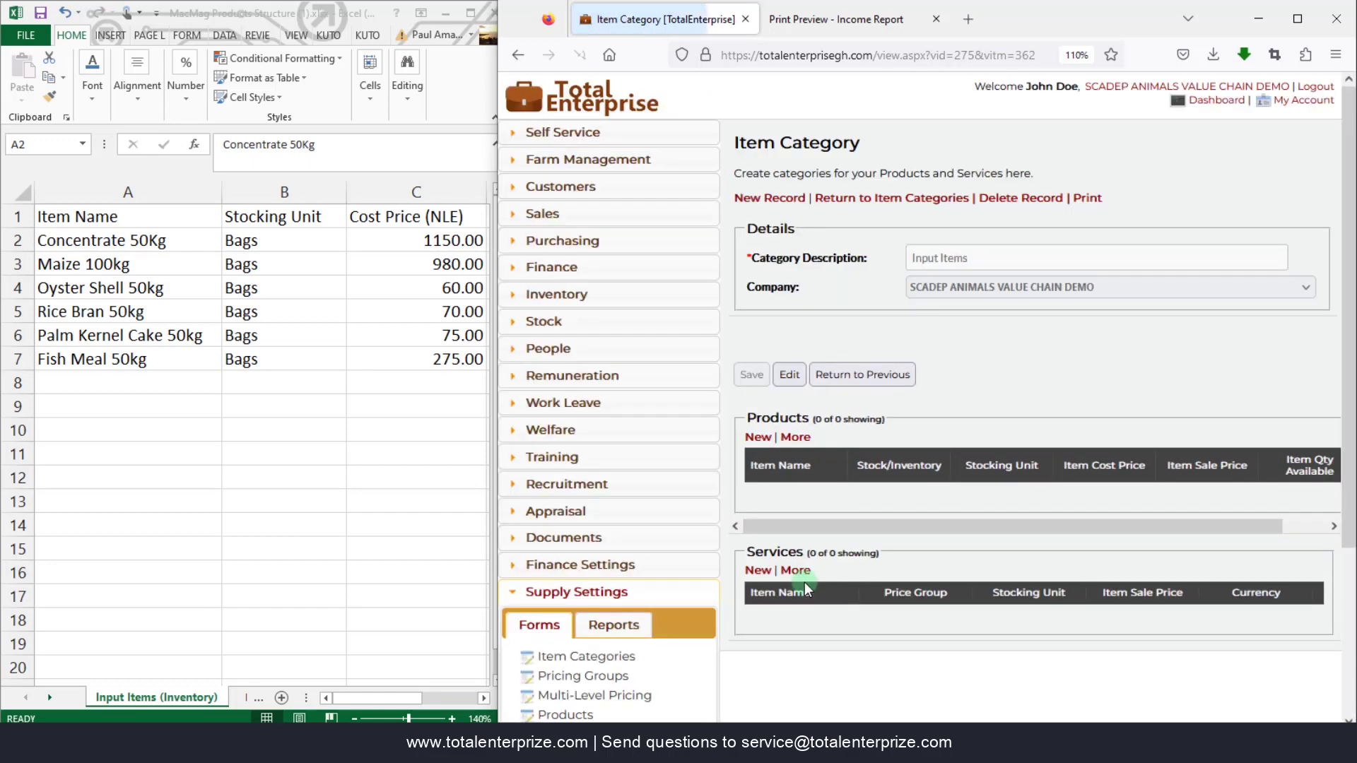
pyautogui.scroll(-3, 775, 578)
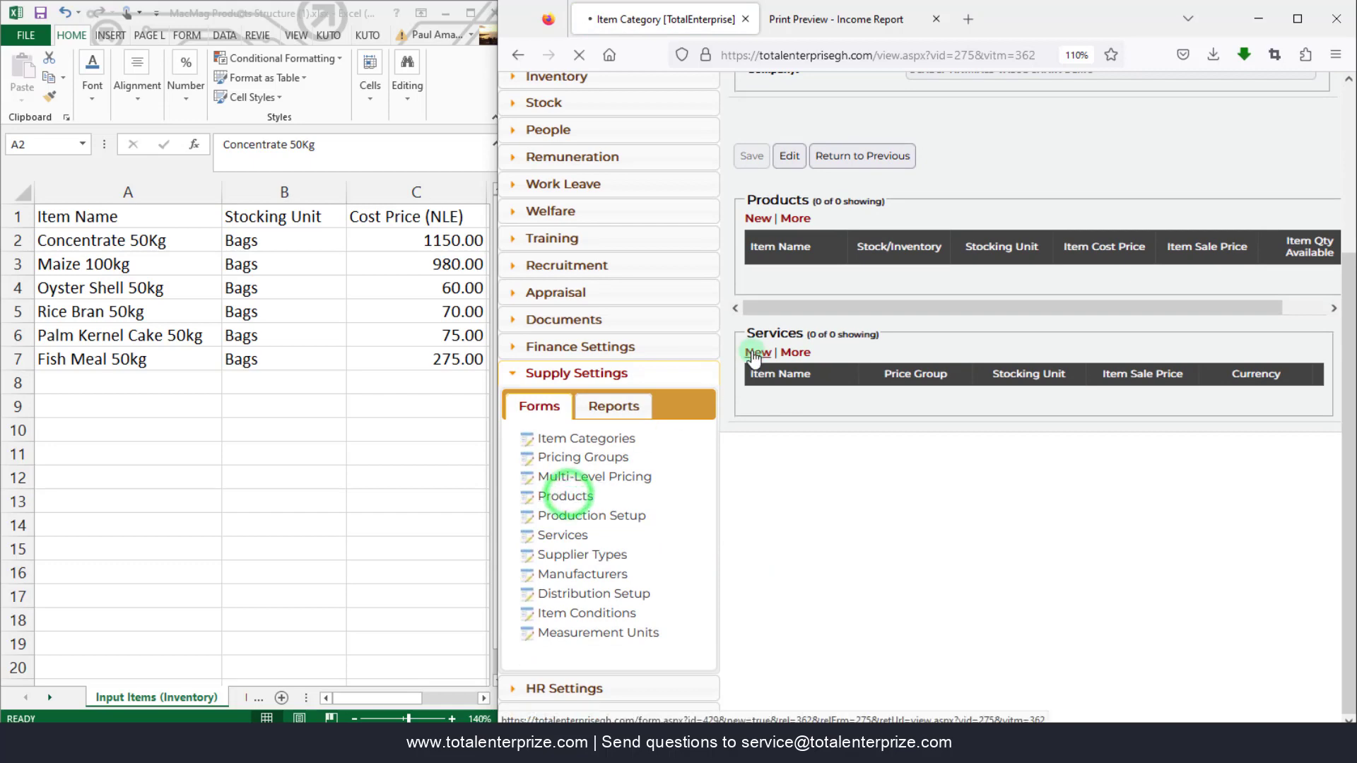
pyautogui.click(558, 496)
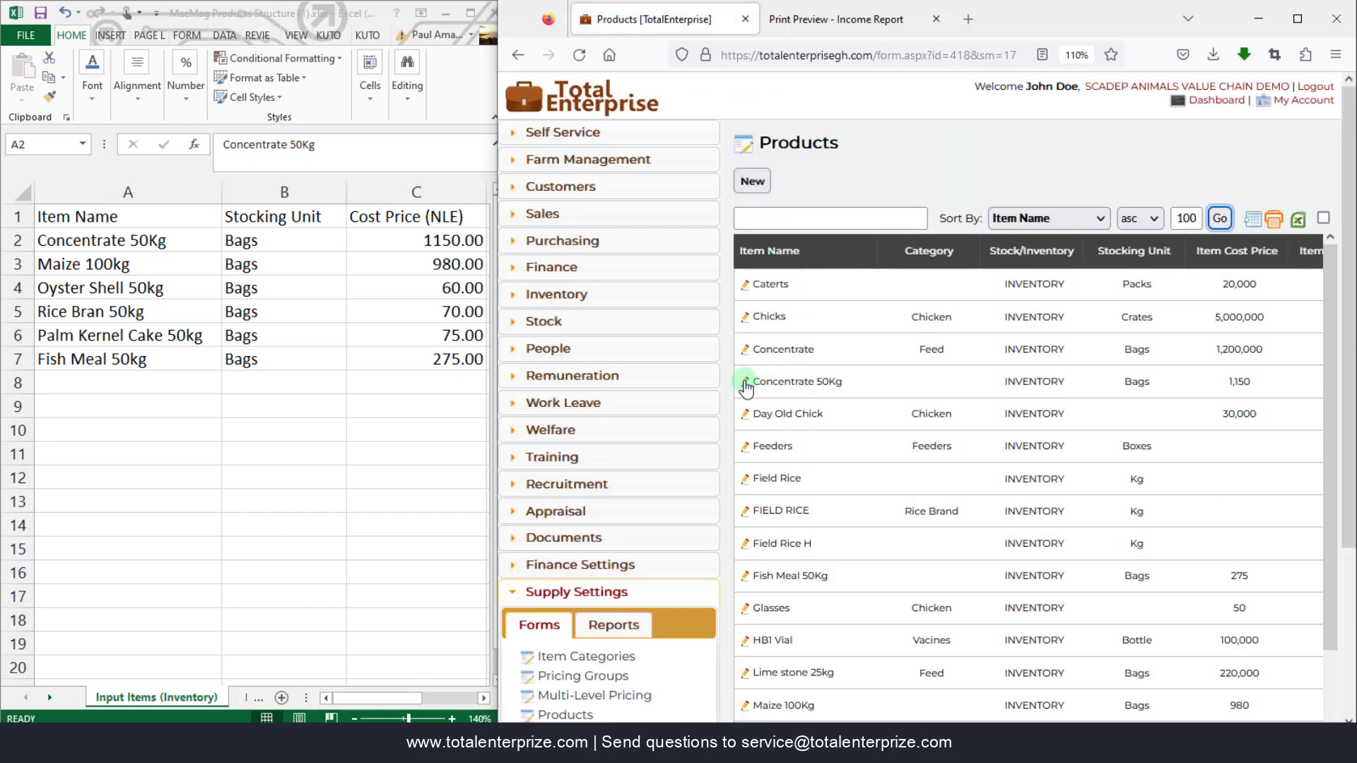
# - Set Concentrate 50Kg's category to Input Items and save it
pyautogui.click(746, 384)
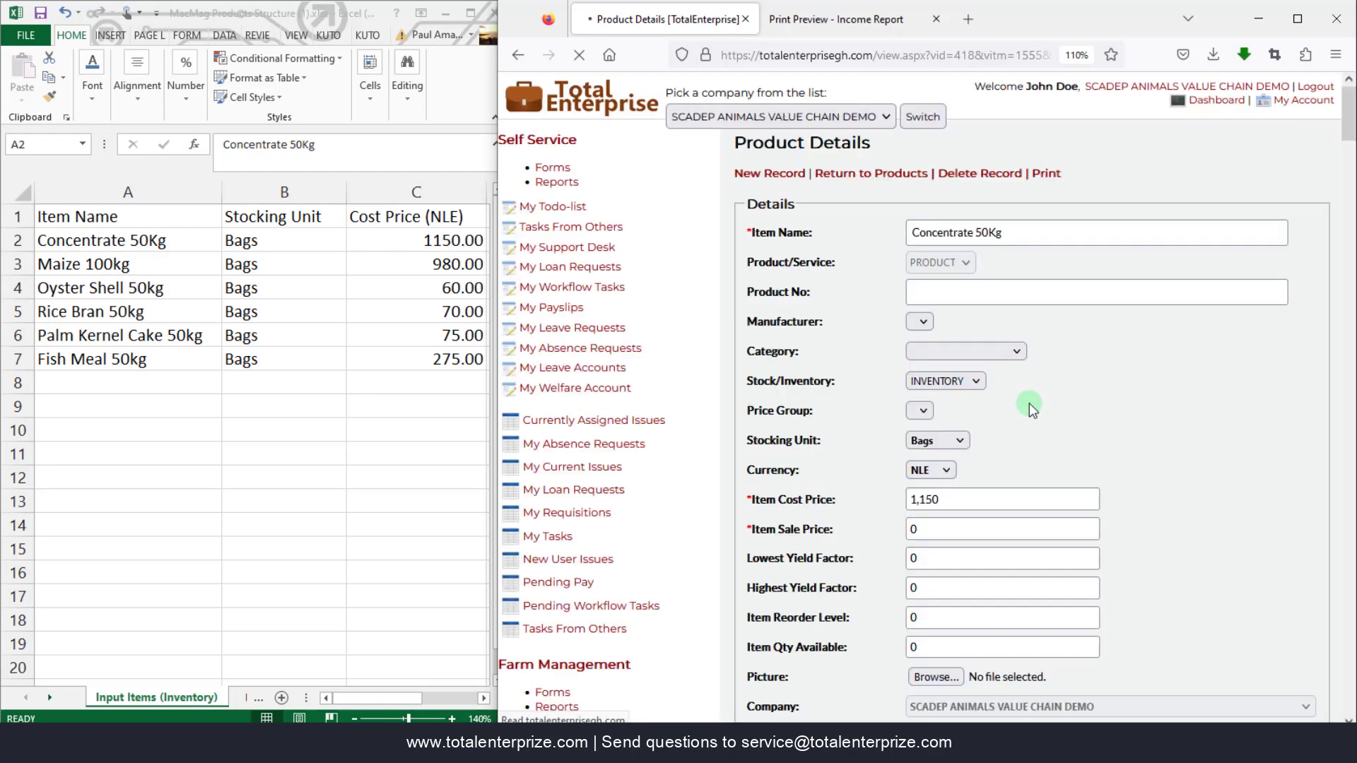
pyautogui.click(1297, 355)
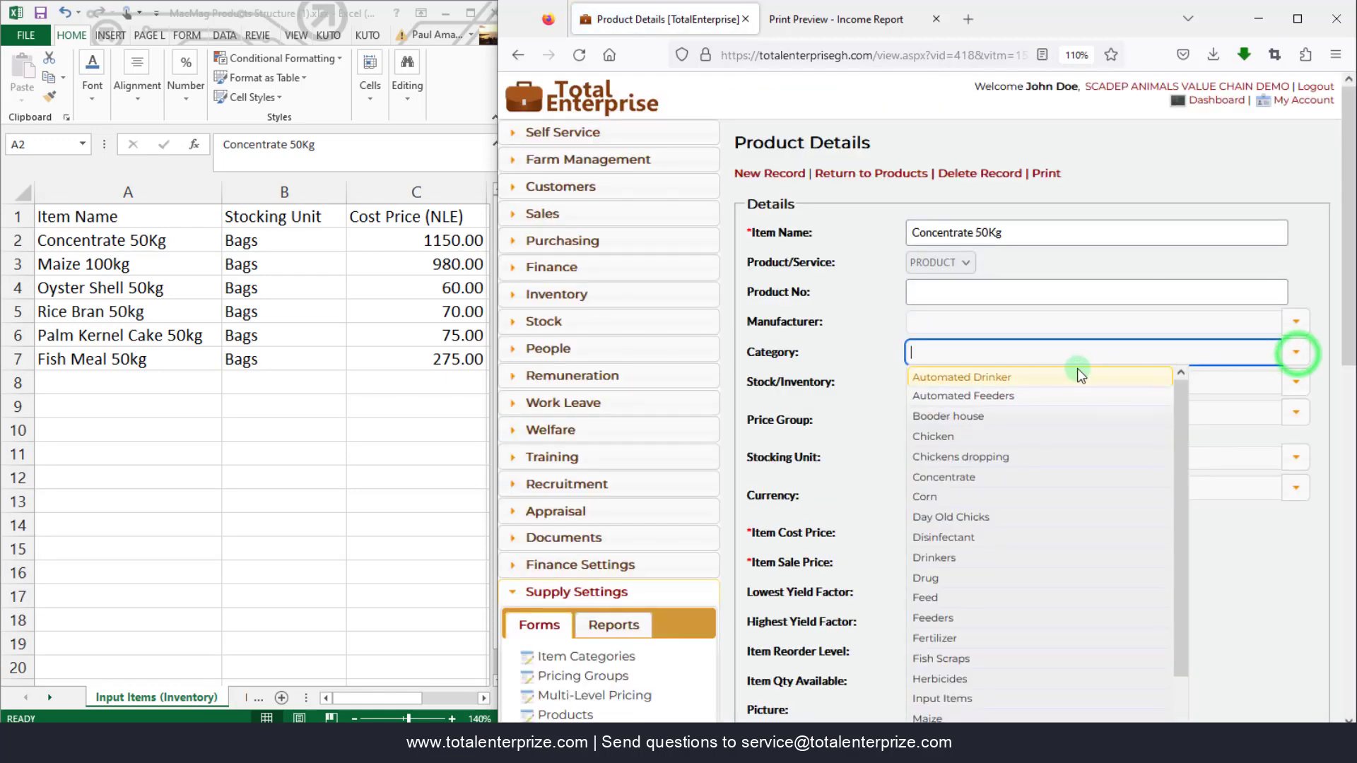
pyautogui.write('i')
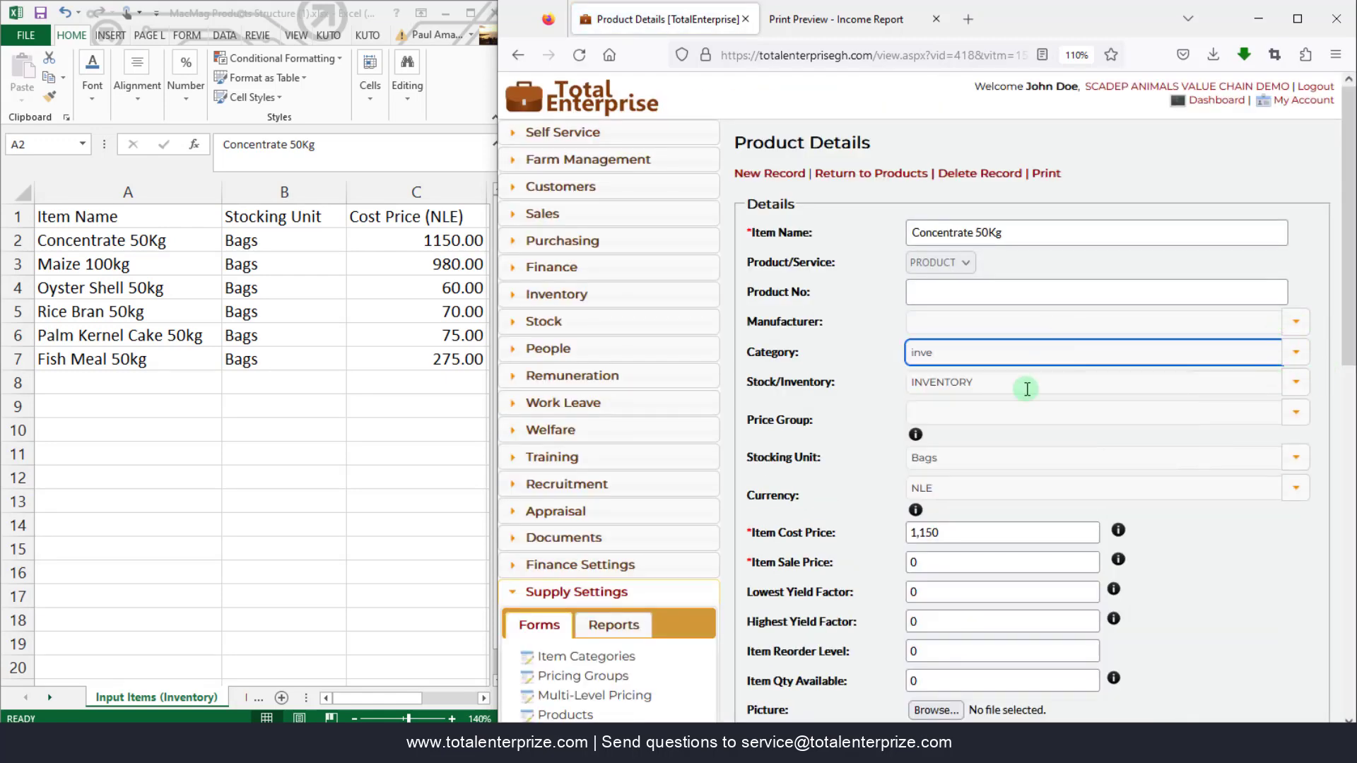
pyautogui.write('nput')
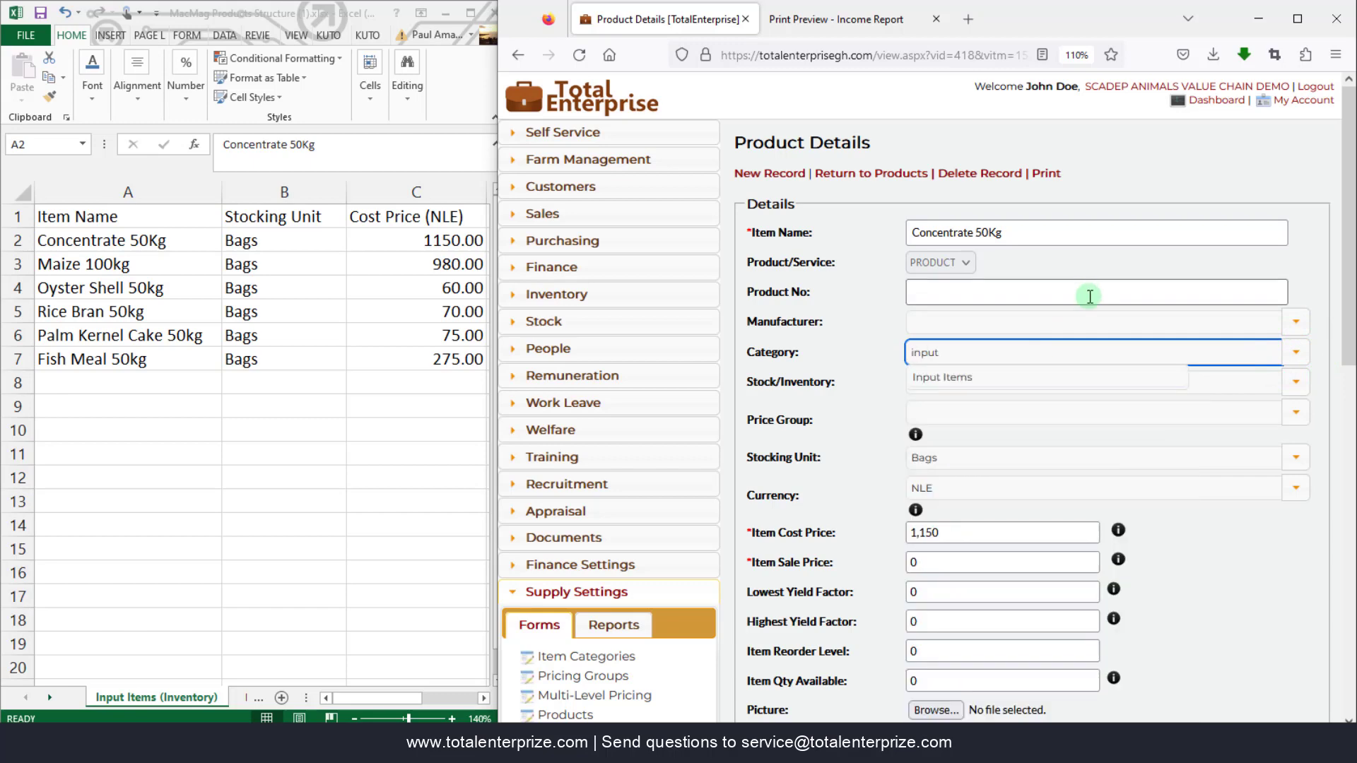
pyautogui.click(978, 377)
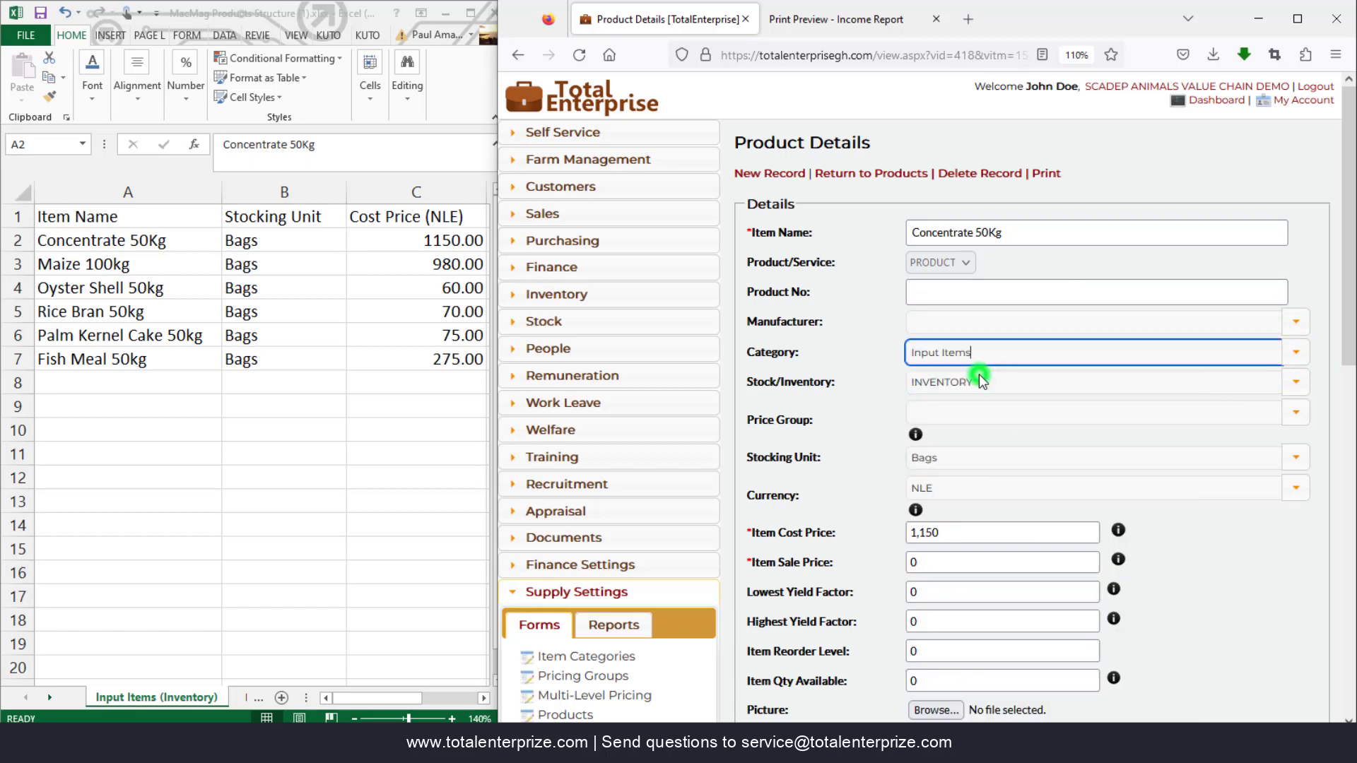
pyautogui.scroll(-7, 978, 375)
pyautogui.click(751, 378)
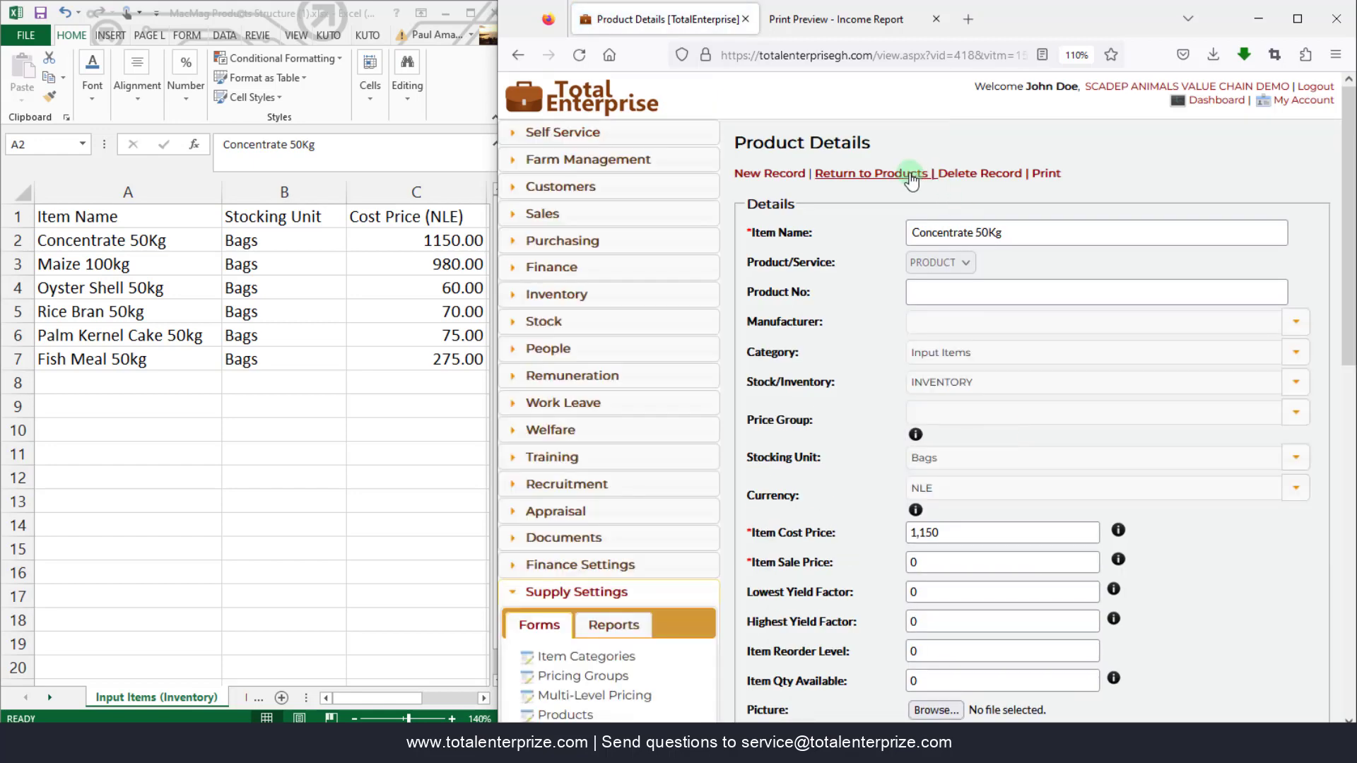
# - Set Maize 100Kg's category to Input Items and save it
pyautogui.click(911, 175)
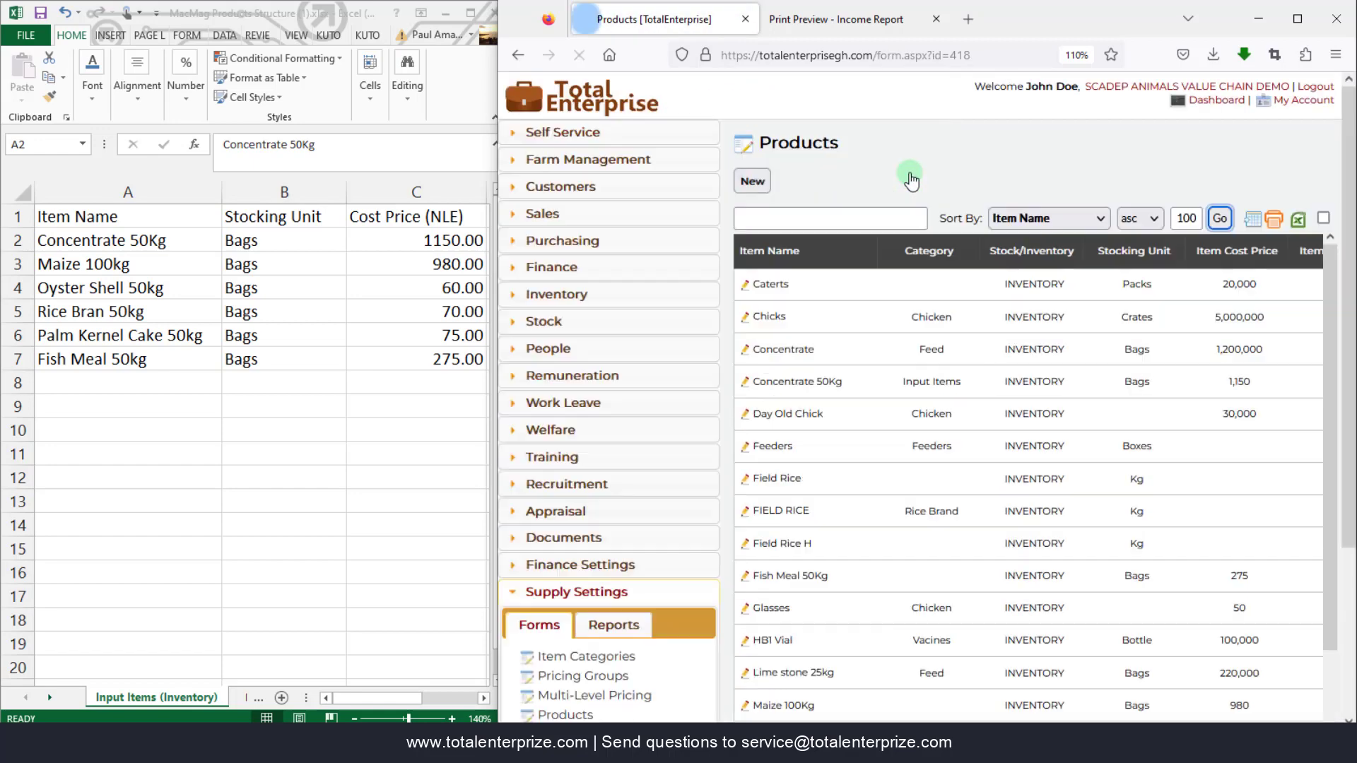
pyautogui.scroll(-3, 818, 575)
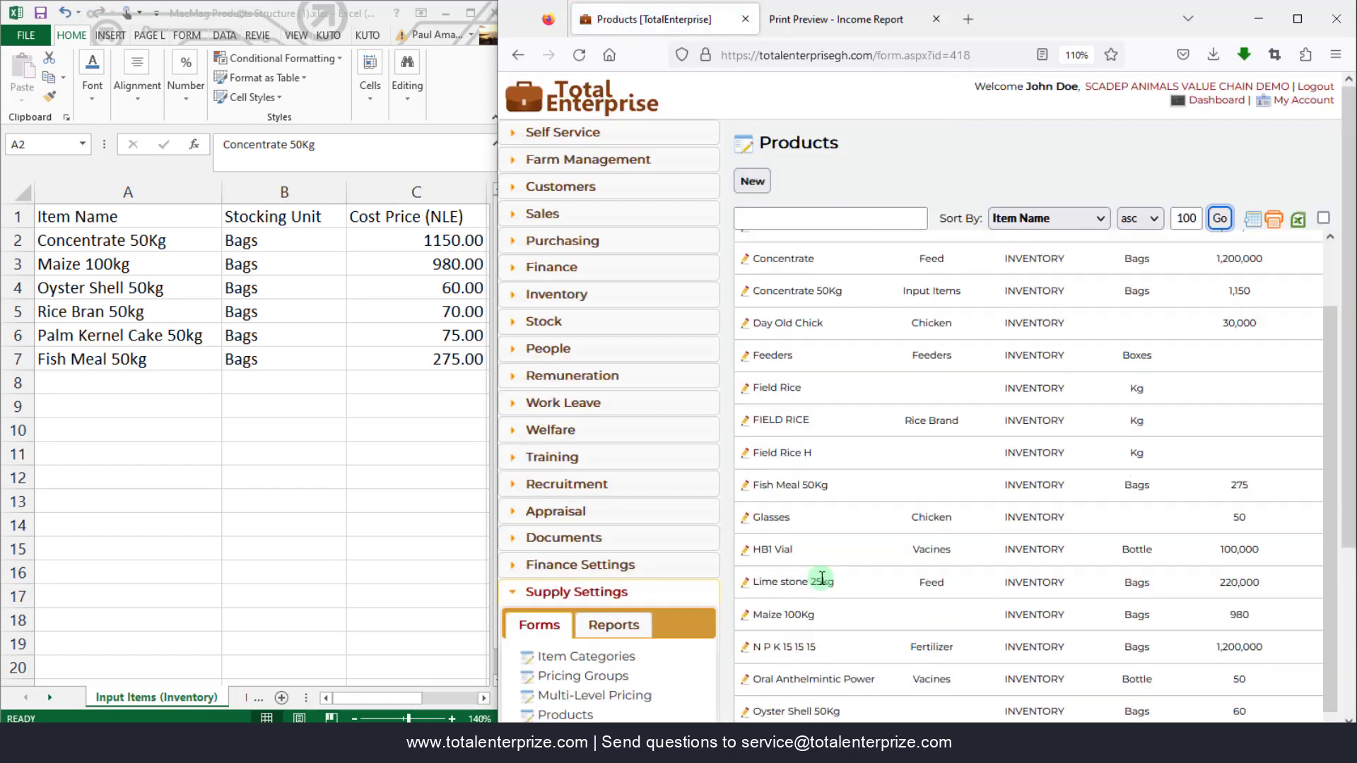
pyautogui.click(746, 463)
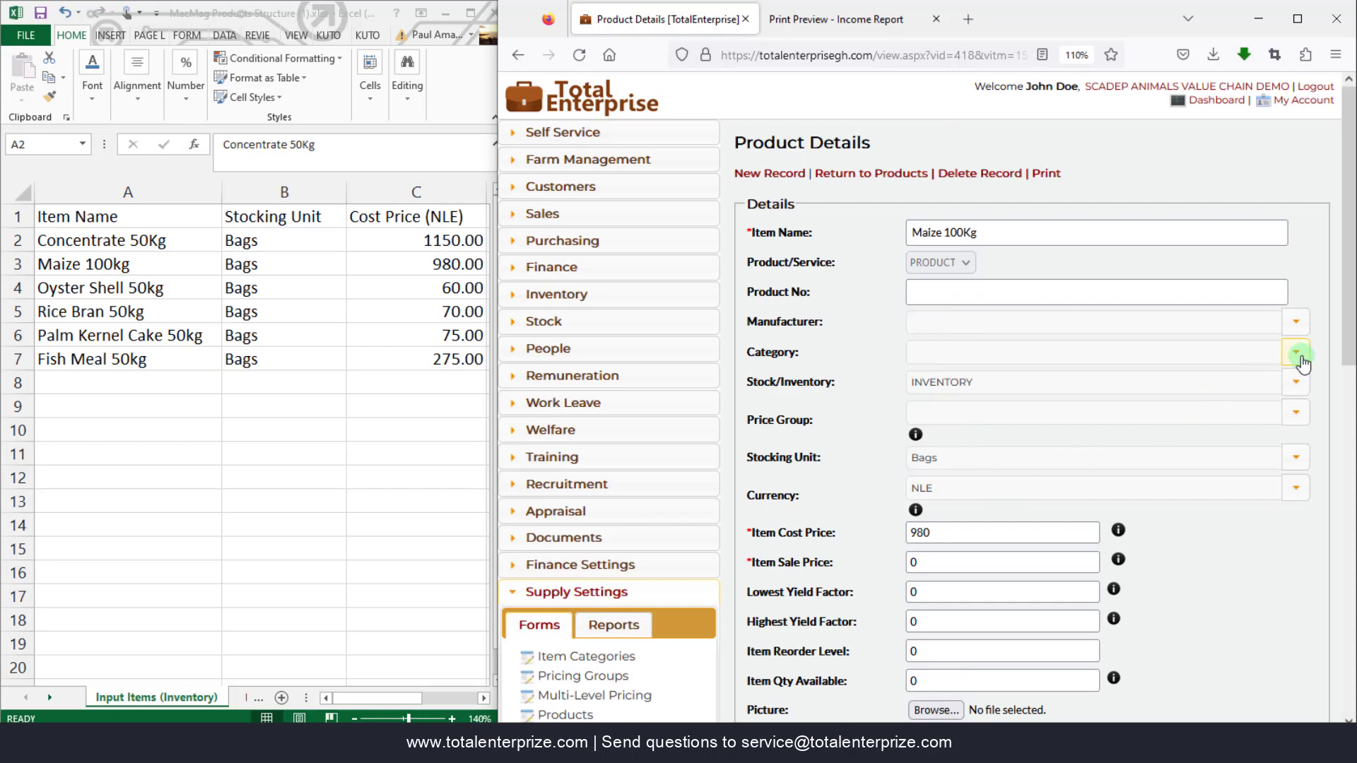
pyautogui.click(1295, 352)
pyautogui.write('inp')
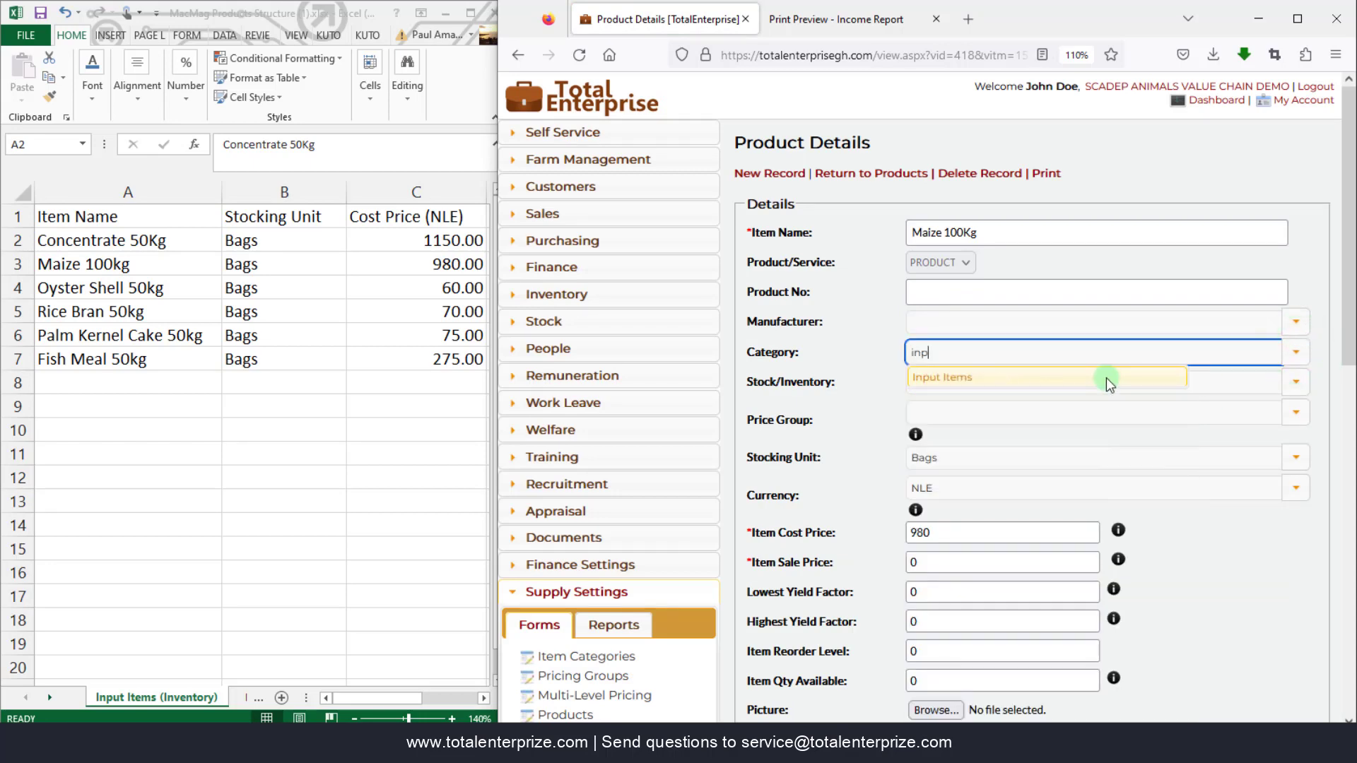
pyautogui.click(1088, 379)
pyautogui.scroll(-5, 1085, 376)
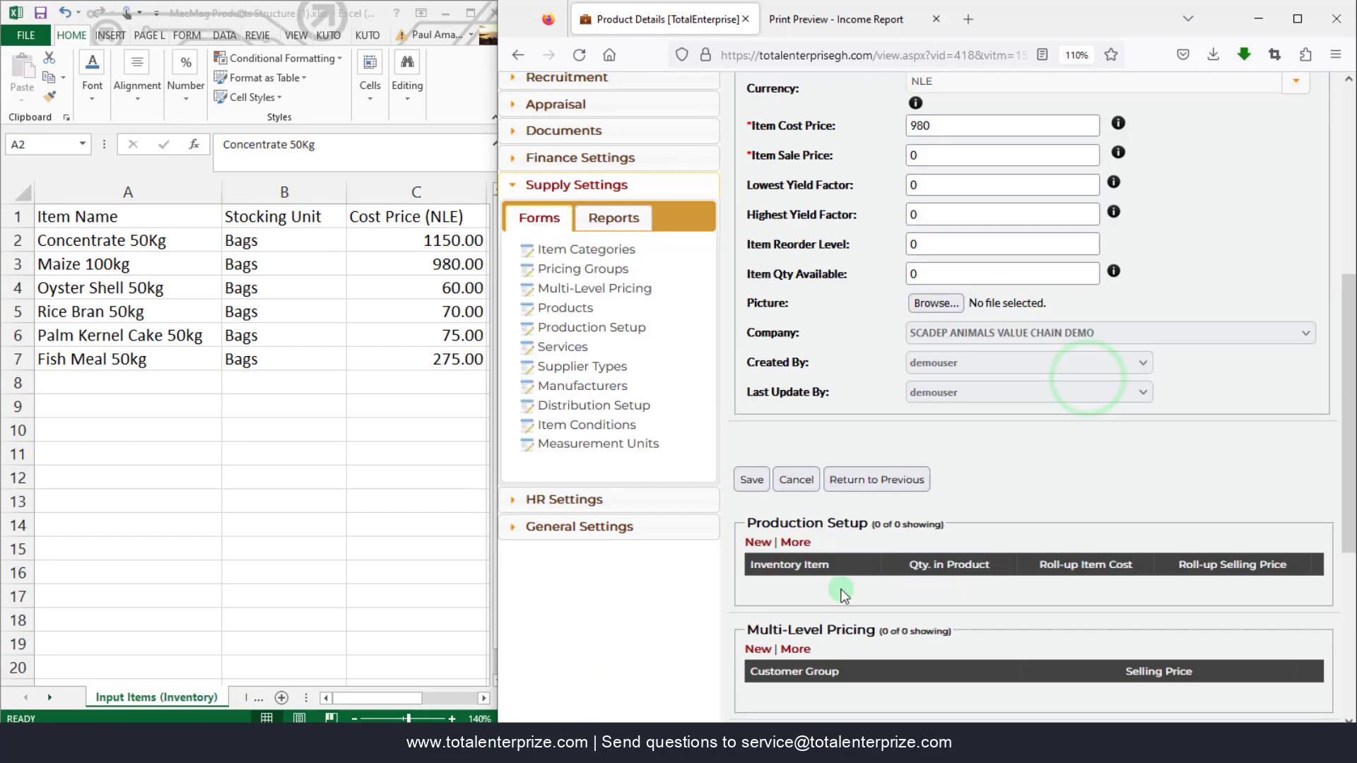
pyautogui.click(750, 481)
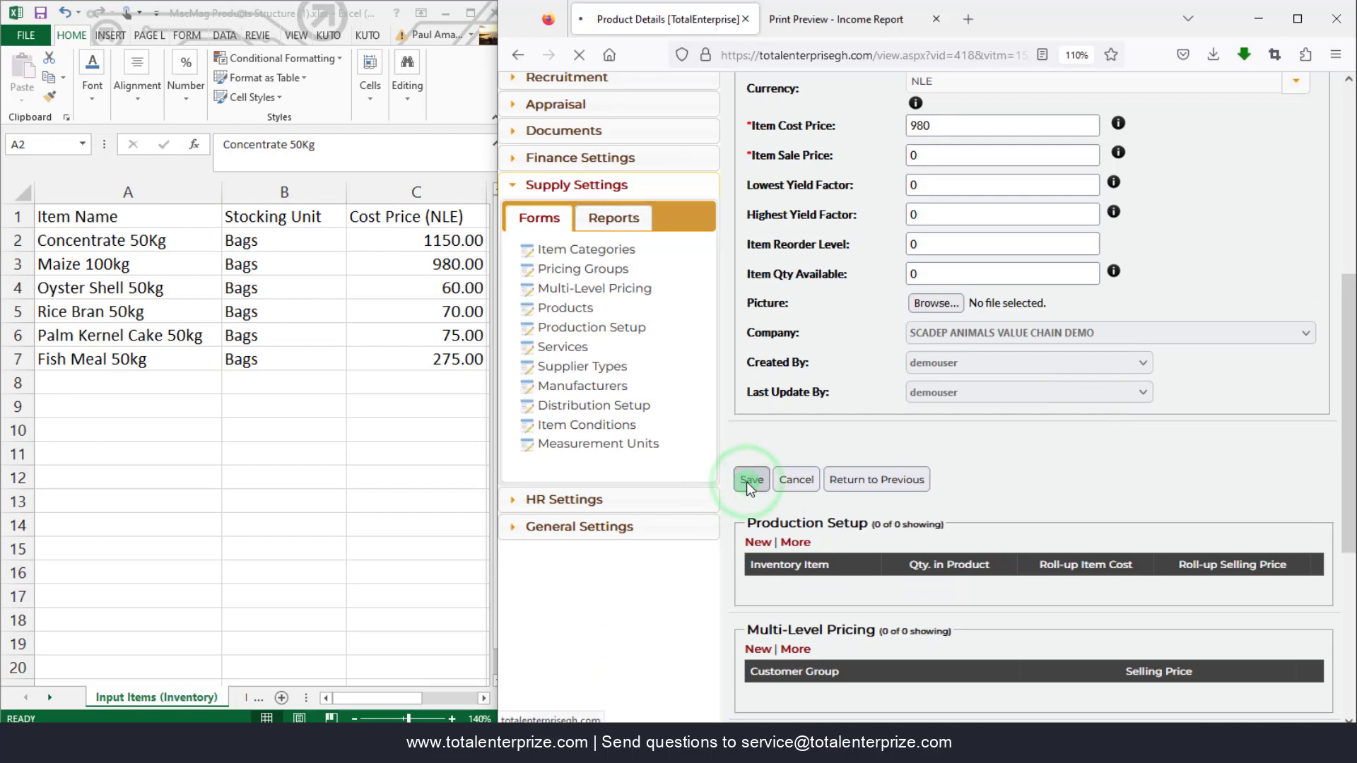
# - Return to the products list and open the Oyster Shell 50Kg record
pyautogui.click(780, 484)
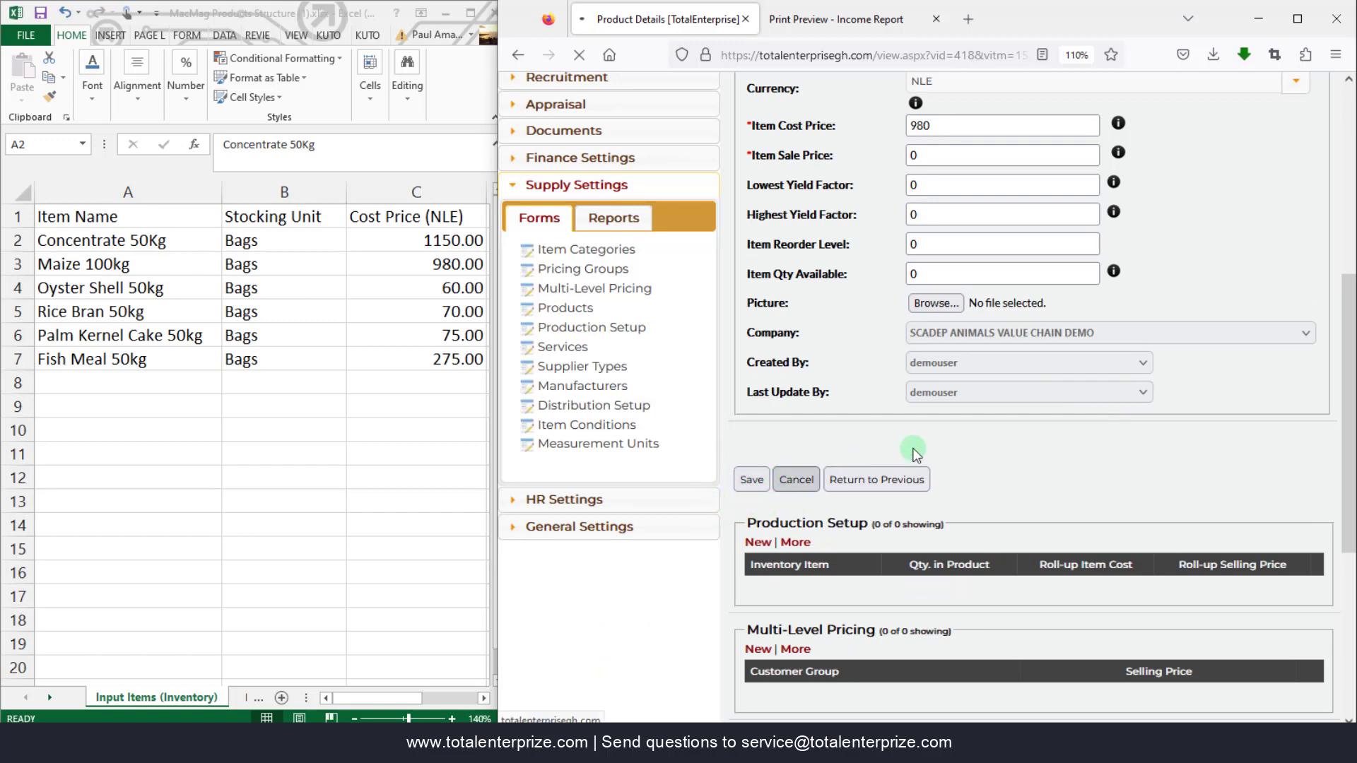
pyautogui.scroll(5, 940, 551)
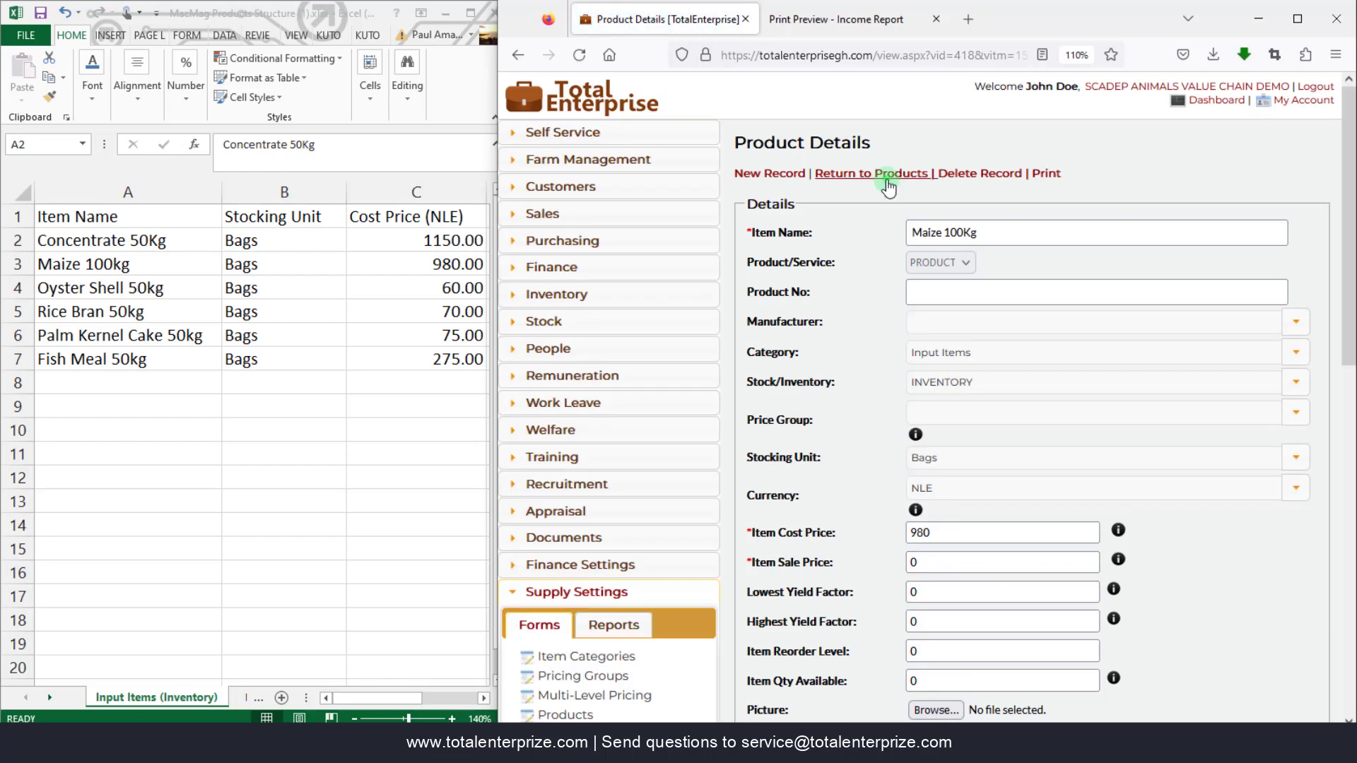
pyautogui.click(888, 185)
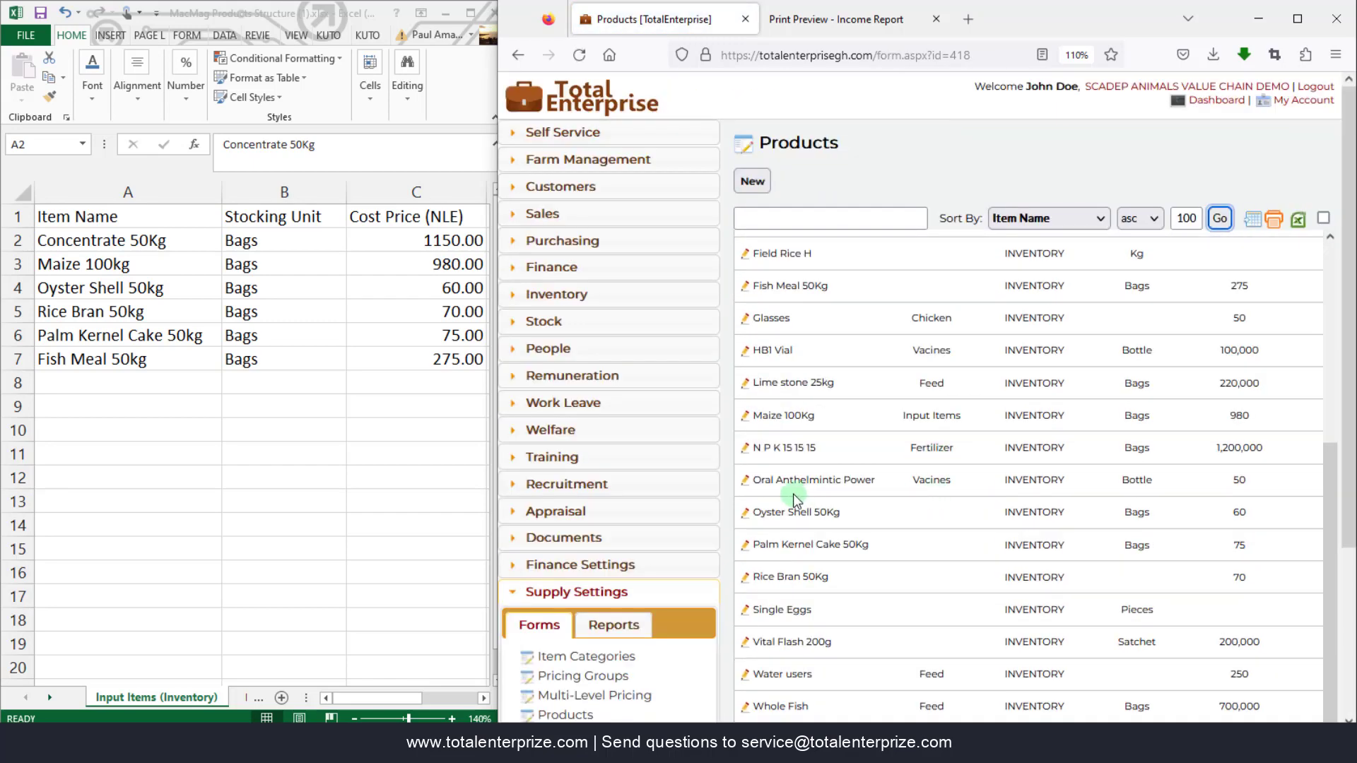
pyautogui.click(745, 521)
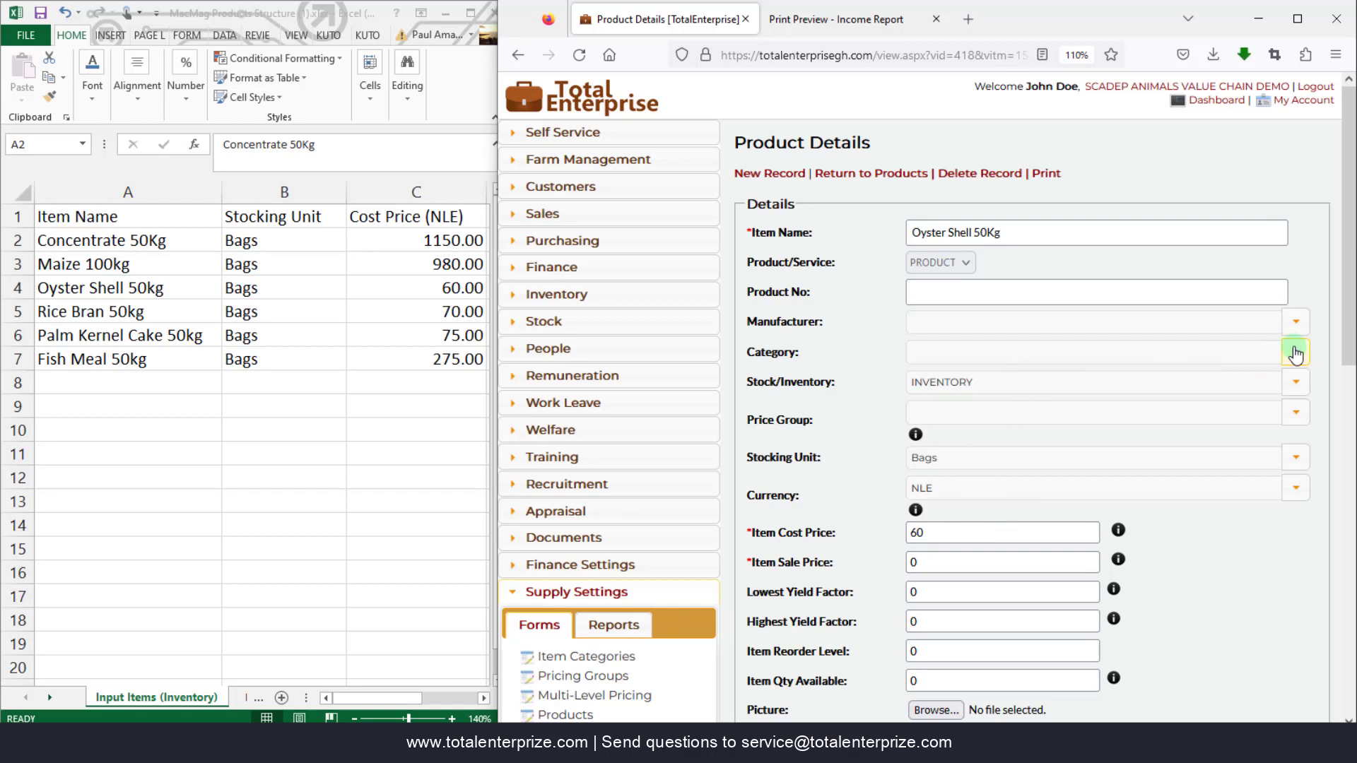
# - Set Oyster Shell 50Kg's category to Input Items
pyautogui.click(1295, 353)
pyautogui.click(969, 694)
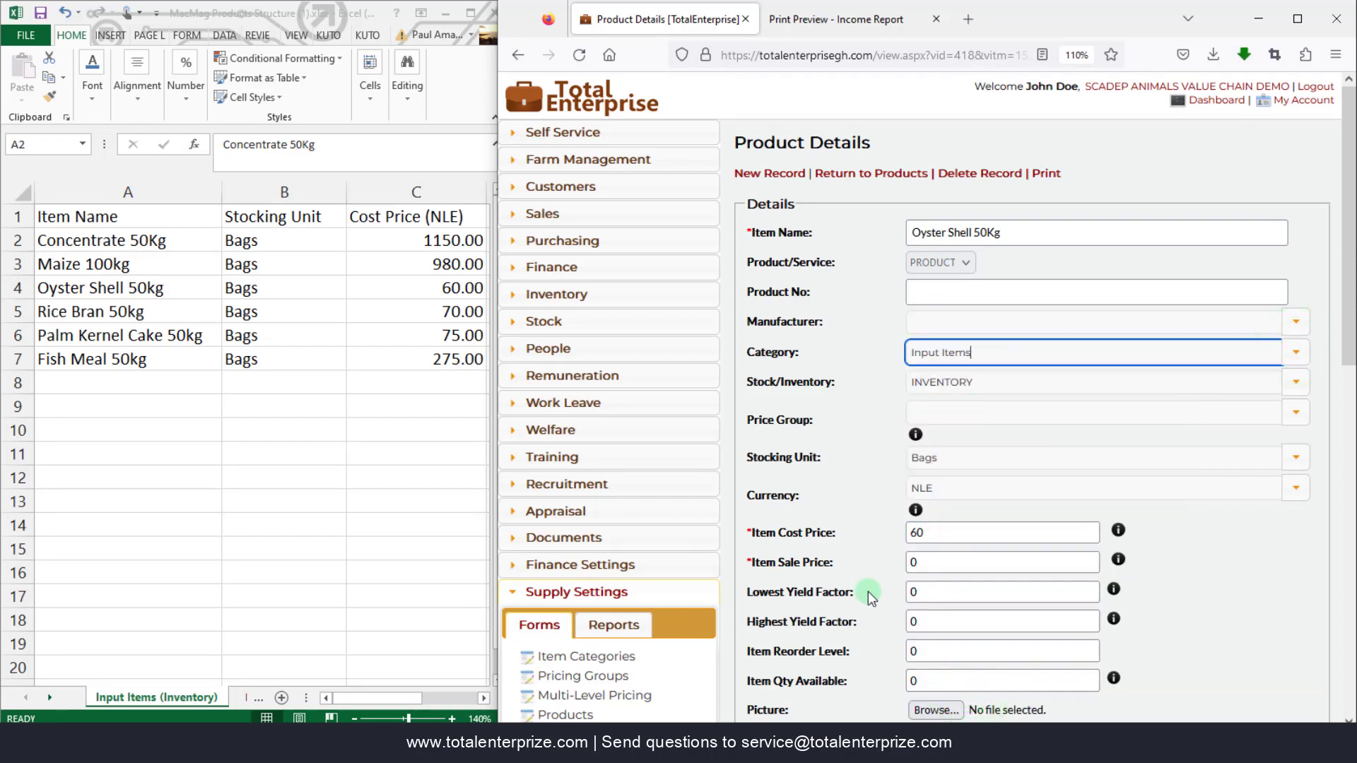
pyautogui.scroll(-5, 868, 591)
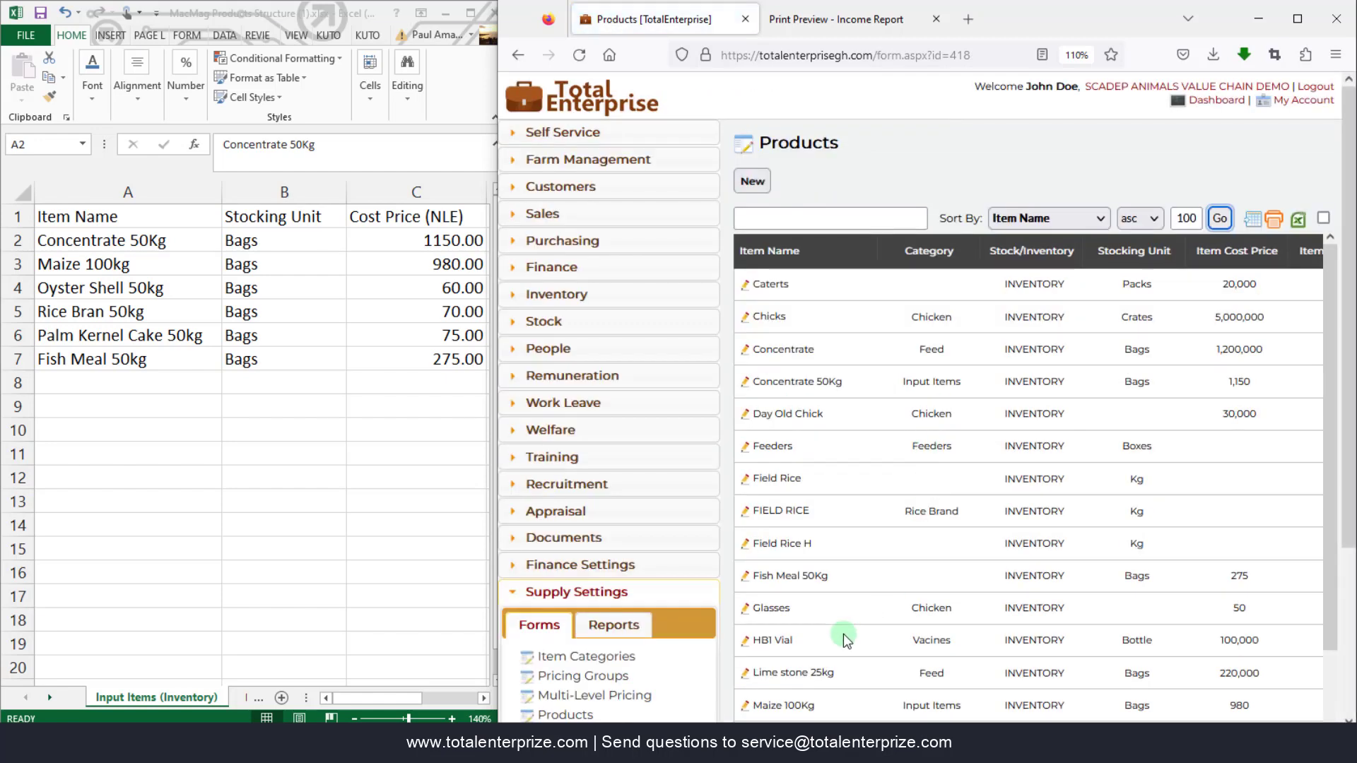
pyautogui.scroll(-4, 843, 634)
# - Set Rice Bran 50Kg's category to Input Items, save, and return to Products
pyautogui.click(744, 578)
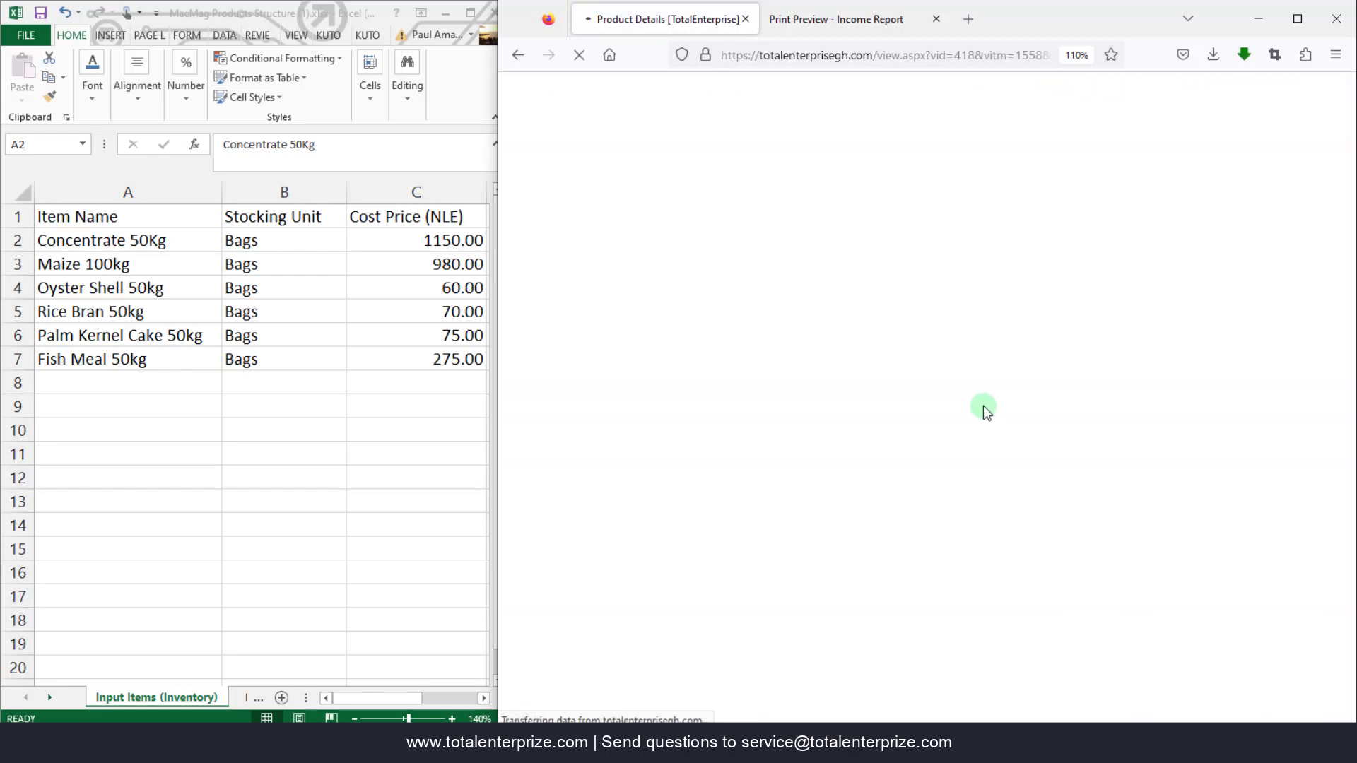
pyautogui.scroll(-5, 965, 528)
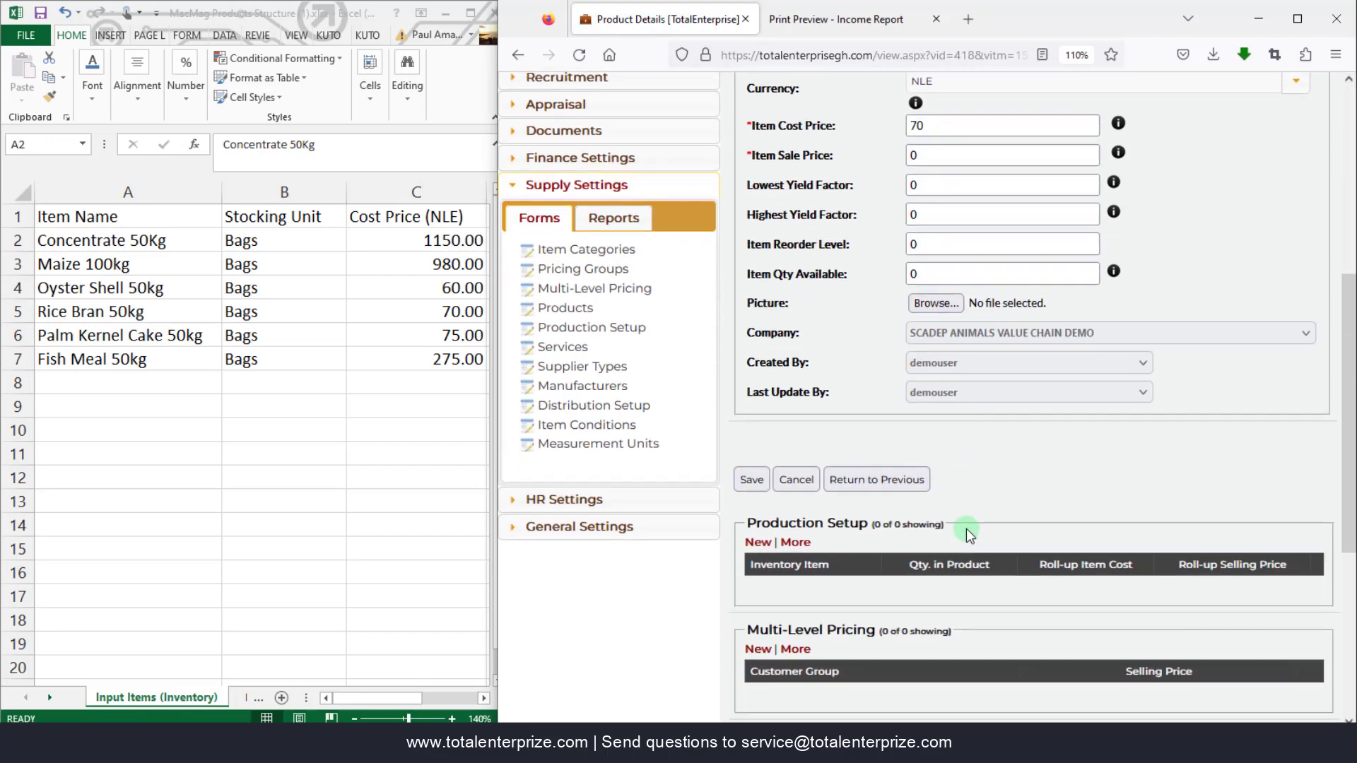
pyautogui.scroll(3, 965, 529)
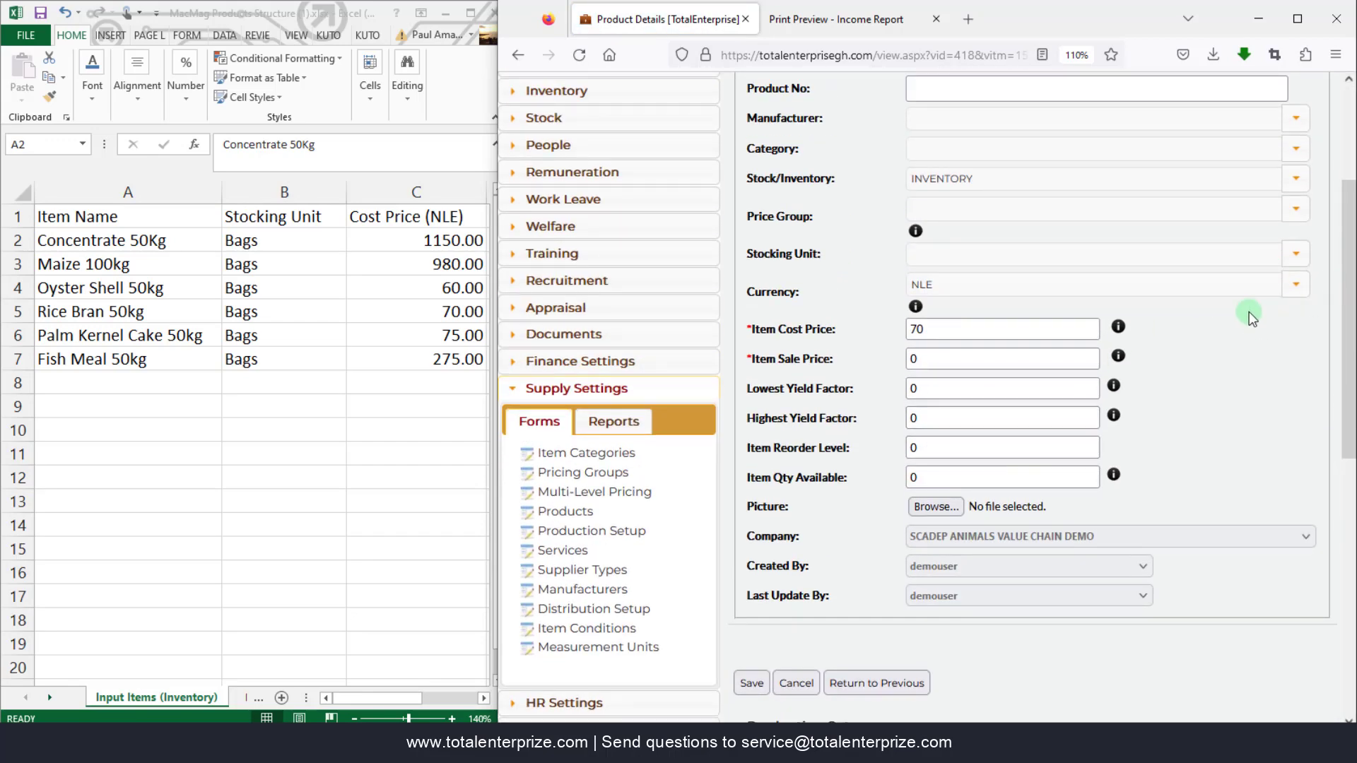
pyautogui.click(1295, 162)
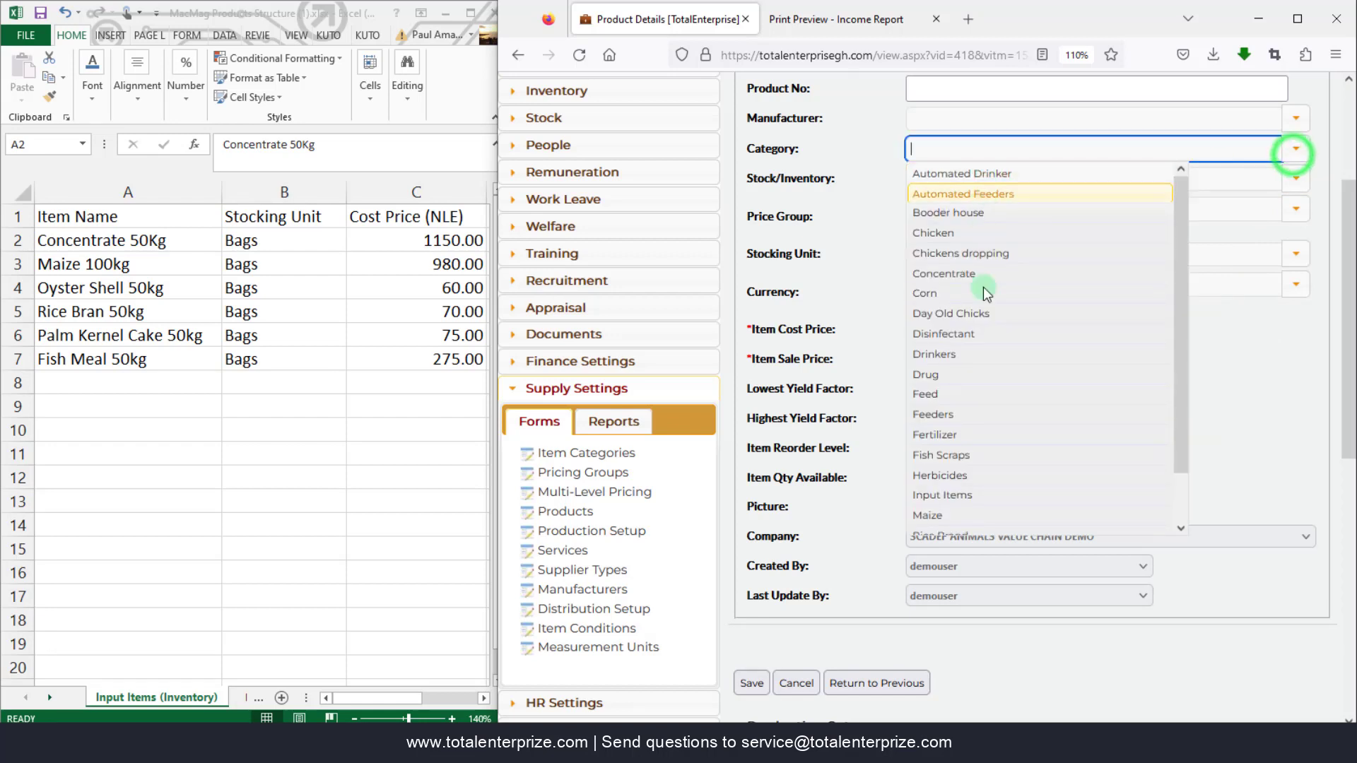
pyautogui.click(922, 496)
pyautogui.click(751, 683)
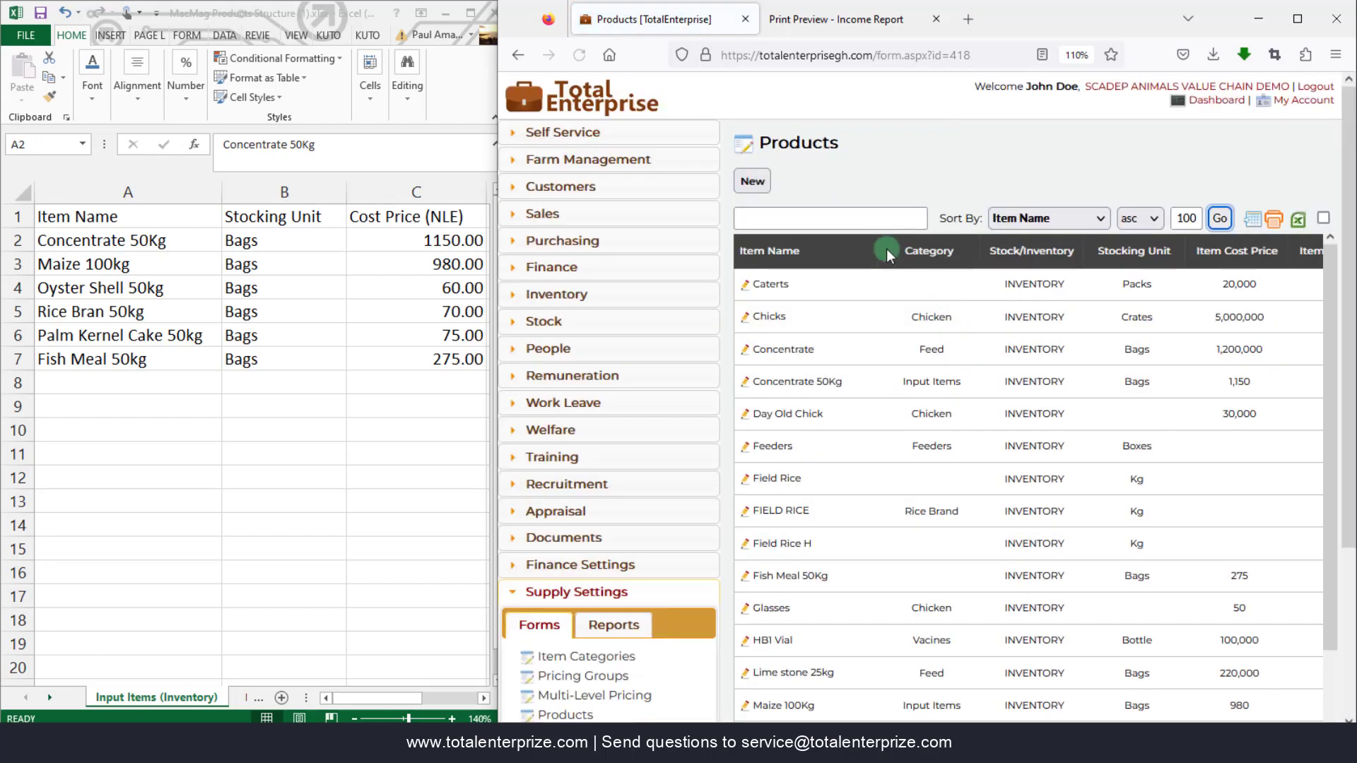
pyautogui.click(857, 219)
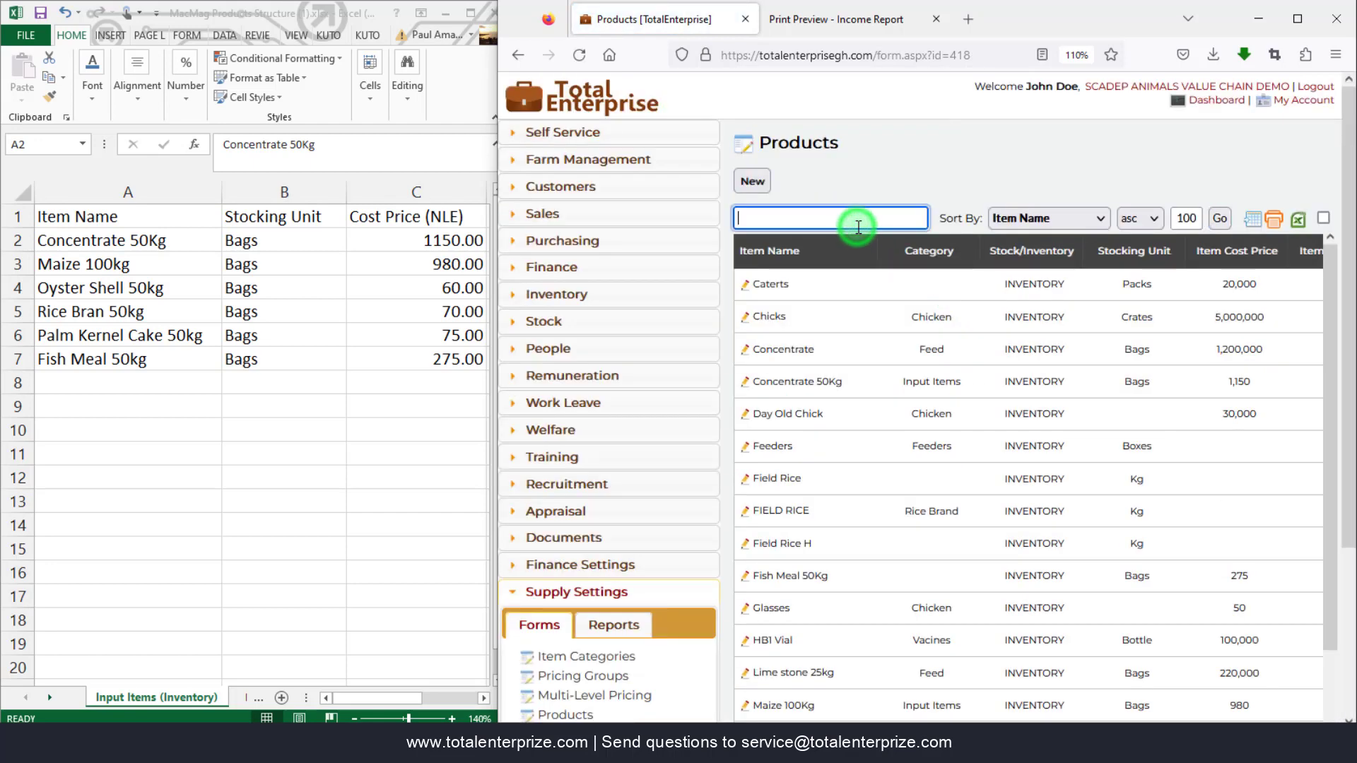
# - Set Palm Kernel Cake 50Kg's category to Input Items and return to the products list
pyautogui.scroll(-3, 879, 505)
pyautogui.click(742, 548)
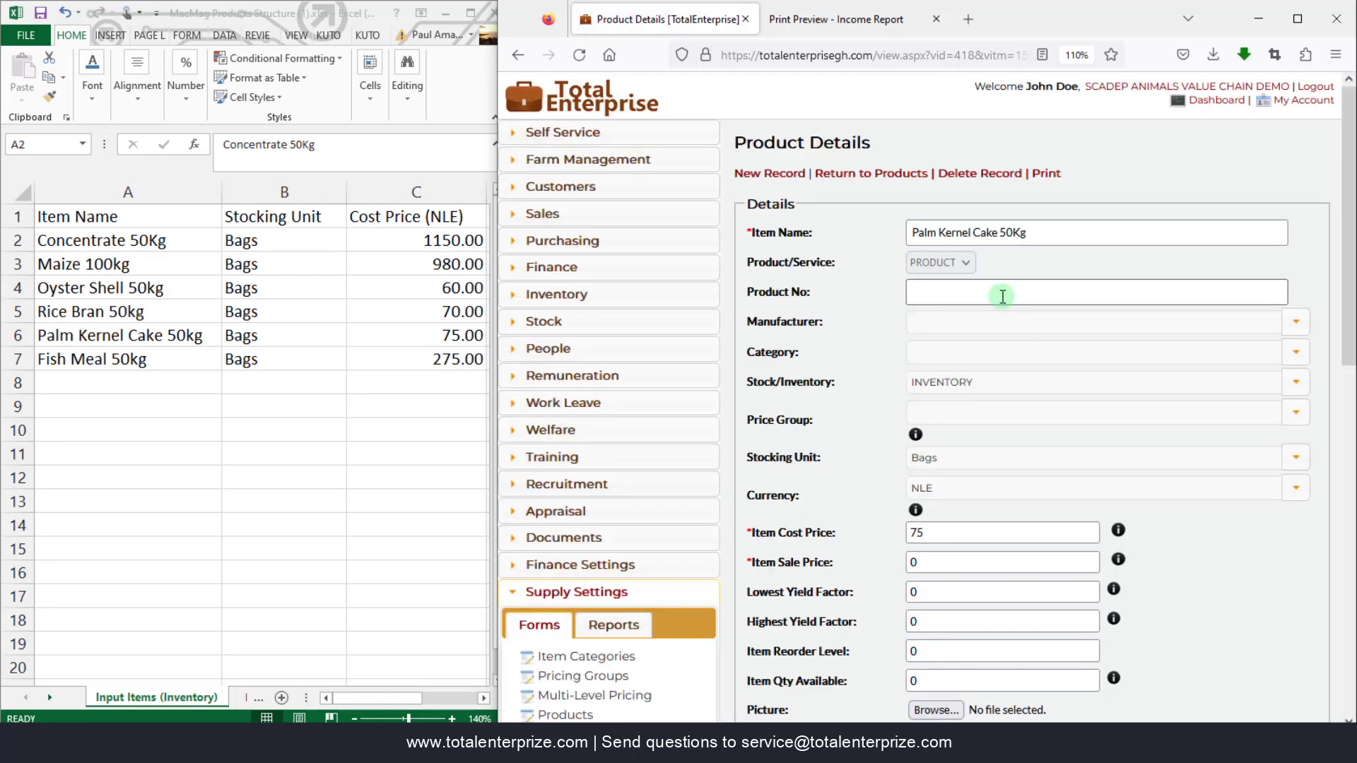
pyautogui.click(1274, 356)
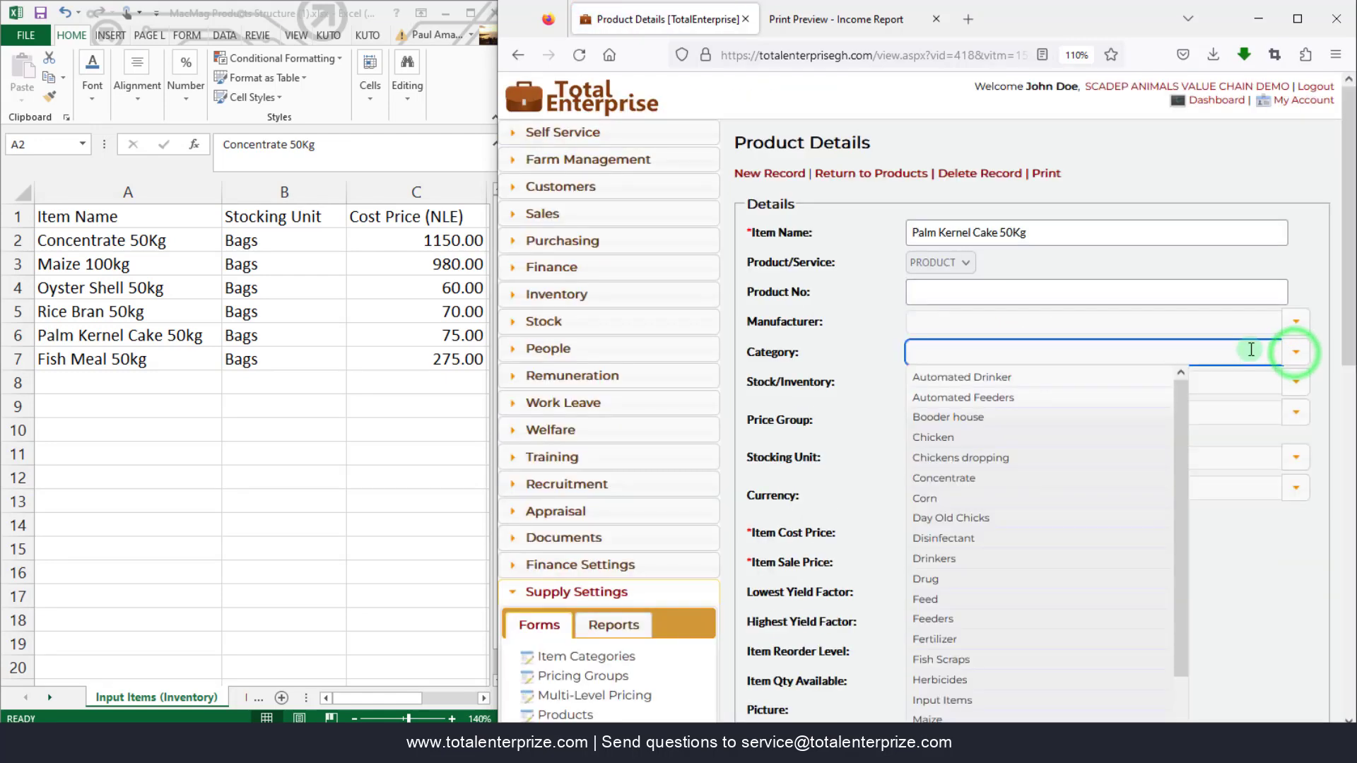
pyautogui.write('inp')
pyautogui.click(1066, 376)
pyautogui.scroll(-5, 1066, 375)
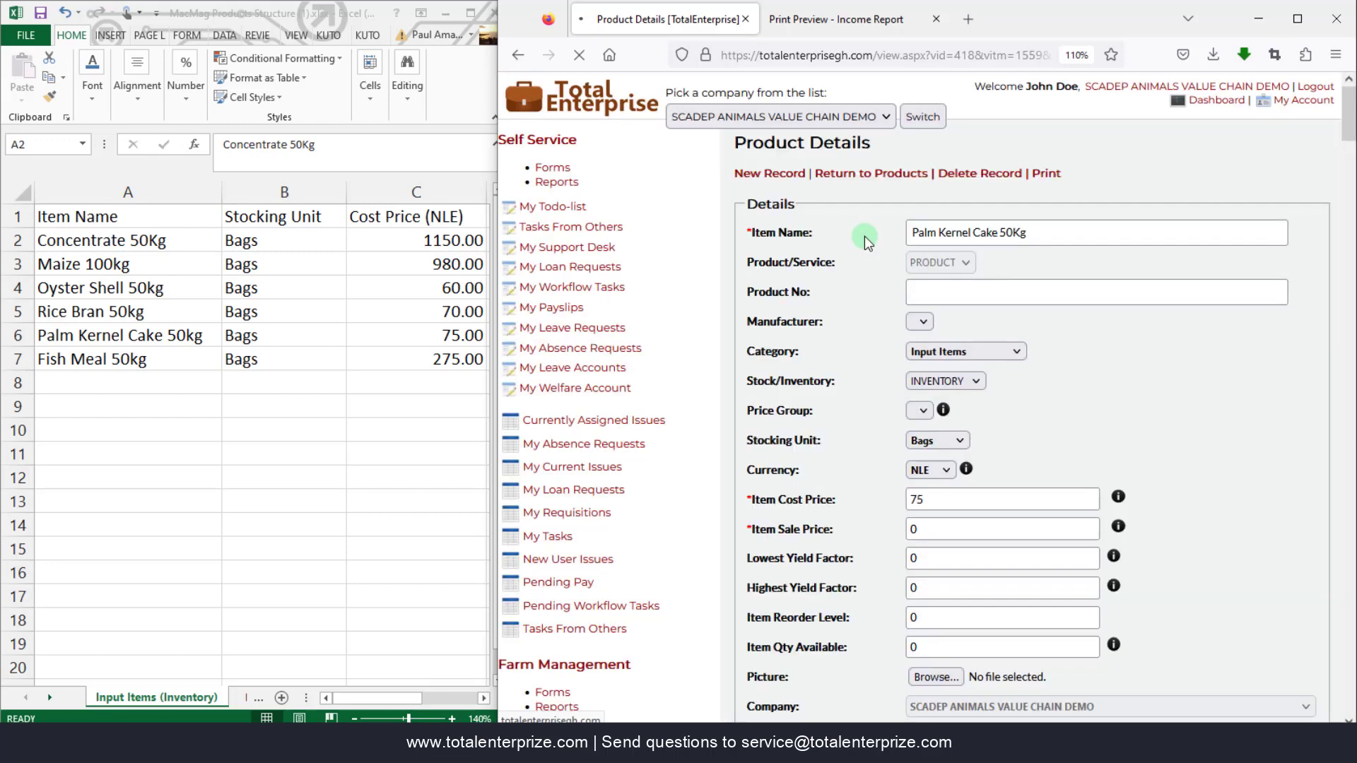
pyautogui.click(874, 175)
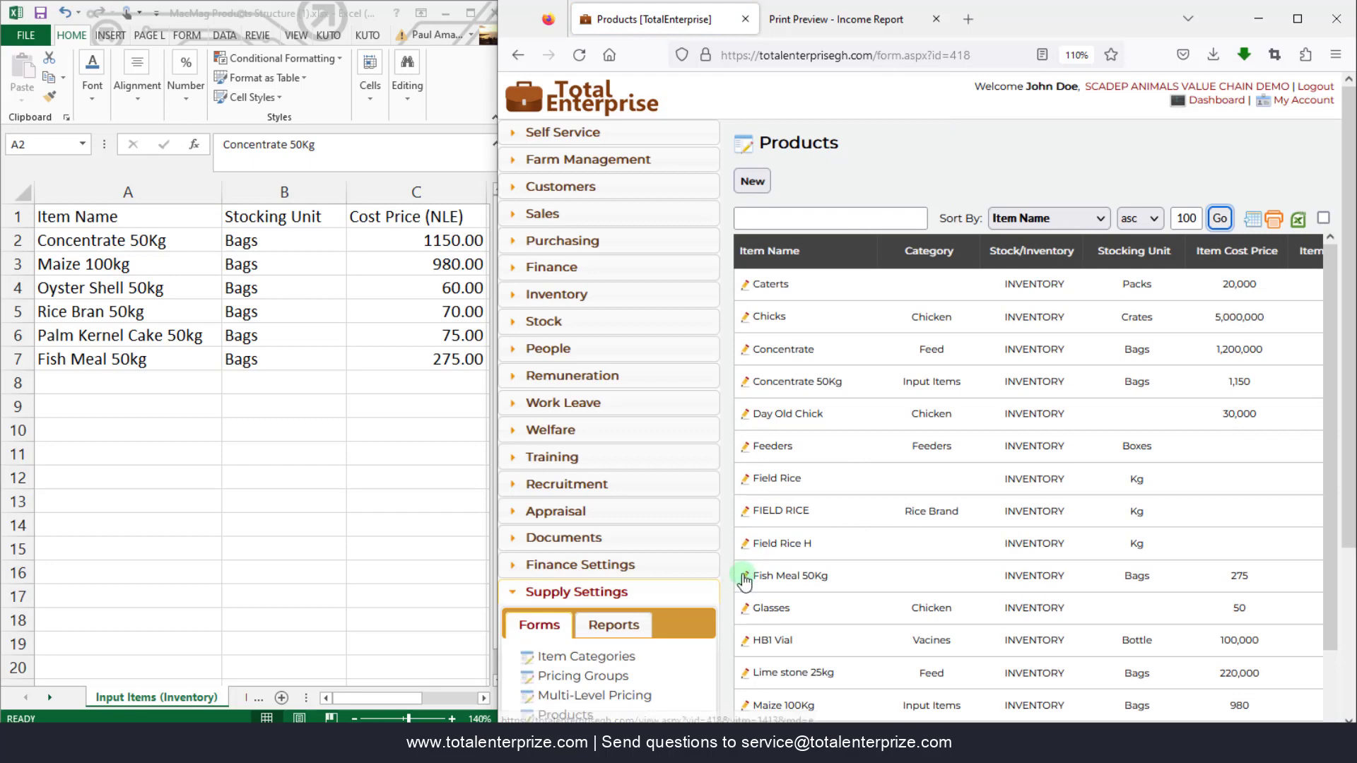
# - Set Fish Meal 50Kg's category to Input Items, save, and return to Products
pyautogui.click(746, 576)
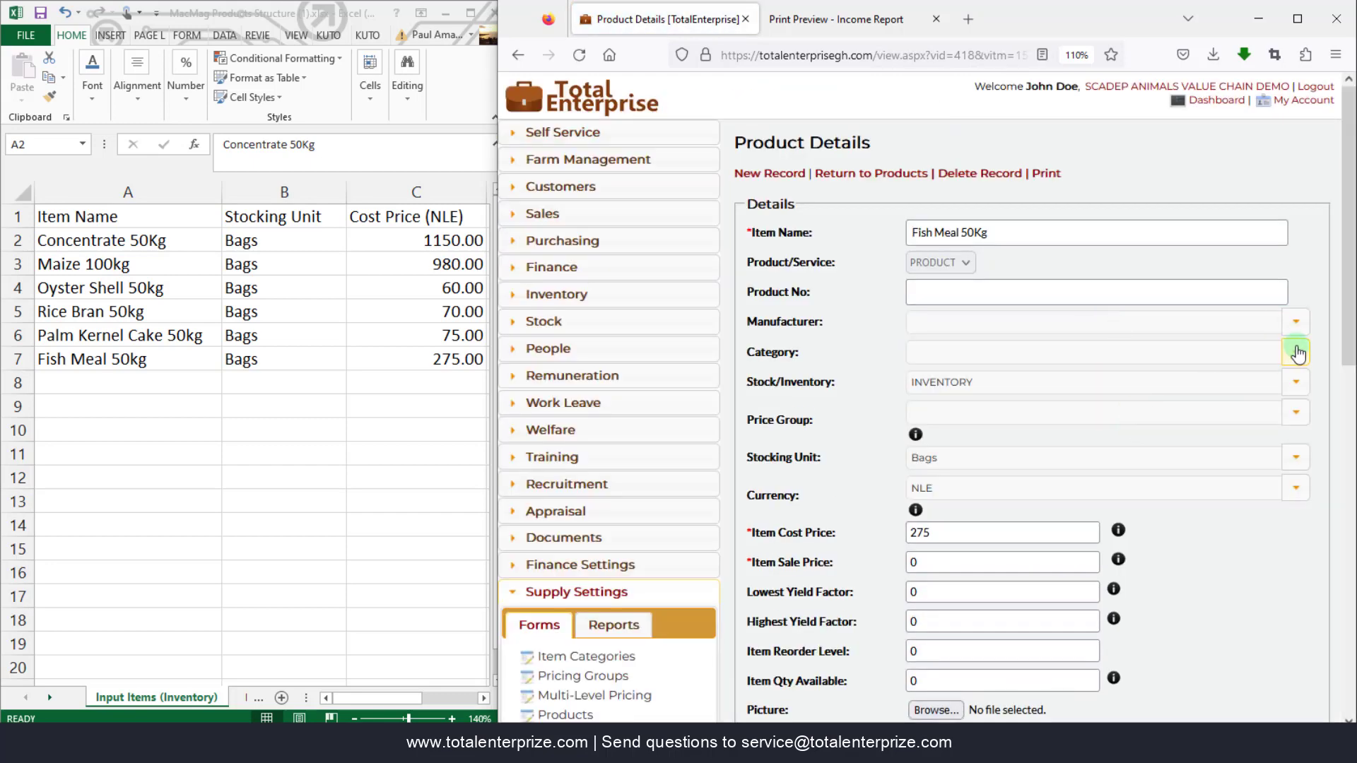
pyautogui.click(1296, 353)
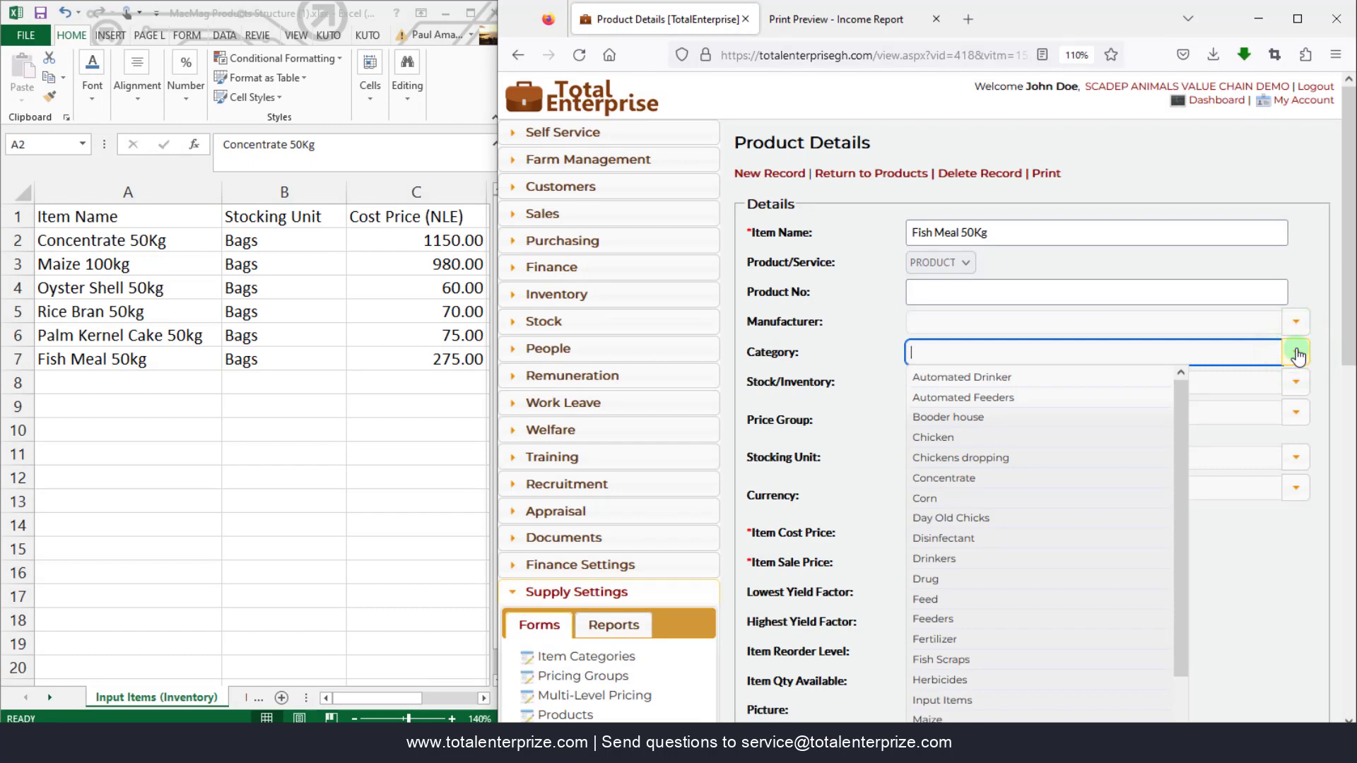
pyautogui.write('Input')
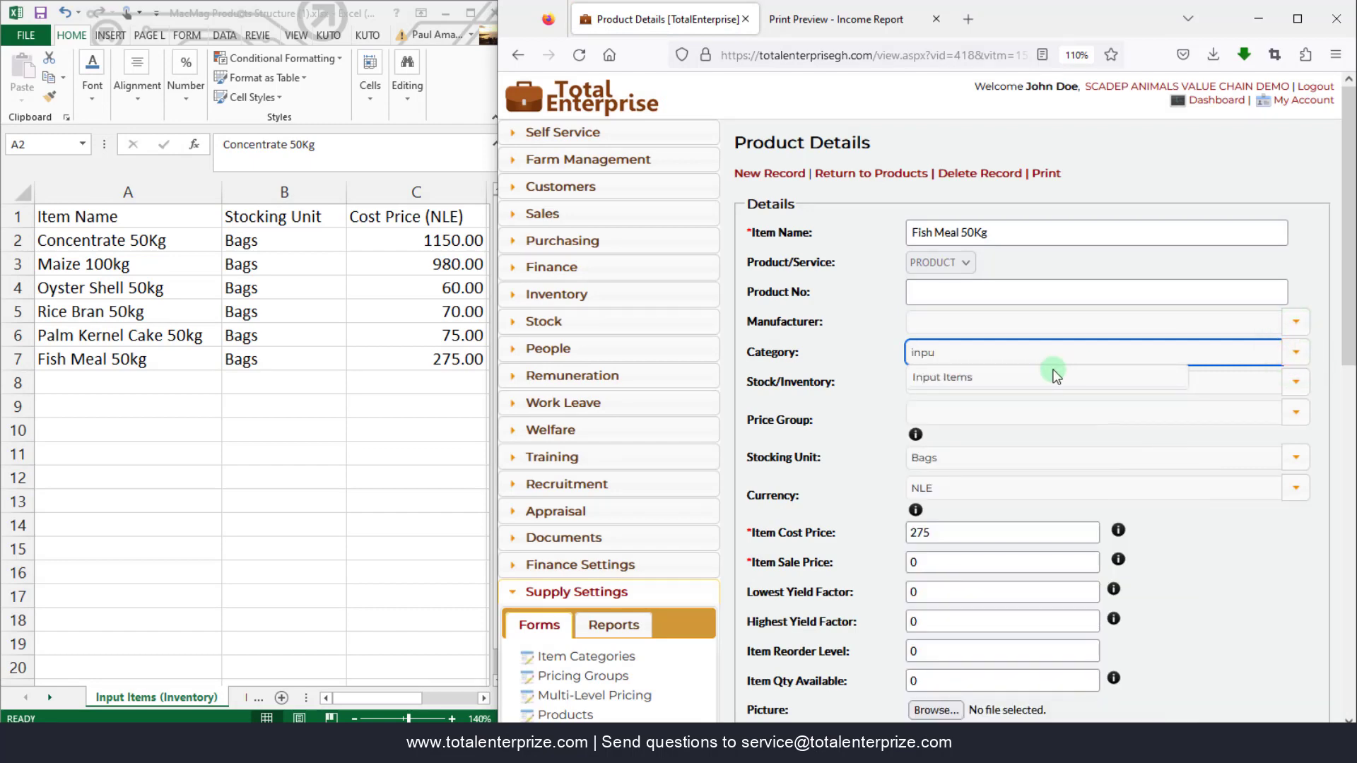
pyautogui.click(1042, 370)
pyautogui.scroll(-7, 1043, 375)
pyautogui.click(752, 377)
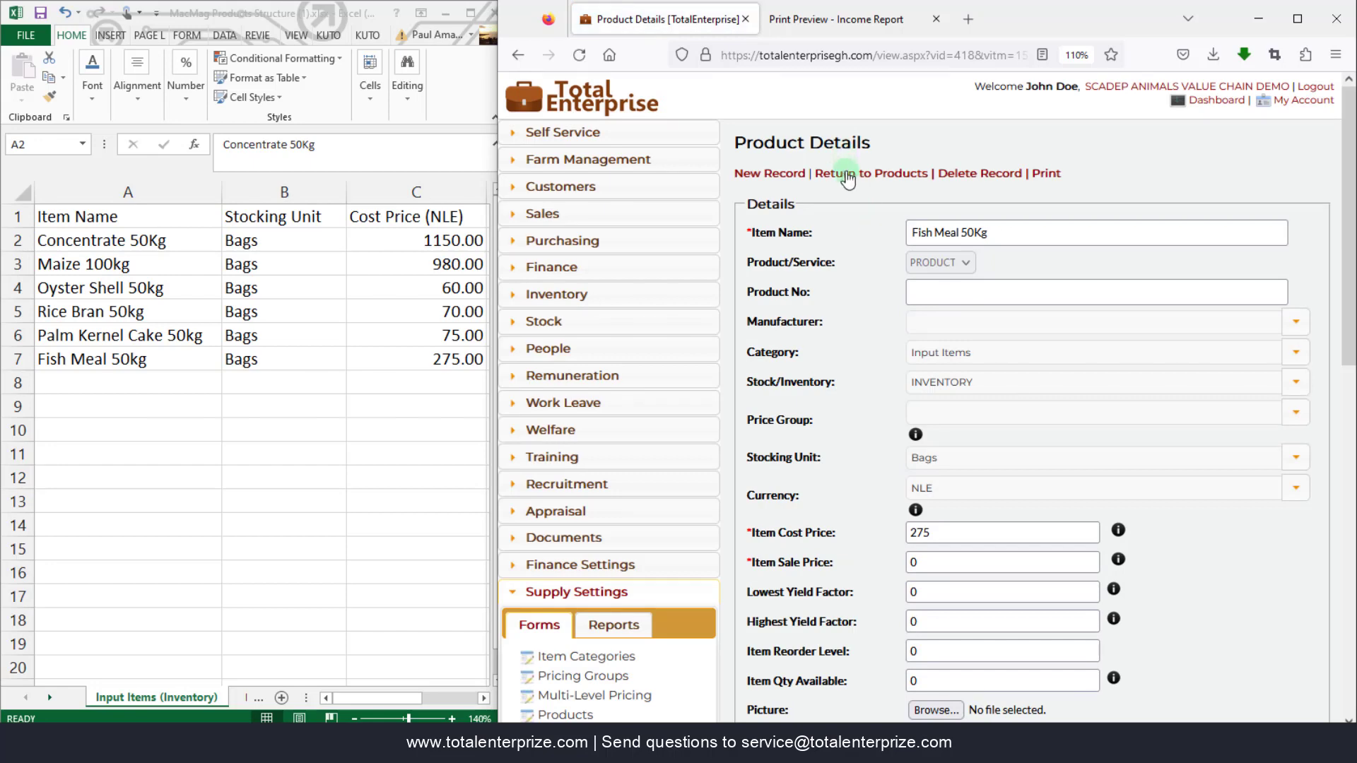
pyautogui.click(849, 178)
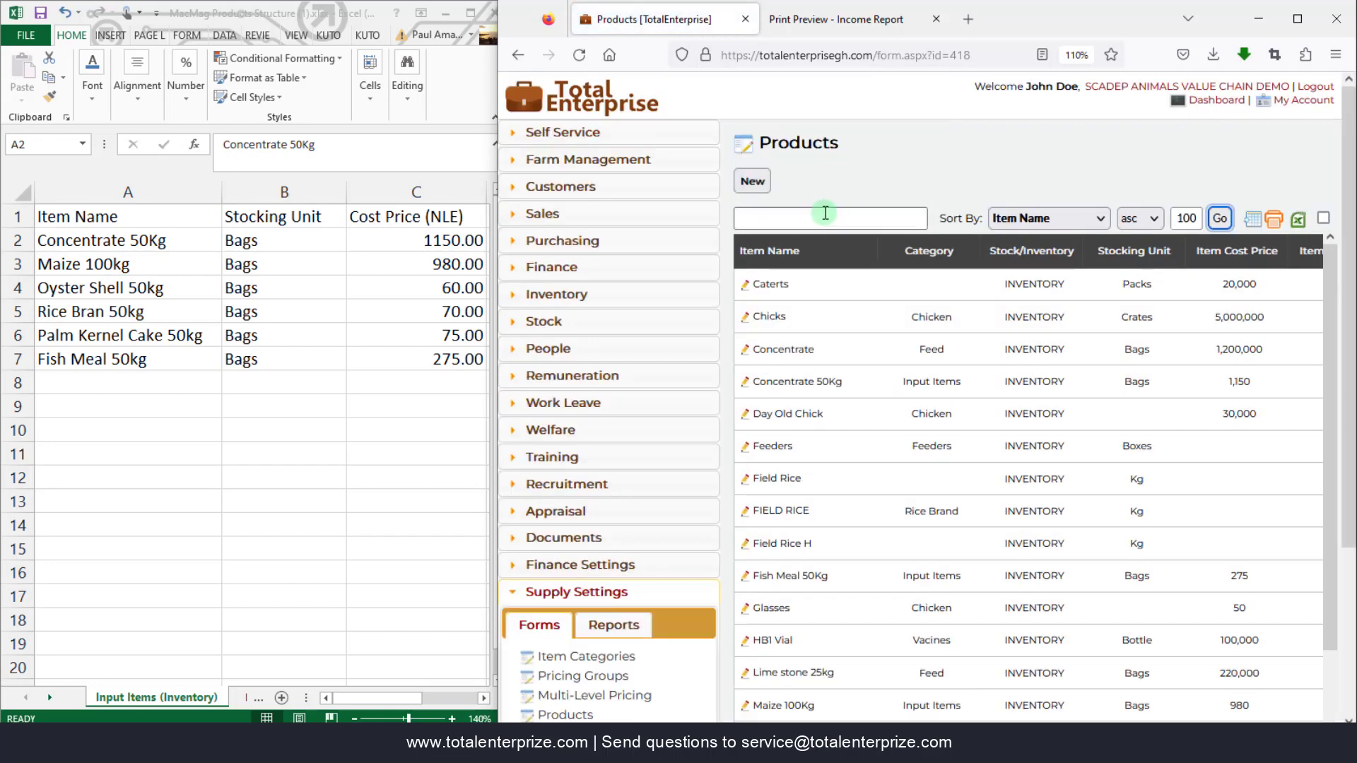
# - Sort the products by Category and search for 'Input Items'
pyautogui.click(1022, 218)
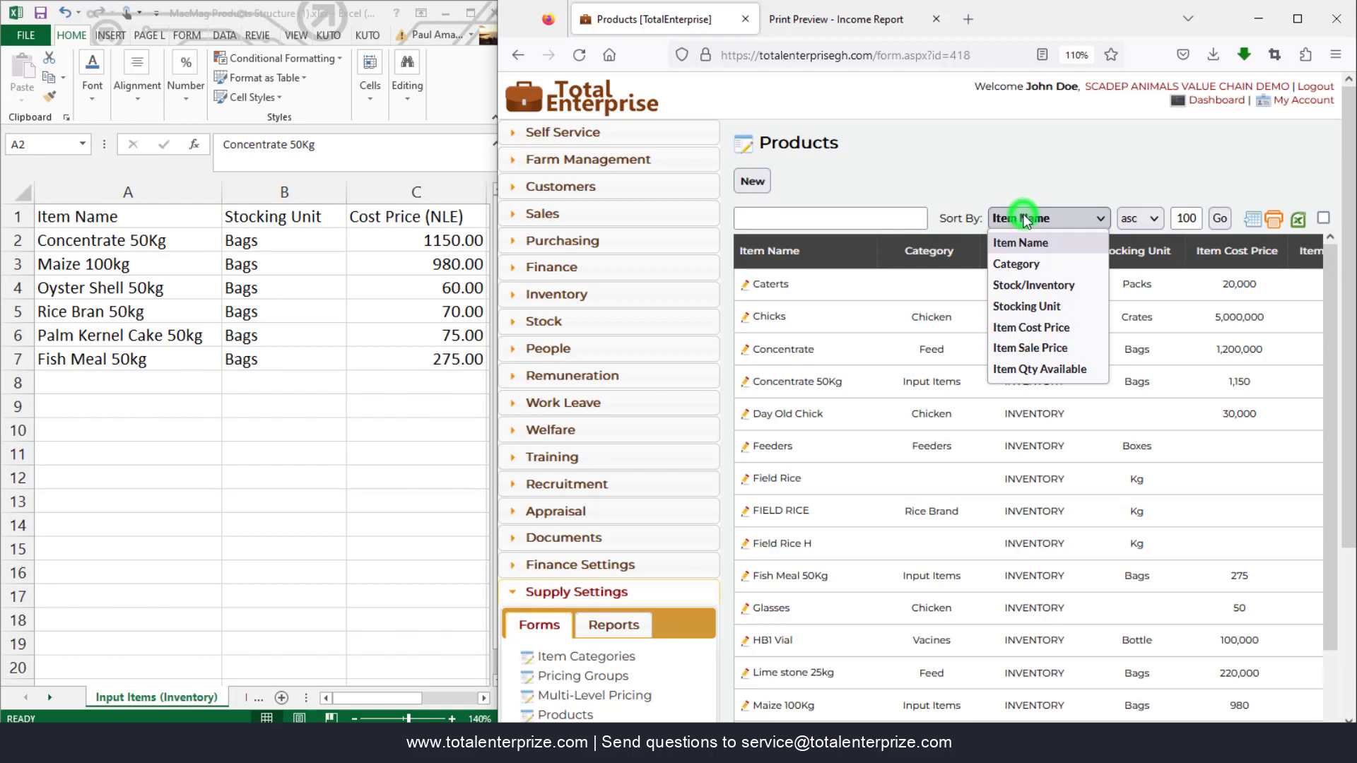
pyautogui.click(1031, 266)
pyautogui.click(853, 218)
pyautogui.write('Inpu')
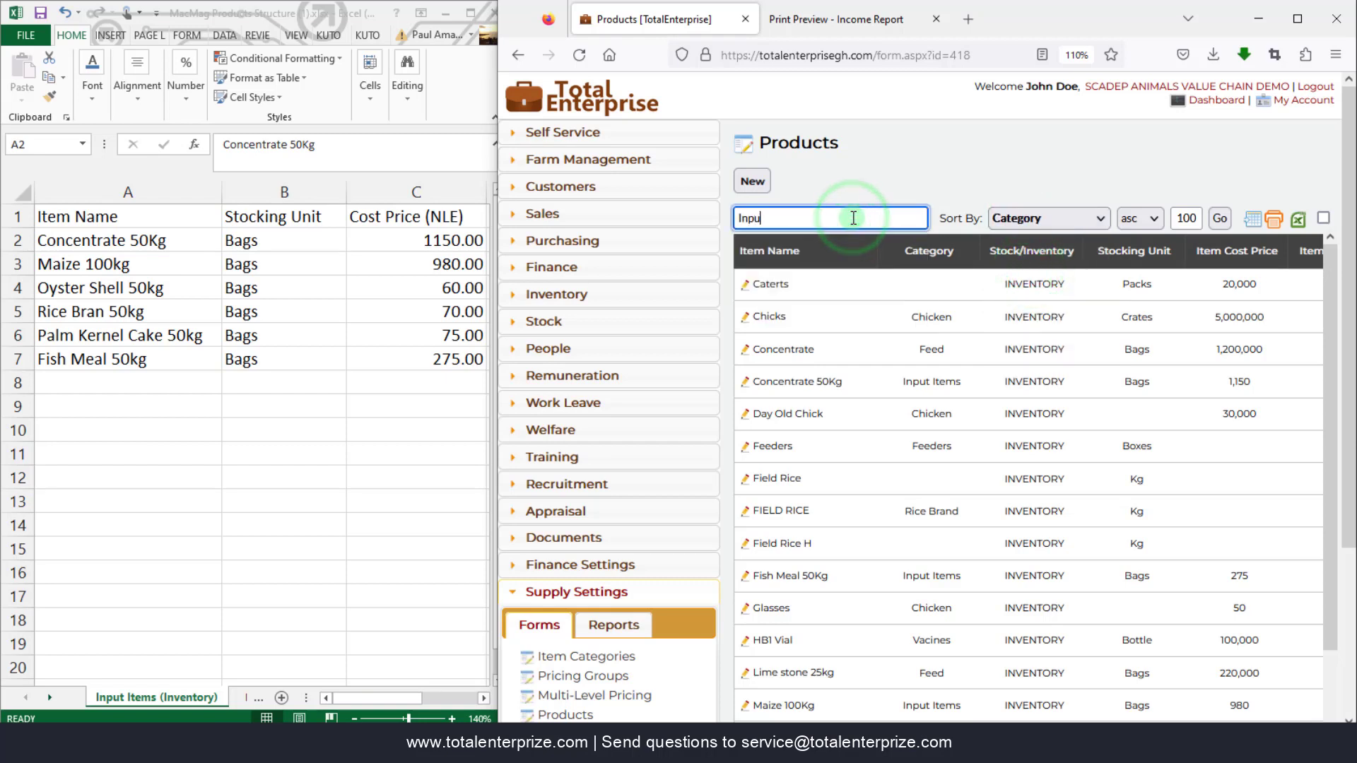
pyautogui.write('t Items')
pyautogui.press('Return')
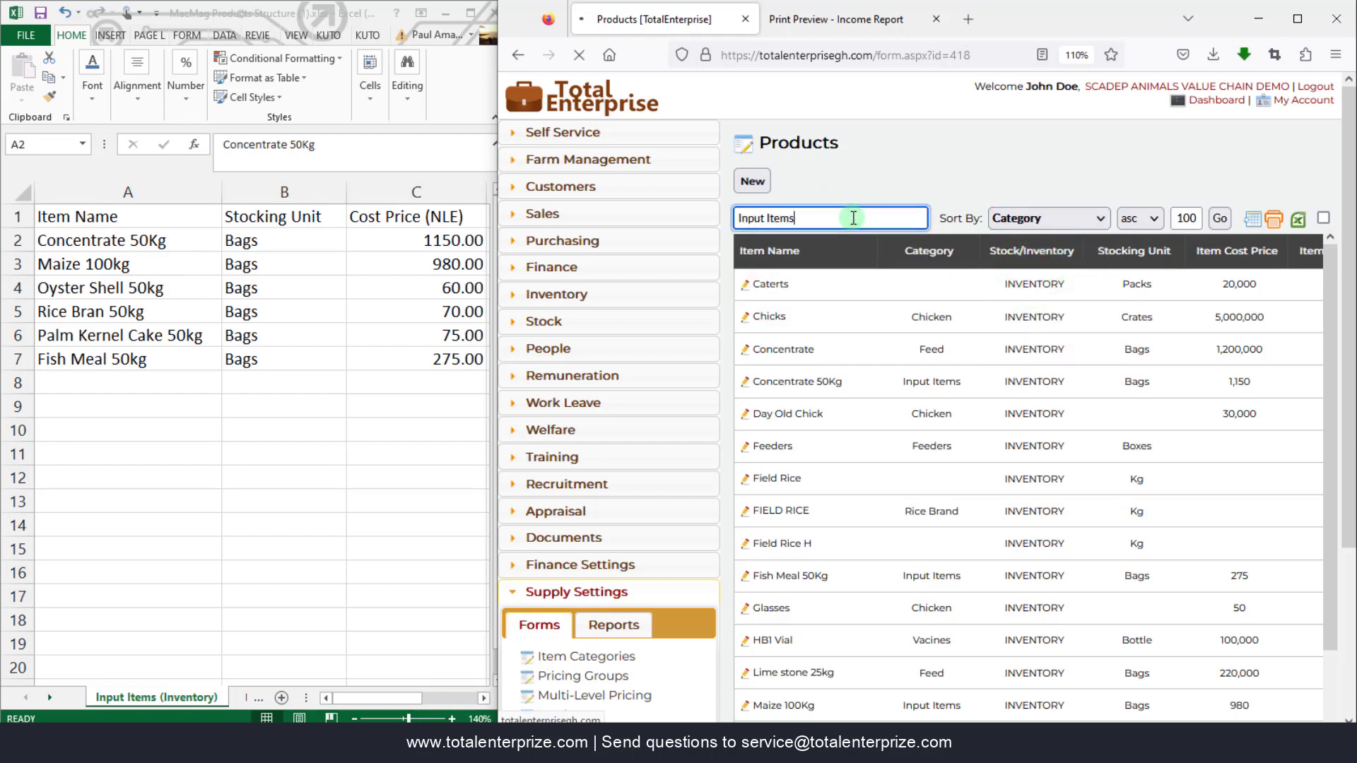
# - Maximize the window to show the filtered list, then switch to the Excel workbook
pyautogui.click(1297, 19)
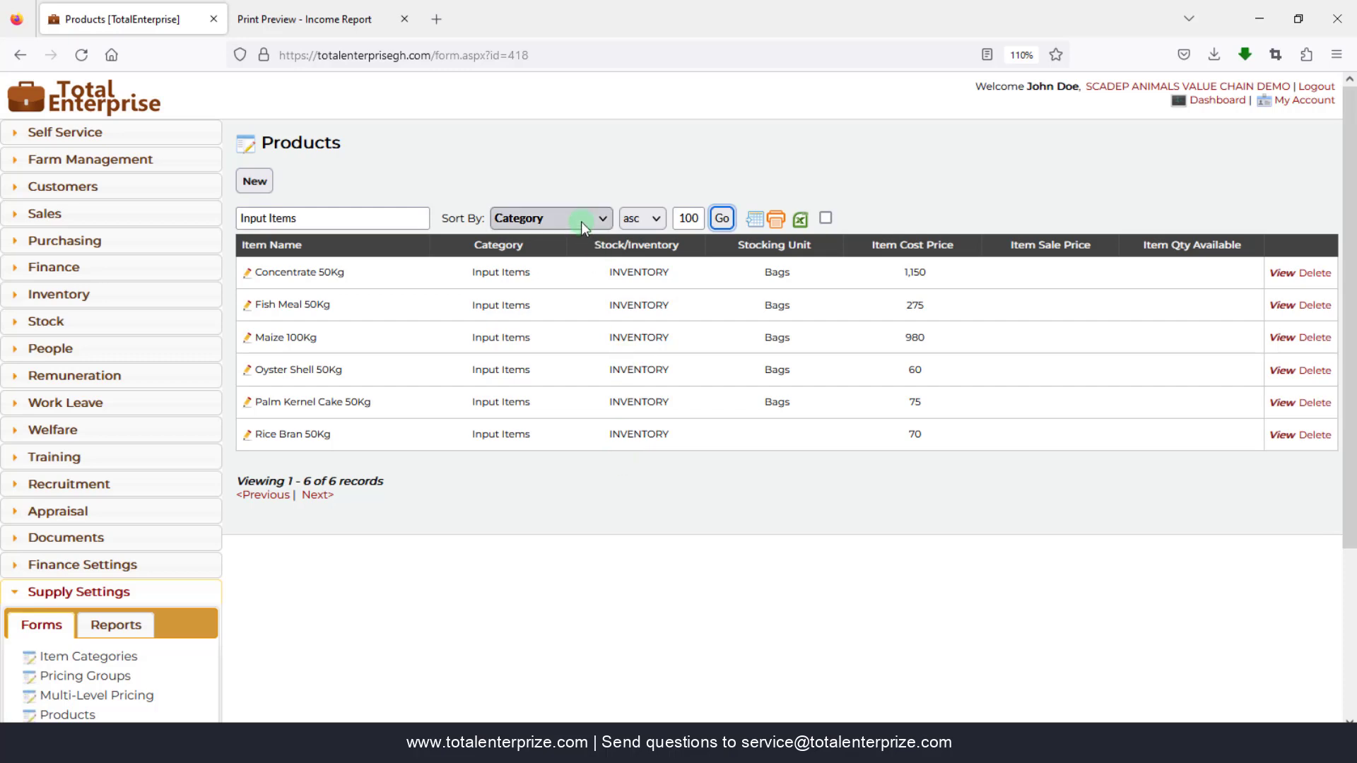
pyautogui.moveTo(651, 742)
pyautogui.click(588, 676)
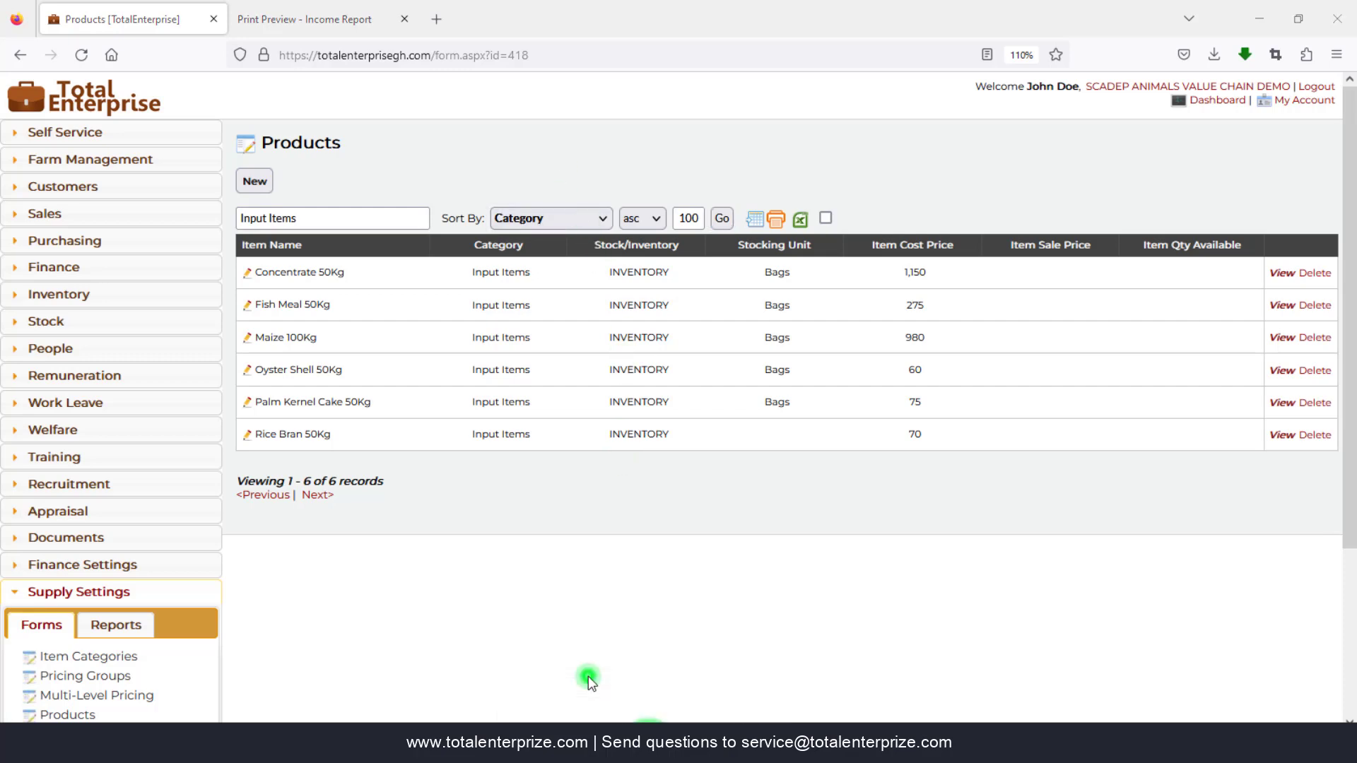
# - Open the Outputs (Ready Stock for sale) sheet and review its Customer Group column and Cassava Leaves 15Kg row
pyautogui.click(335, 335)
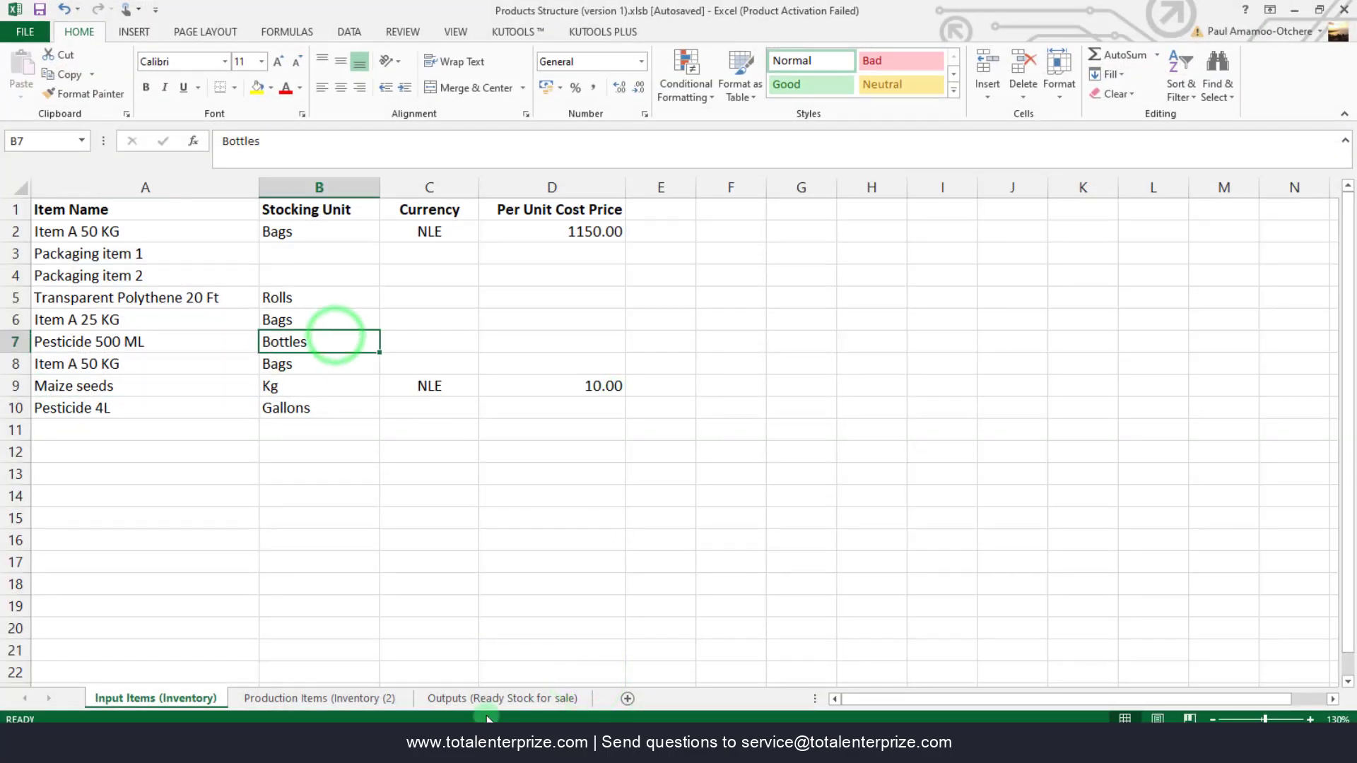
pyautogui.click(484, 698)
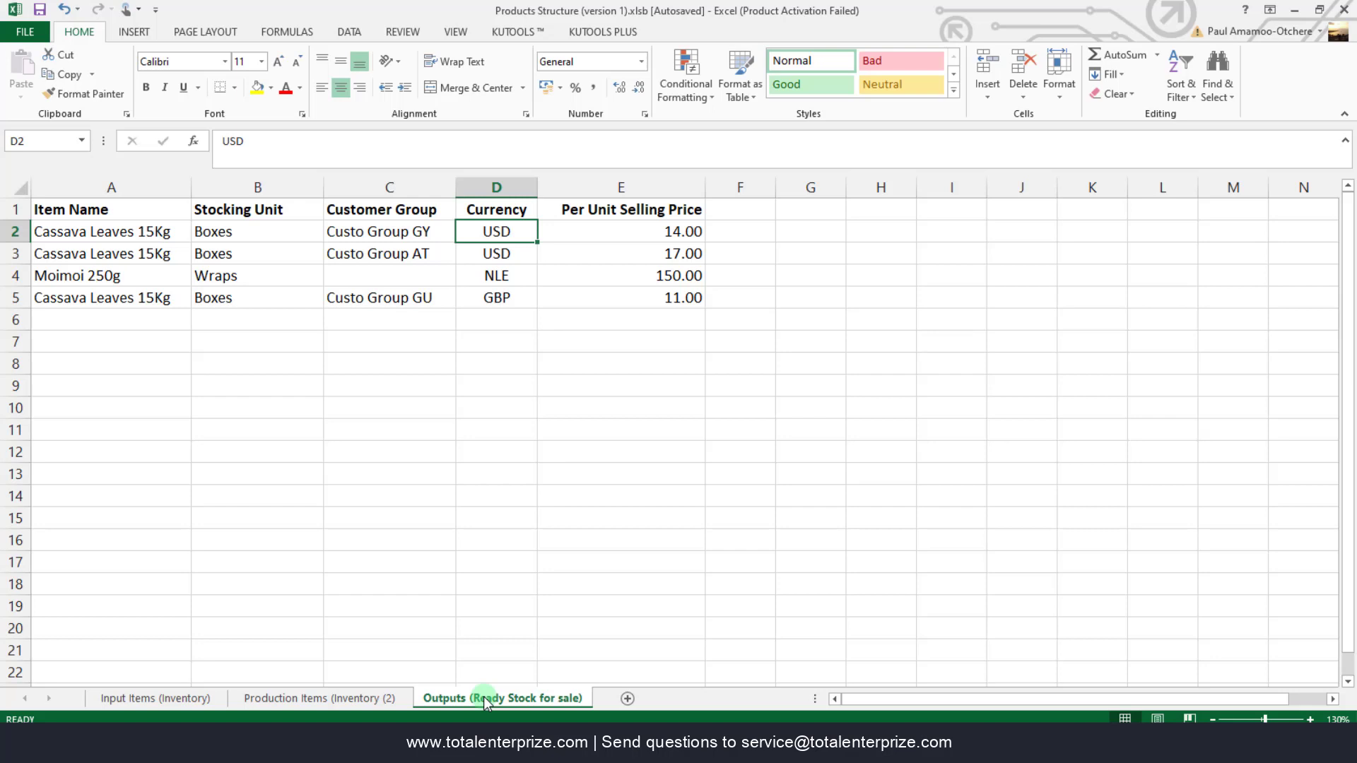
pyautogui.click(361, 187)
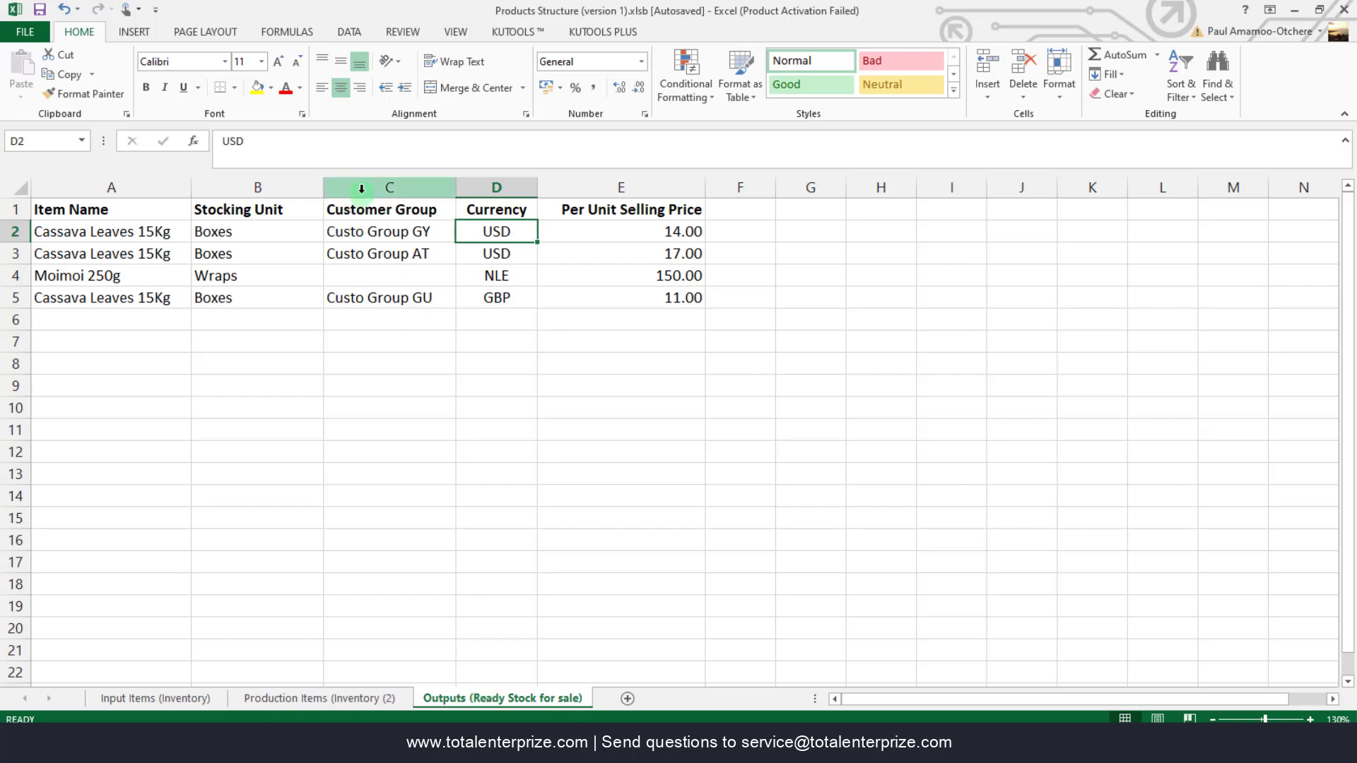
pyautogui.click(400, 234)
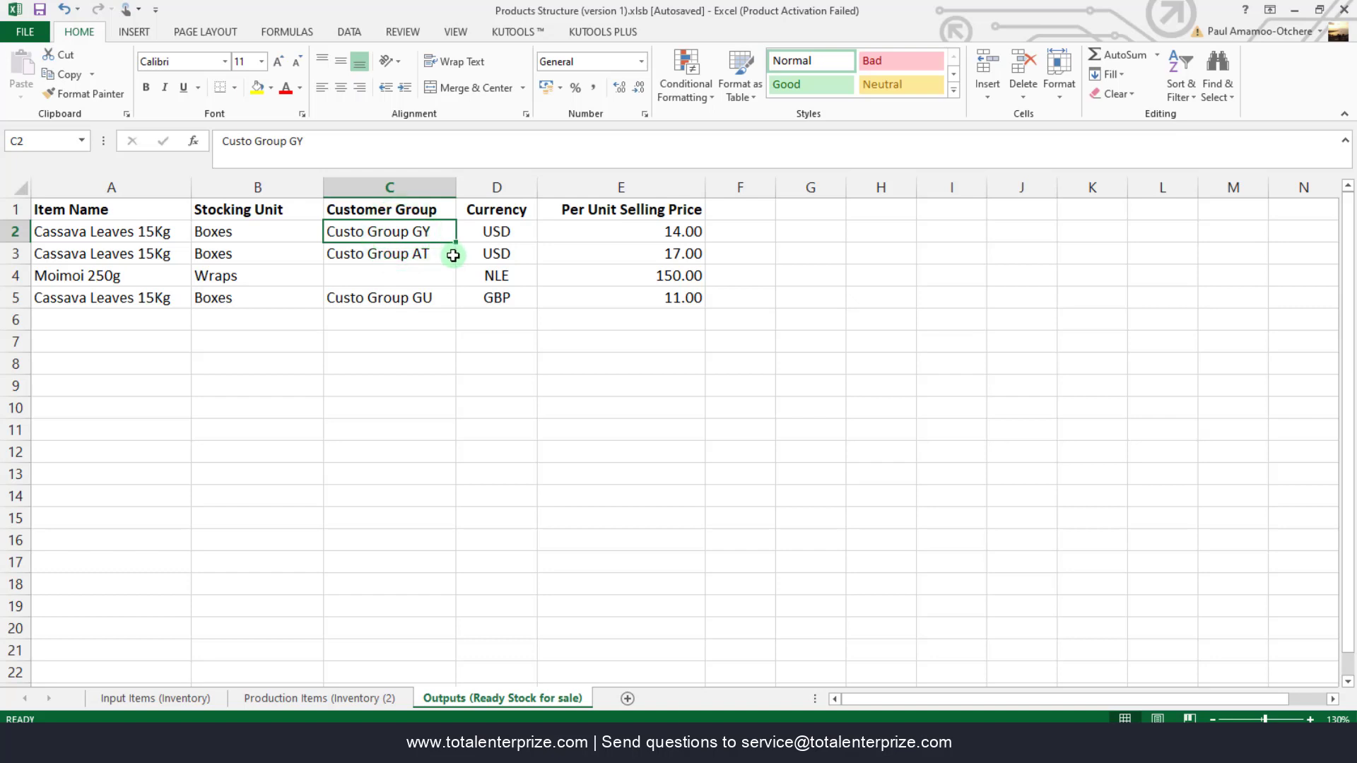
pyautogui.click(139, 233)
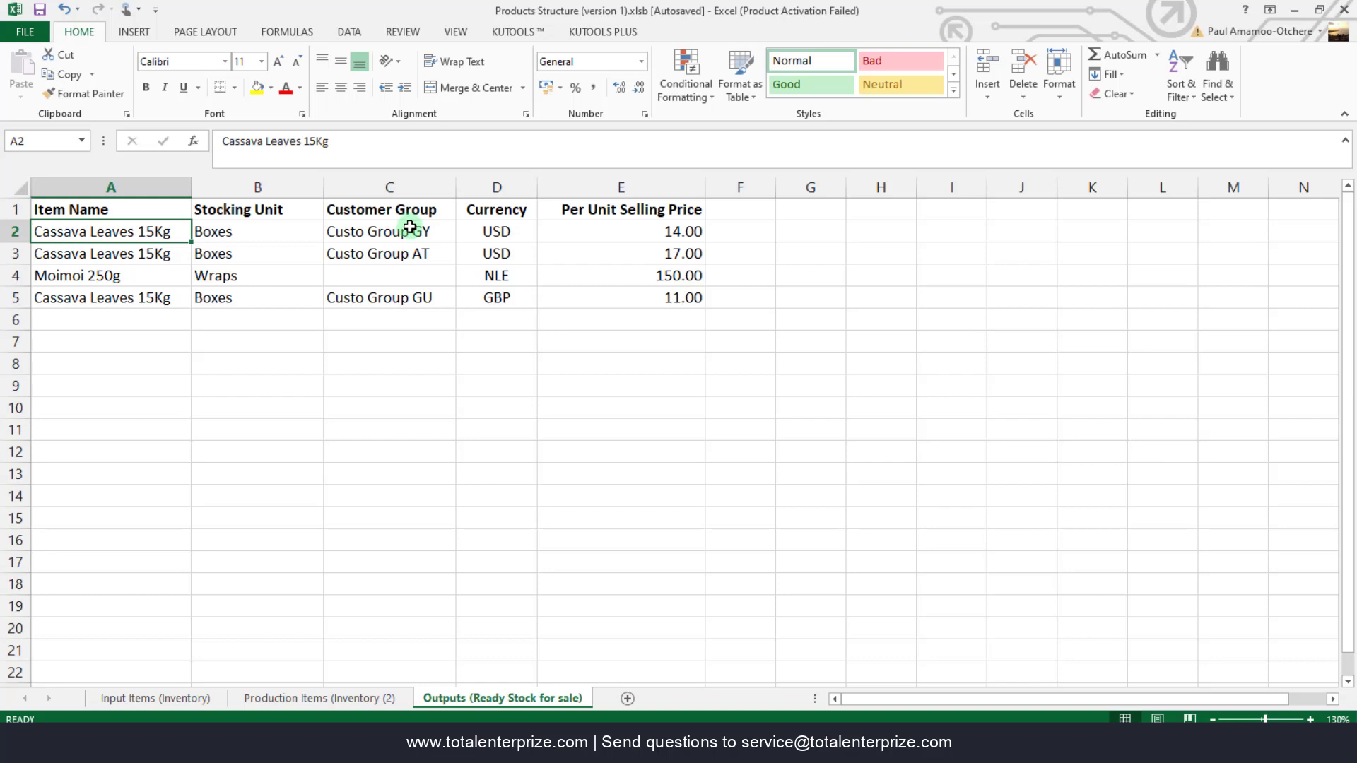
# - Review the Boxes unit and Custo Group AT 17.00 and GY 14.00 prices, then view Production Items
pyautogui.click(216, 234)
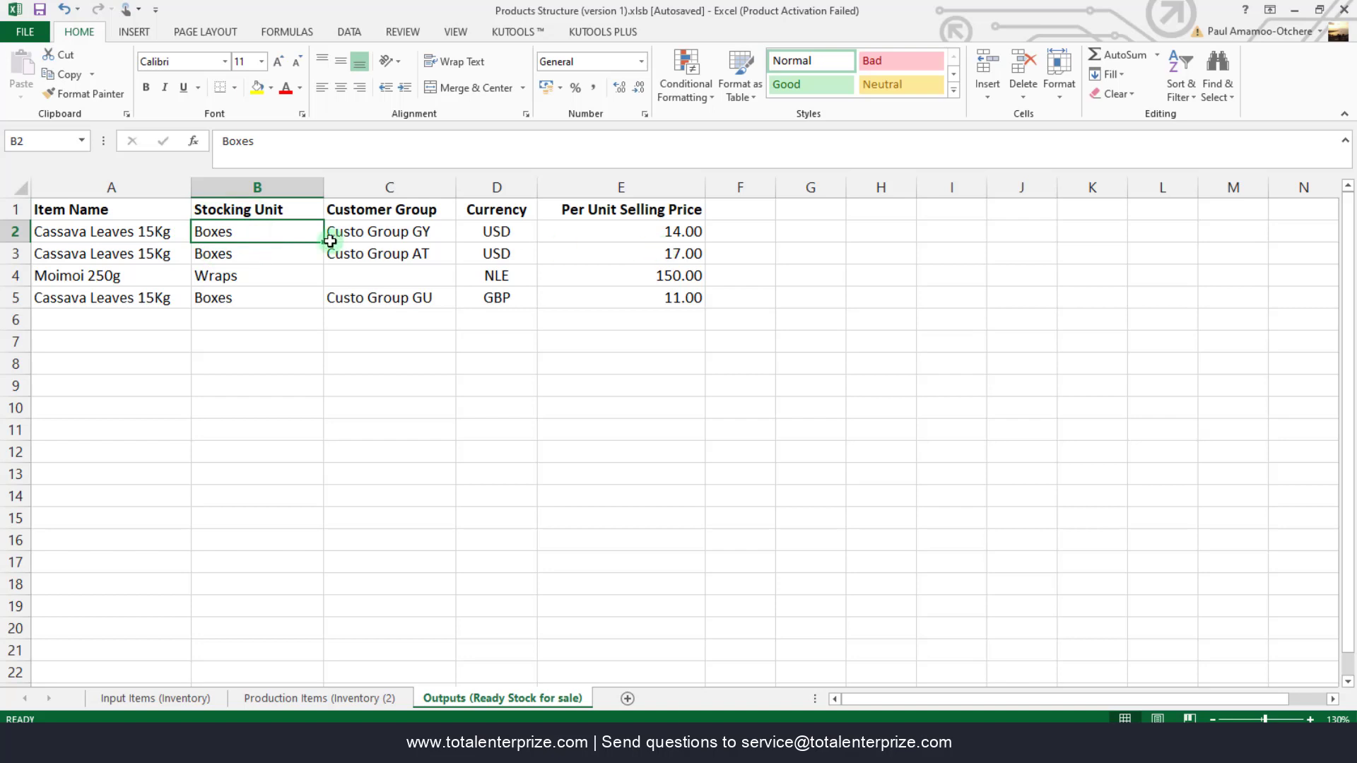
pyautogui.click(361, 253)
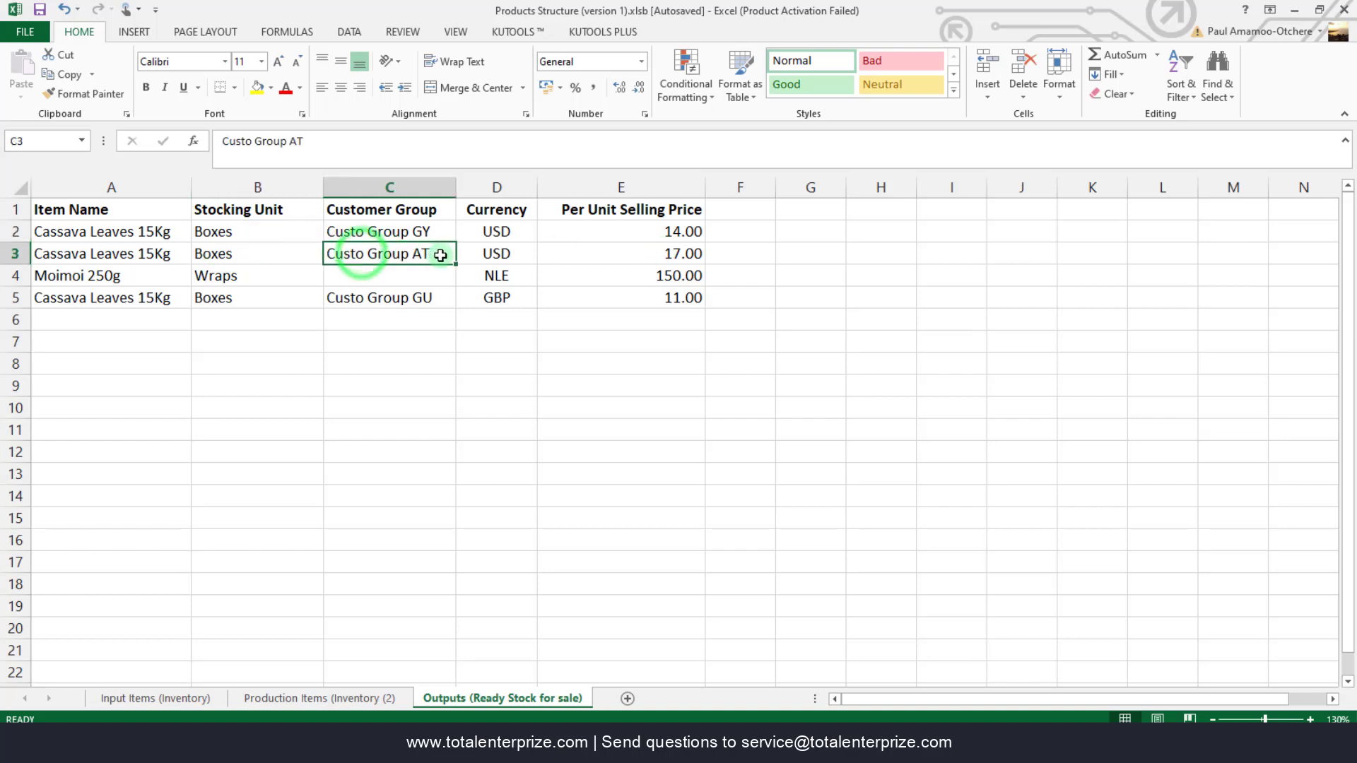
pyautogui.click(672, 256)
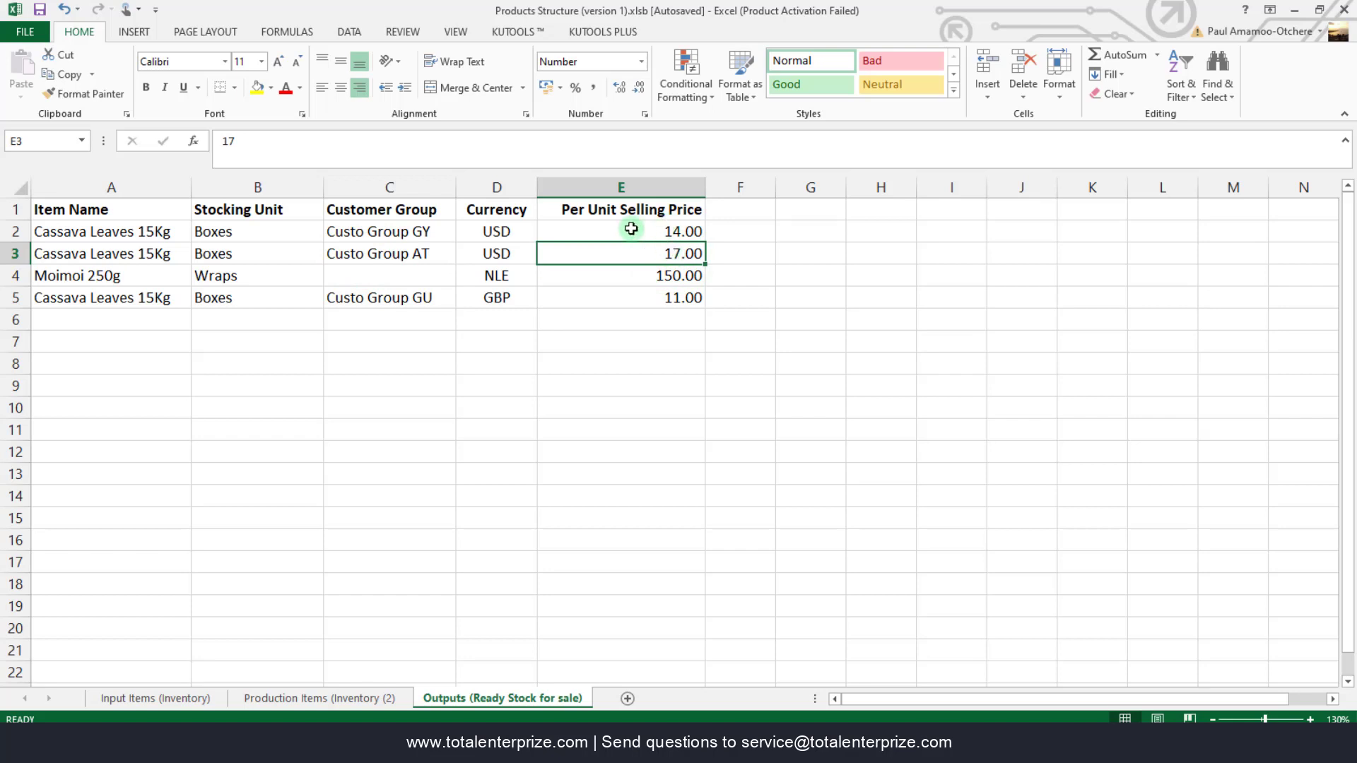
pyautogui.click(428, 232)
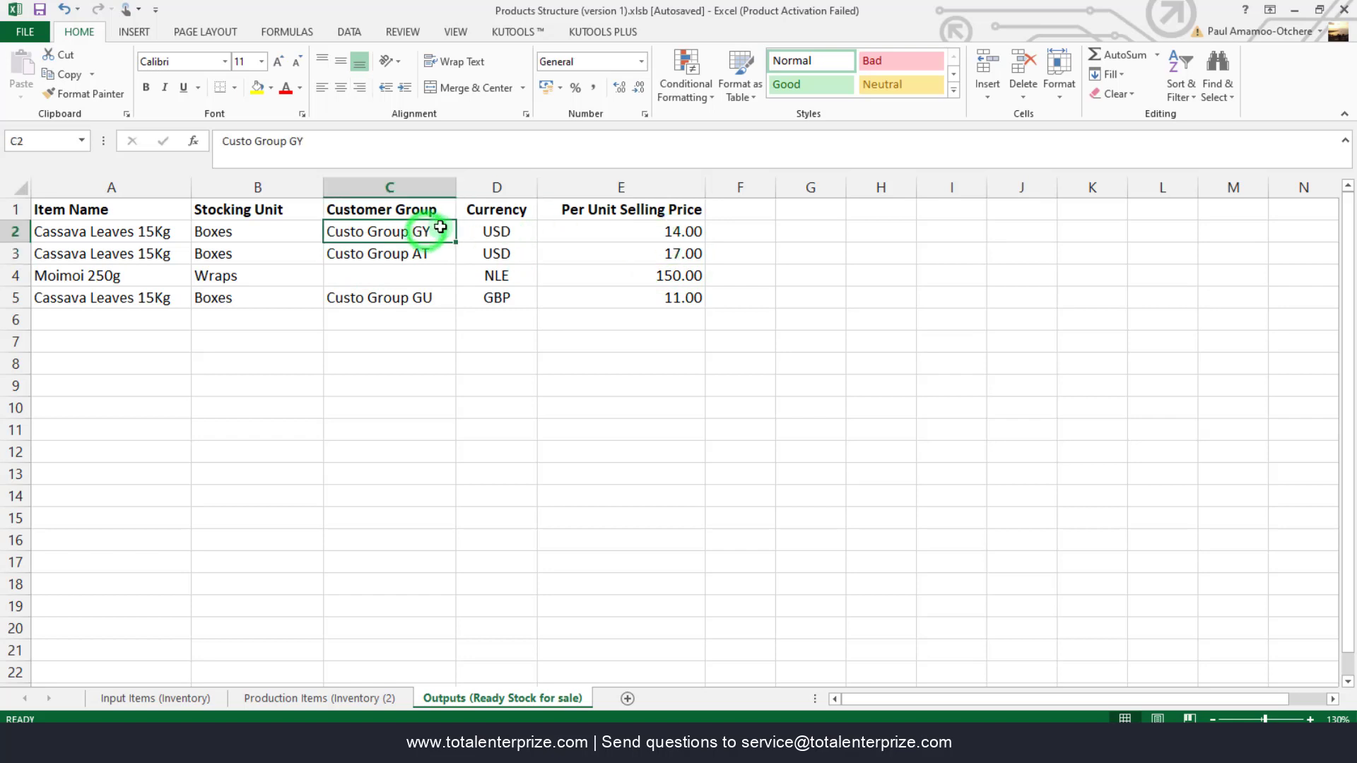
pyautogui.click(668, 230)
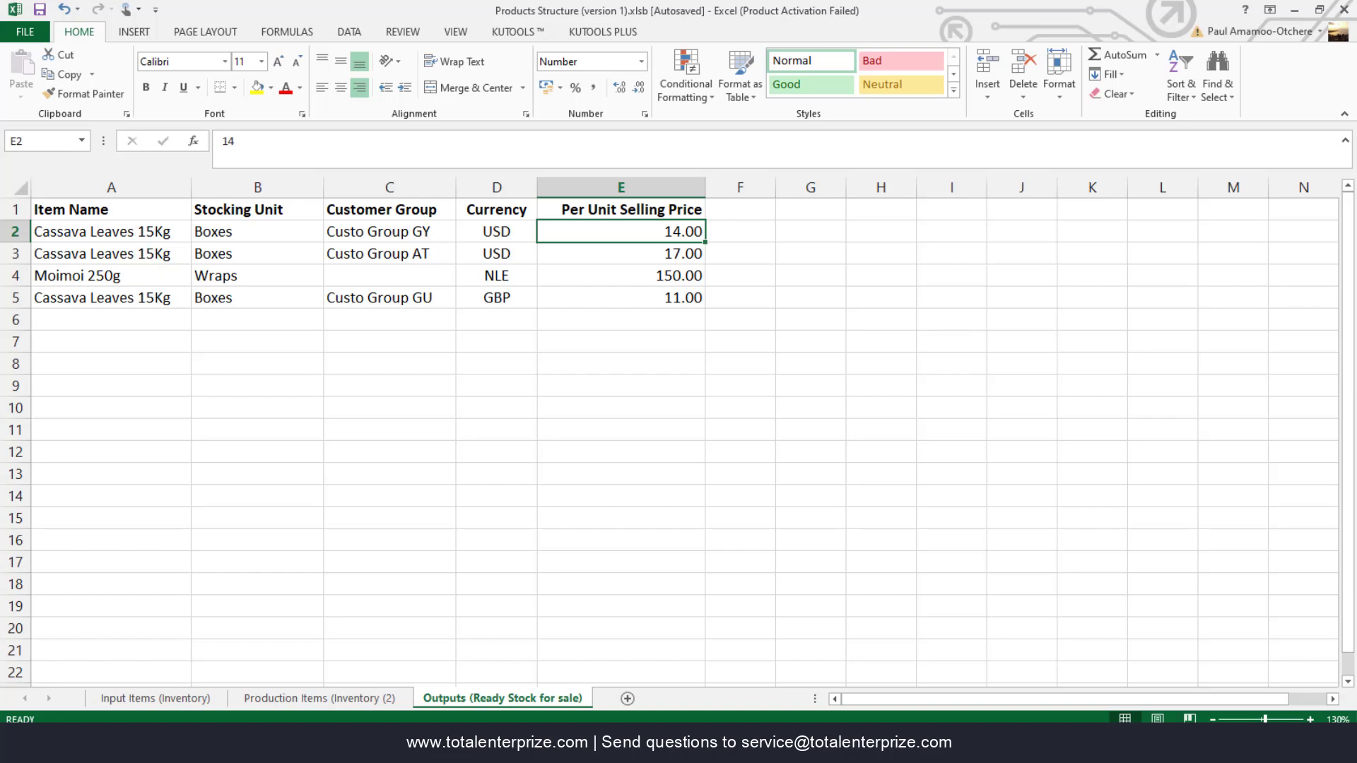
pyautogui.click(282, 696)
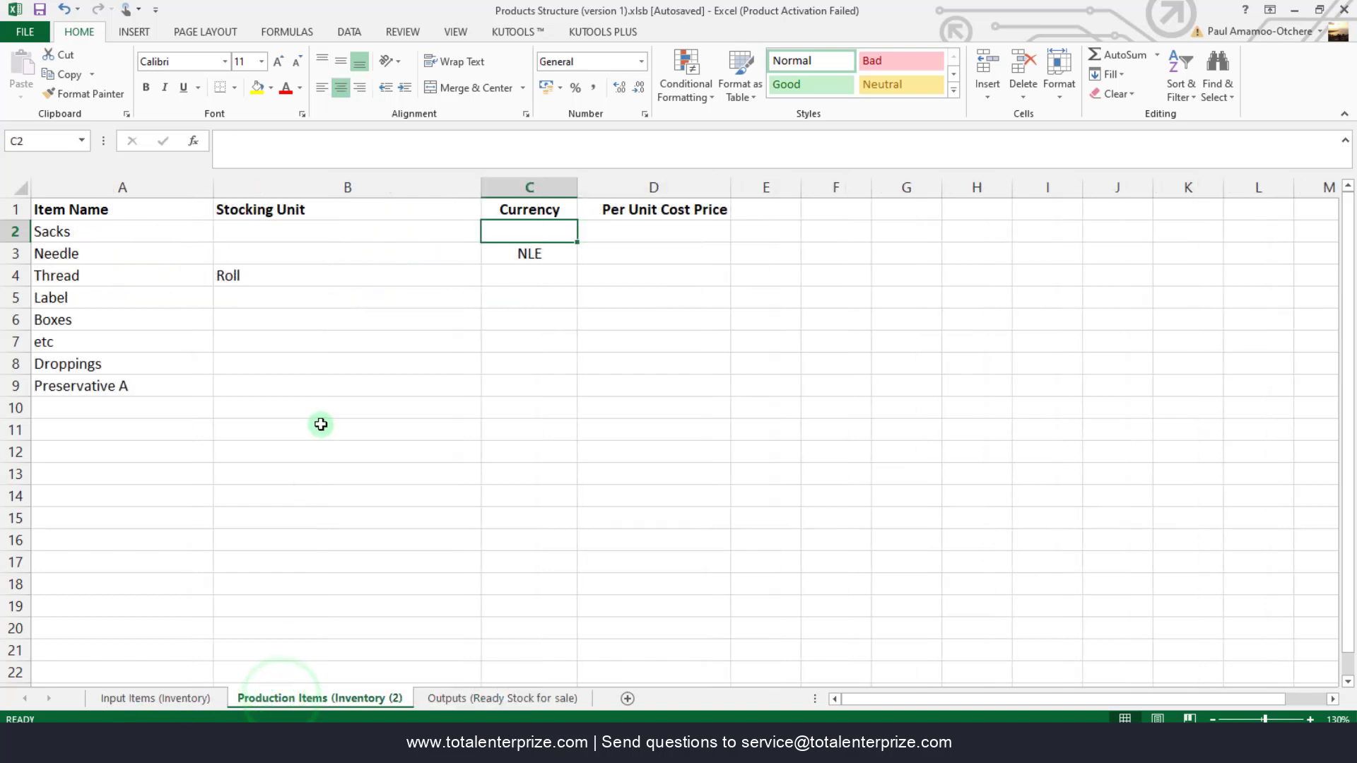
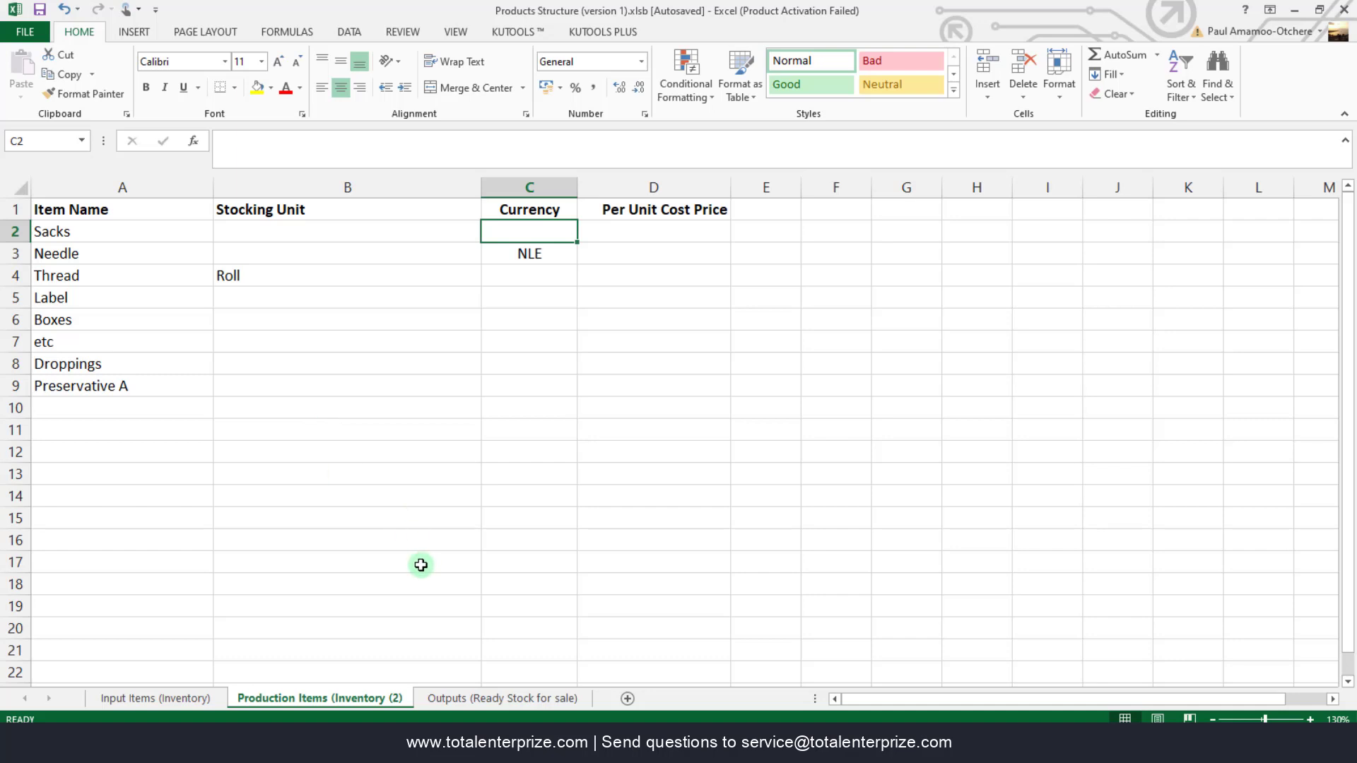
# - Minimize the workbook, restore MacMag Products Structure from the taskbar, and reposition its window
pyautogui.click(131, 407)
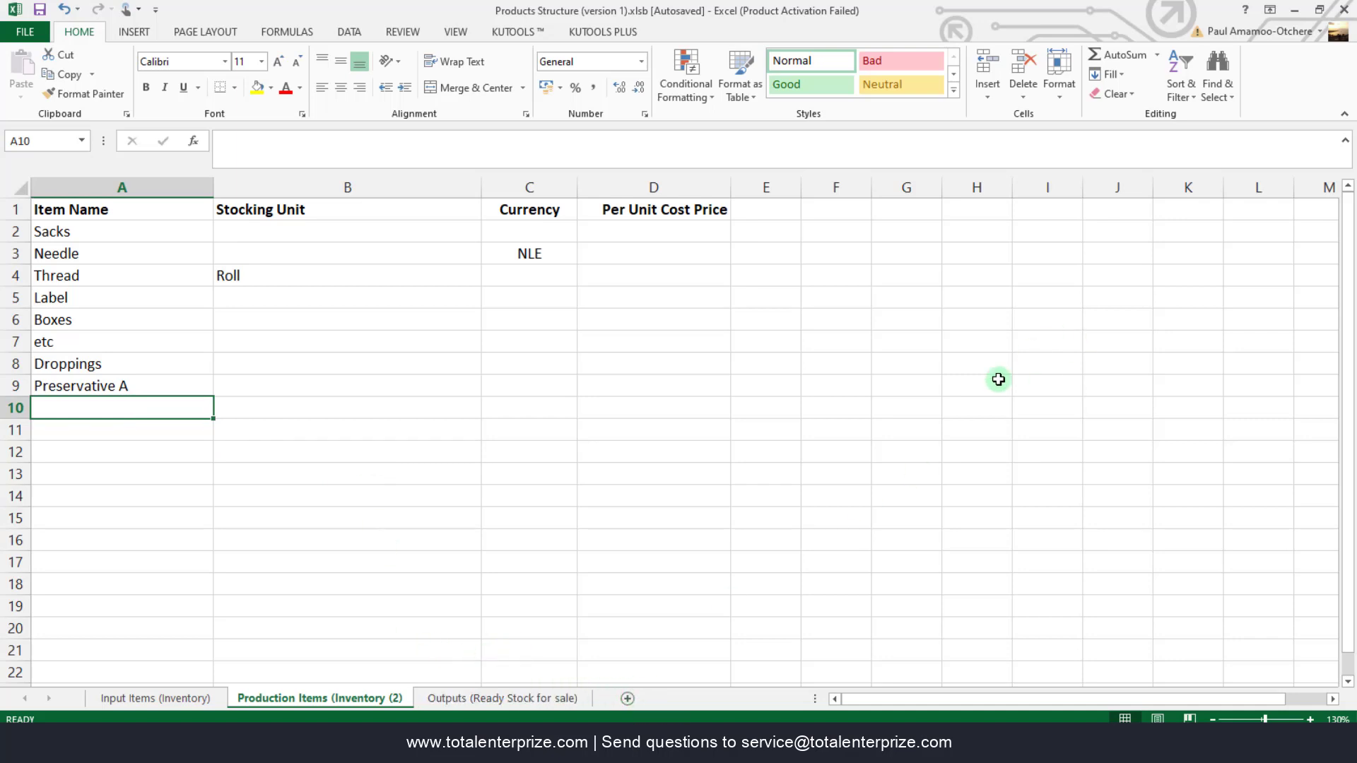
pyautogui.click(1295, 9)
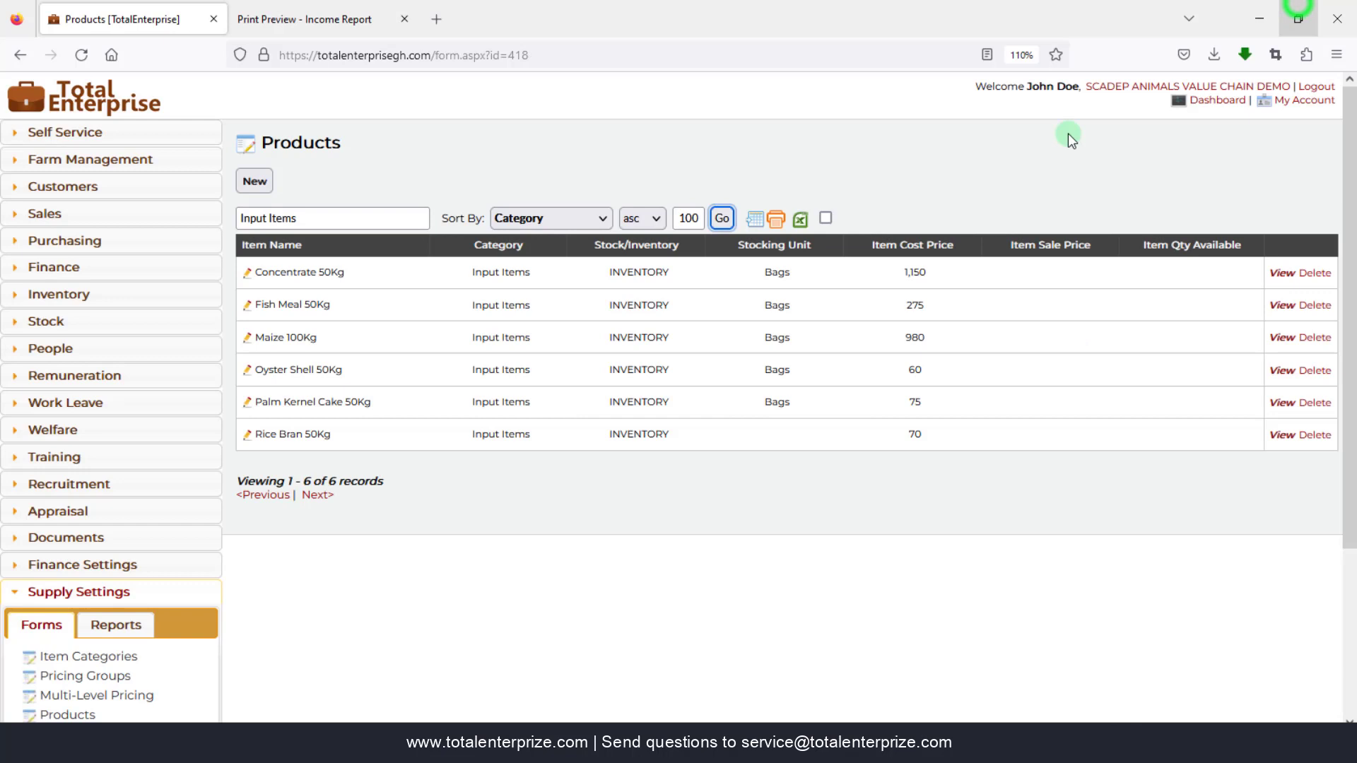
pyautogui.click(481, 562)
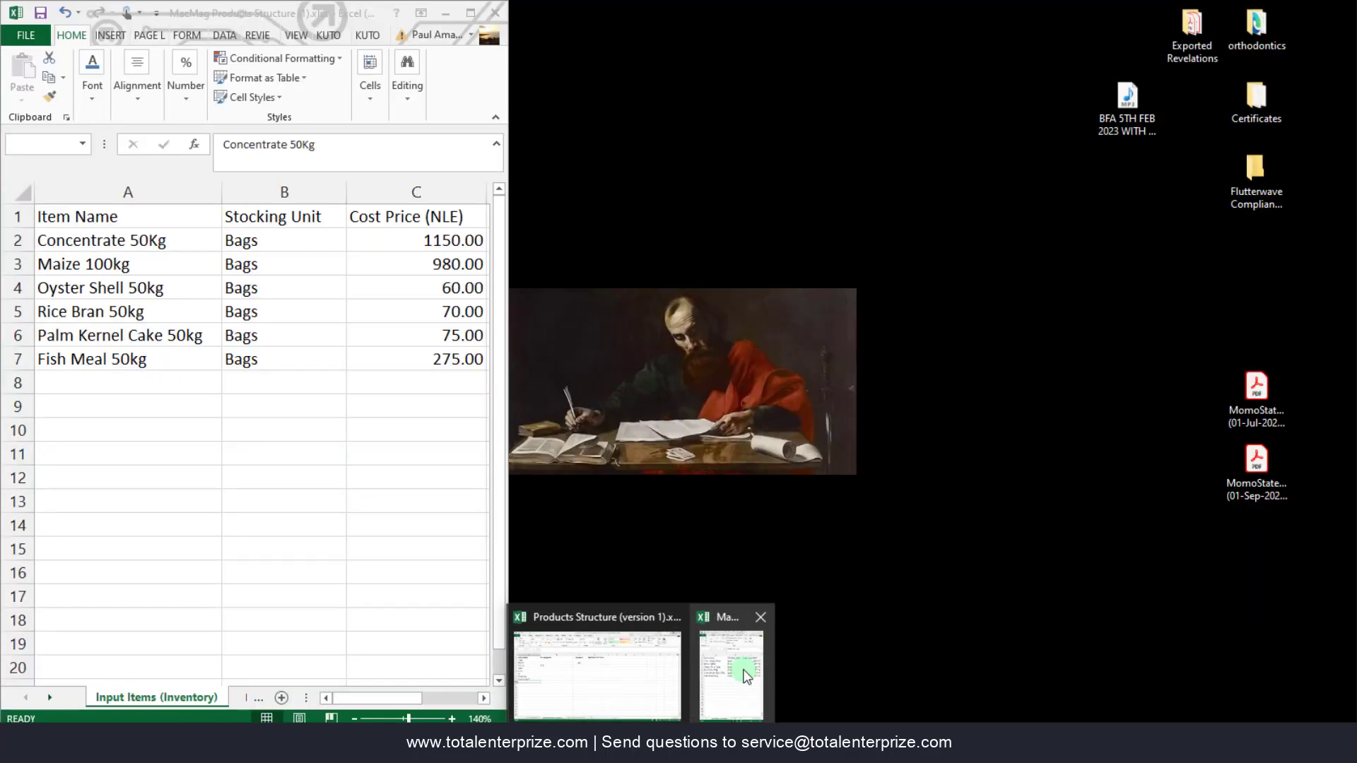
pyautogui.click(745, 675)
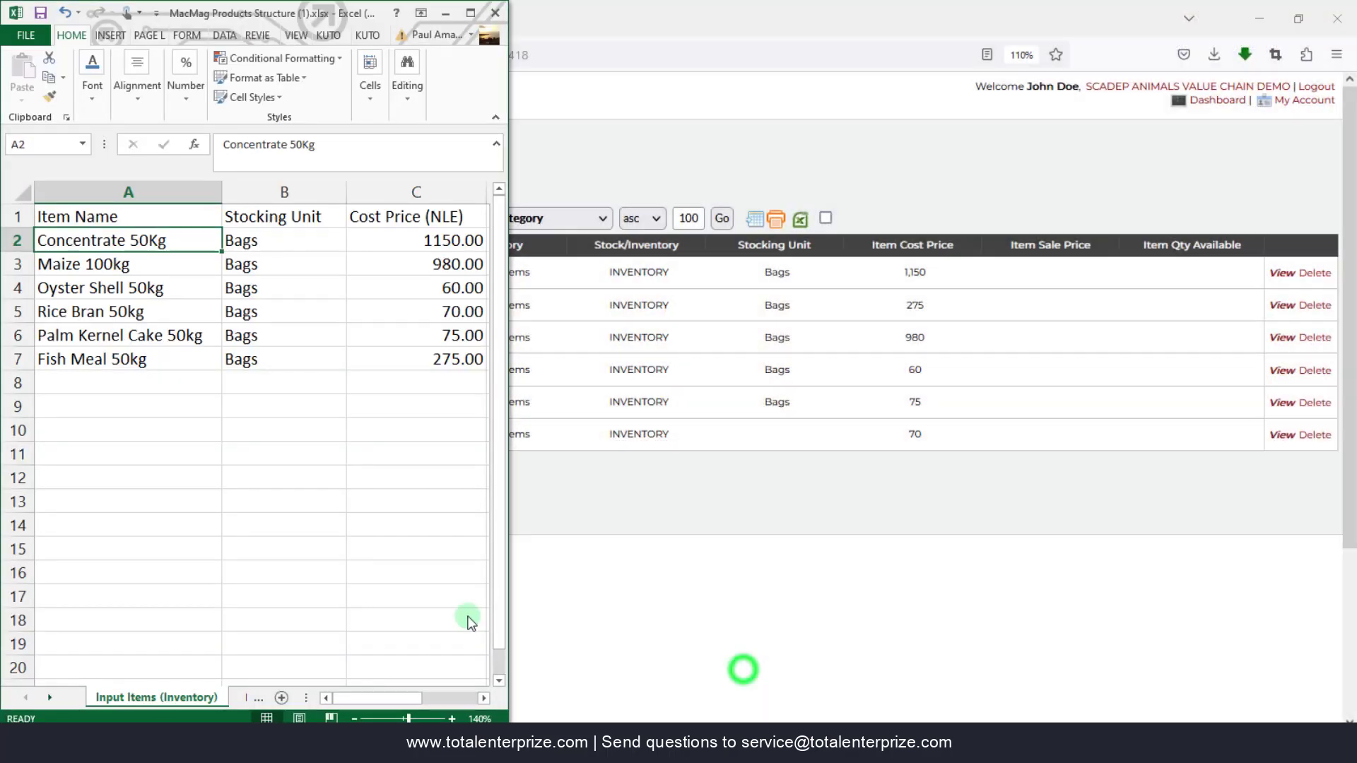
pyautogui.click(177, 498)
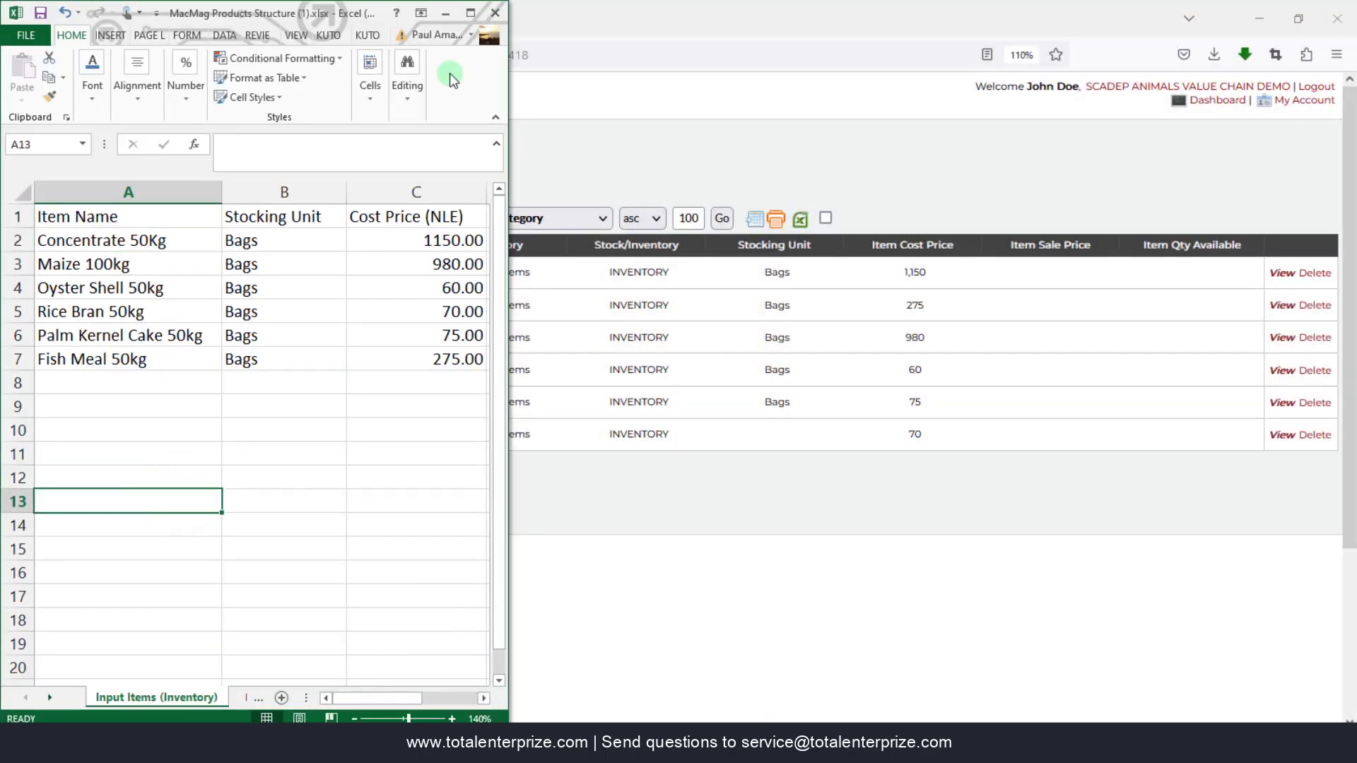
pyautogui.moveTo(353, 14); pyautogui.dragTo(774, 472)
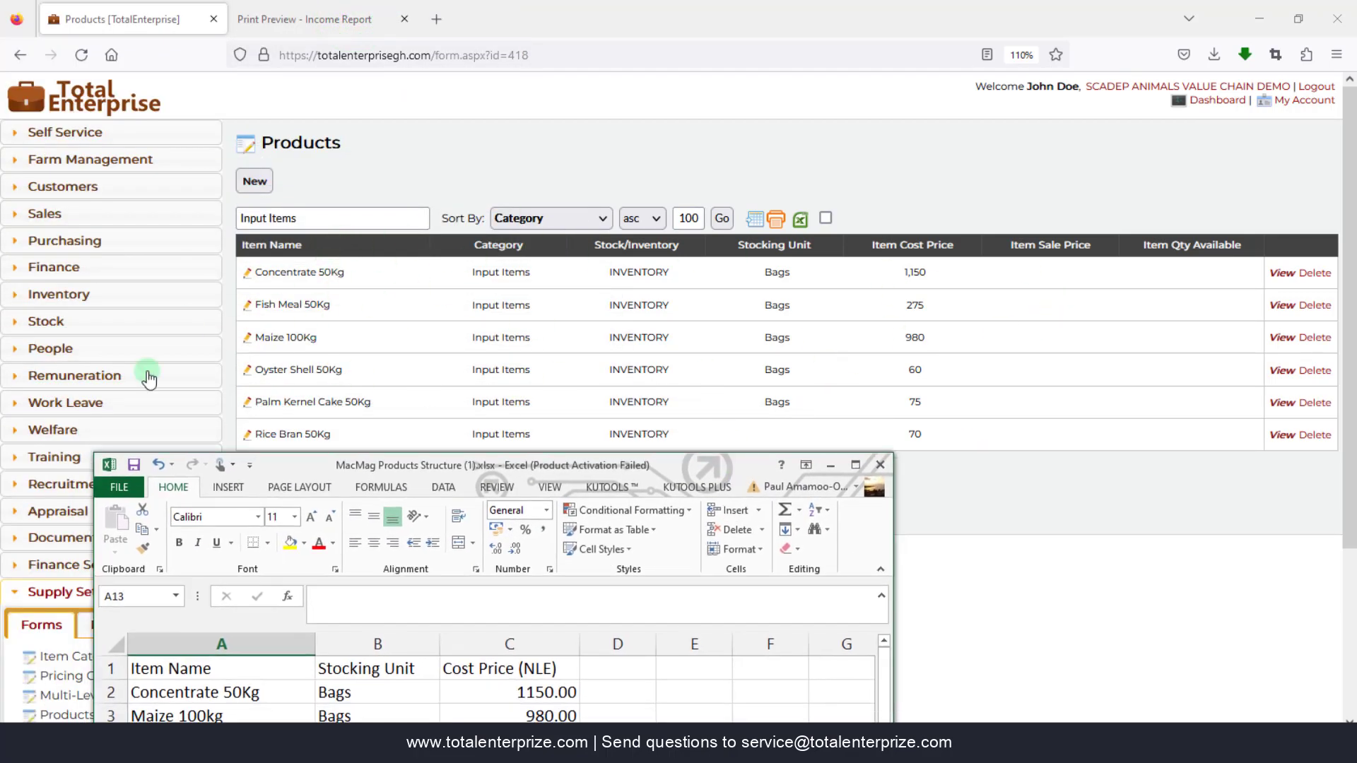
pyautogui.moveTo(553, 472); pyautogui.dragTo(506, 143)
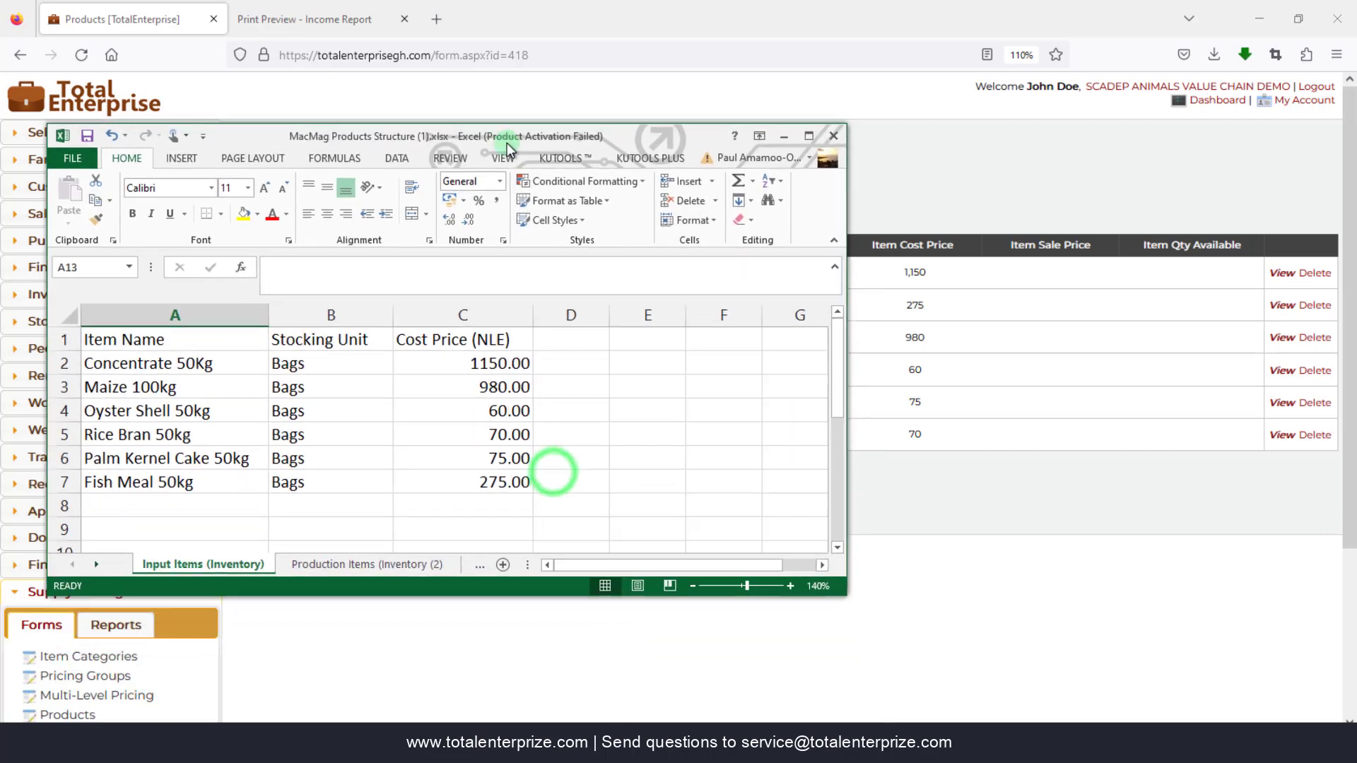
# - Widen column A on Production Items, enlarge the window, and open the Outputs (Ready Stock for sale) sheet
pyautogui.click(368, 565)
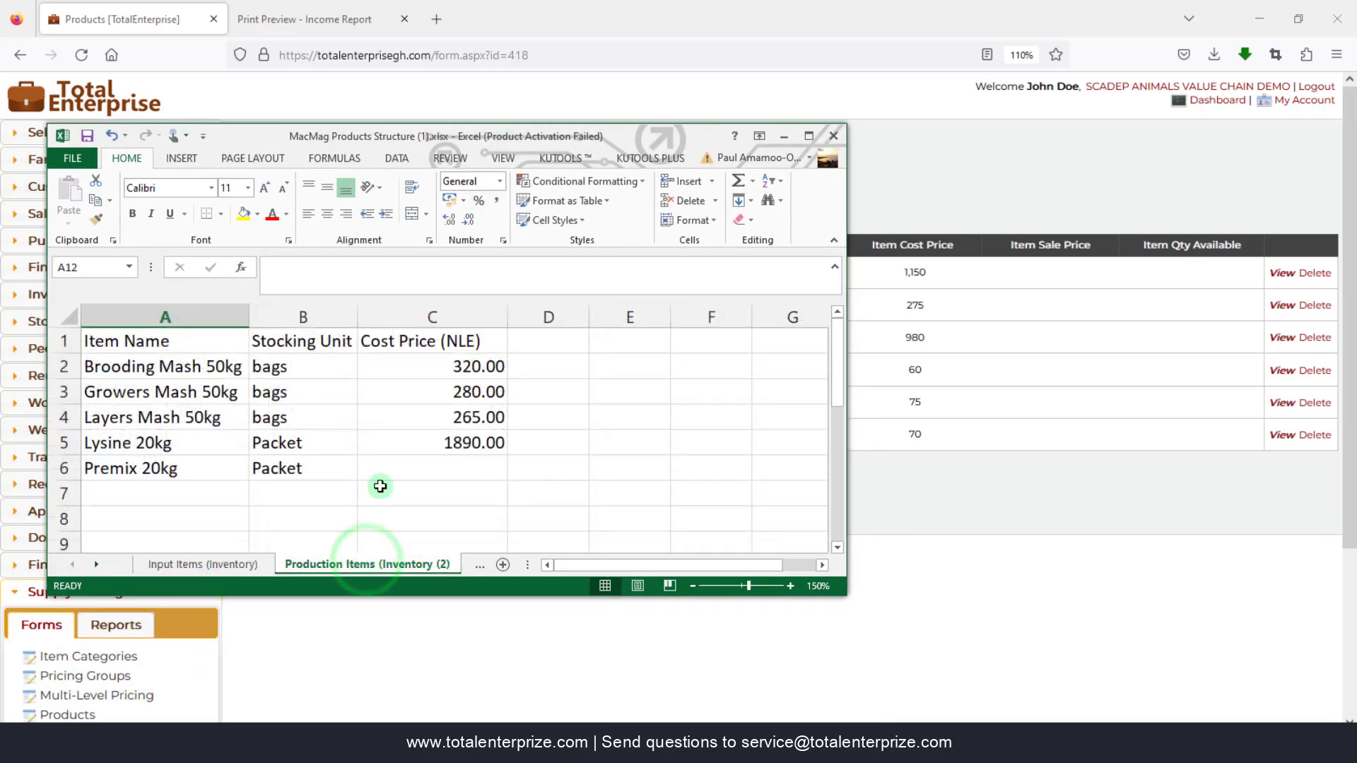
pyautogui.moveTo(249, 315); pyautogui.dragTo(296, 318)
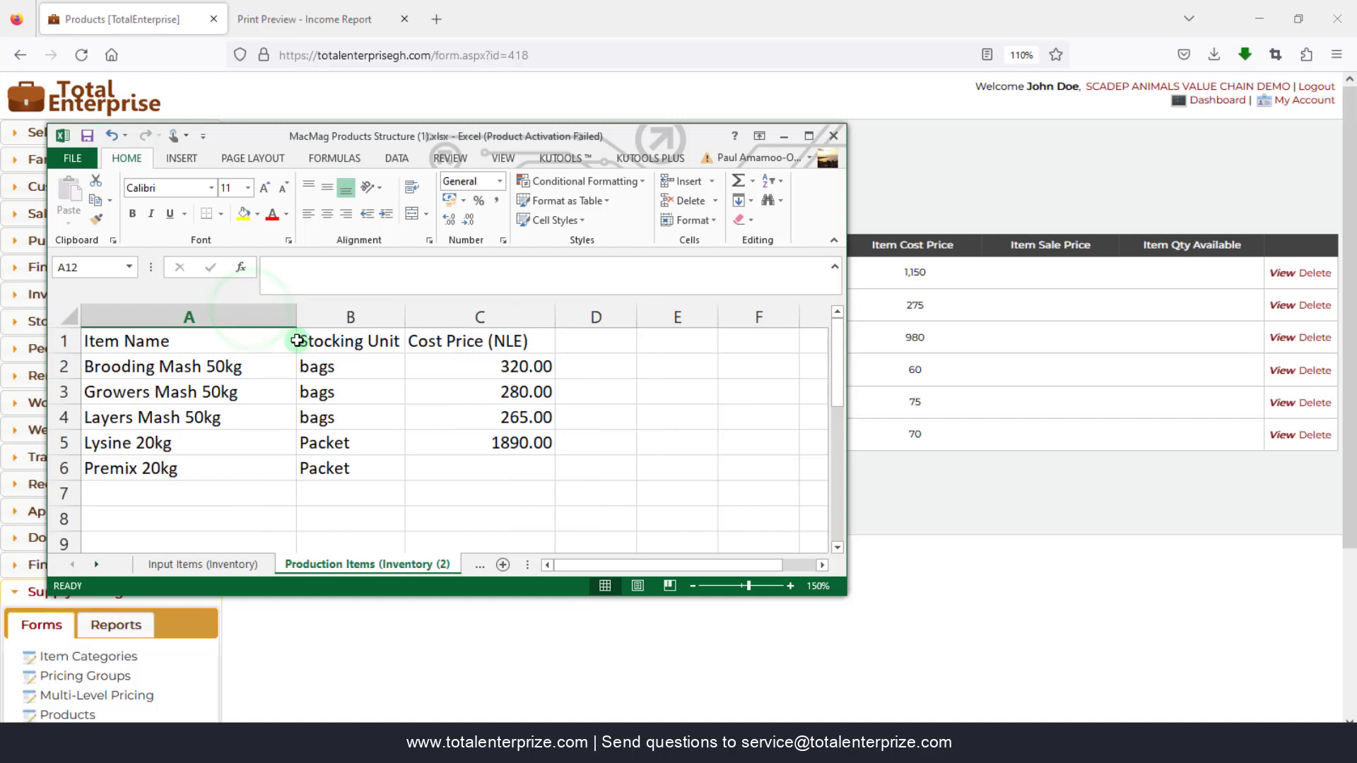
pyautogui.click(221, 494)
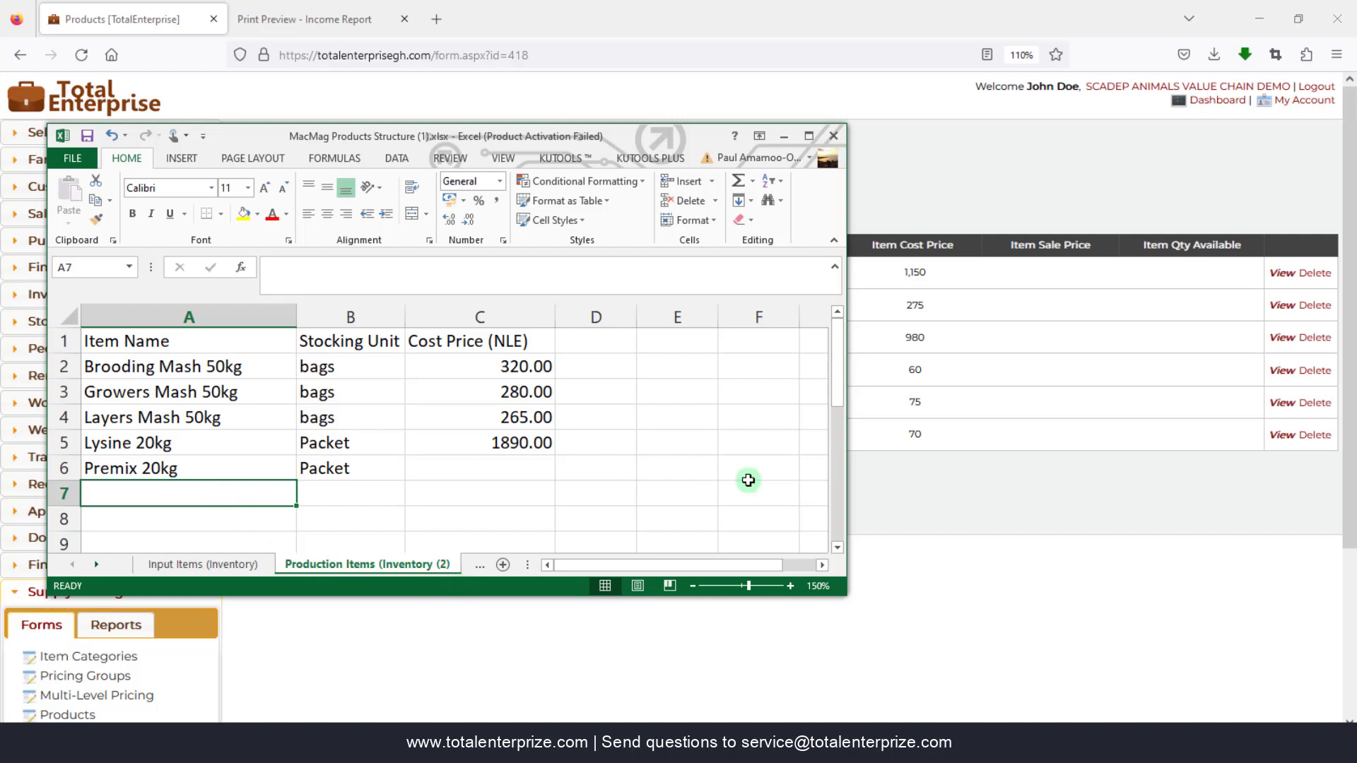
pyautogui.moveTo(846, 588); pyautogui.dragTo(1069, 705)
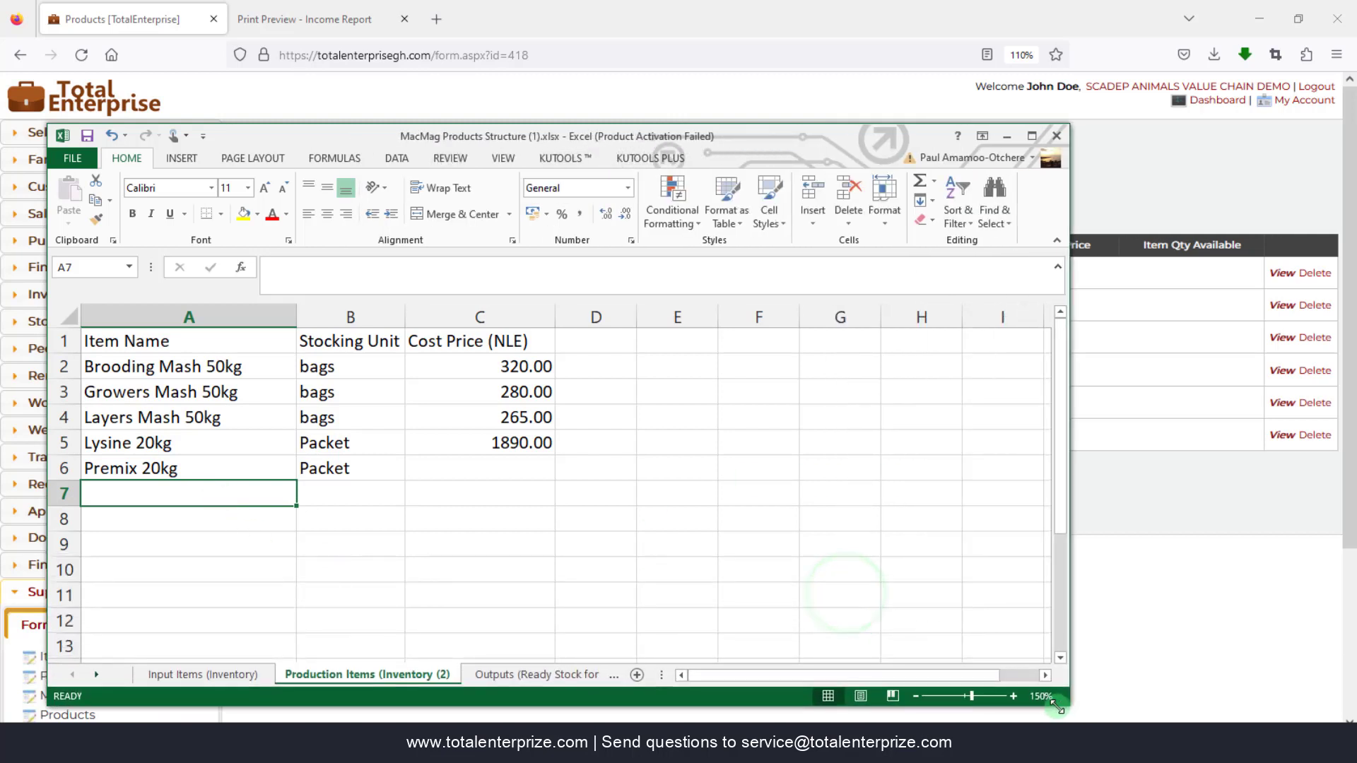
pyautogui.click(539, 676)
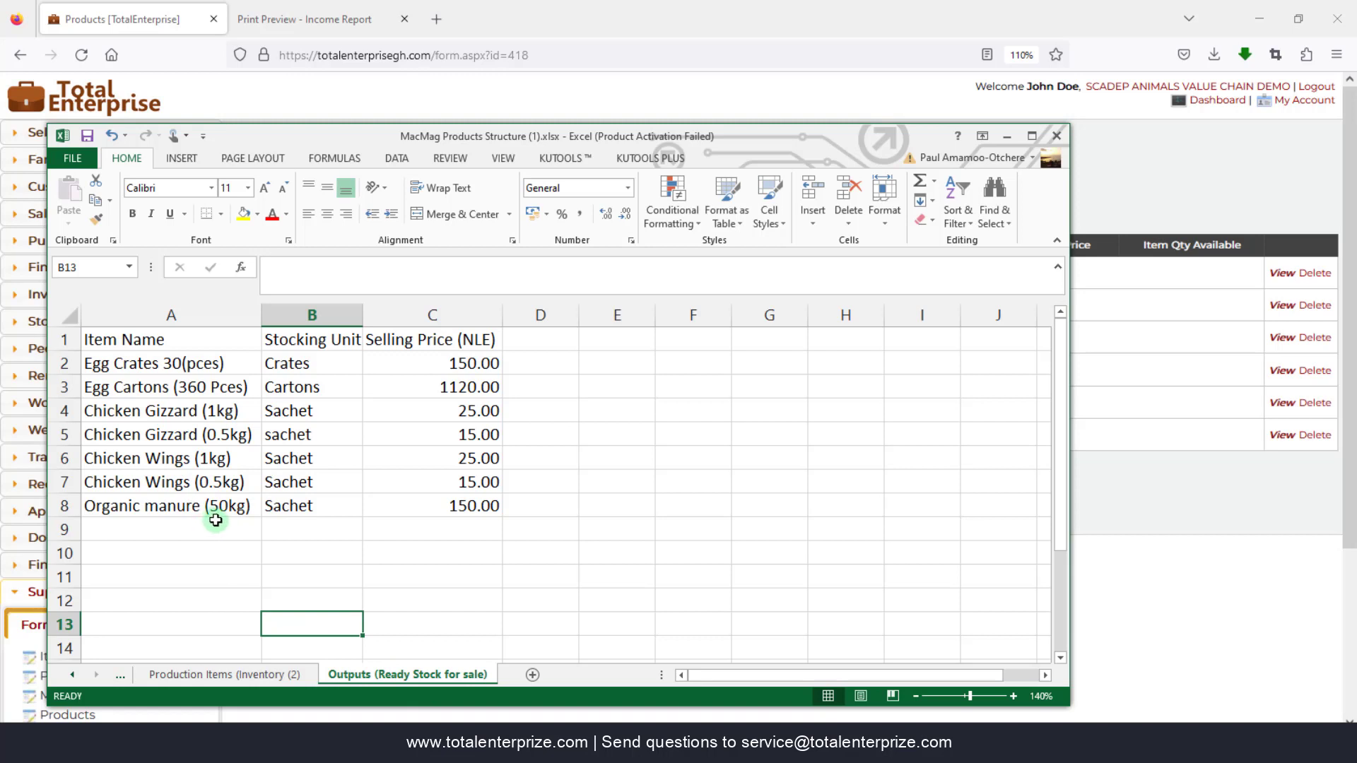
pyautogui.click(446, 339)
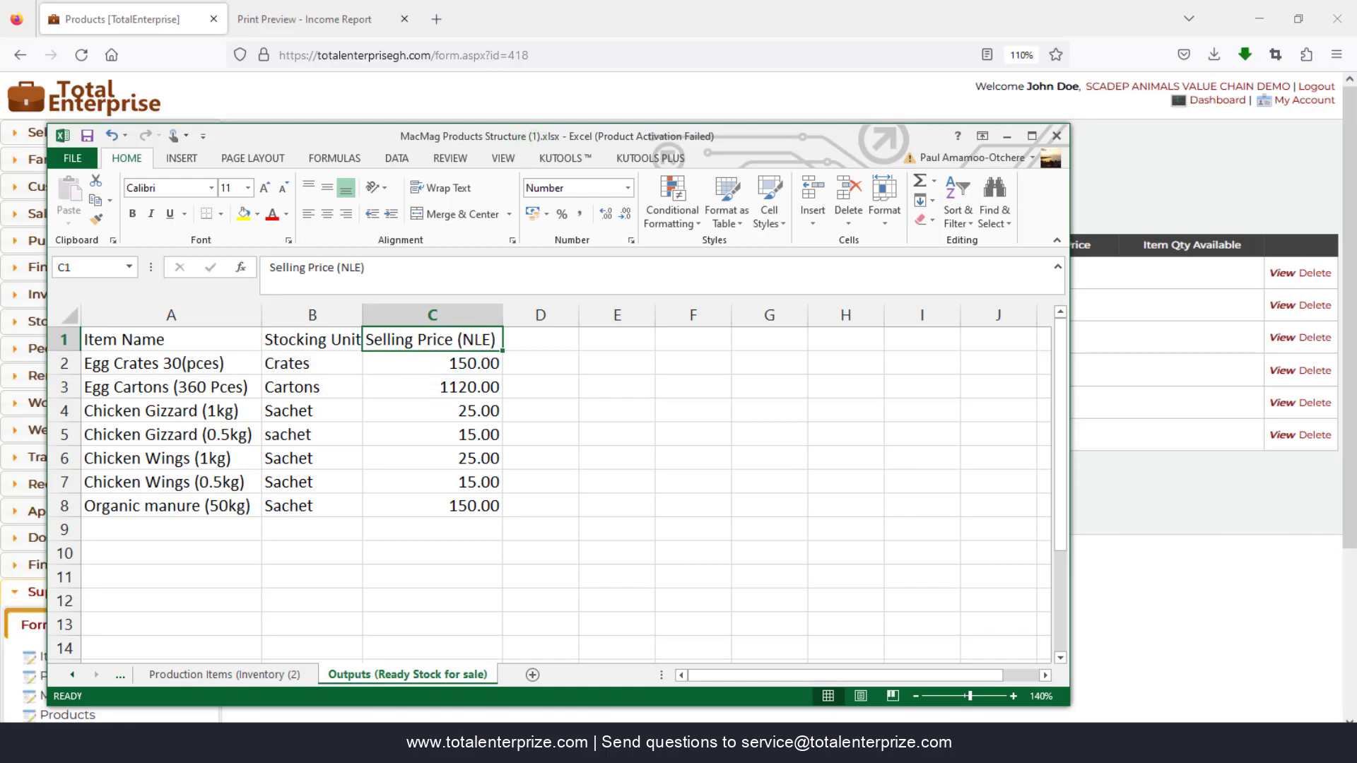
pyautogui.click(532, 669)
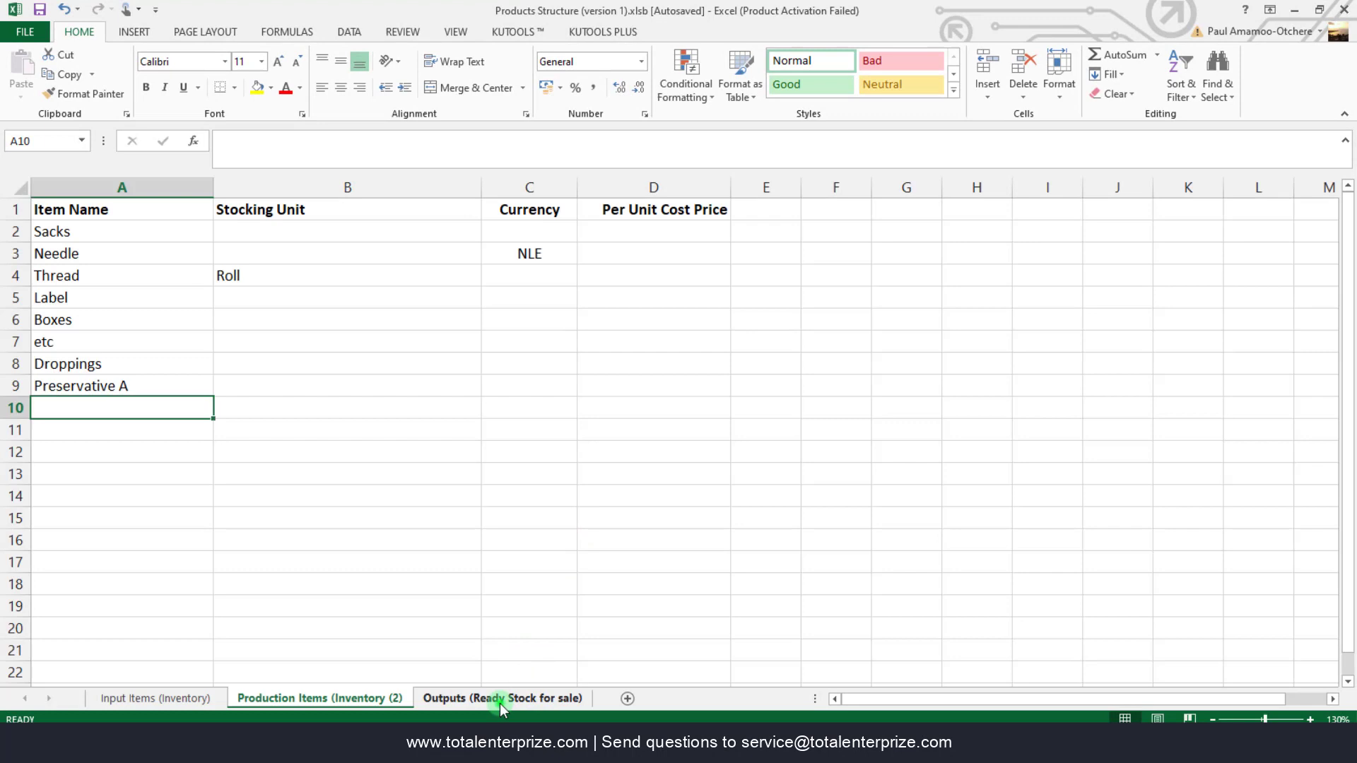
pyautogui.click(499, 699)
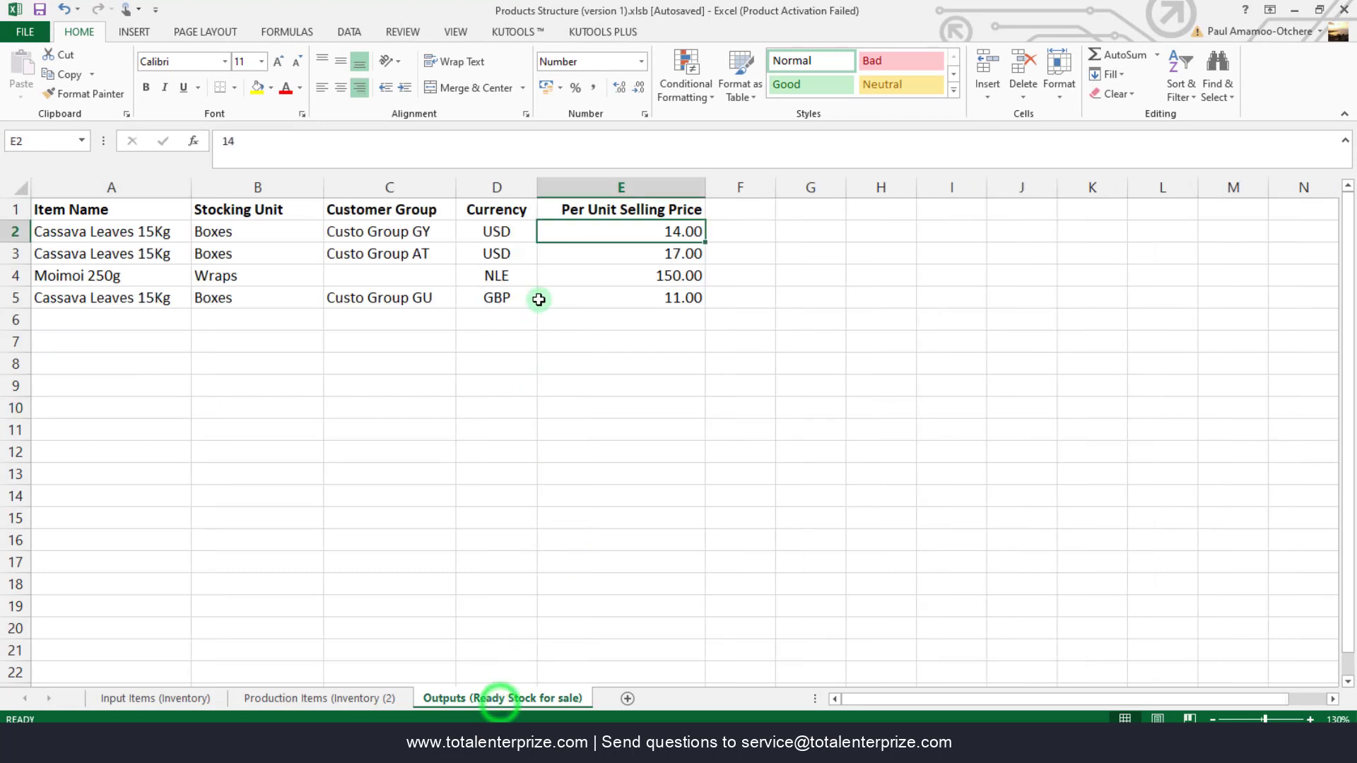
pyautogui.click(643, 209)
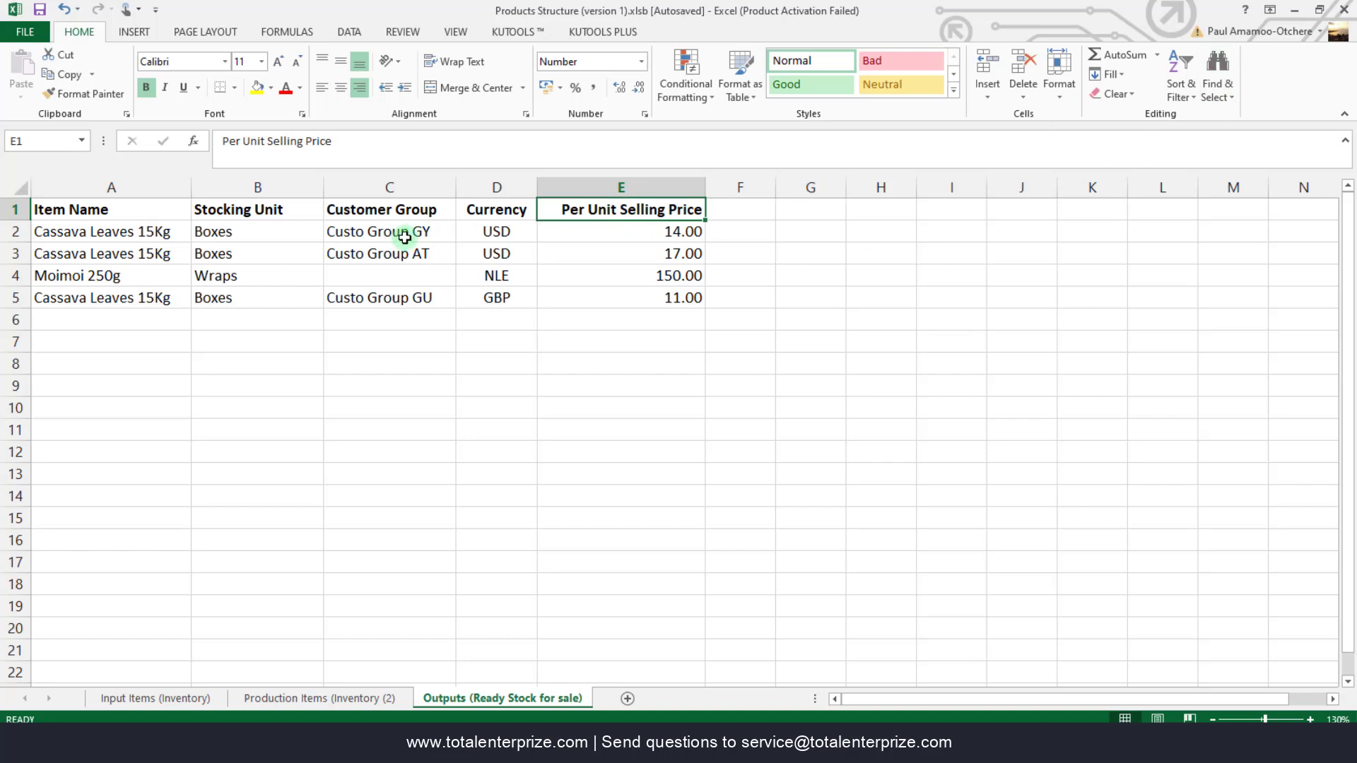
pyautogui.click(415, 257)
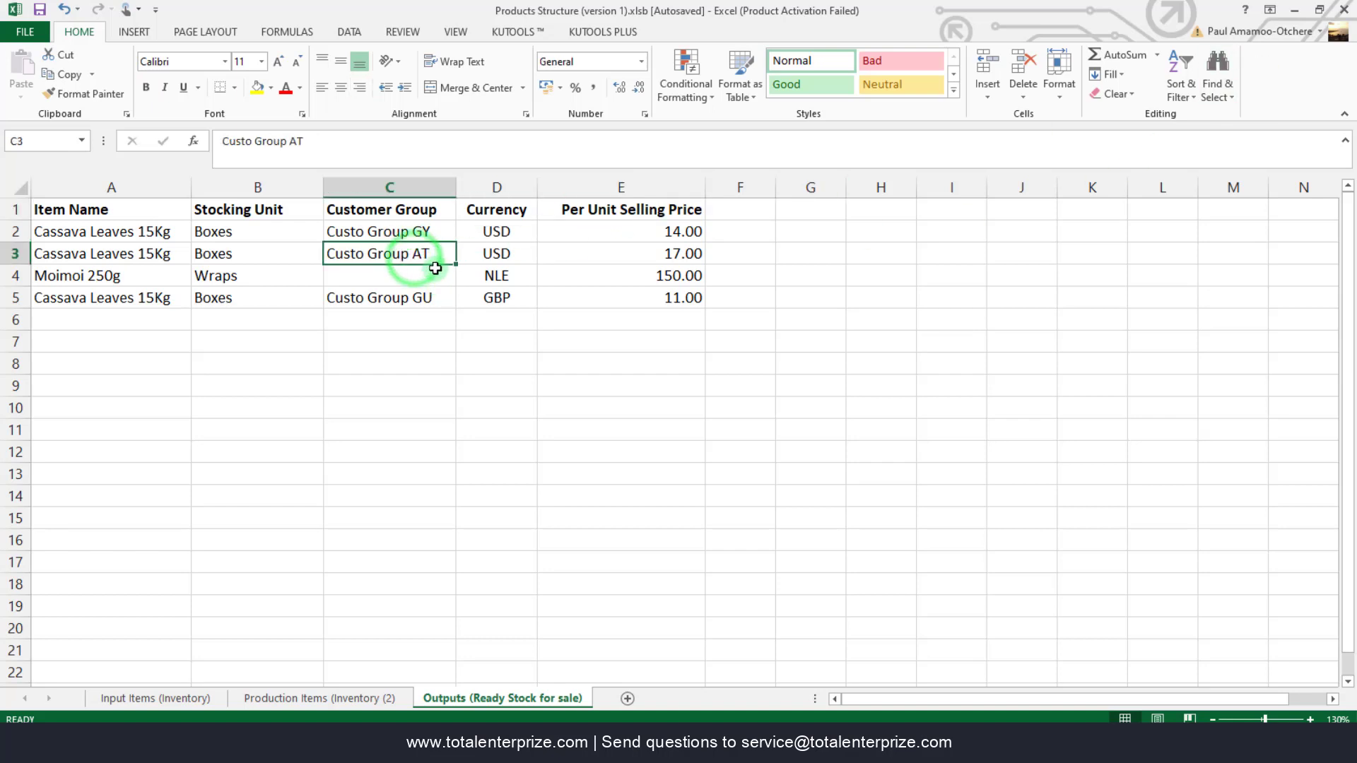
pyautogui.click(393, 280)
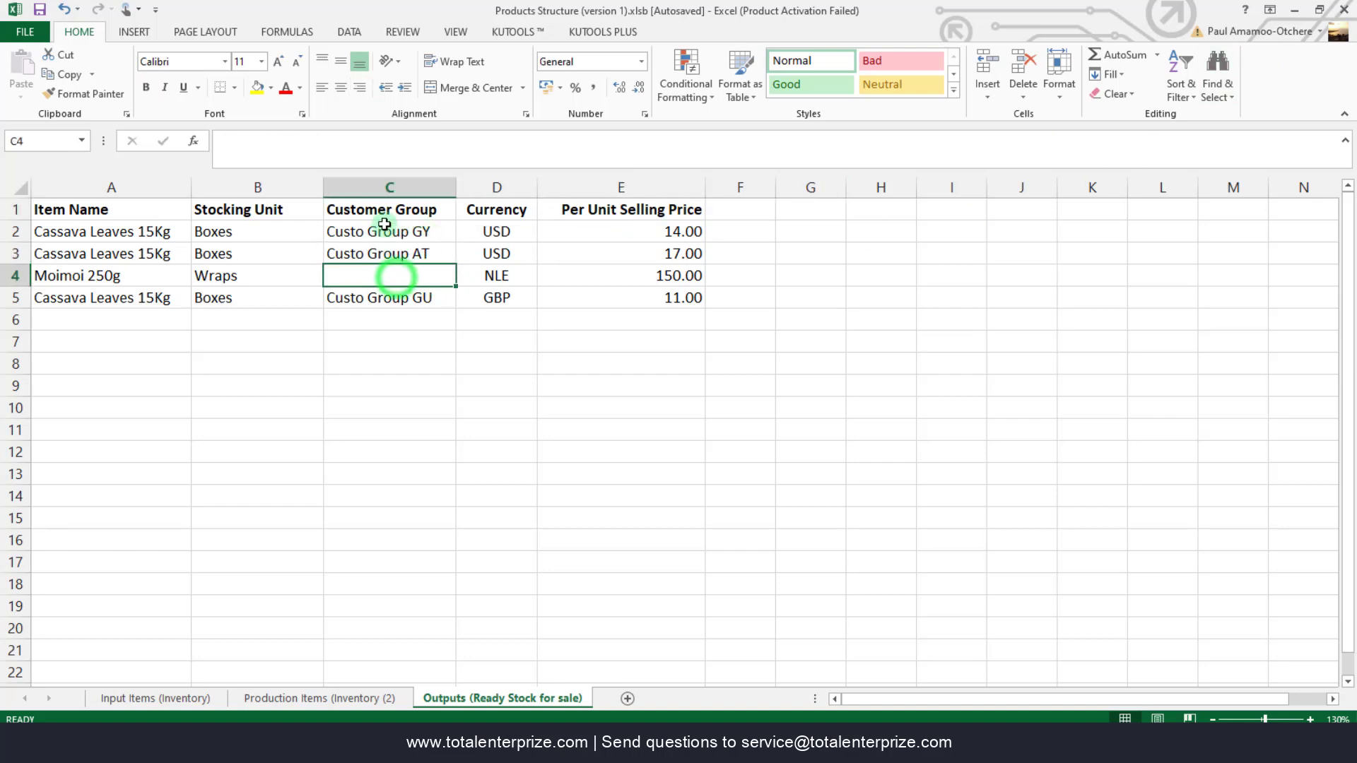
pyautogui.click(387, 234)
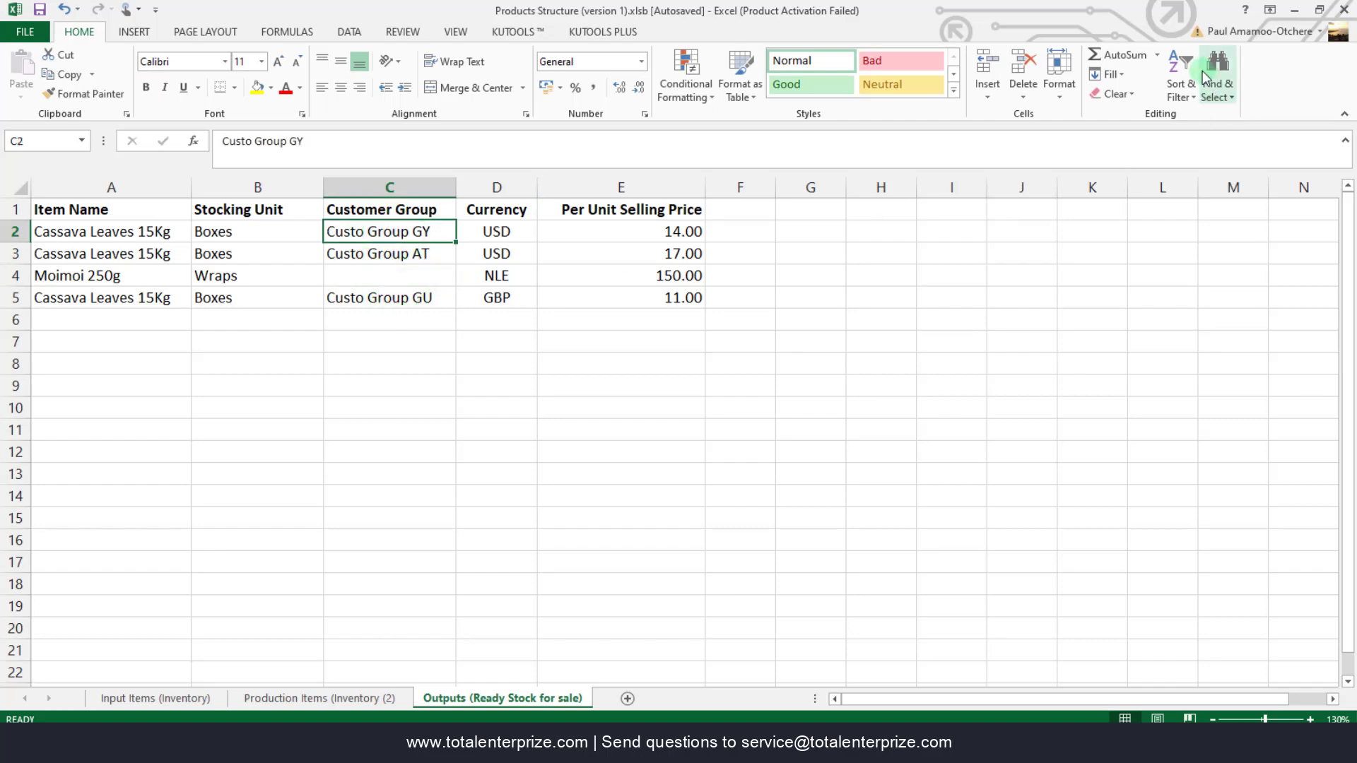
pyautogui.click(1296, 11)
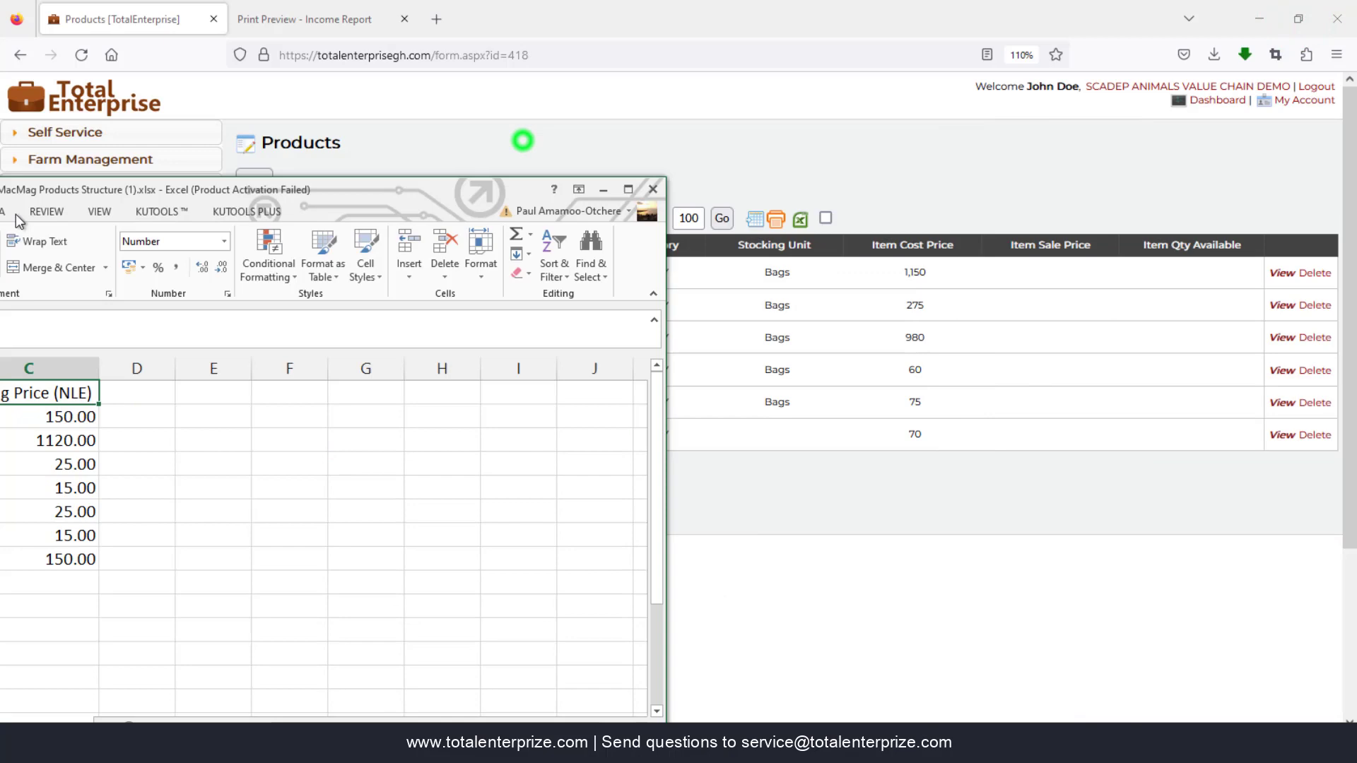
# - Snap the MacMag workbook to the left half and the TotalEnterprise products page to the right
pyautogui.moveTo(15, 215); pyautogui.dragTo(1, 218)
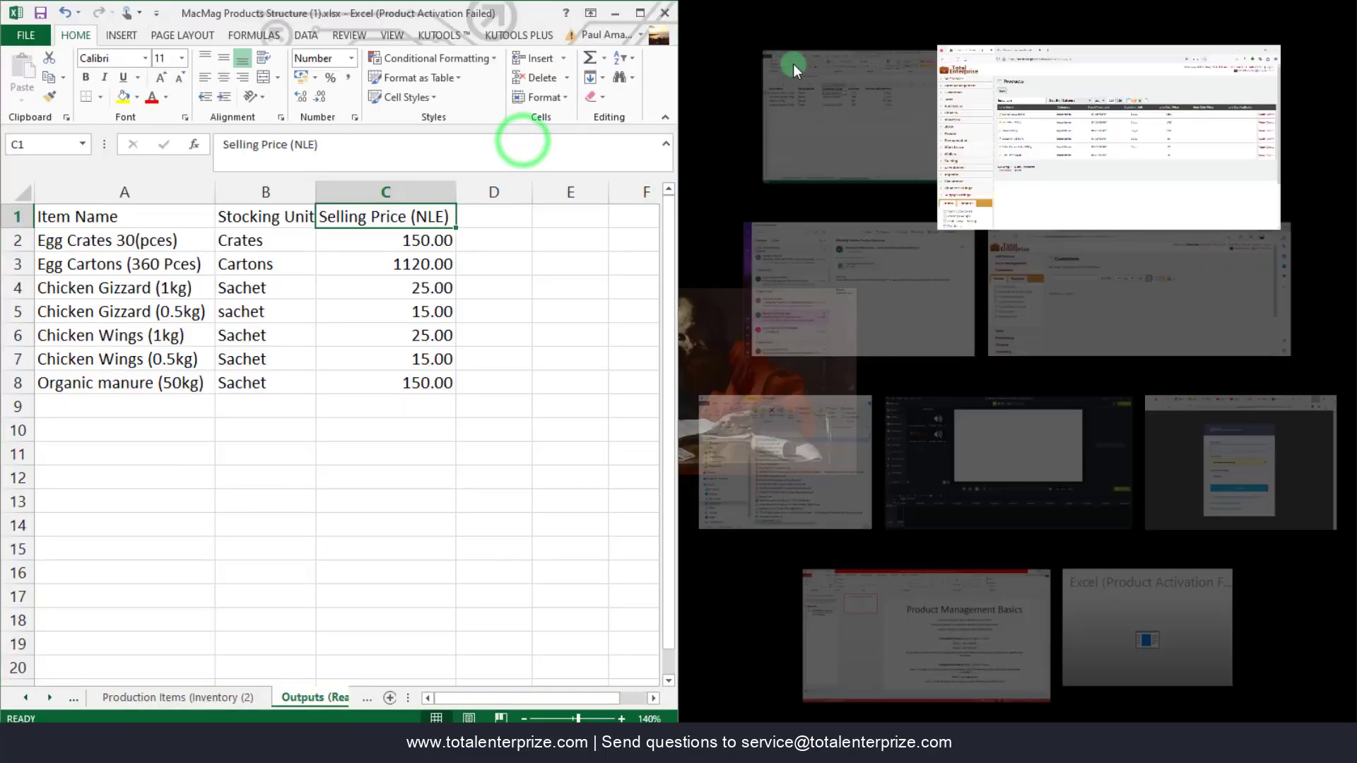
pyautogui.click(1122, 108)
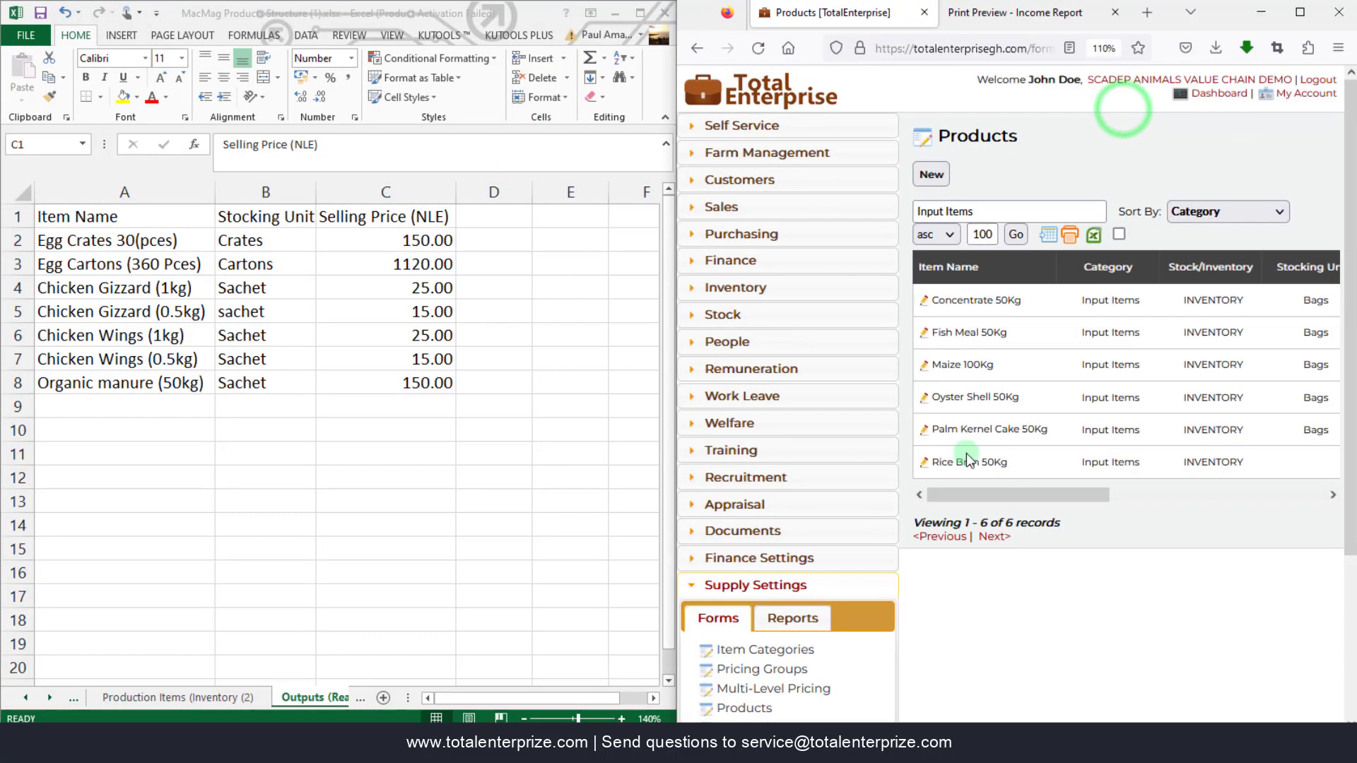
pyautogui.moveTo(675, 522); pyautogui.dragTo(453, 523)
# - Start a new product record and enter the item name Egg Crates (30 Pieces)
pyautogui.click(710, 185)
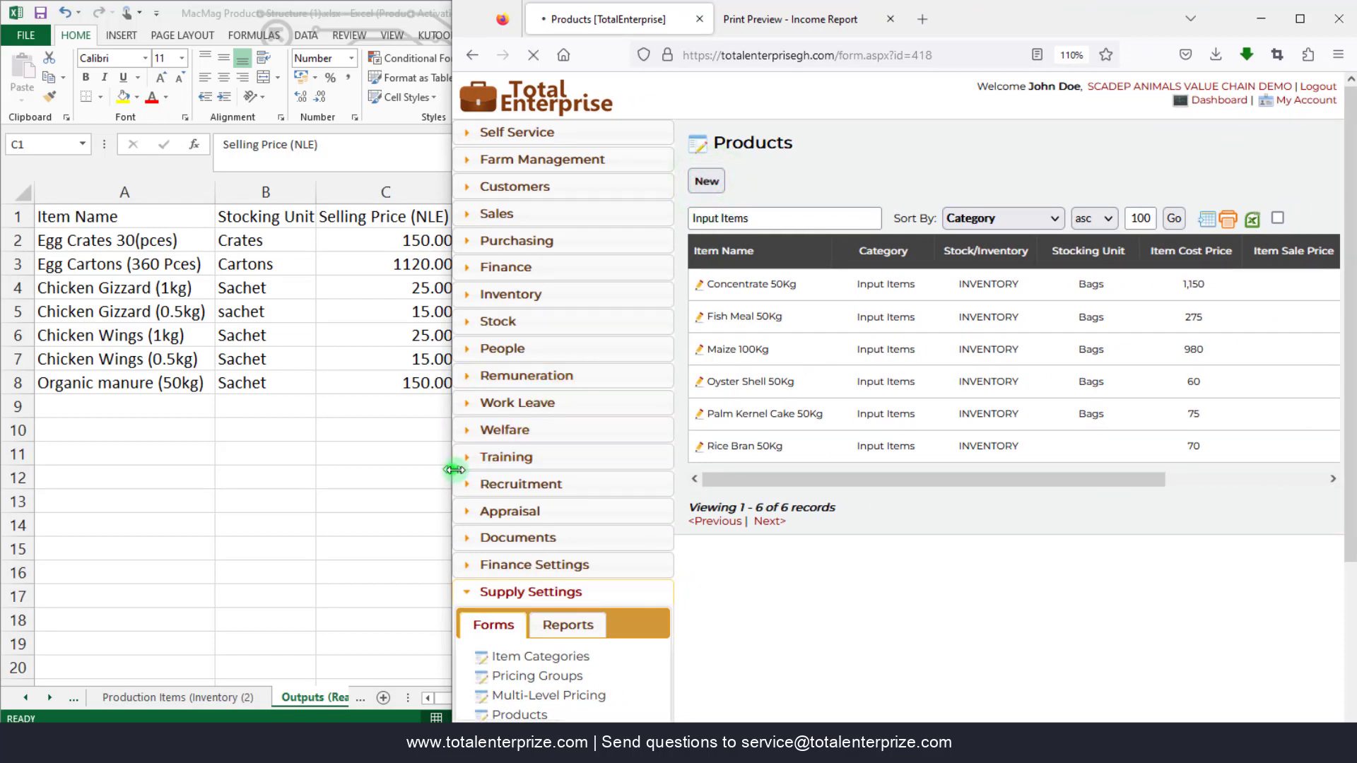
pyautogui.moveTo(454, 469); pyautogui.dragTo(473, 469)
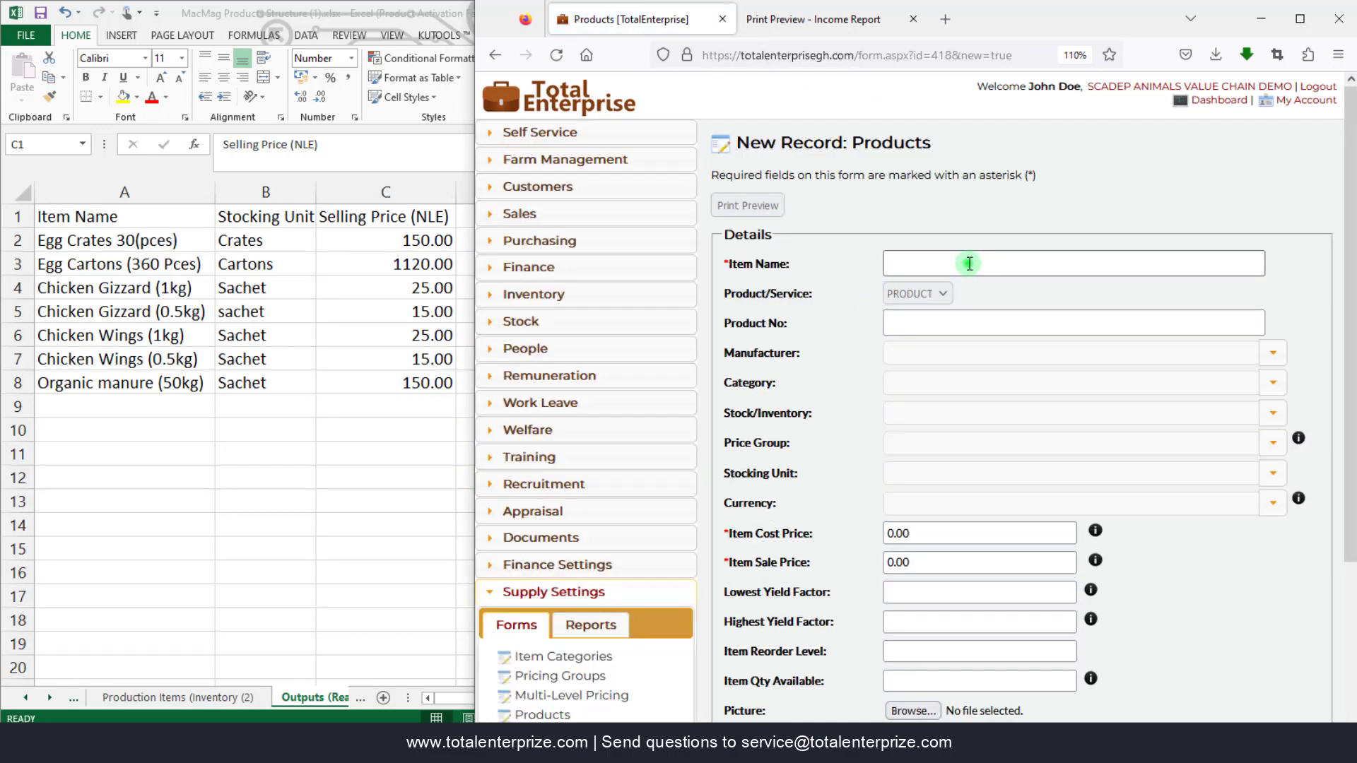
pyautogui.click(968, 263)
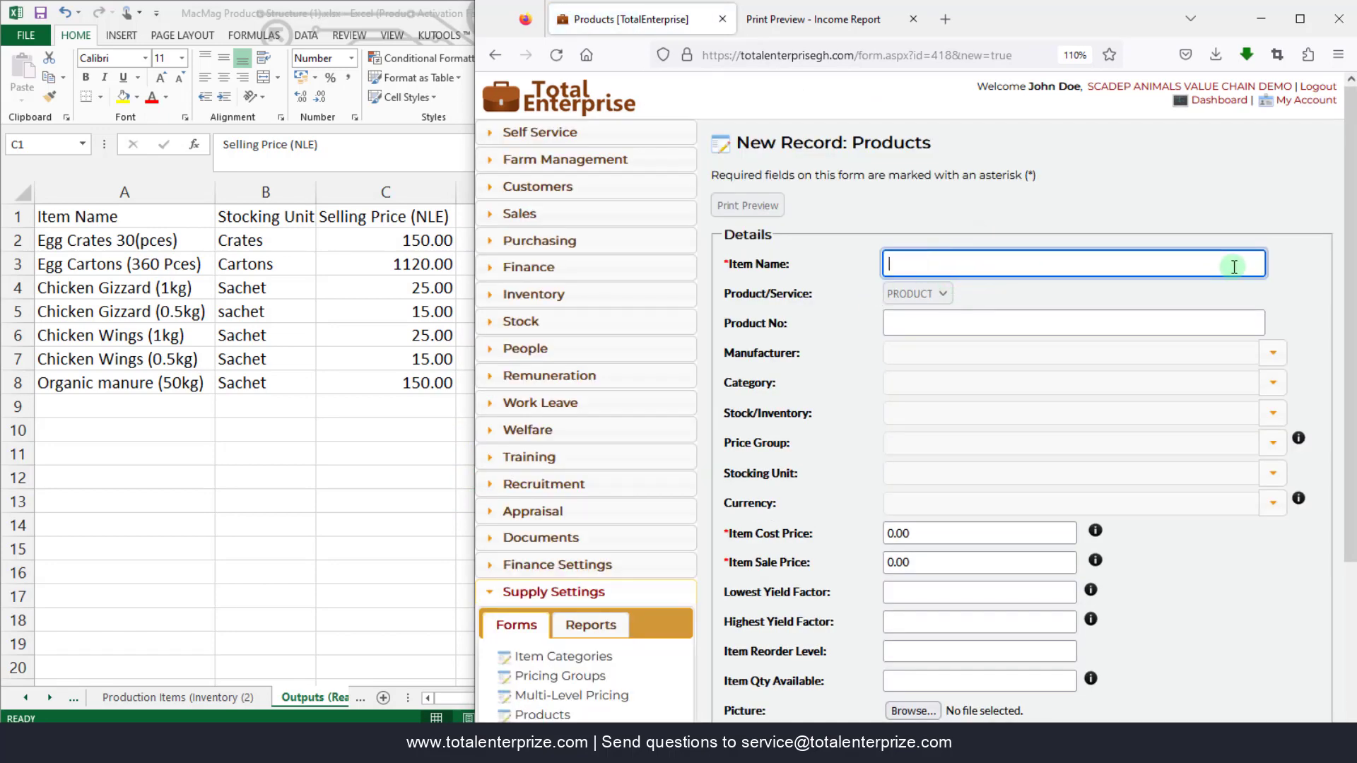
pyautogui.write('Egg')
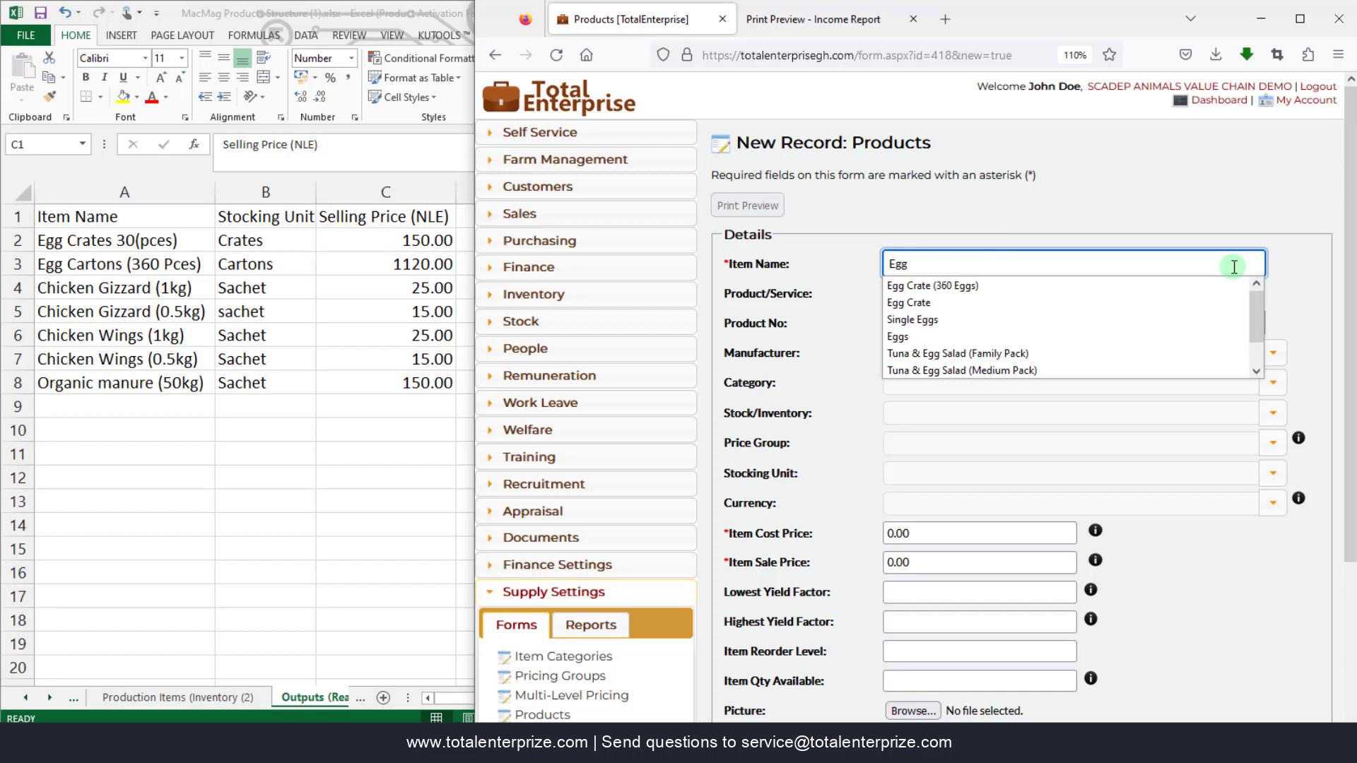
pyautogui.write(' Crates (30 Pieces')
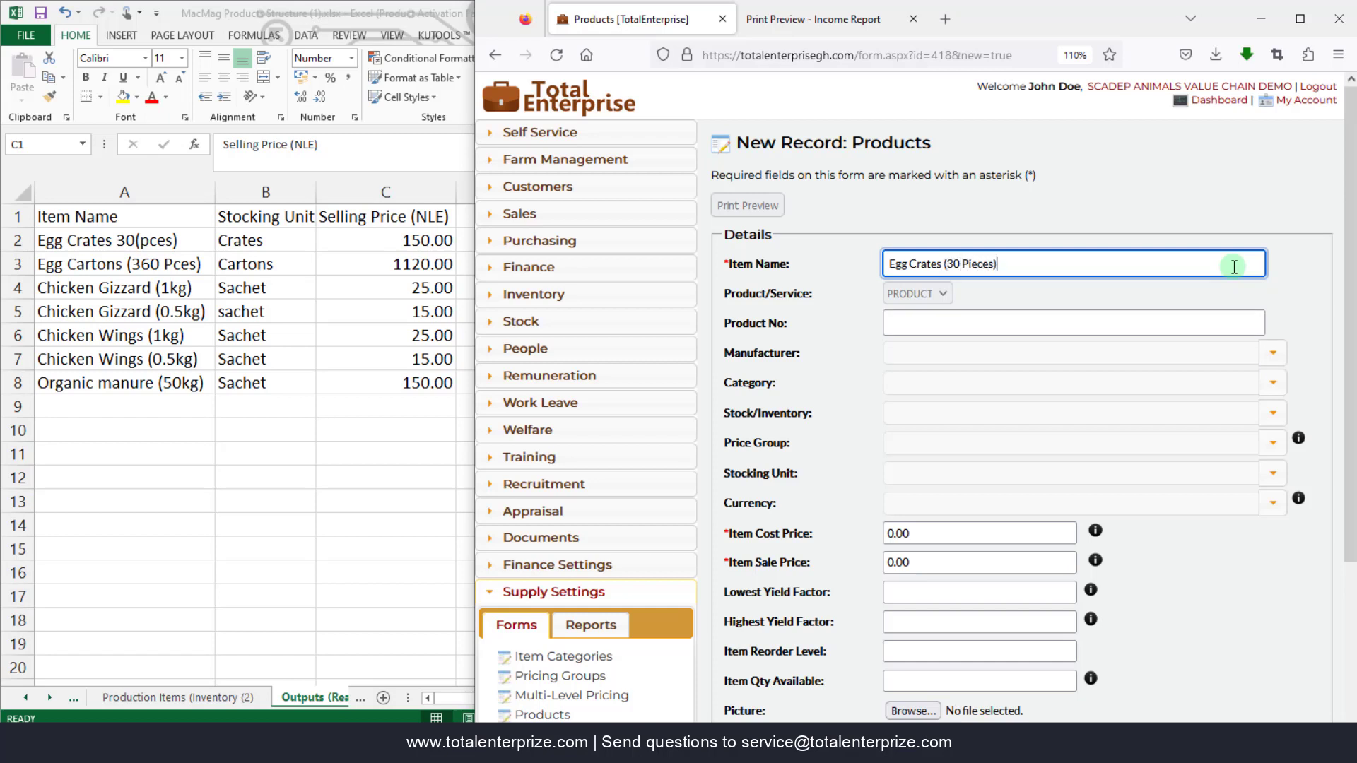
# - Set the product type to STOCK, stocking unit to Crates, and sale price to 150.00
pyautogui.click(1273, 383)
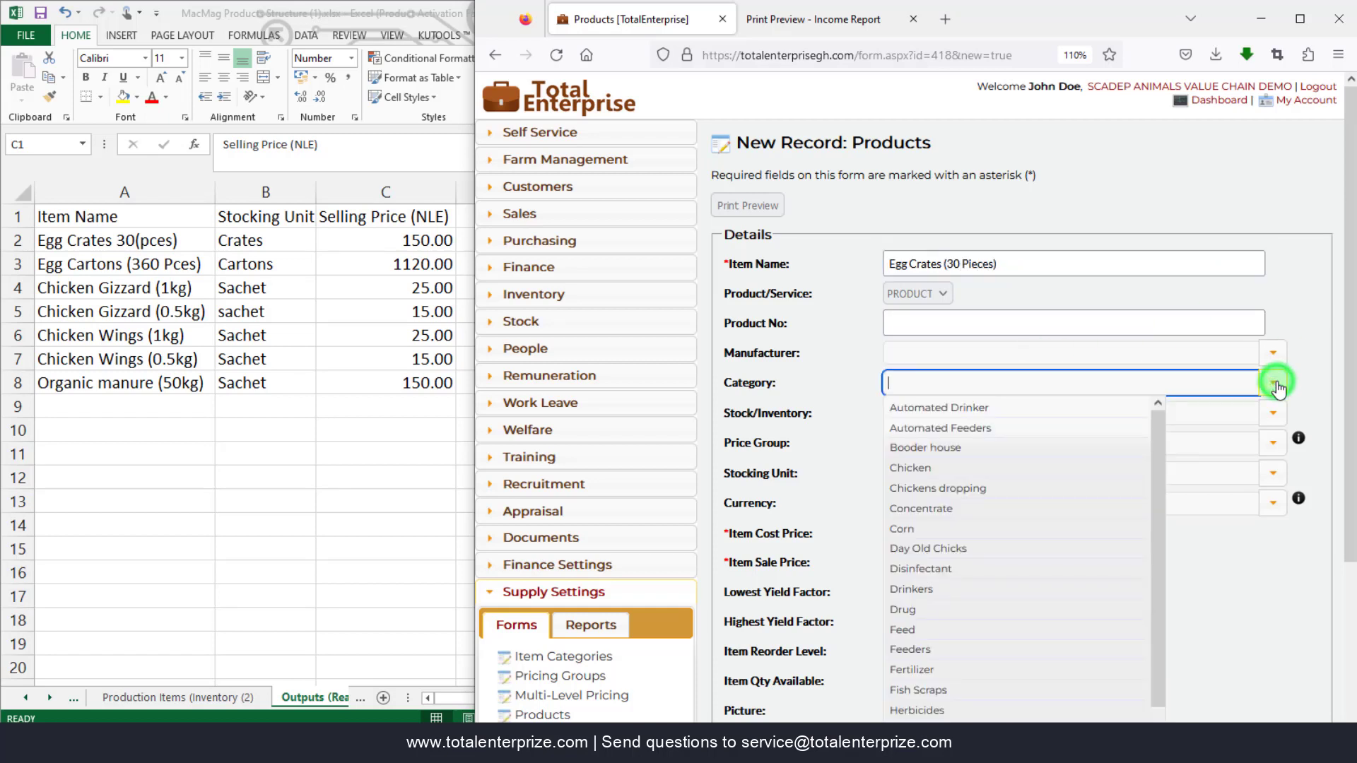
pyautogui.click(1276, 385)
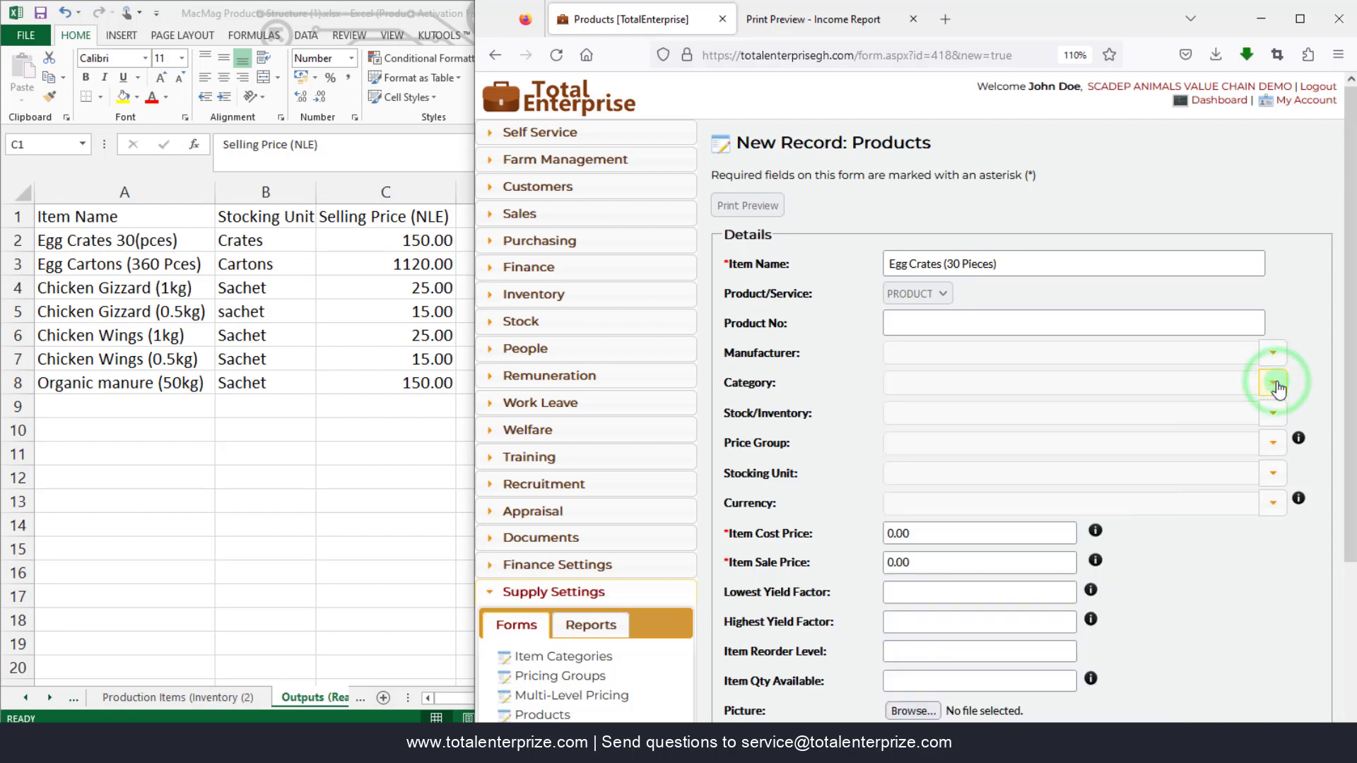
pyautogui.click(1272, 414)
pyautogui.click(961, 452)
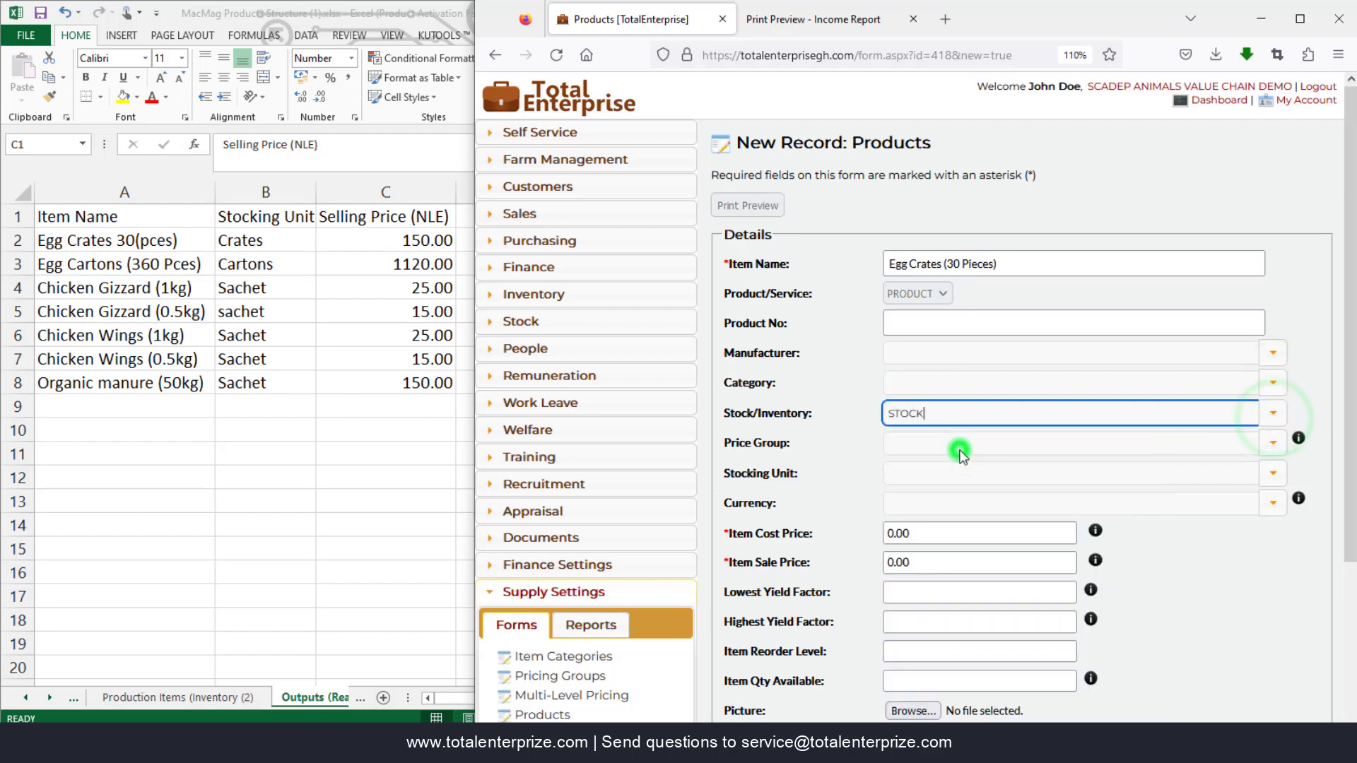
pyautogui.click(1274, 475)
pyautogui.write('crate')
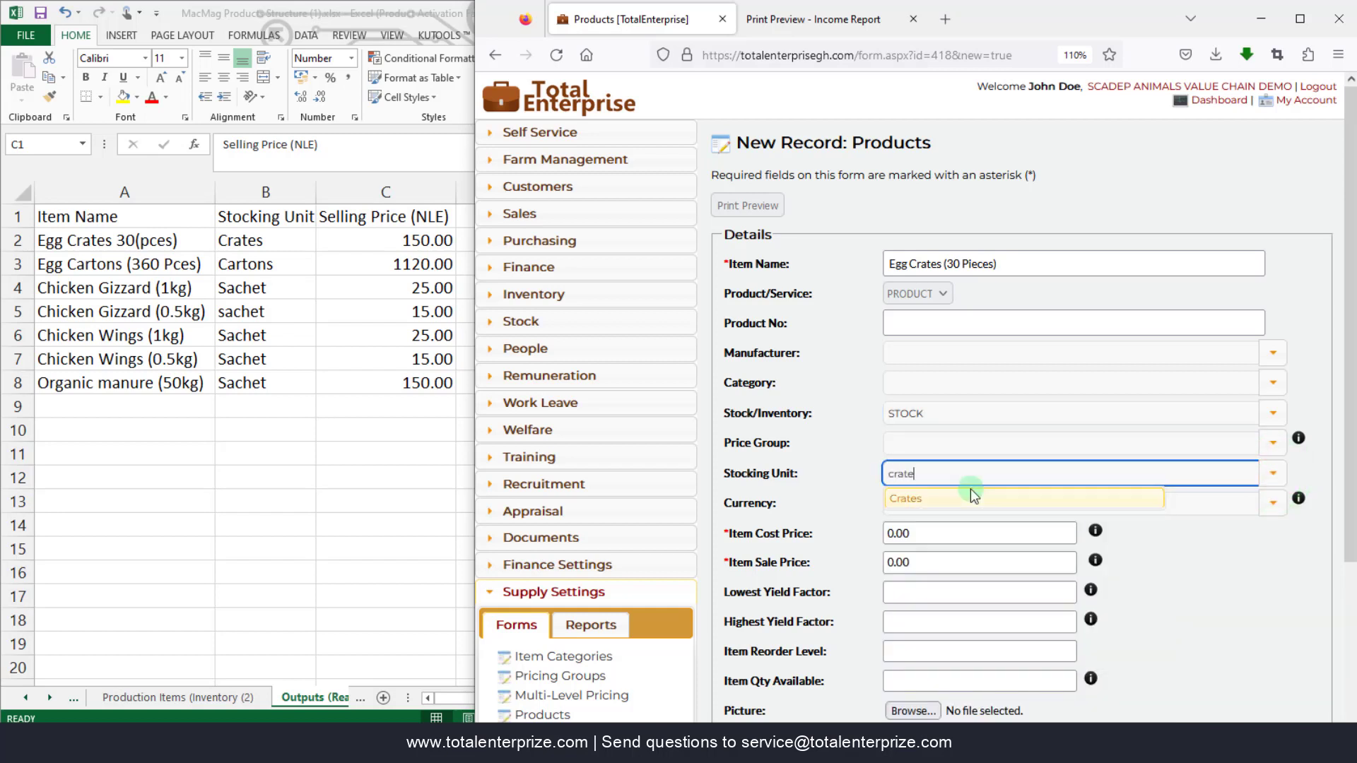
pyautogui.click(940, 498)
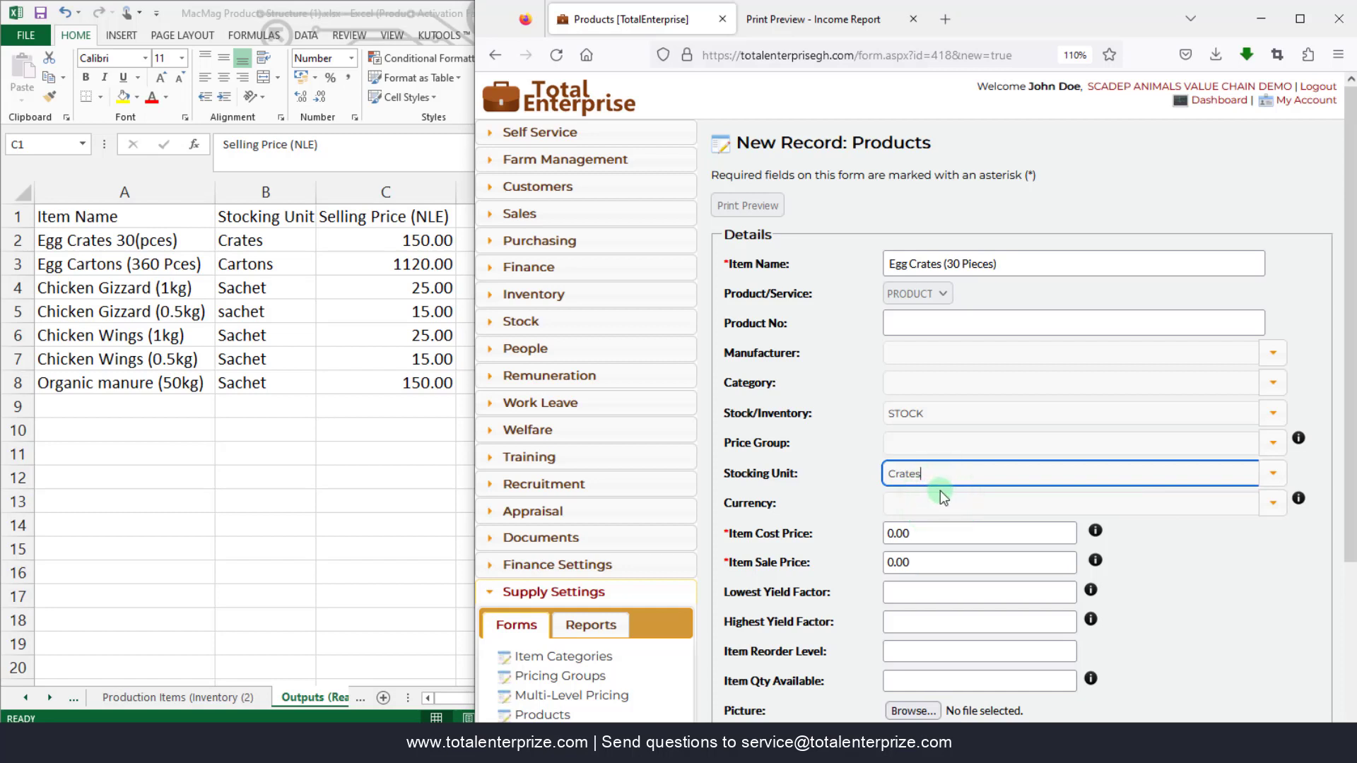
pyautogui.click(919, 535)
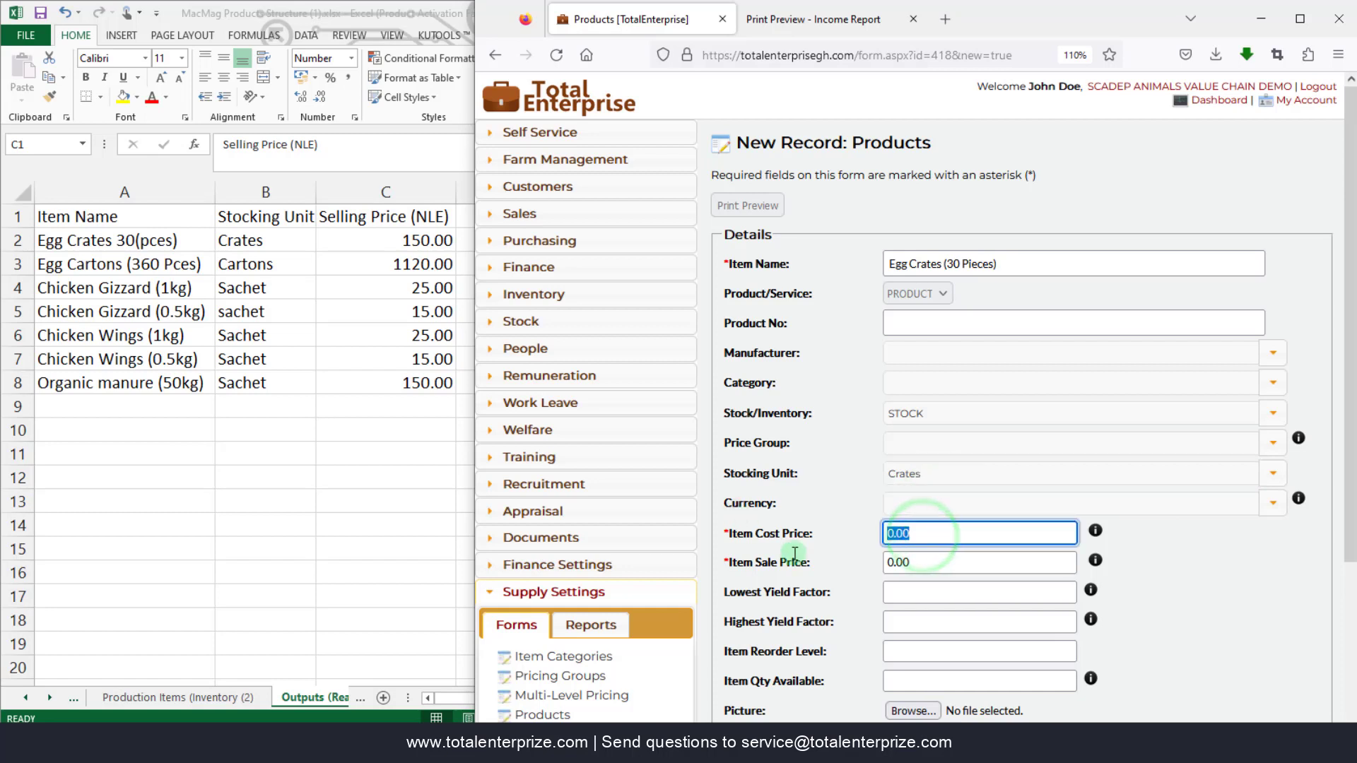
pyautogui.click(937, 562)
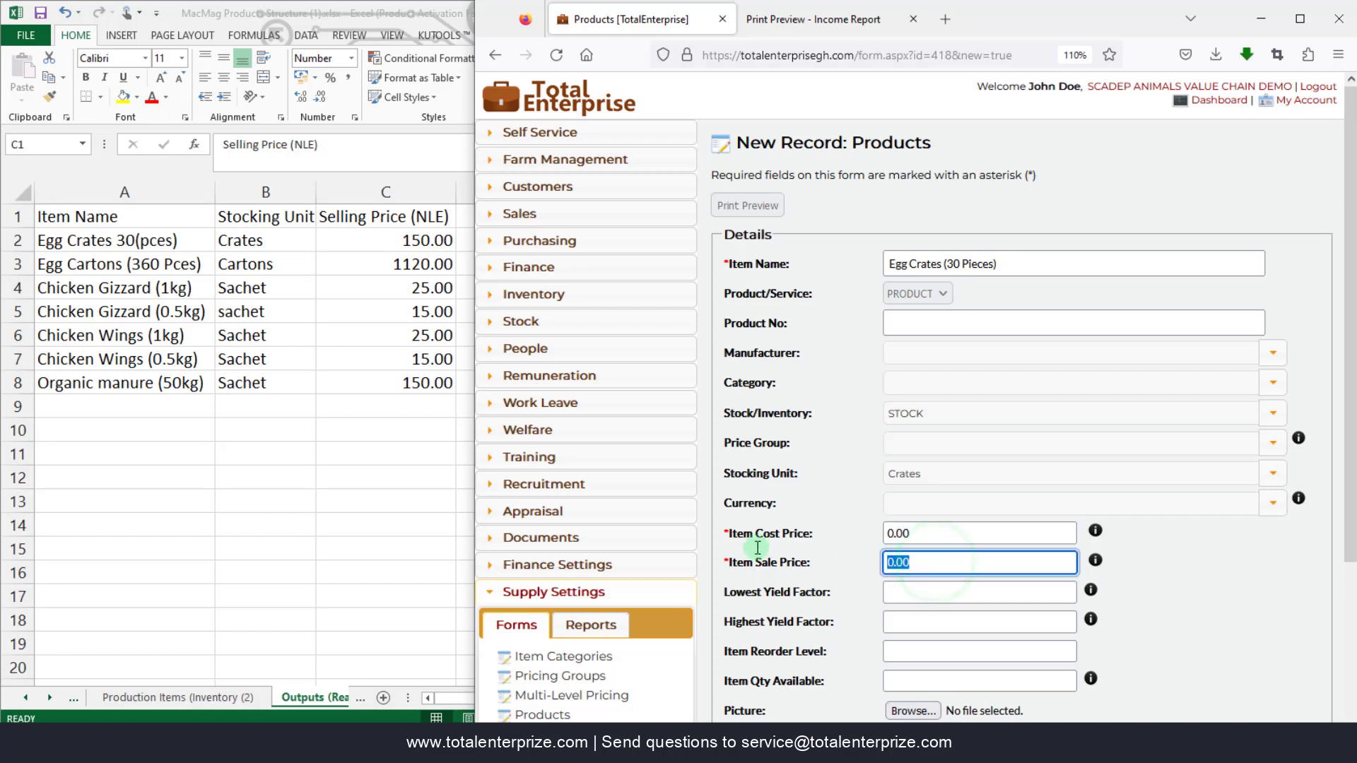
pyautogui.write('150')
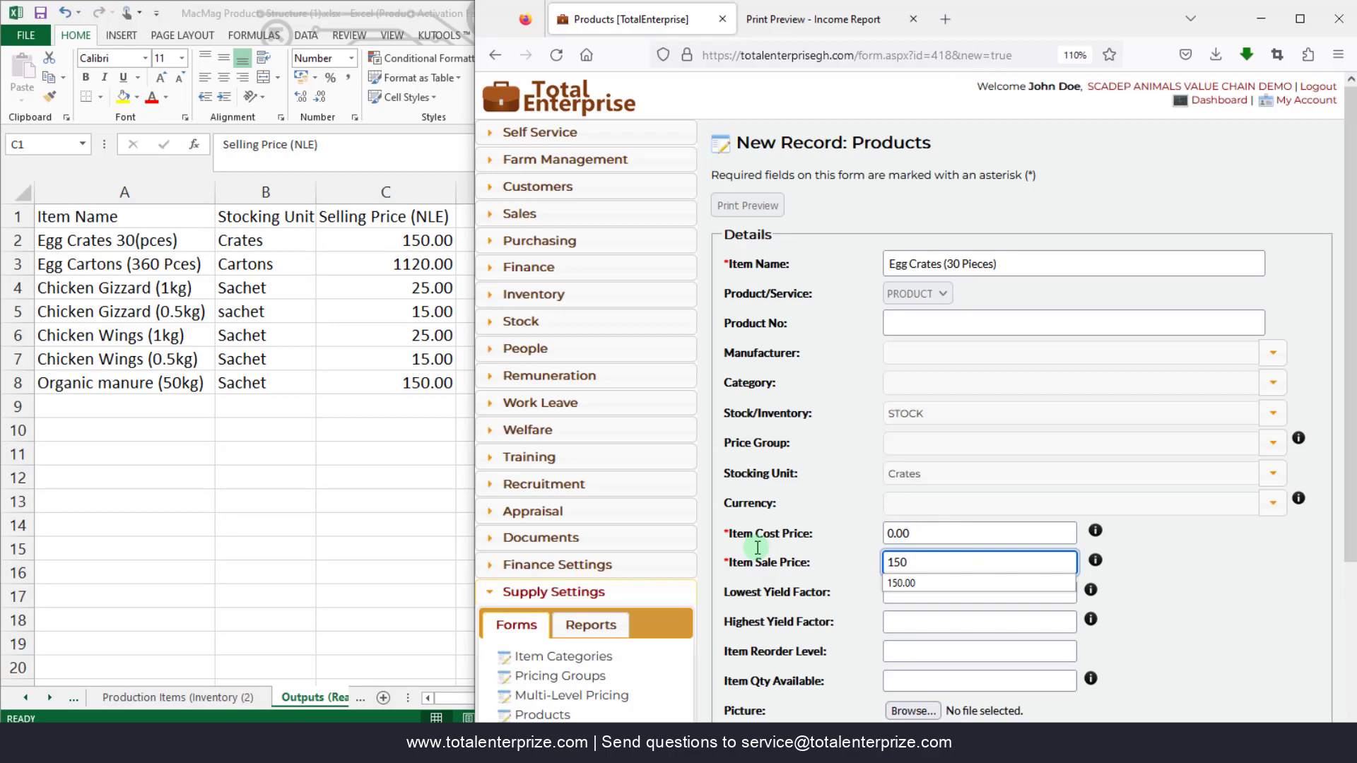
pyautogui.click(757, 548)
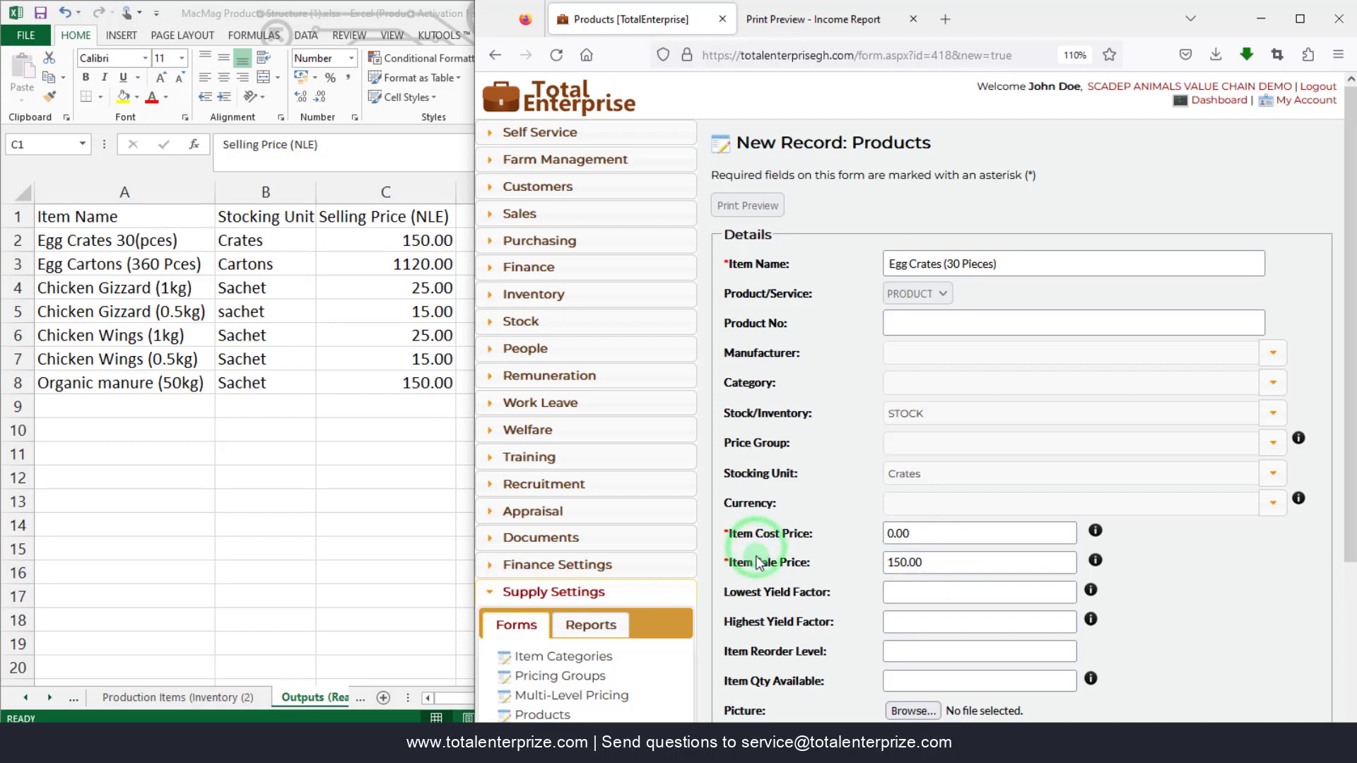
# - Search the Category list for an output category, finding none available
pyautogui.scroll(-3, 777, 565)
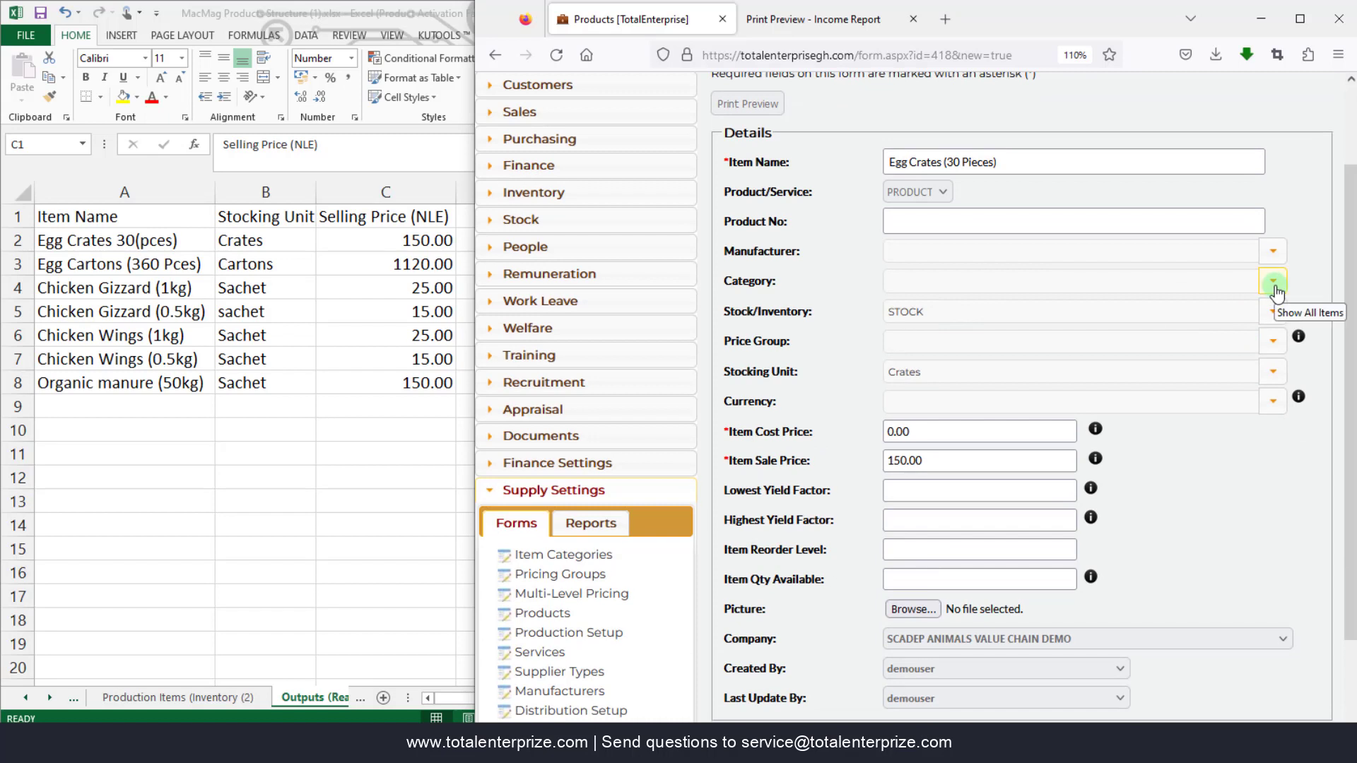
pyautogui.click(1276, 290)
pyautogui.click(1276, 289)
pyautogui.click(1276, 286)
pyautogui.write('out')
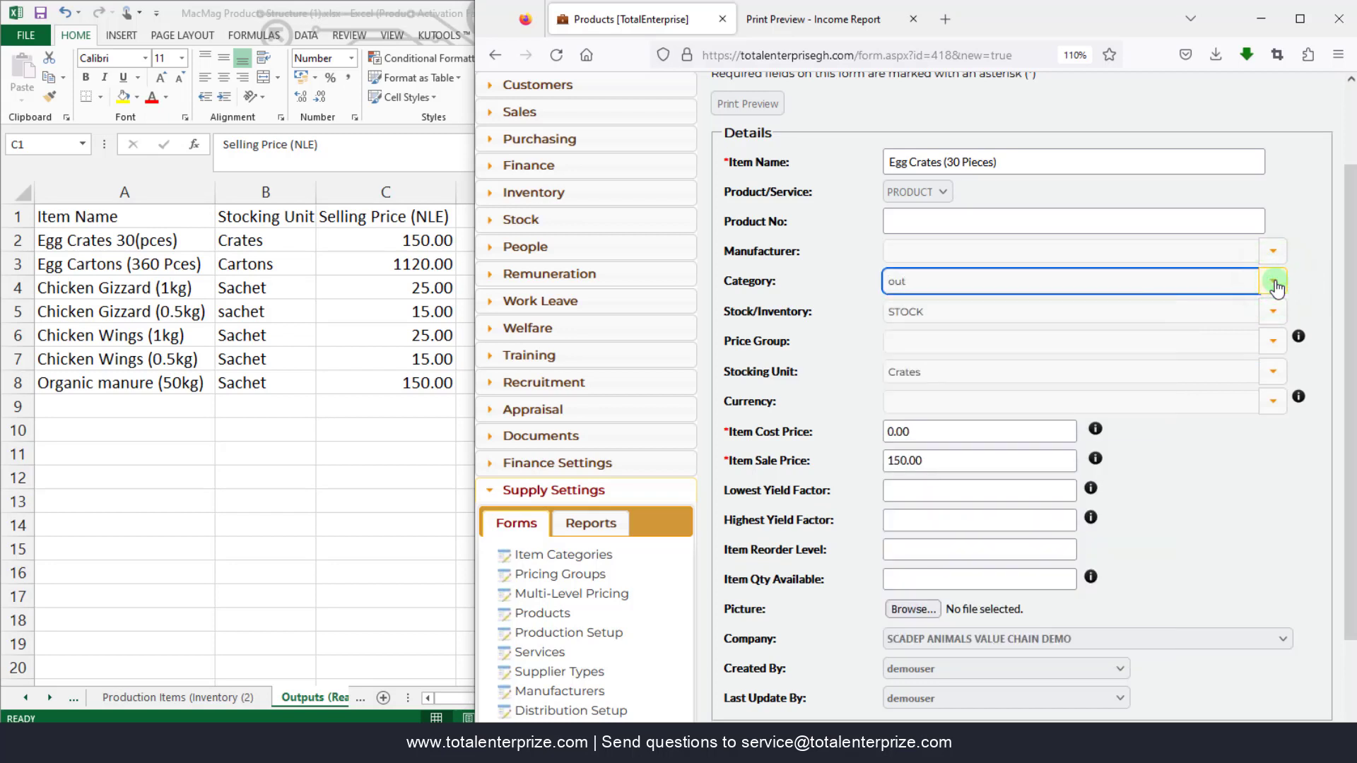
pyautogui.click(919, 281)
pyautogui.click(555, 556)
# - Open Item Categories in a new tab and save a new category named Output Items
pyautogui.click(547, 557)
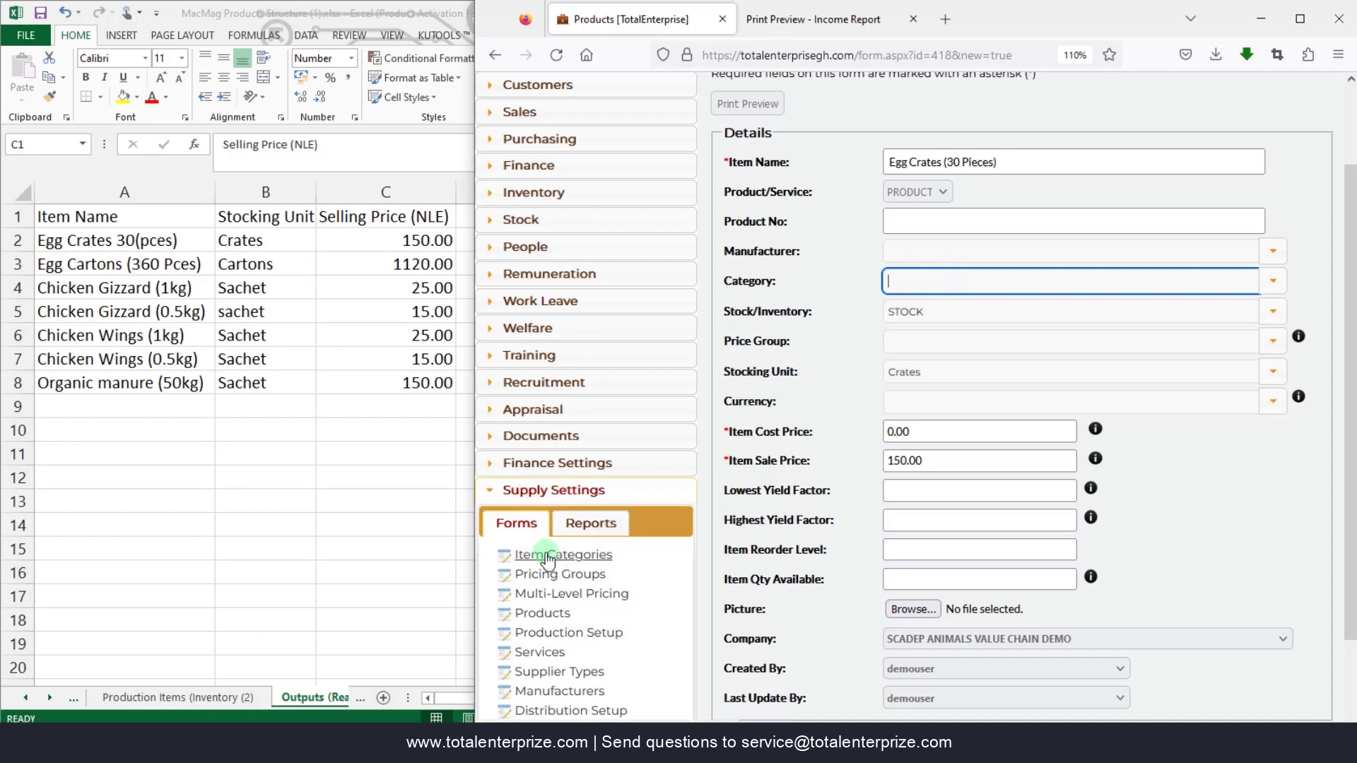
pyautogui.rightClick(547, 557)
pyautogui.click(670, 288)
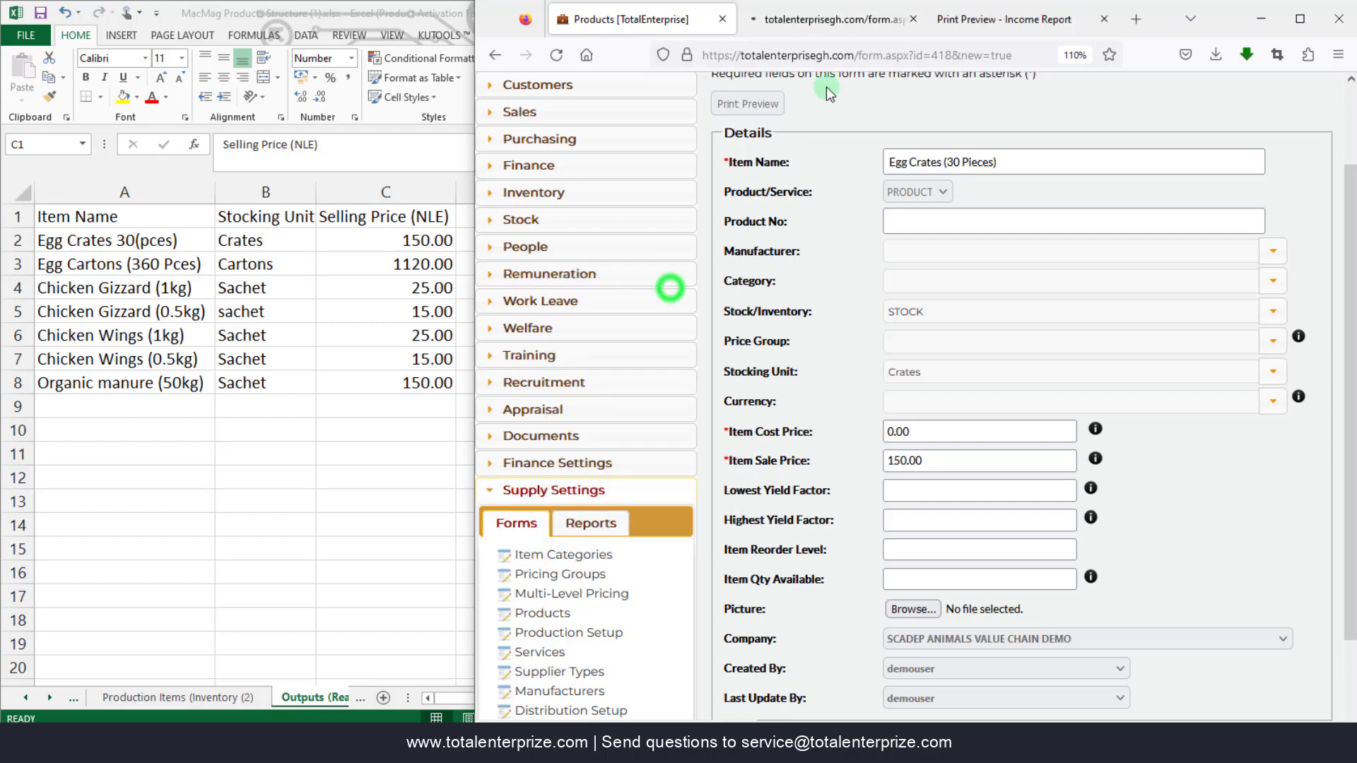
pyautogui.click(838, 24)
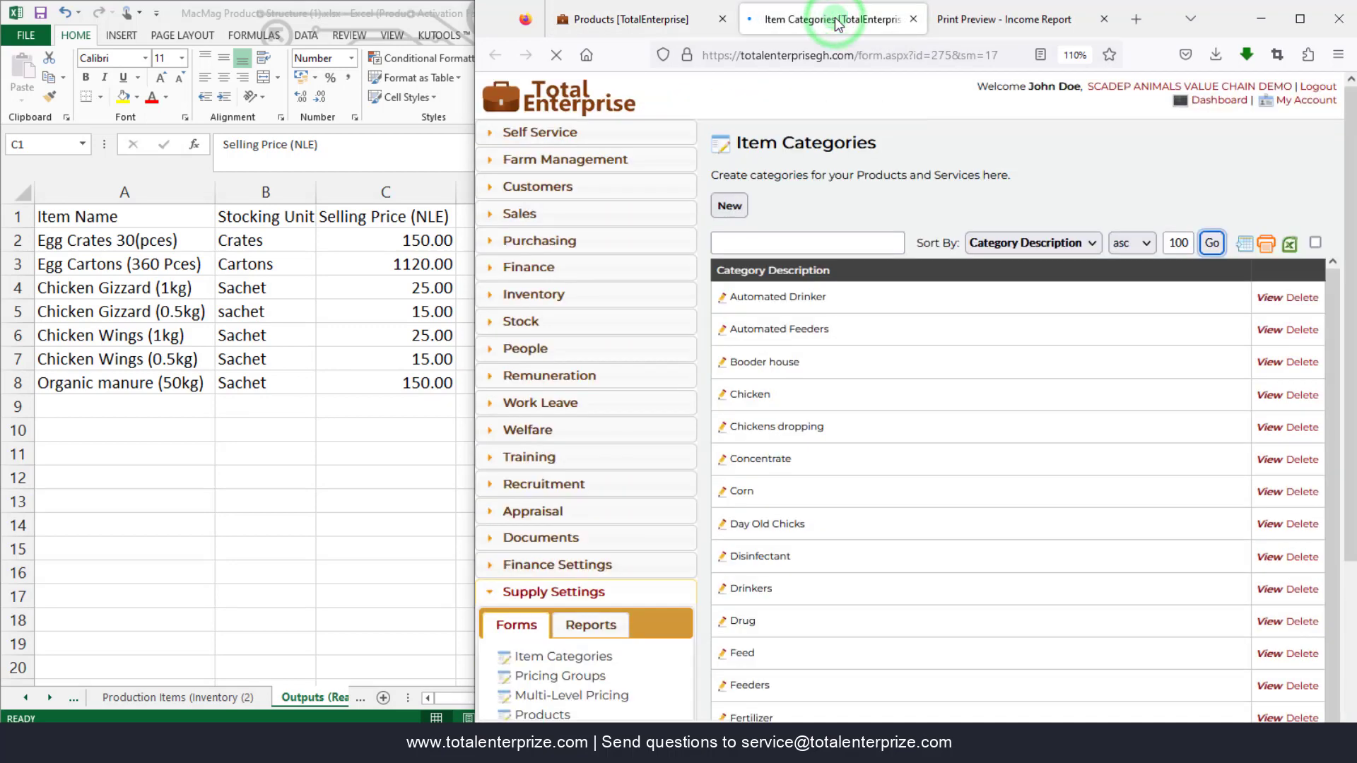
pyautogui.click(729, 206)
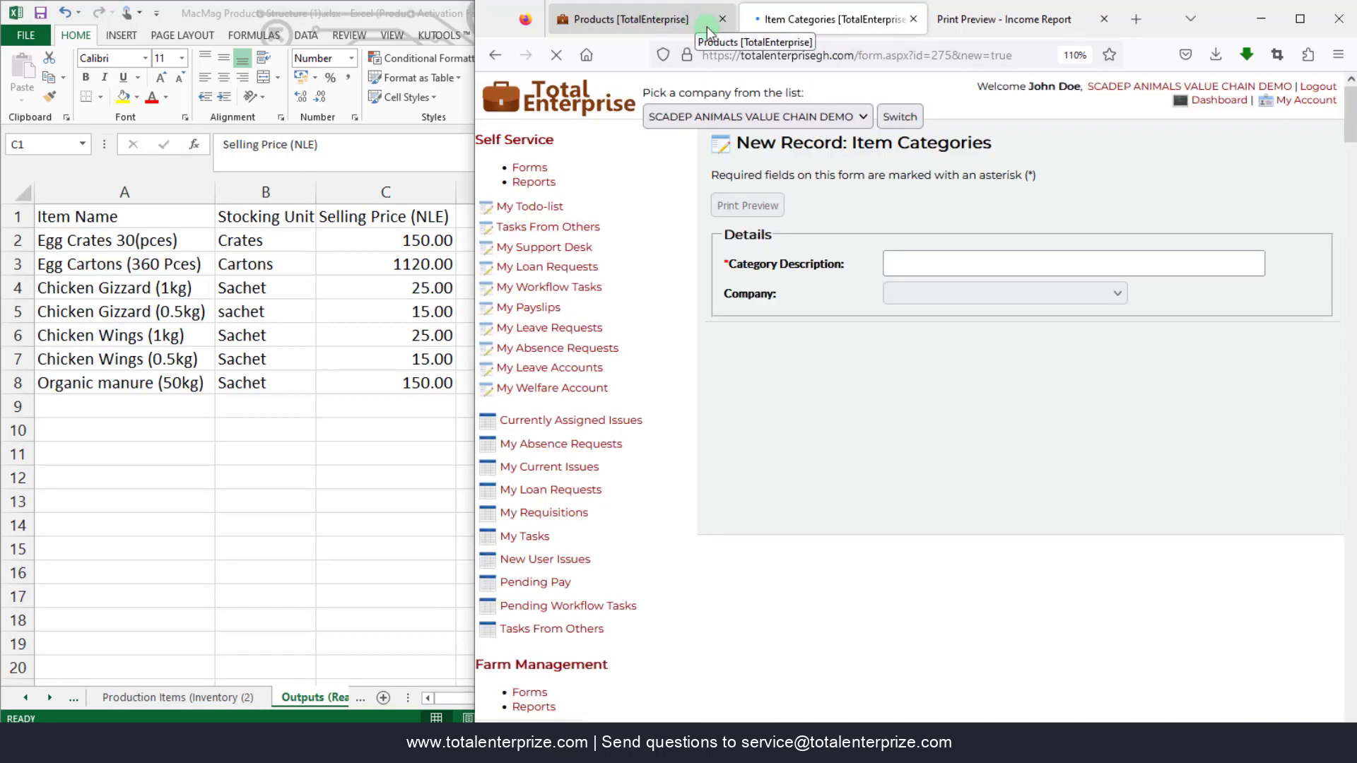
pyautogui.click(937, 265)
pyautogui.write('Output Items')
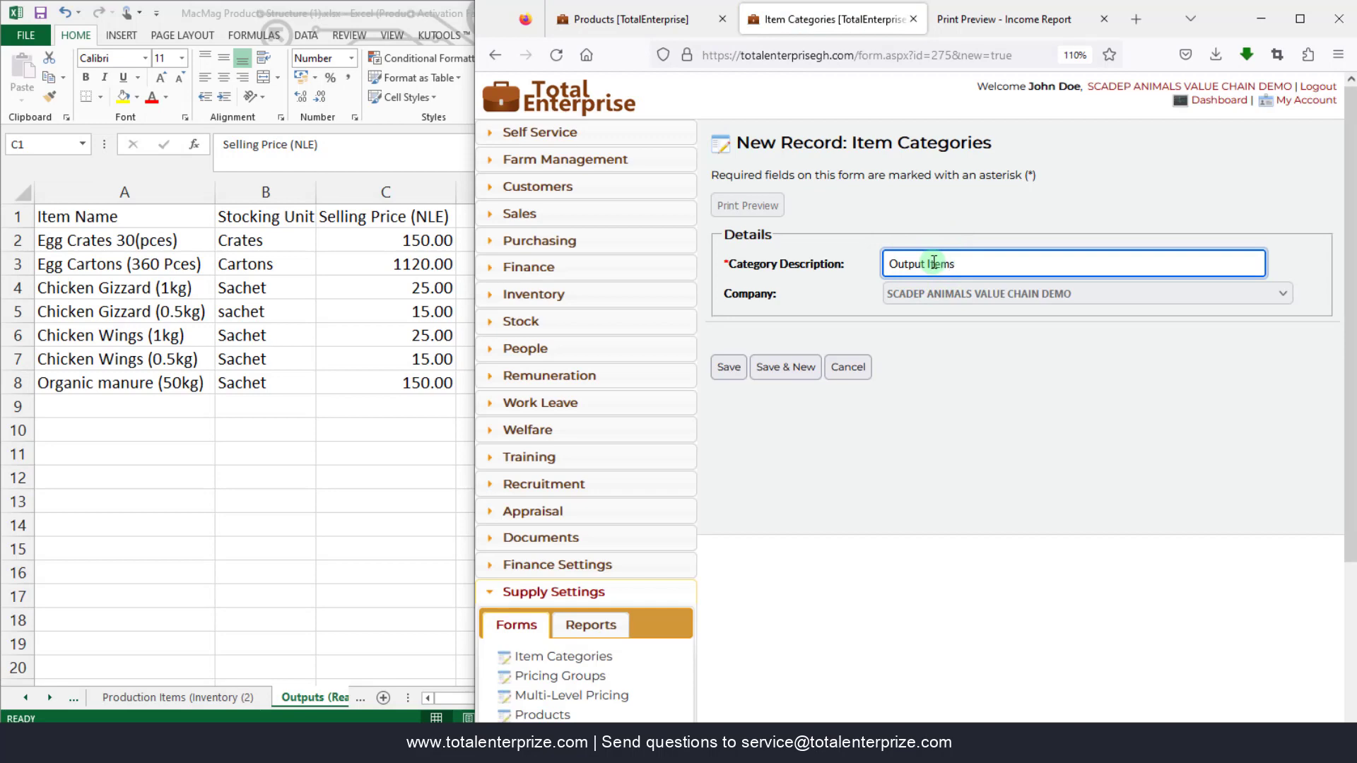
pyautogui.click(720, 368)
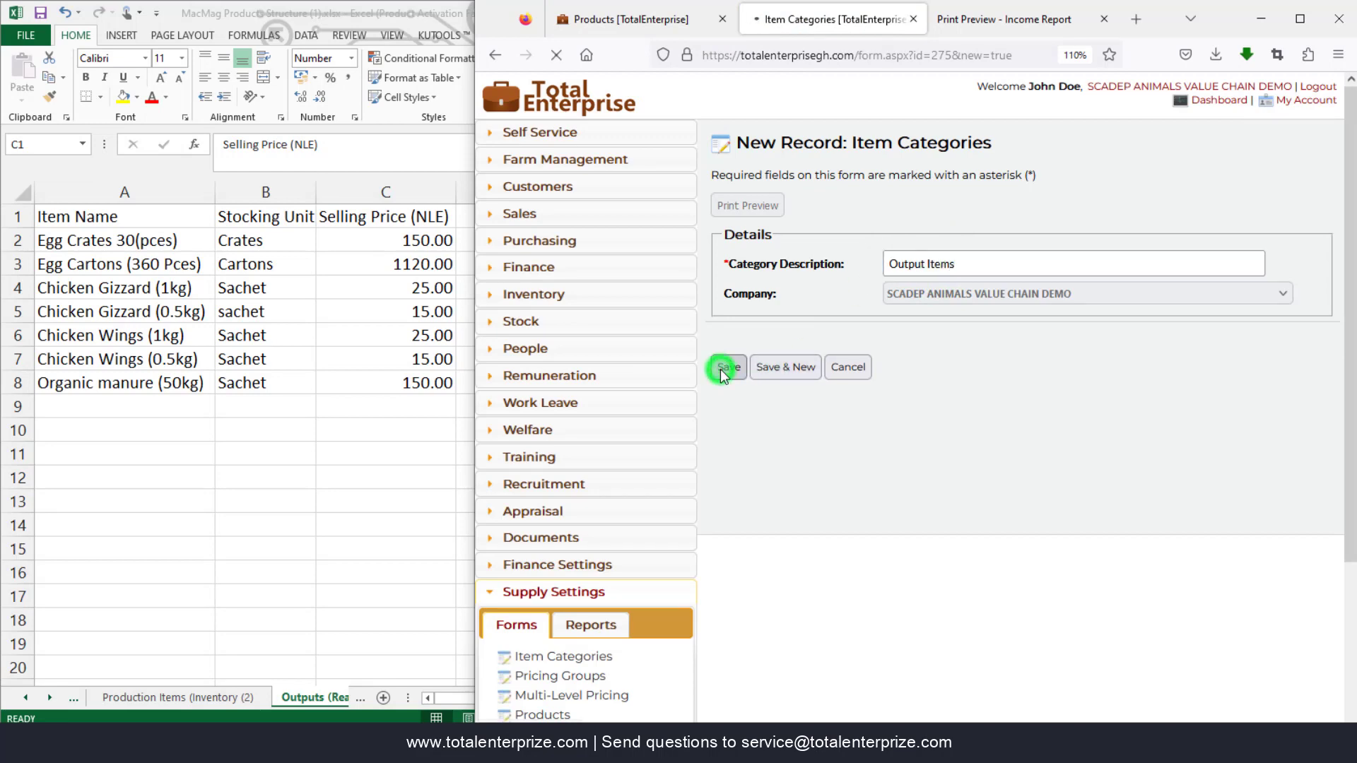
pyautogui.click(665, 19)
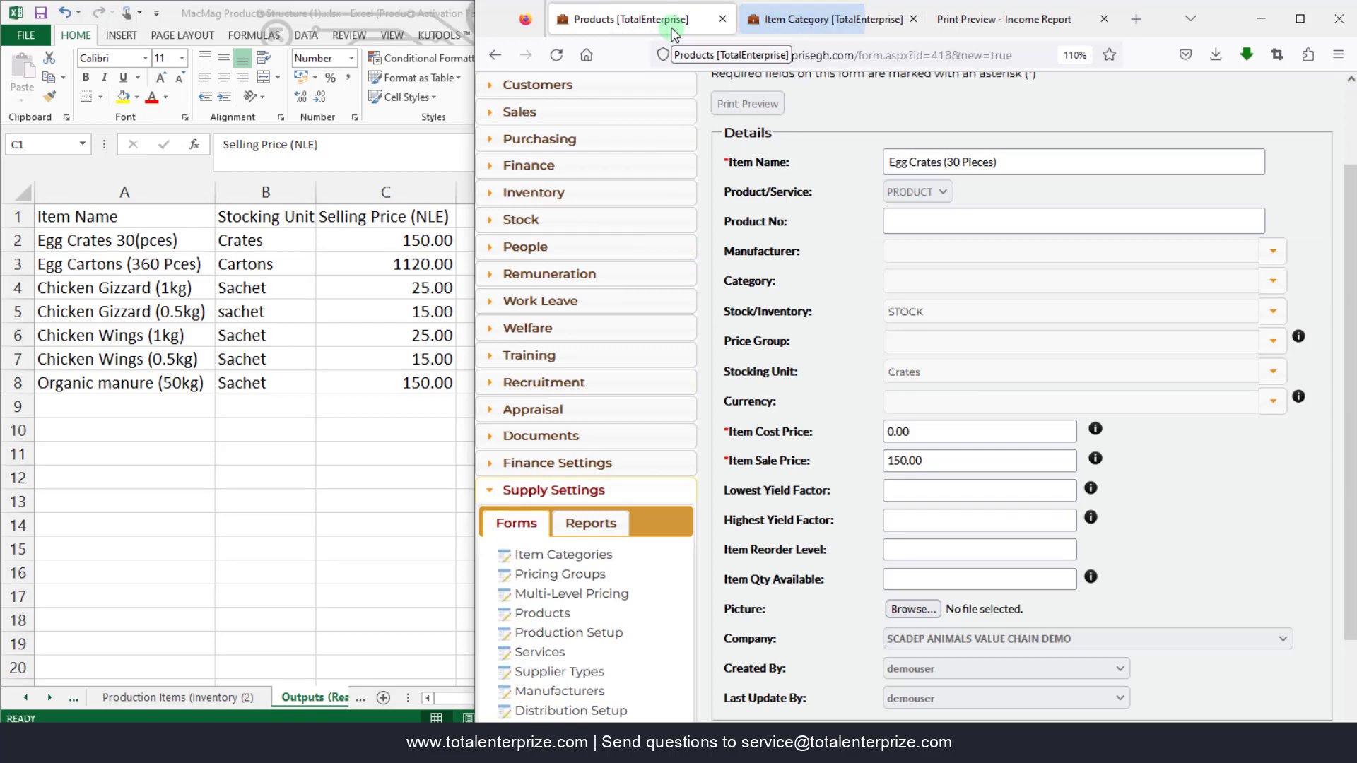
# - Reload the product form, set Egg Crates (30 Pieces) category to Output Items, and save it
pyautogui.click(786, 20)
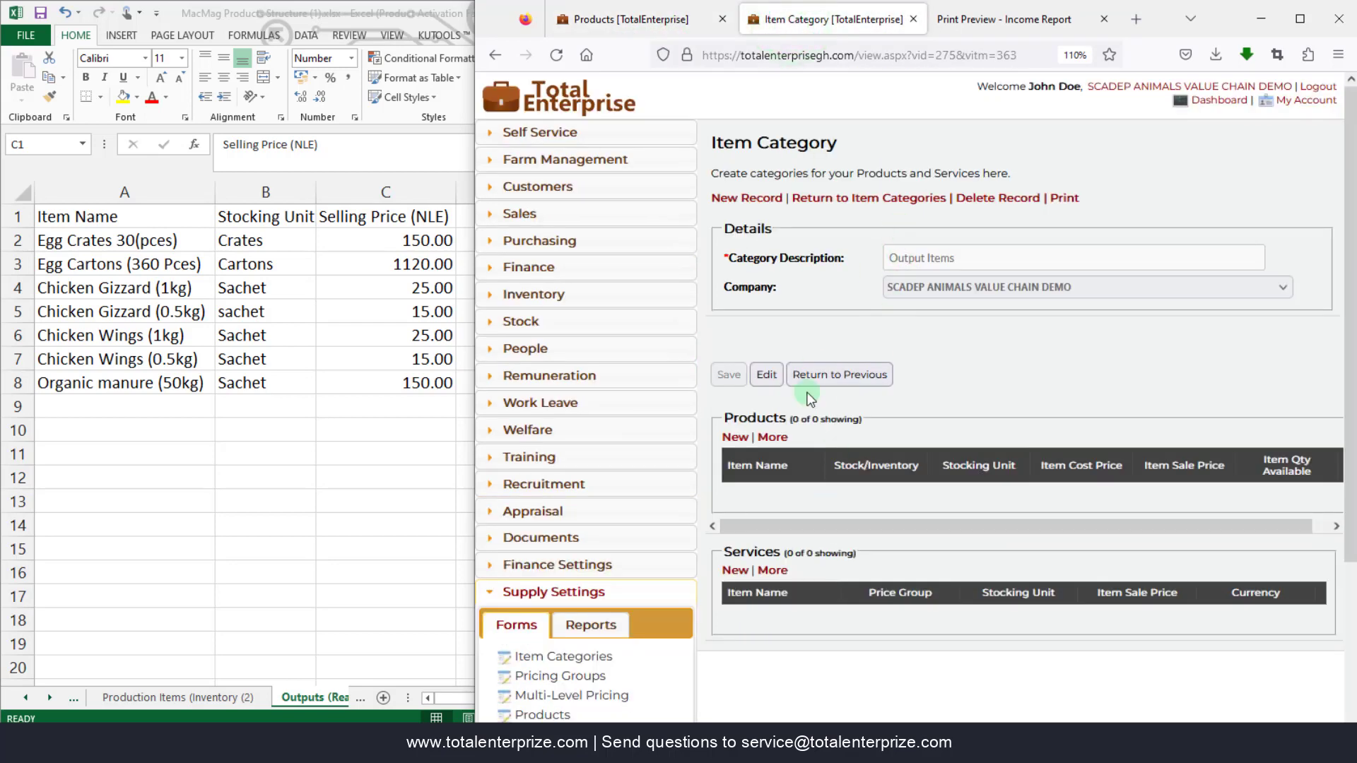
pyautogui.click(619, 21)
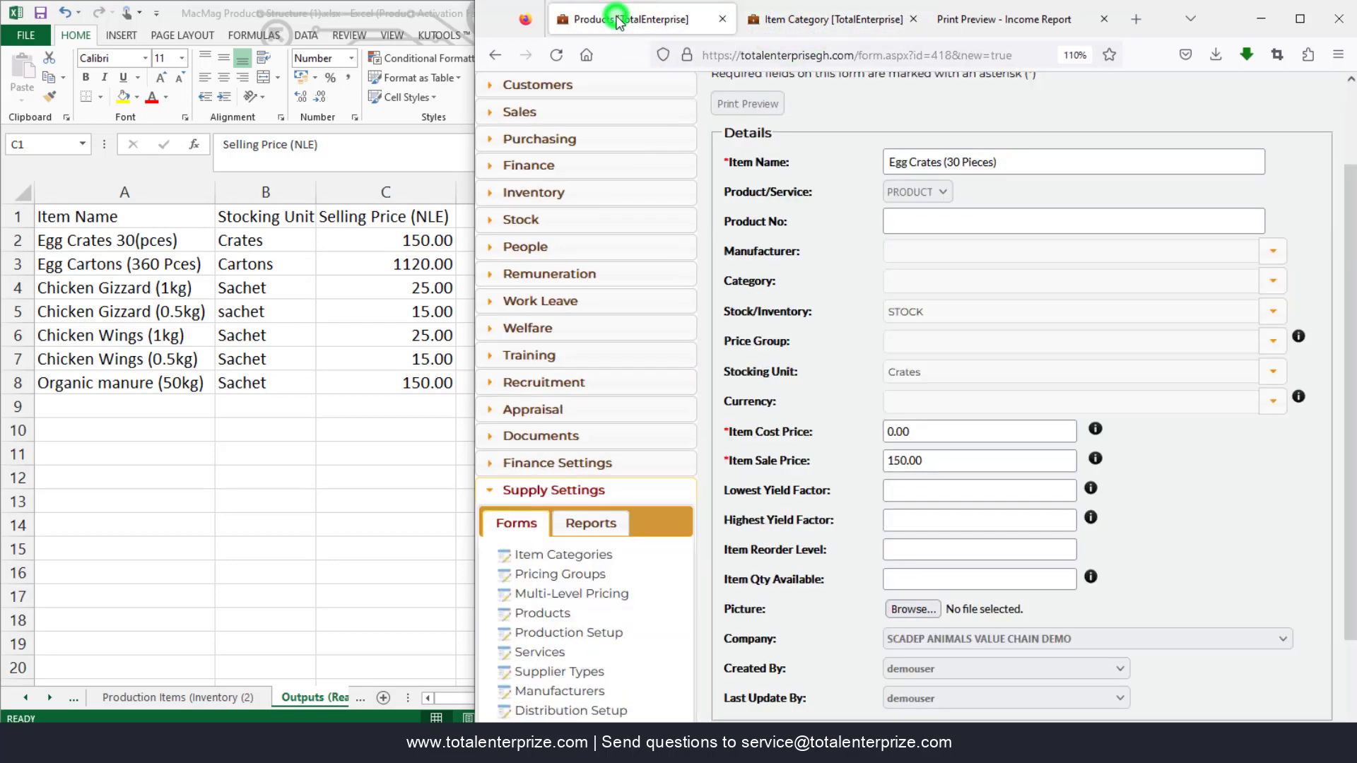
pyautogui.click(568, 57)
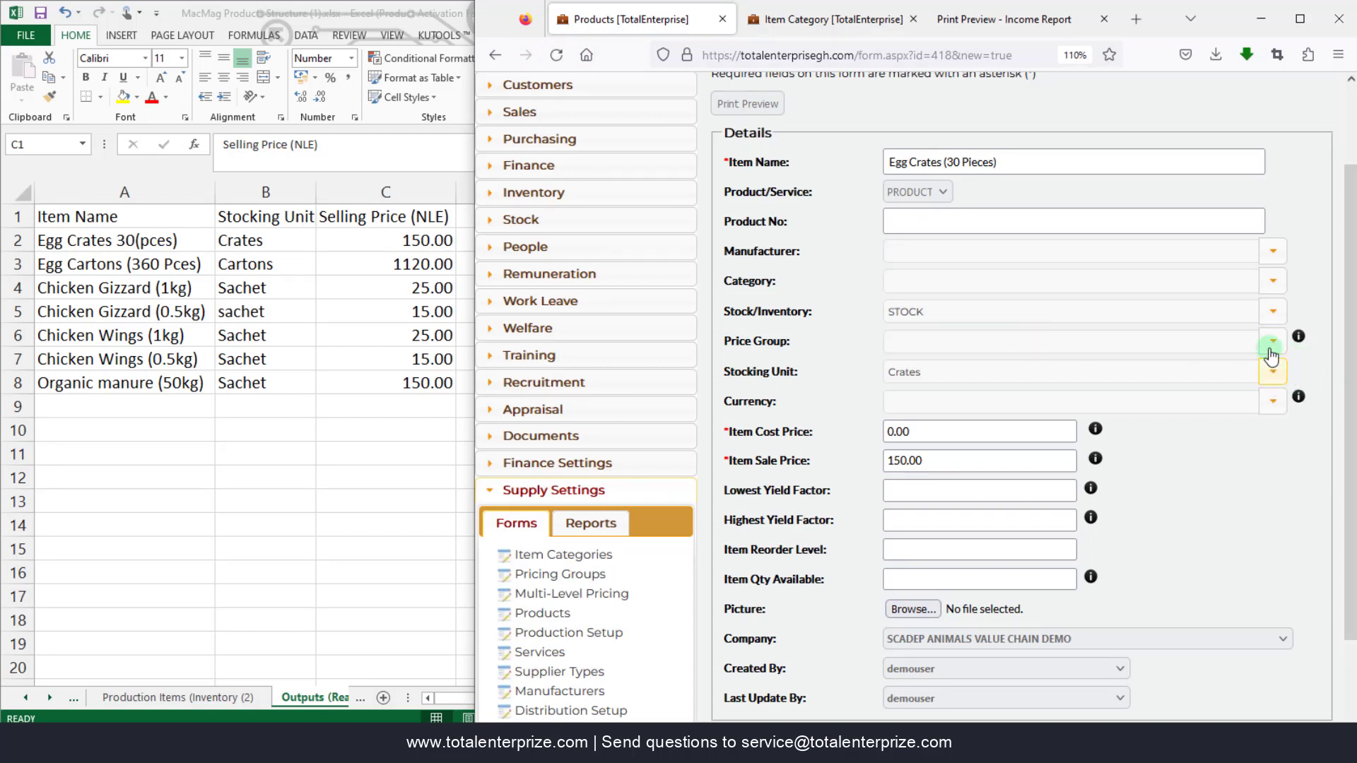
pyautogui.click(1271, 282)
pyautogui.write('out')
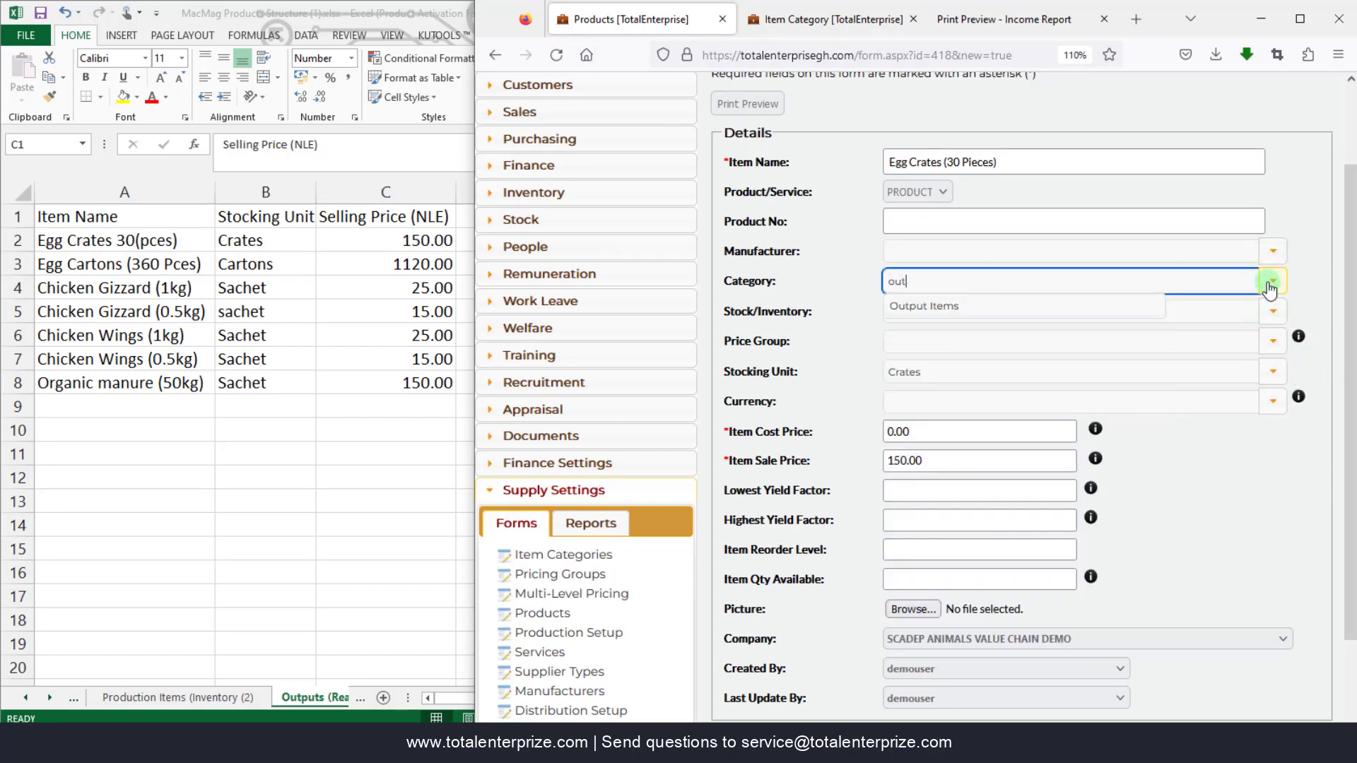
pyautogui.click(940, 307)
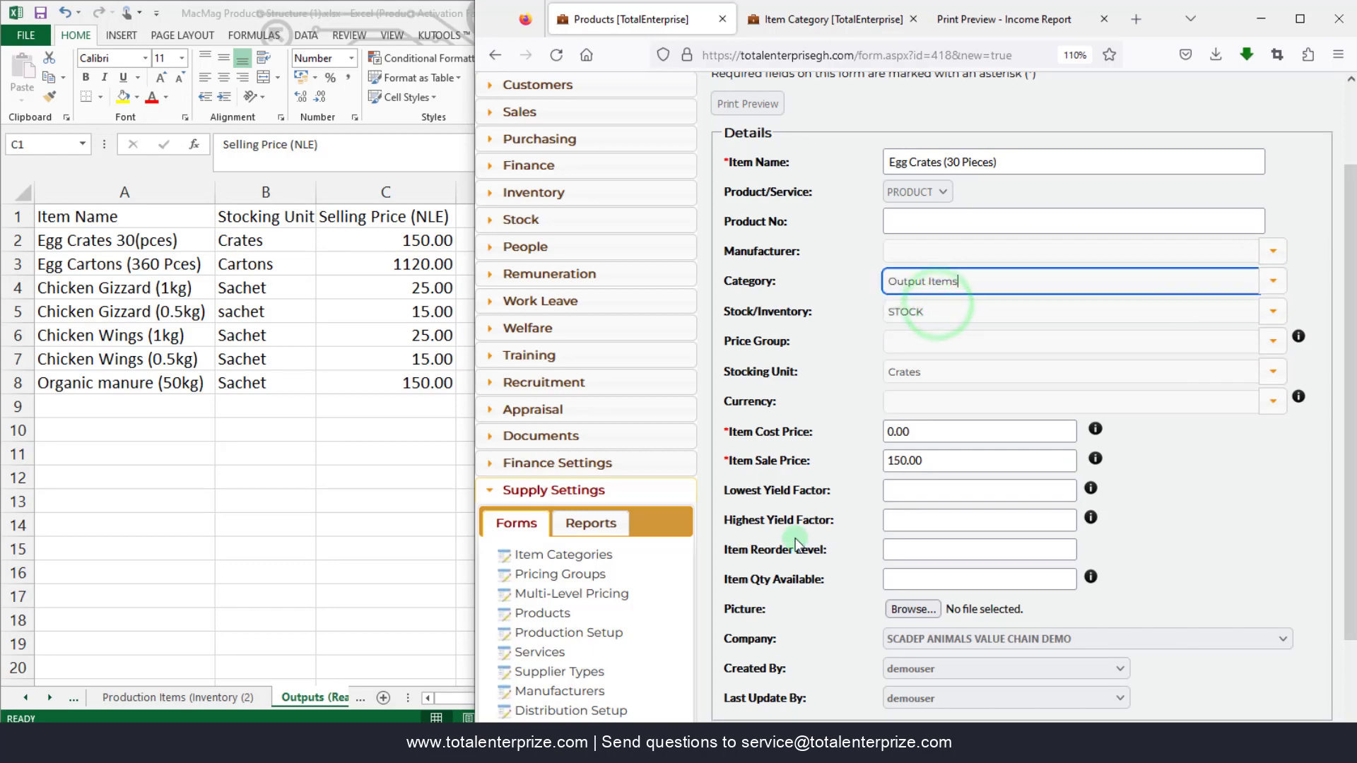
pyautogui.scroll(-2, 788, 558)
pyautogui.click(726, 662)
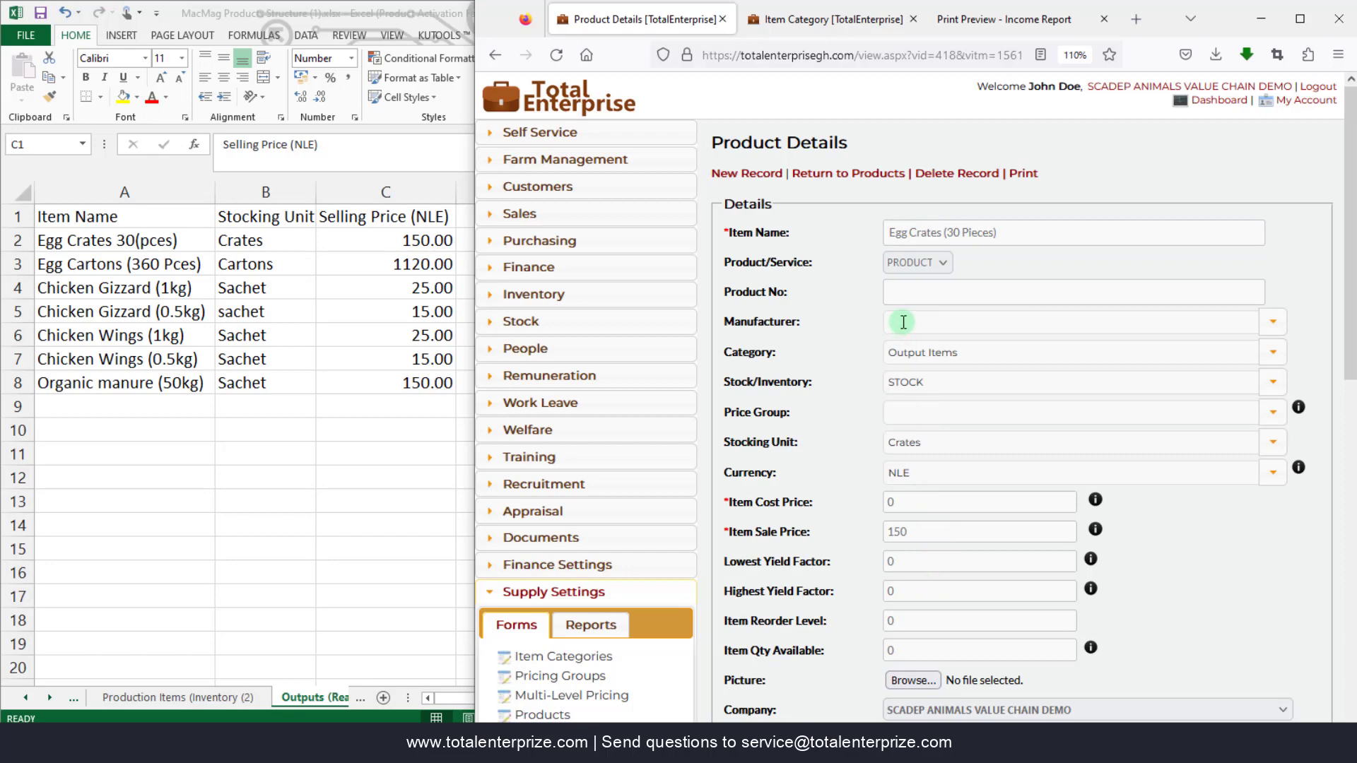
# - Review the saved Egg Crates record and start a blank new product record
pyautogui.scroll(-4, 900, 464)
pyautogui.scroll(6, 900, 482)
pyautogui.scroll(-5, 799, 574)
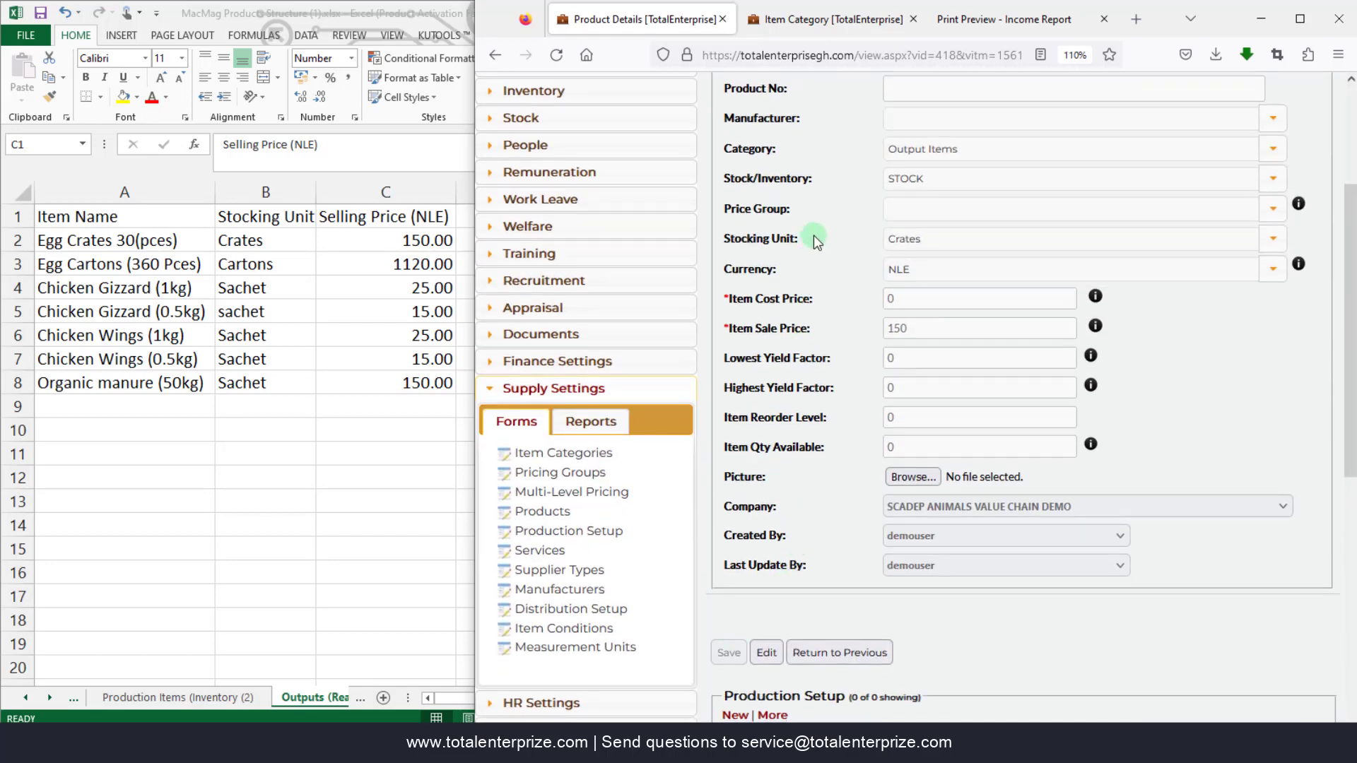
pyautogui.scroll(-1, 812, 235)
pyautogui.scroll(3, 820, 234)
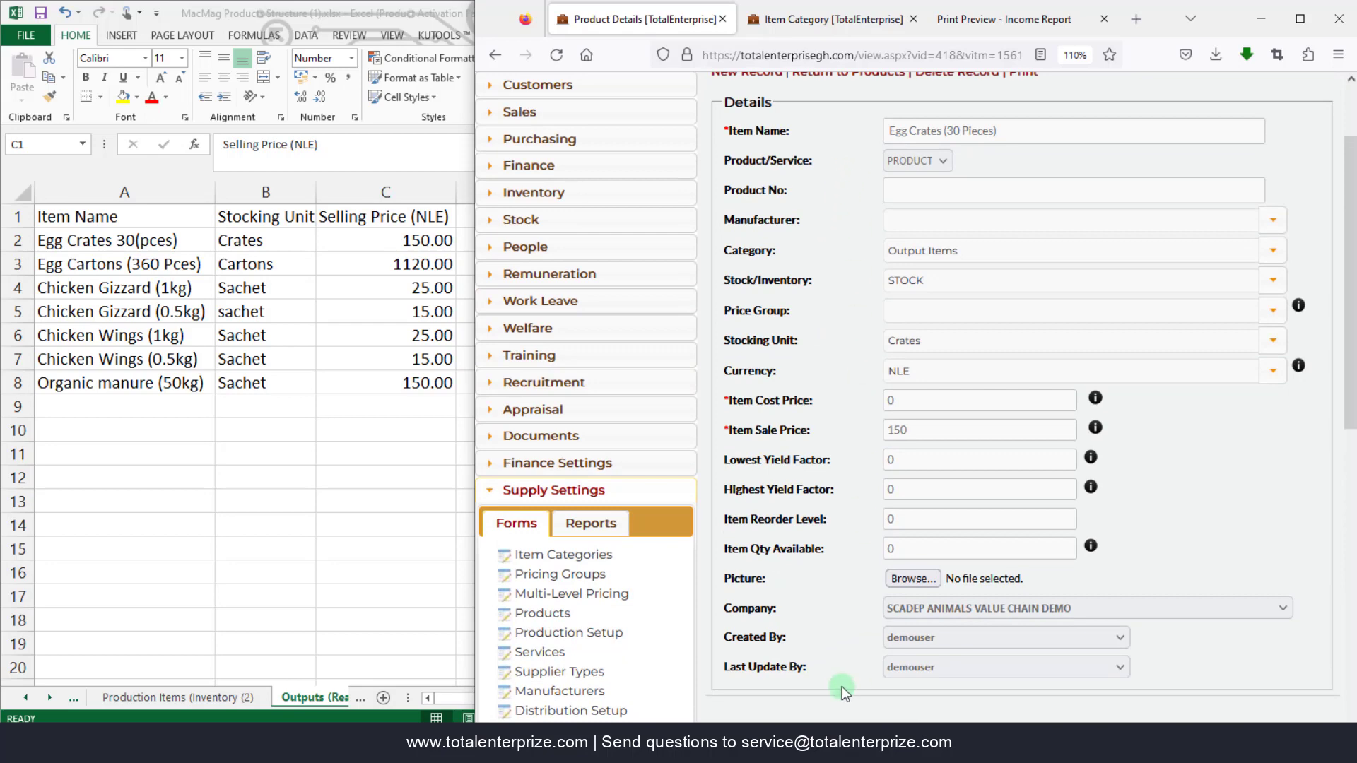
pyautogui.click(931, 217)
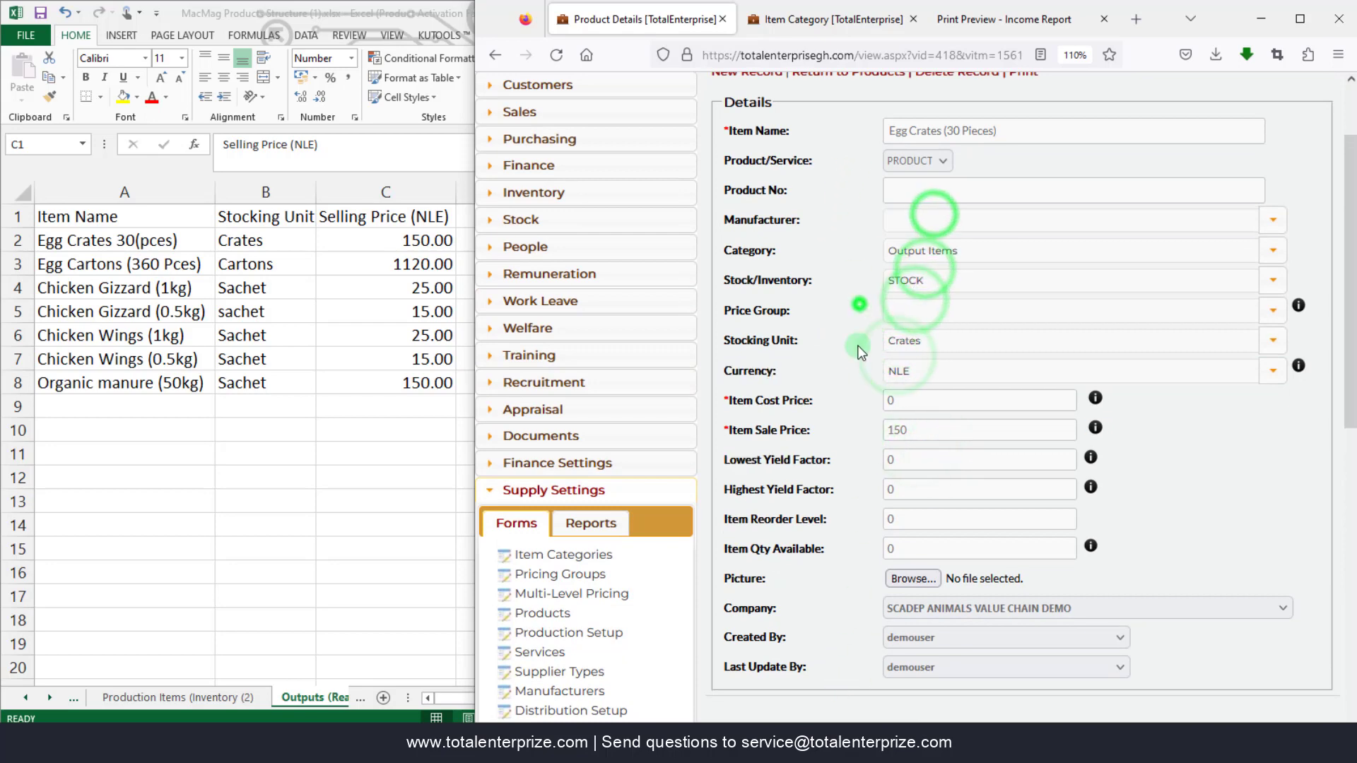
pyautogui.scroll(-3, 848, 318)
pyautogui.click(766, 551)
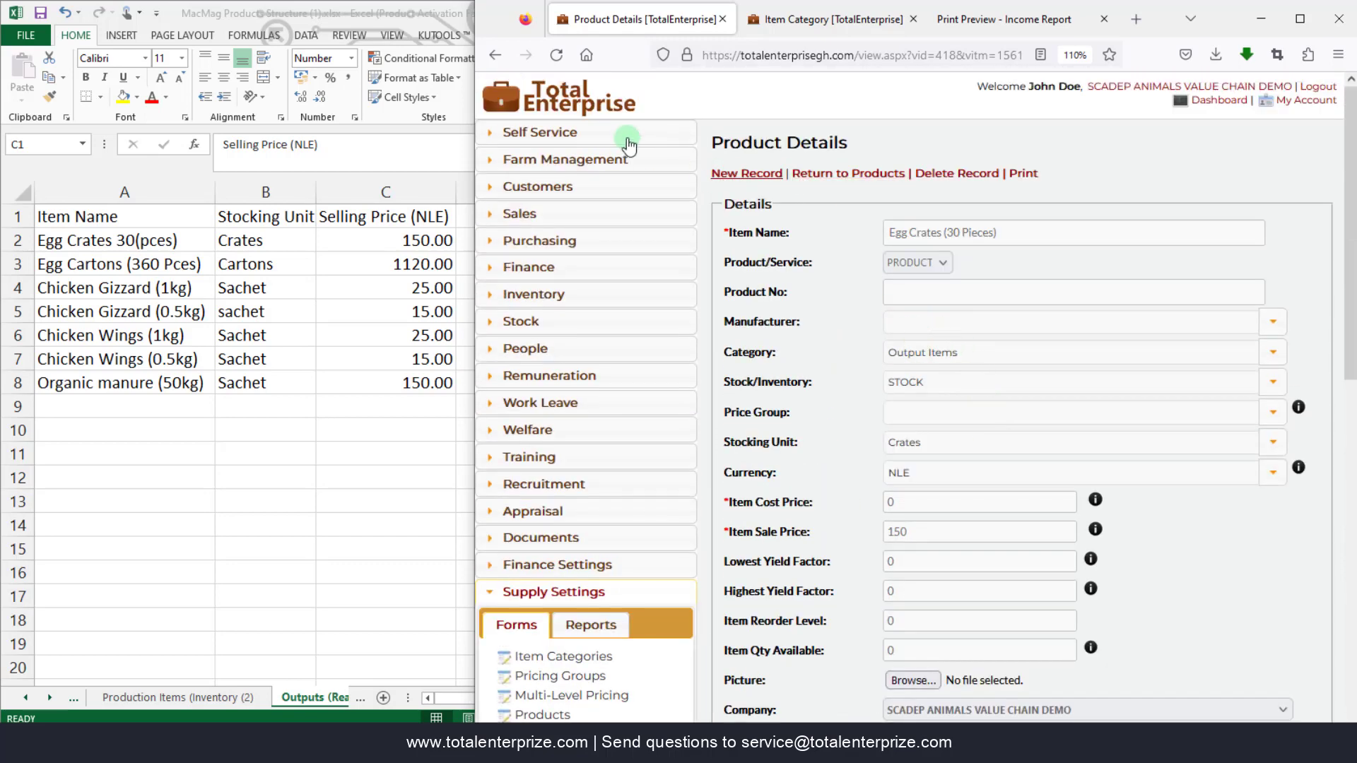
pyautogui.click(747, 177)
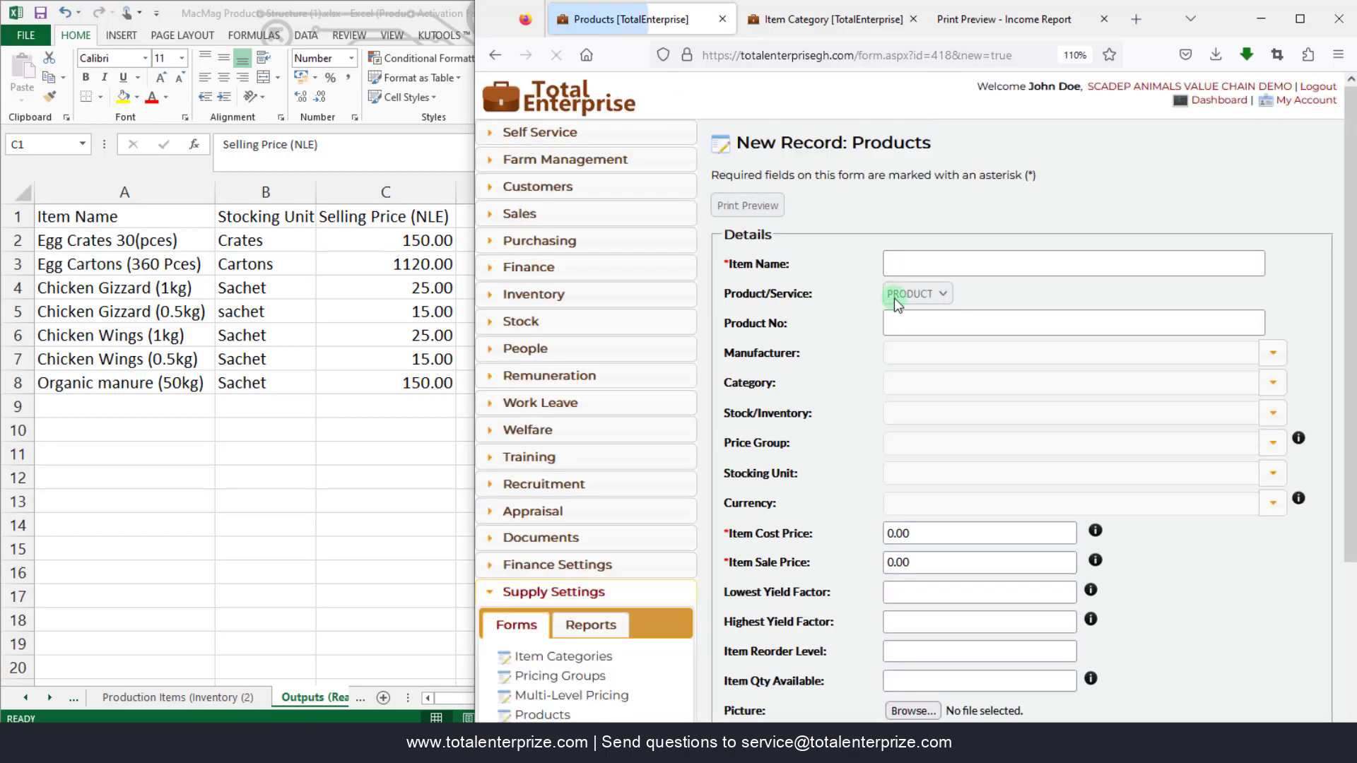
# - Enter Egg Cartons (360 Pieces) with category Output Items and type STOCK
pyautogui.click(899, 263)
pyautogui.write('Egg Cartons (360 Pieces')
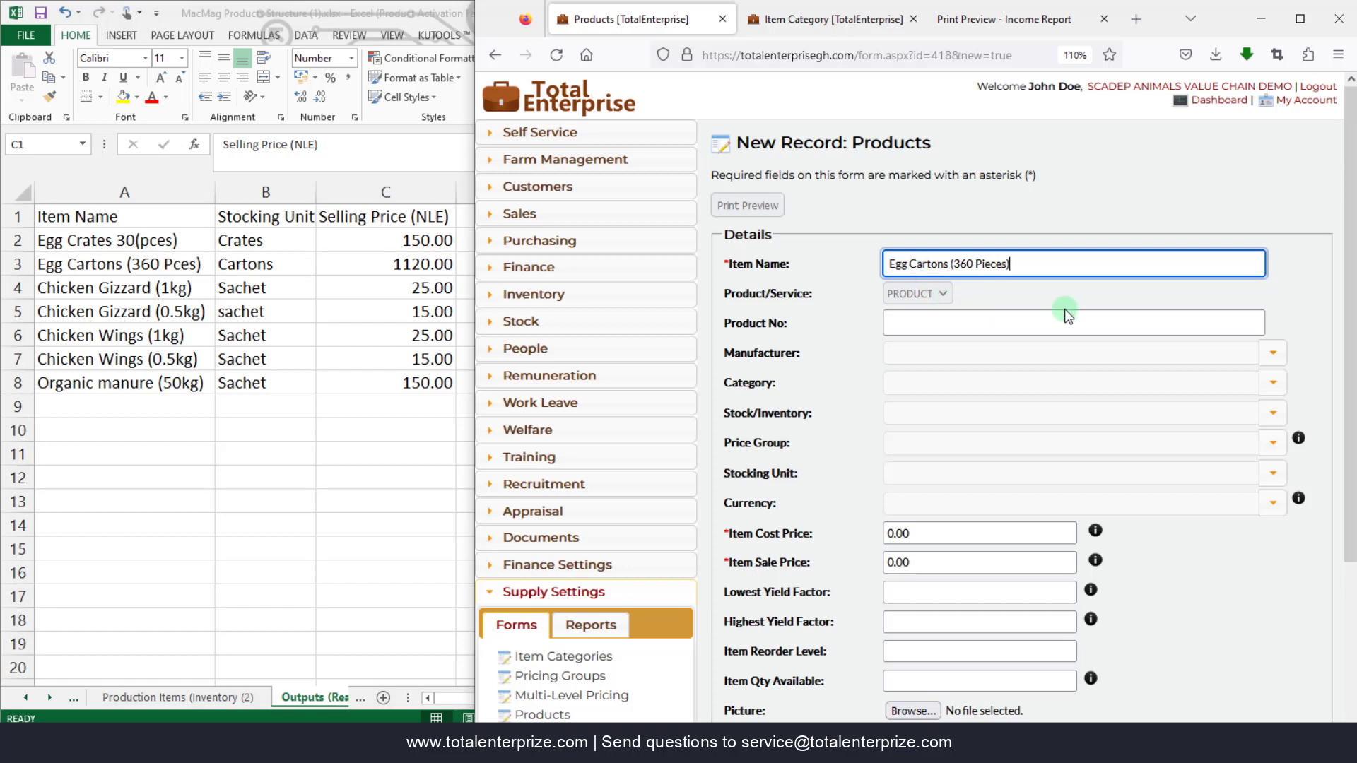
pyautogui.click(1276, 385)
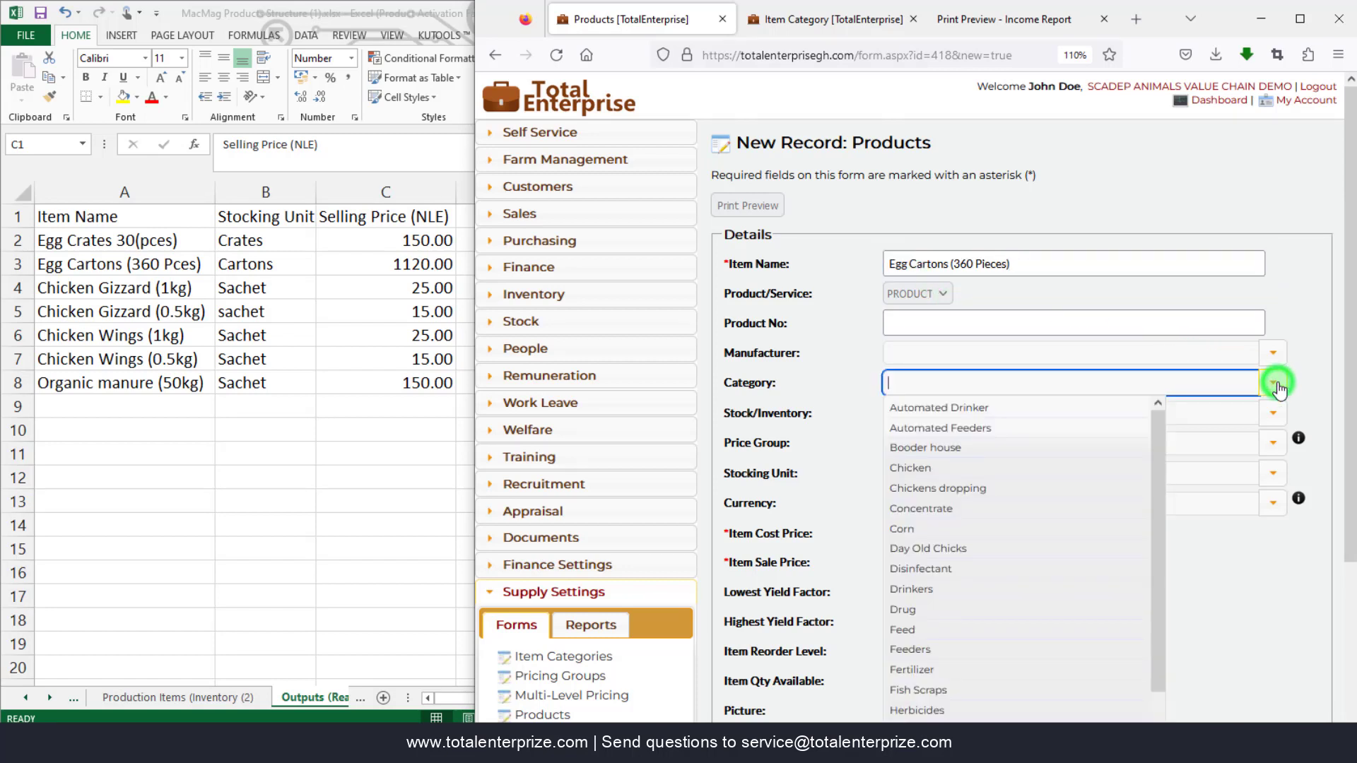
pyautogui.write('out')
pyautogui.click(974, 408)
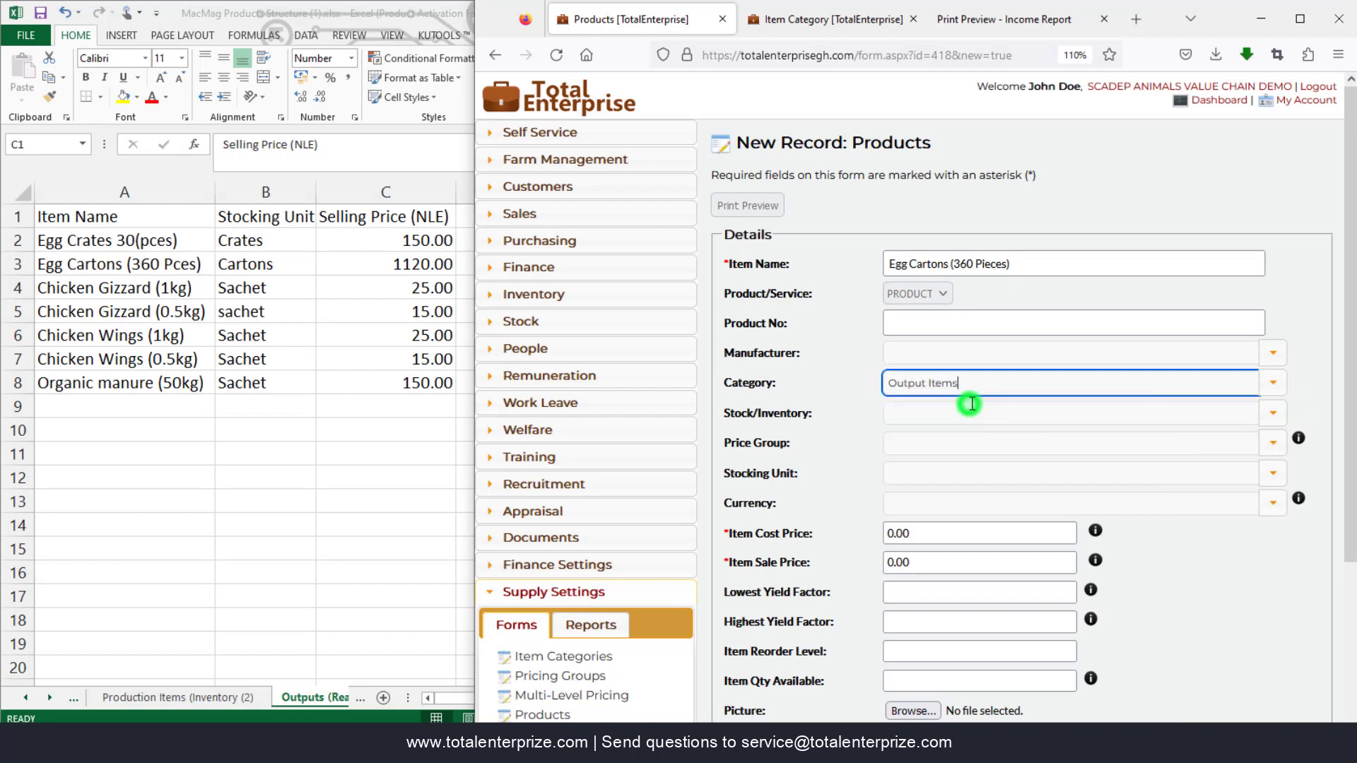
pyautogui.click(1273, 414)
pyautogui.click(940, 457)
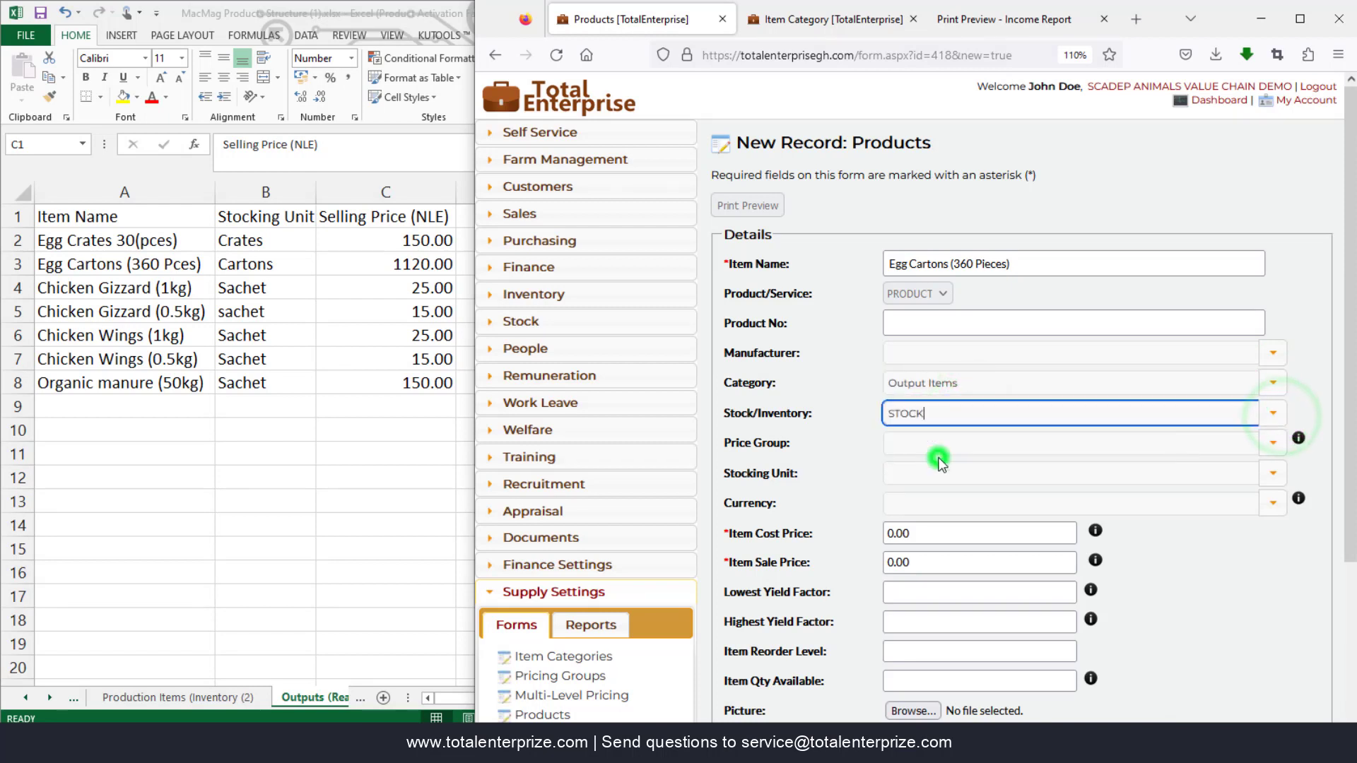
# - Set stocking unit Cartons and sale price 1,120, then Save & New
pyautogui.click(1273, 473)
pyautogui.write('ca')
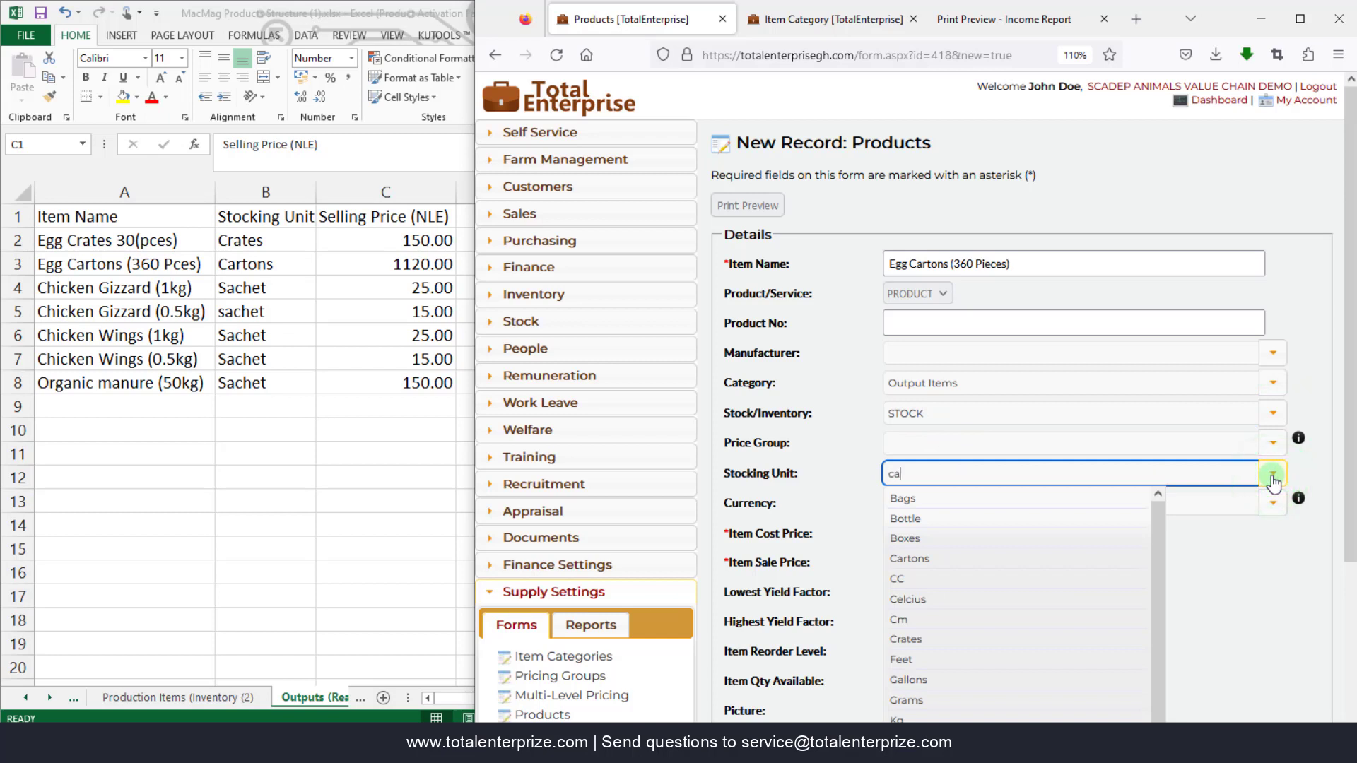
pyautogui.write('rt')
pyautogui.click(950, 499)
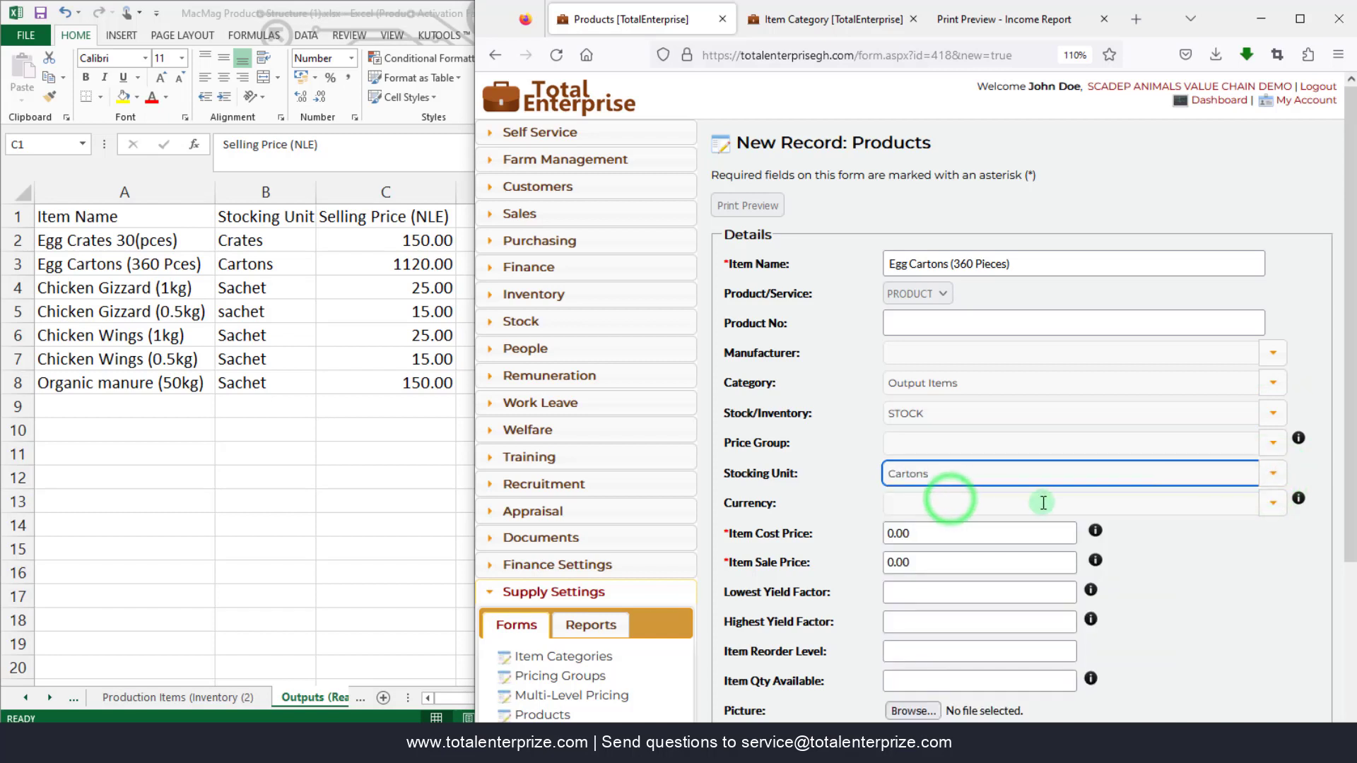
pyautogui.click(918, 532)
pyautogui.click(920, 562)
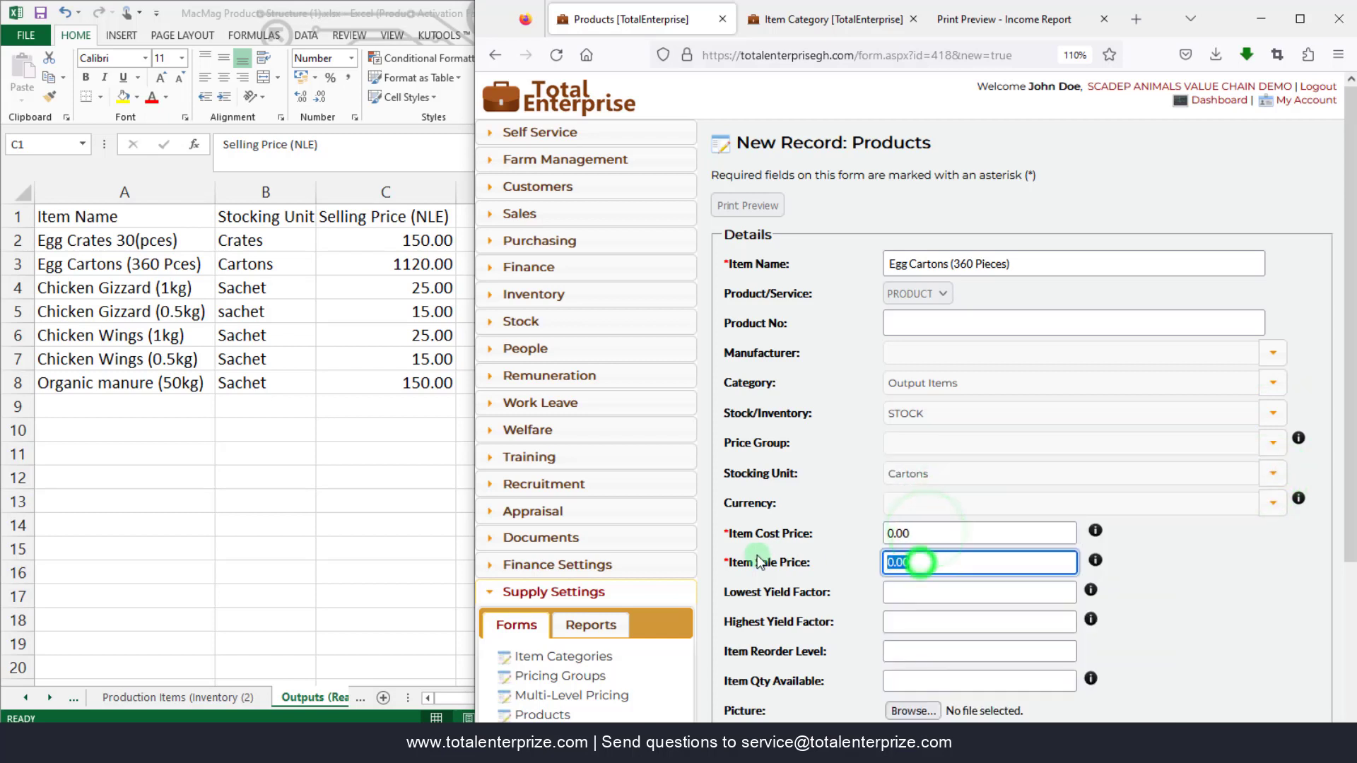
pyautogui.write('1,')
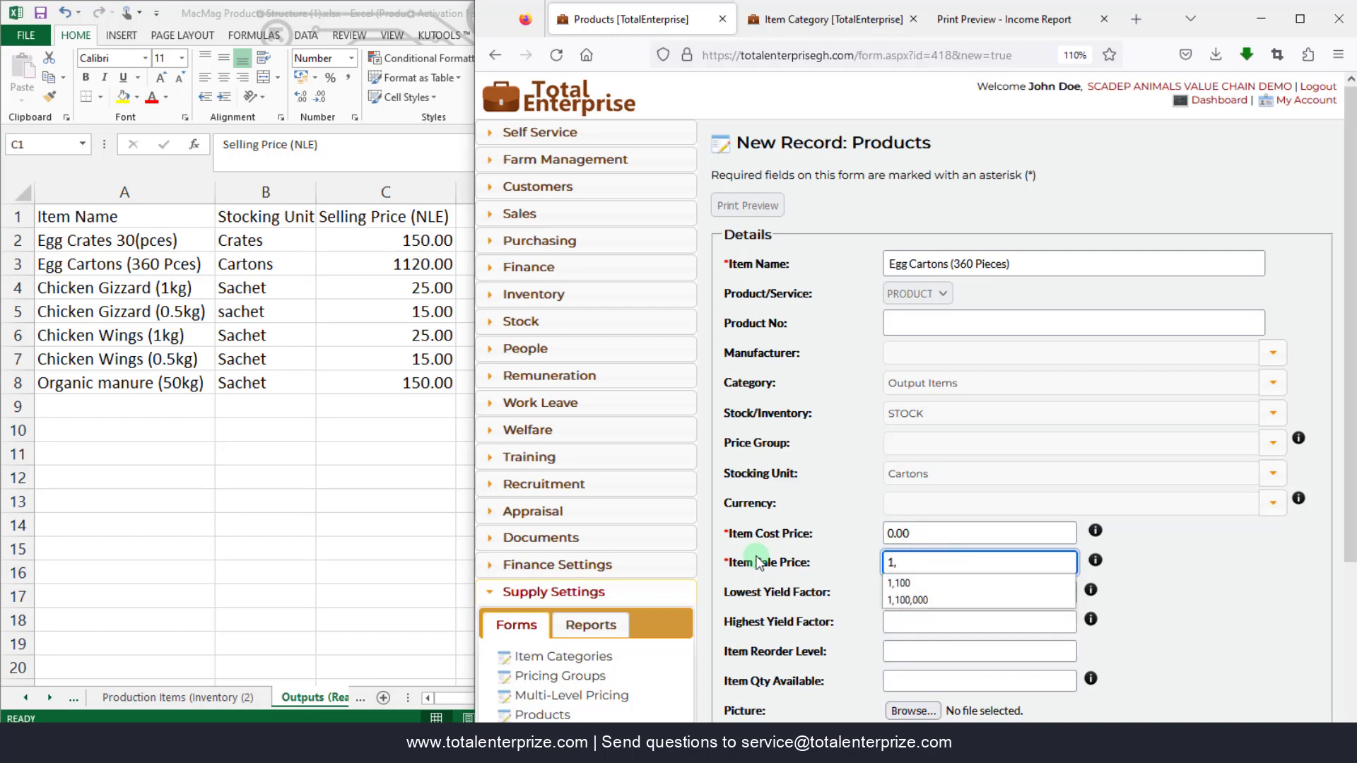
pyautogui.write('120')
pyautogui.scroll(-3, 813, 590)
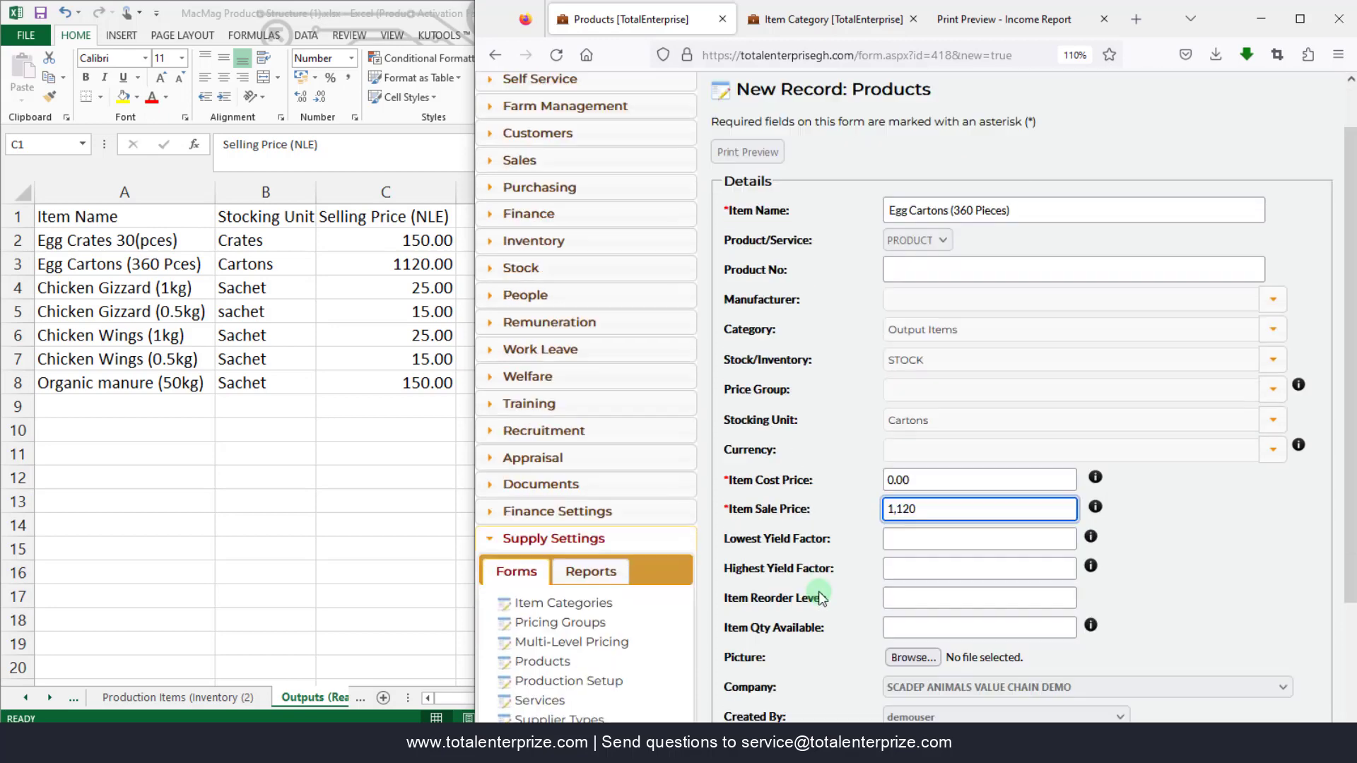
pyautogui.click(795, 671)
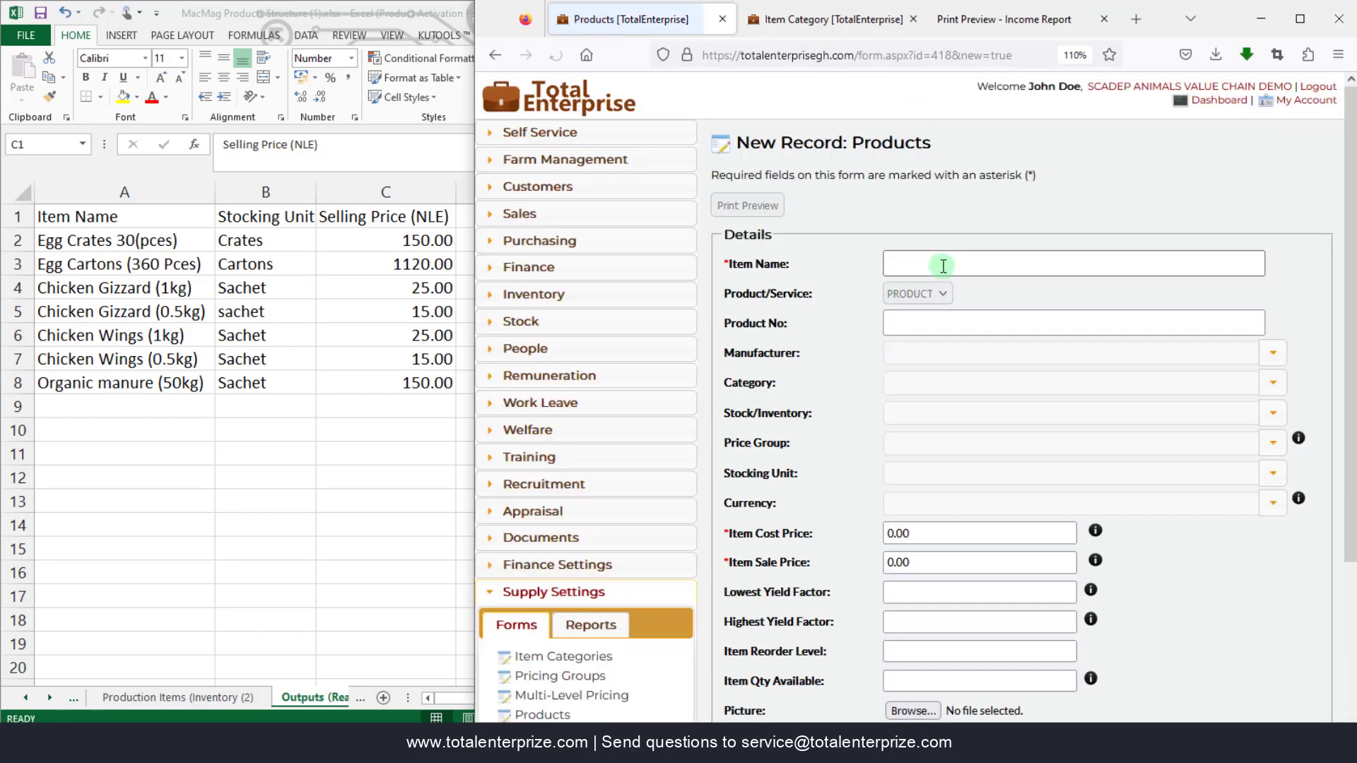
# - Enter Chicken Gizzard (1Kg) with category Output Items and type STOCK
pyautogui.click(943, 266)
pyautogui.write('Chic')
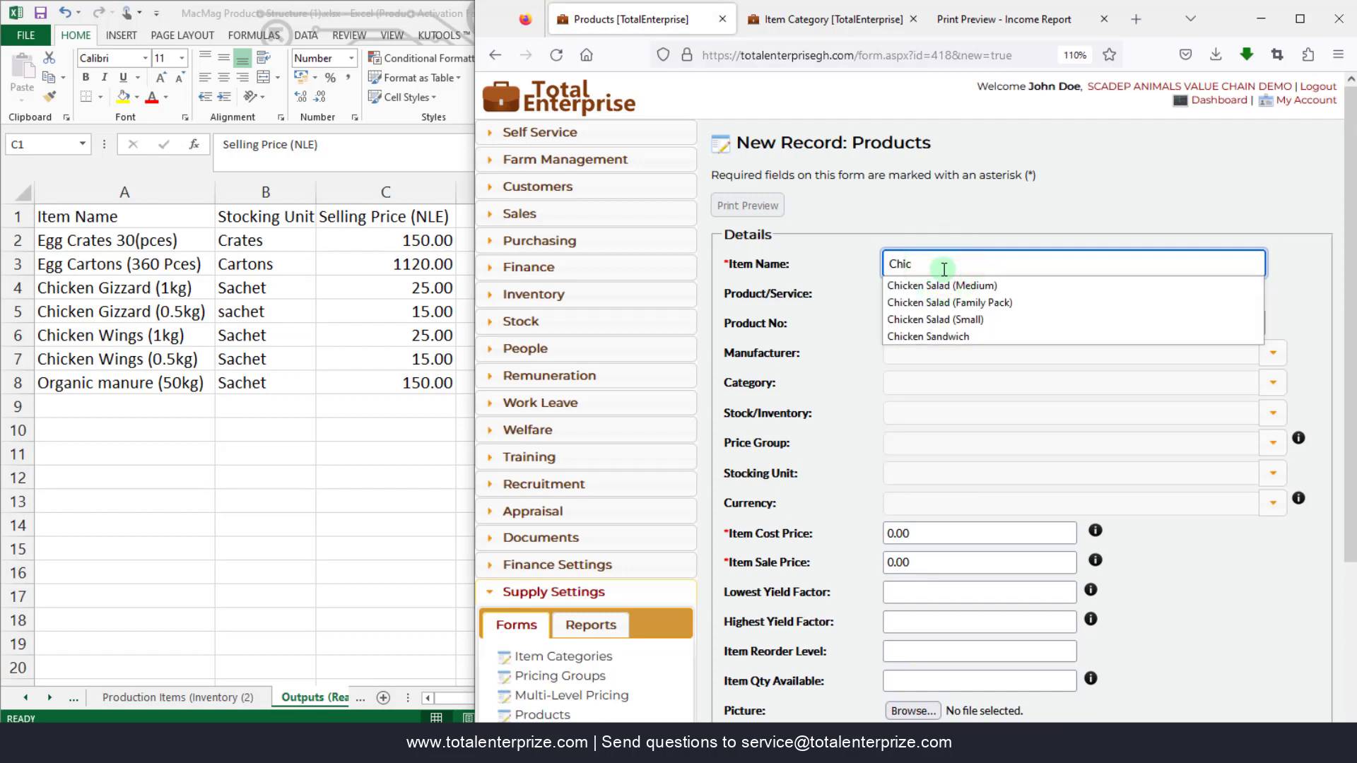
pyautogui.write('ken Gizzard (1Kg')
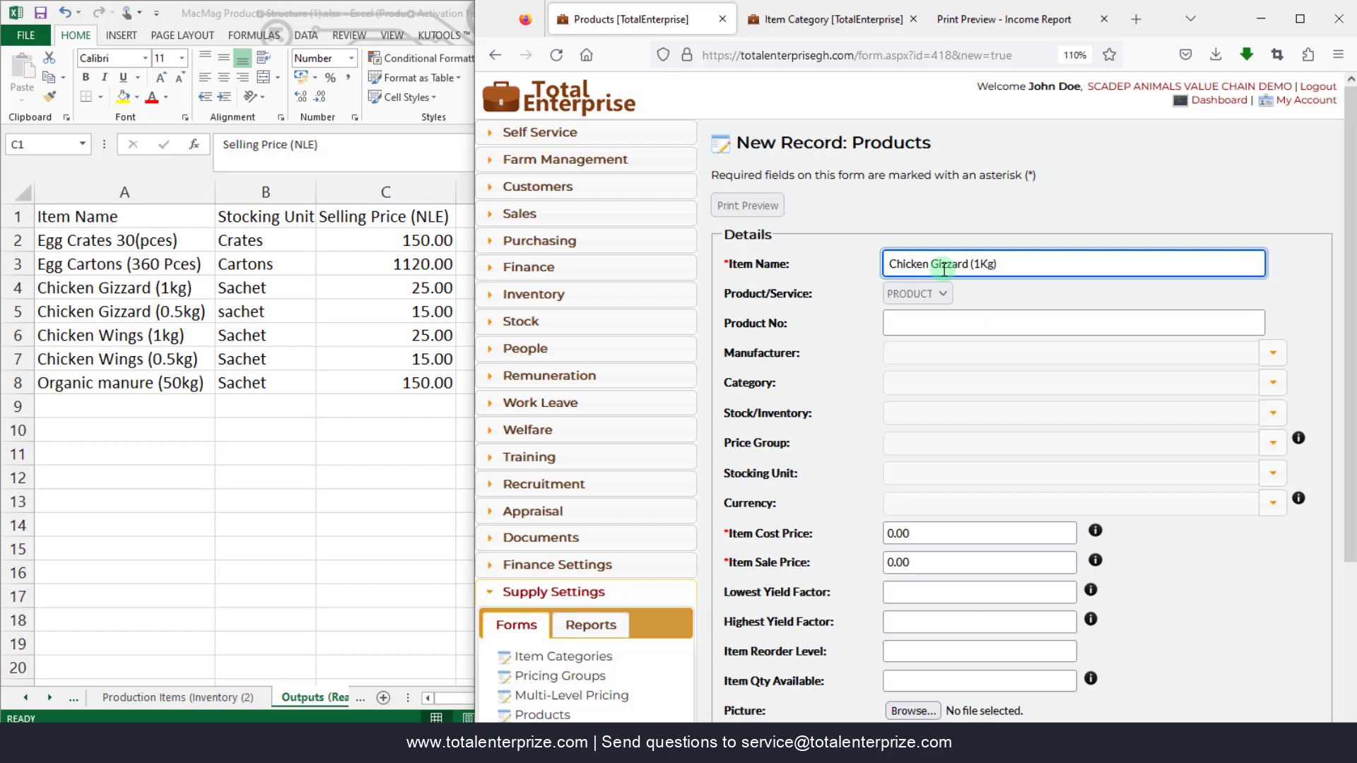
pyautogui.click(1272, 382)
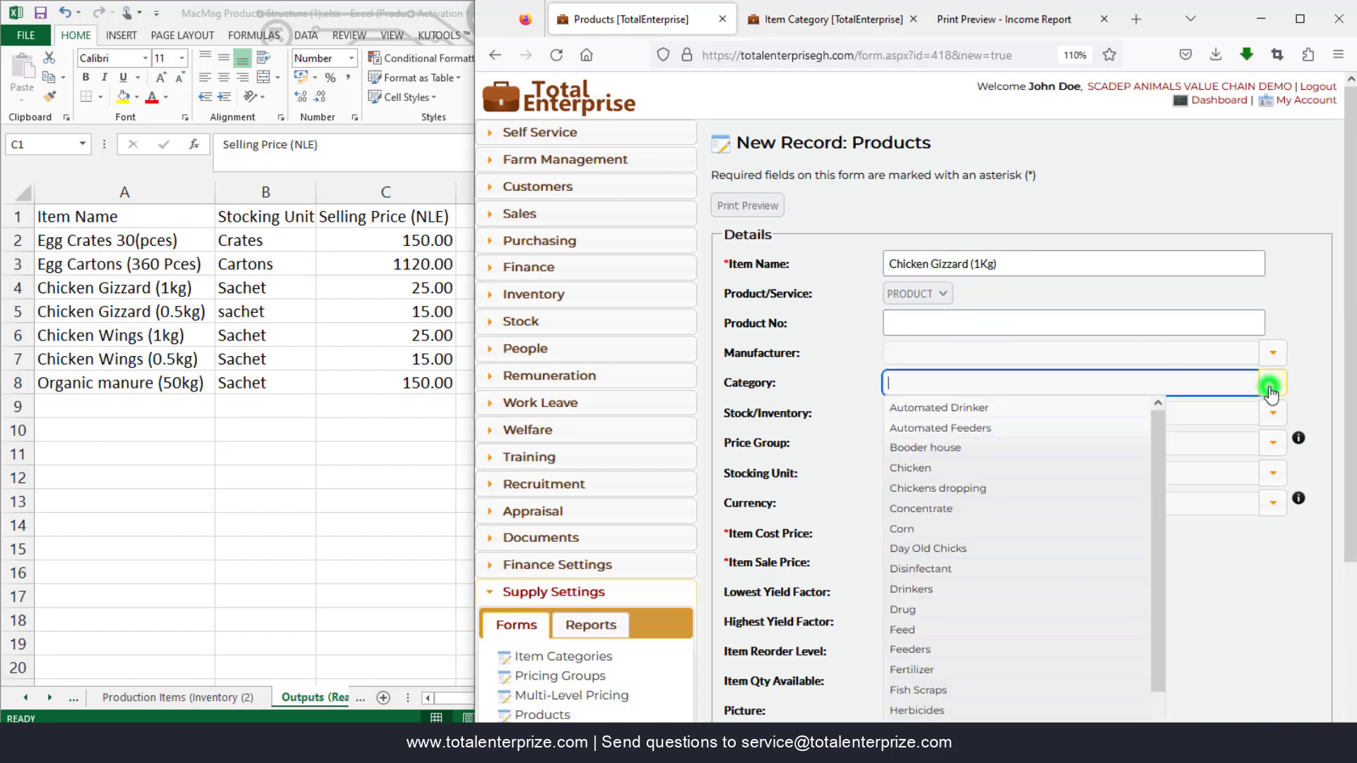
pyautogui.write('out')
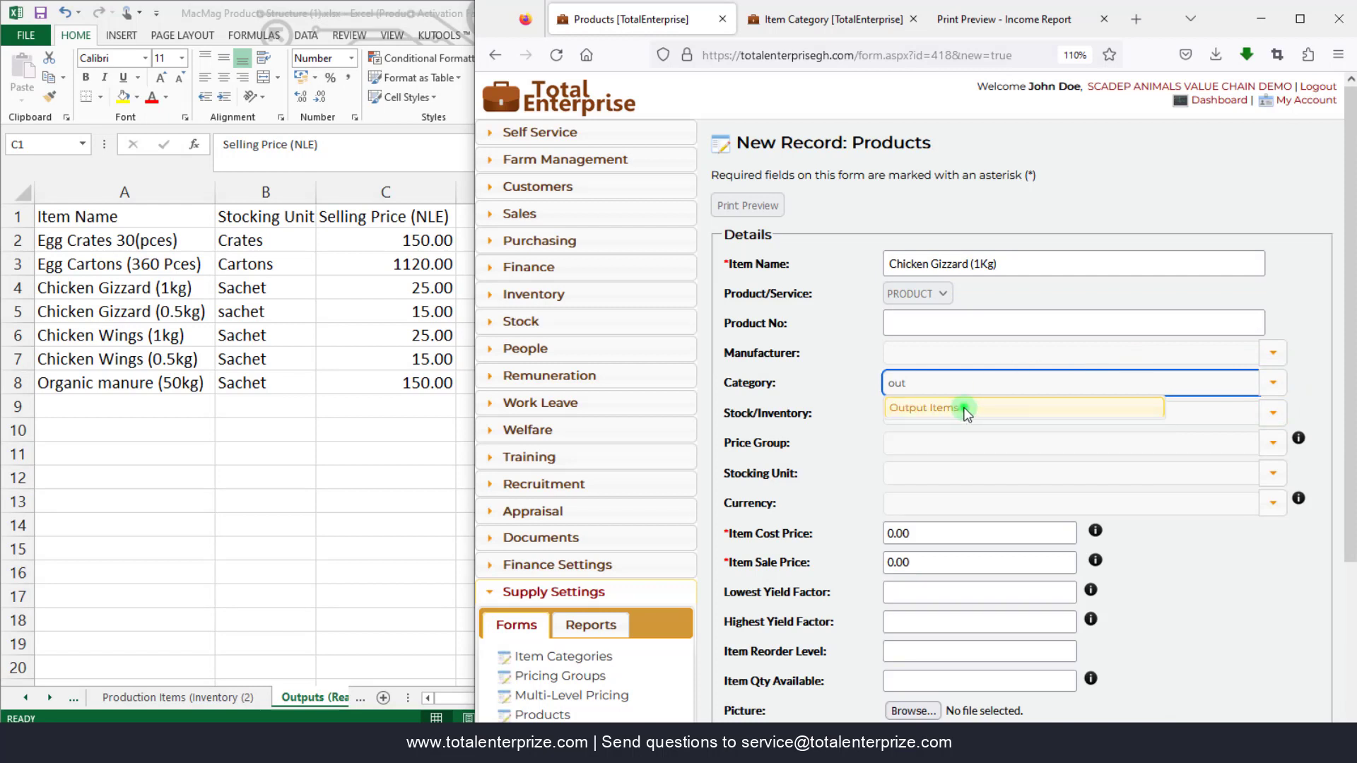
pyautogui.click(963, 407)
pyautogui.click(1271, 413)
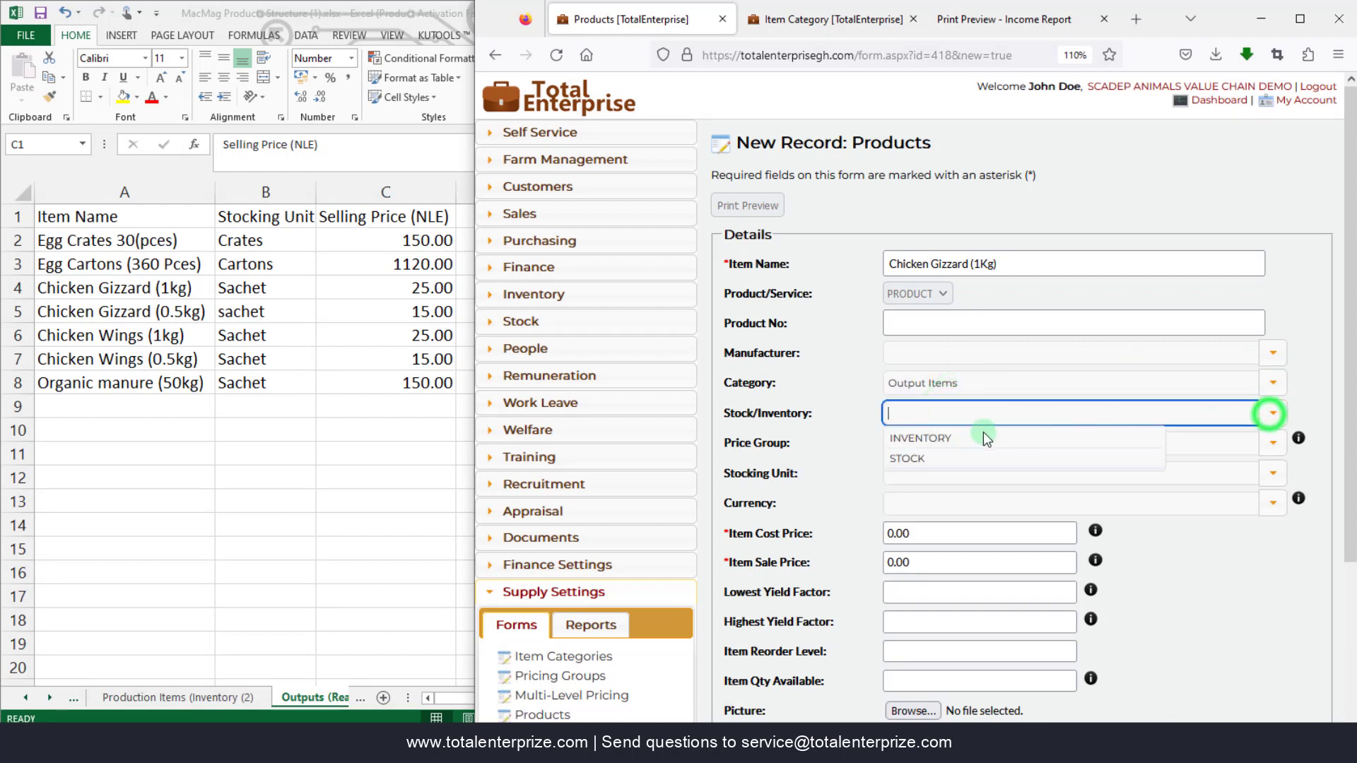
pyautogui.click(931, 455)
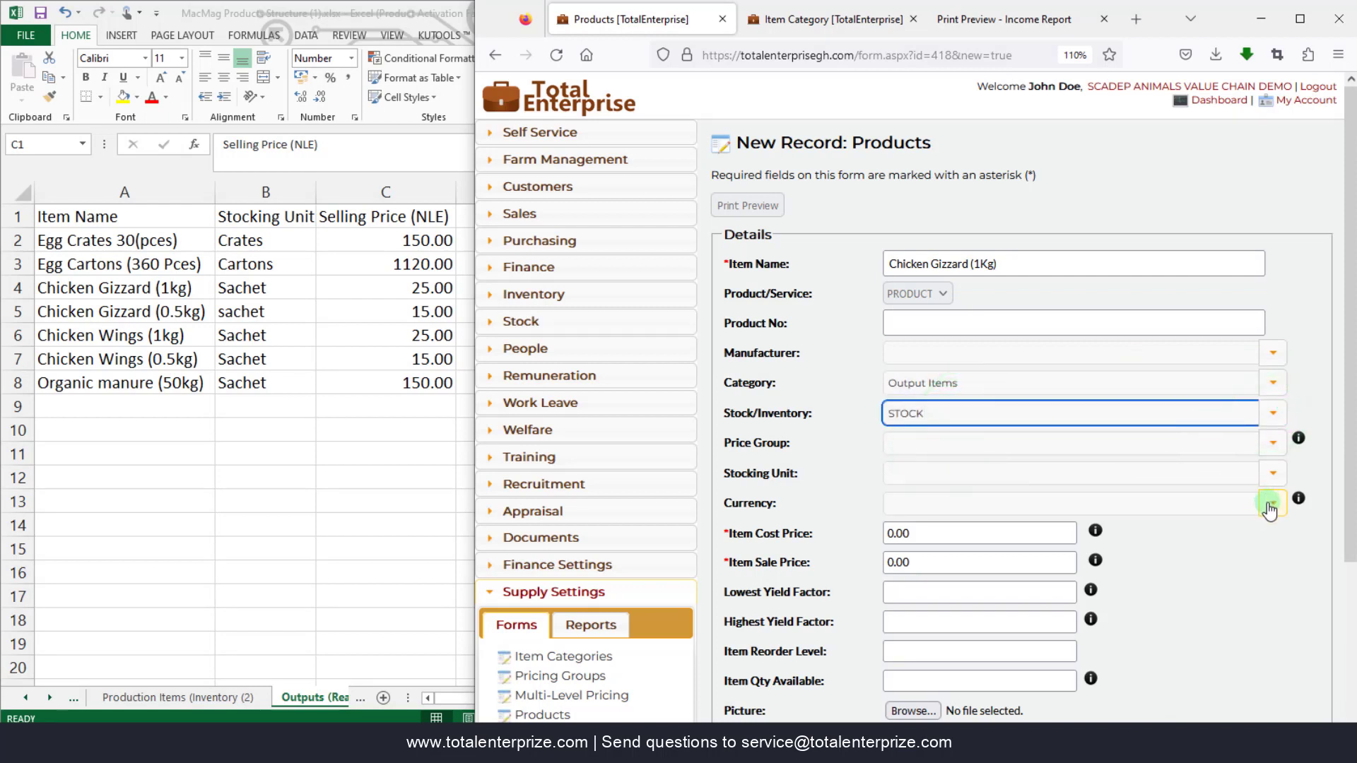
# - Set stocking unit Satchet and sale price 25.00, then Save & New
pyautogui.click(1273, 473)
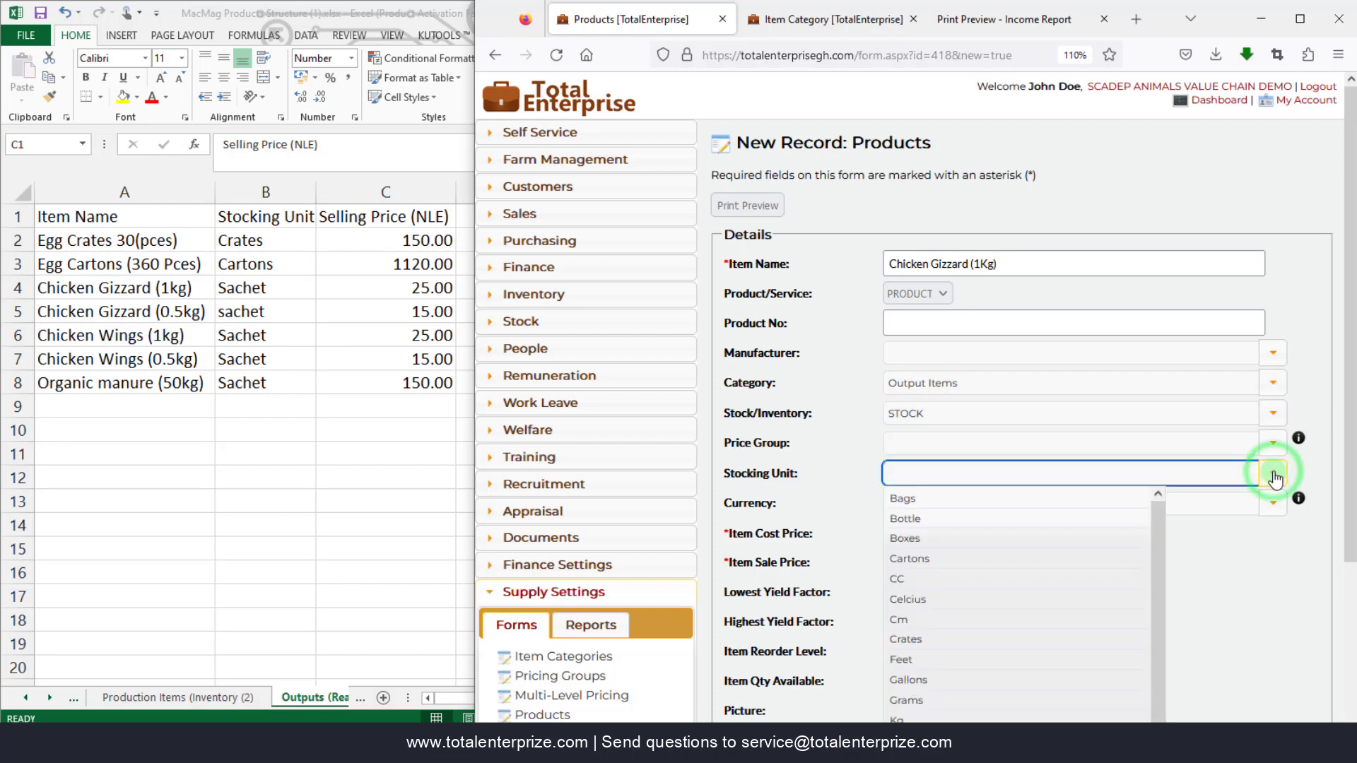
pyautogui.write('satc')
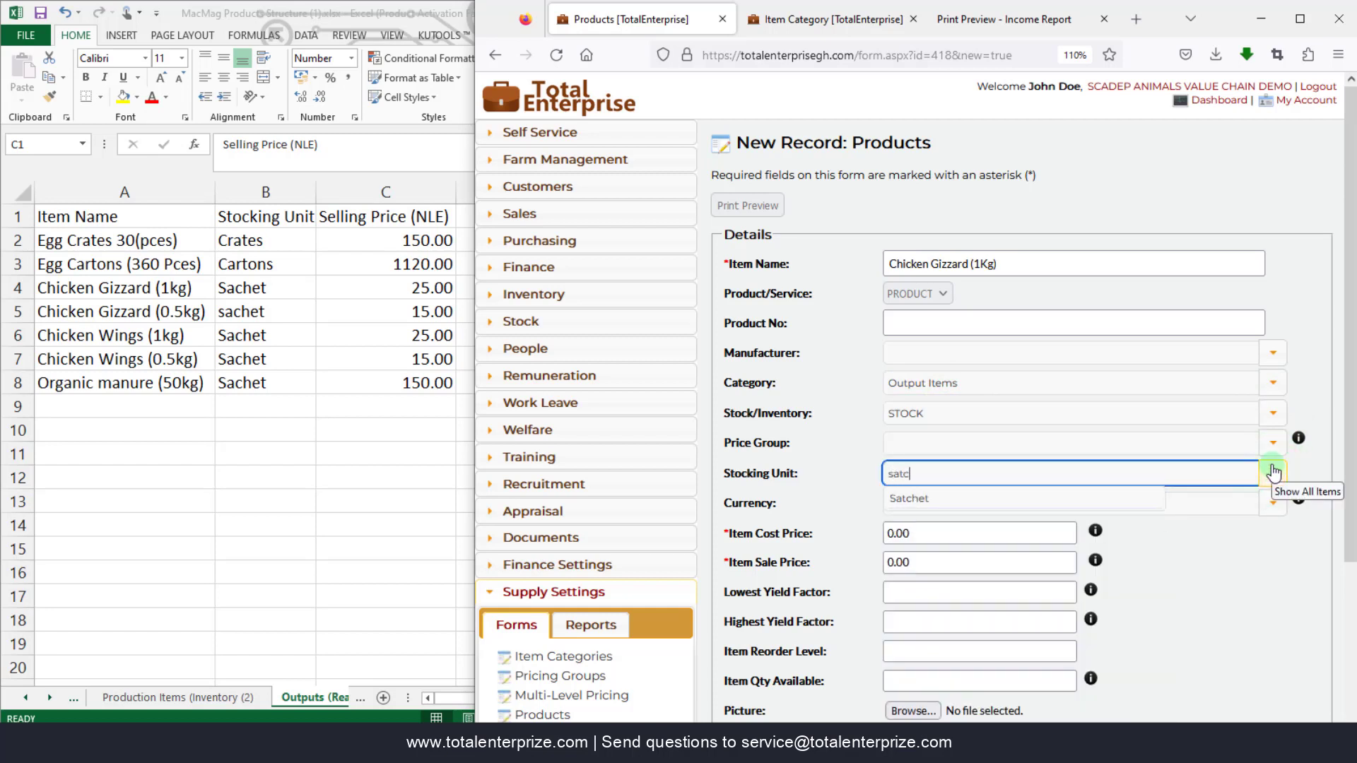
pyautogui.click(912, 499)
pyautogui.click(893, 561)
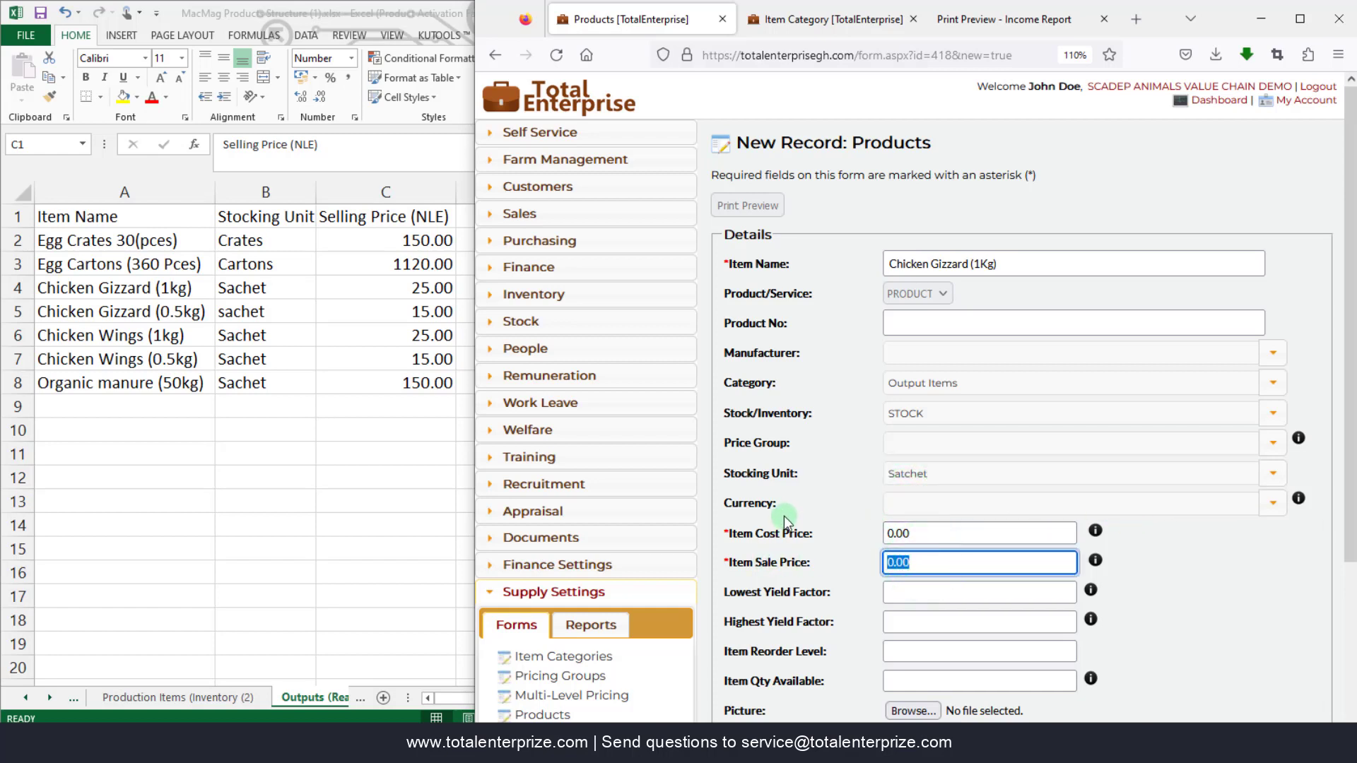
pyautogui.write('25.00')
pyautogui.scroll(-3, 782, 516)
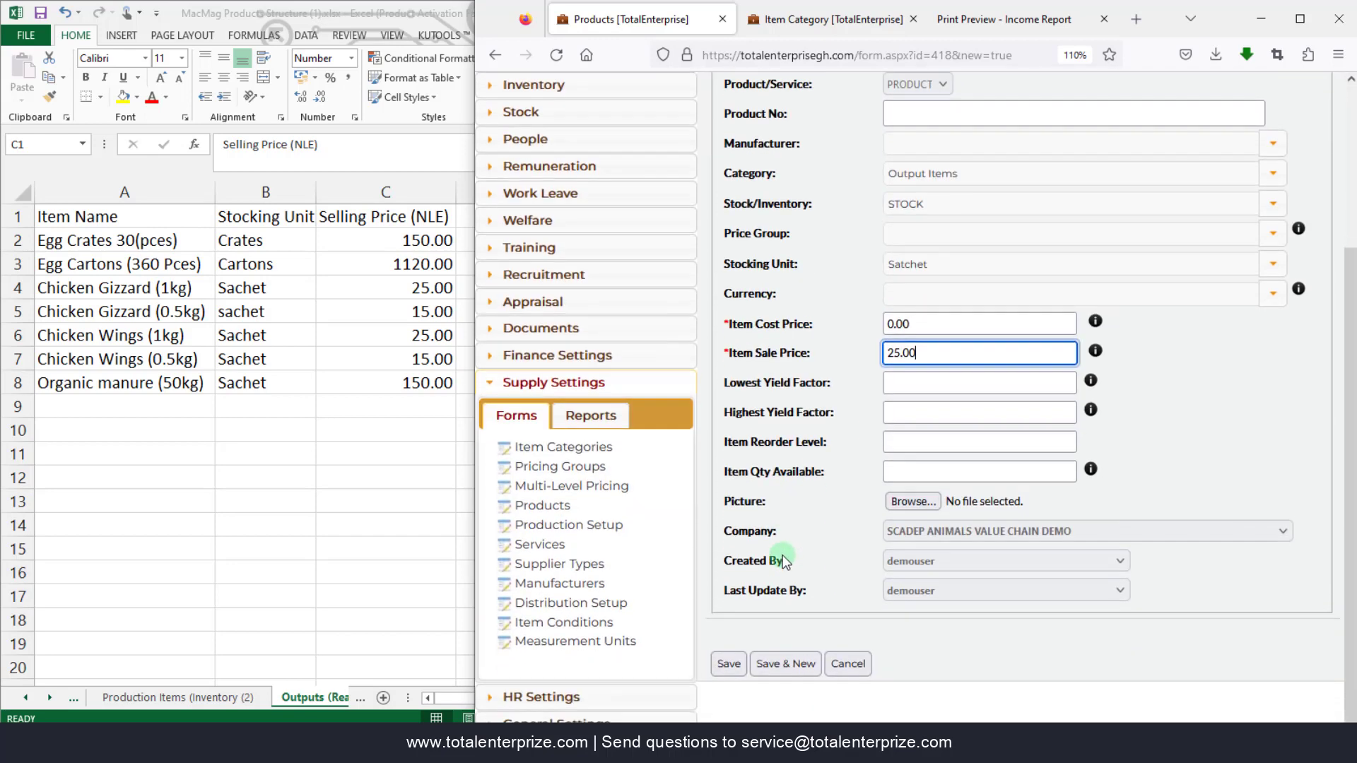
pyautogui.click(790, 660)
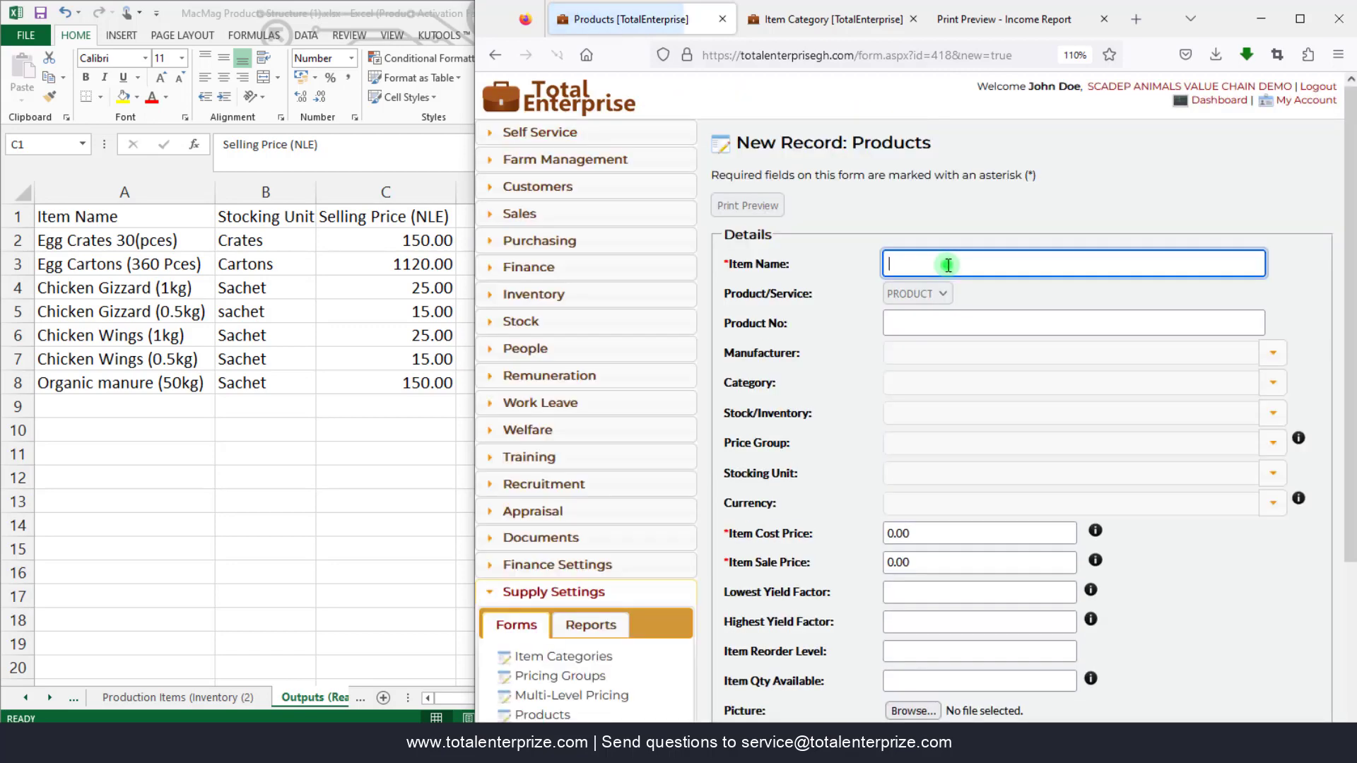
# - Name the product Chicken Gizzard (0.5Kg) by editing the autocompleted 1Kg entry
pyautogui.click(948, 264)
pyautogui.write('Chc')
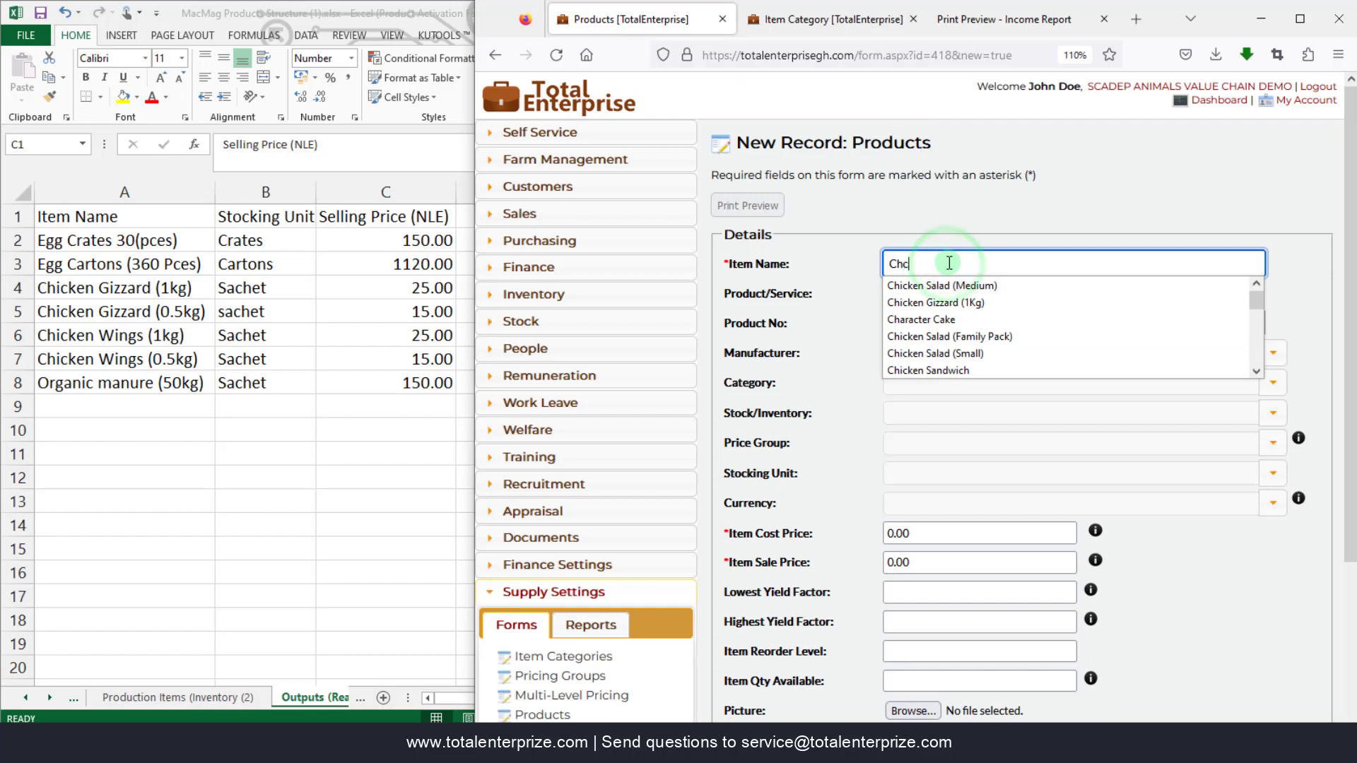
pyautogui.press('BackSpace')
pyautogui.write('ick')
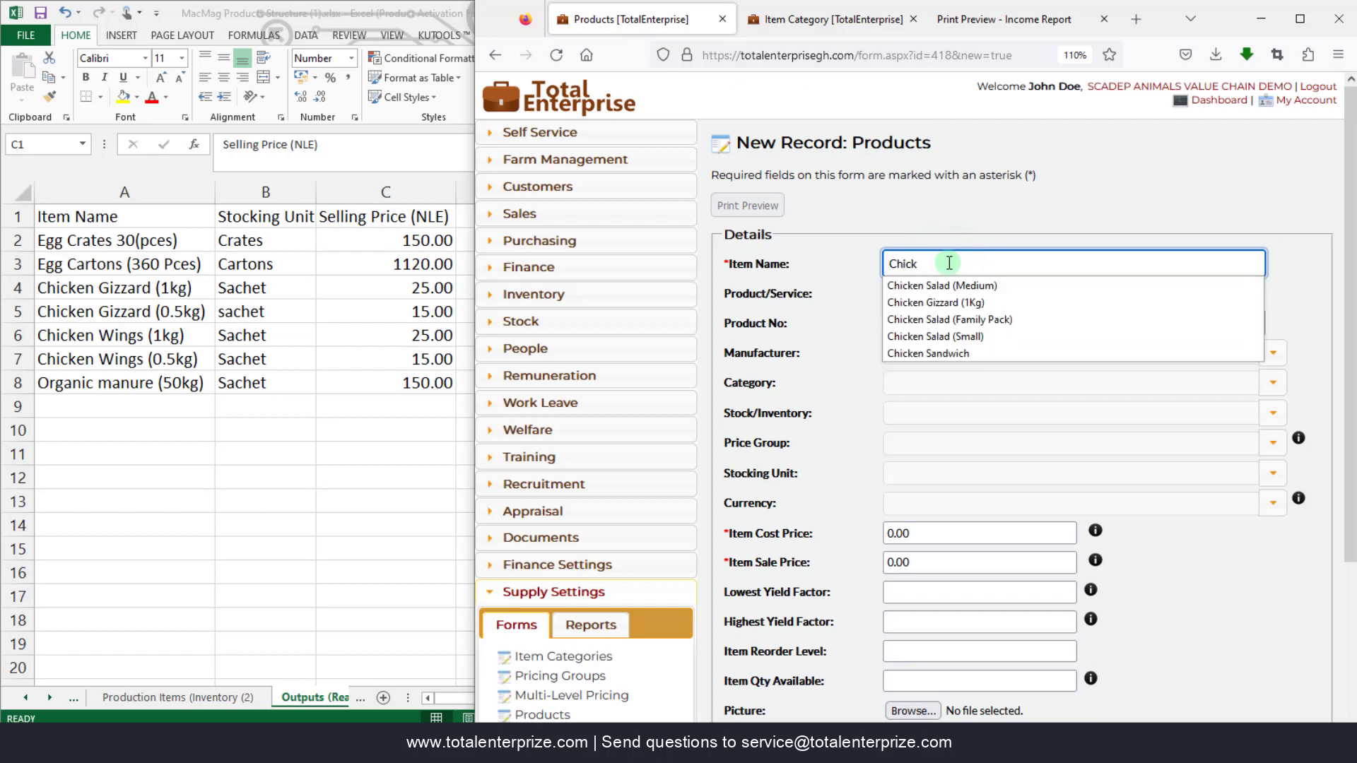
pyautogui.click(957, 303)
pyautogui.doubleClick(982, 264)
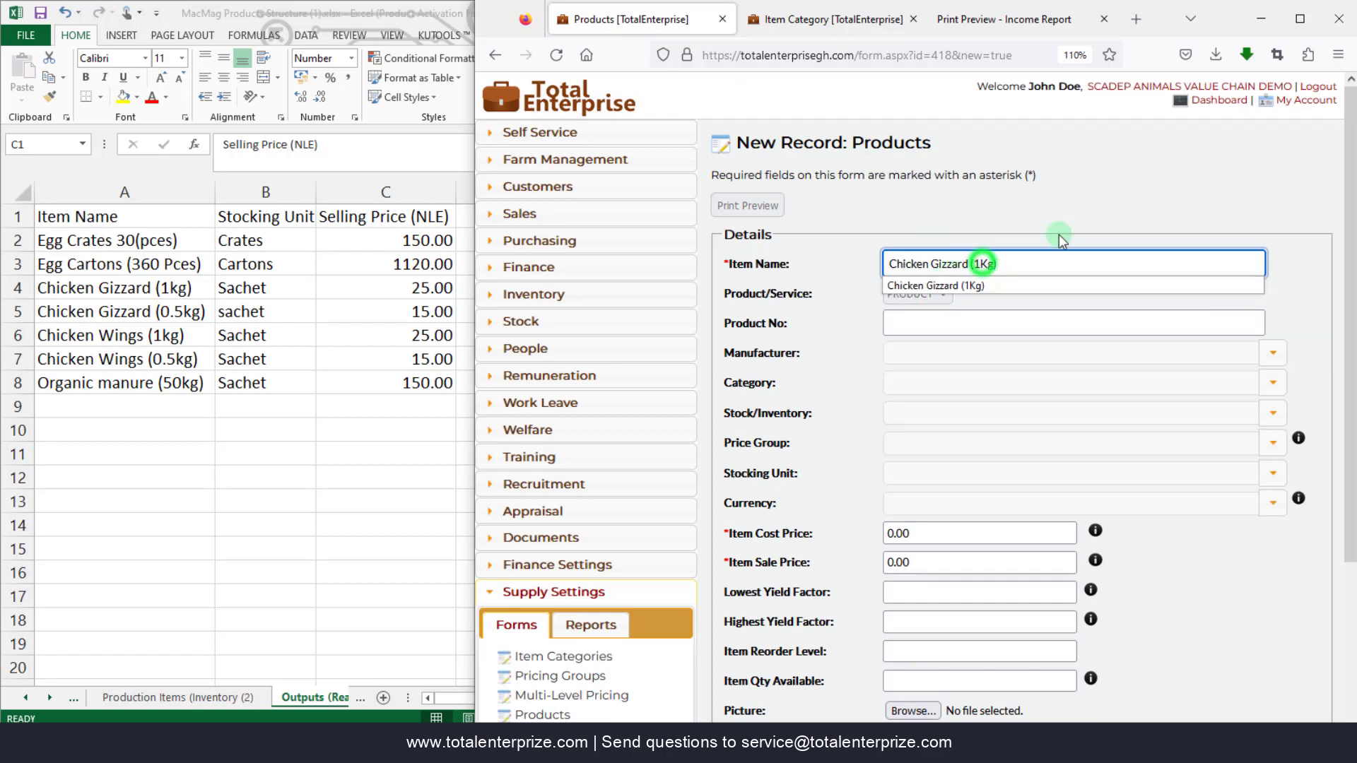
pyautogui.write('0.5')
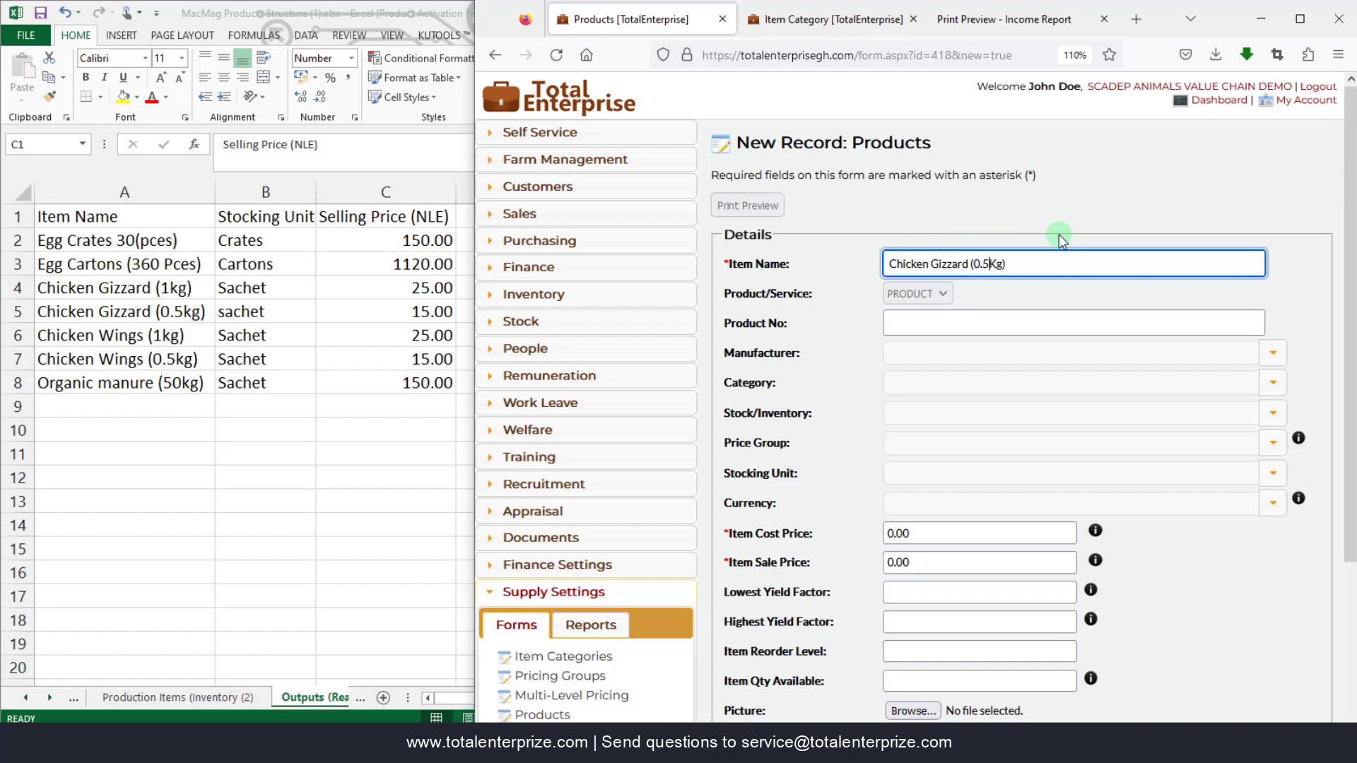
# - Set the category to Output Items and the type to STOCK
pyautogui.click(1270, 387)
pyautogui.write('out')
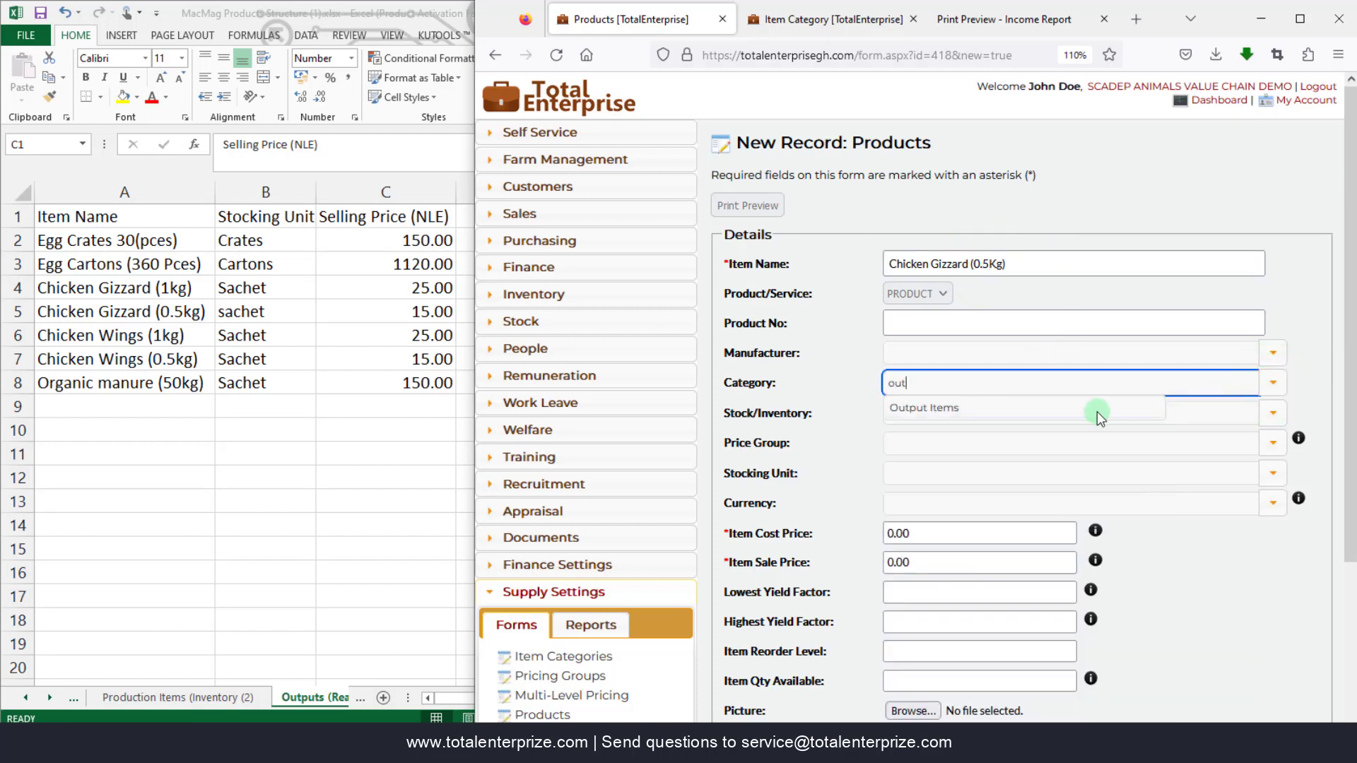
pyautogui.click(999, 410)
pyautogui.click(1272, 413)
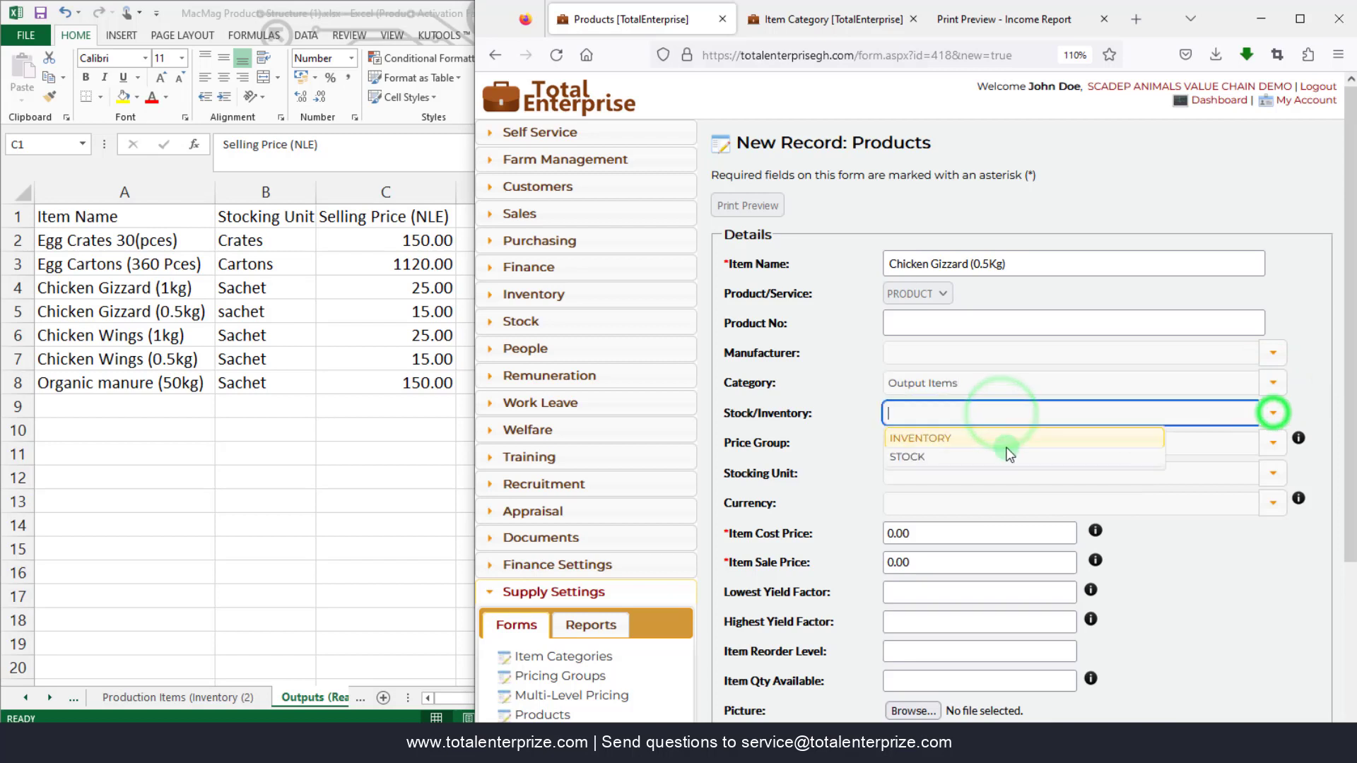
pyautogui.click(965, 460)
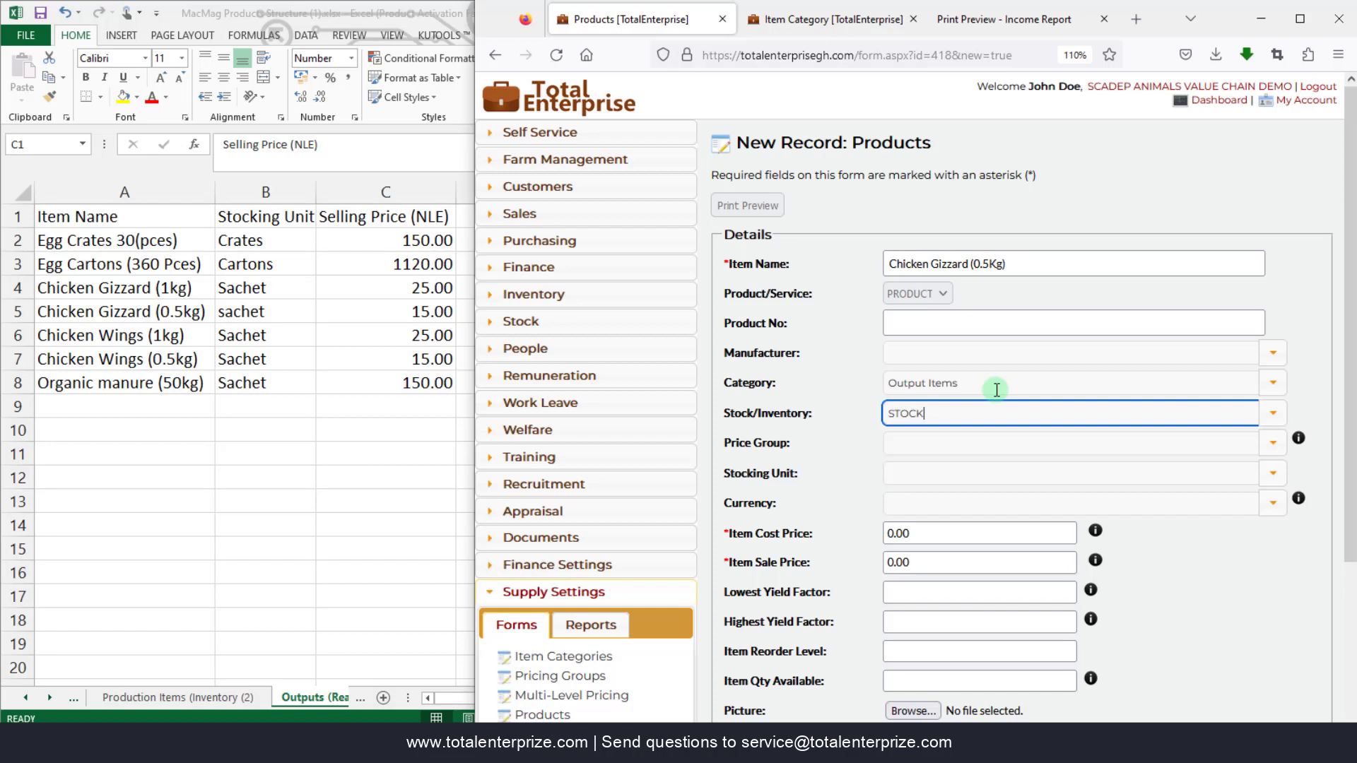
# - Set stocking unit Satchet and sale price 15.00, then Save & New
pyautogui.click(1269, 475)
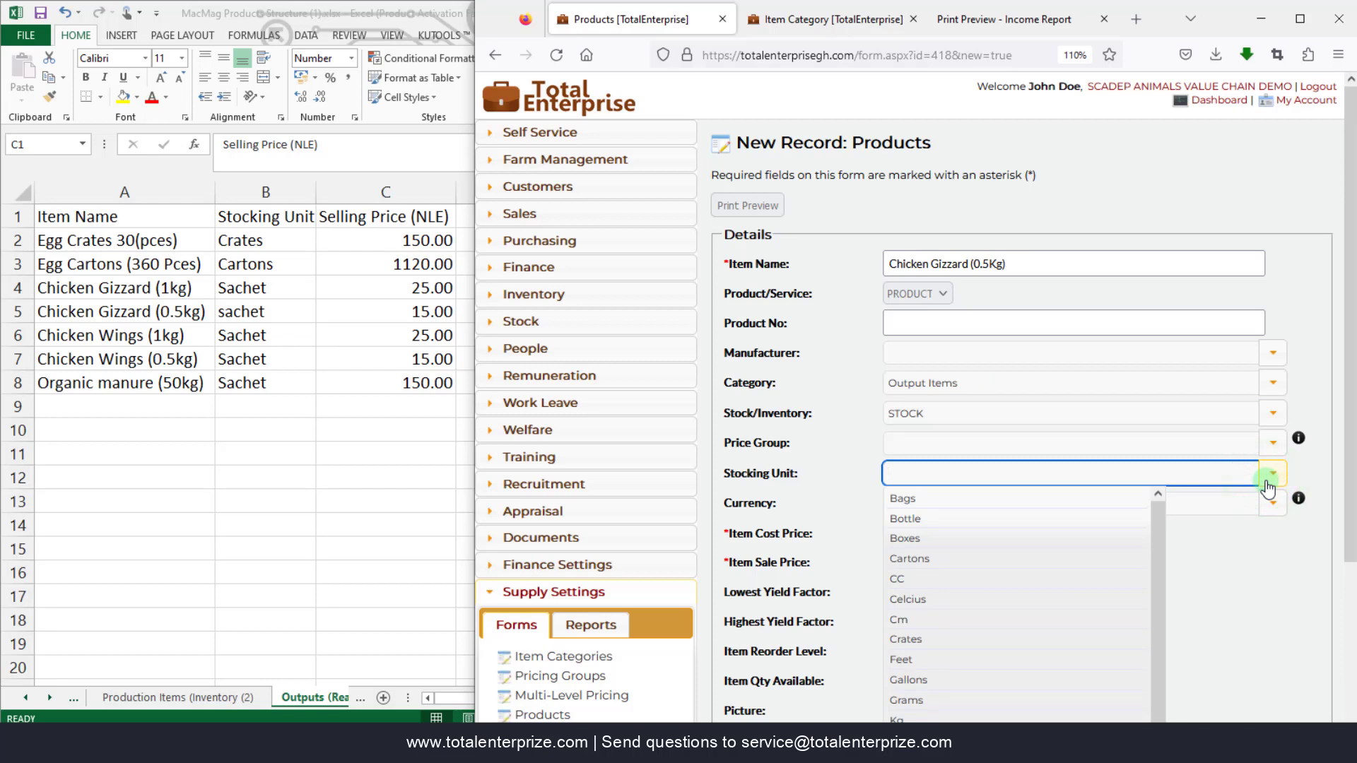
pyautogui.write('sat')
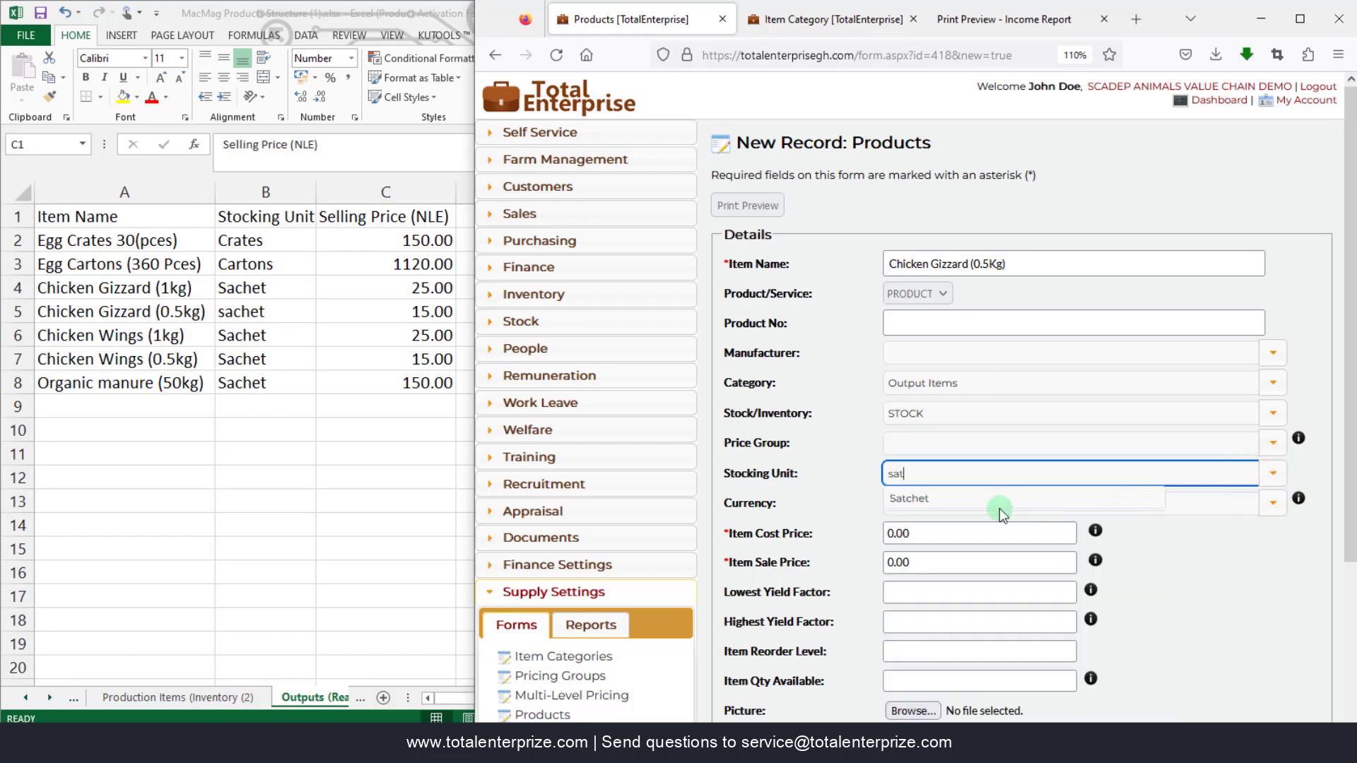
pyautogui.click(989, 498)
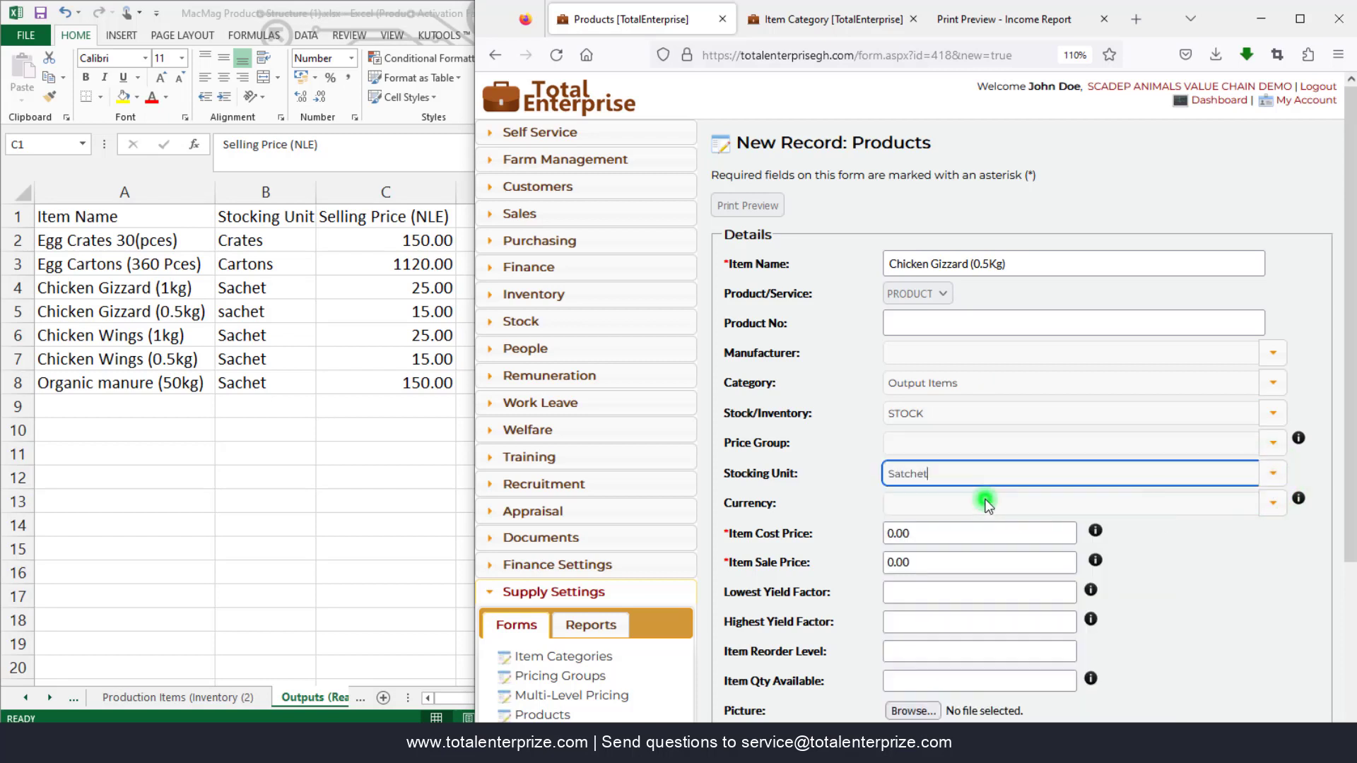
pyautogui.click(934, 563)
pyautogui.write('15.')
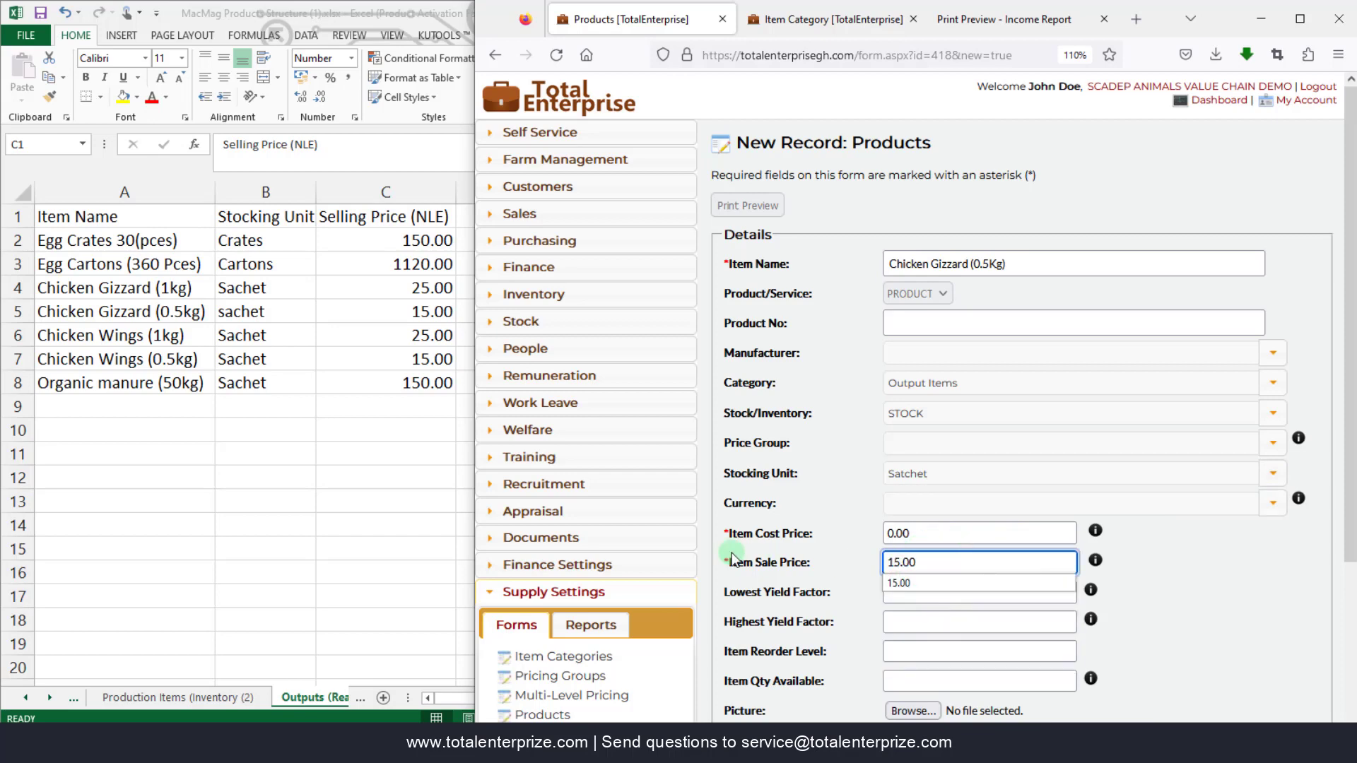
pyautogui.write('00')
pyautogui.scroll(-3, 752, 607)
pyautogui.click(790, 665)
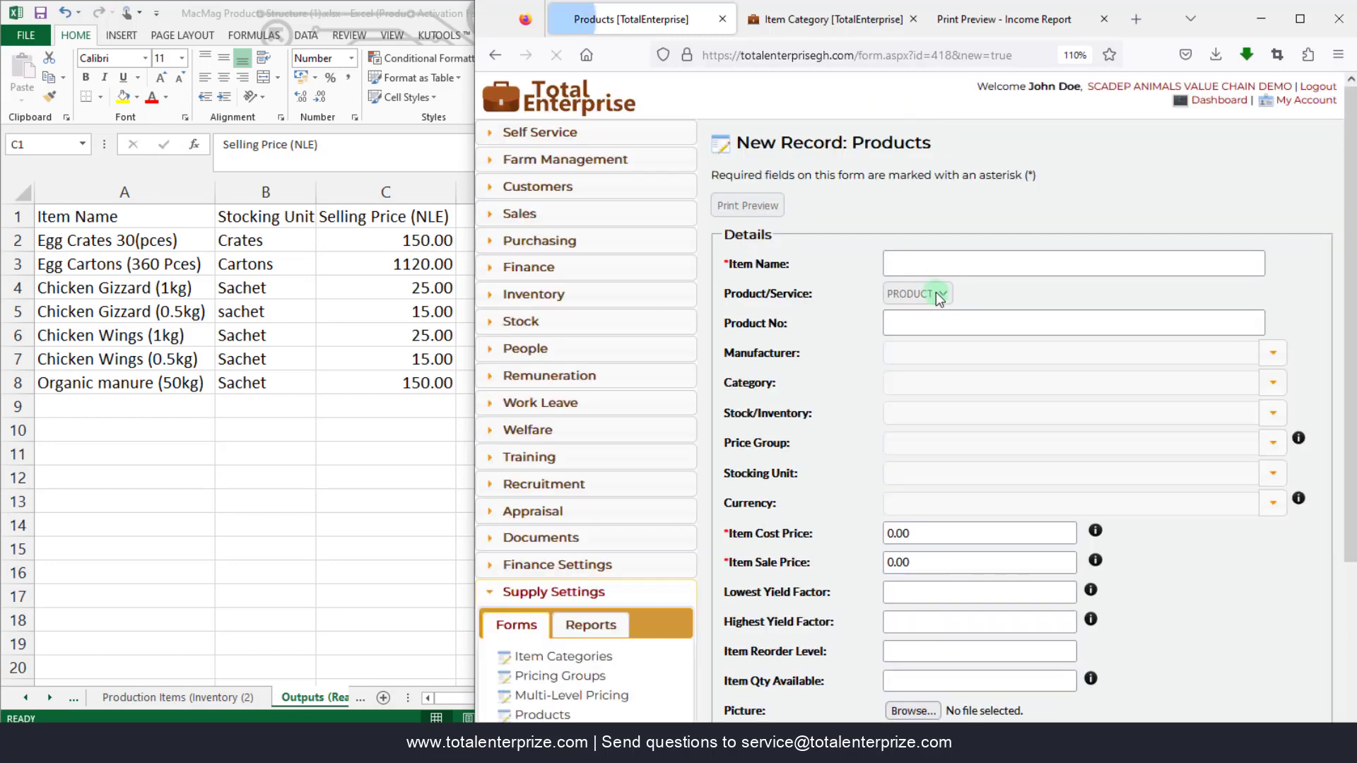
pyautogui.click(934, 264)
# - Enter Chicken Wings (1Kg) with category Output Items and type STOCK
pyautogui.write('Chicken Wings (1Kg')
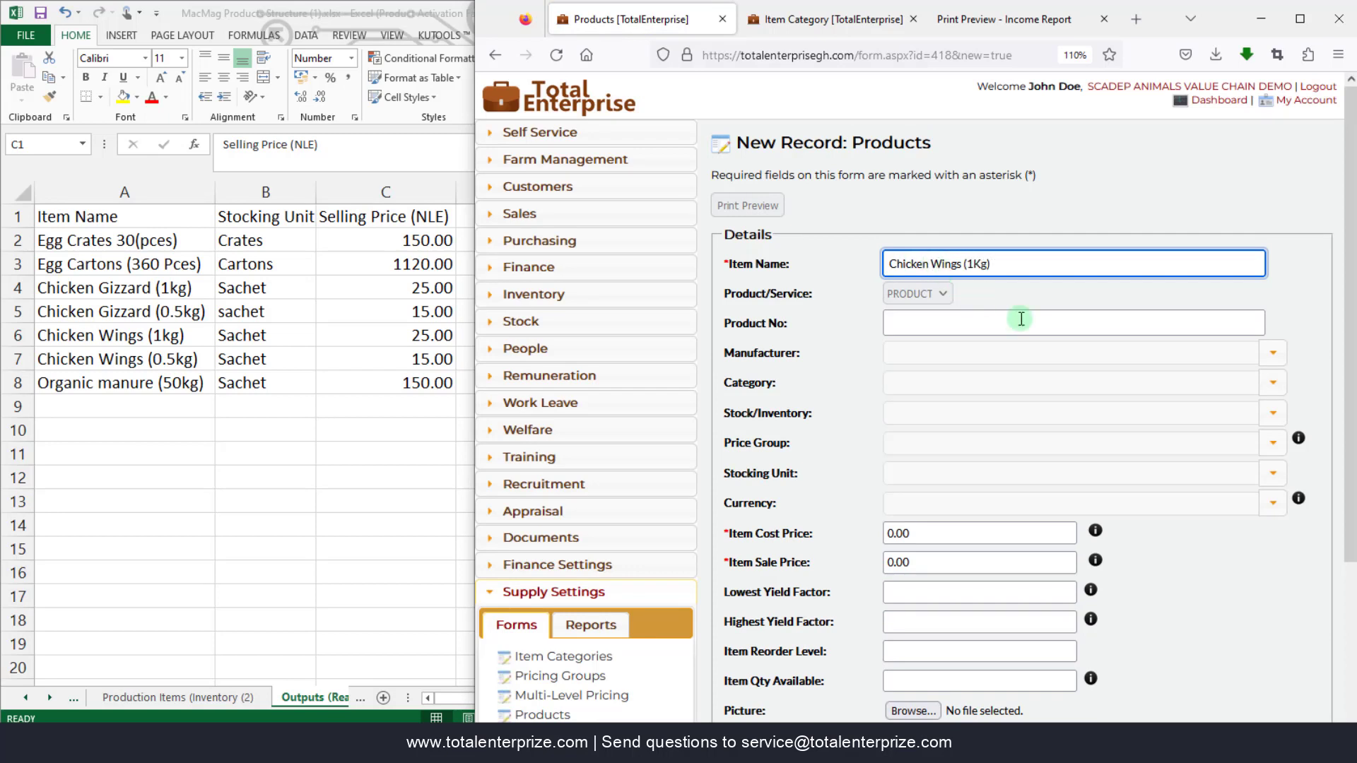
pyautogui.click(1272, 384)
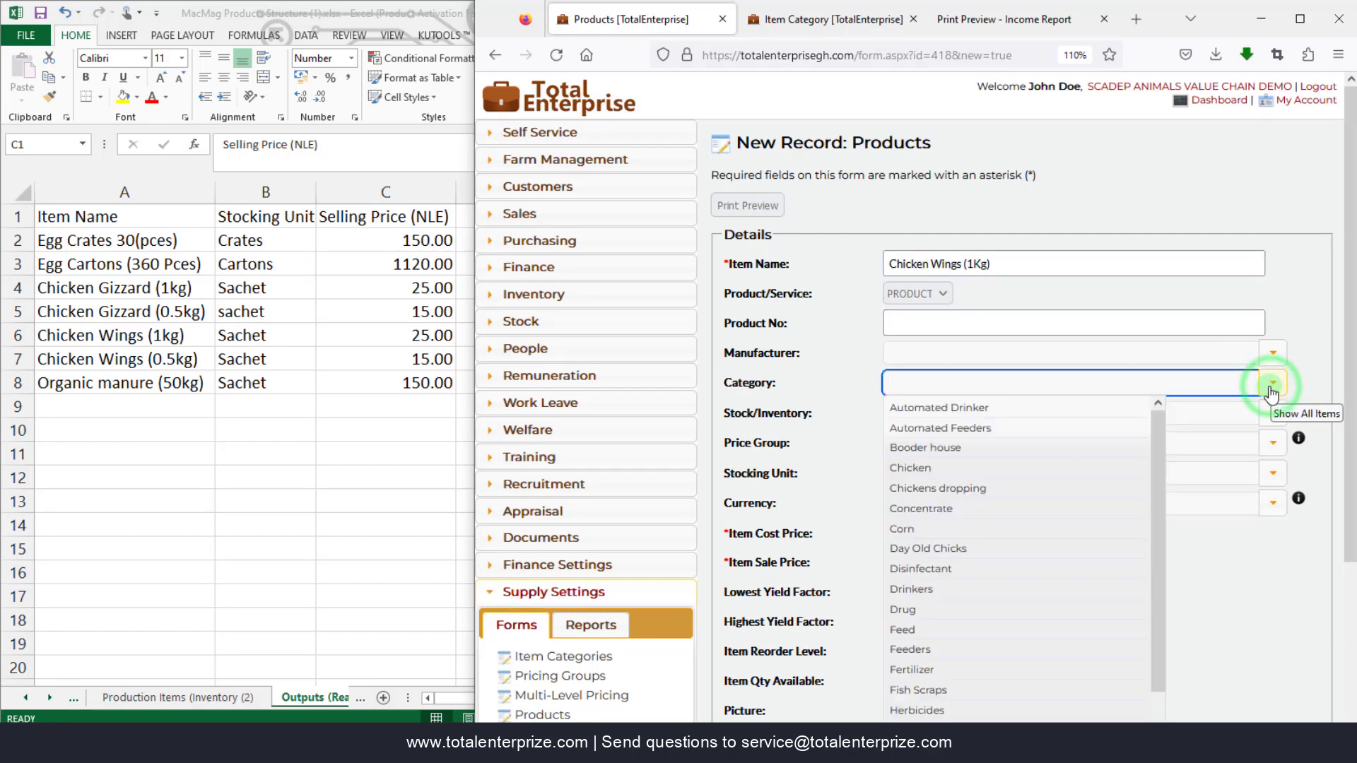
pyautogui.write('out')
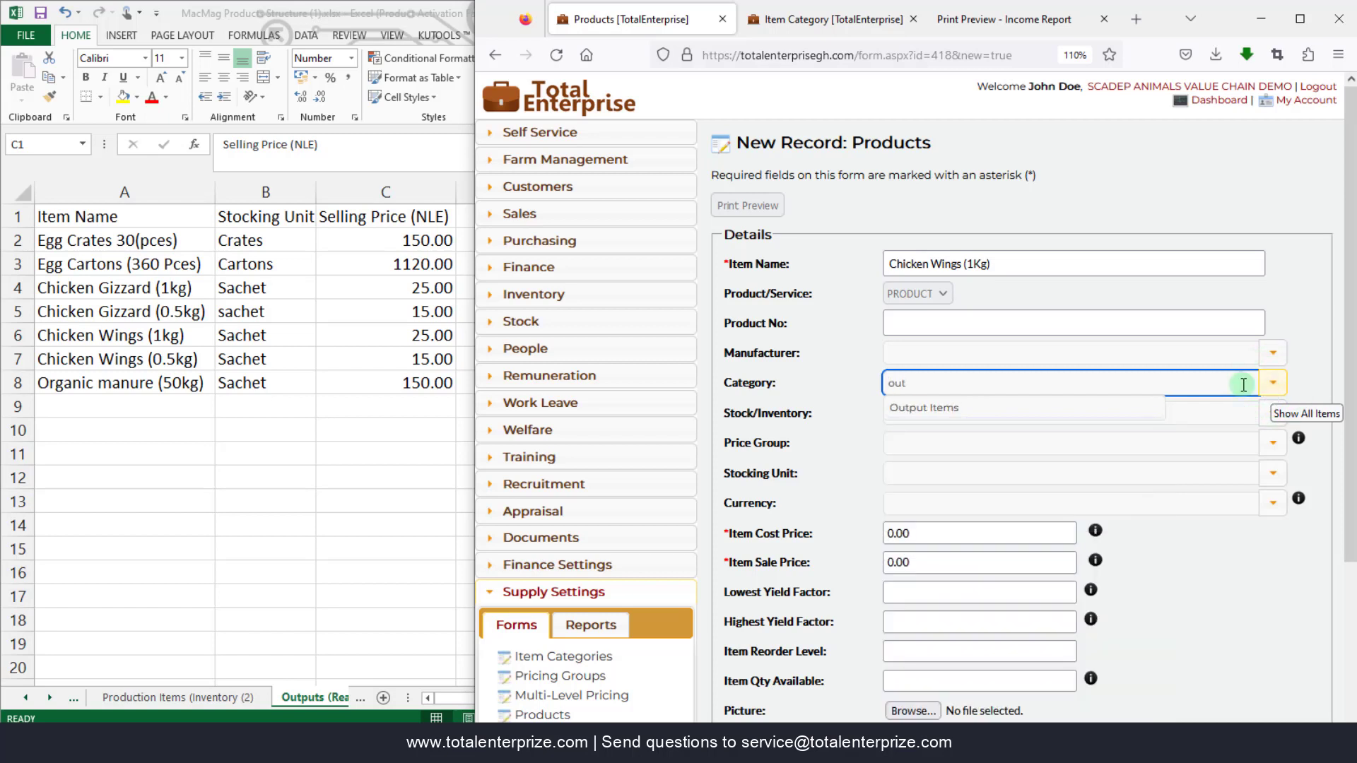
pyautogui.click(972, 407)
pyautogui.click(1272, 413)
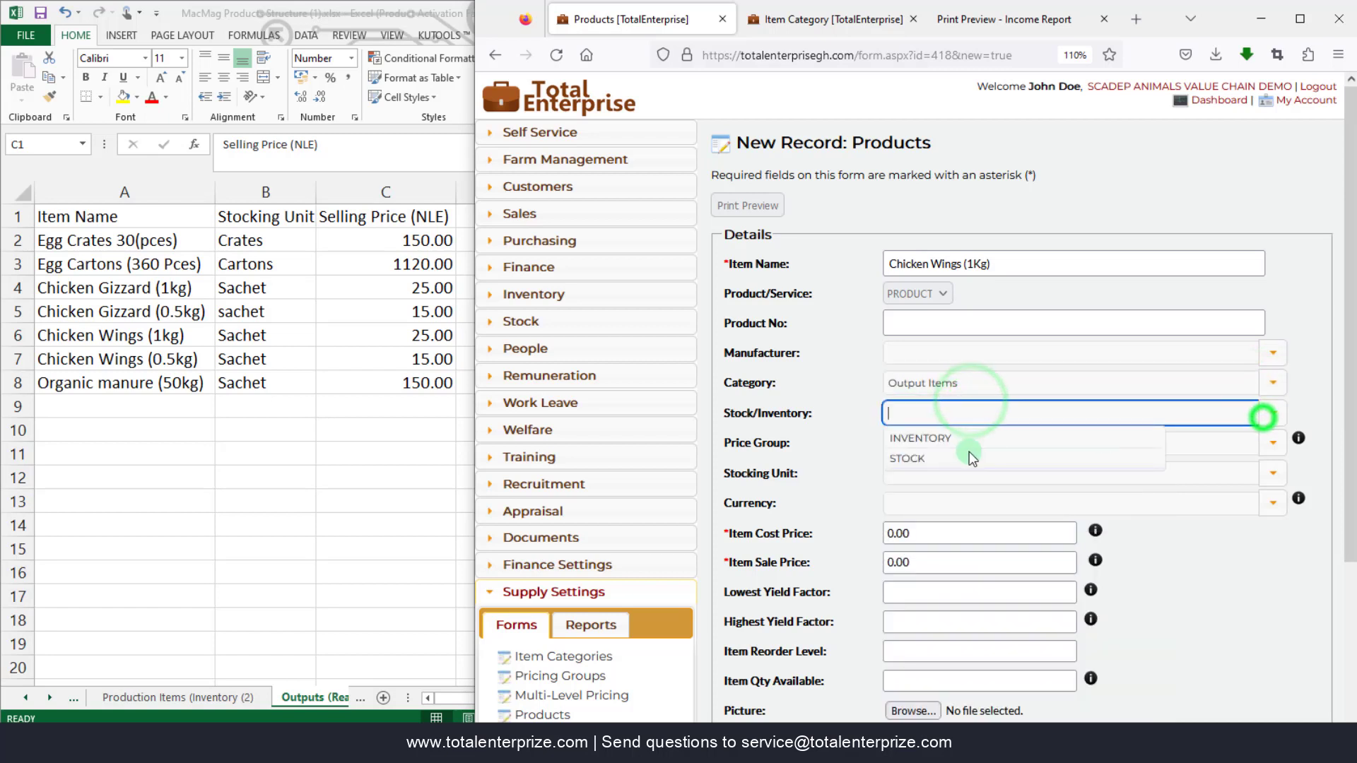
pyautogui.click(954, 454)
# - Set stocking unit Satchet and sale price 25.00, then Save & New
pyautogui.click(1272, 474)
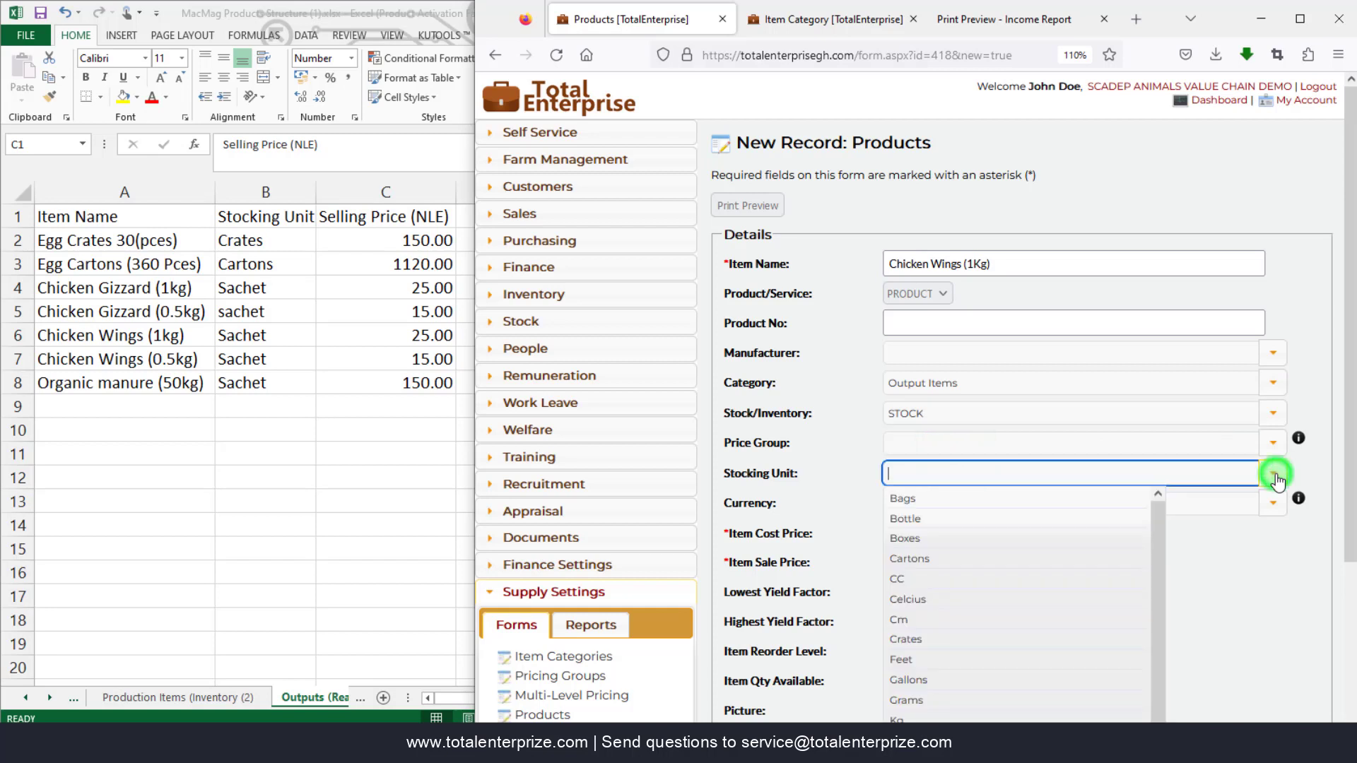
pyautogui.write('satc')
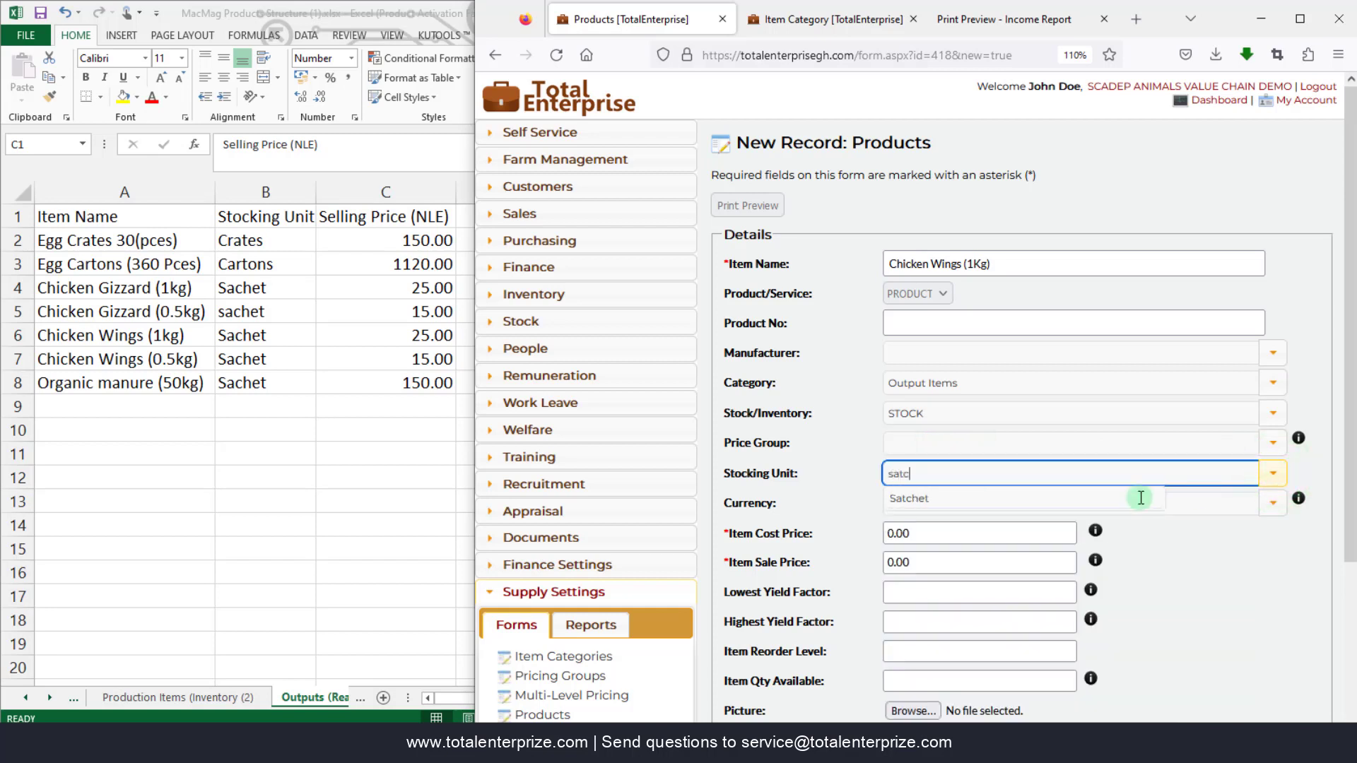
pyautogui.click(981, 498)
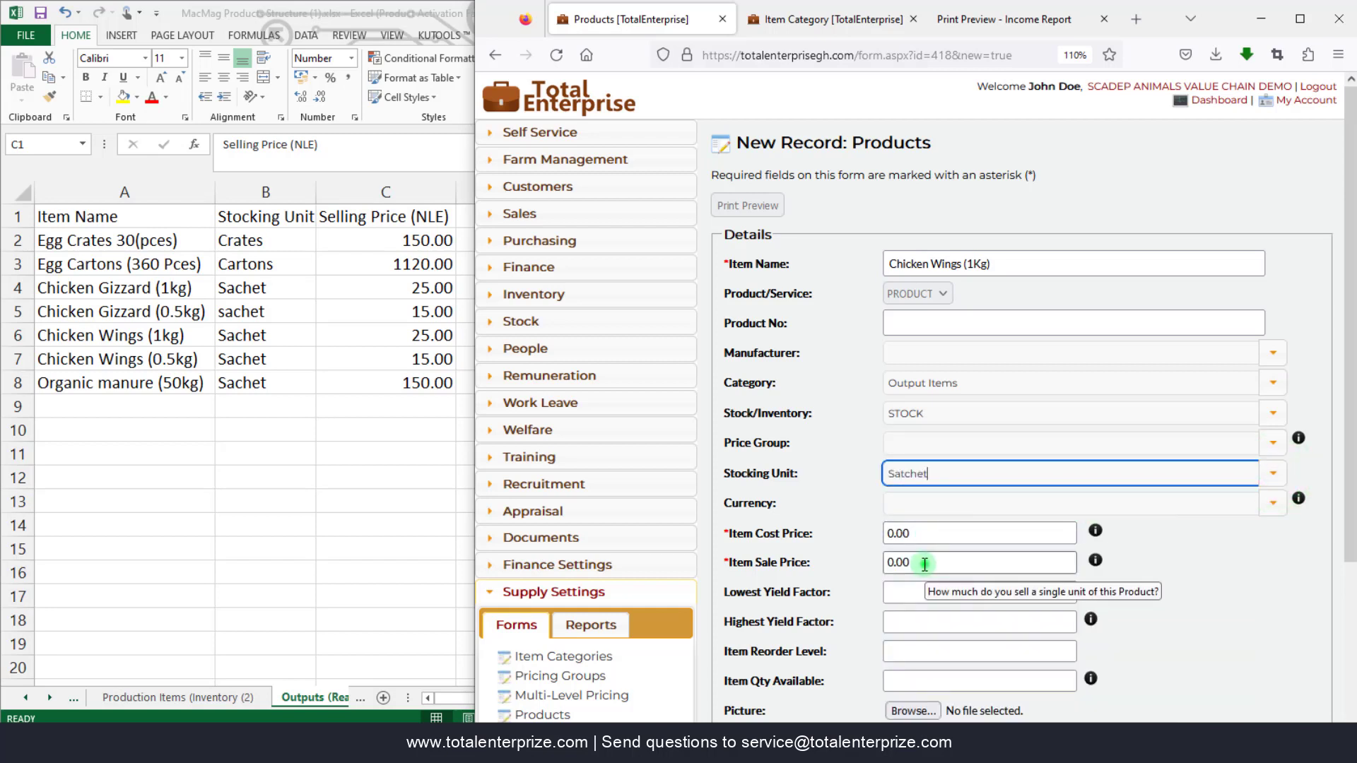
pyautogui.click(922, 561)
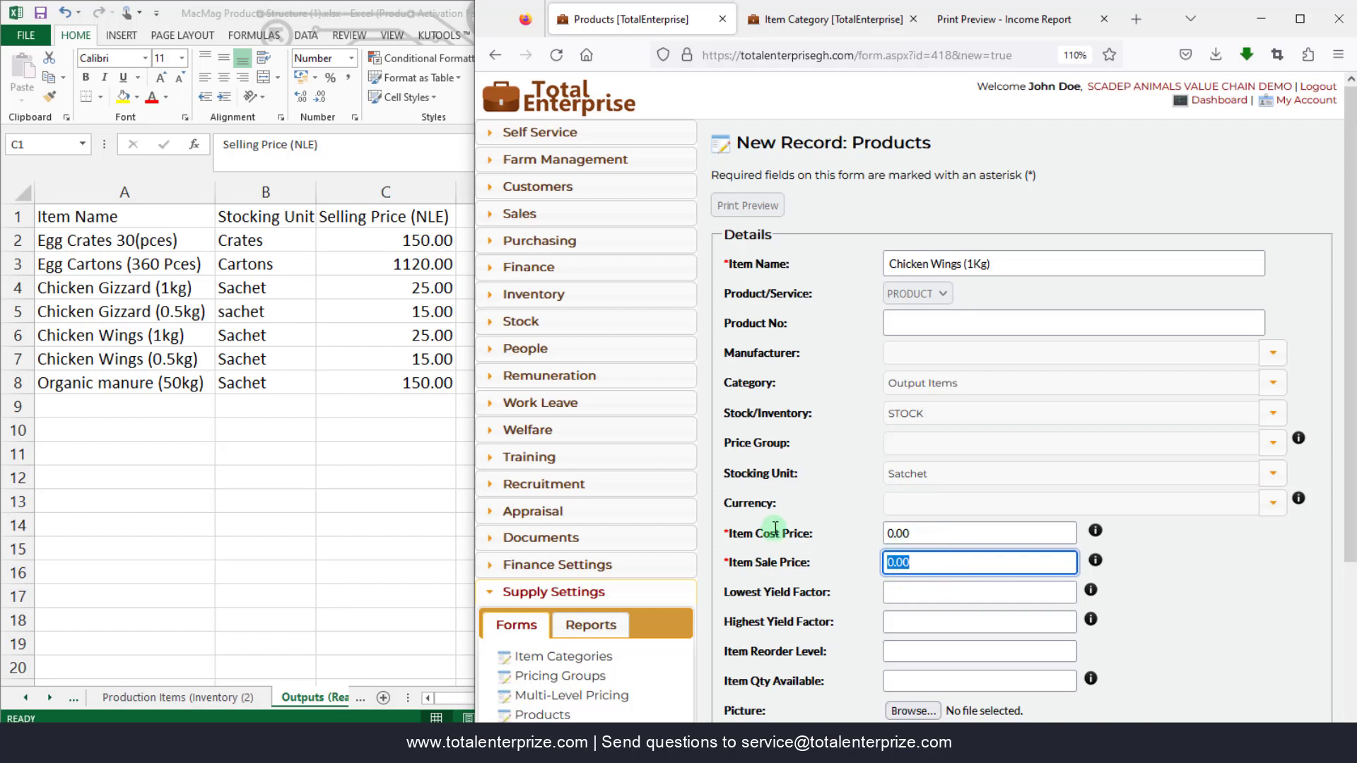
pyautogui.write('25.')
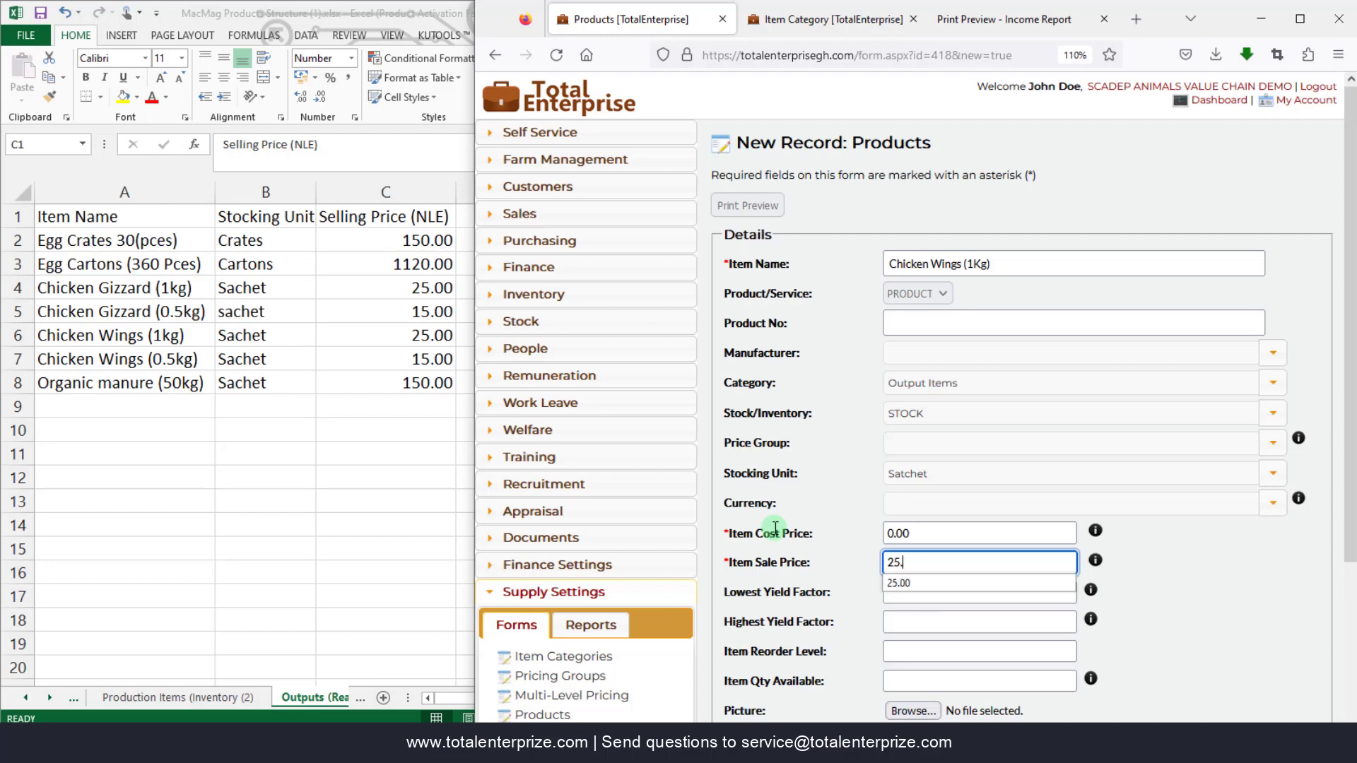
pyautogui.write('00')
pyautogui.scroll(-3, 805, 498)
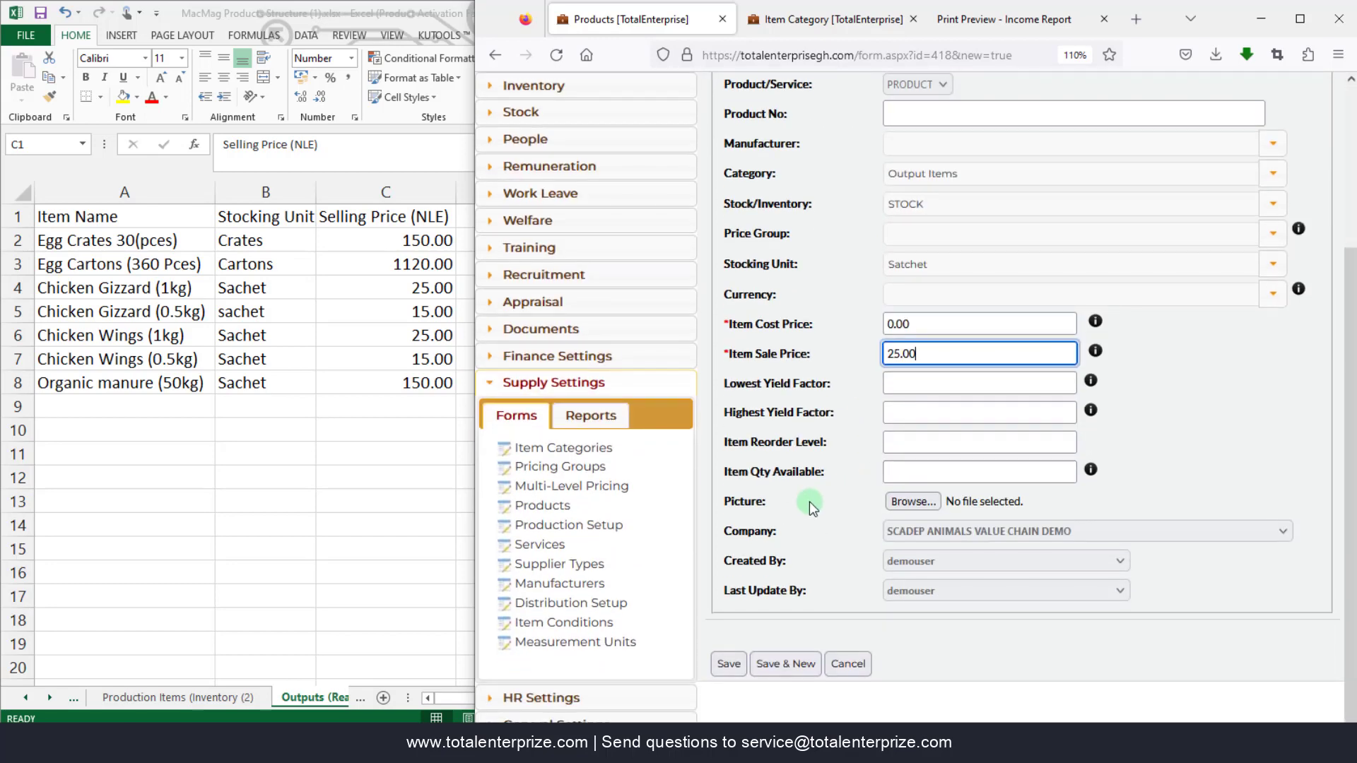
pyautogui.click(770, 664)
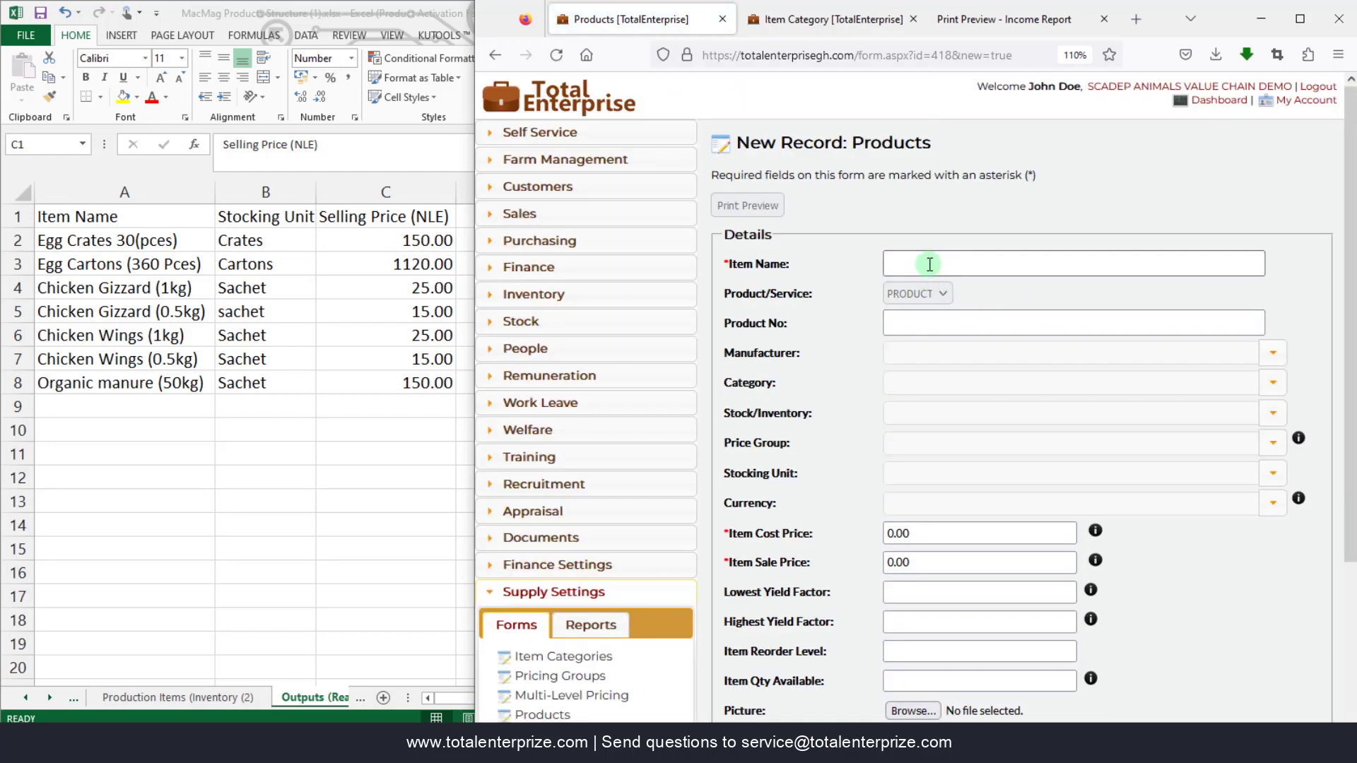
# - Enter a new item named Chicken Wings (0.5Kg) in the Output Items category as STOCK
pyautogui.click(948, 260)
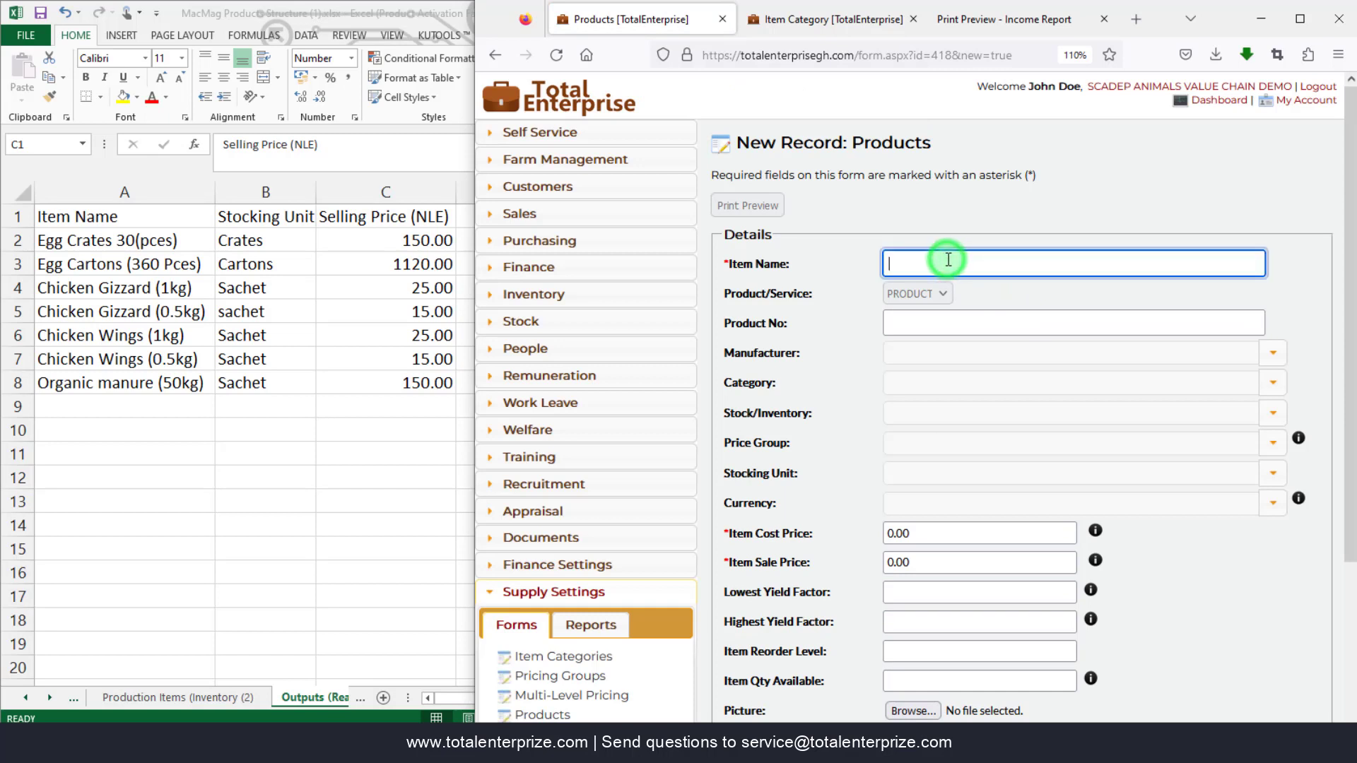
pyautogui.write('Chicken Wings')
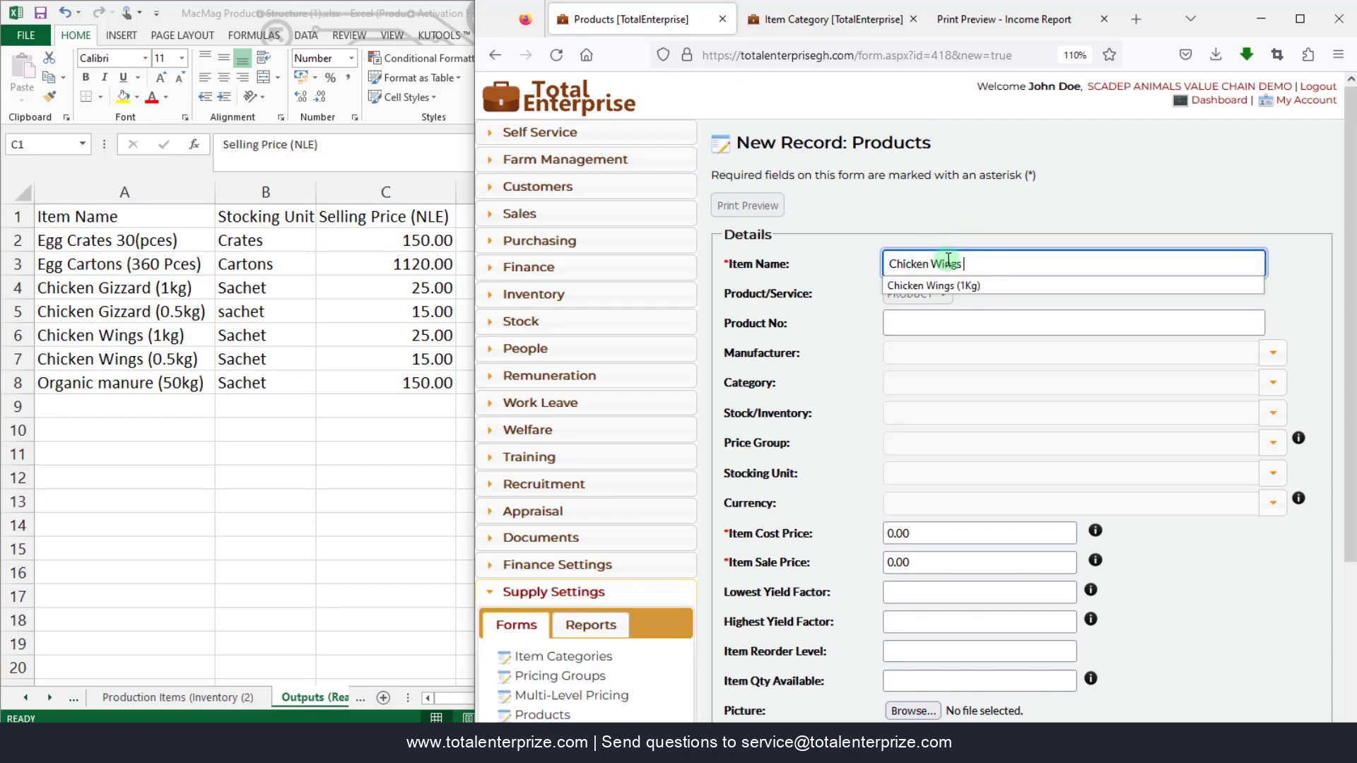
pyautogui.write('(0.5Kg')
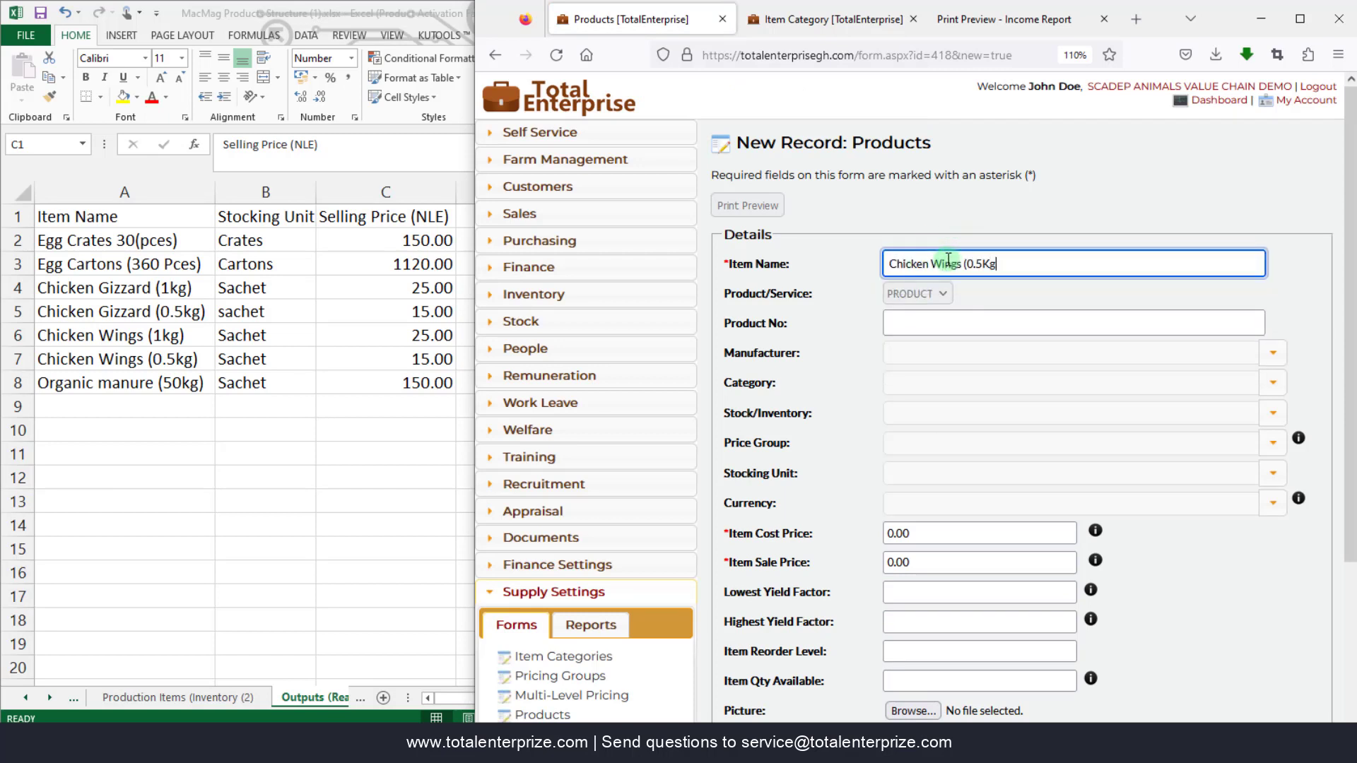
pyautogui.write(')')
pyautogui.press('Tab')
pyautogui.press('Tab')
pyautogui.press('Tab')
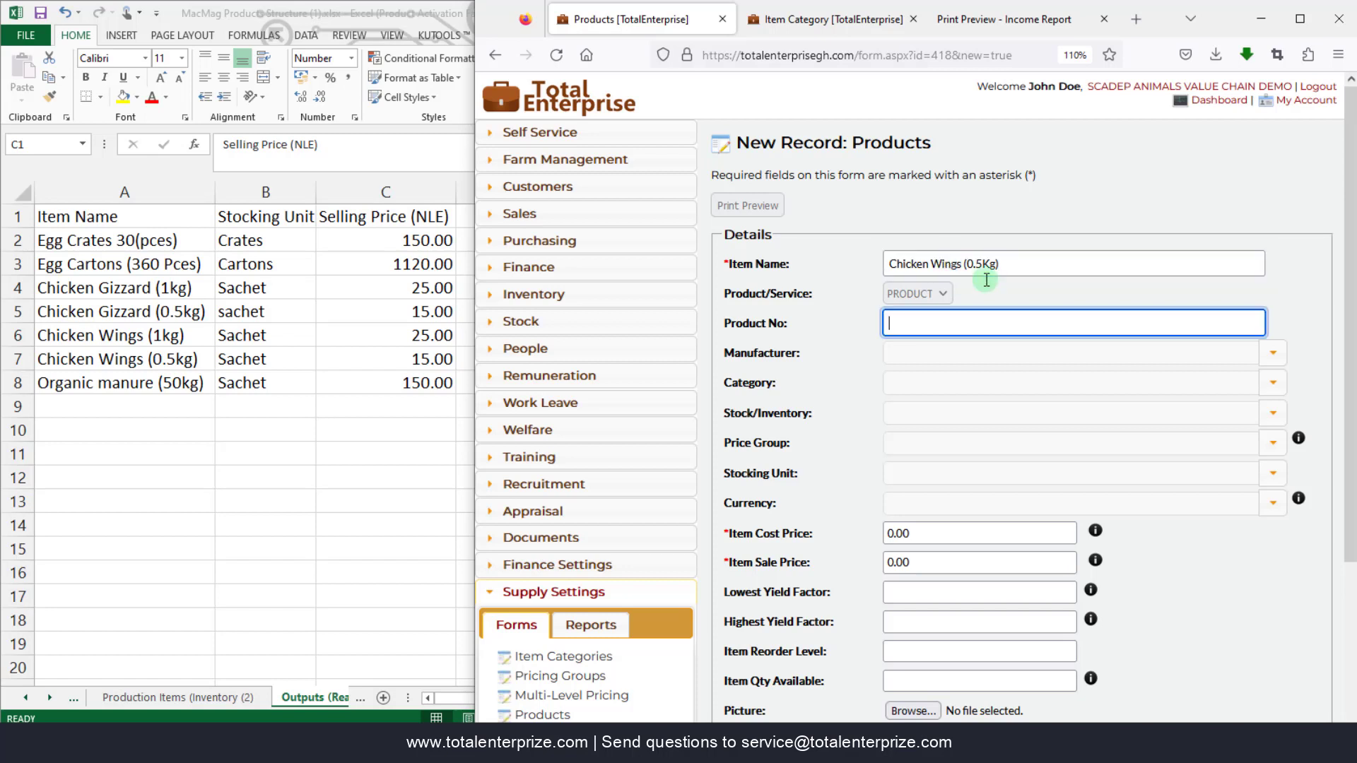
pyautogui.write('out')
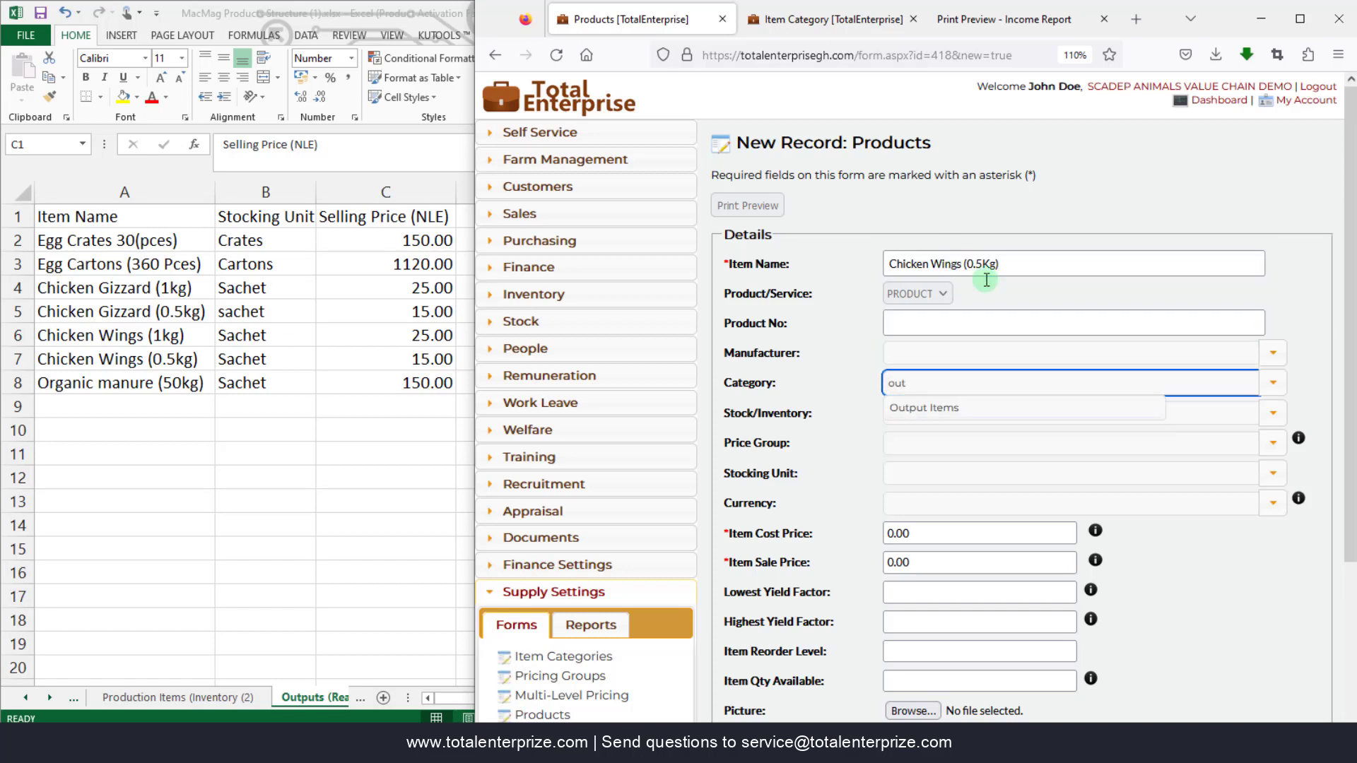
pyautogui.press('Tab')
pyautogui.write('st')
pyautogui.press('Tab')
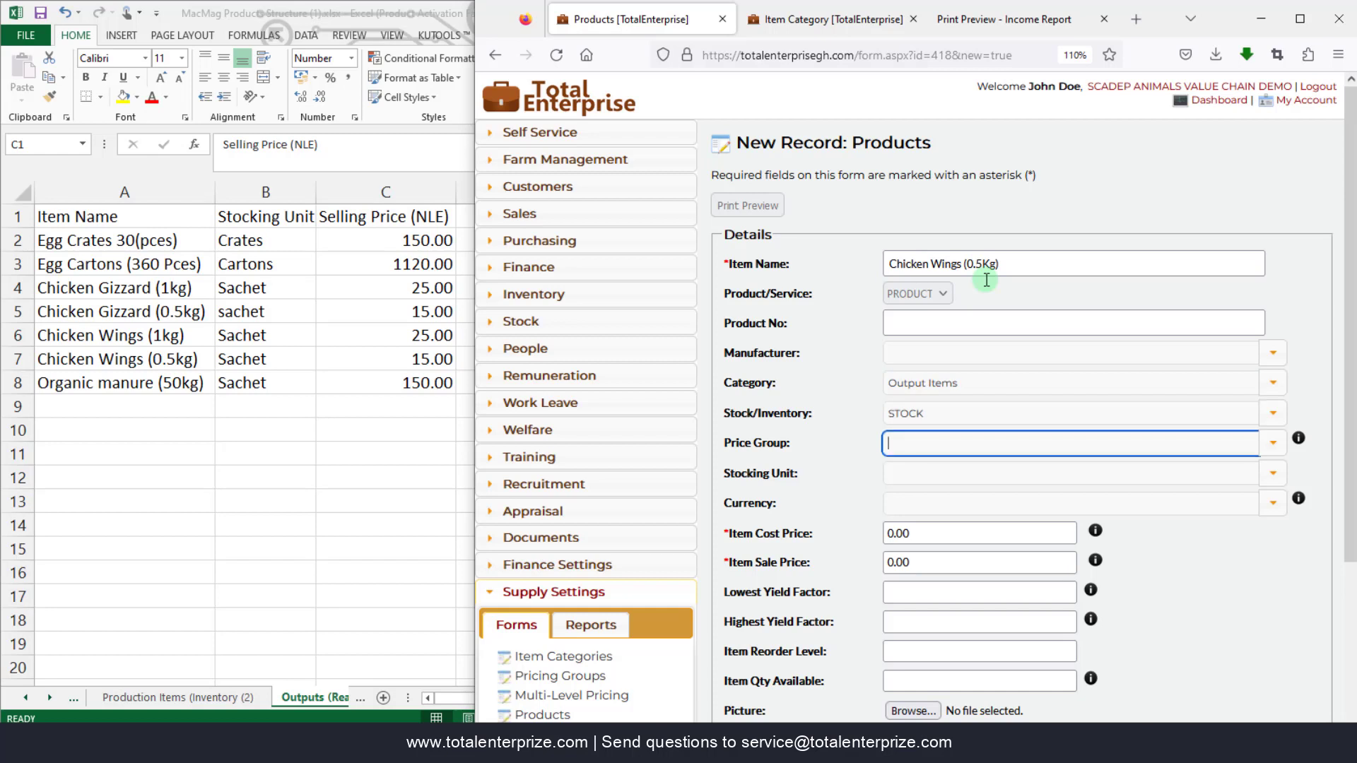
# - Give Chicken Wings (0.5Kg) Satchet units and a 15.00 sale price, then Save & New
pyautogui.press('Tab')
pyautogui.write('satchet')
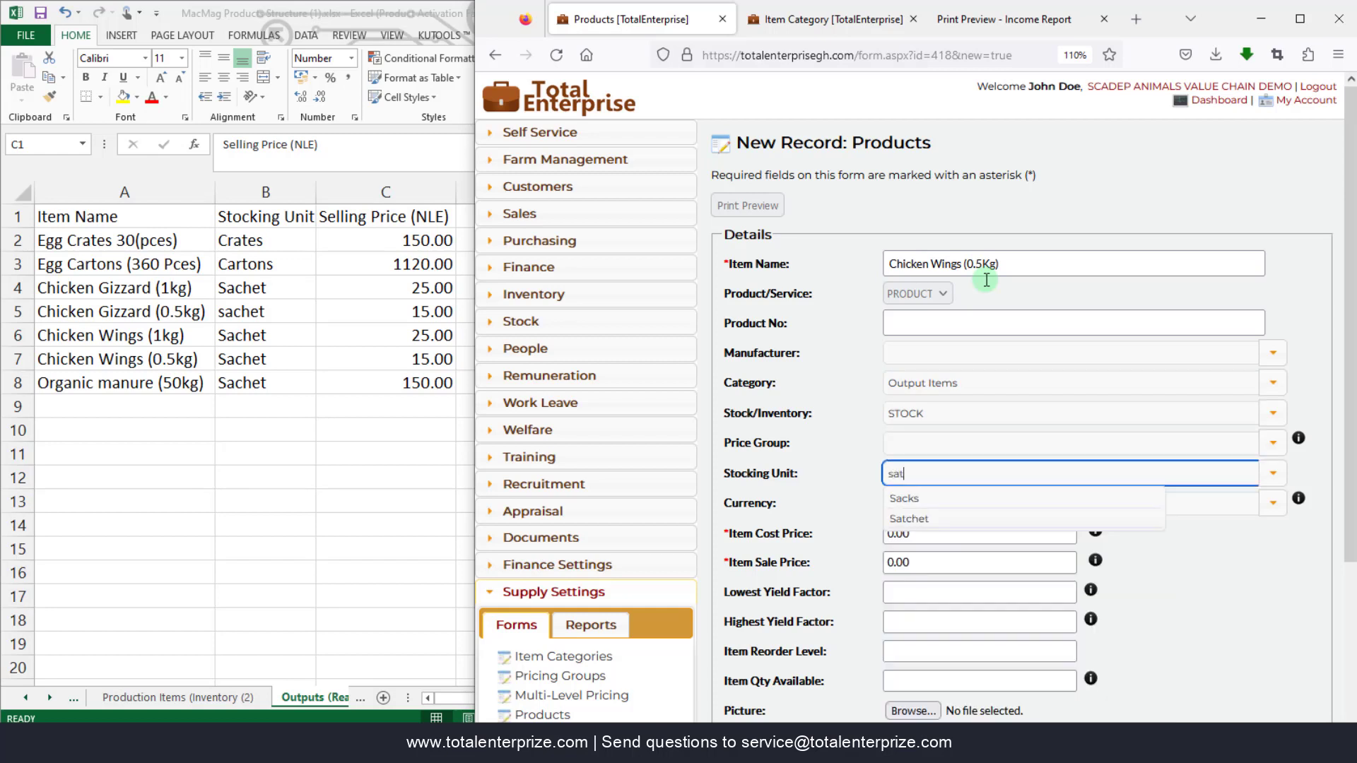
pyautogui.press('Tab')
pyautogui.press('Tab')
pyautogui.press('Tab')
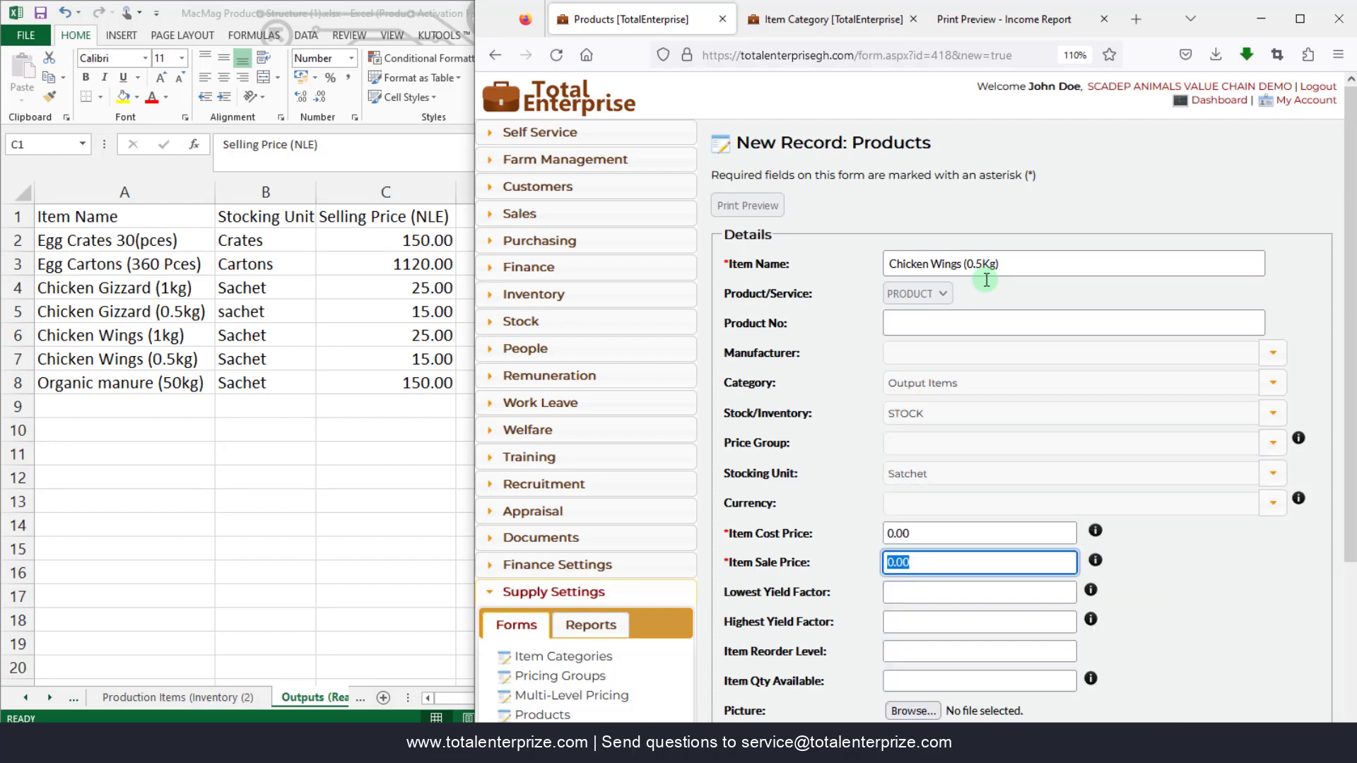
pyautogui.write('15.00')
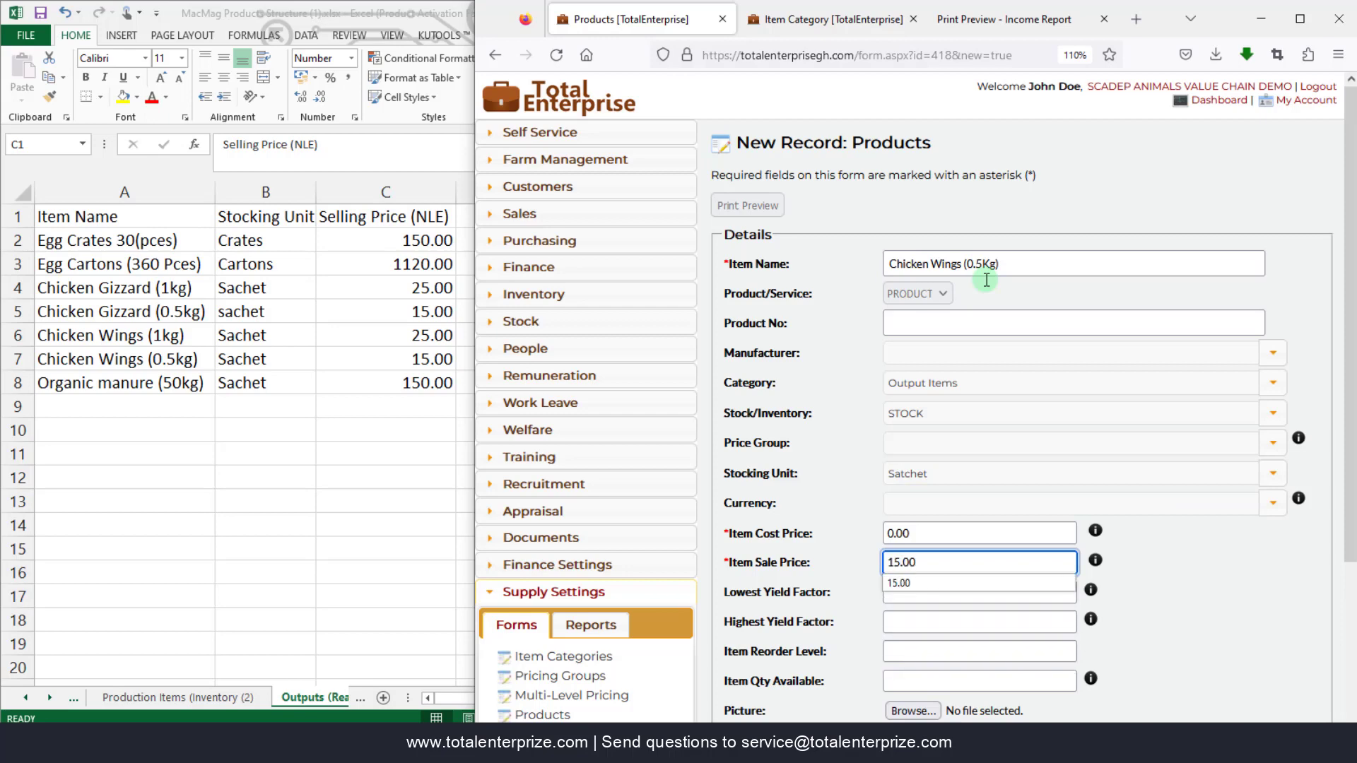
pyautogui.press('Tab')
pyautogui.scroll(-3, 988, 300)
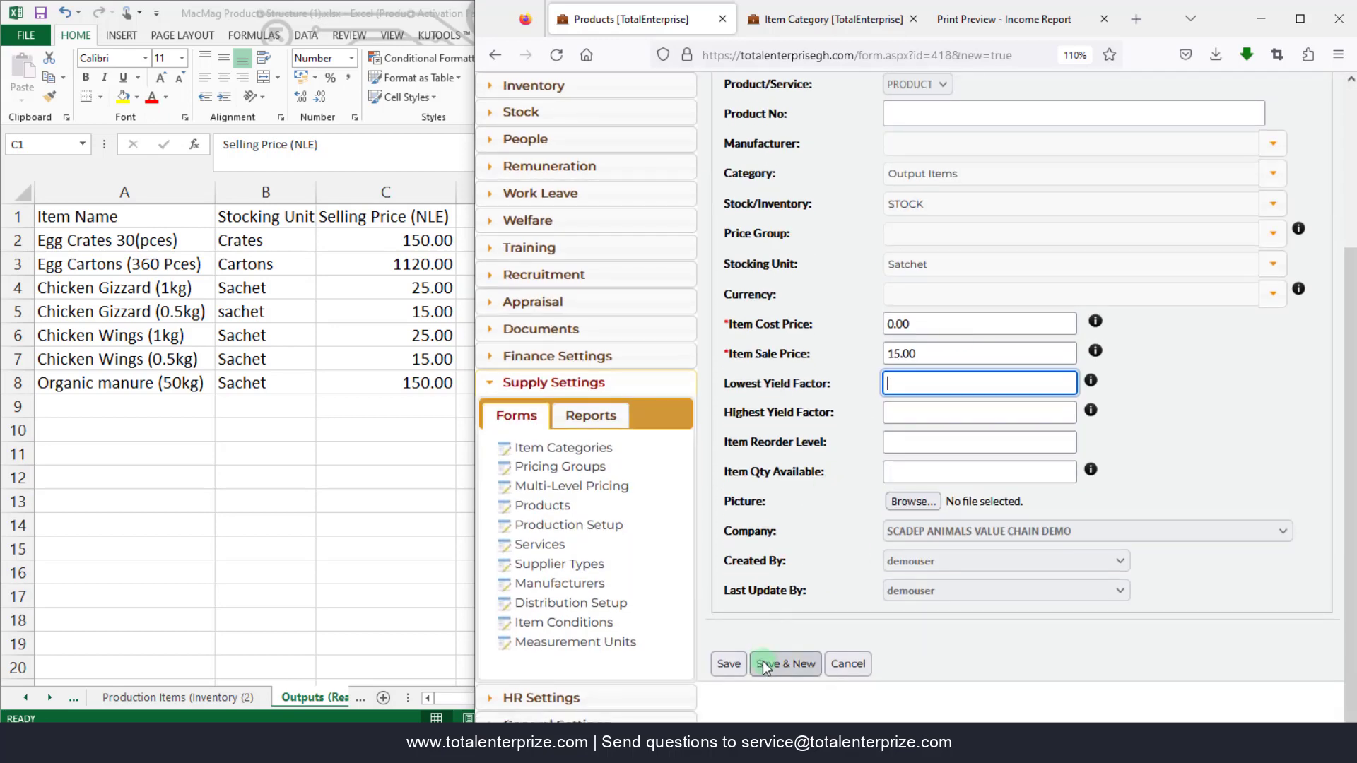
pyautogui.click(802, 663)
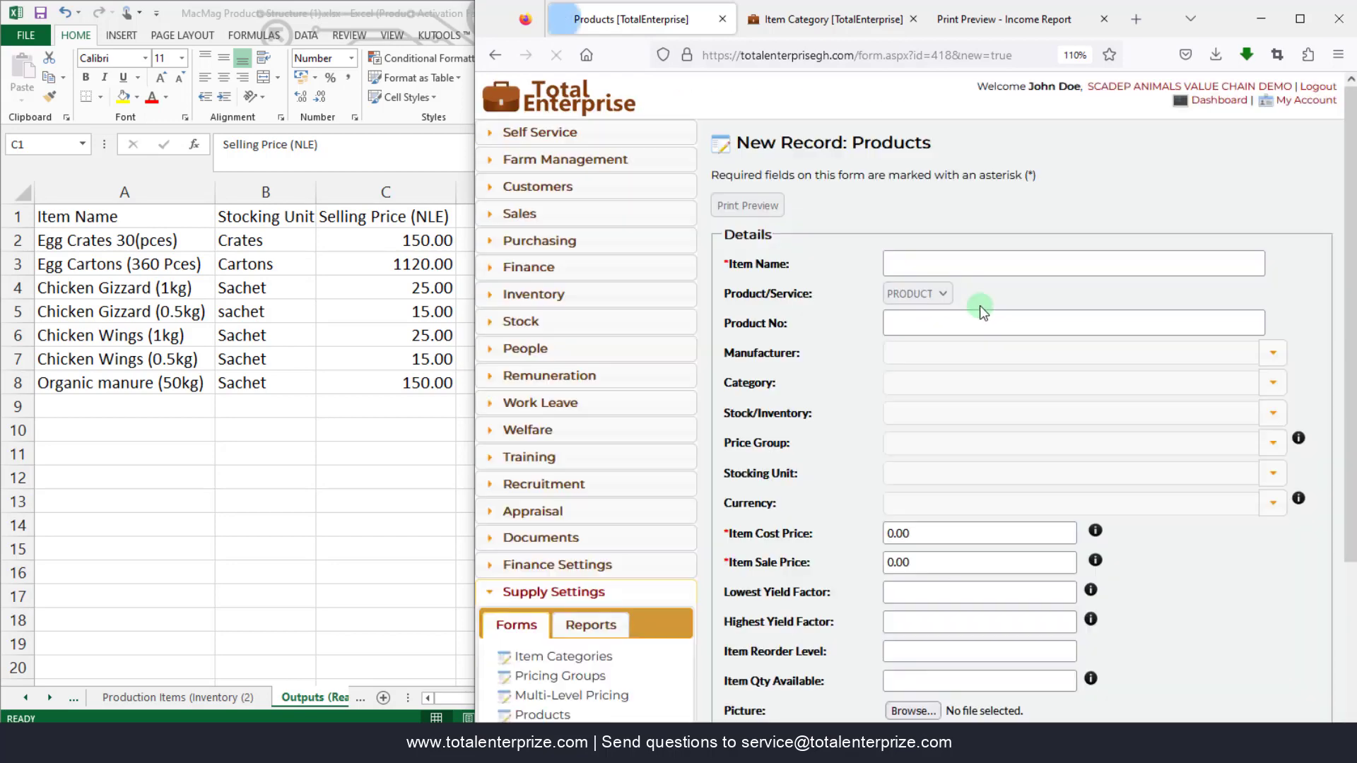
# - Enter a new item named Organic Manure (50Kg) in the Output Items category as STOCK
pyautogui.click(942, 260)
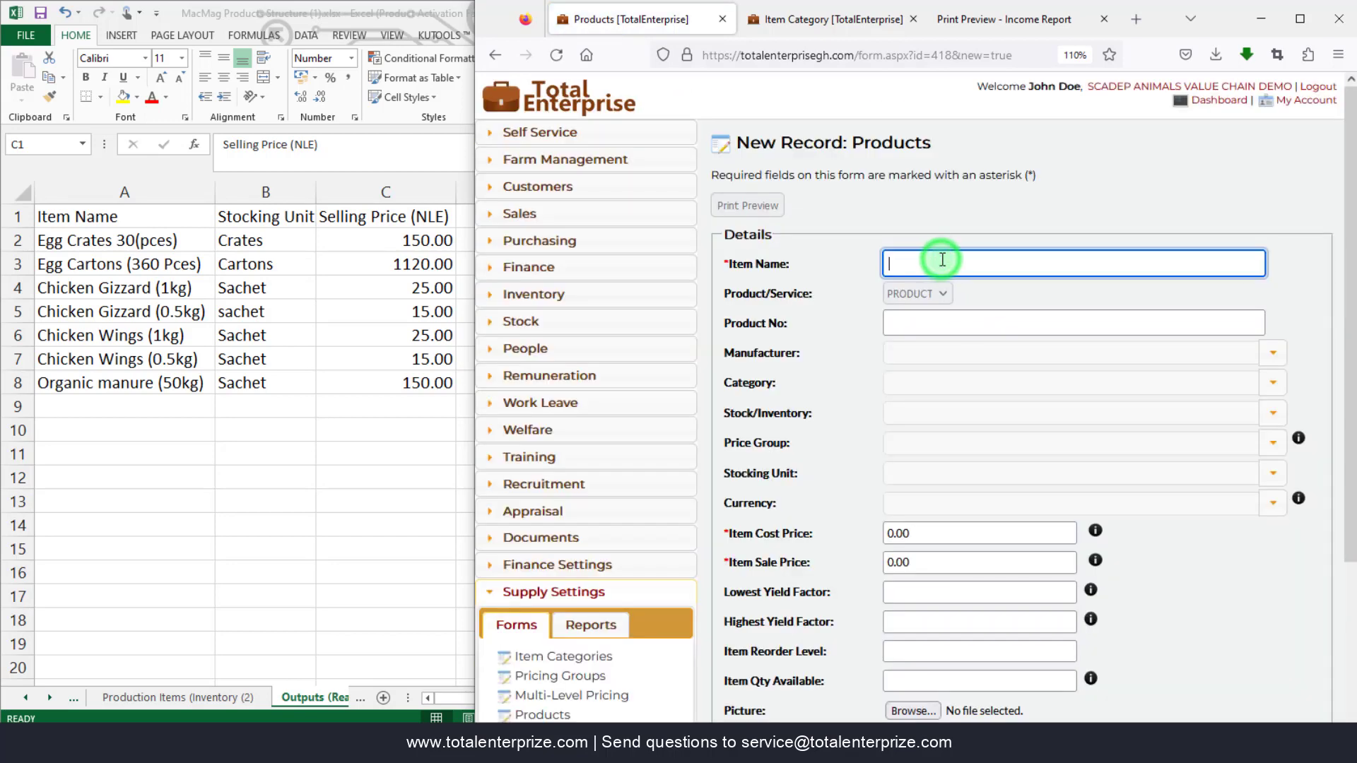
pyautogui.write('Organic ')
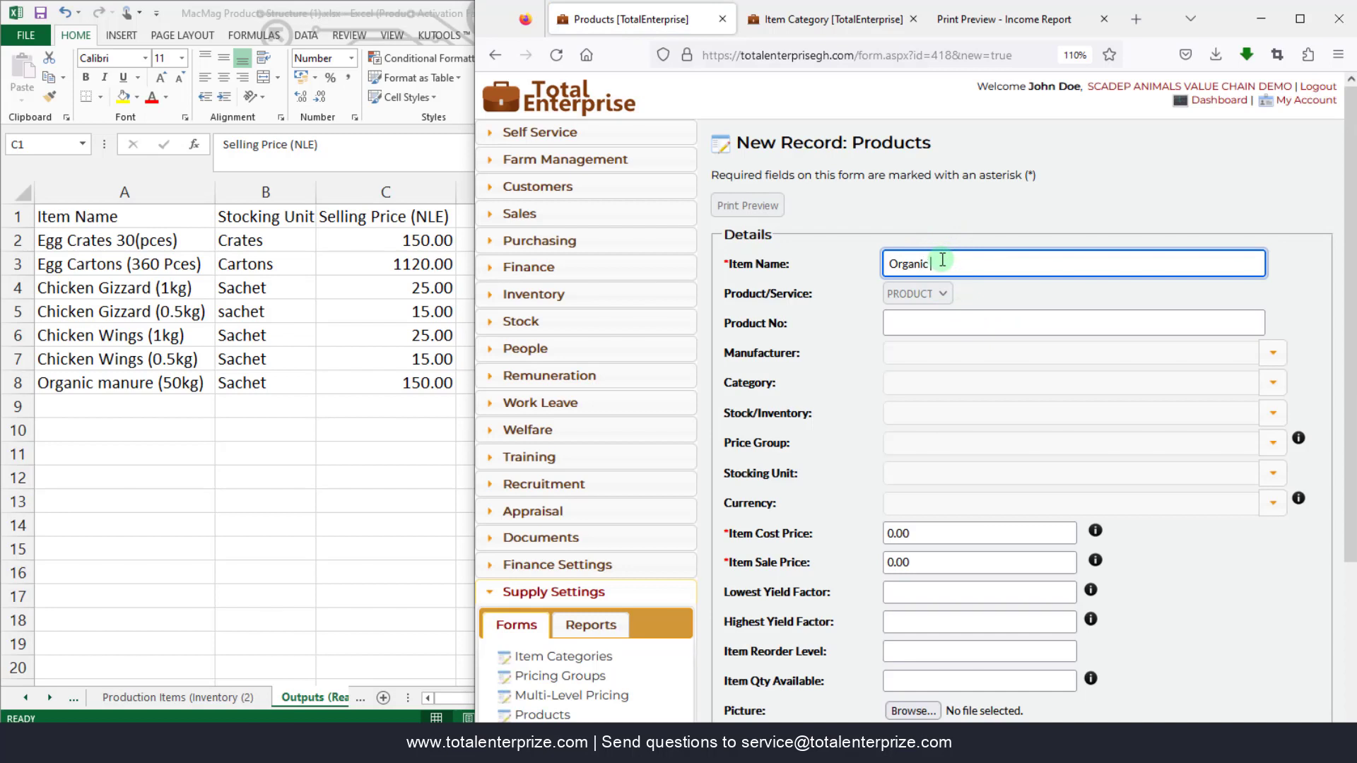
pyautogui.write('Manure (50Kg)')
pyautogui.press('Tab')
pyautogui.press('Tab')
pyautogui.press('Tab')
pyautogui.write('out')
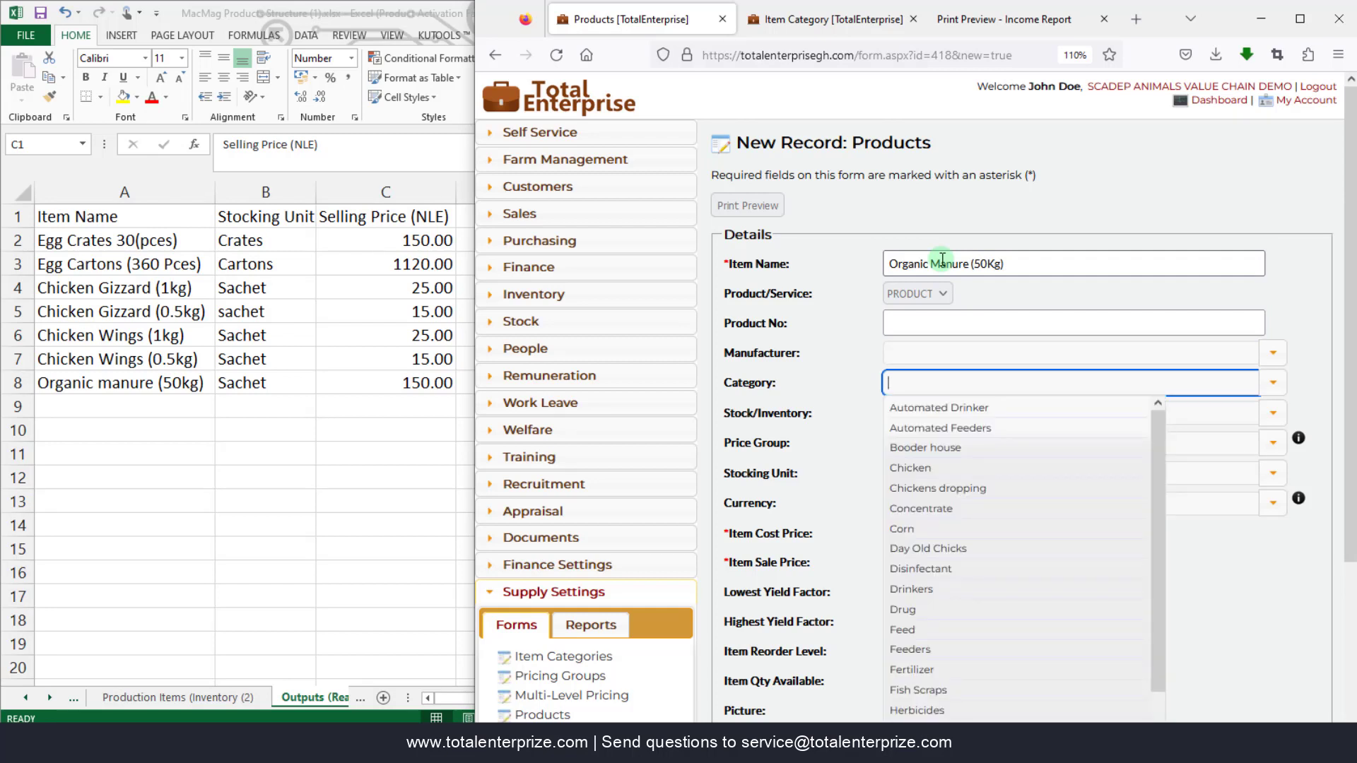
pyautogui.press('Tab')
pyautogui.write('st')
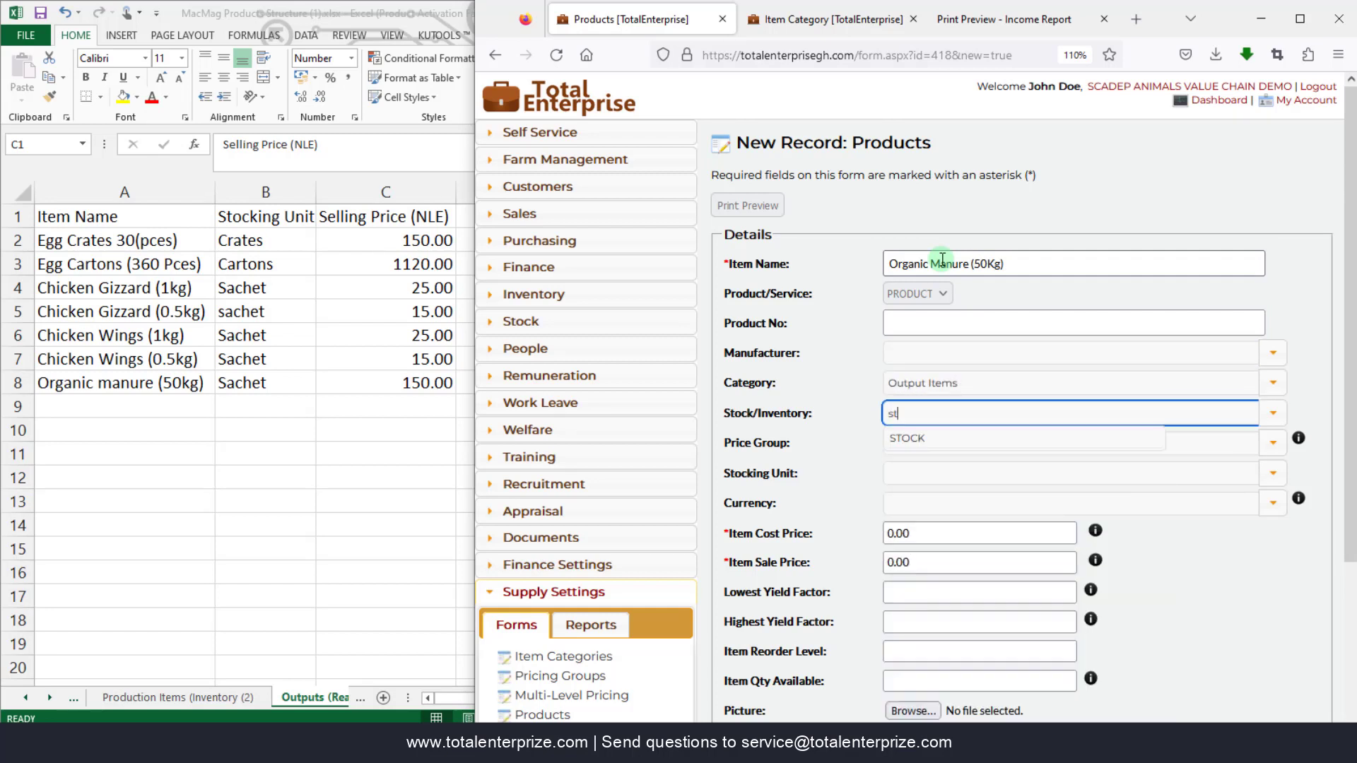
pyautogui.press('Tab')
# - Give Organic Manure (50Kg) Satchet units and a 150.00 sale price, then save it
pyautogui.press('Tab')
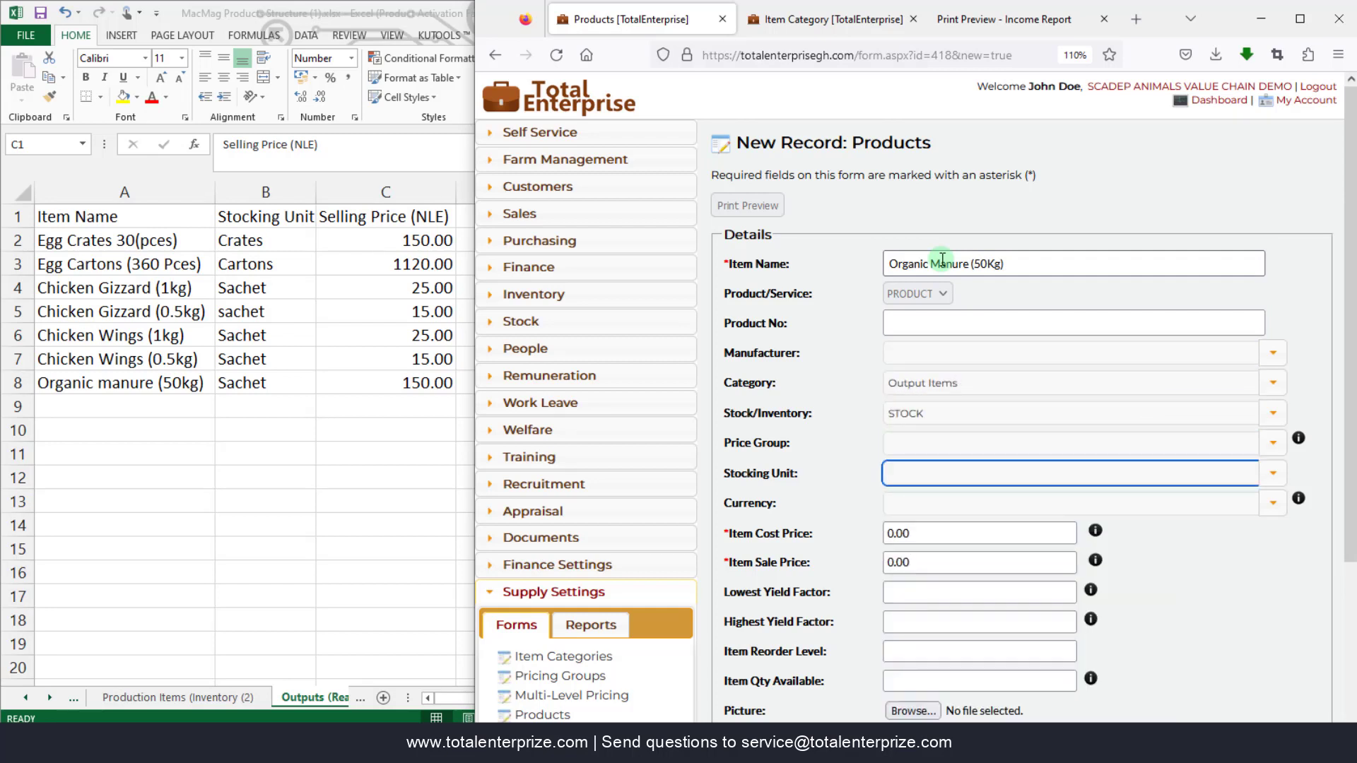
pyautogui.write('sat')
pyautogui.press('Tab')
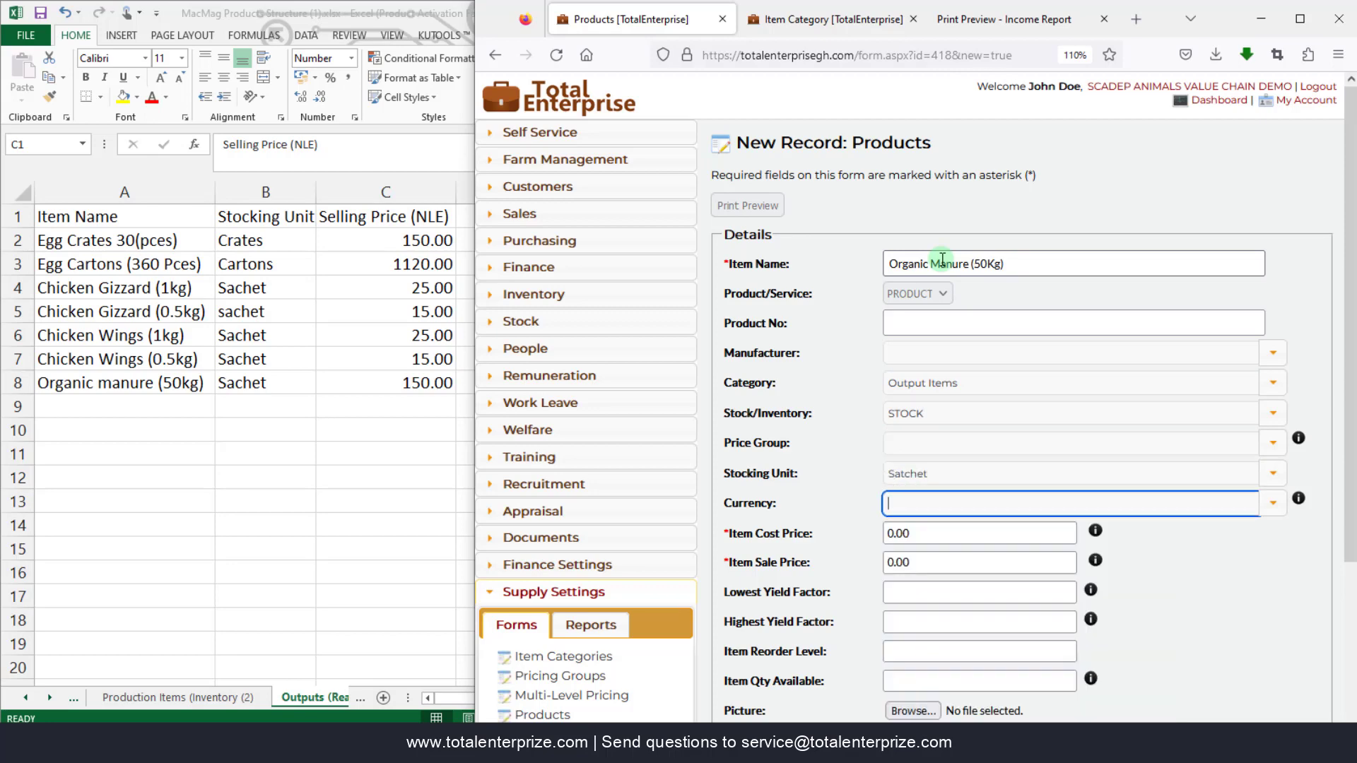
pyautogui.press('Tab')
pyautogui.press('Tab')
pyautogui.write('150.00')
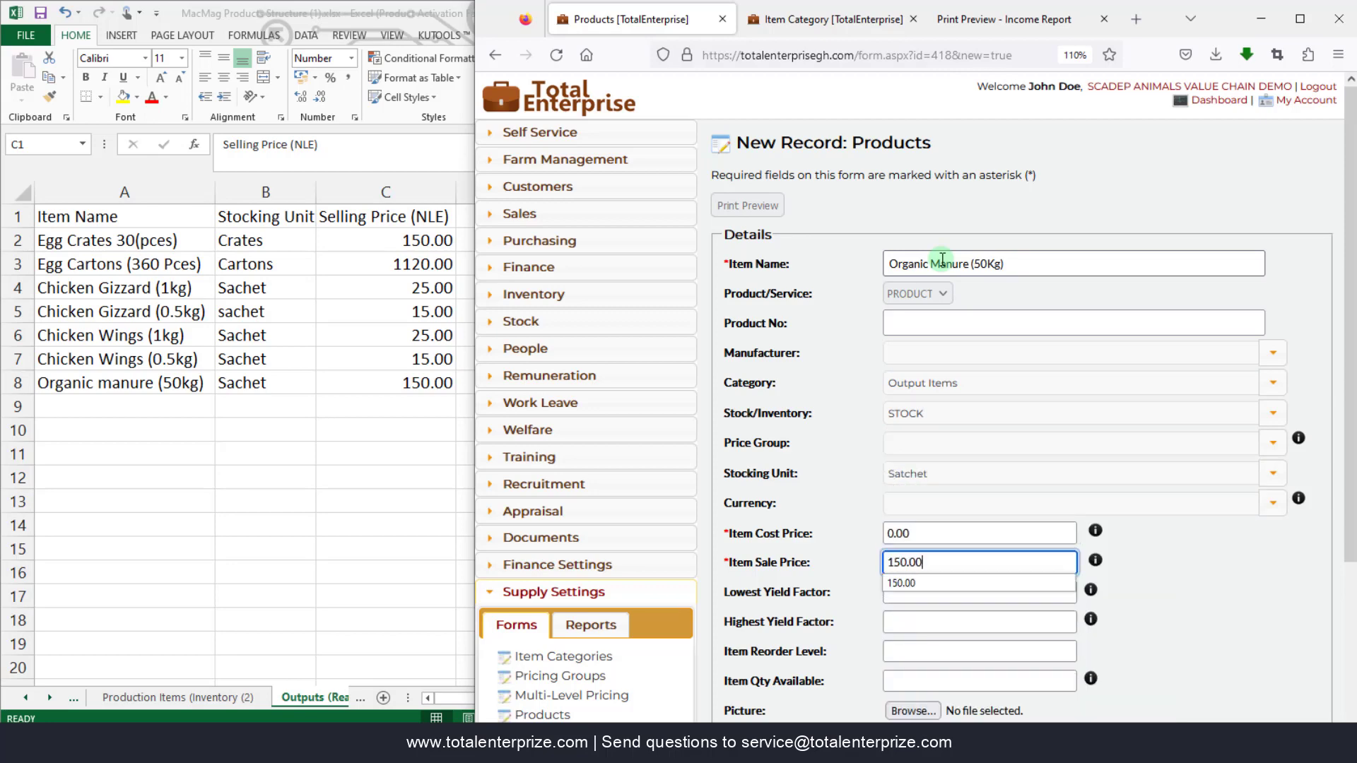
pyautogui.press('Tab')
pyautogui.scroll(-3, 918, 375)
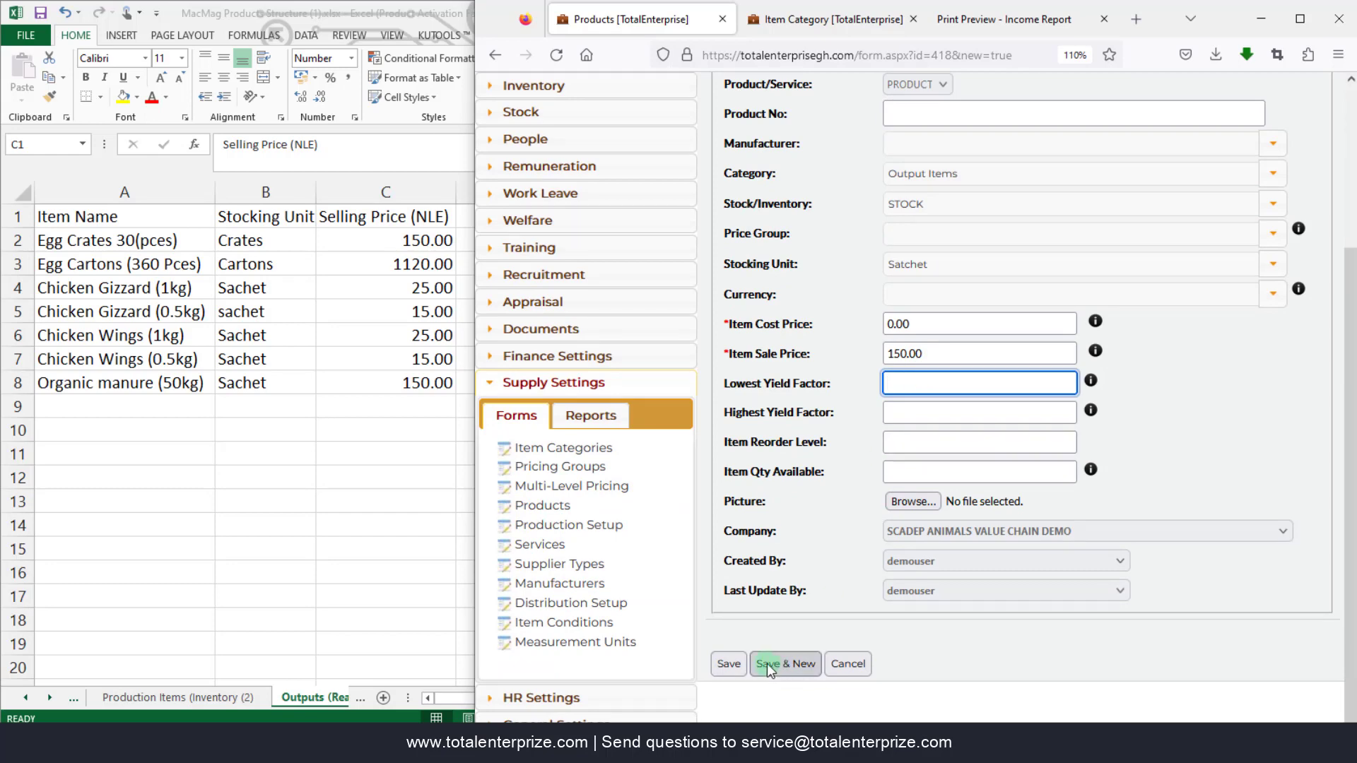
pyautogui.click(728, 663)
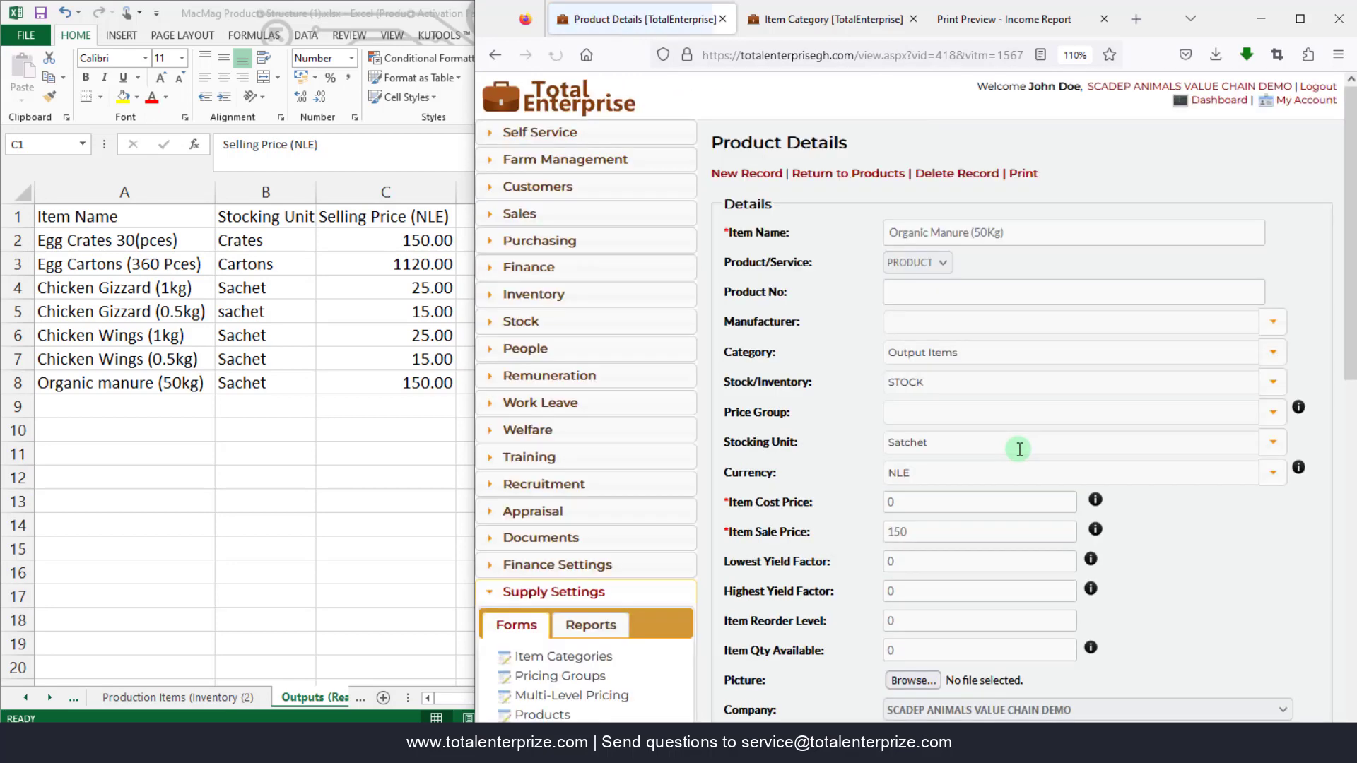
# - Return to the full products list and sort it by Category
pyautogui.click(854, 176)
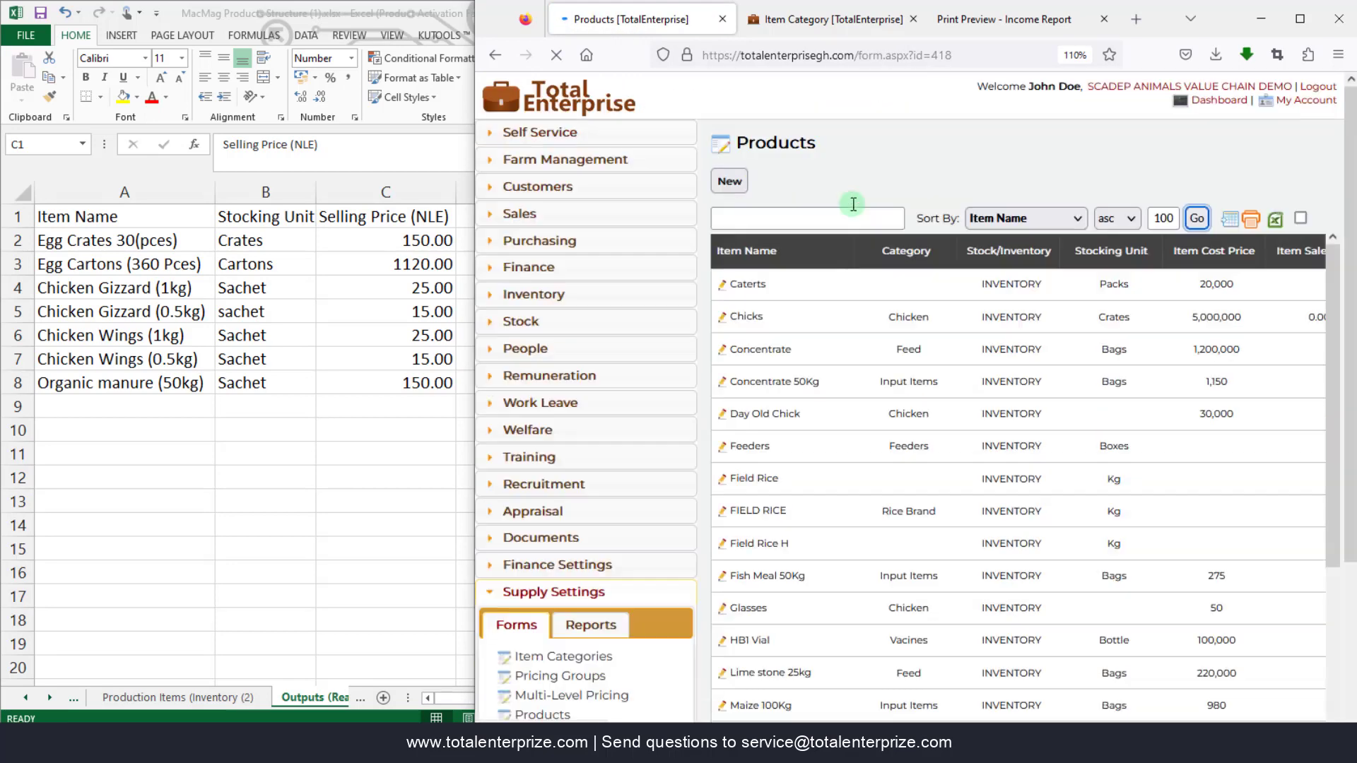
pyautogui.click(849, 219)
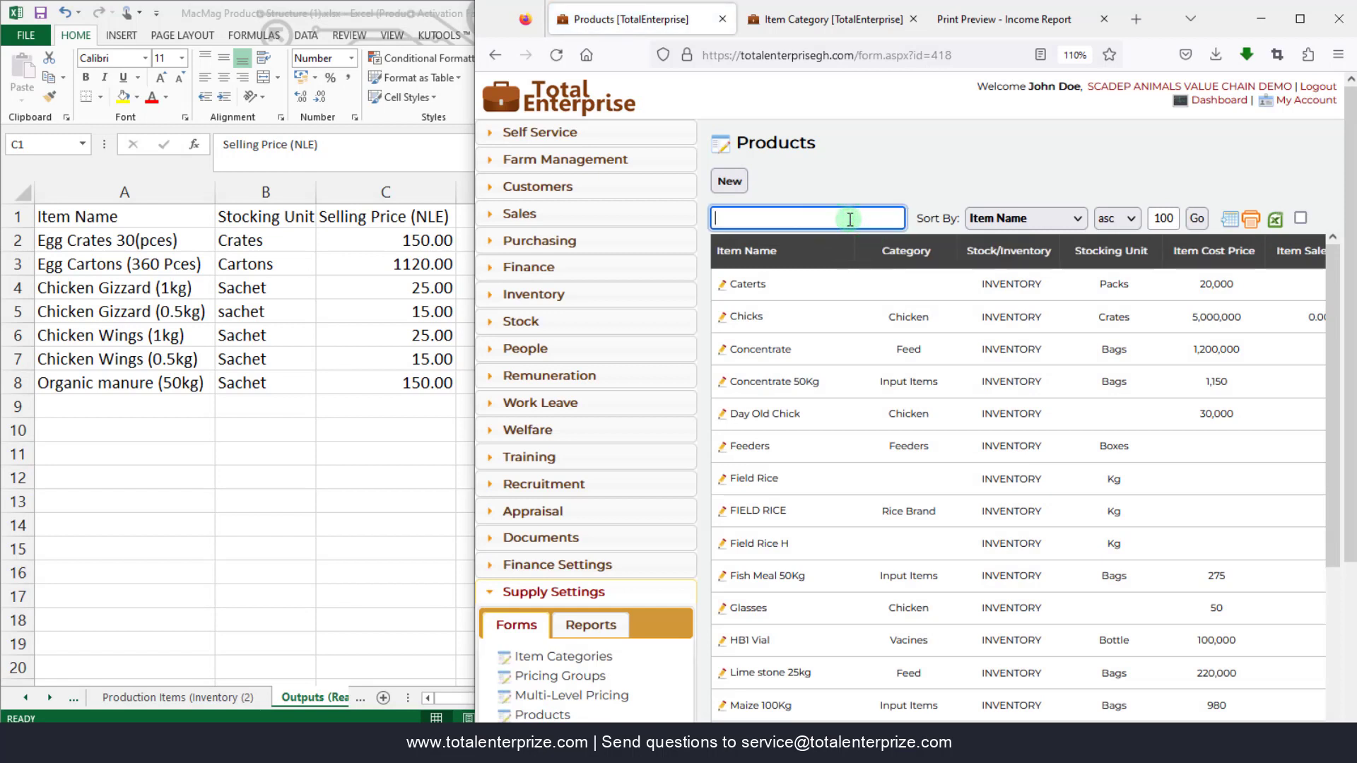
pyautogui.click(1041, 224)
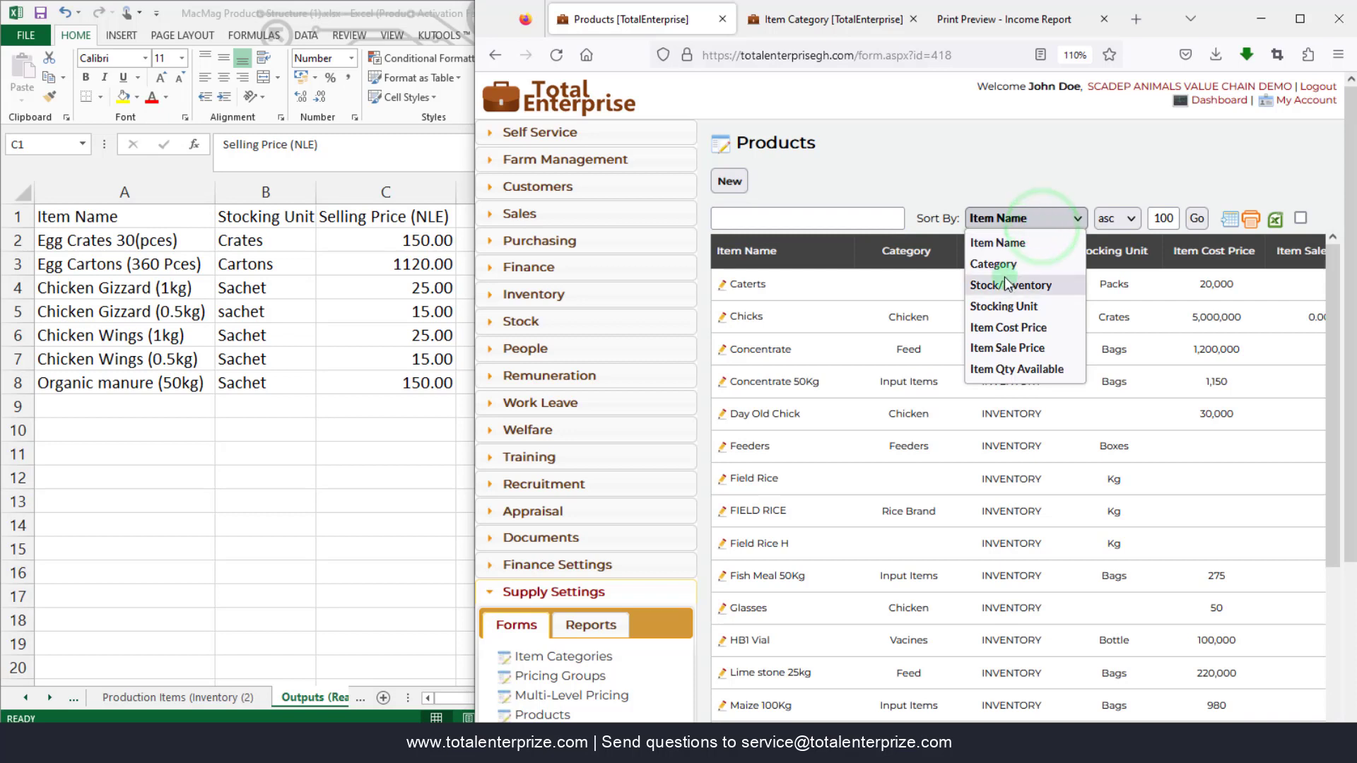
pyautogui.click(995, 264)
# - Search the products for 'output' and maximize the browser window
pyautogui.click(833, 230)
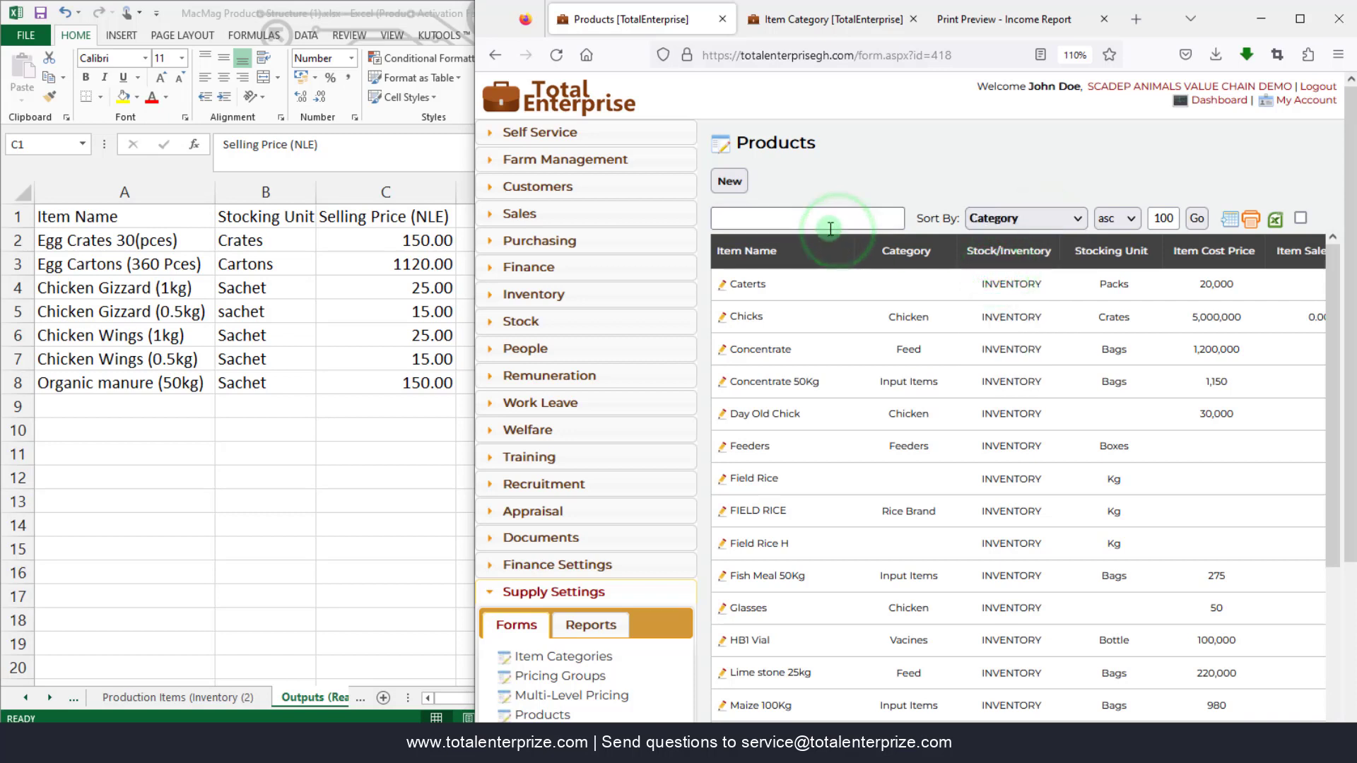
pyautogui.write('output')
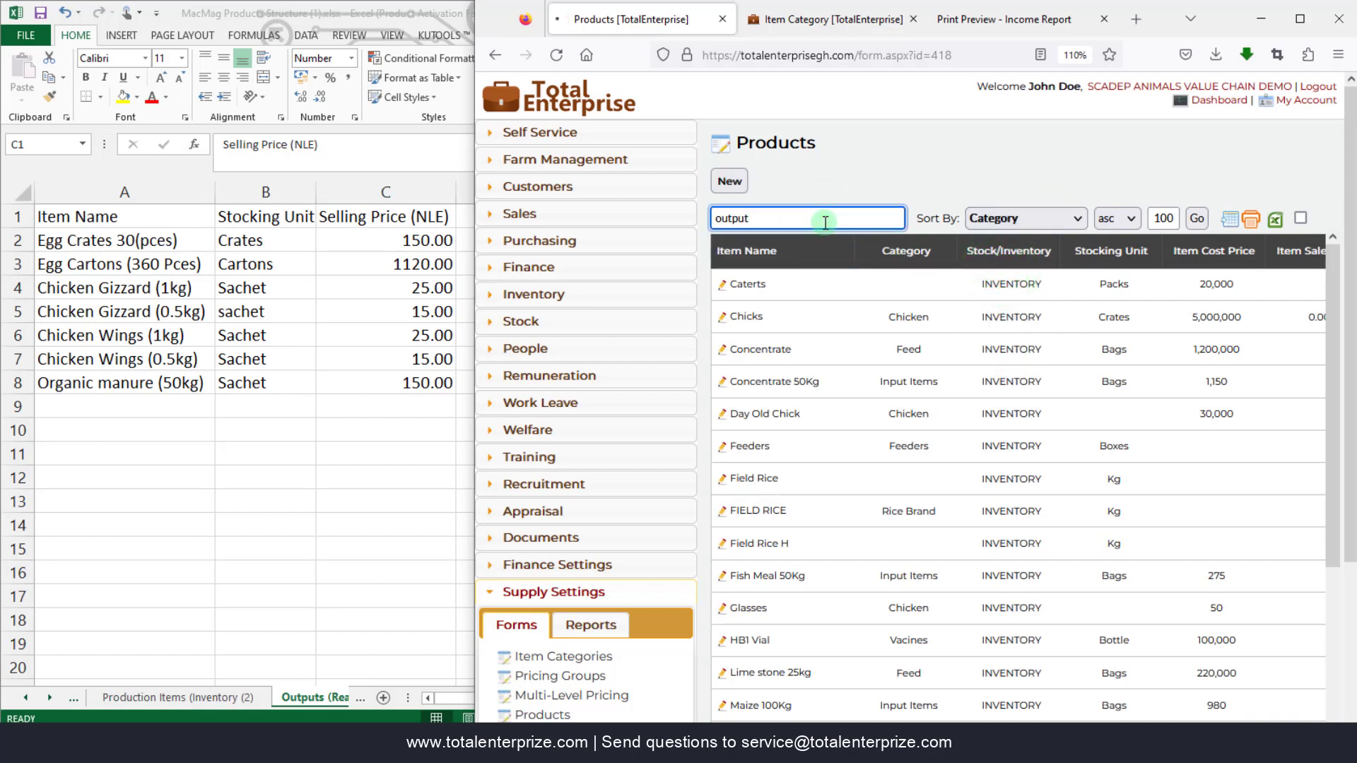
pyautogui.press('Return')
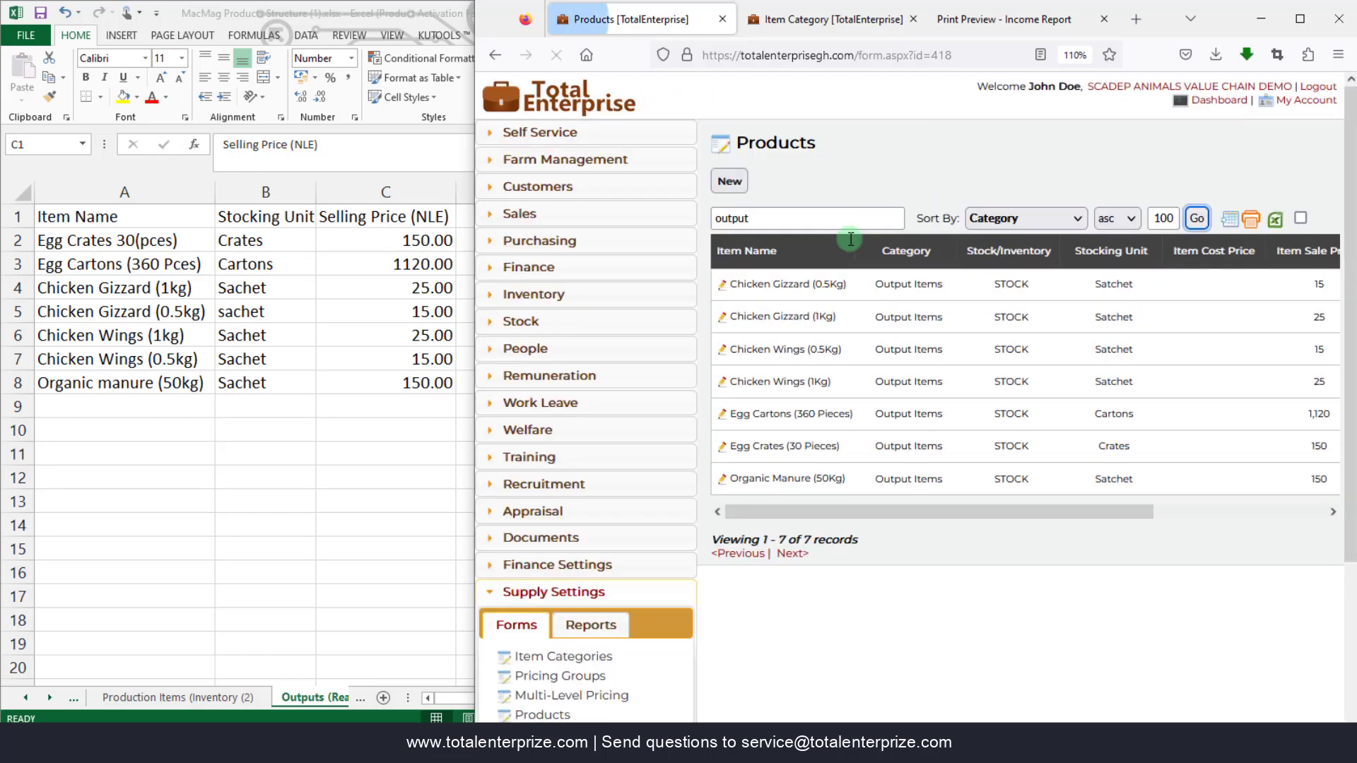
pyautogui.click(1298, 20)
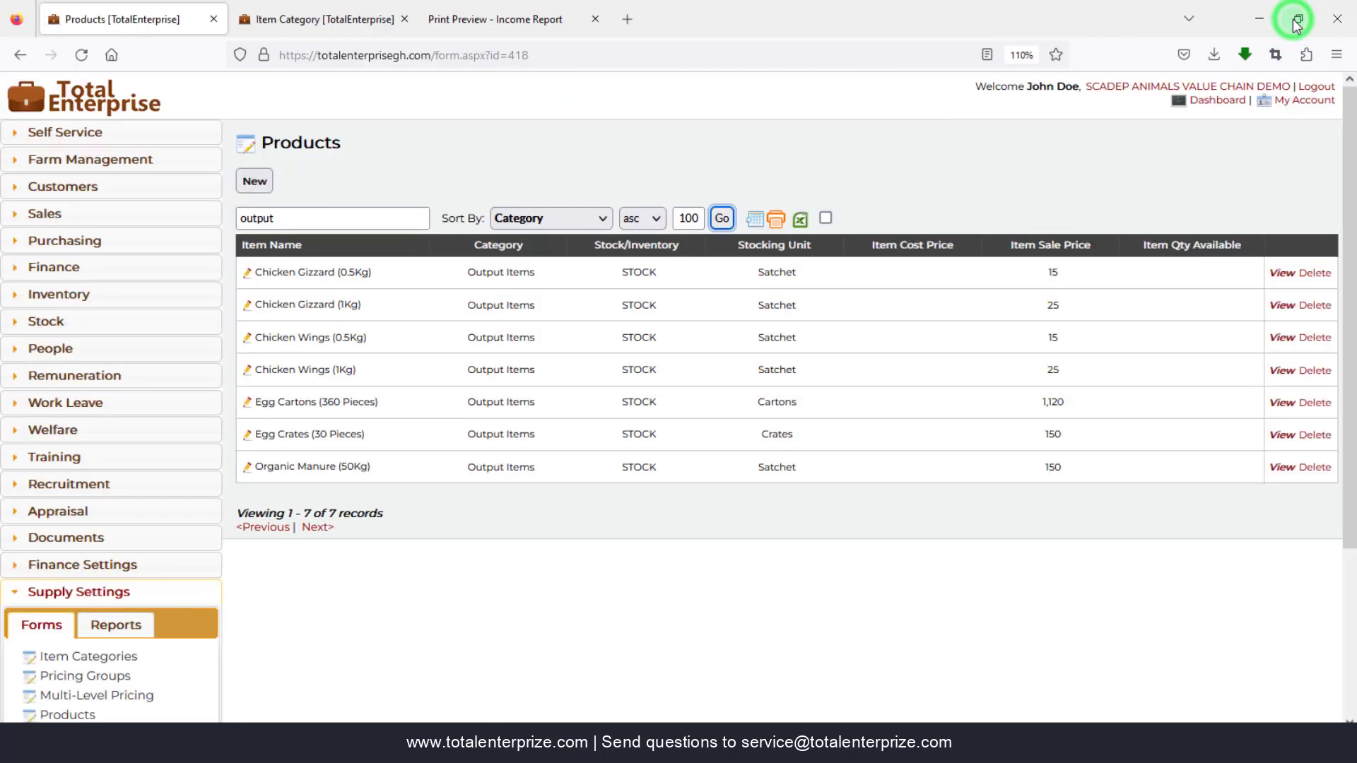